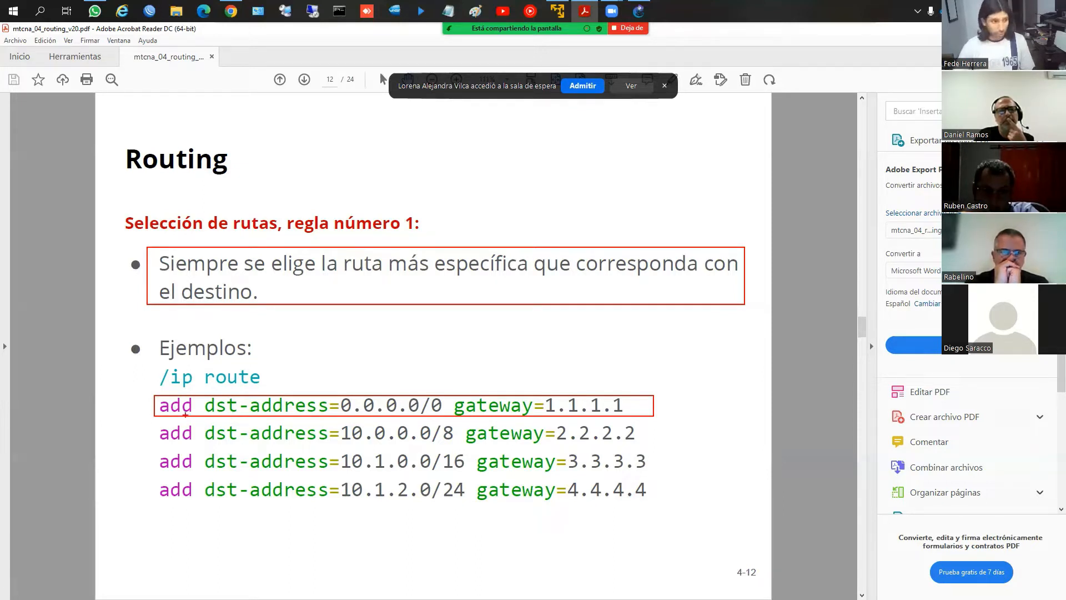
# Strike through the 0.0.0.0/0 route and box the three 10.x destination addresses, with an inner box around their prefixes
pyautogui.moveTo(165, 412)
pyautogui.mouseDown()
pyautogui.moveTo(225, 402)
pyautogui.moveTo(207, 404)
pyautogui.moveTo(332, 415)
pyautogui.moveTo(447, 403)
pyautogui.moveTo(661, 407)
pyautogui.mouseUp()
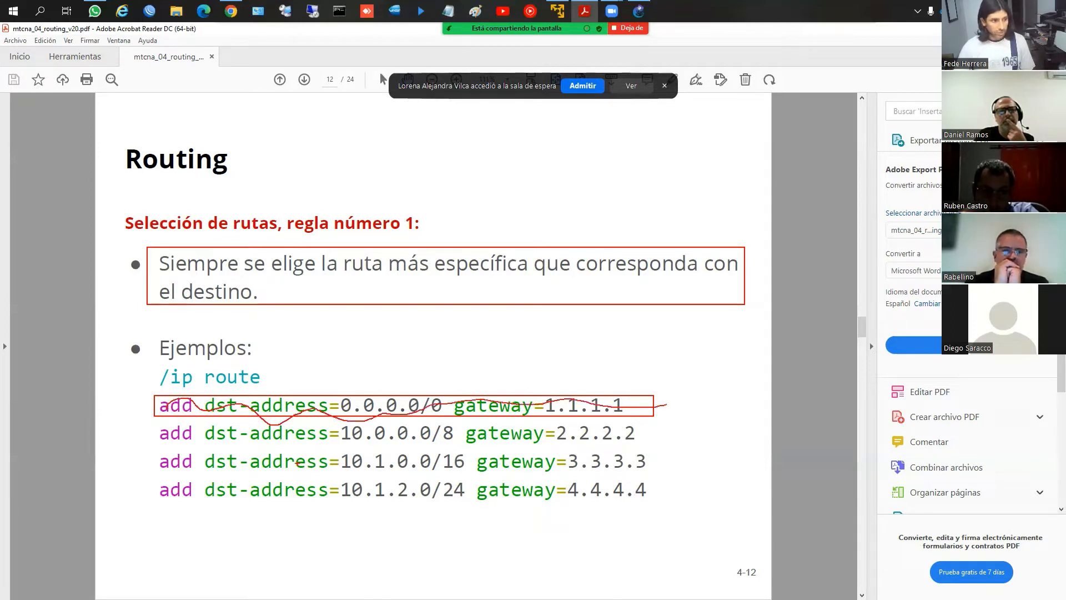
pyautogui.moveTo(335, 424); pyautogui.dragTo(472, 502)
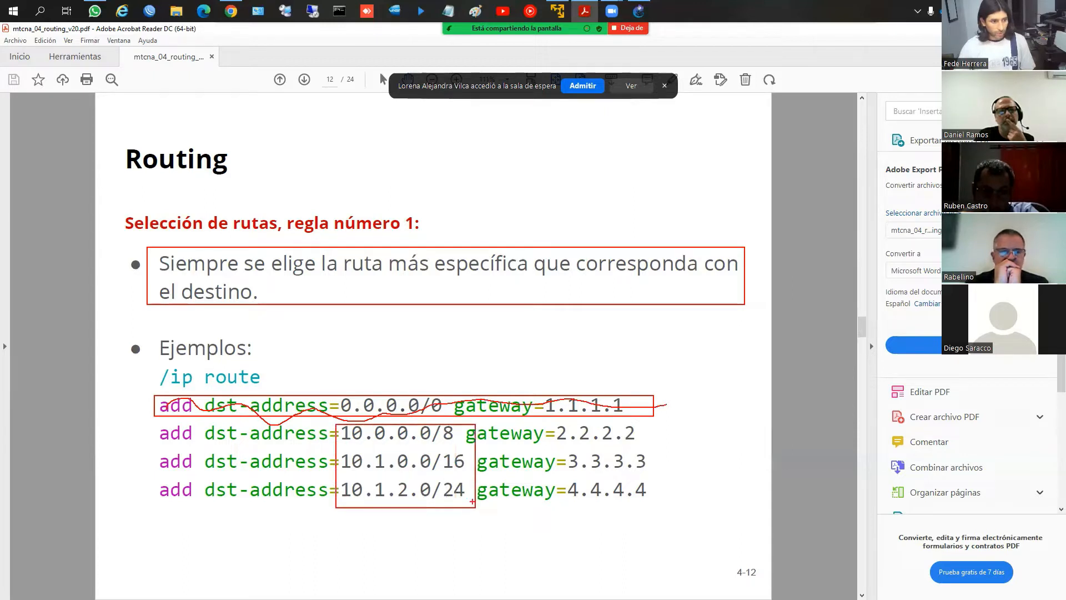
pyautogui.moveTo(437, 425); pyautogui.dragTo(471, 505)
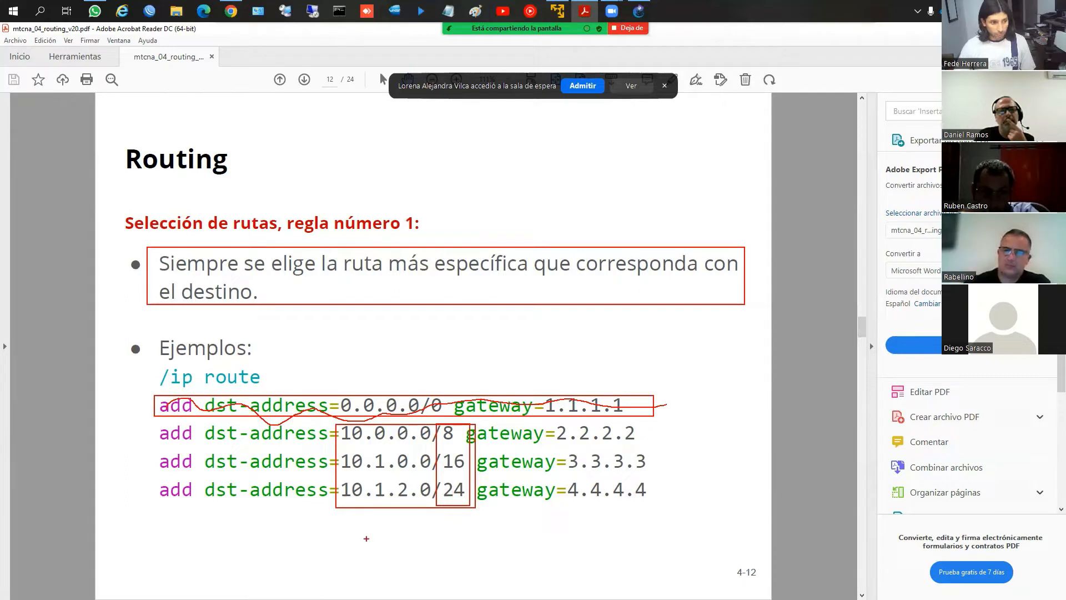
# Handwrite the example destination 10.12.1/ below the route list, circle it and draw an arrow pointing to it
pyautogui.moveTo(366, 532)
pyautogui.mouseDown()
pyautogui.moveTo(367, 545)
pyautogui.moveTo(410, 533)
pyautogui.moveTo(402, 525)
pyautogui.moveTo(421, 527)
pyautogui.mouseUp()
pyautogui.click(390, 542)
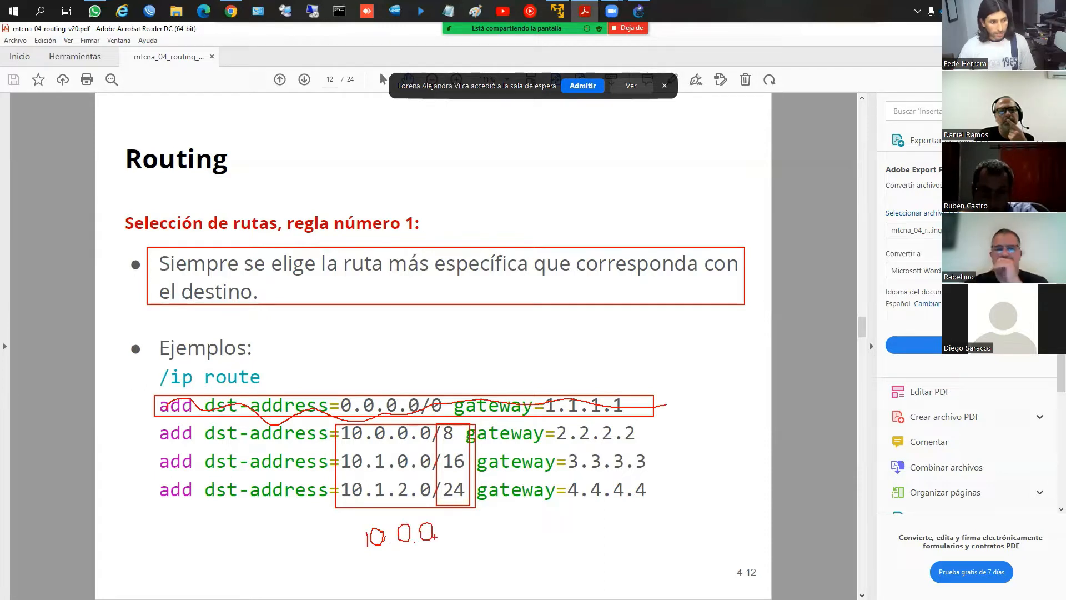
pyautogui.hotkey('ctrl', 'z')
pyautogui.hotkey('ctrl', 'z')
pyautogui.hotkey('ctrl', 'z')
pyautogui.hotkey('ctrl', 'z')
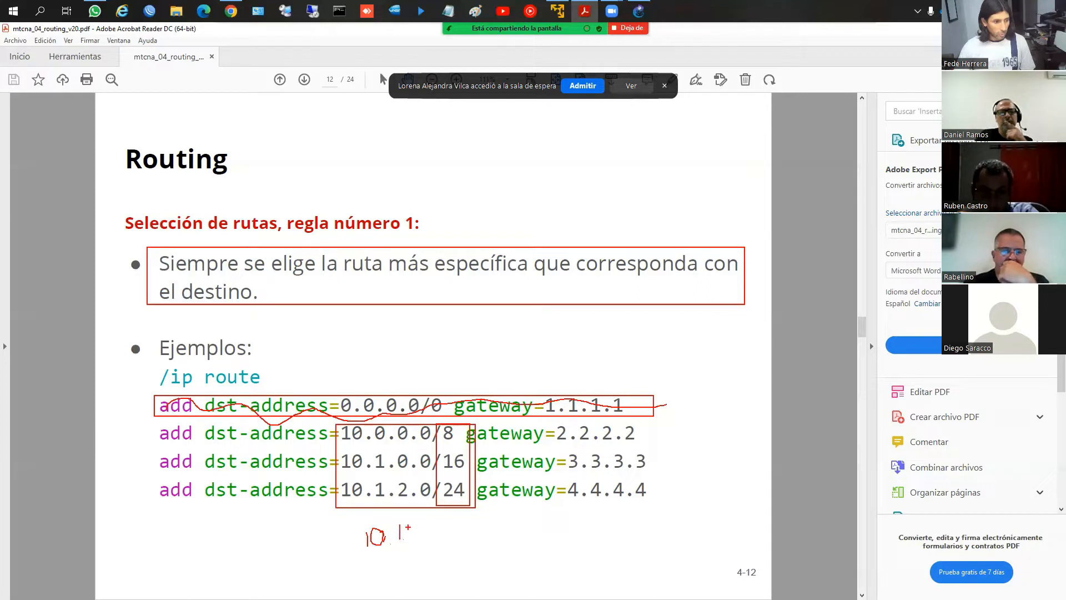
pyautogui.moveTo(410, 526); pyautogui.dragTo(437, 550)
pyautogui.click(421, 538)
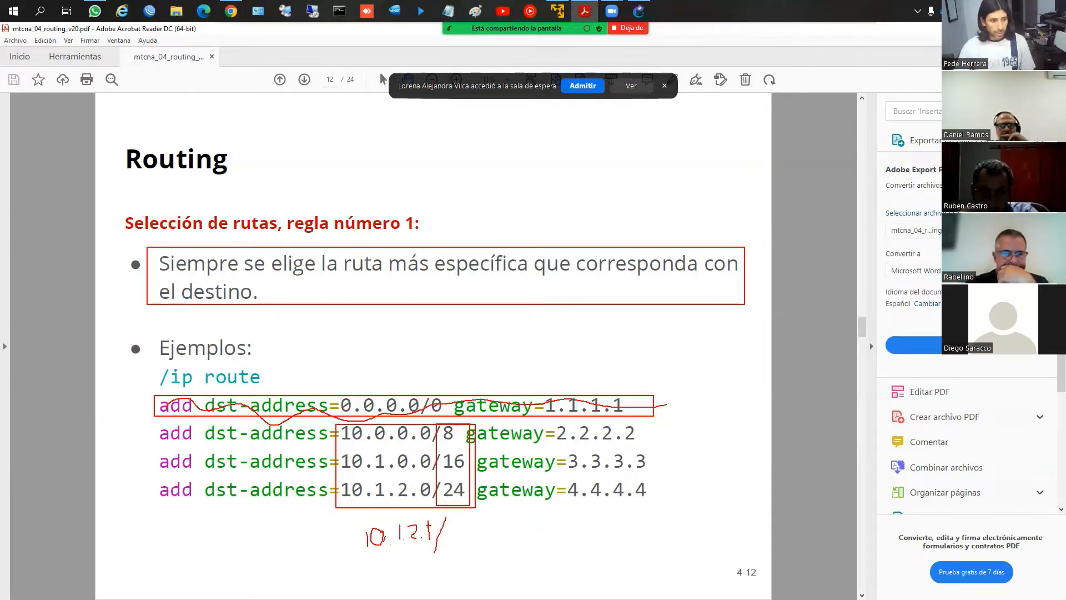
pyautogui.moveTo(281, 532)
pyautogui.mouseDown()
pyautogui.moveTo(332, 537)
pyautogui.moveTo(324, 550)
pyautogui.mouseUp()
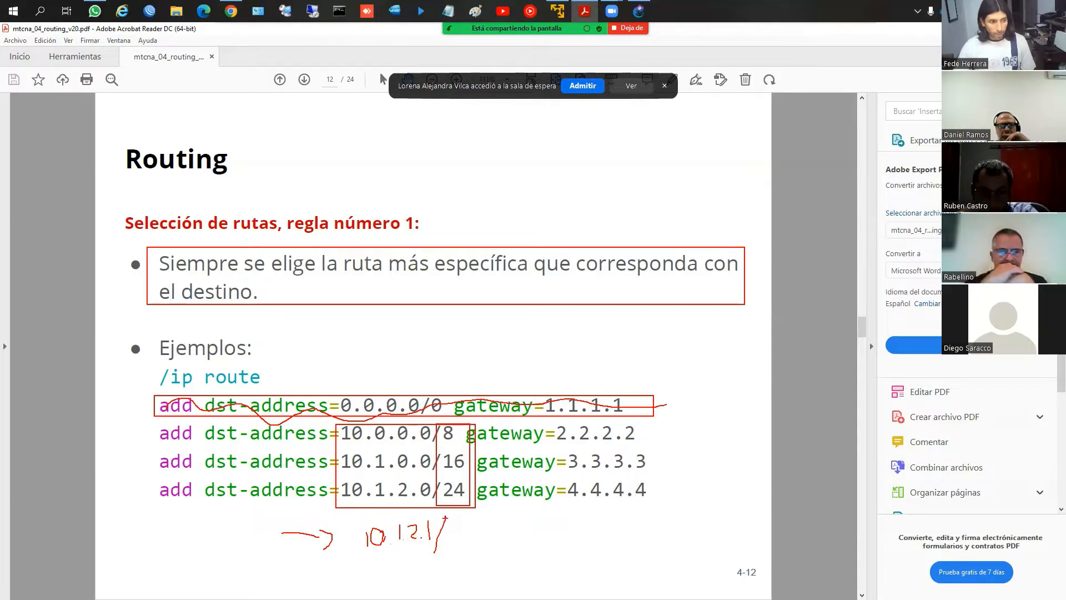
pyautogui.moveTo(444, 518)
pyautogui.mouseDown()
pyautogui.moveTo(389, 514)
pyautogui.moveTo(354, 543)
pyautogui.moveTo(447, 555)
pyautogui.moveTo(451, 520)
pyautogui.mouseUp()
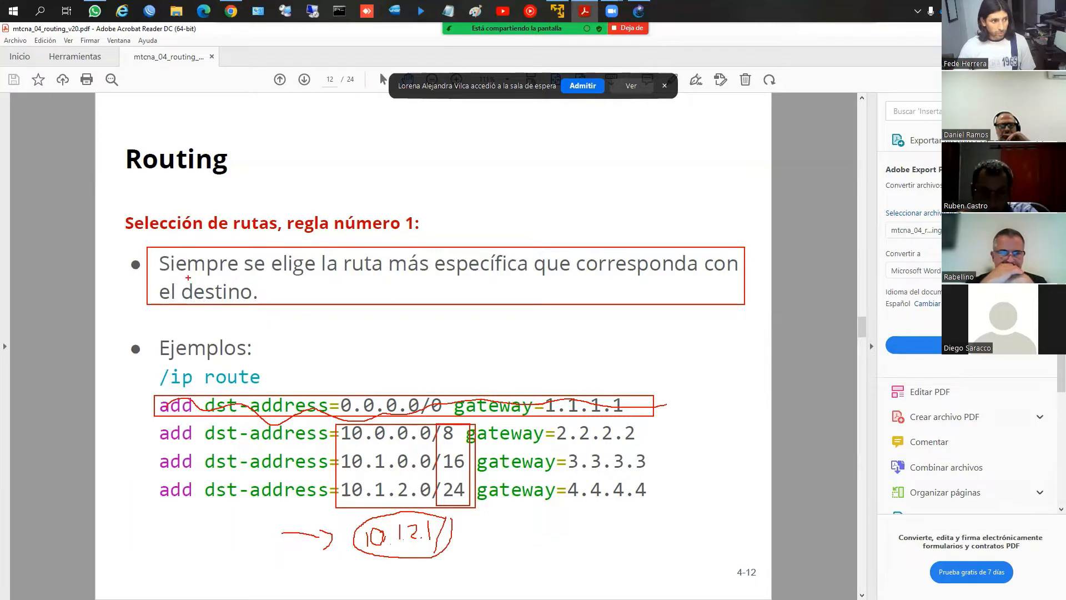
# Underline the start of the route selection rule and circle the words "más específica"
pyautogui.moveTo(167, 274); pyautogui.dragTo(452, 277)
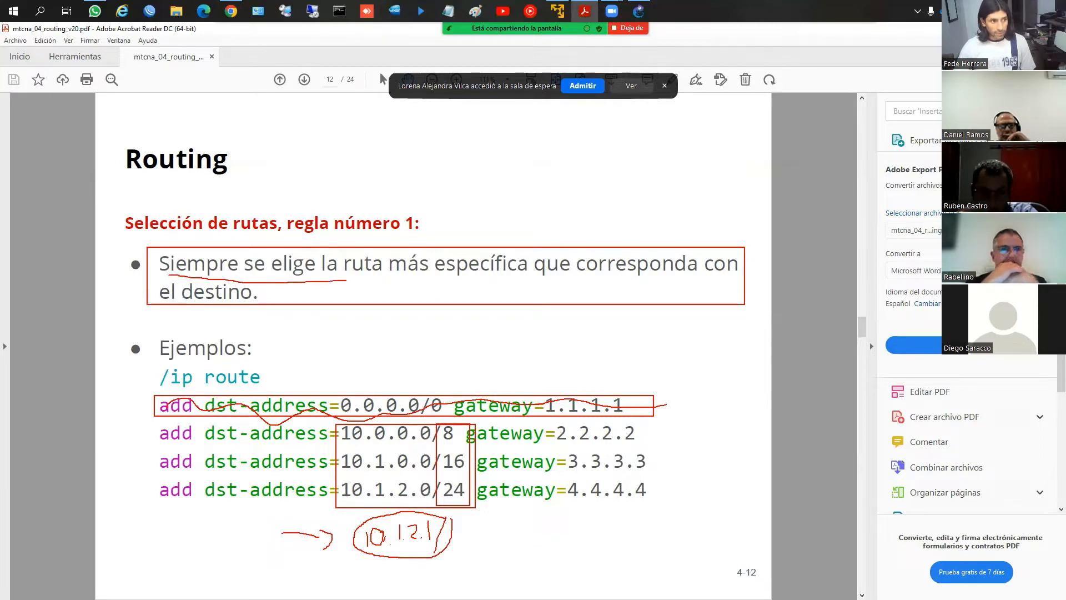
pyautogui.moveTo(410, 244)
pyautogui.mouseDown()
pyautogui.moveTo(489, 295)
pyautogui.moveTo(428, 221)
pyautogui.moveTo(395, 244)
pyautogui.mouseUp()
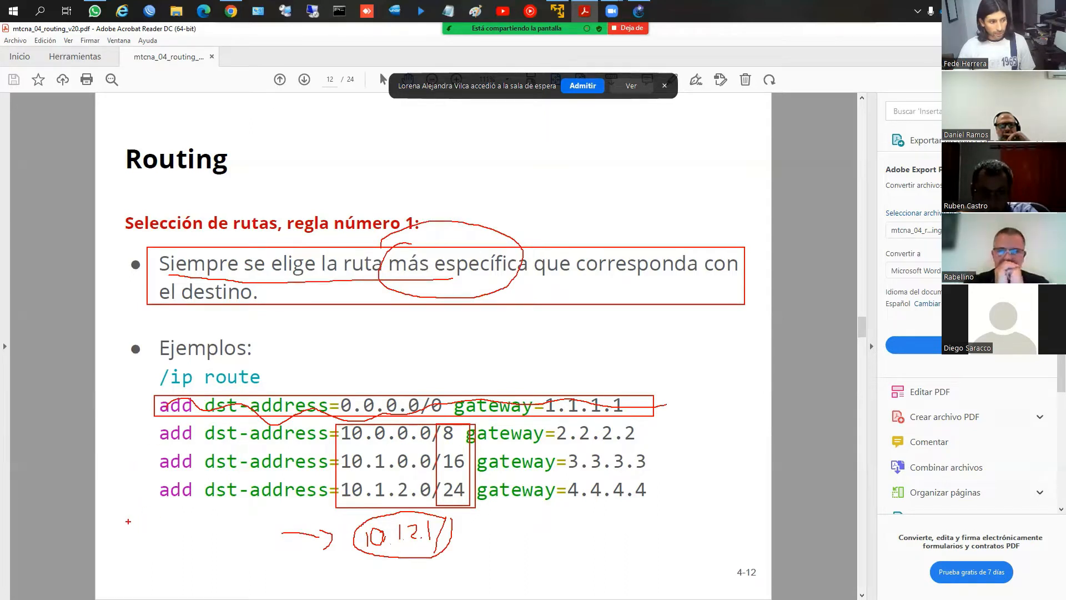
# Mark the 10.1.2.0/24 route with an arrow, circle its prefix and gateway 4.4.4.4, and cross out gateways 2.2.2.2 and 3.3.3.3
pyautogui.moveTo(129, 525)
pyautogui.mouseDown()
pyautogui.moveTo(122, 506)
pyautogui.moveTo(148, 493)
pyautogui.moveTo(148, 502)
pyautogui.mouseUp()
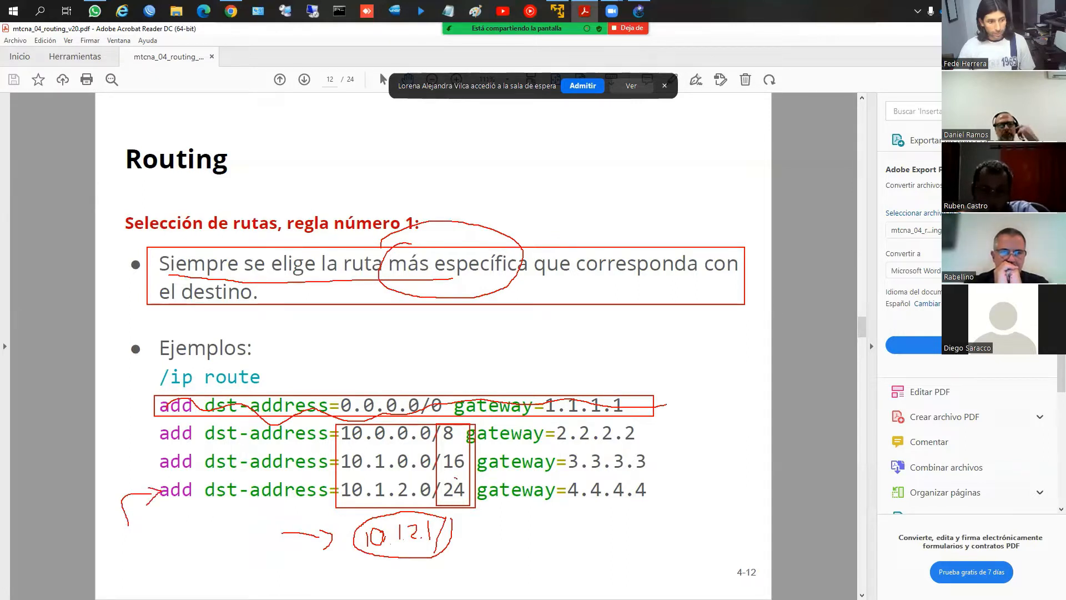
pyautogui.moveTo(454, 481)
pyautogui.mouseDown()
pyautogui.moveTo(438, 501)
pyautogui.moveTo(470, 502)
pyautogui.mouseUp()
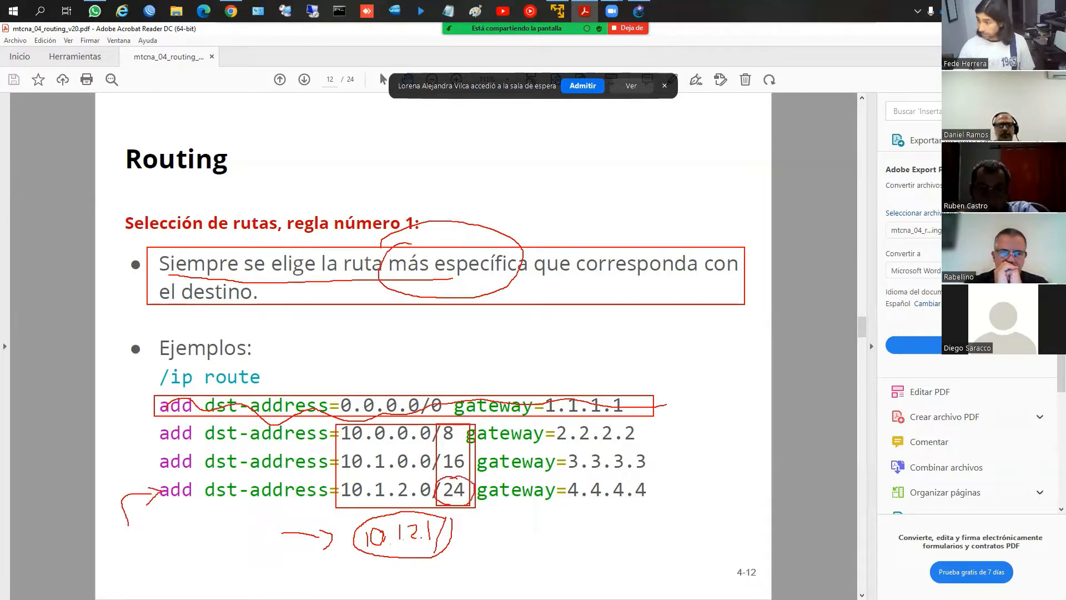
pyautogui.moveTo(604, 477)
pyautogui.mouseDown()
pyautogui.moveTo(578, 477)
pyautogui.moveTo(613, 510)
pyautogui.moveTo(646, 483)
pyautogui.moveTo(591, 477)
pyautogui.mouseUp()
pyautogui.moveTo(560, 432); pyautogui.dragTo(614, 468)
pyautogui.moveTo(597, 426); pyautogui.dragTo(550, 475)
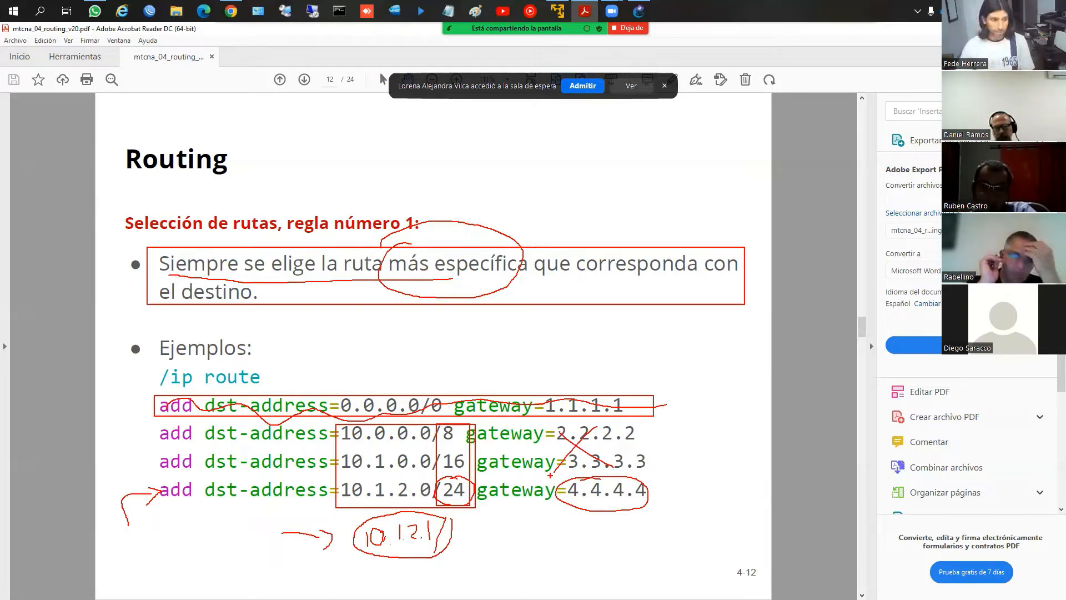
pyautogui.press('Escape')
# On the LAB slide on page 13, box the /26, /25 and /24 prefixes and the three 192.168.75.0 network addresses
pyautogui.scroll(-1, 549, 475)
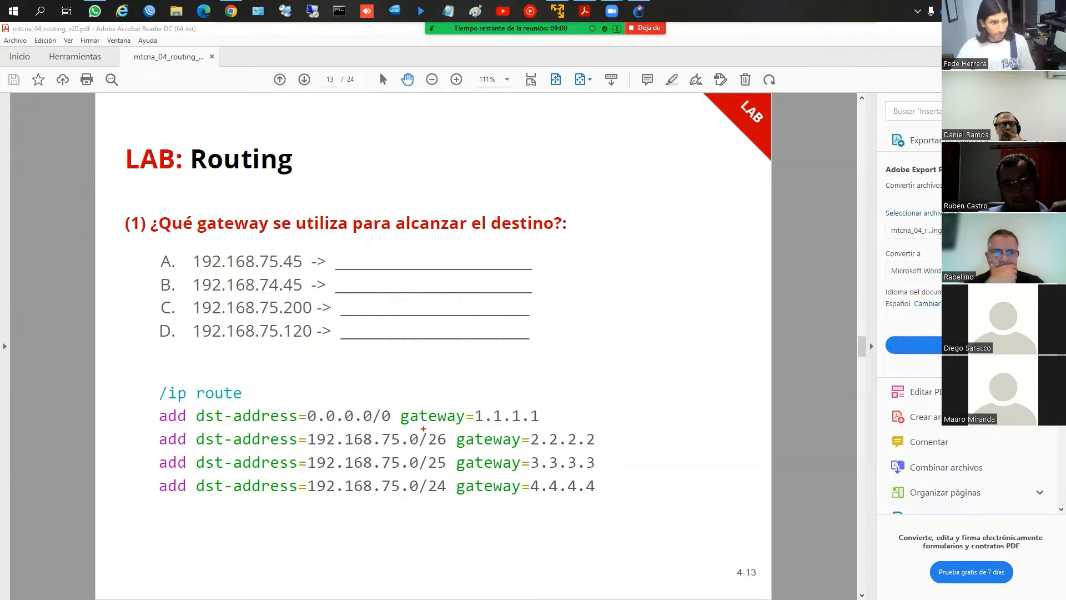
pyautogui.moveTo(419, 429)
pyautogui.mouseDown()
pyautogui.moveTo(439, 505)
pyautogui.moveTo(453, 508)
pyautogui.moveTo(450, 498)
pyautogui.mouseUp()
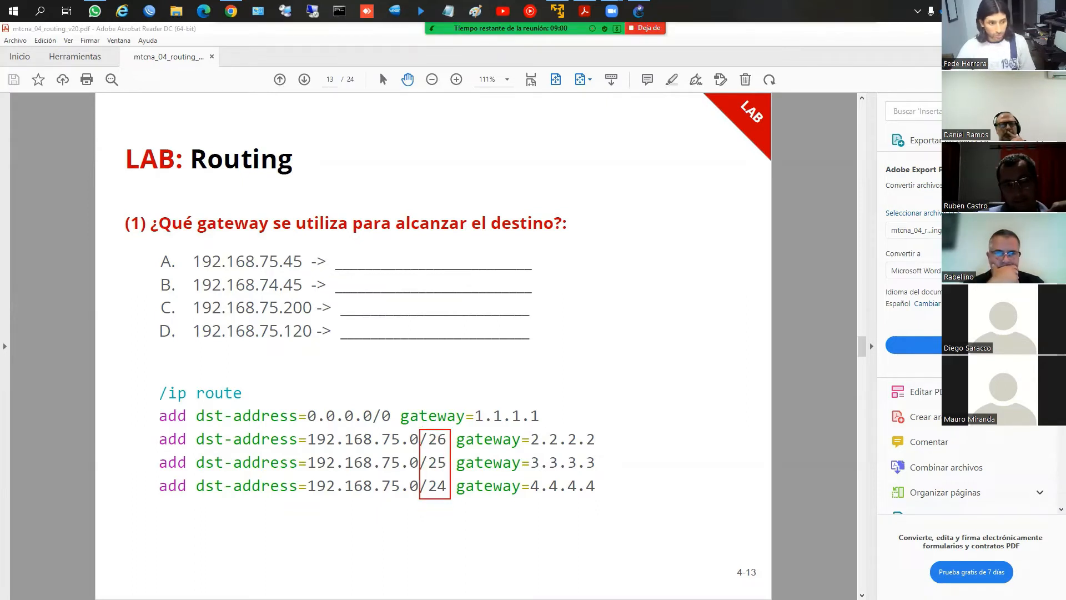
pyautogui.moveTo(307, 433)
pyautogui.mouseDown()
pyautogui.moveTo(326, 473)
pyautogui.moveTo(419, 496)
pyautogui.mouseUp()
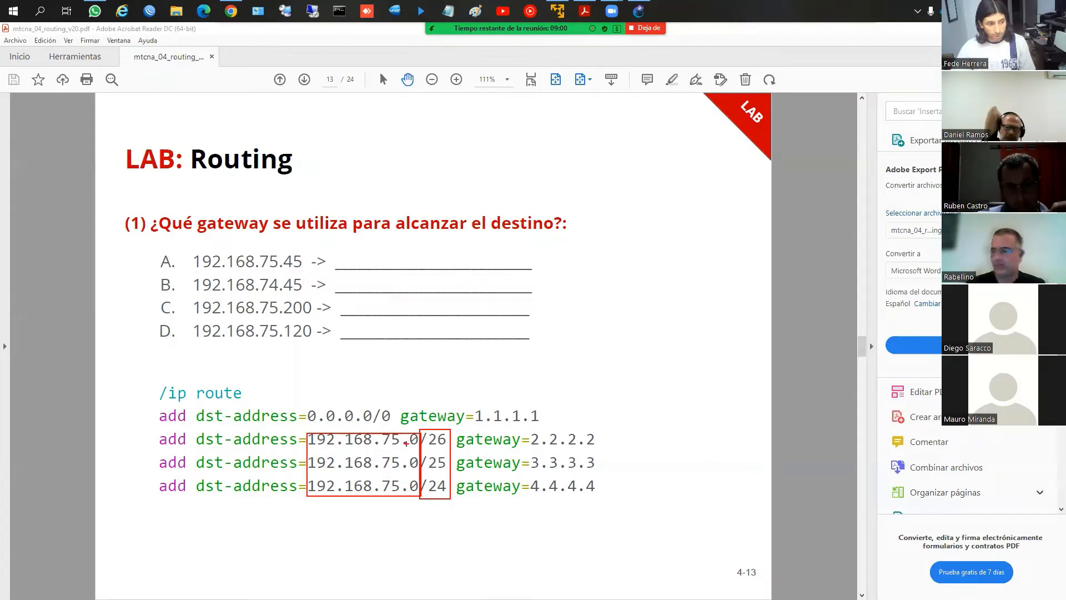
pyautogui.press('Escape')
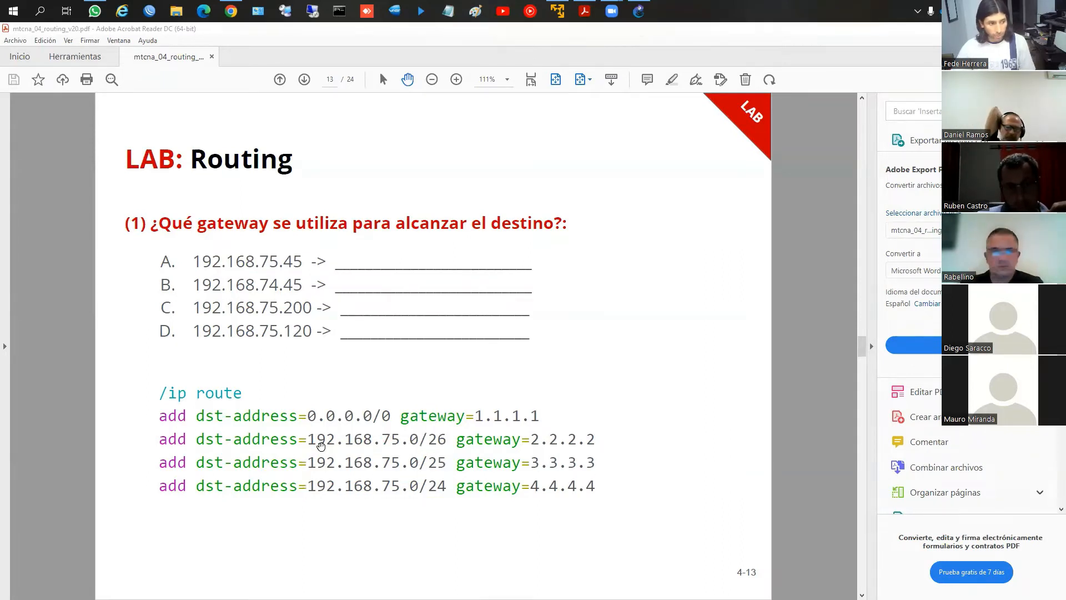
# Box destination A, circle gateway 2.2.2.2 and network 192.168.75.0/26, and point an arrow at that route
pyautogui.hotkey('ctrl', '2')
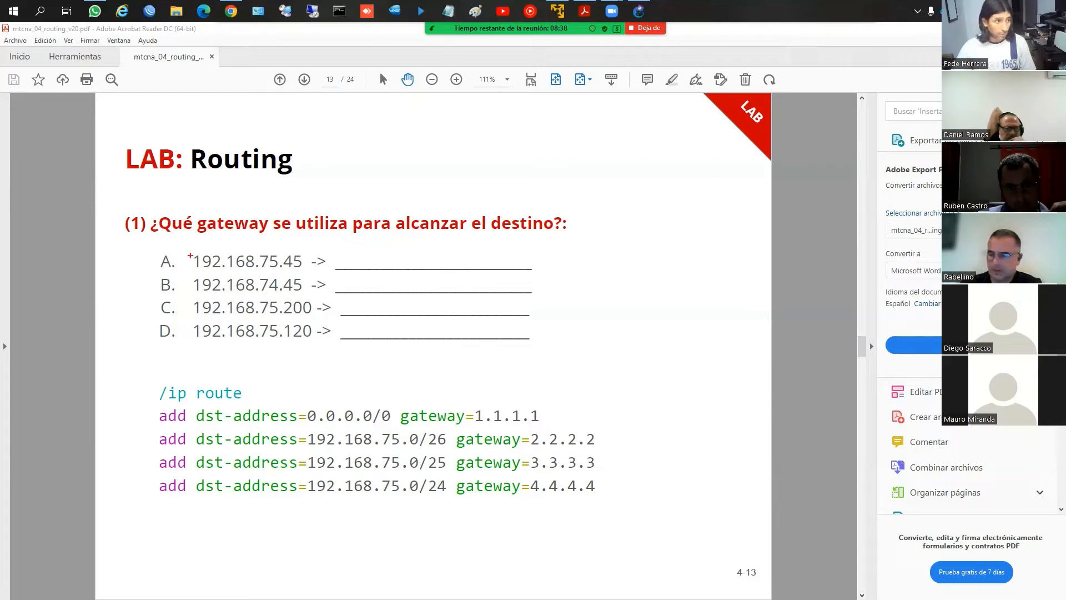
pyautogui.moveTo(189, 251); pyautogui.dragTo(246, 269)
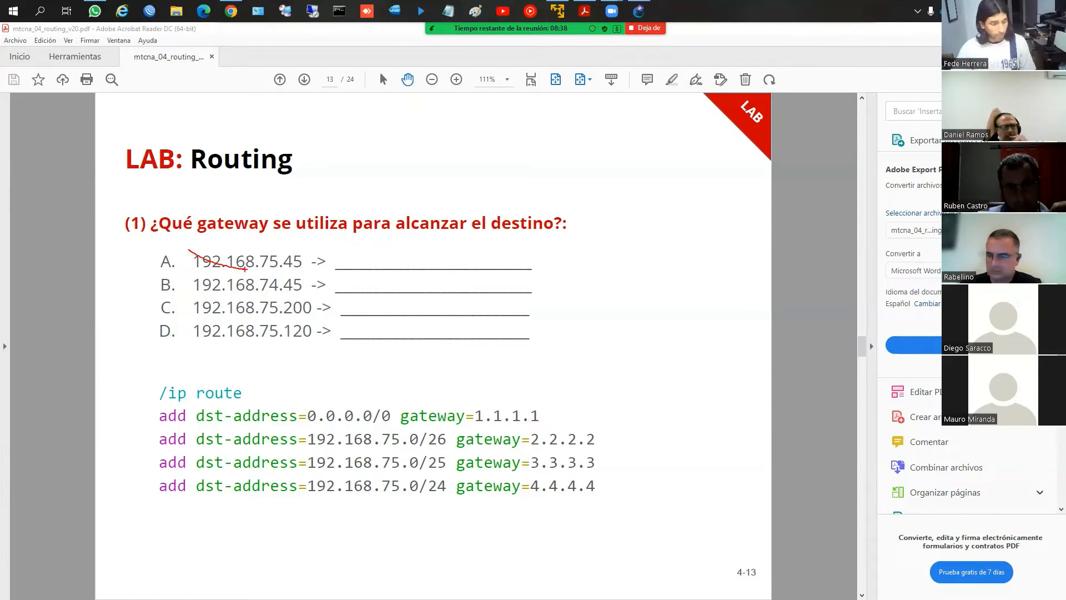
pyautogui.hotkey('ctrl', 'z')
pyautogui.moveTo(191, 249); pyautogui.dragTo(326, 275)
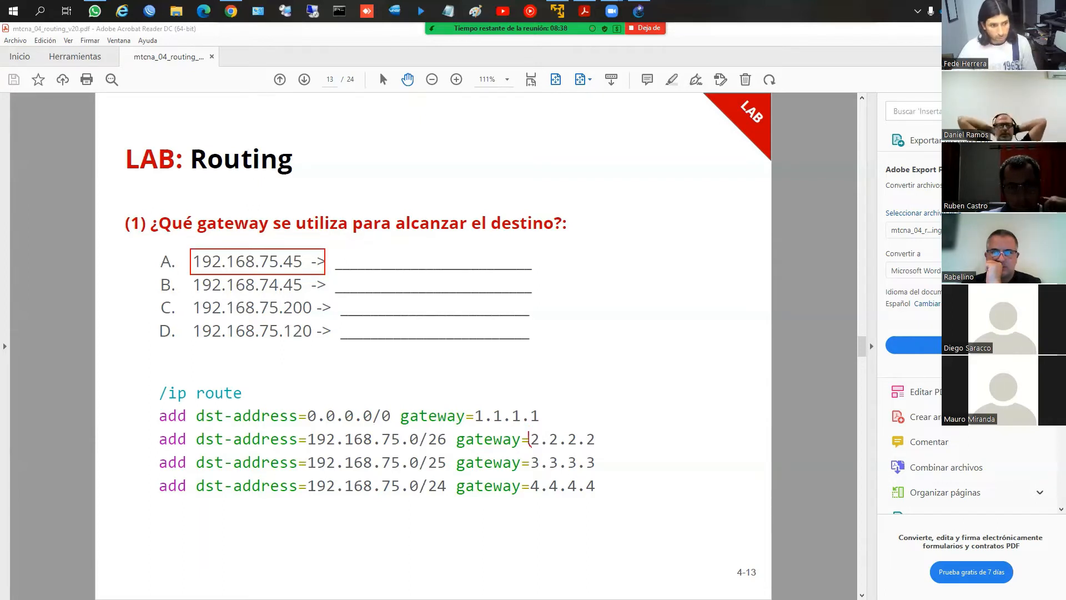
pyautogui.moveTo(526, 432)
pyautogui.mouseDown()
pyautogui.moveTo(572, 451)
pyautogui.moveTo(530, 425)
pyautogui.mouseUp()
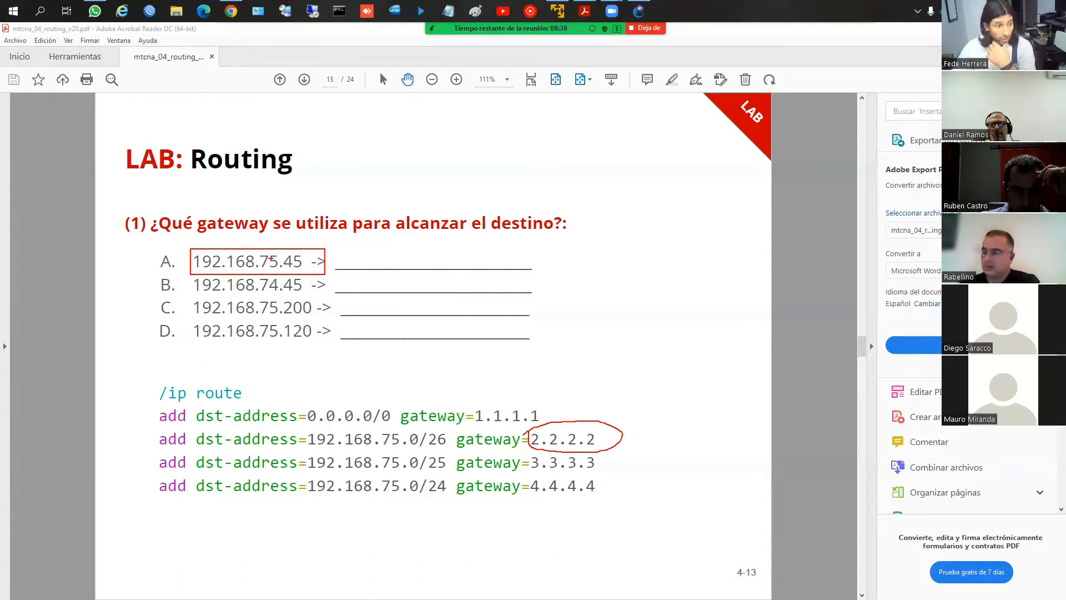
pyautogui.moveTo(456, 437)
pyautogui.mouseDown()
pyautogui.moveTo(447, 428)
pyautogui.moveTo(333, 420)
pyautogui.moveTo(302, 445)
pyautogui.moveTo(455, 452)
pyautogui.moveTo(444, 425)
pyautogui.mouseUp()
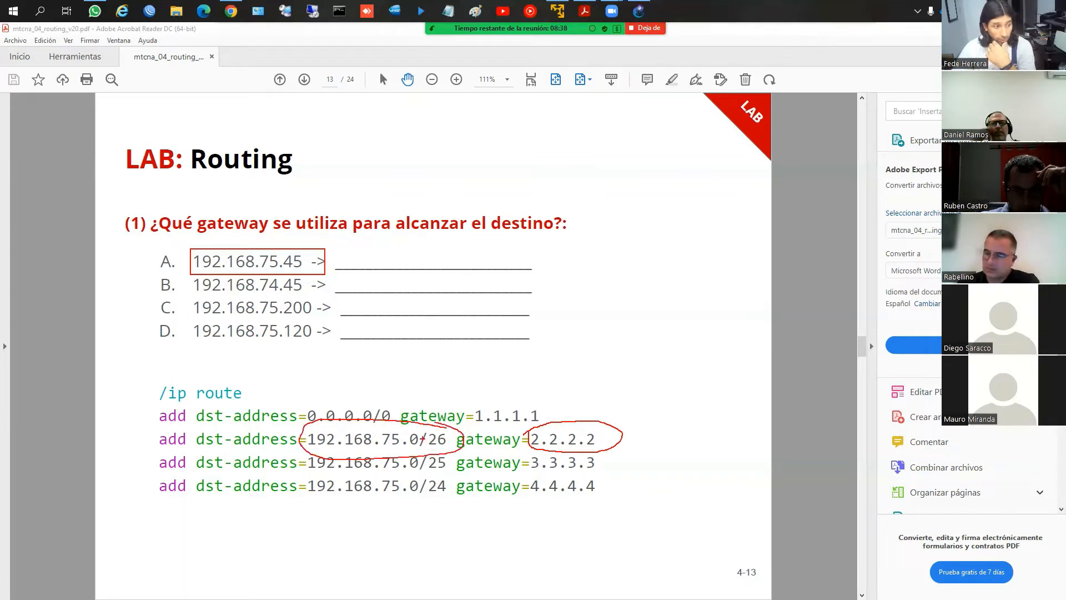
pyautogui.moveTo(107, 438); pyautogui.dragTo(150, 447)
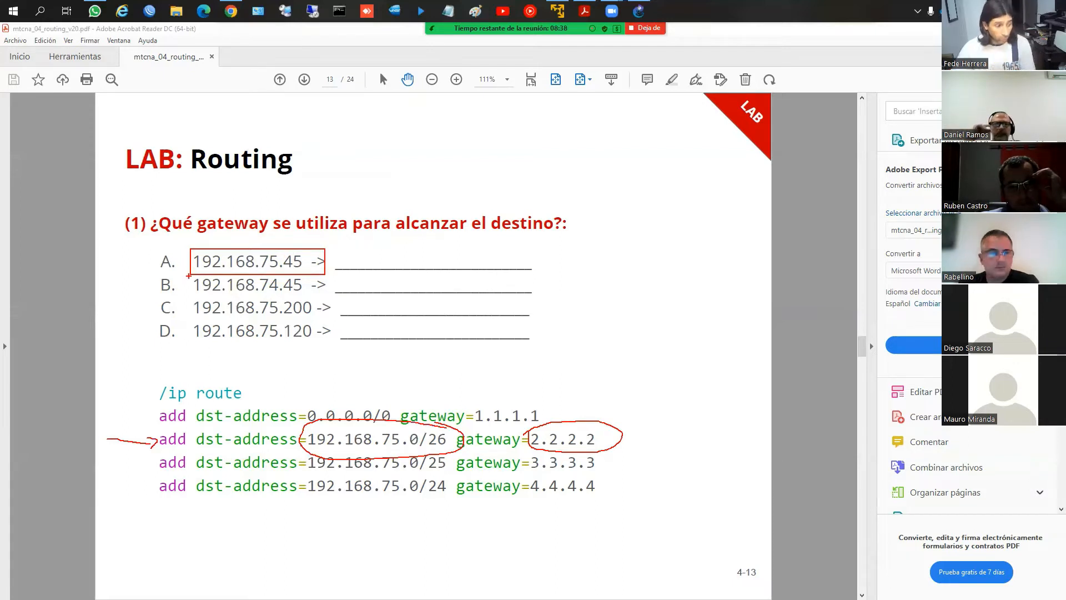
# Box destination B and circle its 74, box the three 192.168.75.0 networks, and point an arrow at the 0.0.0.0/0 route
pyautogui.moveTo(189, 274)
pyautogui.mouseDown()
pyautogui.moveTo(213, 295)
pyautogui.moveTo(328, 303)
pyautogui.mouseUp()
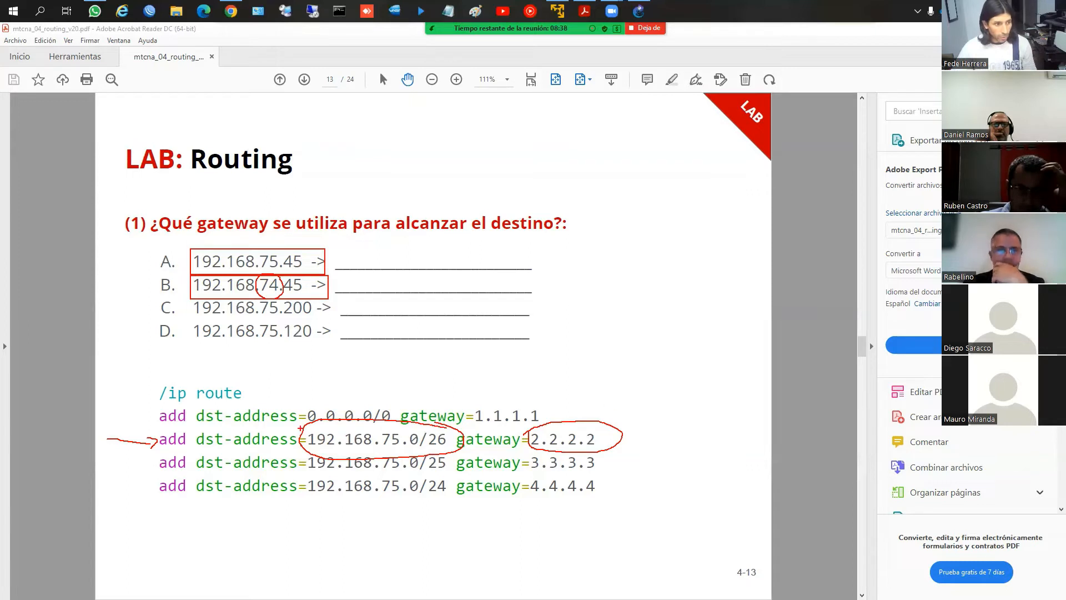
pyautogui.moveTo(300, 428); pyautogui.dragTo(455, 496)
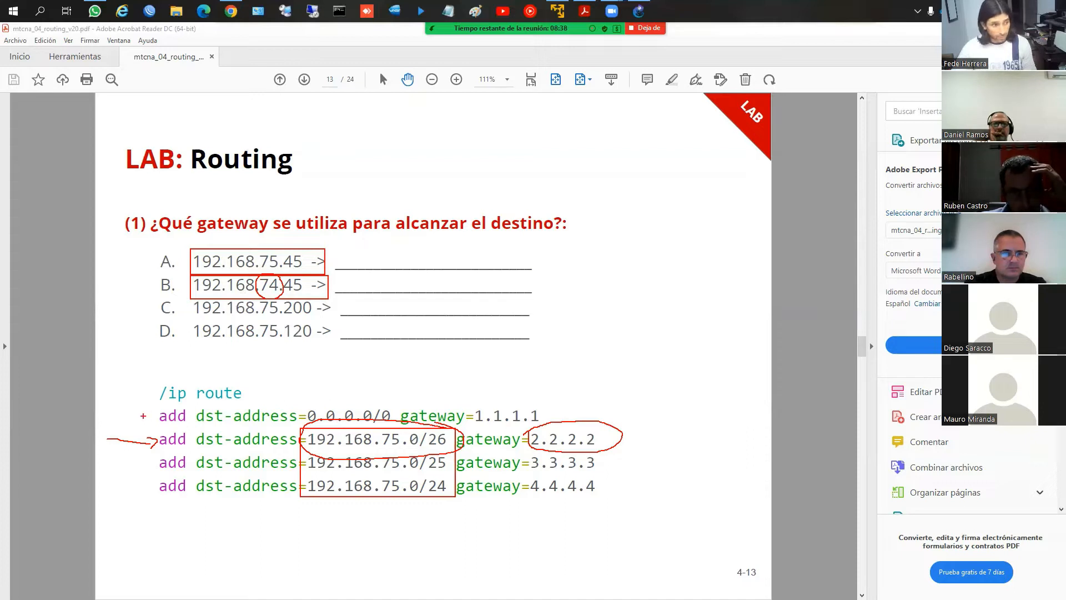
pyautogui.moveTo(142, 416)
pyautogui.mouseDown()
pyautogui.moveTo(120, 415)
pyautogui.moveTo(148, 427)
pyautogui.mouseUp()
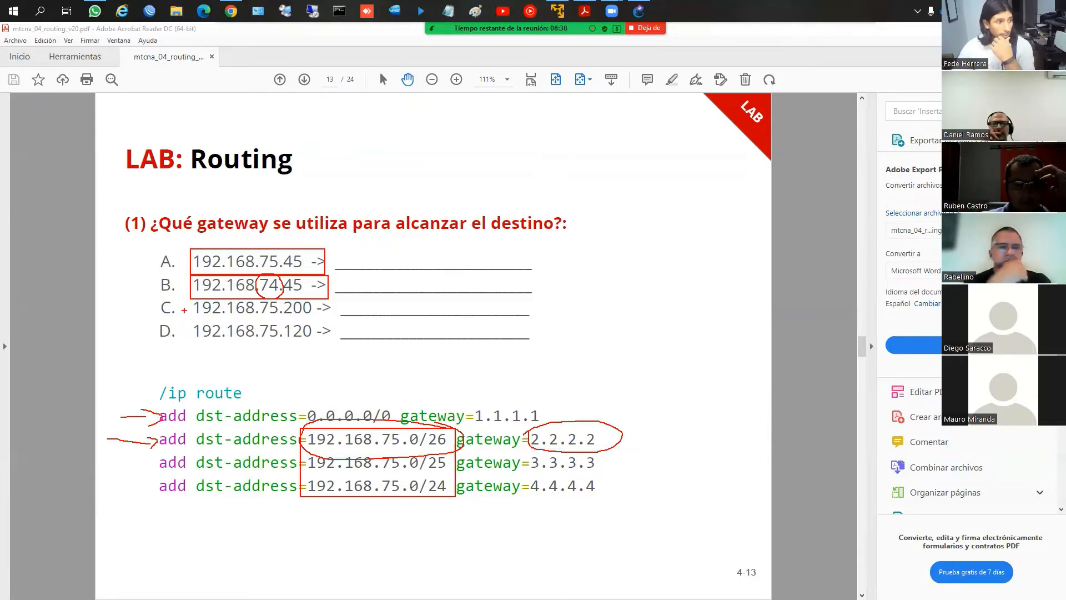
# Box destination C with its gateway 4.4.4.4 and destination D with its gateway 3.3.3.3, then clear the drawings
pyautogui.moveTo(188, 299)
pyautogui.mouseDown()
pyautogui.moveTo(253, 318)
pyautogui.moveTo(331, 318)
pyautogui.mouseUp()
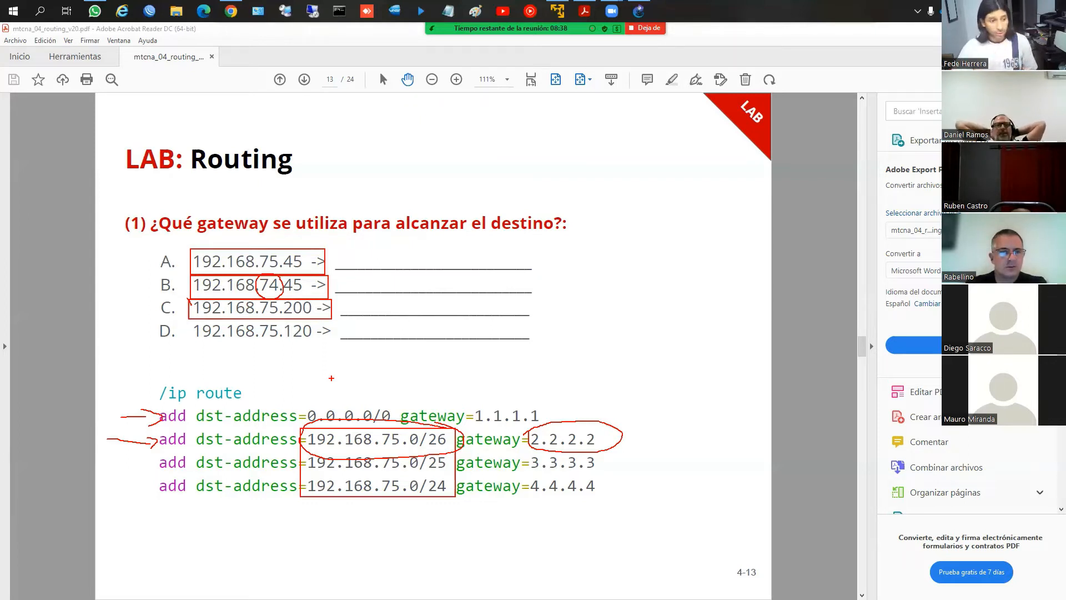
pyautogui.moveTo(530, 471)
pyautogui.mouseDown()
pyautogui.moveTo(535, 509)
pyautogui.moveTo(605, 495)
pyautogui.mouseUp()
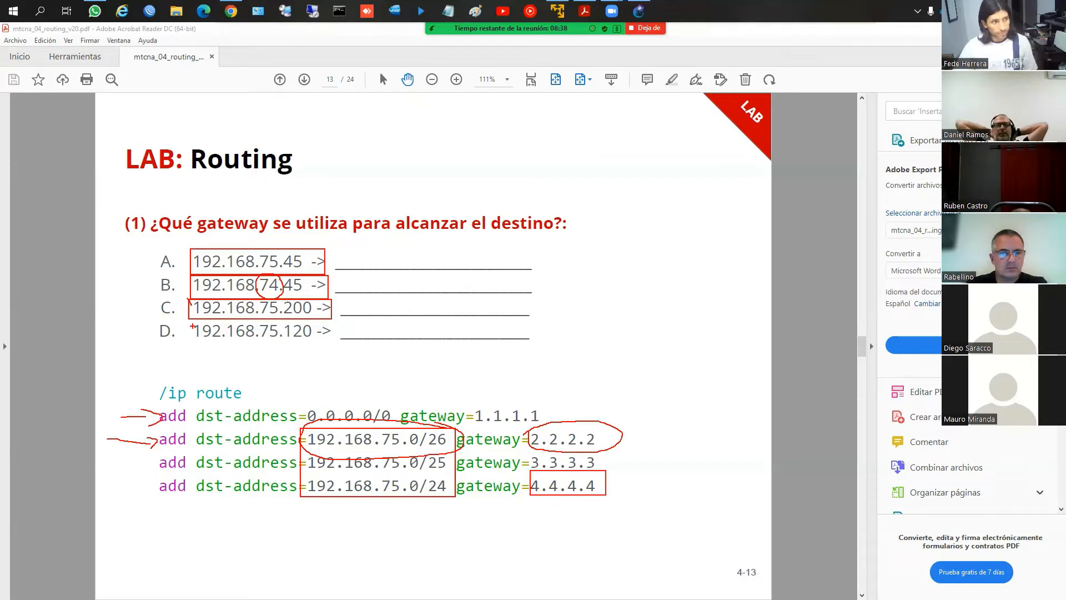
pyautogui.moveTo(193, 319)
pyautogui.mouseDown()
pyautogui.moveTo(293, 363)
pyautogui.moveTo(323, 354)
pyautogui.mouseUp()
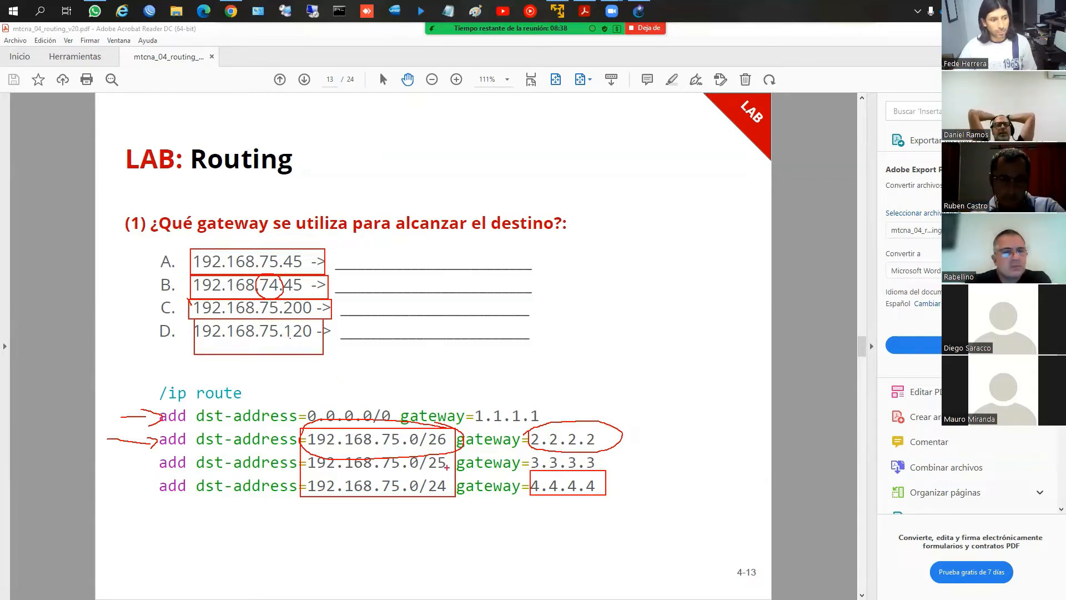
pyautogui.moveTo(524, 449)
pyautogui.mouseDown()
pyautogui.moveTo(551, 470)
pyautogui.moveTo(612, 471)
pyautogui.mouseUp()
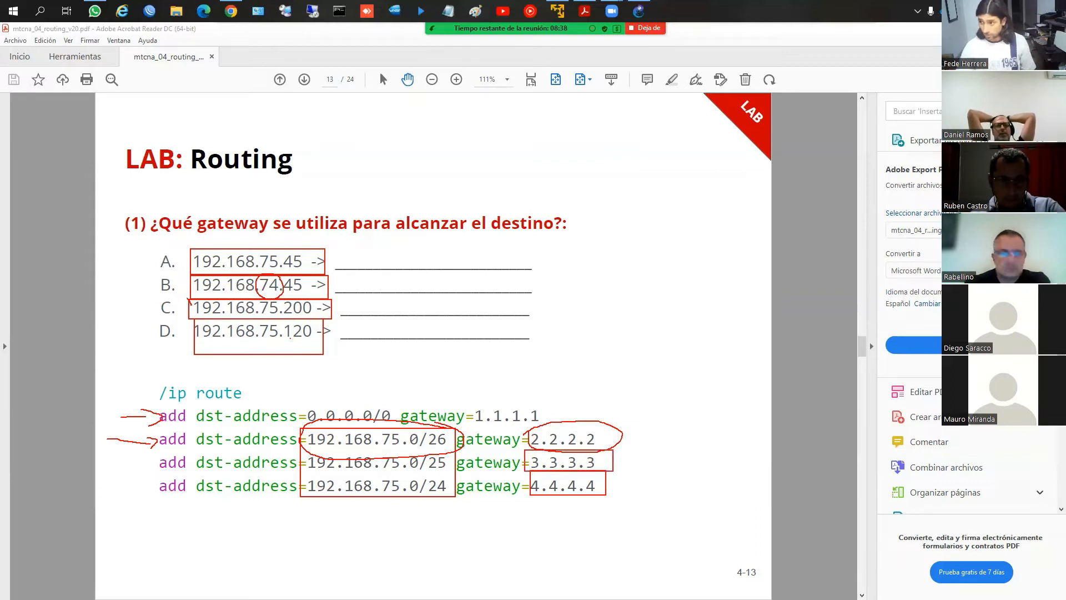
pyautogui.press('Escape')
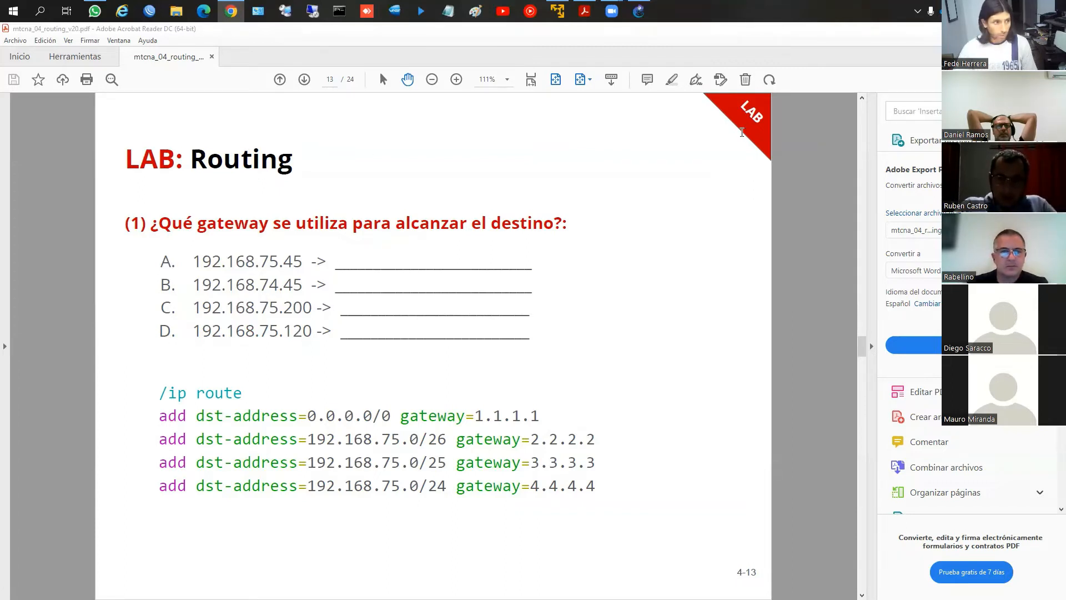
# Switch to the Mikrotik course page in Chrome and open the Conmutación Ethernet resource under Clase 2
pyautogui.click(766, 150)
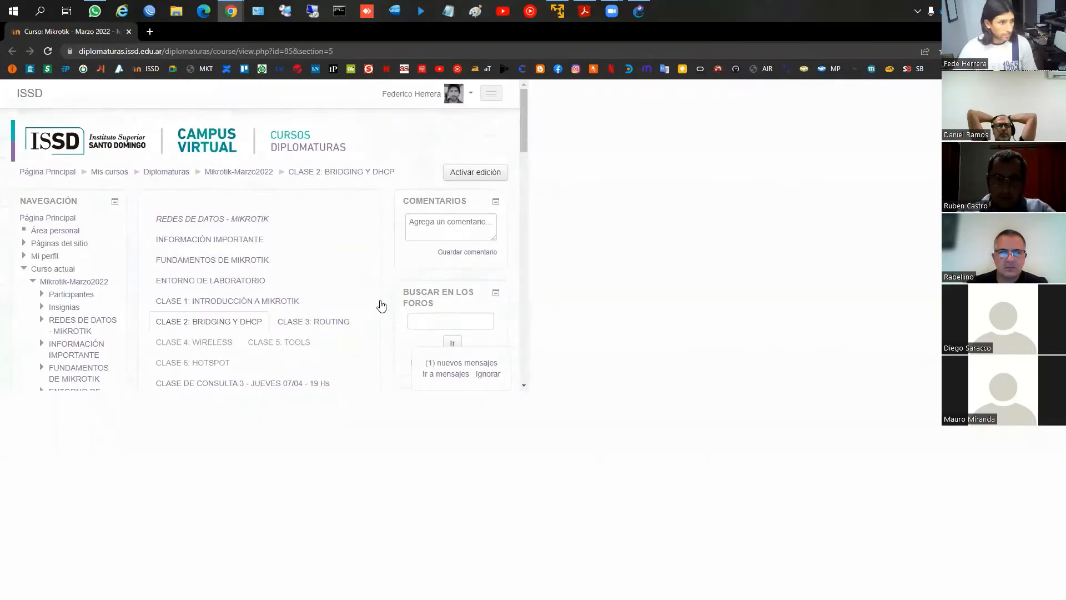
pyautogui.scroll(-3, 425, 340)
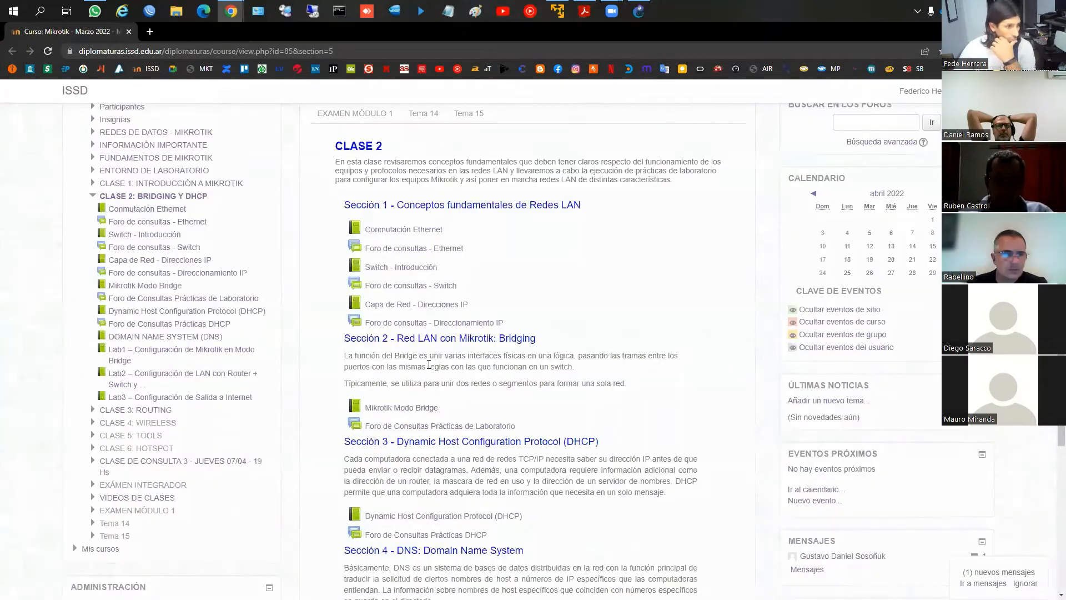
pyautogui.click(419, 232)
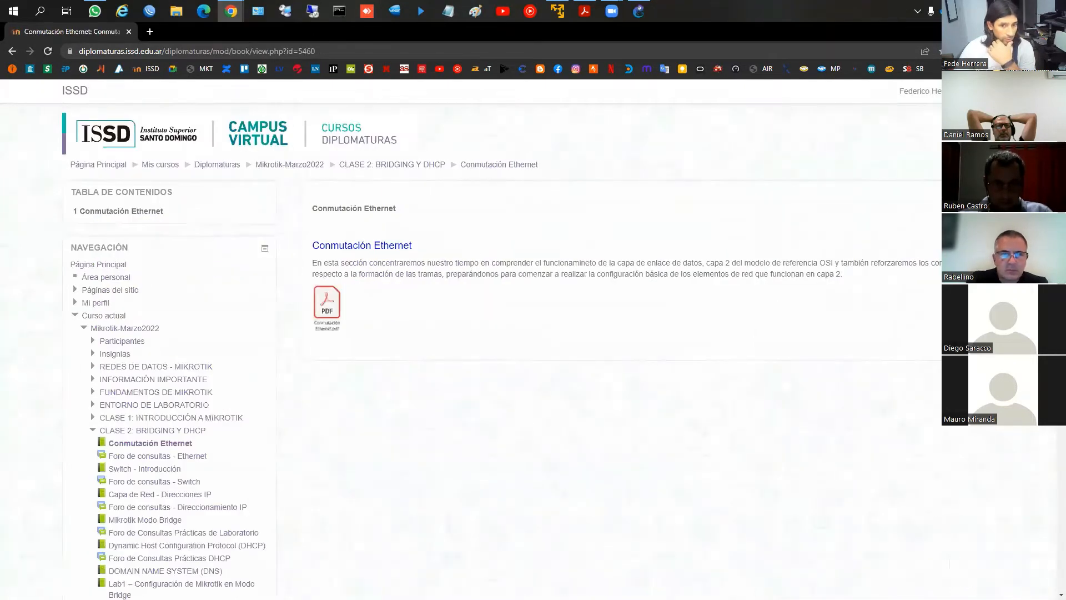
pyautogui.click(982, 228)
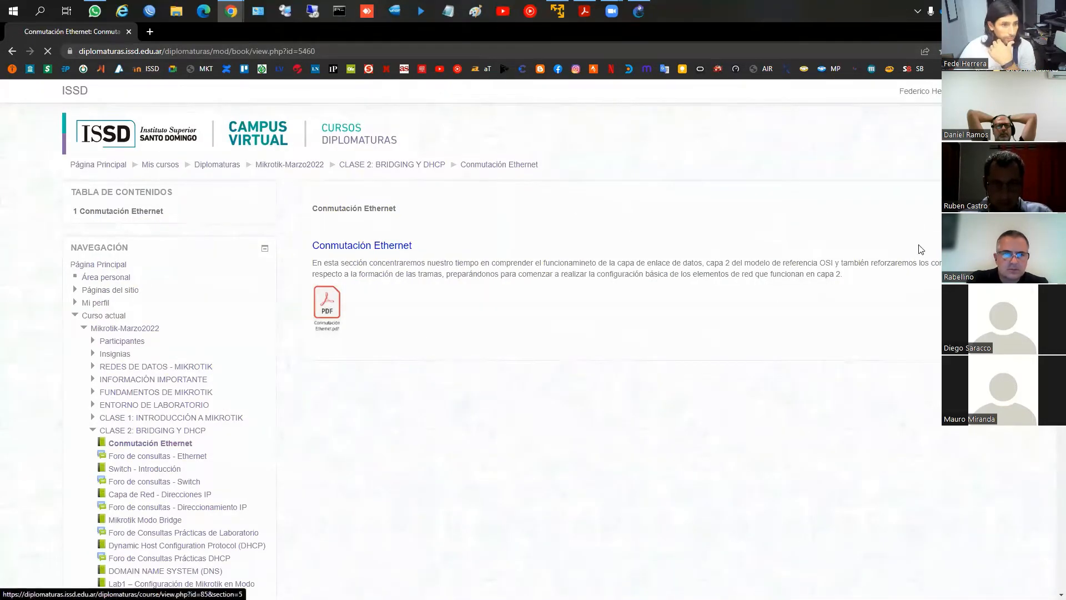
# Open the Capa de Red - Direcciones IP resource of Clase 2 and read through its Direcciones IP chapter
pyautogui.scroll(-3, 411, 339)
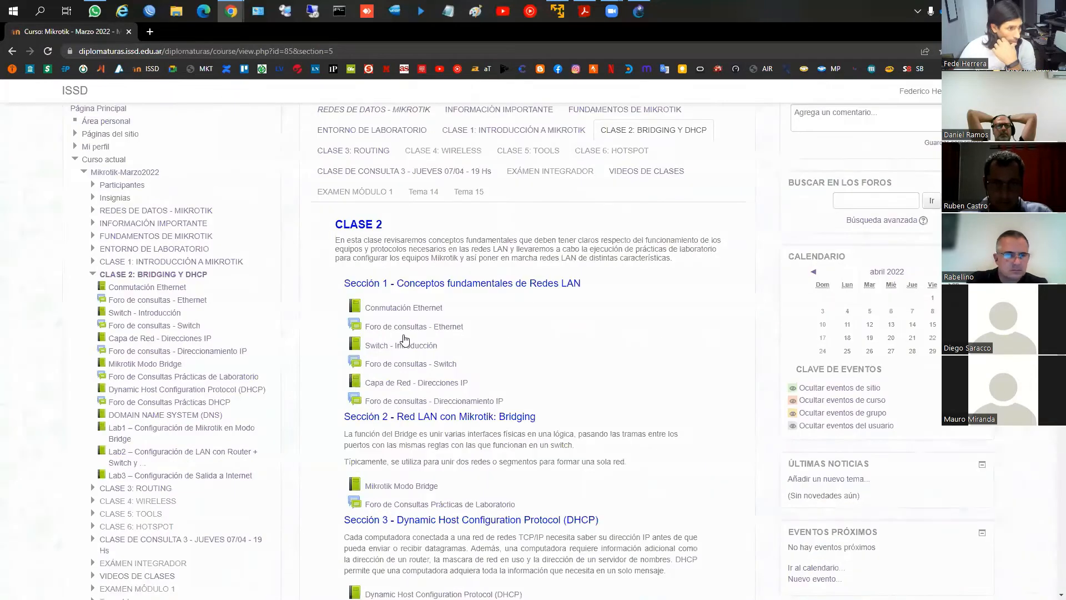
pyautogui.scroll(-1, 438, 364)
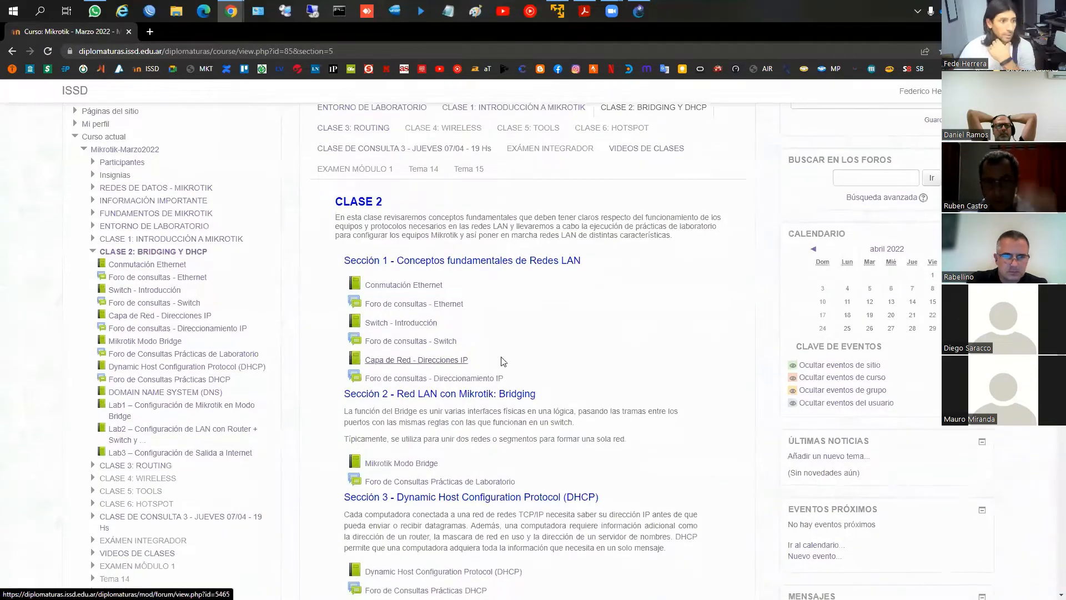
pyautogui.click(449, 359)
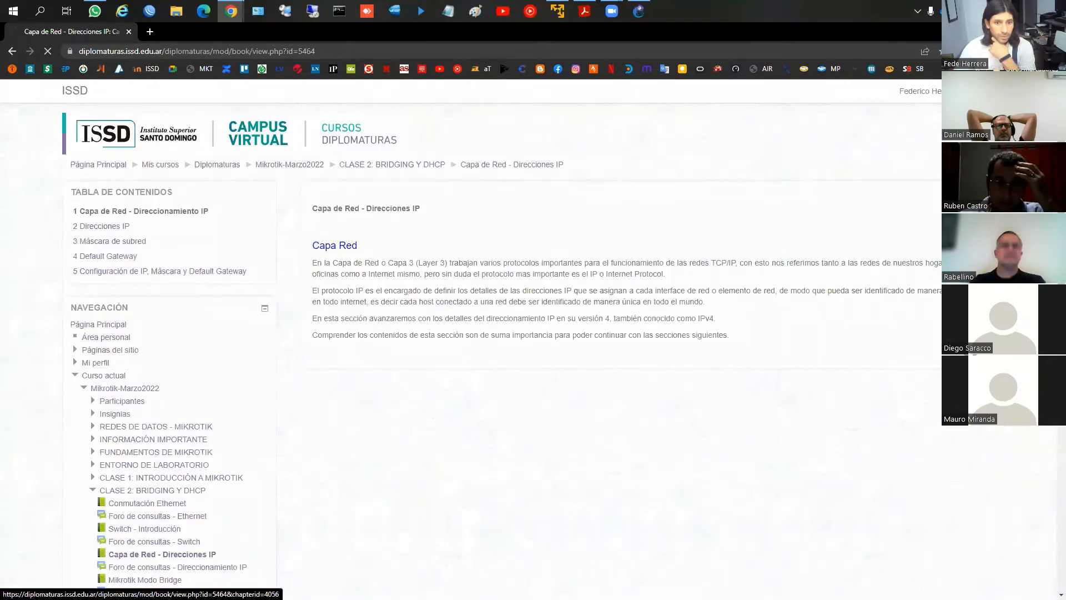
pyautogui.click(104, 226)
pyautogui.scroll(-3, 914, 367)
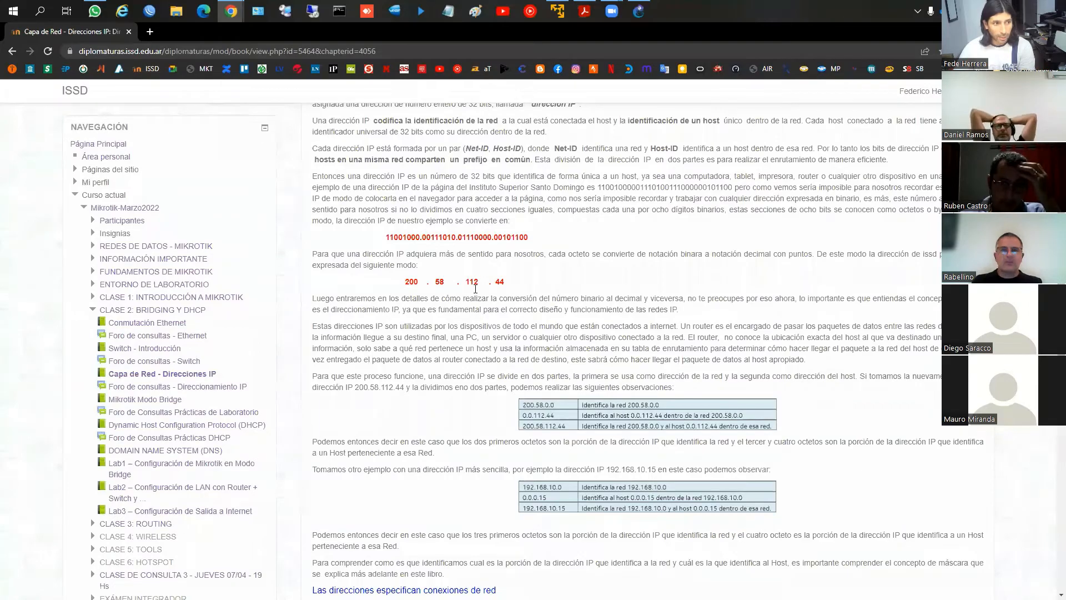
pyautogui.scroll(3, 498, 276)
pyautogui.scroll(-4, 498, 276)
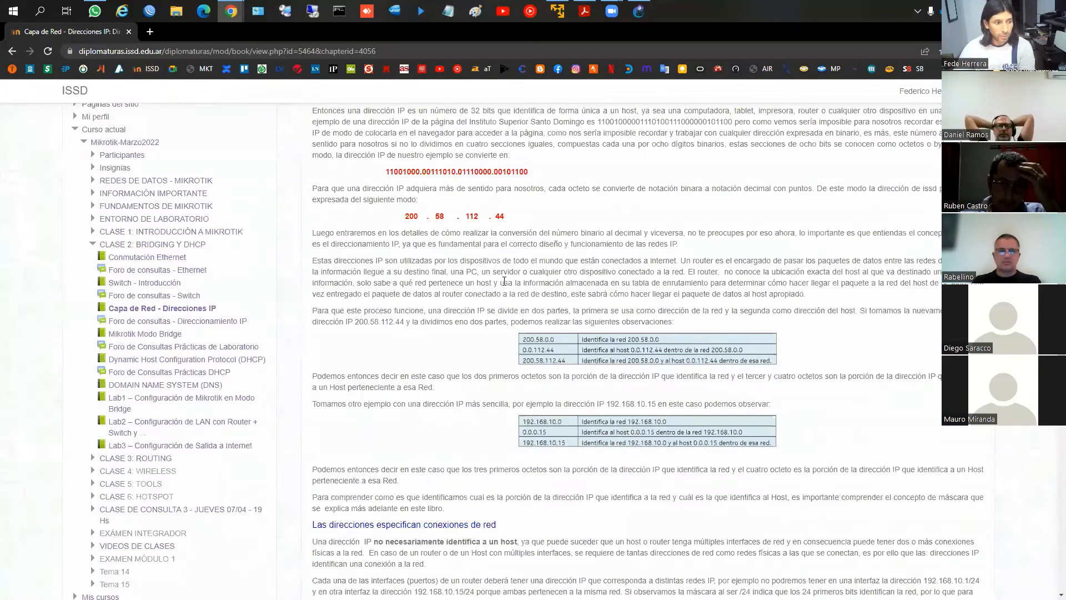
pyautogui.scroll(-8, 504, 280)
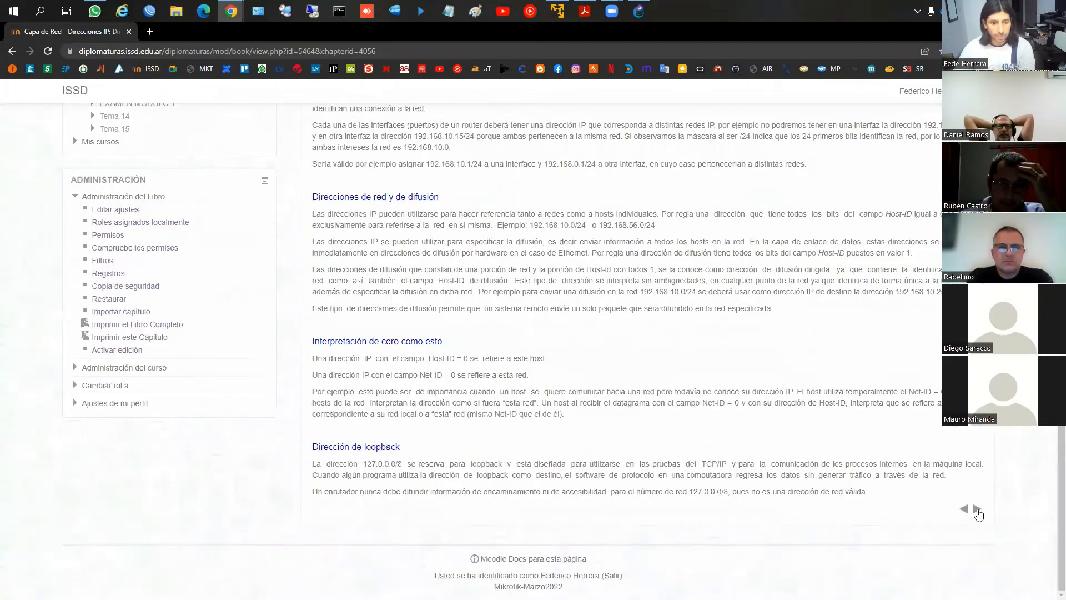
# View the Máscara de subred and Default Gateway chapters, then close the course page to return to the routing PDF
pyautogui.click(977, 512)
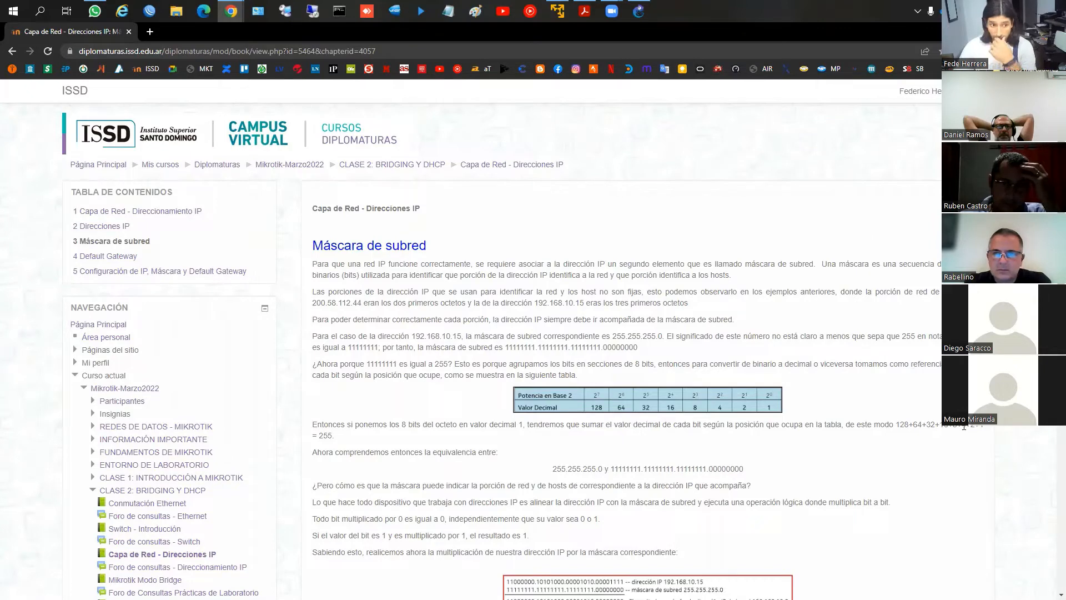
pyautogui.click(977, 225)
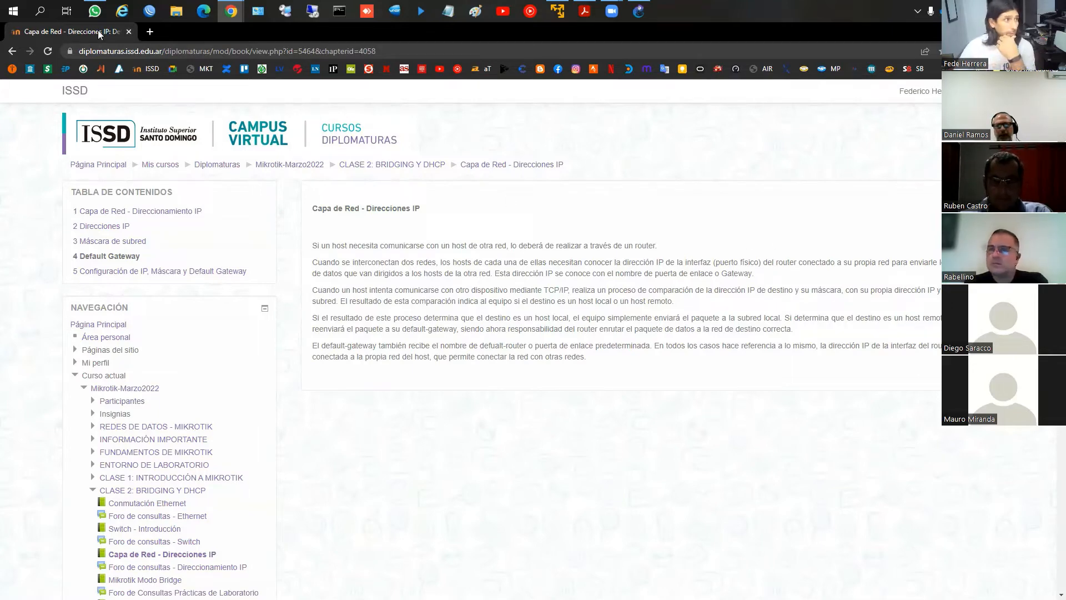
pyautogui.click(126, 34)
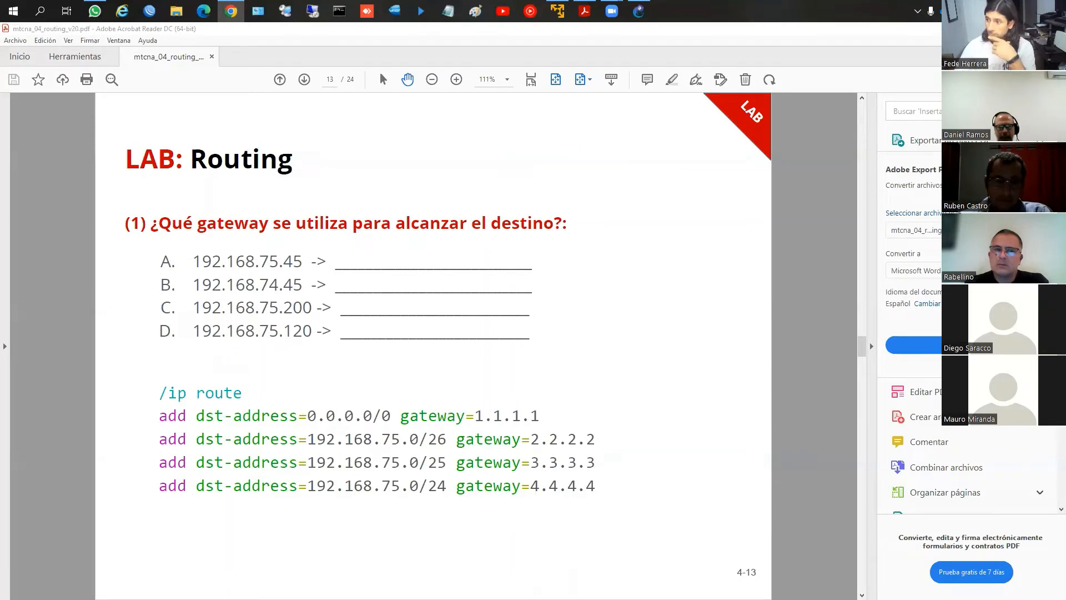
# Advance to the route selection rule 2 slide, box the two example routes, circle distance 3, and clear the drawings
pyautogui.click(790, 392)
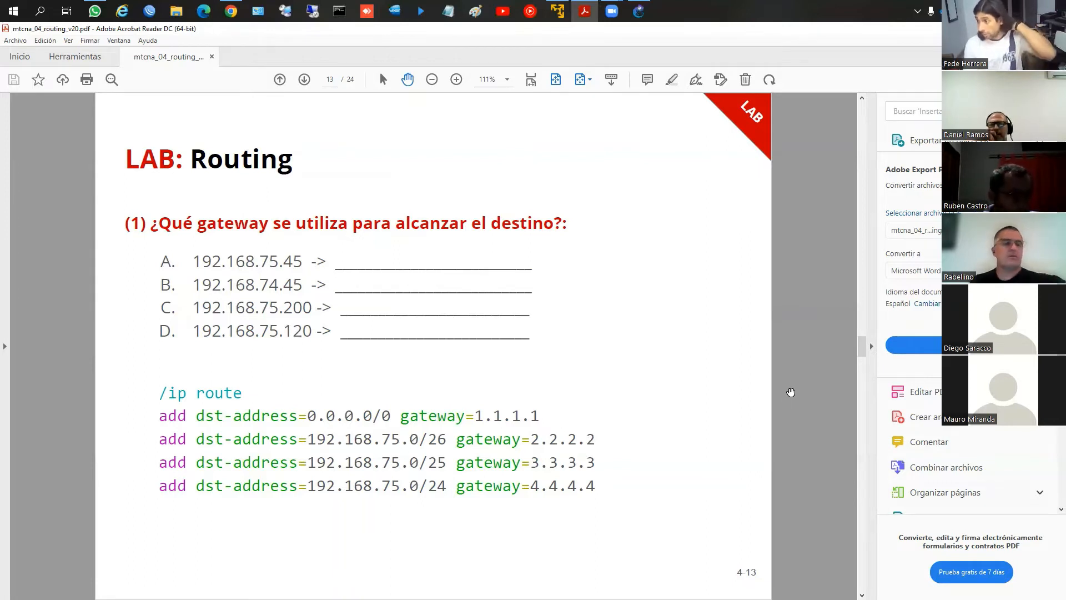
pyautogui.scroll(-1, 790, 392)
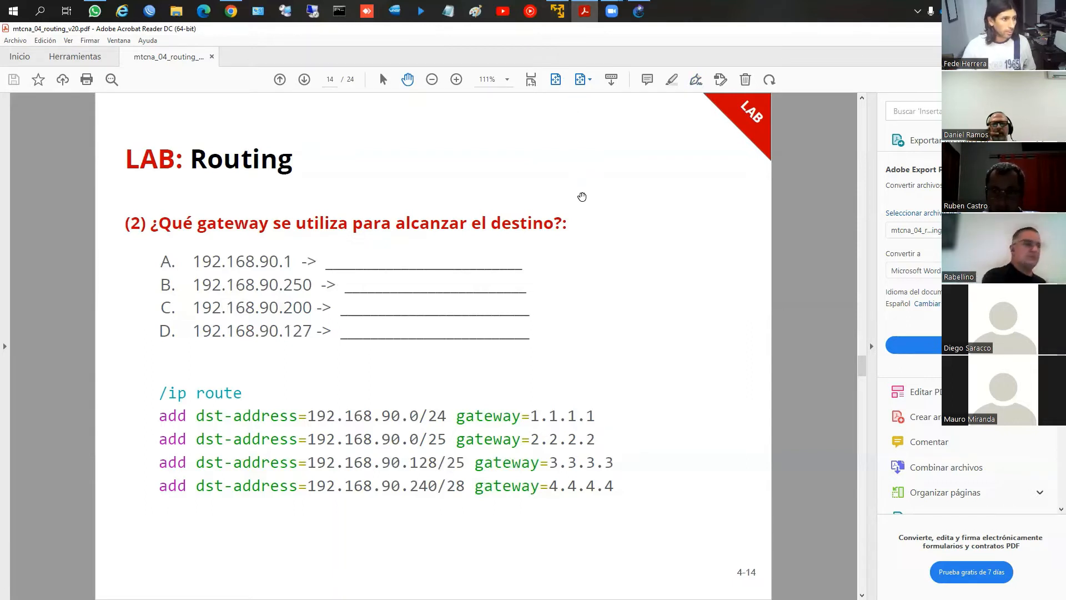
pyautogui.scroll(-2, 582, 197)
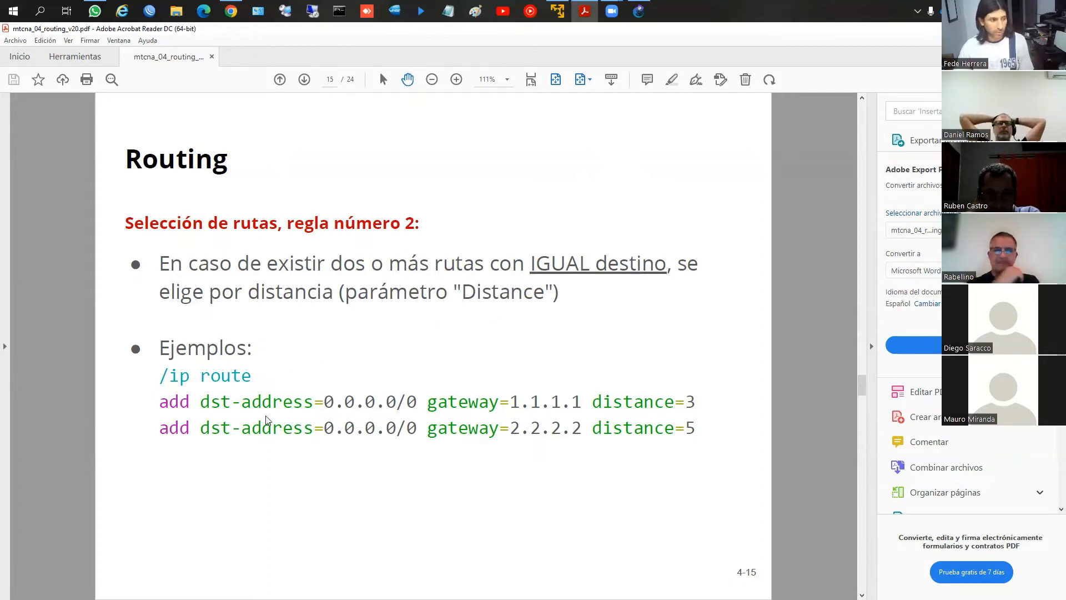
pyautogui.hotkey('ctrl', '2')
pyautogui.moveTo(146, 389)
pyautogui.mouseDown()
pyautogui.moveTo(277, 425)
pyautogui.moveTo(649, 463)
pyautogui.moveTo(742, 456)
pyautogui.mouseUp()
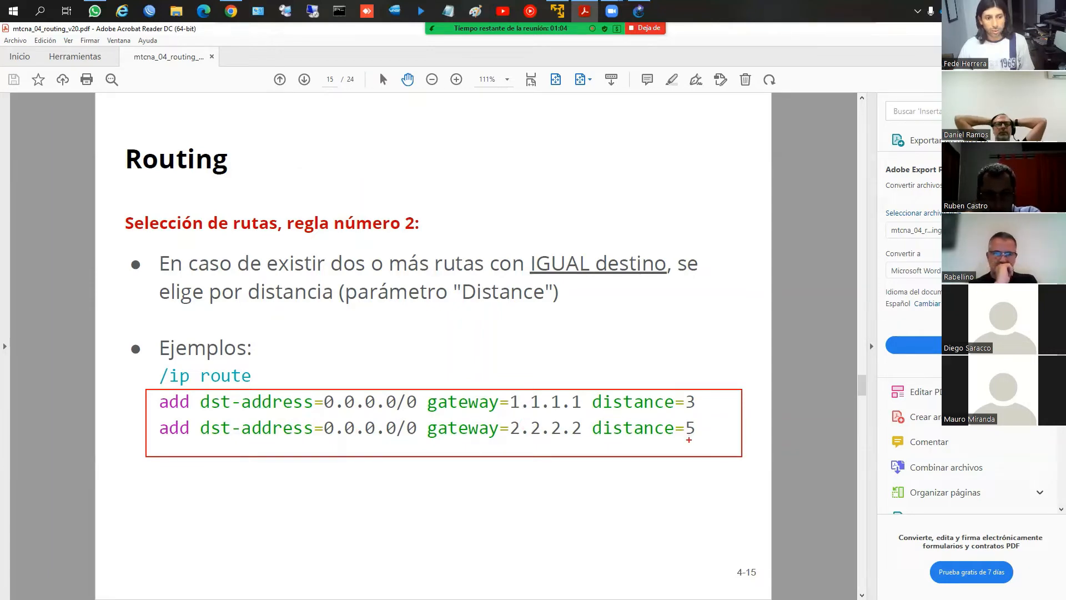
pyautogui.moveTo(701, 392)
pyautogui.mouseDown()
pyautogui.moveTo(674, 404)
pyautogui.moveTo(710, 417)
pyautogui.moveTo(728, 410)
pyautogui.moveTo(694, 390)
pyautogui.mouseUp()
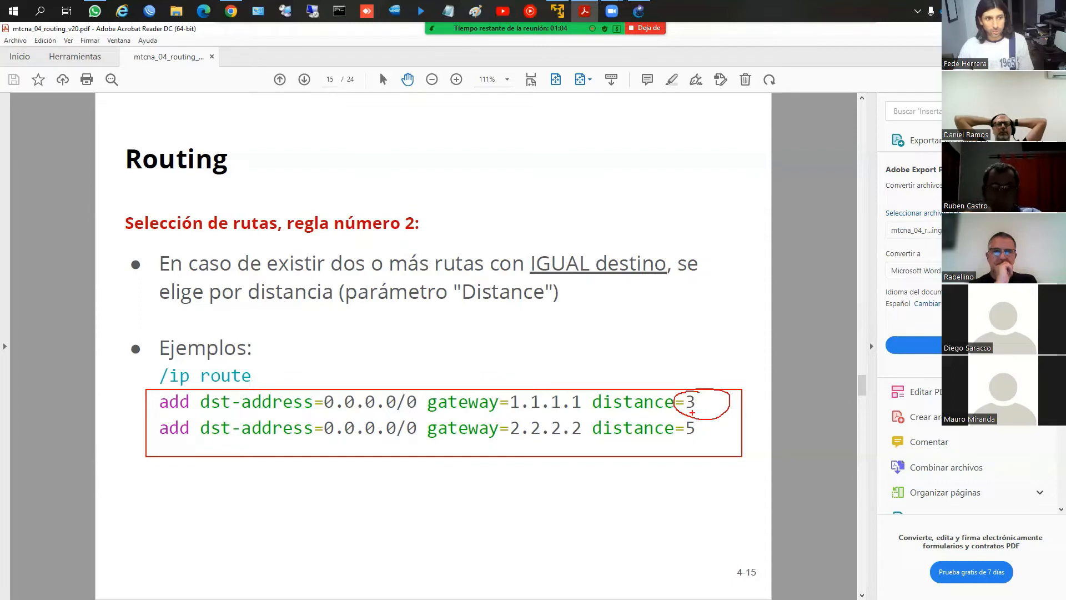
pyautogui.press('Escape')
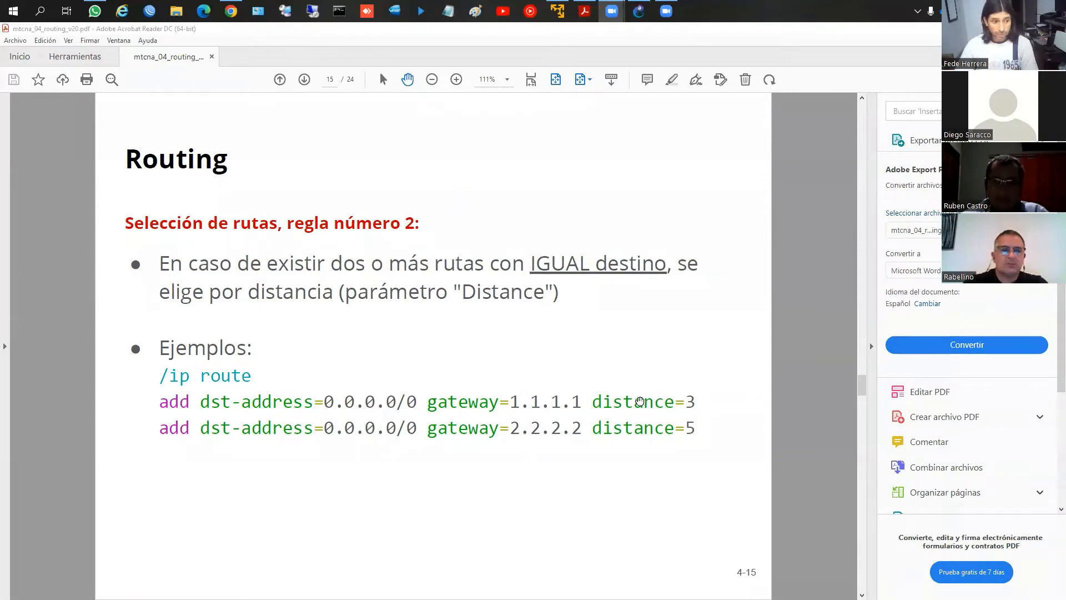
# Go to lab exercise 3 and box the three 172.16.17.0/24 networks, their three distances, and gateway 4.4.4.4
pyautogui.click(611, 378)
pyautogui.scroll(-1, 610, 378)
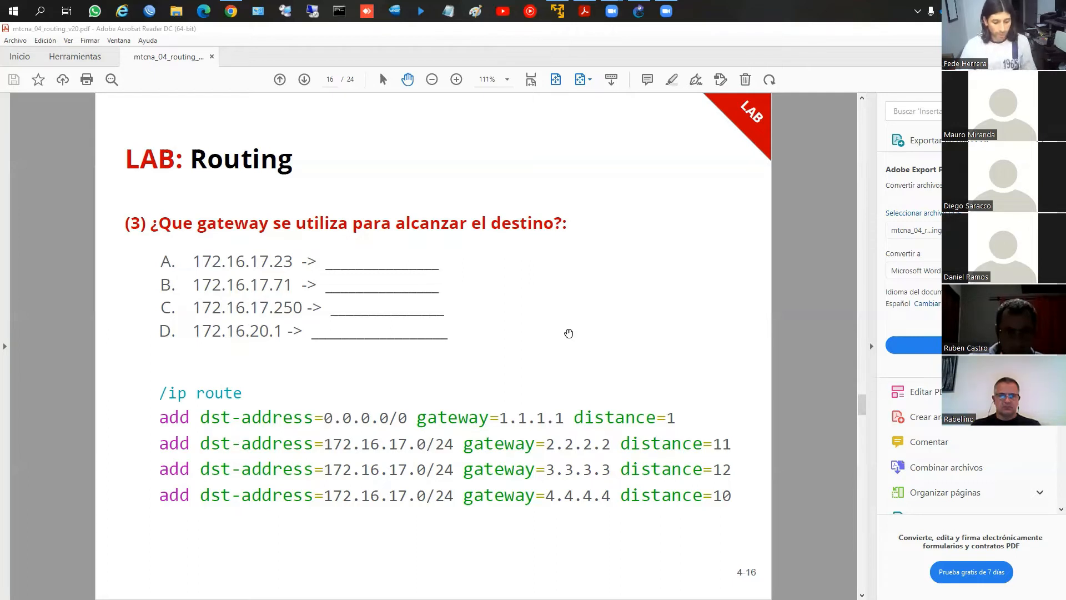
pyautogui.moveTo(321, 431)
pyautogui.mouseDown()
pyautogui.moveTo(358, 481)
pyautogui.moveTo(456, 509)
pyautogui.mouseUp()
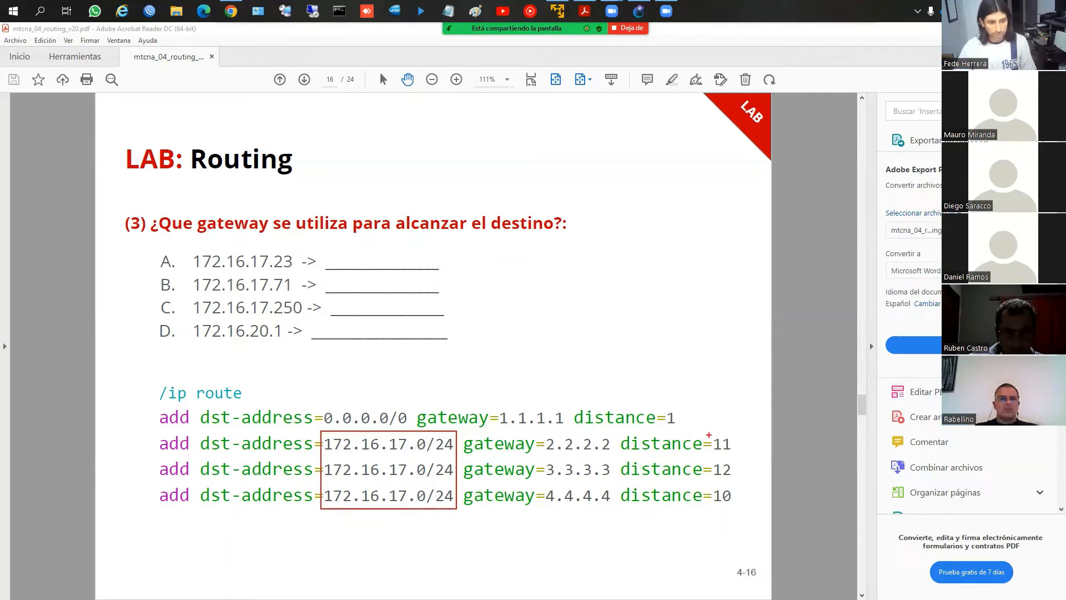
pyautogui.moveTo(709, 435)
pyautogui.mouseDown()
pyautogui.moveTo(726, 519)
pyautogui.moveTo(740, 508)
pyautogui.mouseUp()
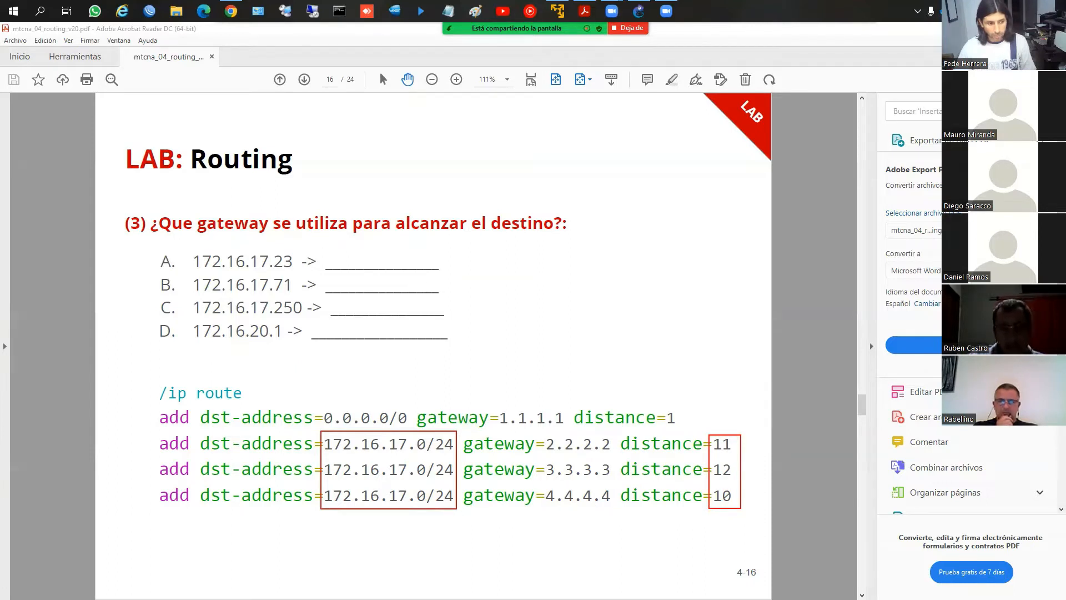
pyautogui.moveTo(539, 482); pyautogui.dragTo(616, 507)
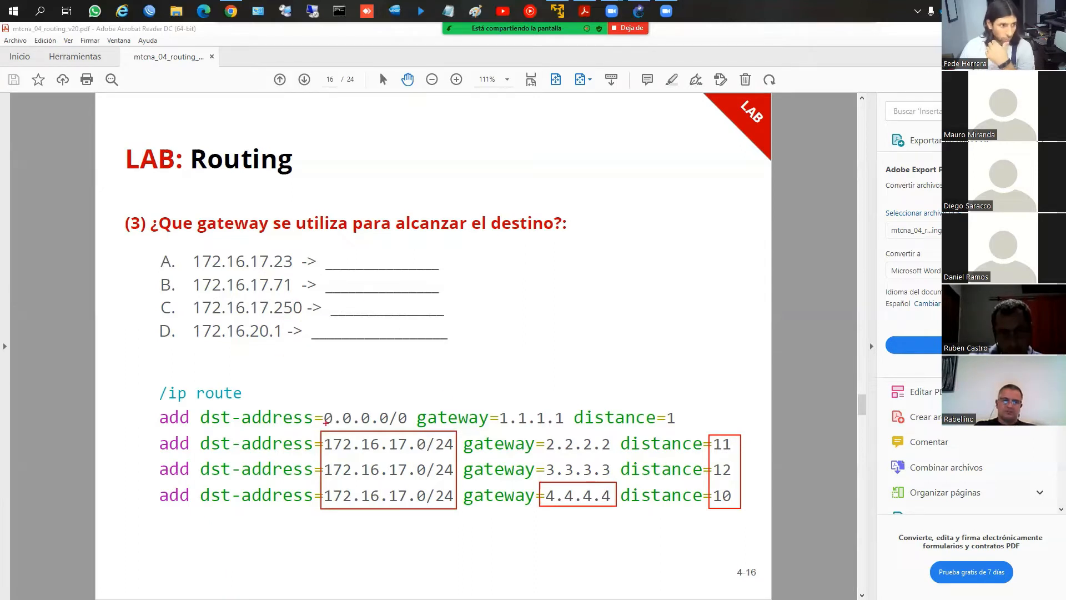
# Box destinations A to C, circle the middle 172.16.17.0/24 network with its host range 1 and 254 noted below, and circle distance=10
pyautogui.moveTo(187, 254)
pyautogui.mouseDown()
pyautogui.moveTo(260, 314)
pyautogui.moveTo(320, 287)
pyautogui.mouseUp()
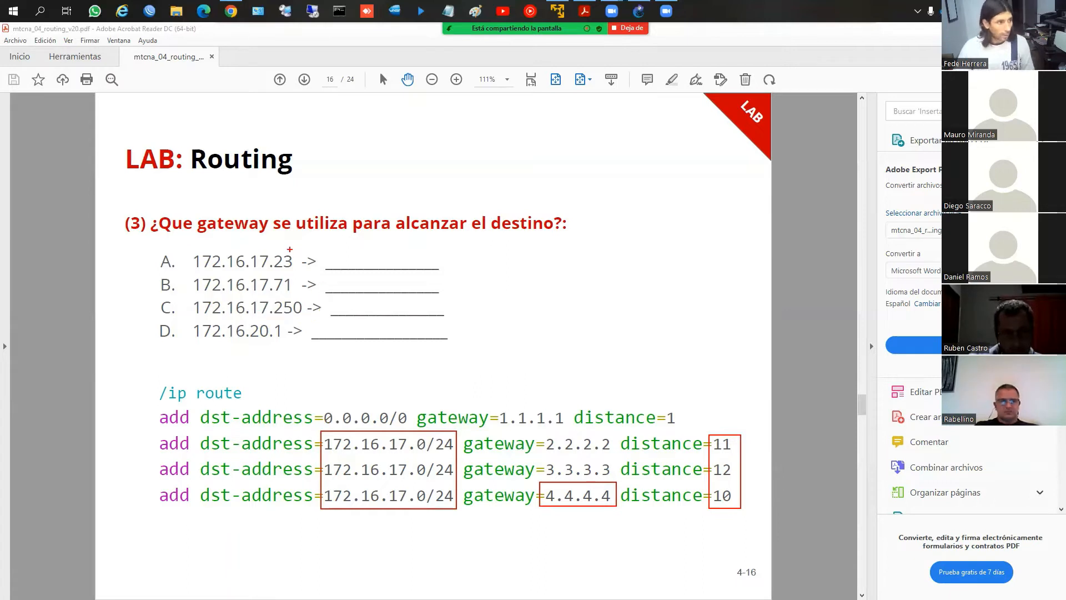
pyautogui.moveTo(190, 259); pyautogui.dragTo(303, 316)
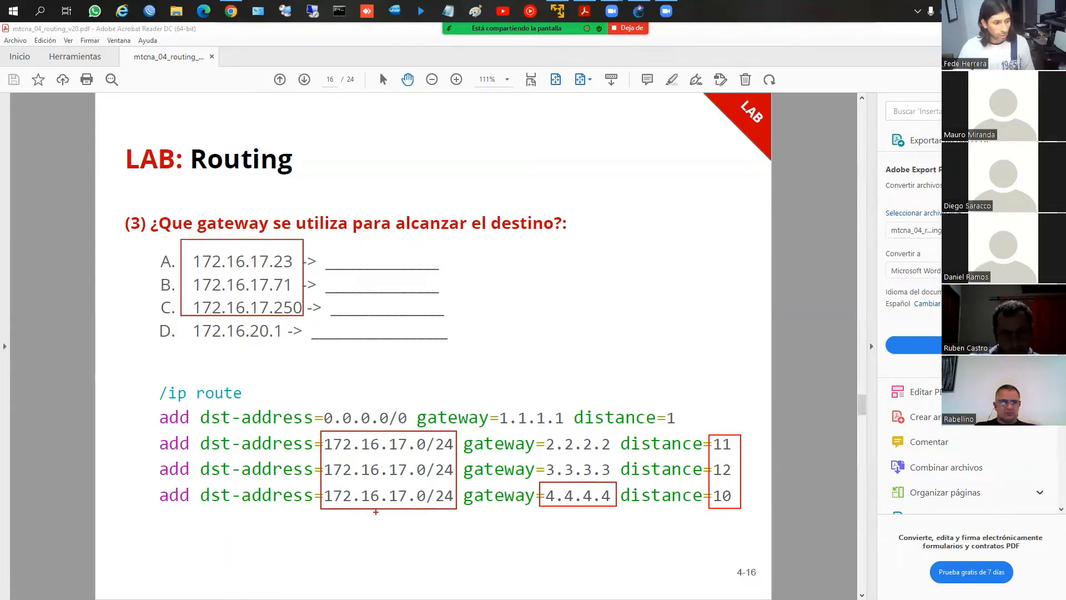
pyautogui.moveTo(332, 481)
pyautogui.mouseDown()
pyautogui.moveTo(451, 477)
pyautogui.moveTo(317, 469)
pyautogui.moveTo(320, 477)
pyautogui.mouseUp()
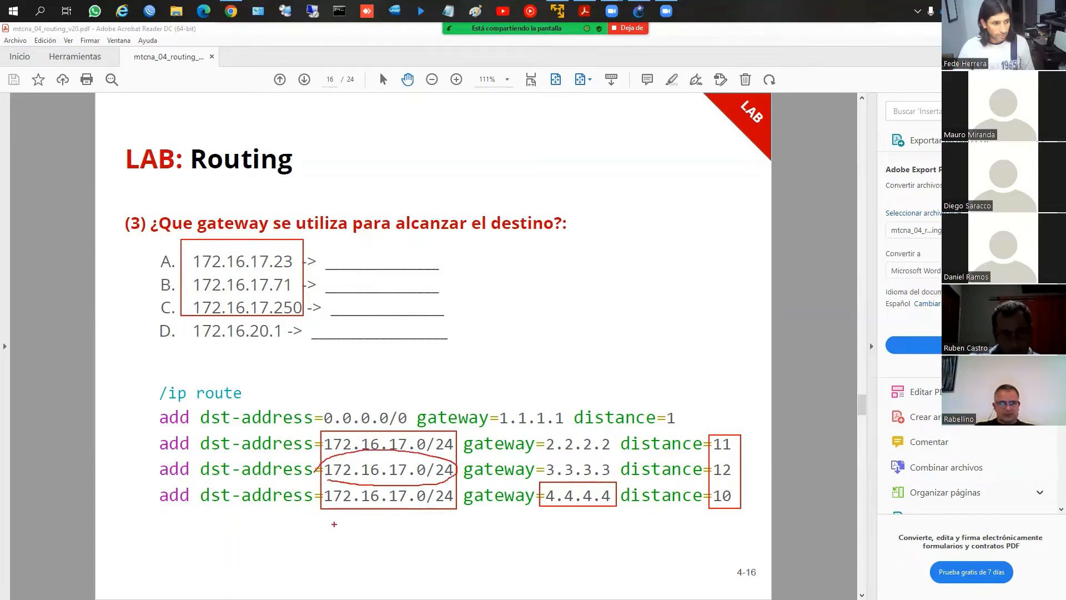
pyautogui.moveTo(412, 479); pyautogui.dragTo(327, 572)
pyautogui.moveTo(413, 559)
pyautogui.mouseDown()
pyautogui.moveTo(436, 575)
pyautogui.moveTo(449, 560)
pyautogui.moveTo(449, 576)
pyautogui.mouseUp()
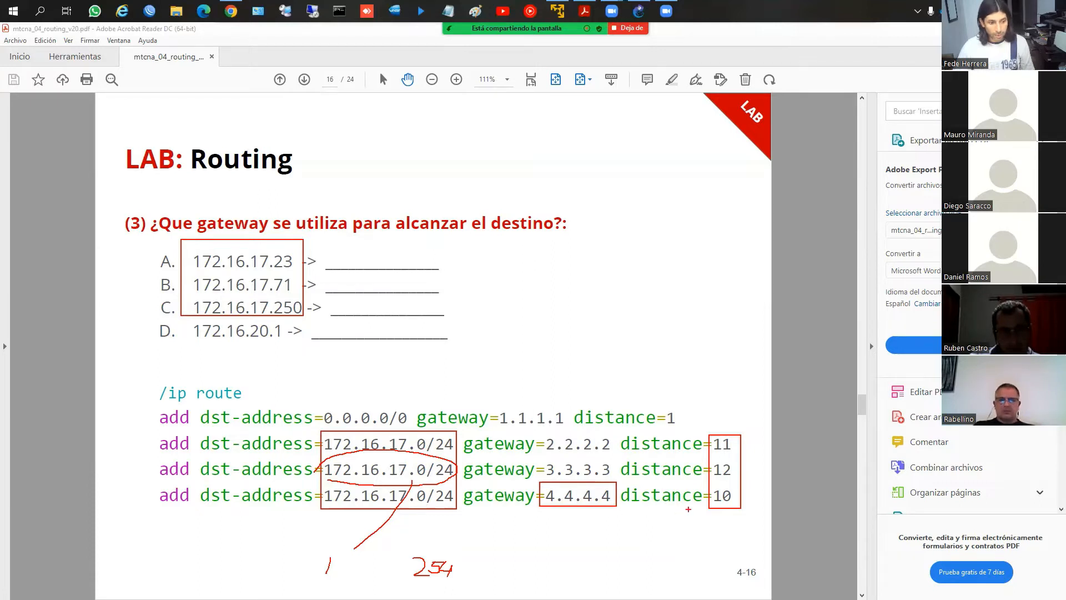
pyautogui.moveTo(631, 508)
pyautogui.mouseDown()
pyautogui.moveTo(708, 516)
pyautogui.moveTo(741, 489)
pyautogui.moveTo(647, 491)
pyautogui.moveTo(635, 514)
pyautogui.mouseUp()
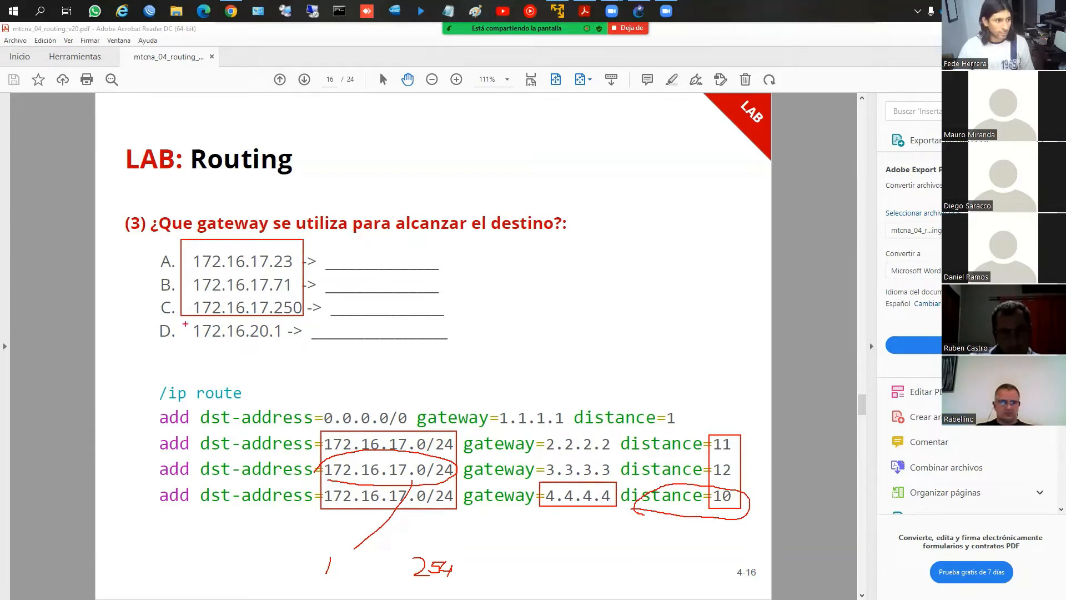
# Box destination D, circle the three 172.16.17.0/24 networks together, point an arrow at the 0.0.0.0/0 route, then clear the drawings
pyautogui.moveTo(185, 320); pyautogui.dragTo(305, 350)
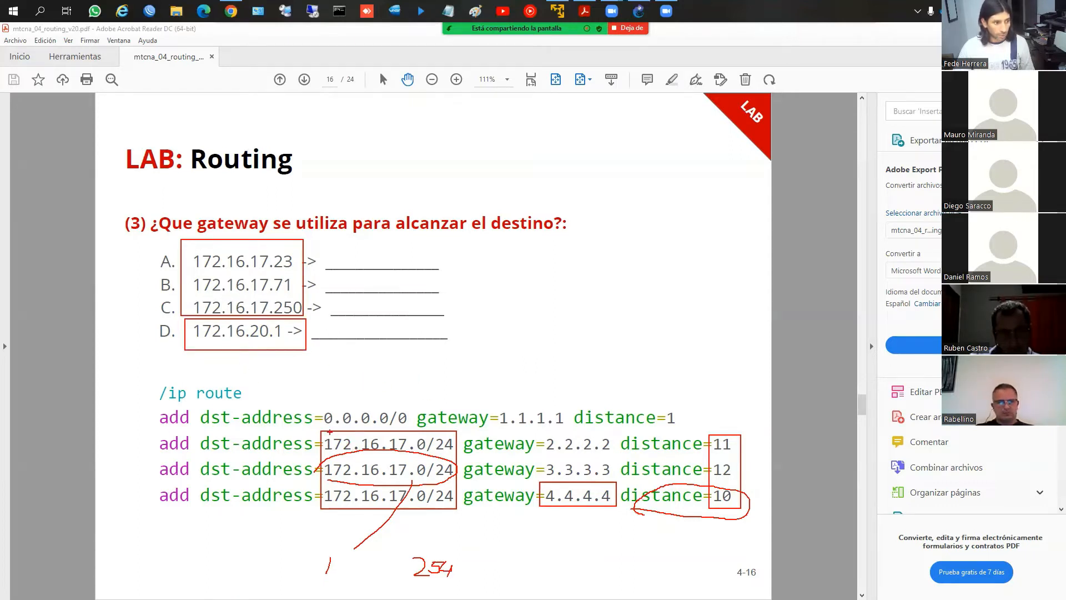
pyautogui.moveTo(318, 431)
pyautogui.mouseDown()
pyautogui.moveTo(316, 466)
pyautogui.moveTo(426, 511)
pyautogui.moveTo(394, 431)
pyautogui.moveTo(309, 447)
pyautogui.mouseUp()
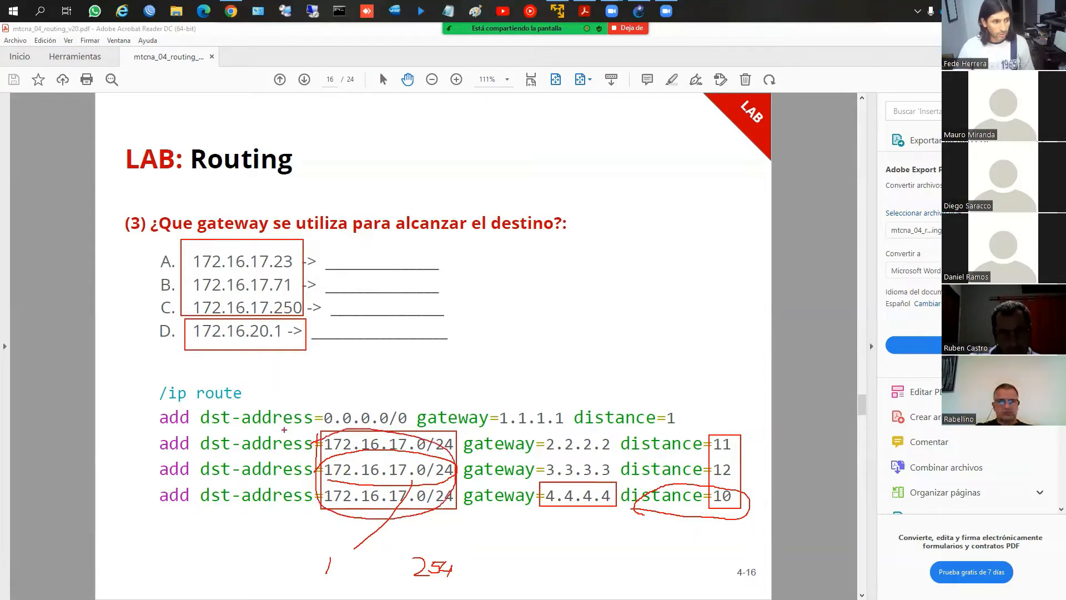
pyautogui.moveTo(107, 418)
pyautogui.mouseDown()
pyautogui.moveTo(148, 420)
pyautogui.moveTo(134, 429)
pyautogui.mouseUp()
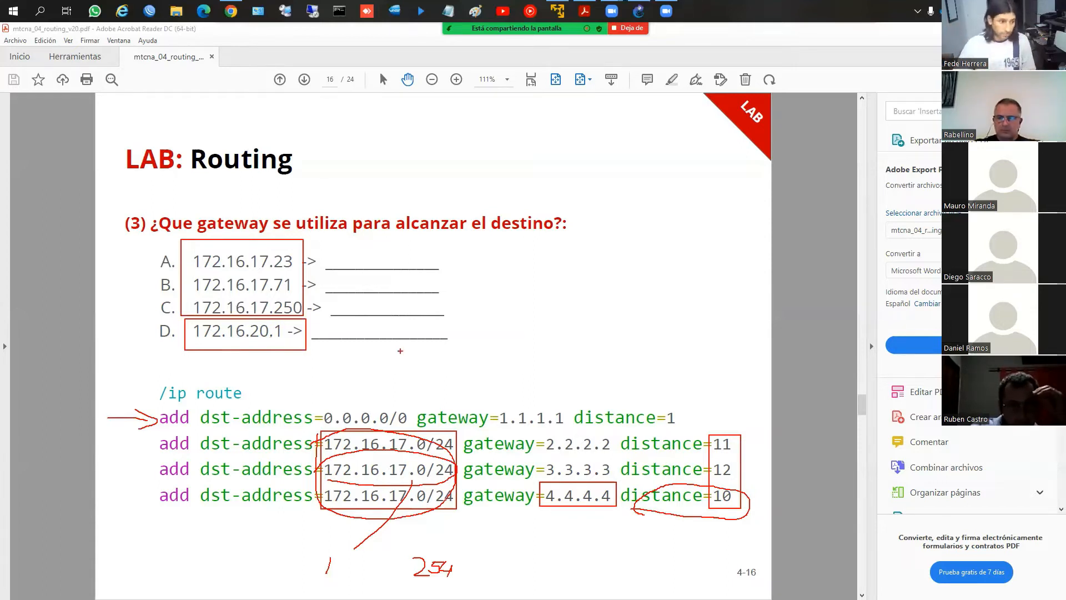
pyautogui.press('Escape')
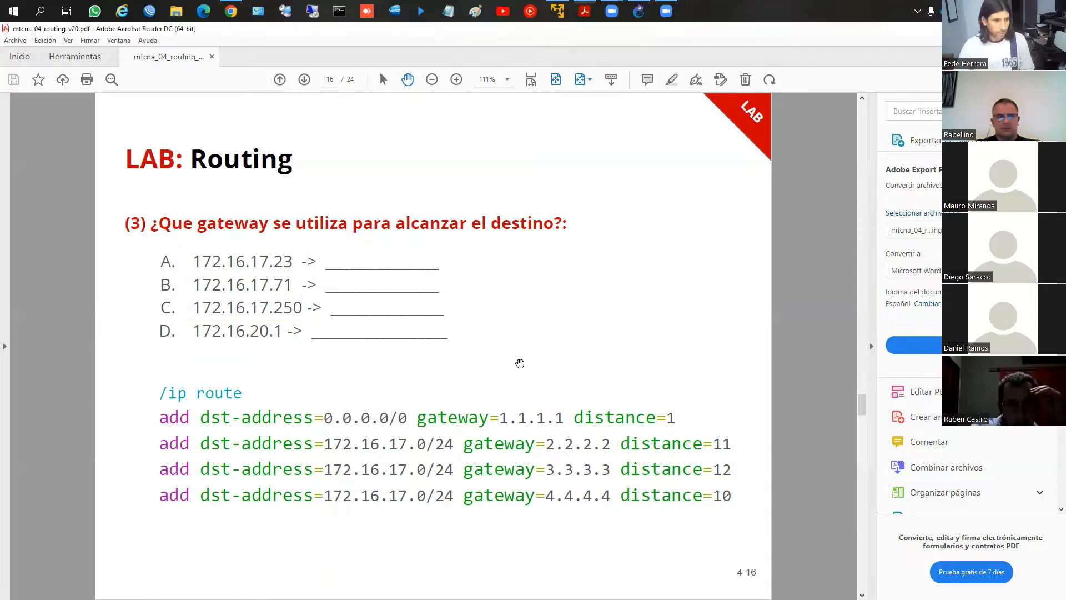
# On the Routing estático slides, box the Destination and Gateway items and underline Dst. Address in the New Route dialog image
pyautogui.press('Right')
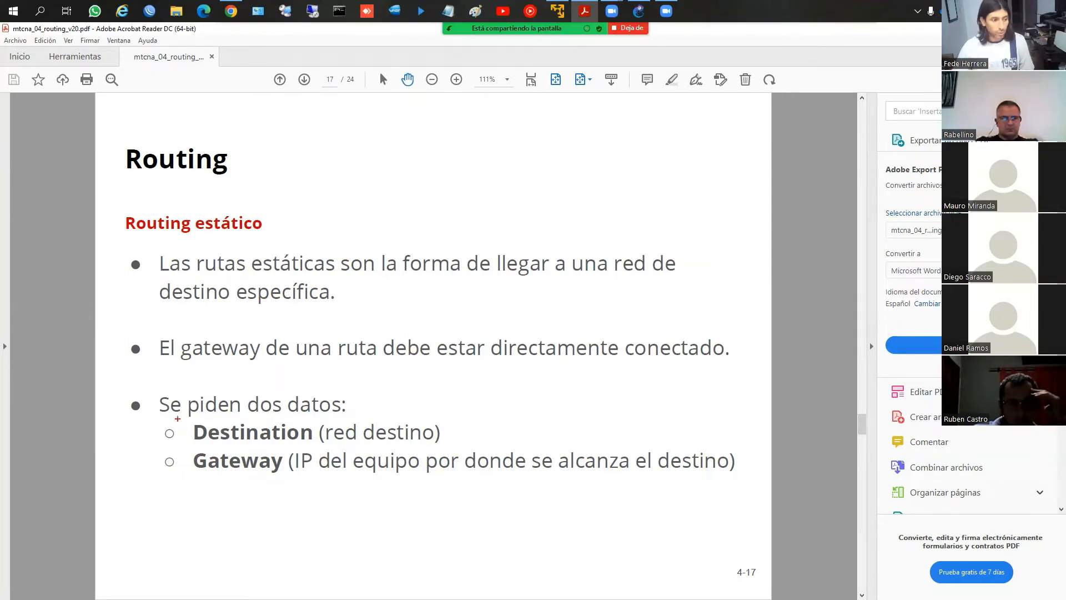
pyautogui.moveTo(177, 418)
pyautogui.mouseDown()
pyautogui.moveTo(195, 454)
pyautogui.moveTo(310, 493)
pyautogui.moveTo(676, 505)
pyautogui.moveTo(744, 491)
pyautogui.mouseUp()
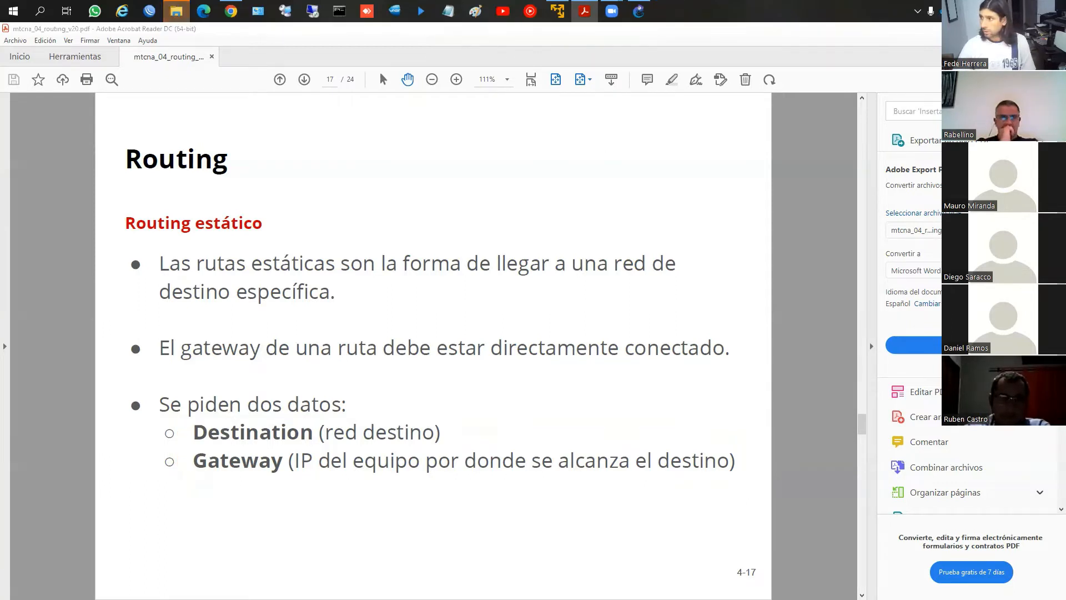
pyautogui.scroll(-1, 321, 270)
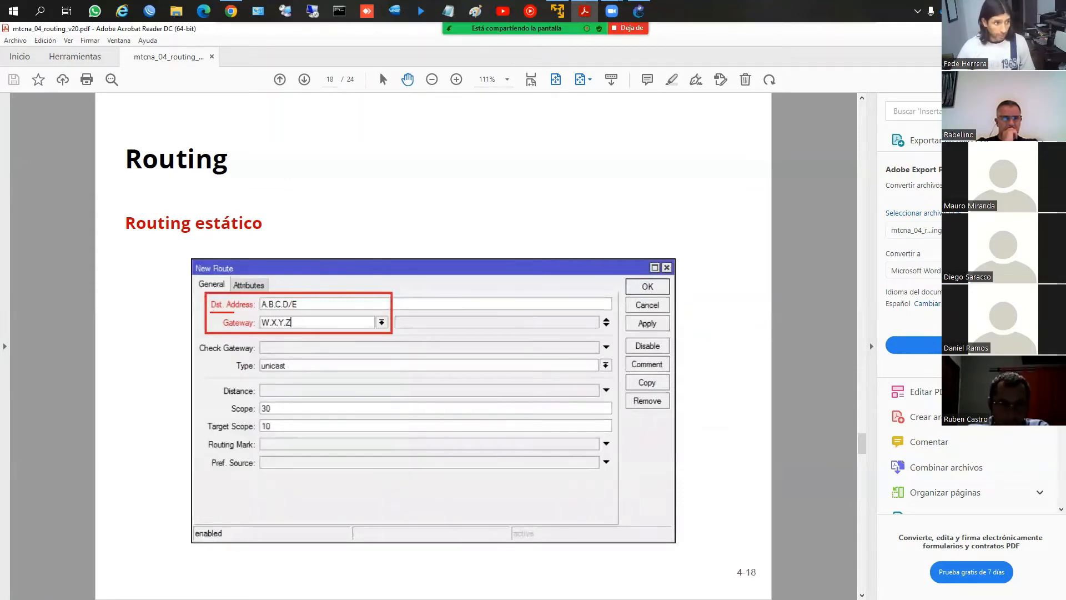
pyautogui.moveTo(210, 312)
pyautogui.mouseDown()
pyautogui.moveTo(250, 311)
pyautogui.moveTo(235, 329)
pyautogui.moveTo(248, 328)
pyautogui.mouseUp()
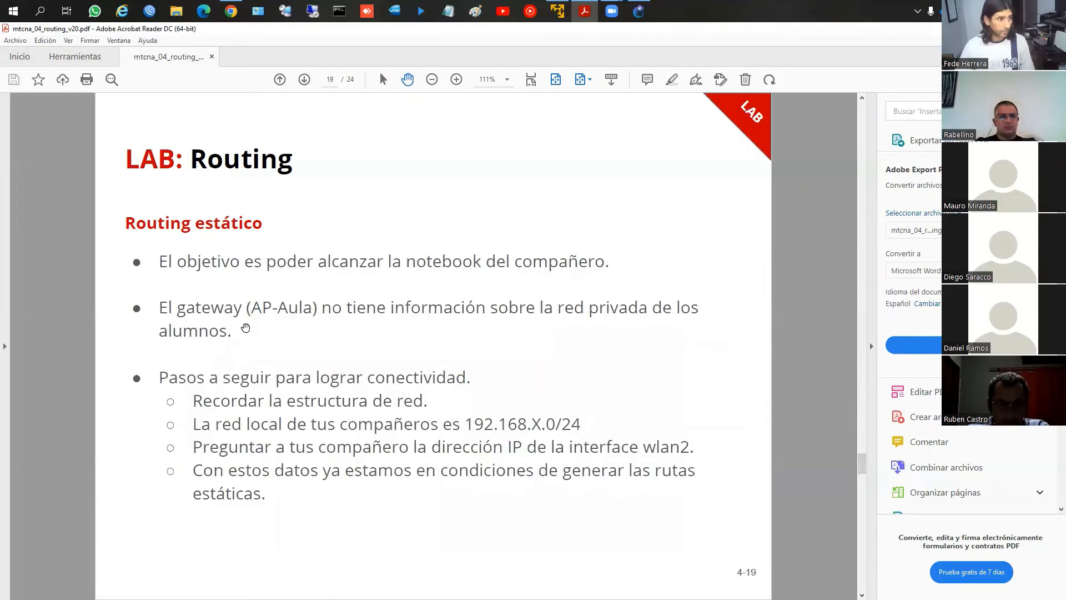
# Advance to the Routing dinamico con RIP slide, then switch to the ROUTING topology in GNS3
pyautogui.scroll(-2, 266, 303)
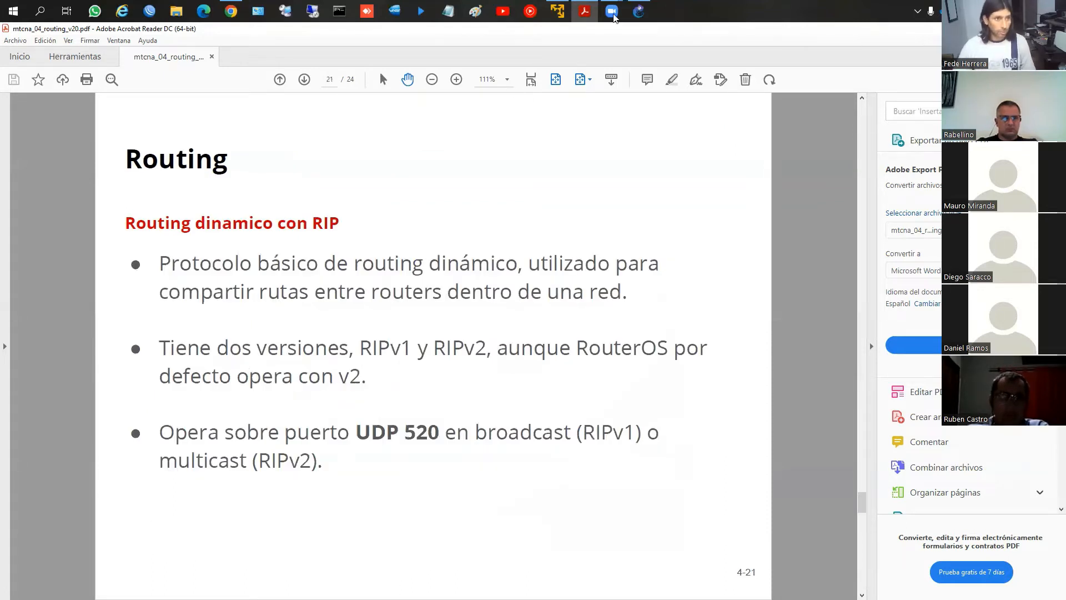
pyautogui.moveTo(616, 15)
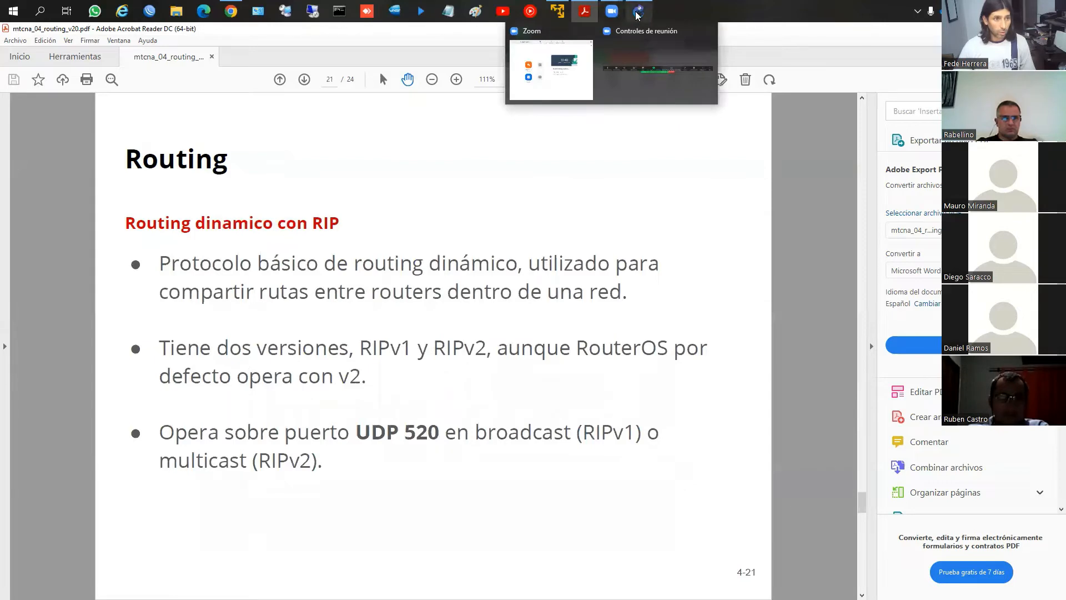
pyautogui.click(644, 64)
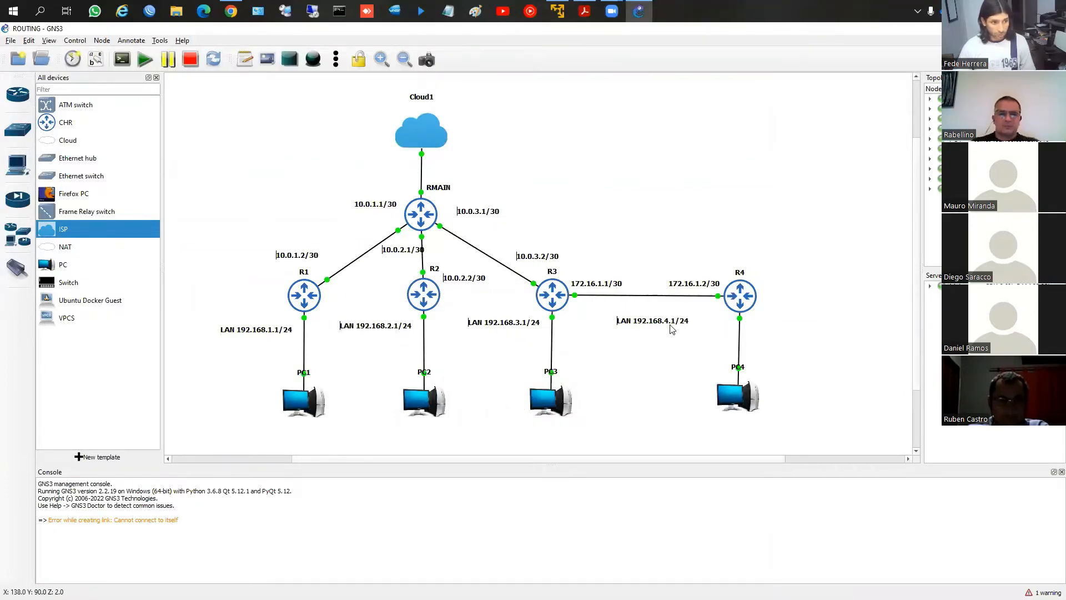
# Circle the RMAIN label in red and draw arrows from that router along its links to R1, R2 and R3
pyautogui.moveTo(420, 212)
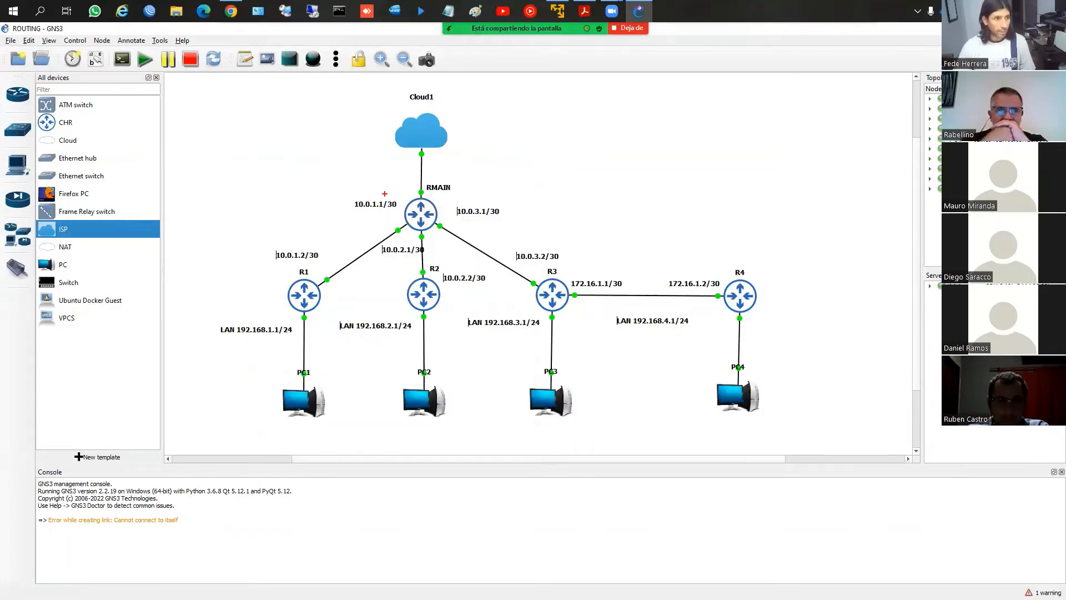
pyautogui.moveTo(423, 178)
pyautogui.mouseDown()
pyautogui.moveTo(425, 192)
pyautogui.moveTo(462, 195)
pyautogui.moveTo(425, 171)
pyautogui.moveTo(437, 196)
pyautogui.mouseUp()
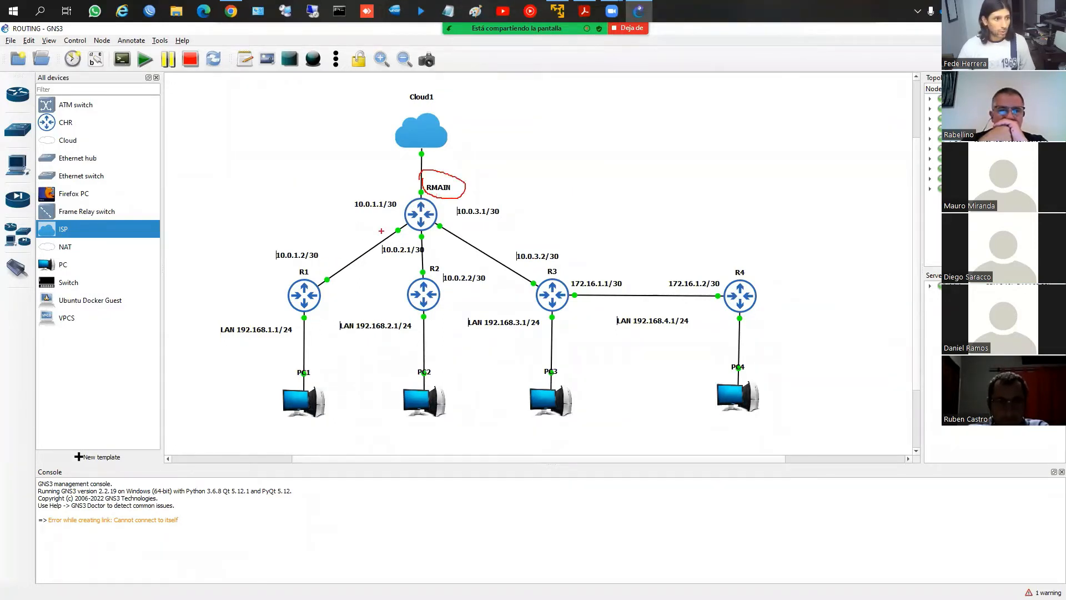
pyautogui.moveTo(387, 224)
pyautogui.mouseDown()
pyautogui.moveTo(322, 261)
pyautogui.moveTo(344, 259)
pyautogui.mouseUp()
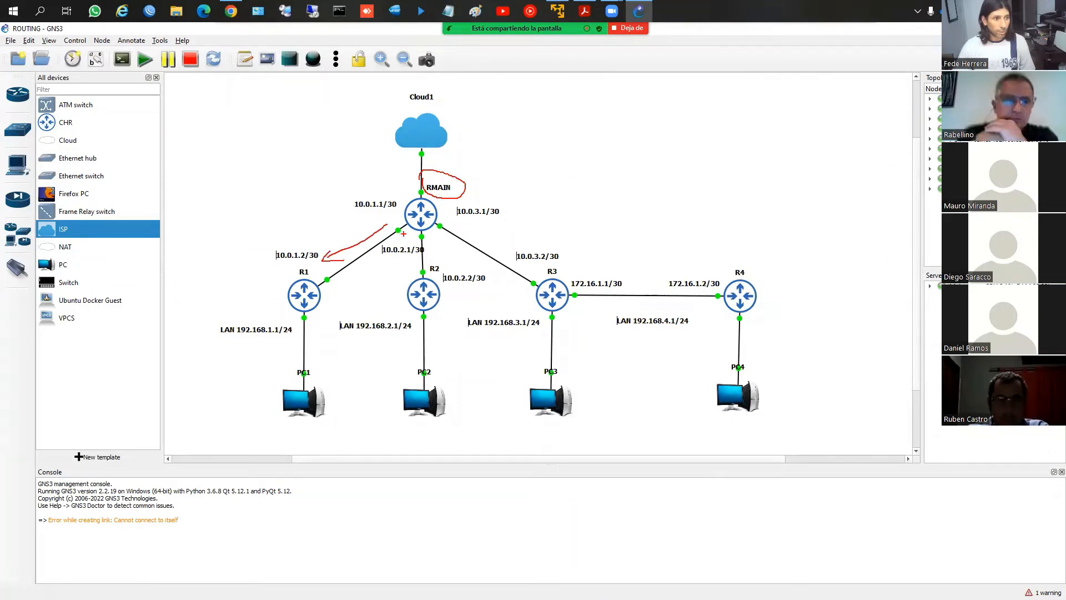
pyautogui.moveTo(403, 236); pyautogui.dragTo(403, 284)
pyautogui.moveTo(399, 271)
pyautogui.mouseDown()
pyautogui.moveTo(403, 284)
pyautogui.moveTo(412, 266)
pyautogui.moveTo(472, 260)
pyautogui.moveTo(509, 274)
pyautogui.moveTo(504, 284)
pyautogui.mouseUp()
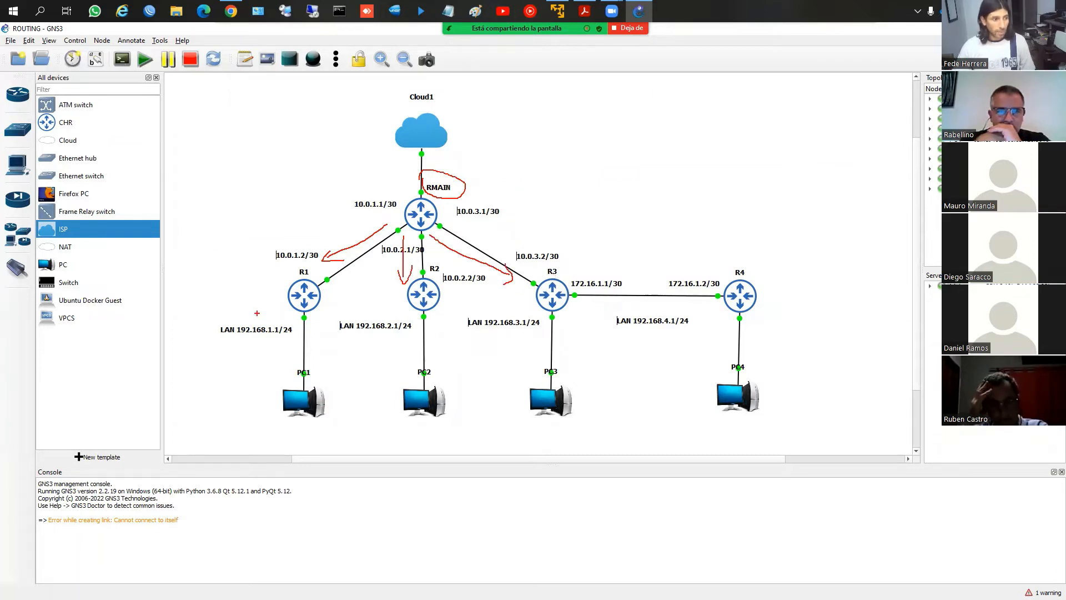
# Outline the row of four LAN labels together, circle LAN 192.168.1.1/24, and circle PC1, PC2, PC3 and PC4 individually
pyautogui.moveTo(257, 312)
pyautogui.mouseDown()
pyautogui.moveTo(718, 308)
pyautogui.moveTo(774, 336)
pyautogui.moveTo(498, 356)
pyautogui.moveTo(254, 348)
pyautogui.moveTo(204, 311)
pyautogui.moveTo(300, 314)
pyautogui.mouseUp()
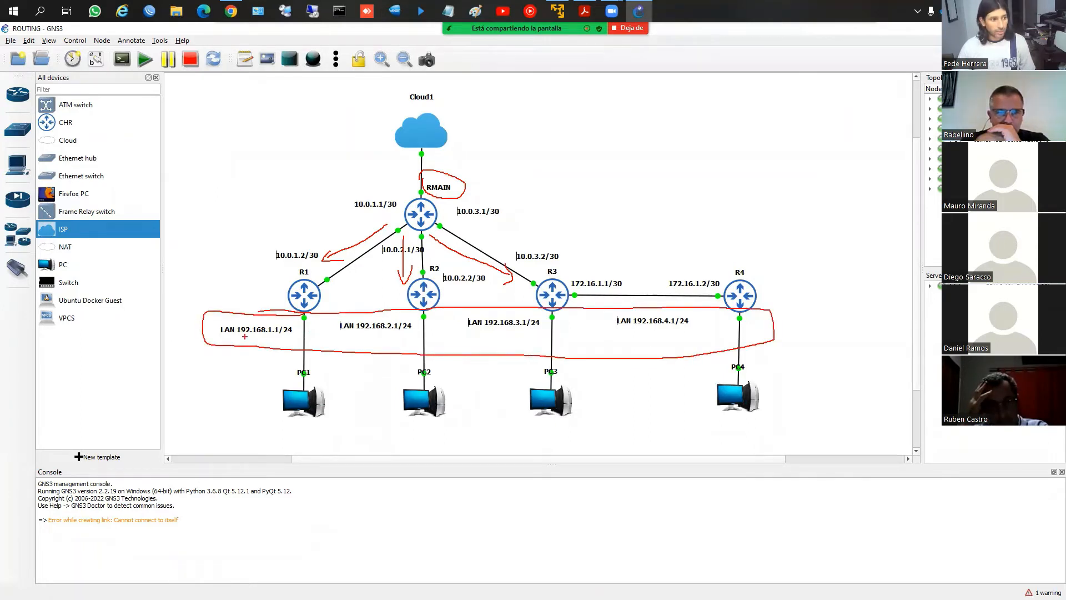
pyautogui.moveTo(218, 336)
pyautogui.mouseDown()
pyautogui.moveTo(299, 319)
pyautogui.moveTo(218, 335)
pyautogui.mouseUp()
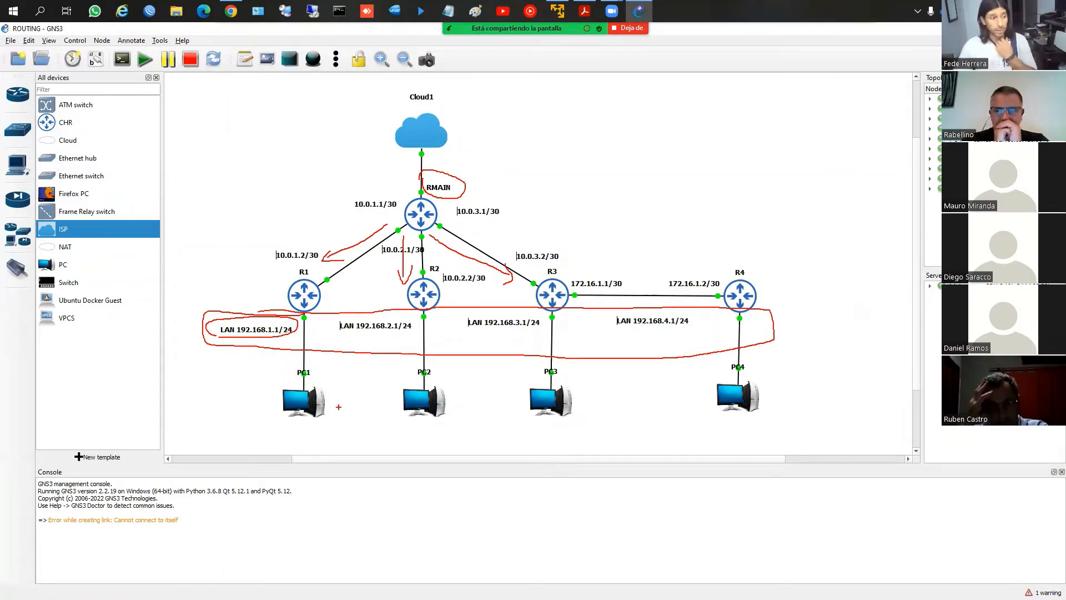
pyautogui.moveTo(344, 390)
pyautogui.mouseDown()
pyautogui.moveTo(290, 375)
pyautogui.moveTo(315, 427)
pyautogui.moveTo(335, 410)
pyautogui.mouseUp()
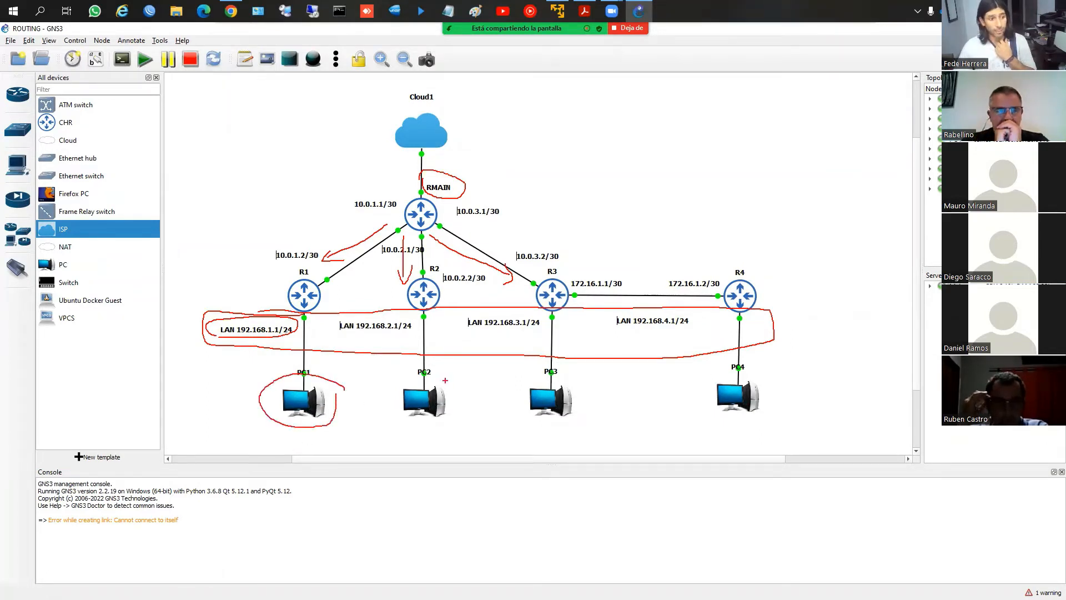
pyautogui.moveTo(432, 378)
pyautogui.mouseDown()
pyautogui.moveTo(454, 441)
pyautogui.moveTo(444, 384)
pyautogui.mouseUp()
pyautogui.moveTo(547, 380); pyautogui.dragTo(549, 382)
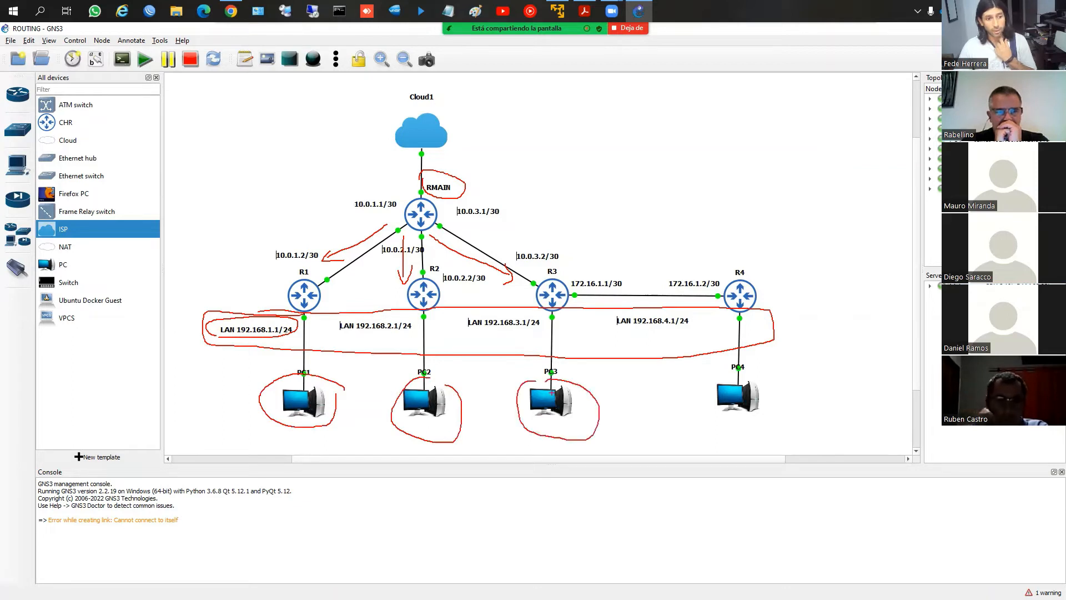
pyautogui.moveTo(731, 366)
pyautogui.mouseDown()
pyautogui.moveTo(710, 383)
pyautogui.moveTo(784, 402)
pyautogui.moveTo(741, 362)
pyautogui.mouseUp()
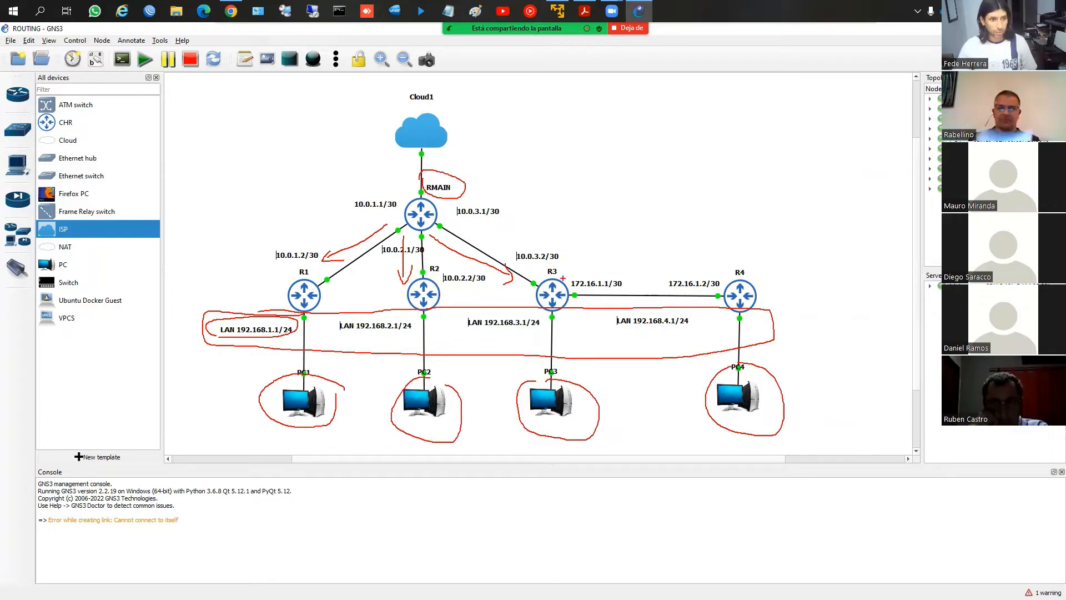
# Outline the R3 to R4 link, draw a vertical divider at R3 with an arrow back toward RMAIN, then clear the drawings
pyautogui.moveTo(566, 272)
pyautogui.mouseDown()
pyautogui.moveTo(562, 293)
pyautogui.moveTo(748, 294)
pyautogui.moveTo(559, 284)
pyautogui.mouseUp()
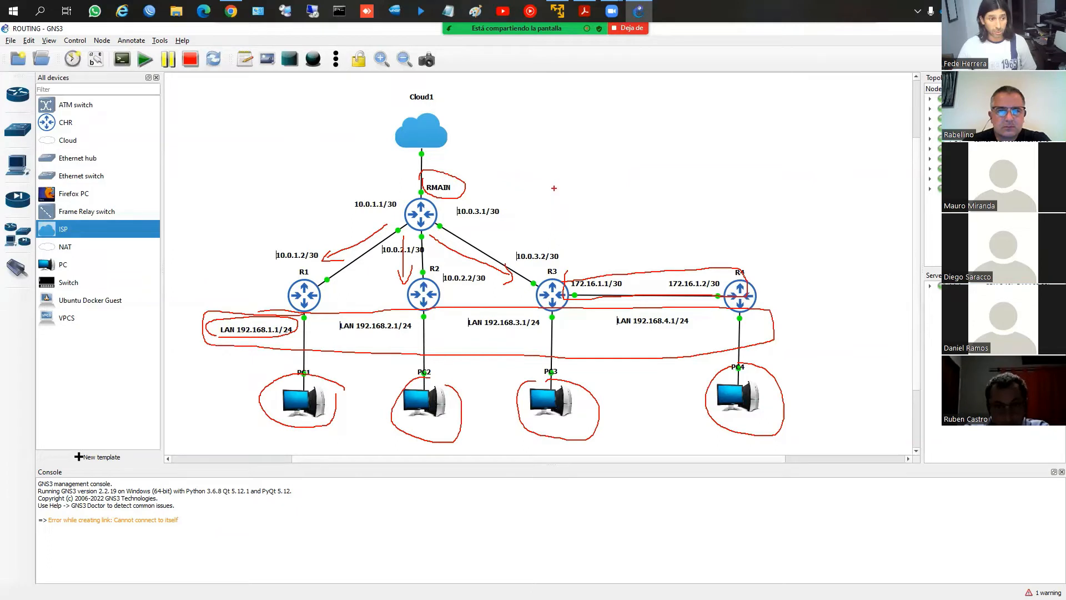
pyautogui.moveTo(554, 190); pyautogui.dragTo(563, 340)
pyautogui.moveTo(550, 244)
pyautogui.mouseDown()
pyautogui.moveTo(417, 244)
pyautogui.moveTo(469, 261)
pyautogui.mouseUp()
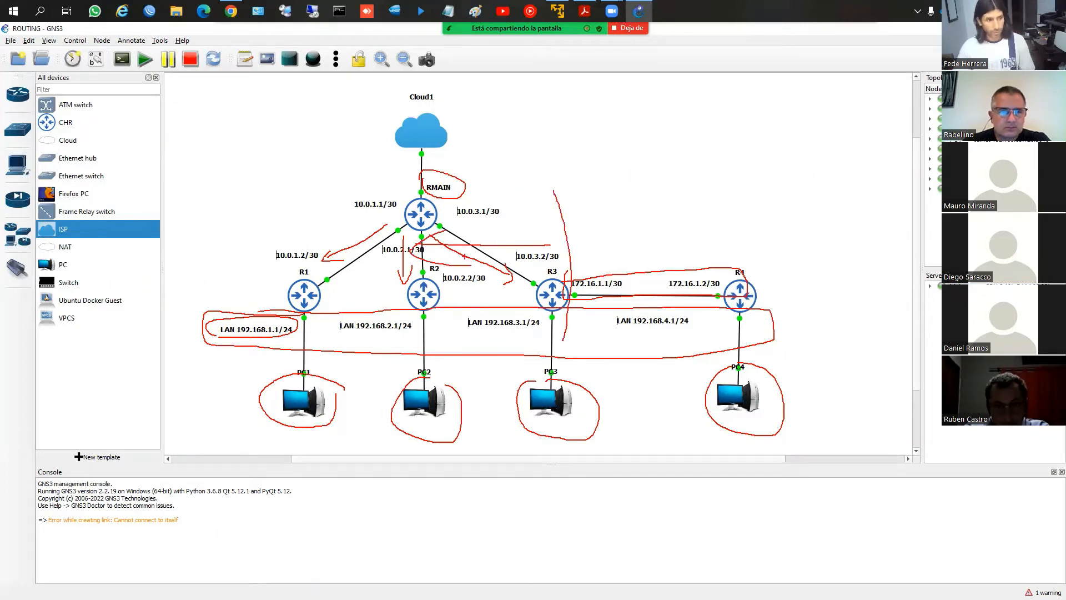
pyautogui.press('Escape')
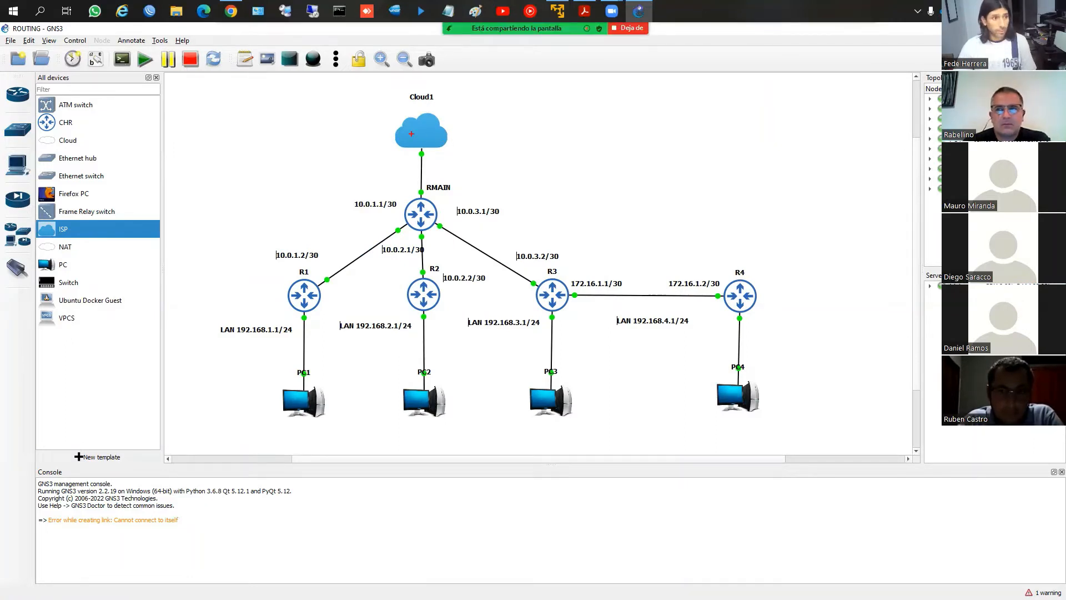
# Circle Cloud1 and RMAIN, draw an arrow from the cloud down to RMAIN, and outline routers R1 to R4 together
pyautogui.moveTo(398, 102)
pyautogui.mouseDown()
pyautogui.moveTo(383, 110)
pyautogui.moveTo(439, 158)
pyautogui.moveTo(408, 86)
pyautogui.moveTo(395, 87)
pyautogui.mouseUp()
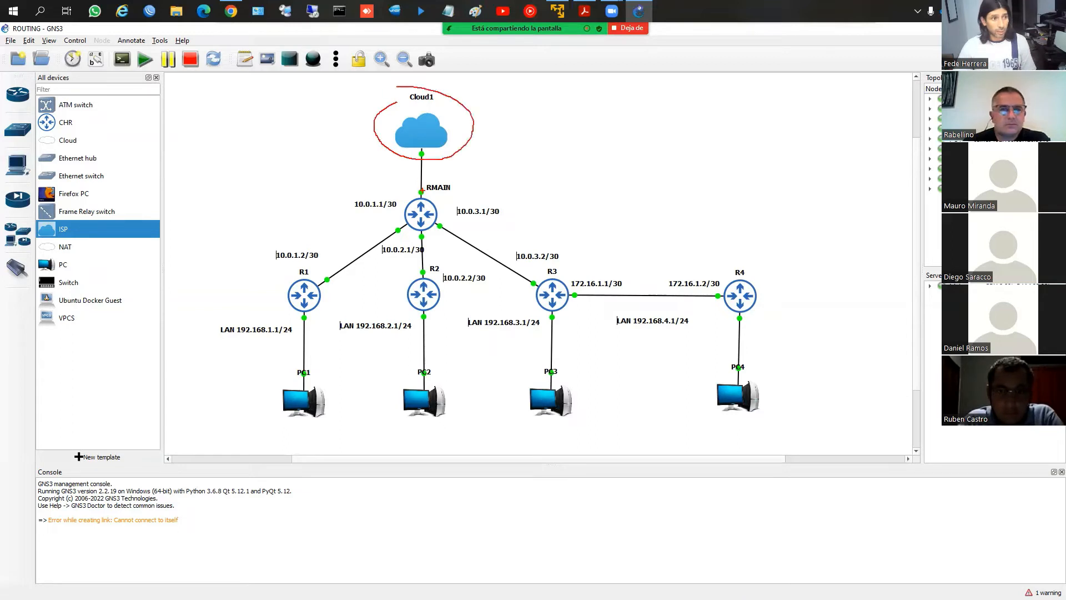
pyautogui.moveTo(419, 190)
pyautogui.mouseDown()
pyautogui.moveTo(388, 225)
pyautogui.moveTo(433, 238)
pyautogui.moveTo(459, 214)
pyautogui.moveTo(439, 190)
pyautogui.mouseUp()
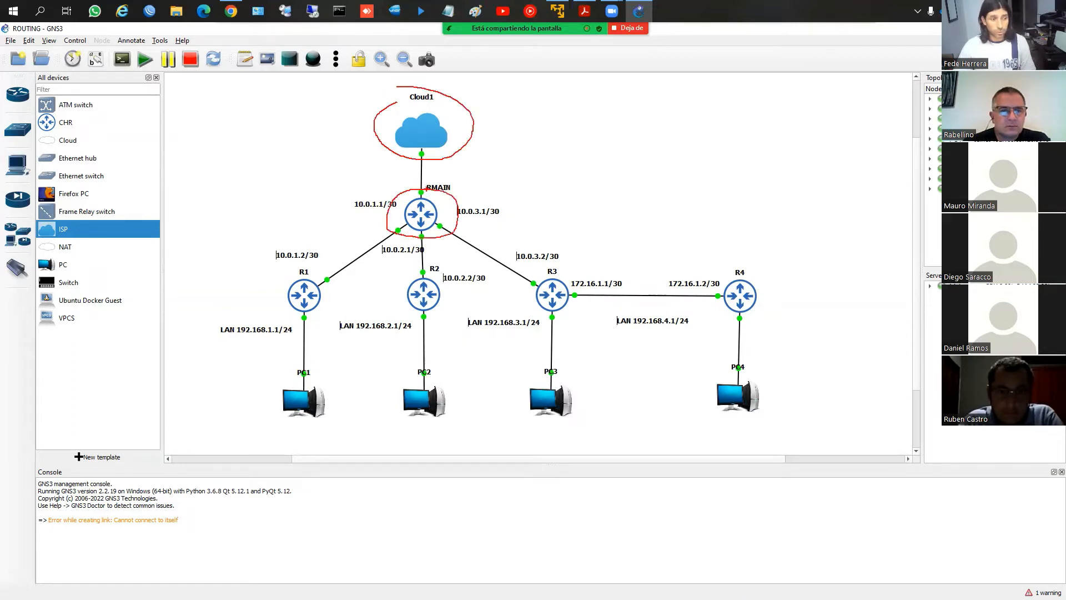
pyautogui.moveTo(432, 146); pyautogui.dragTo(428, 199)
pyautogui.moveTo(314, 273)
pyautogui.mouseDown()
pyautogui.moveTo(260, 294)
pyautogui.moveTo(408, 320)
pyautogui.moveTo(646, 329)
pyautogui.moveTo(772, 296)
pyautogui.moveTo(551, 257)
pyautogui.moveTo(306, 272)
pyautogui.mouseUp()
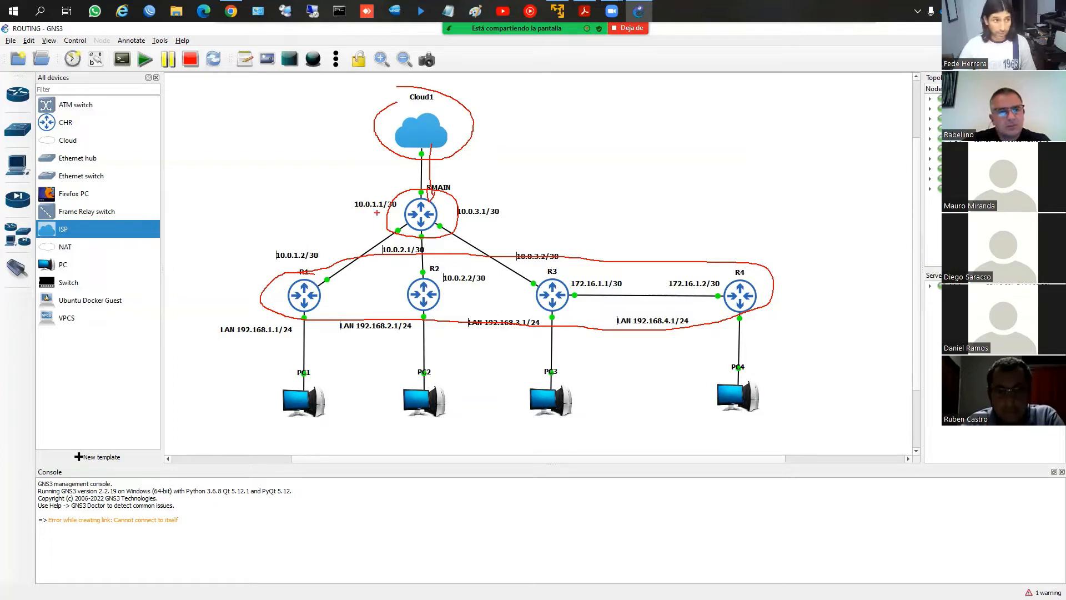
# Draw a horizontal divider through RMAIN with an upward arrow, trace a path from outside through Cloud1 to RMAIN, then clear the drawings
pyautogui.moveTo(339, 204)
pyautogui.mouseDown()
pyautogui.moveTo(584, 206)
pyautogui.moveTo(529, 158)
pyautogui.moveTo(529, 141)
pyautogui.moveTo(541, 160)
pyautogui.mouseUp()
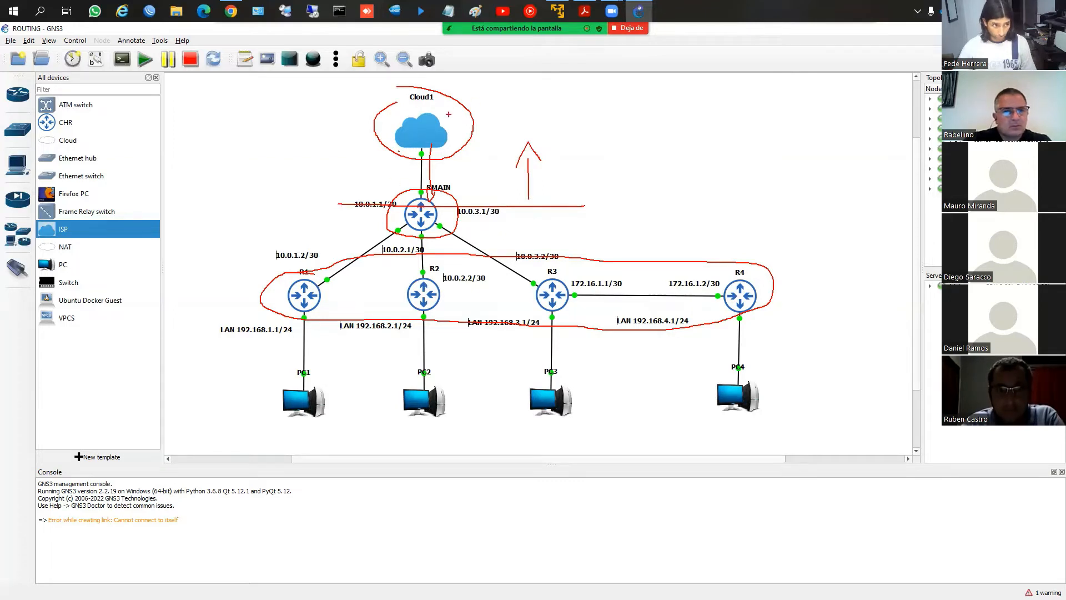
pyautogui.moveTo(441, 115)
pyautogui.mouseDown()
pyautogui.moveTo(522, 94)
pyautogui.moveTo(593, 104)
pyautogui.moveTo(536, 95)
pyautogui.moveTo(435, 139)
pyautogui.moveTo(441, 200)
pyautogui.mouseUp()
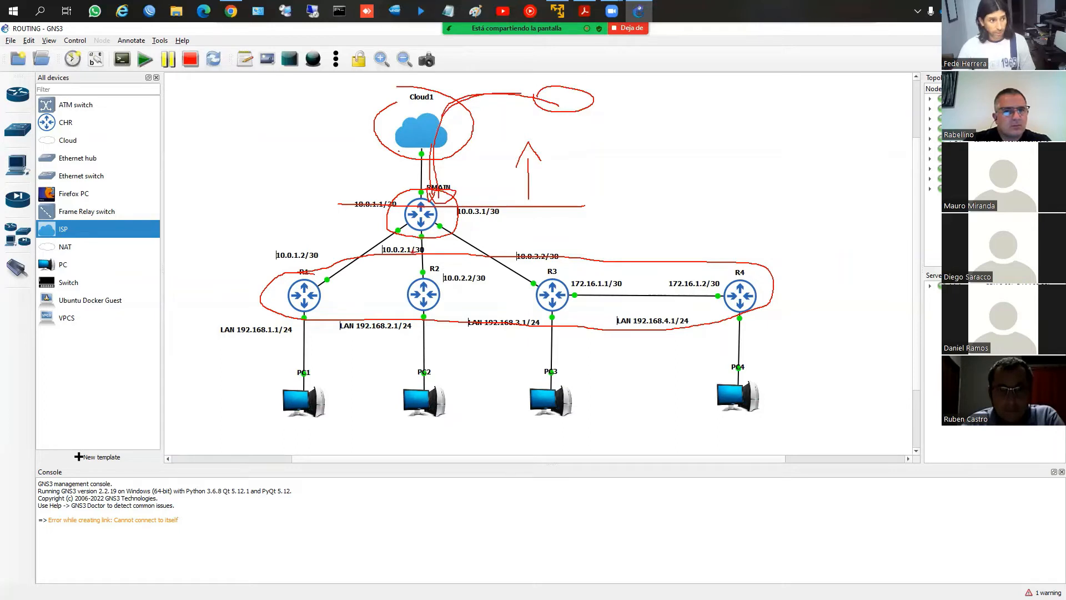
pyautogui.click(304, 311)
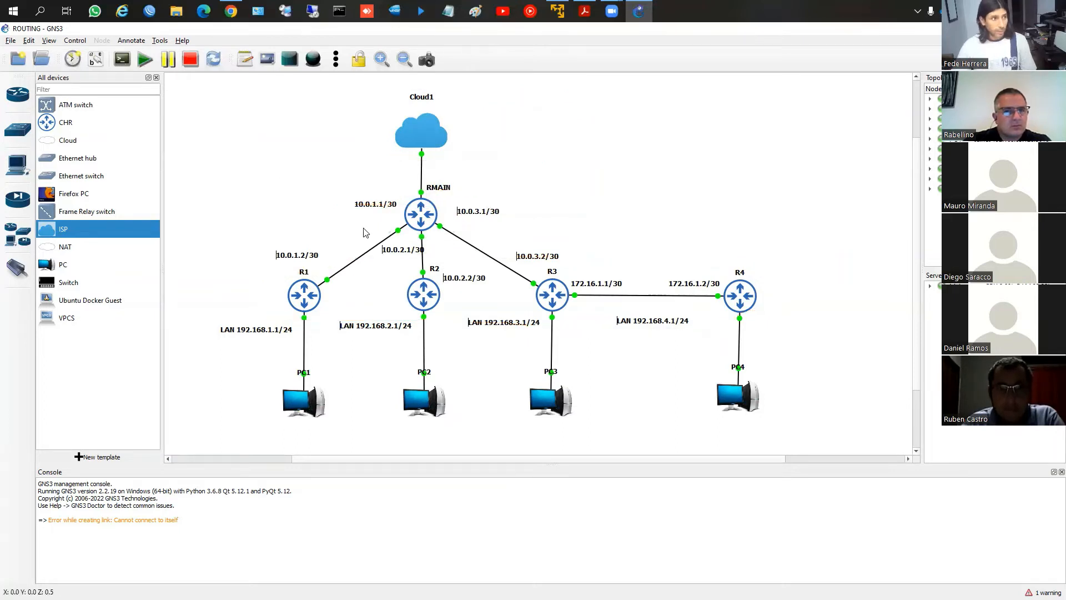
# Toggle the topology's interface labels on and off to examine the port names on each link, leaving them hidden
pyautogui.click(95, 61)
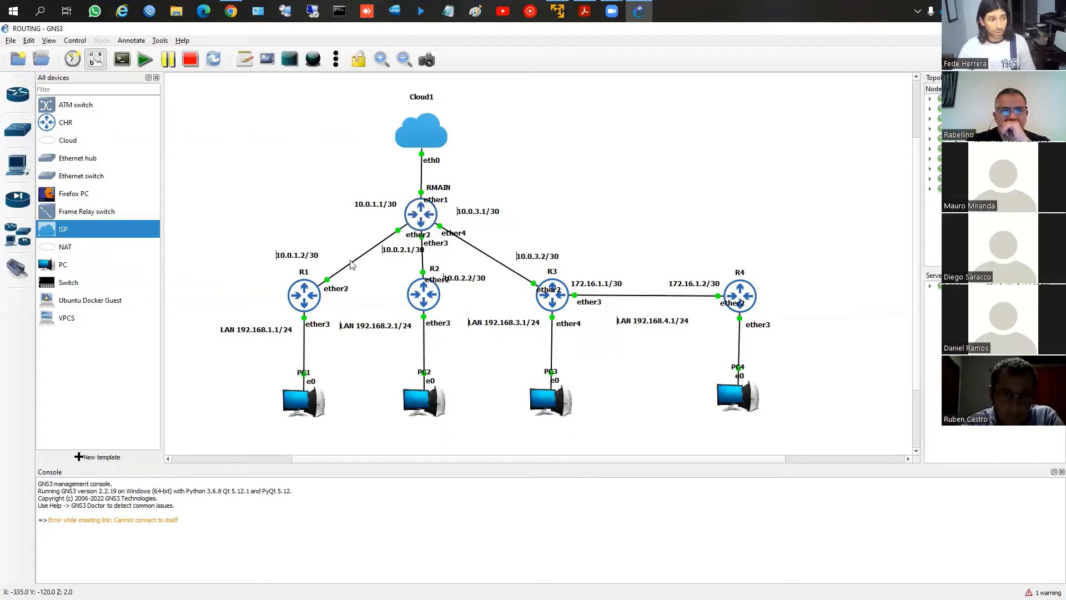
pyautogui.click(92, 64)
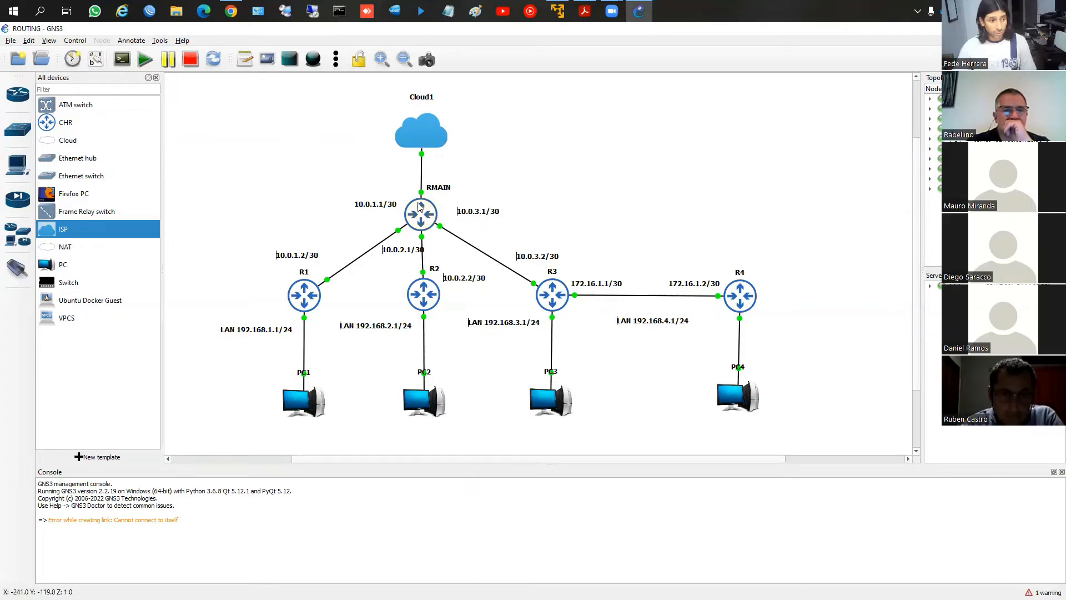
pyautogui.click(94, 61)
pyautogui.click(94, 61)
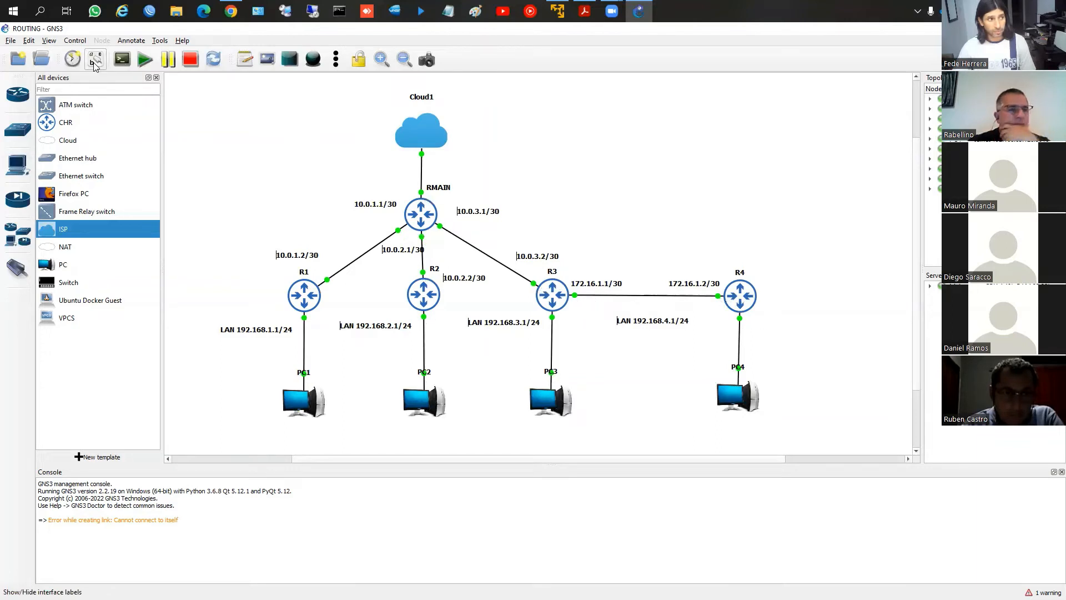
pyautogui.click(94, 61)
pyautogui.click(94, 64)
pyautogui.click(94, 64)
pyautogui.click(94, 64)
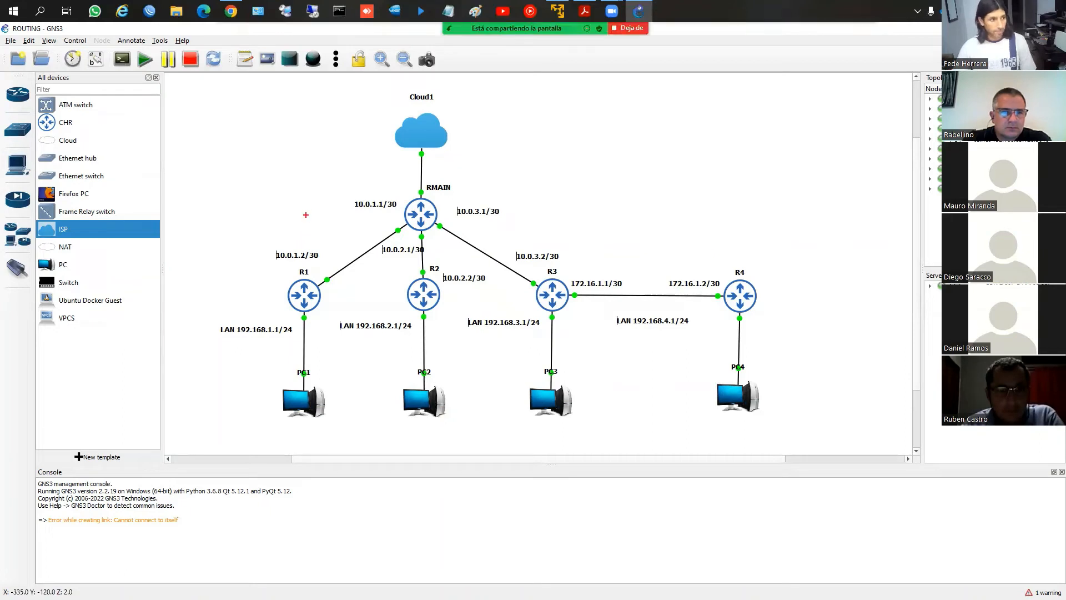
# Circle the RMAIN links to R1, R2 and R3 with their /30 addresses, then clear the drawings
pyautogui.moveTo(282, 228); pyautogui.dragTo(266, 272)
pyautogui.moveTo(331, 271); pyautogui.dragTo(382, 228)
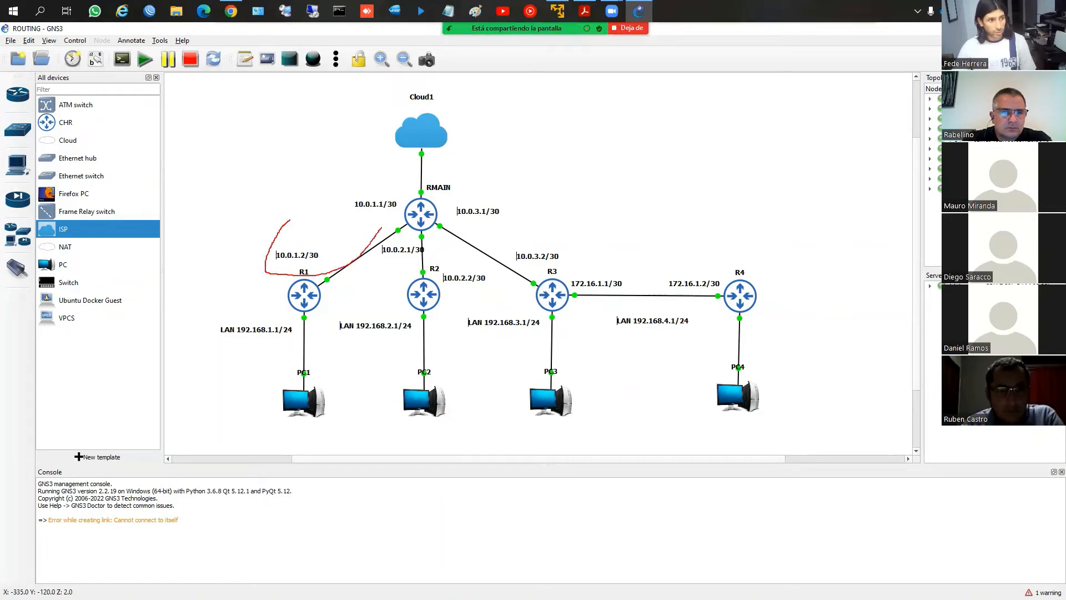
pyautogui.moveTo(402, 193); pyautogui.dragTo(283, 228)
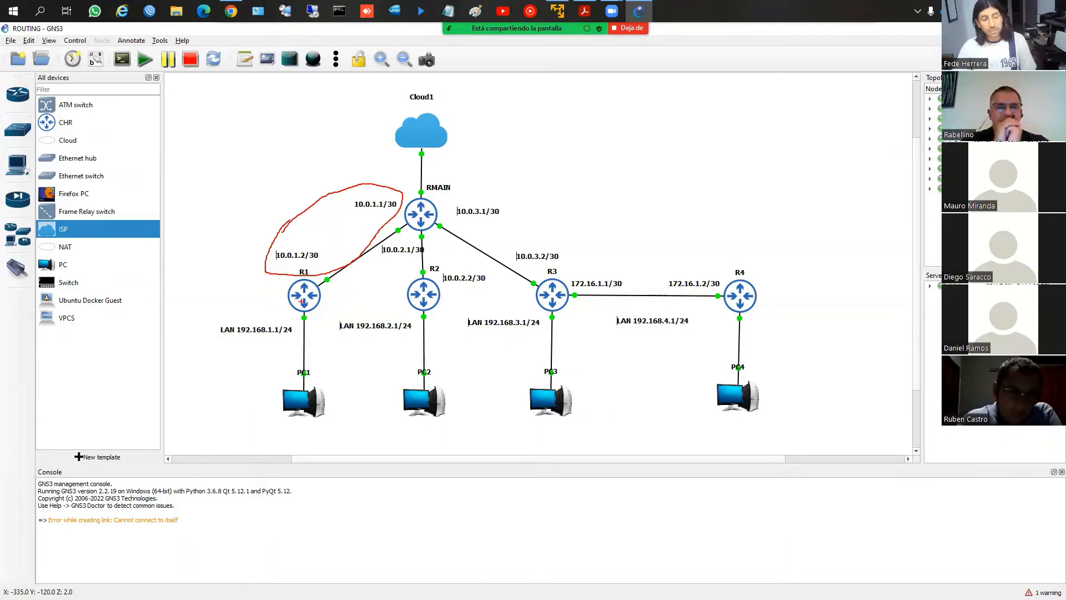
pyautogui.moveTo(404, 235)
pyautogui.mouseDown()
pyautogui.moveTo(408, 277)
pyautogui.moveTo(441, 244)
pyautogui.moveTo(421, 228)
pyautogui.moveTo(538, 288)
pyautogui.moveTo(451, 218)
pyautogui.mouseUp()
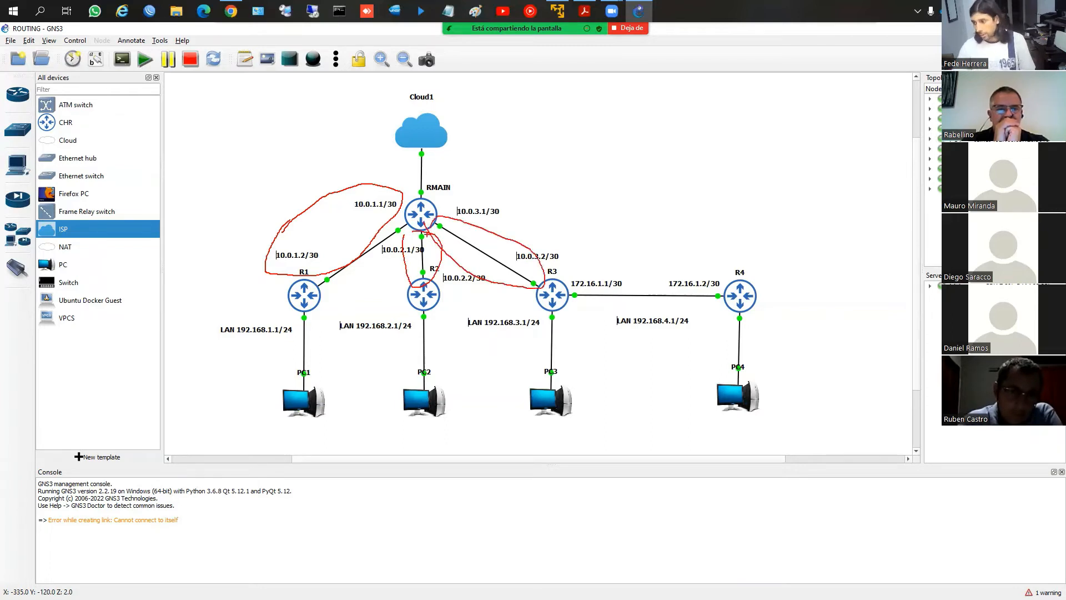
pyautogui.press('Escape')
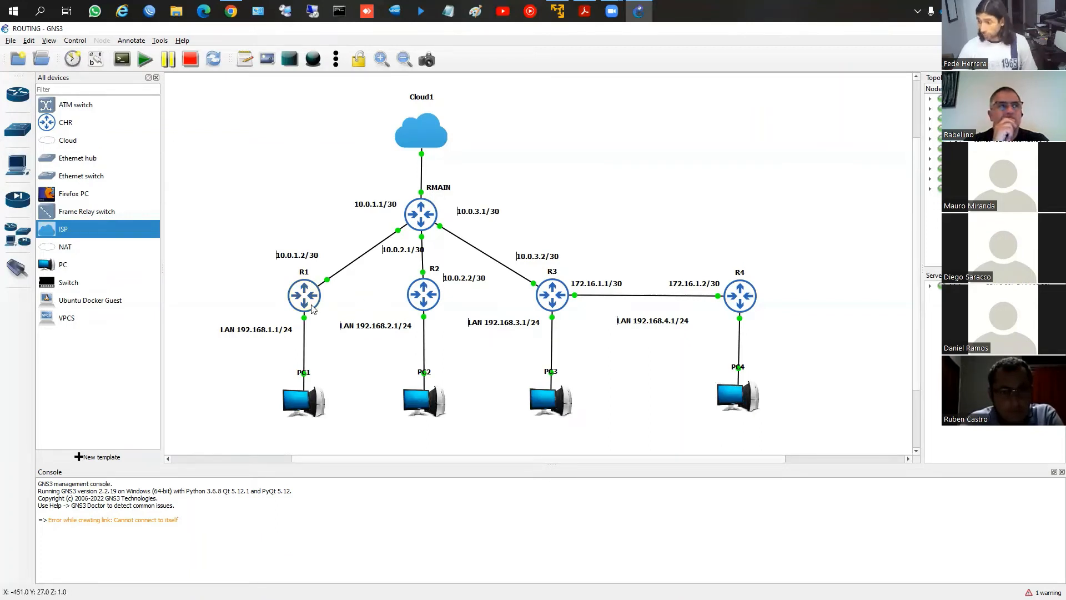
# Open the console of router R1 and set its system identity name to R1
pyautogui.moveTo(311, 308)
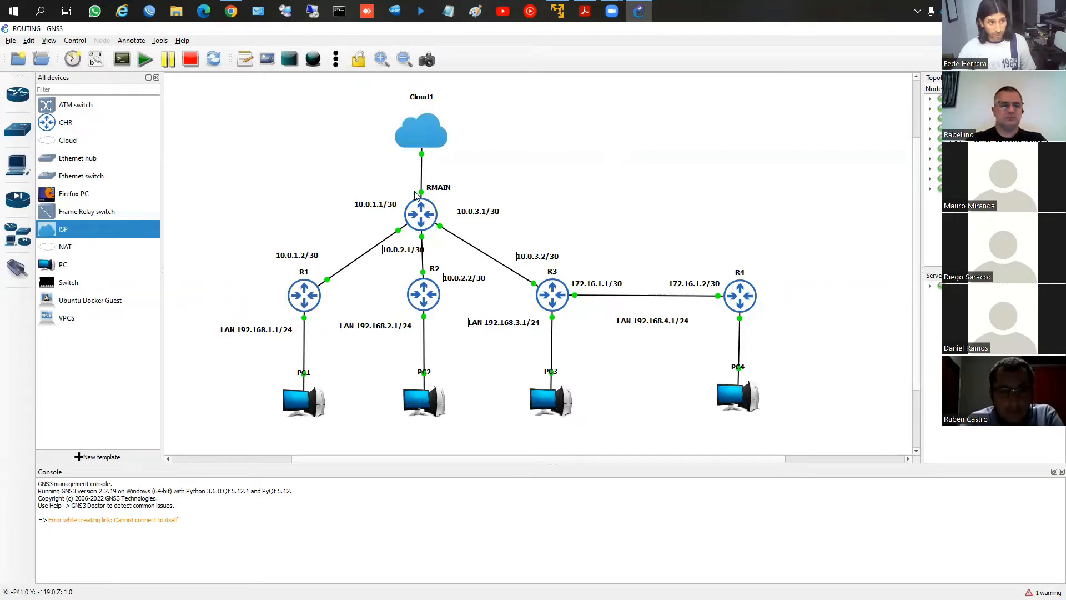
pyautogui.rightClick(304, 298)
pyautogui.click(320, 313)
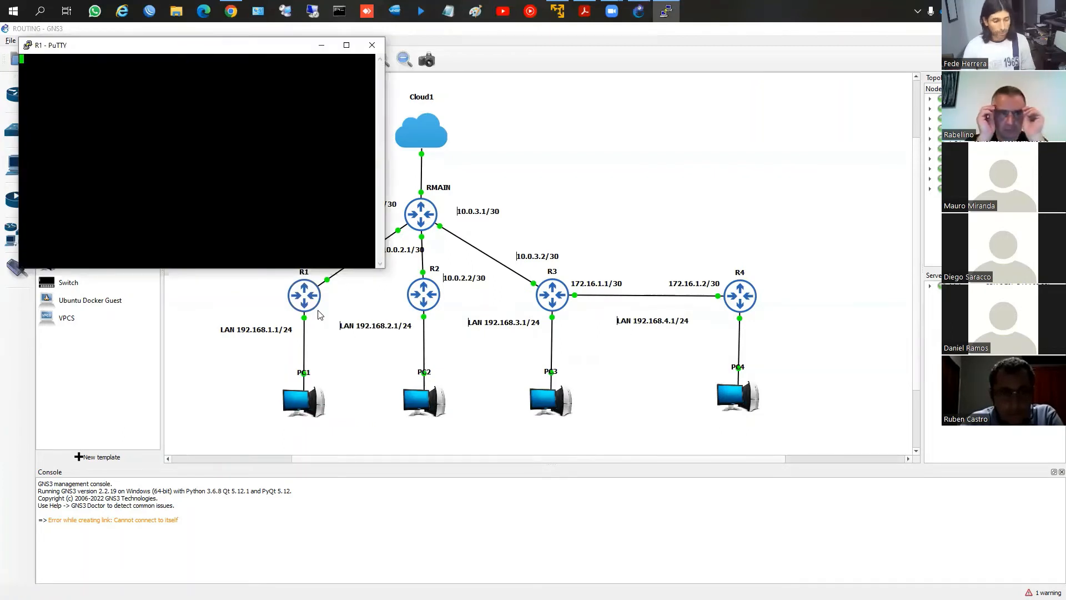
pyautogui.write('system id')
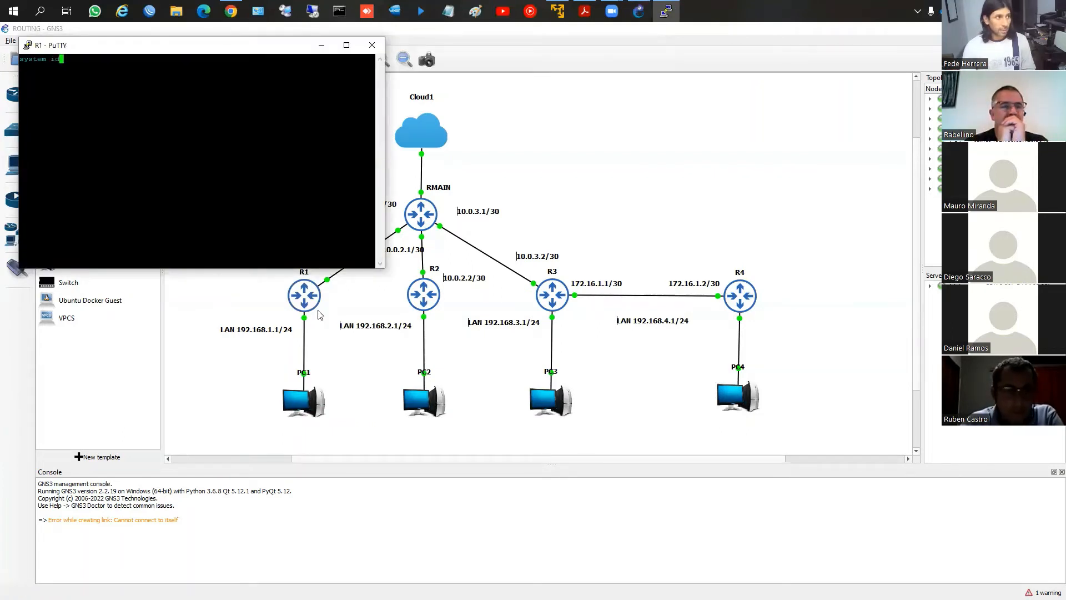
pyautogui.write('entity set n')
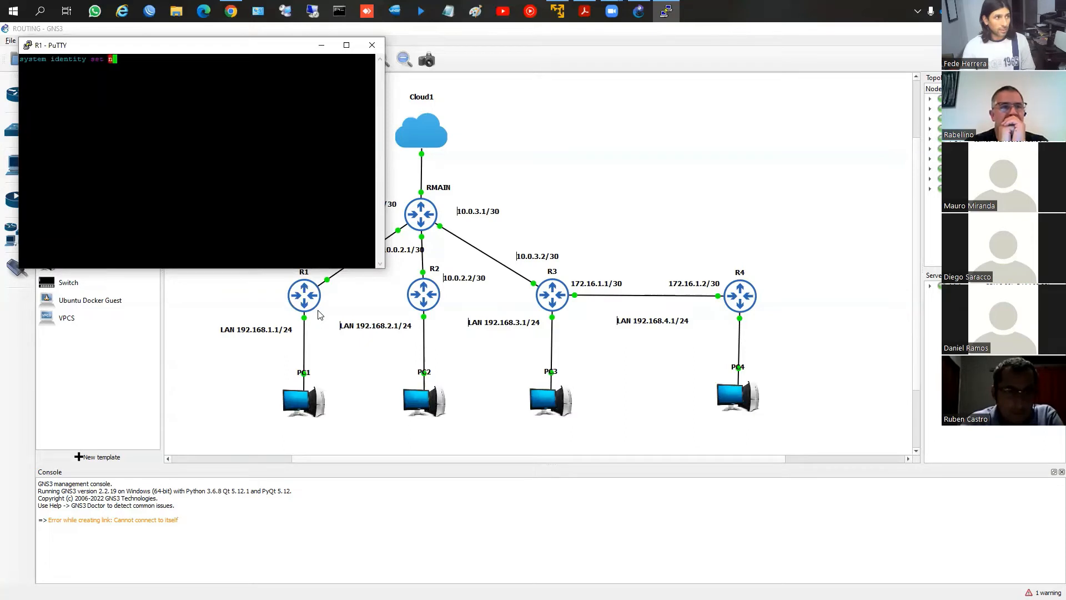
pyautogui.write('ame=R1')
pyautogui.press('Return')
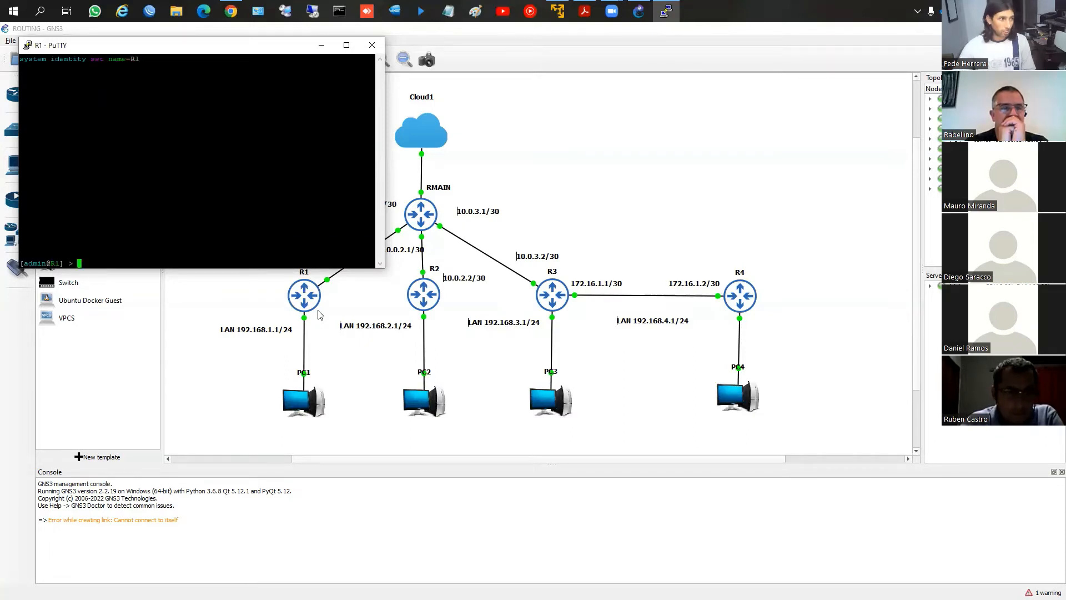
# Enable RoMON on R1 with tool romon set enabled=yes
pyautogui.write('tool ')
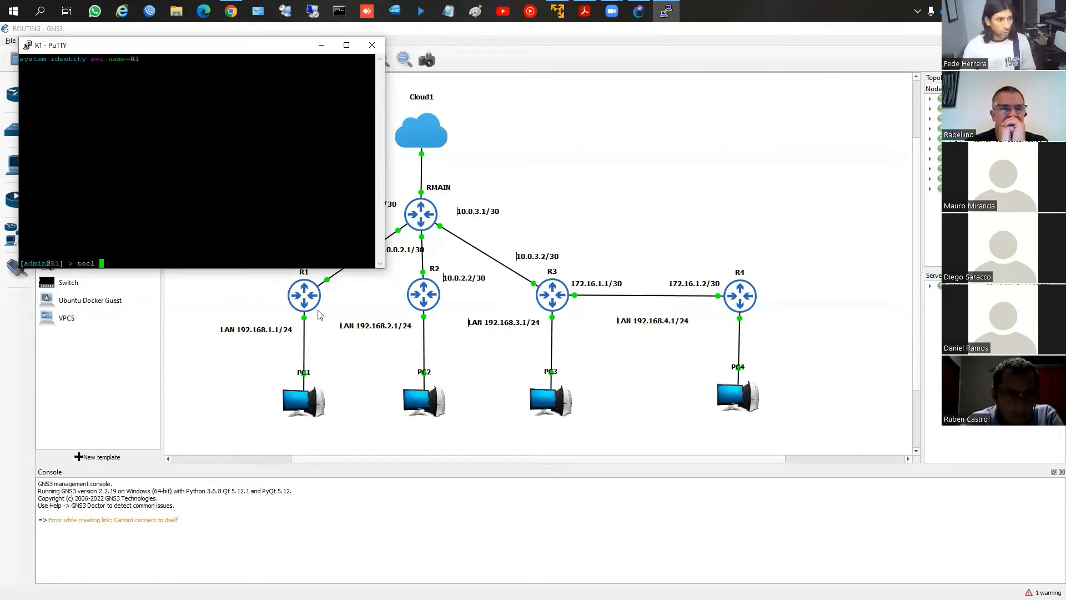
pyautogui.write('romon ')
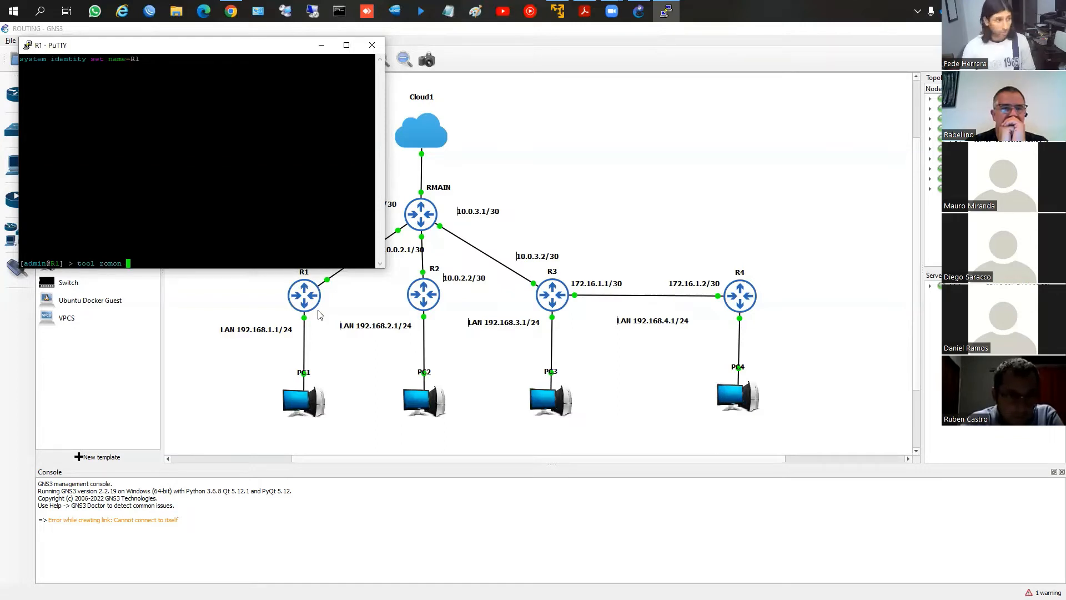
pyautogui.write('set enabled=yes')
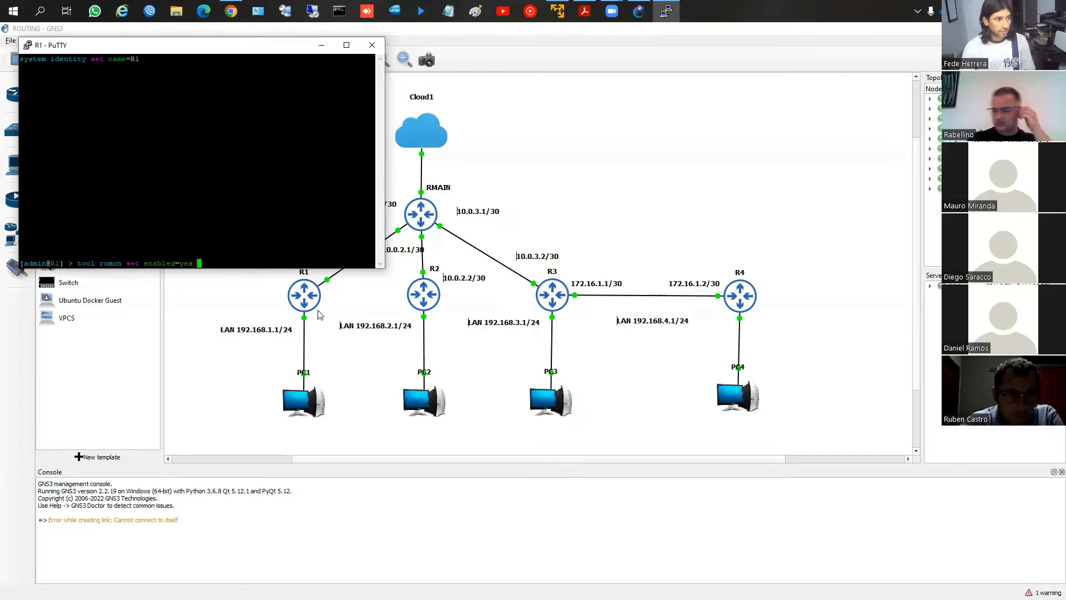
pyautogui.press('Return')
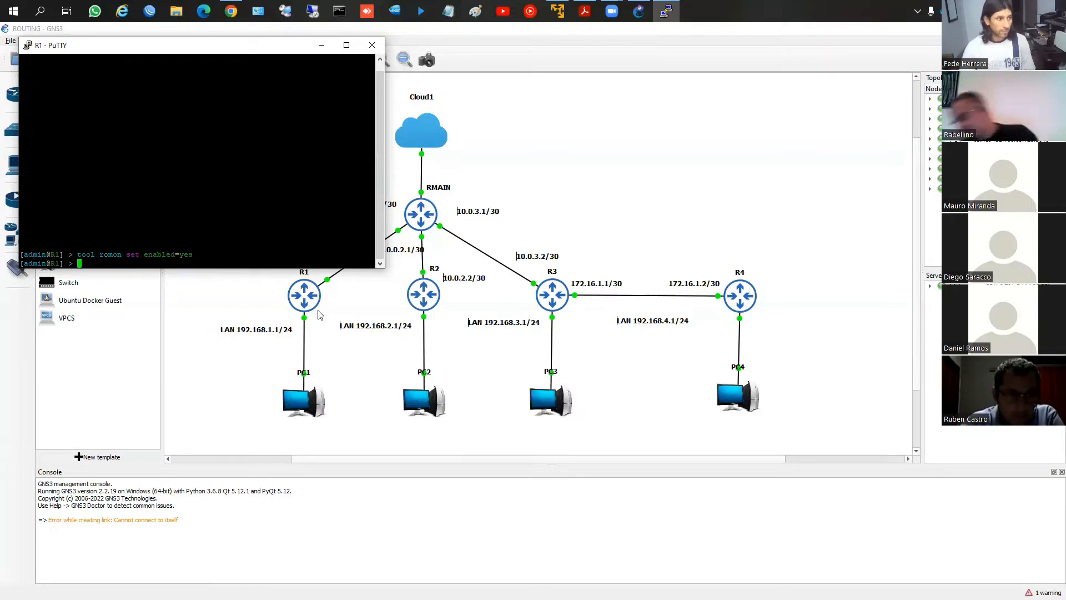
# Close R1's console, open the console of router R2 and set its system identity name to R2
pyautogui.click(372, 45)
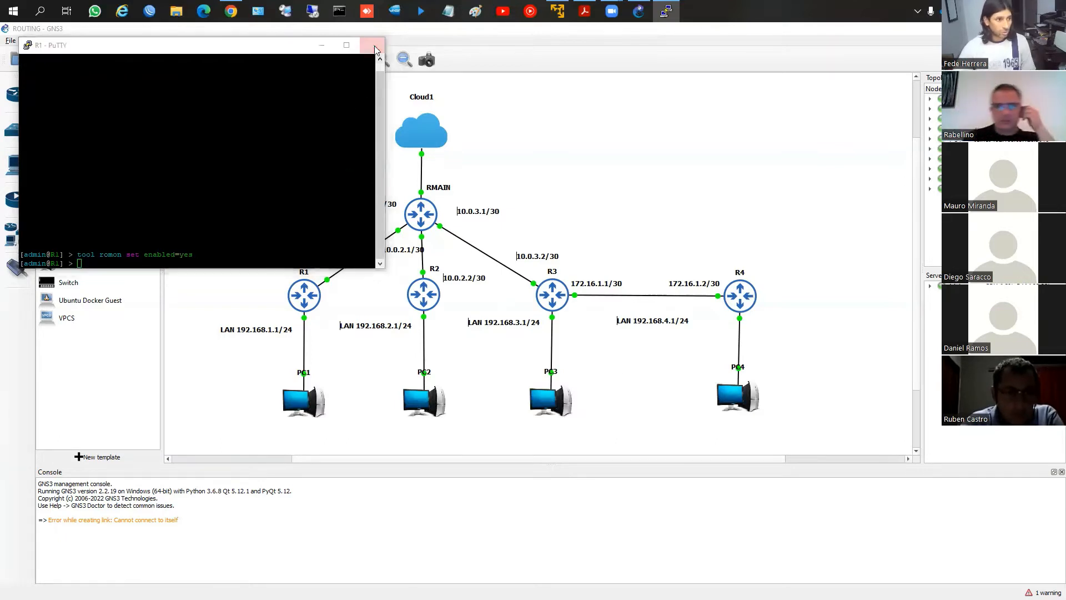
pyautogui.click(551, 356)
pyautogui.rightClick(431, 287)
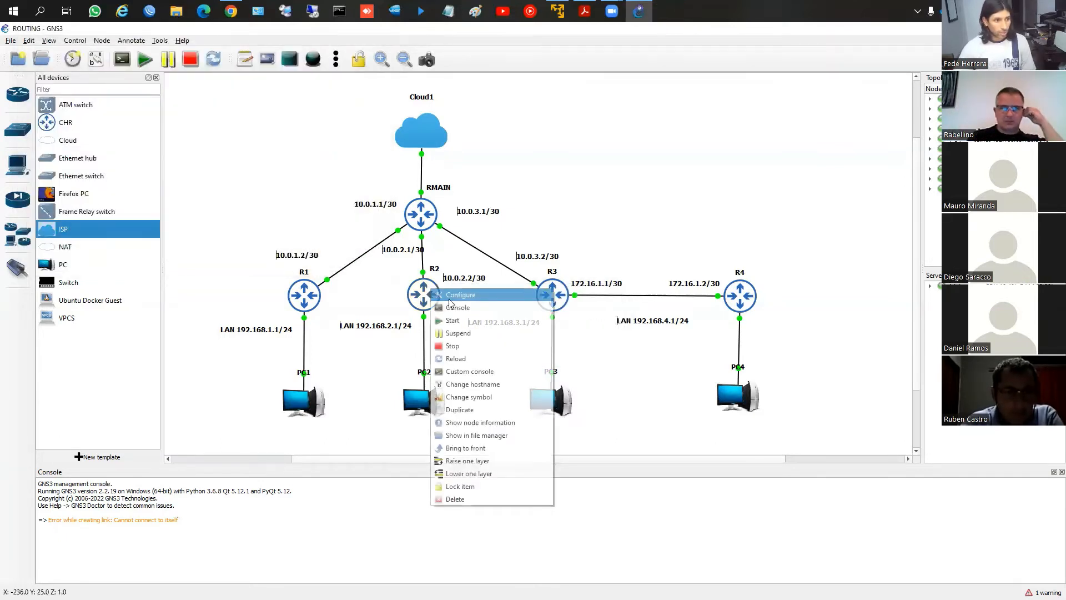
pyautogui.click(450, 310)
pyautogui.write('system identity set ')
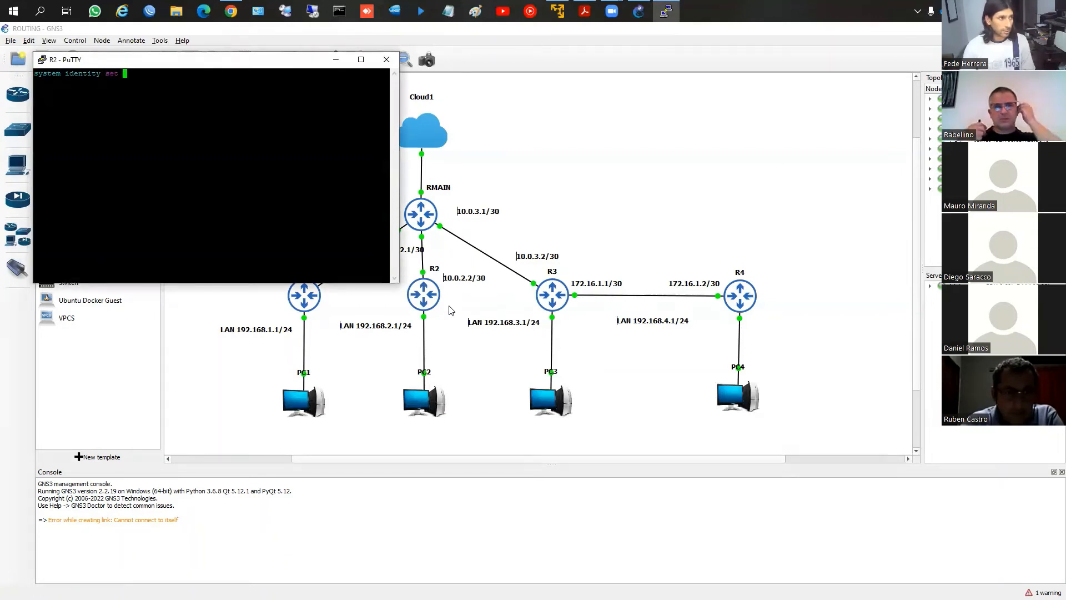
pyautogui.write('name=R2')
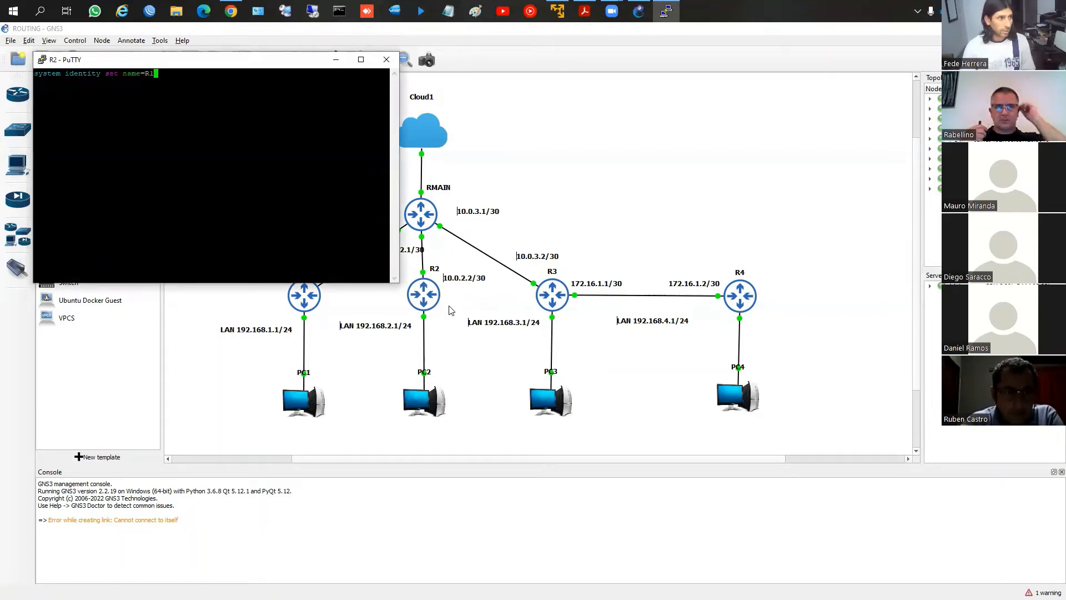
pyautogui.press('Return')
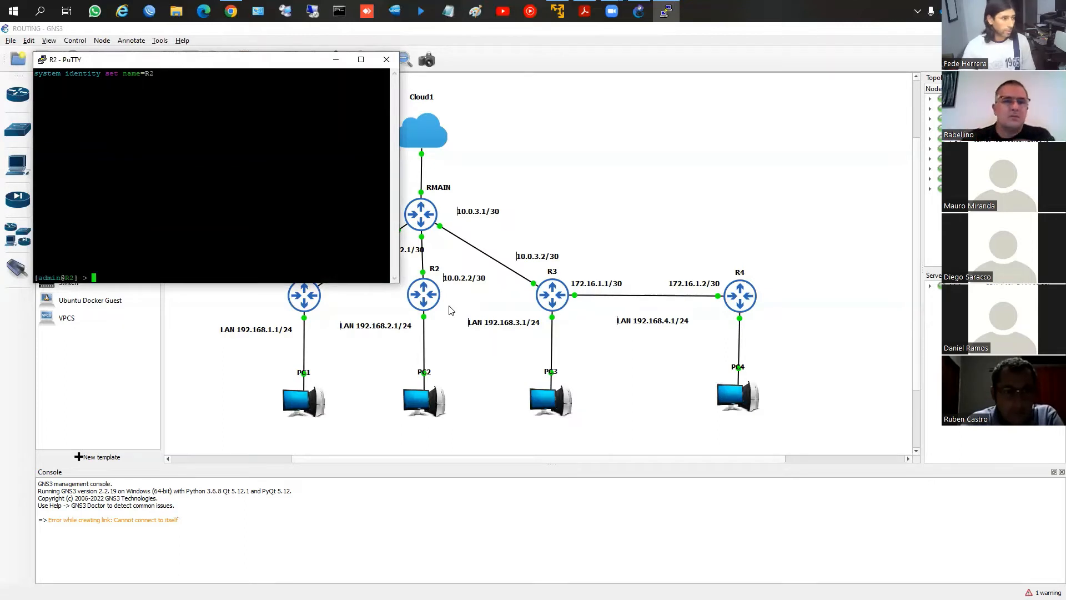
# Enable RoMON on R2 with tool romon set enabled=yes and close its console
pyautogui.write('tool romon ')
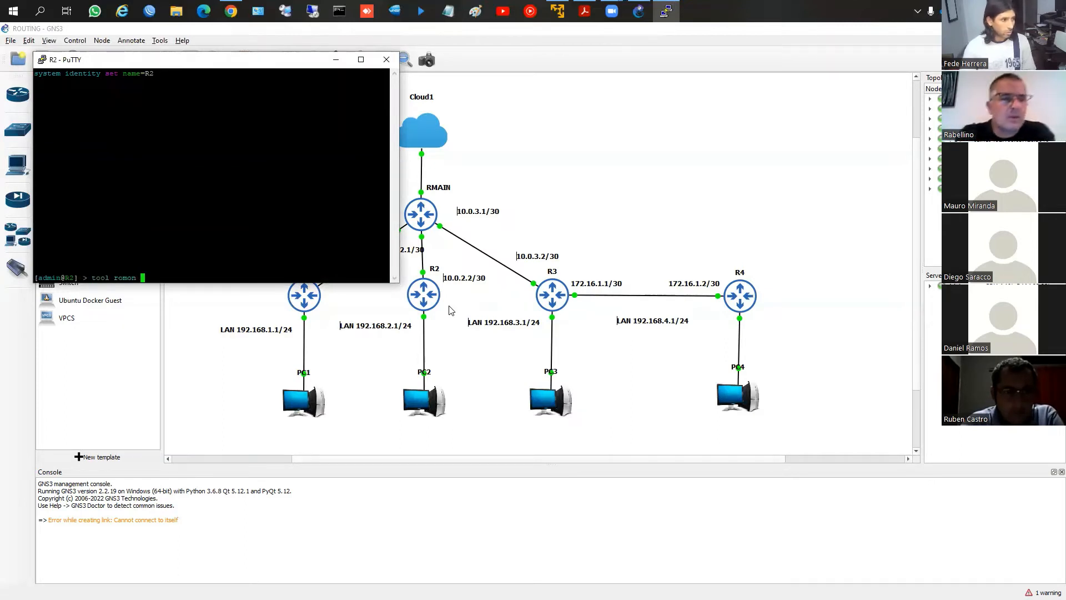
pyautogui.write('set  enabled=yes')
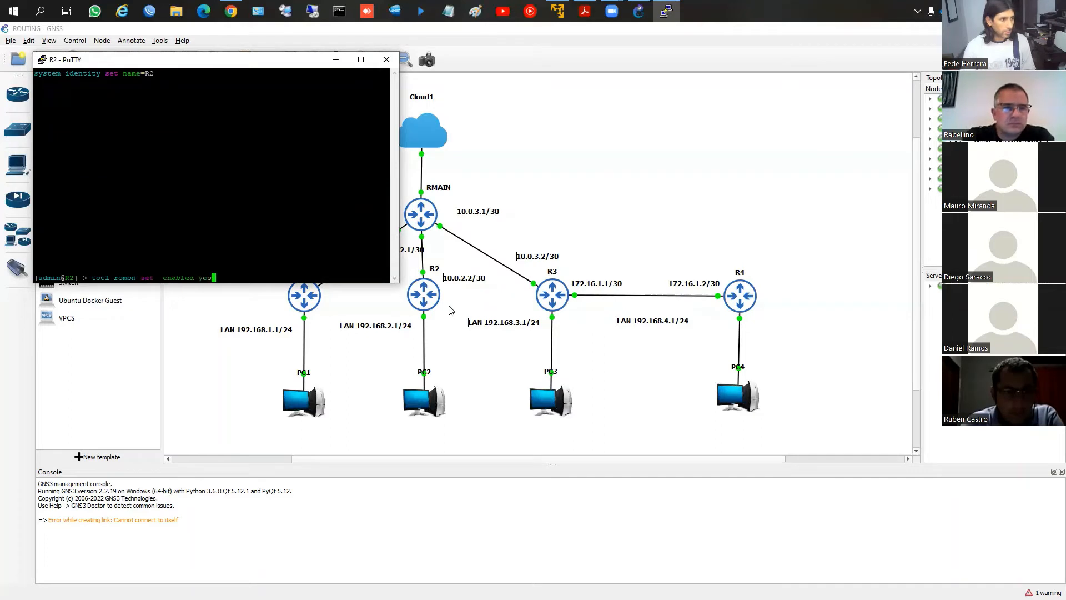
pyautogui.press('Return')
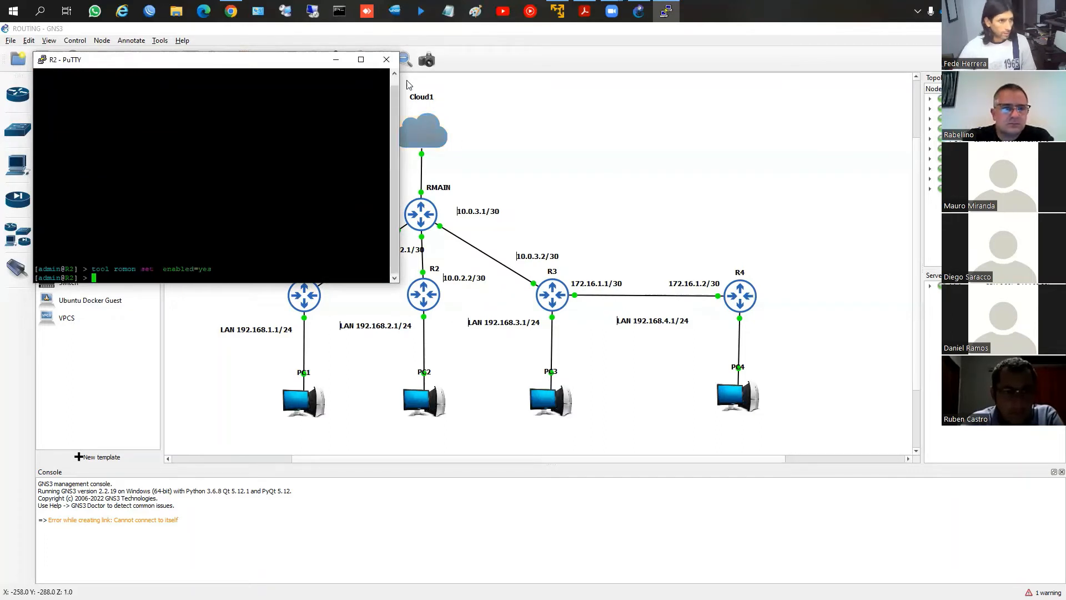
pyautogui.hotkey('alt', 'F4')
pyautogui.press('Return')
# Open the console of router R3 and set its system identity name to R3
pyautogui.rightClick(552, 286)
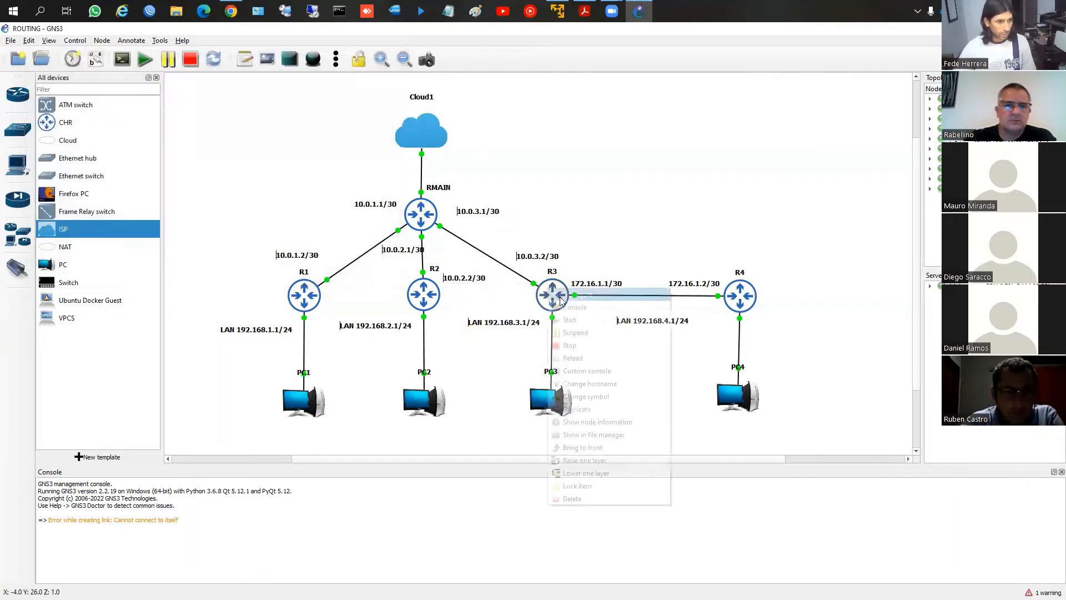
pyautogui.click(572, 308)
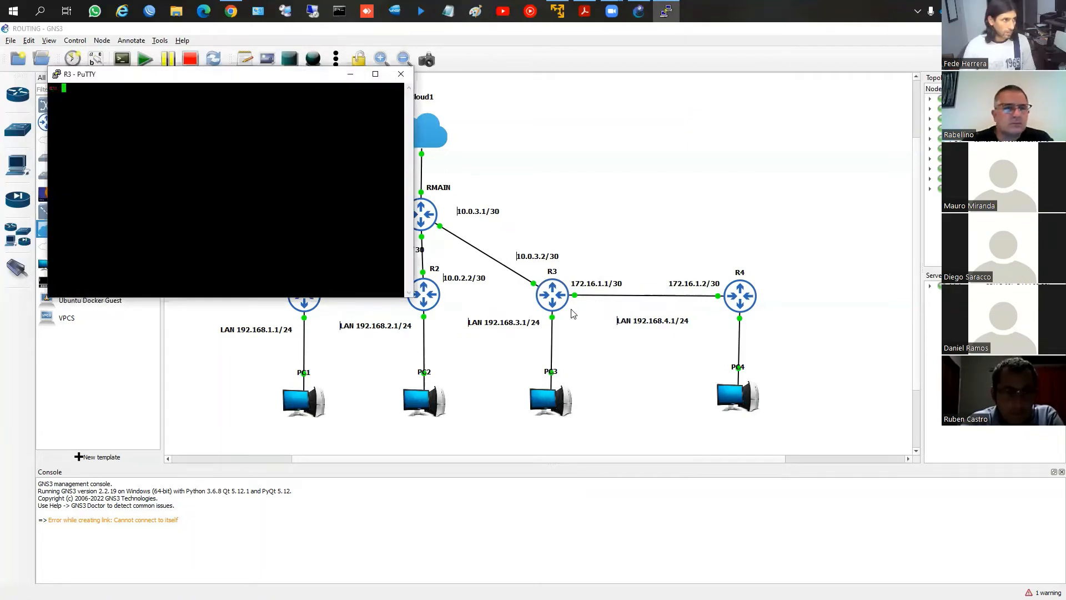
pyautogui.write('system id')
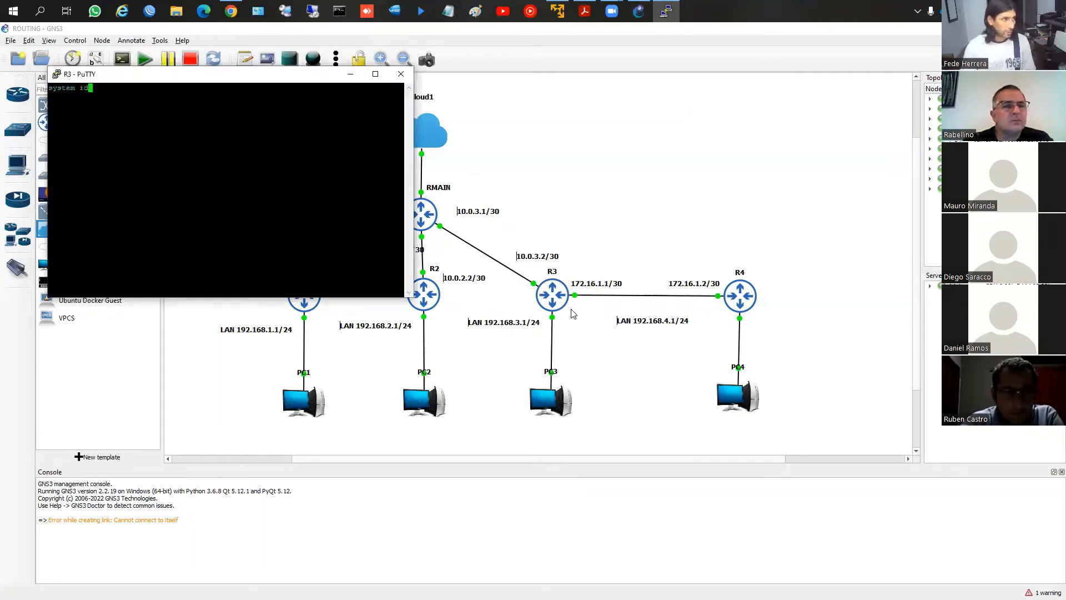
pyautogui.write('entity set name=')
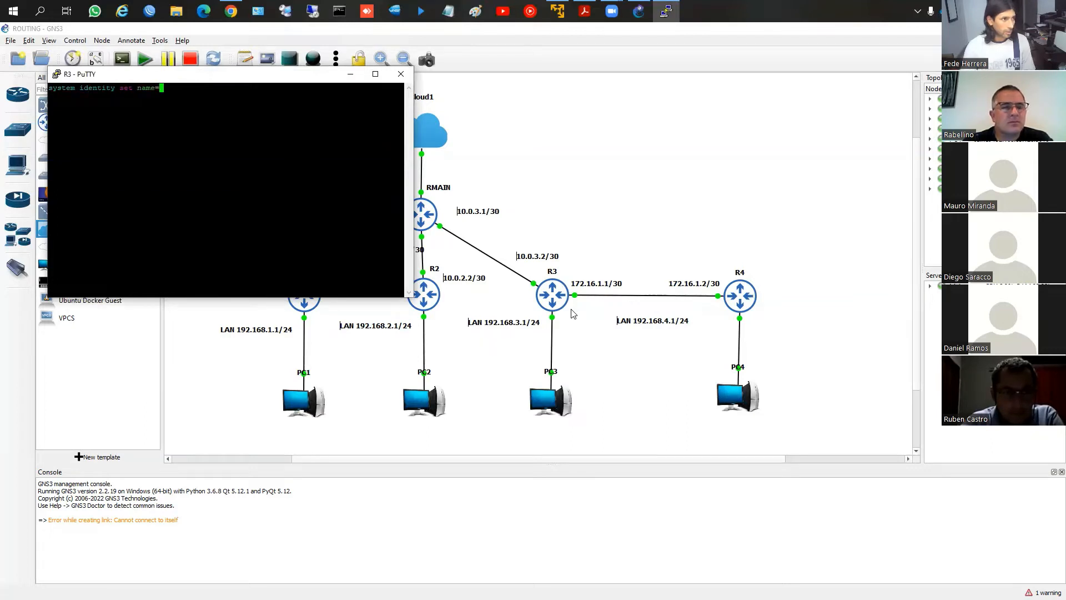
pyautogui.write('R3')
pyautogui.press('Return')
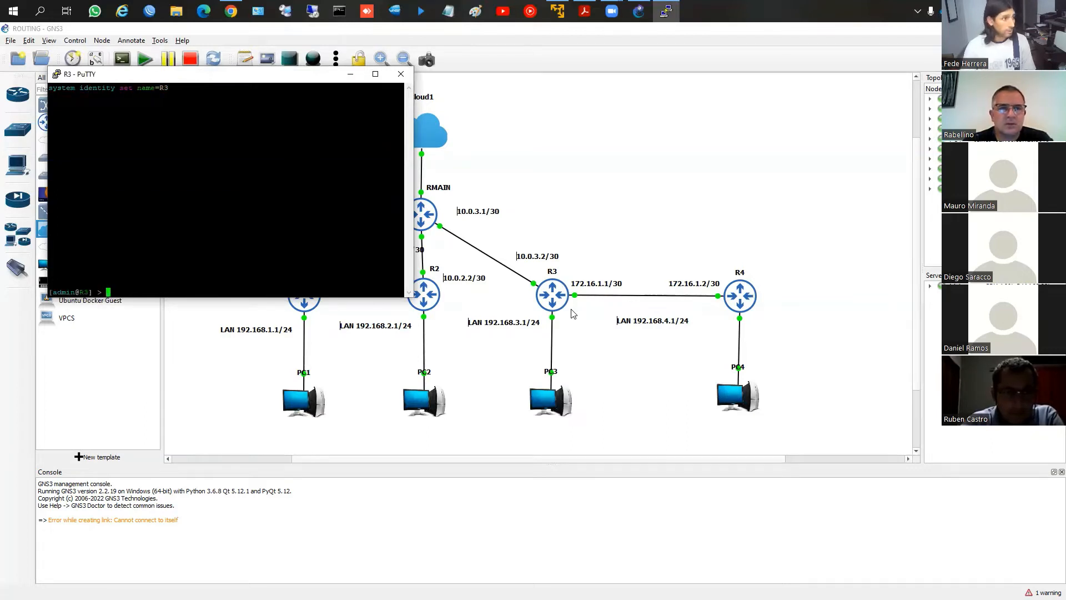
# Enable RoMON on R3 with tool romon set enabled=y and close its console
pyautogui.write('tool romon ')
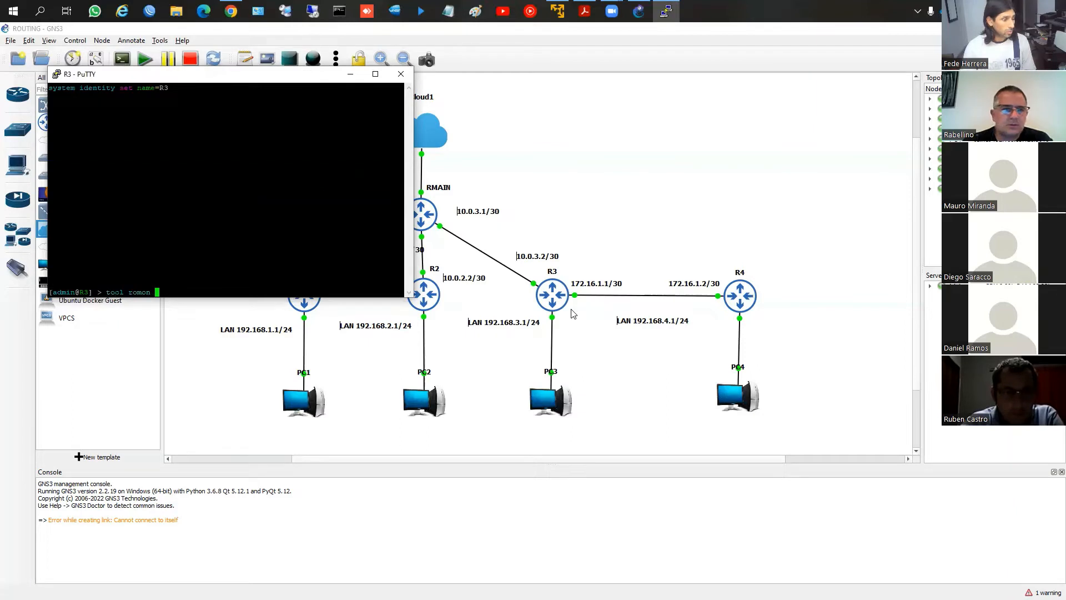
pyautogui.write('set enabled=')
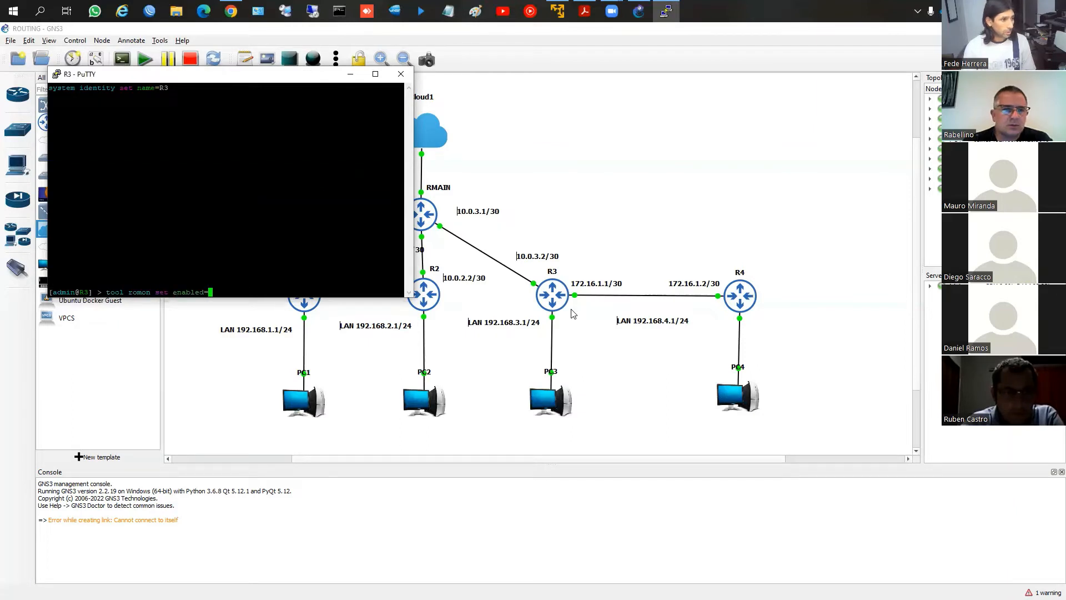
pyautogui.write('y')
pyautogui.press('Return')
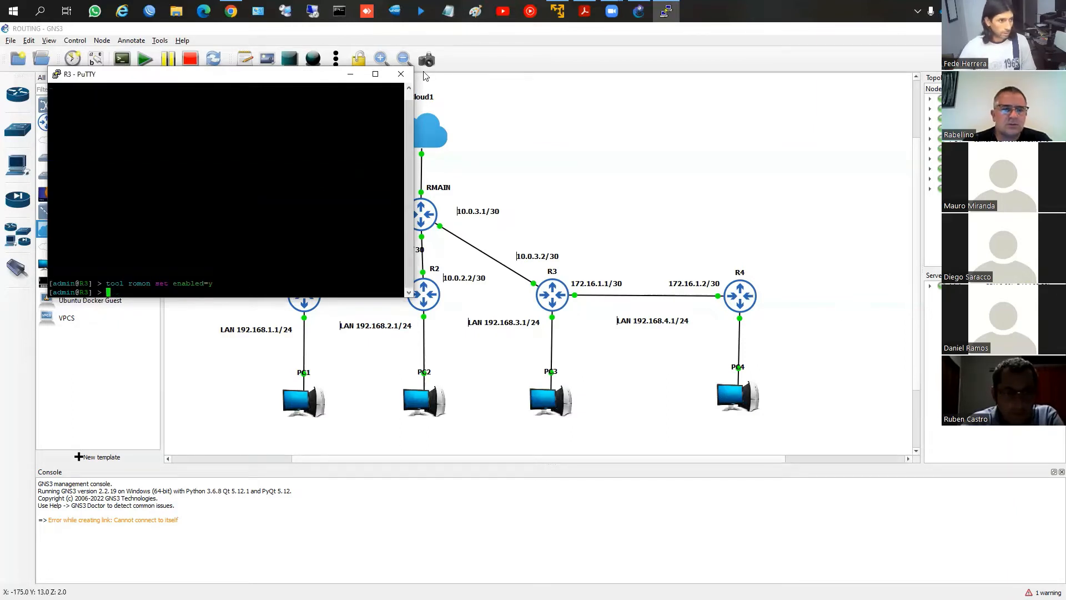
pyautogui.click(402, 75)
pyautogui.click(549, 356)
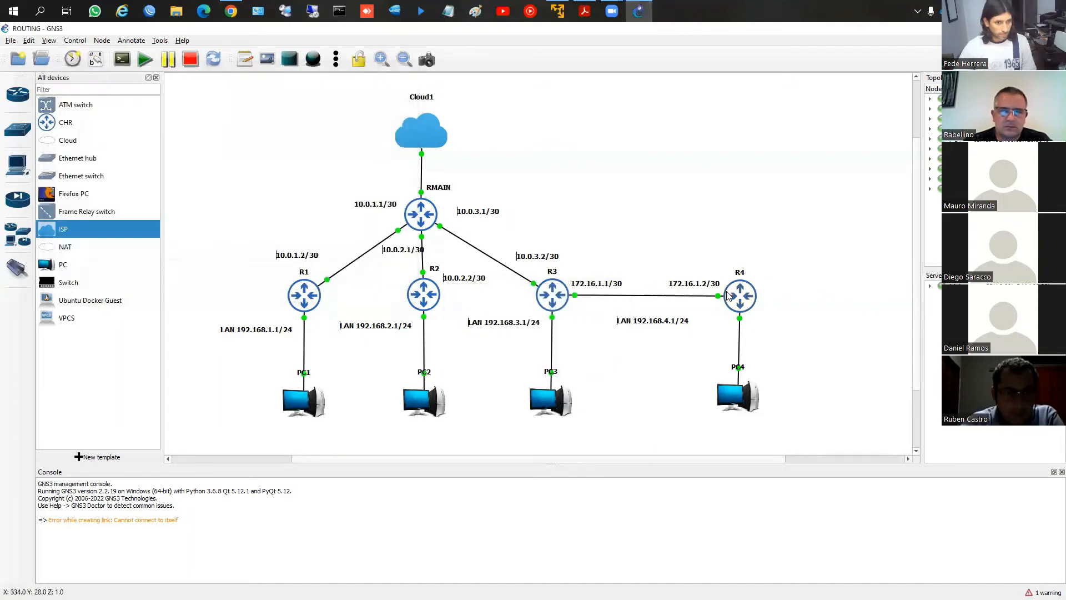
# Open the console of router R4 and set its system identity name to R4
pyautogui.rightClick(730, 294)
pyautogui.click(748, 310)
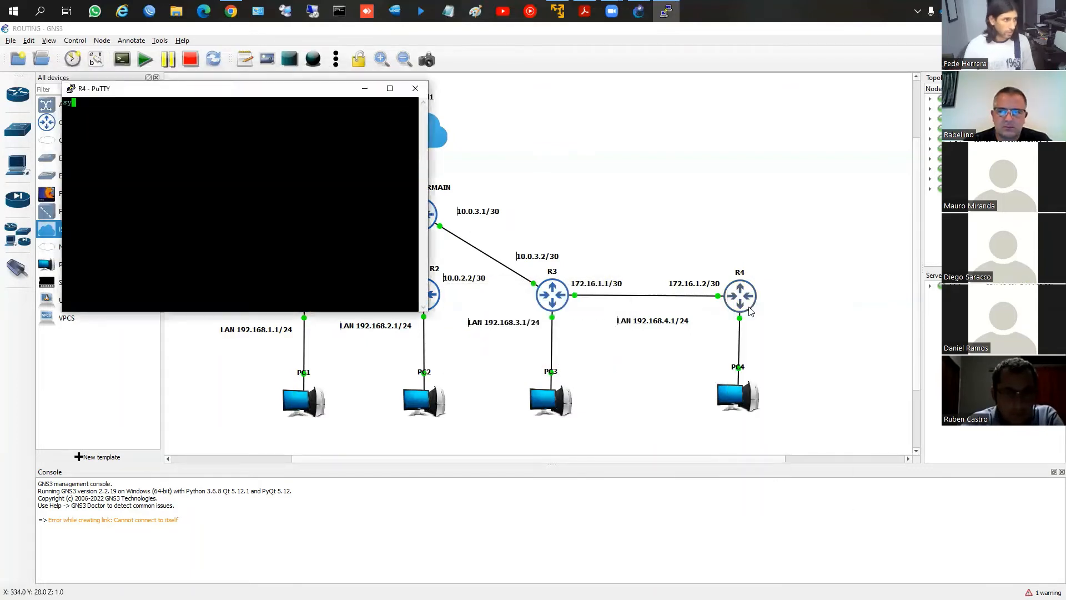
pyautogui.write('system identity ')
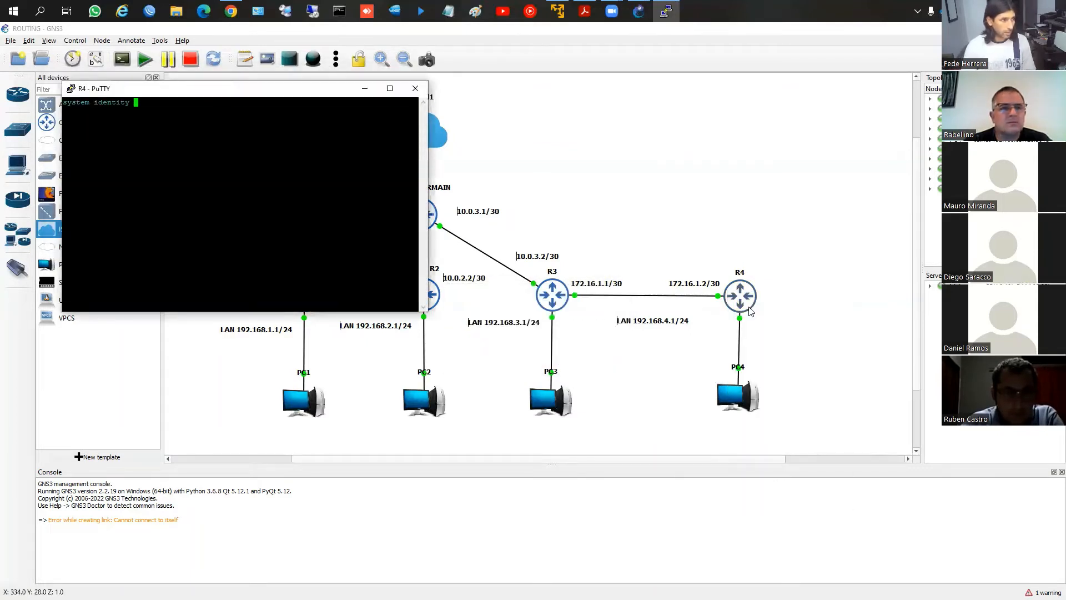
pyautogui.write('set name=R')
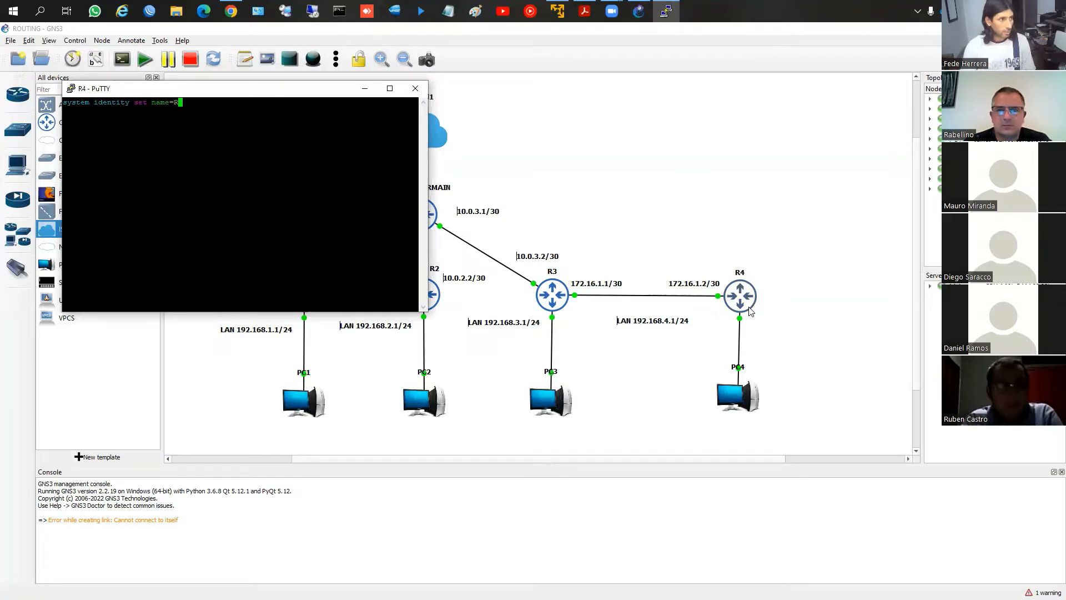
pyautogui.write('4')
pyautogui.press('Return')
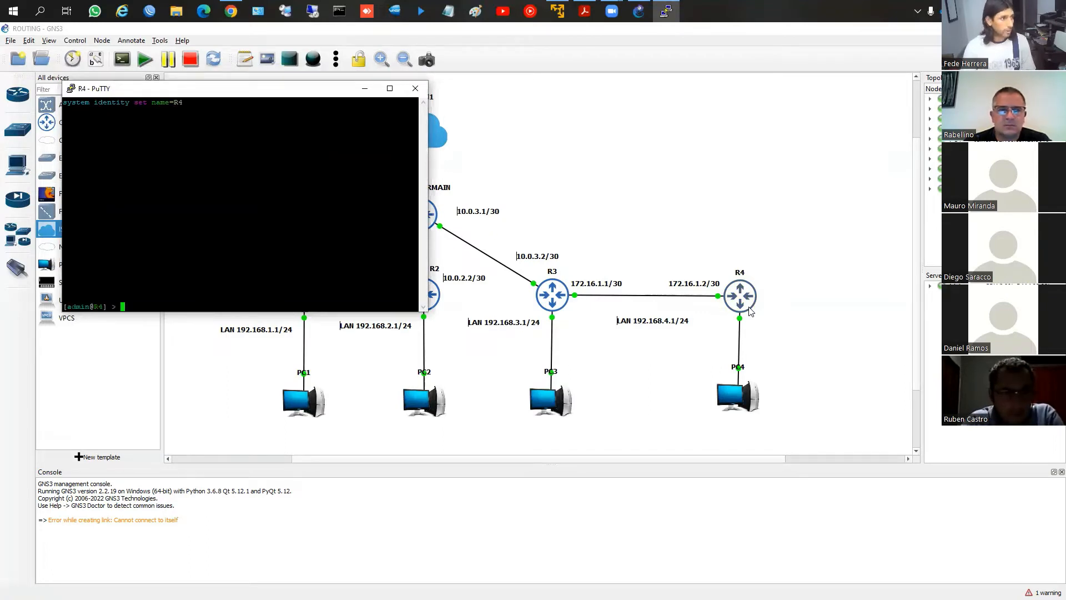
# Enable RoMON on R4 with tool romon set enabled=y and close its console
pyautogui.write('tool ro')
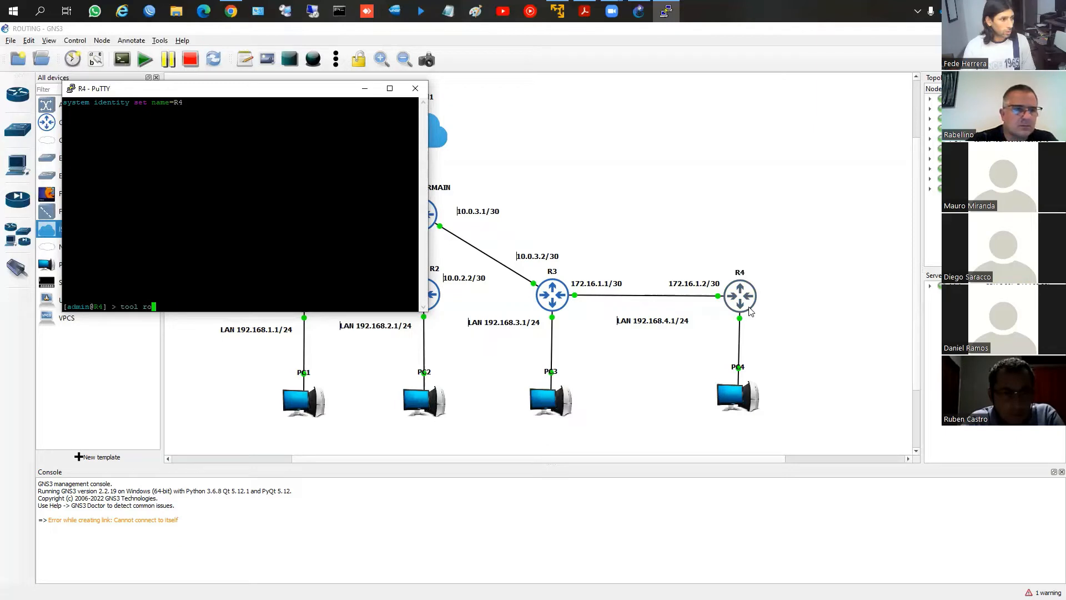
pyautogui.write('mon set enabled=')
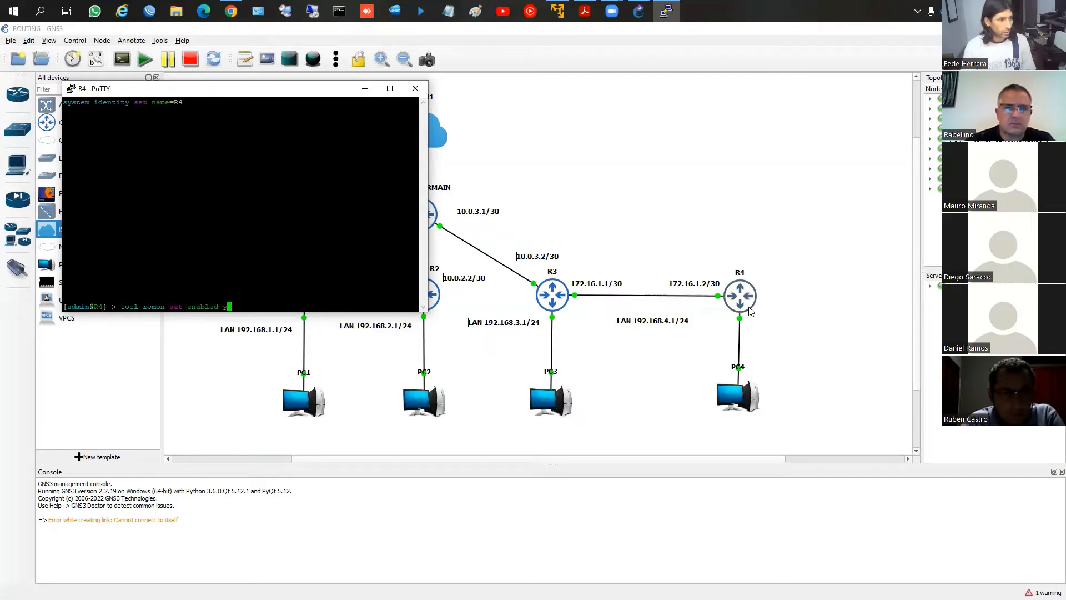
pyautogui.write('y')
pyautogui.press('Return')
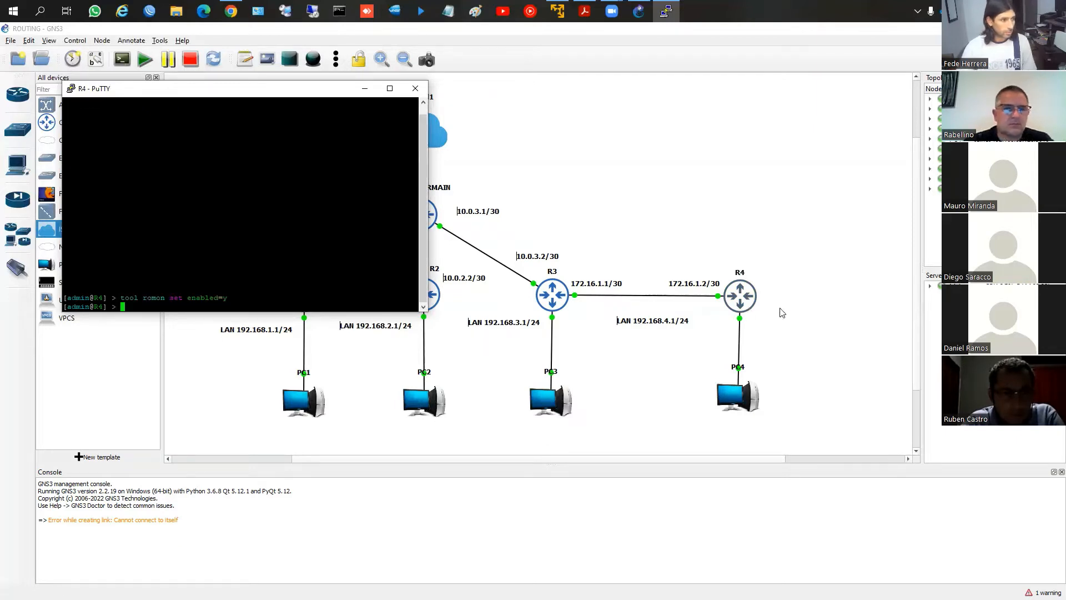
pyautogui.click(416, 89)
pyautogui.click(548, 332)
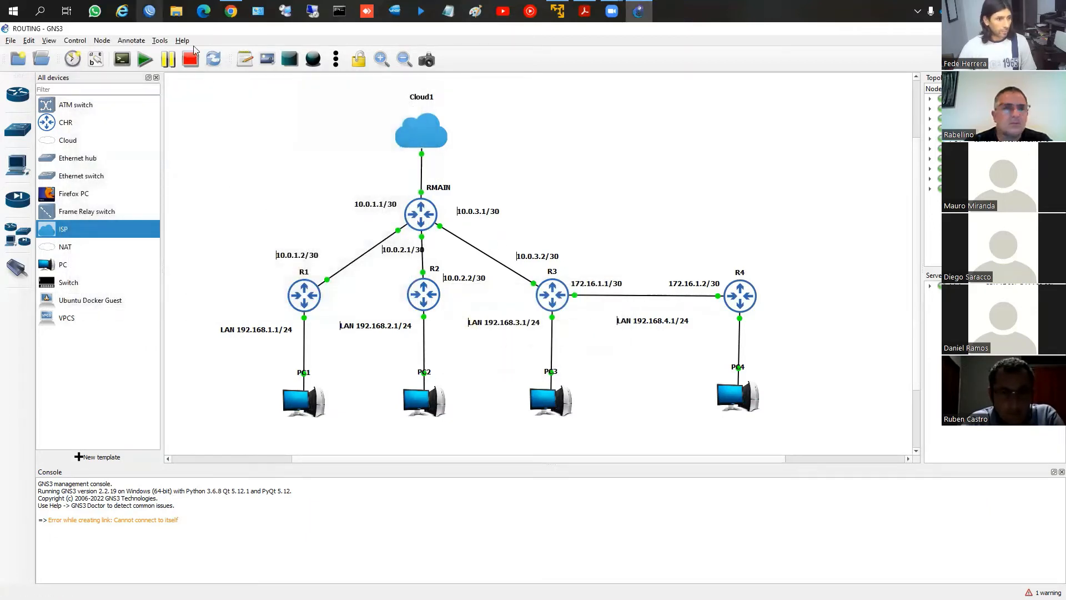
# Switch to WinBox, refresh the neighbor list and select the CHR router at 192.168.63.190
pyautogui.click(149, 12)
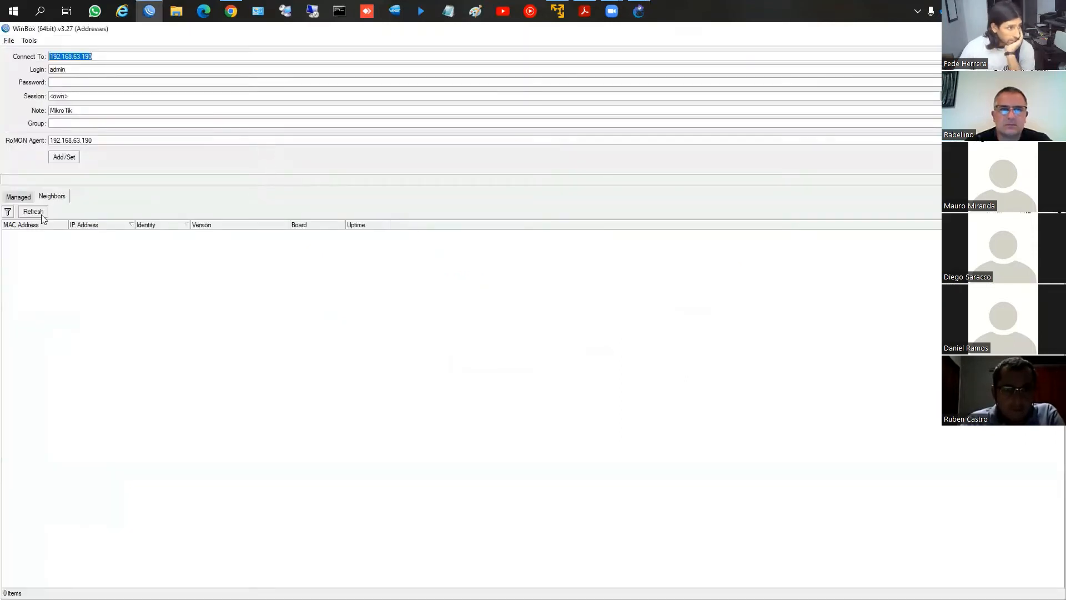
pyautogui.click(33, 212)
pyautogui.click(99, 242)
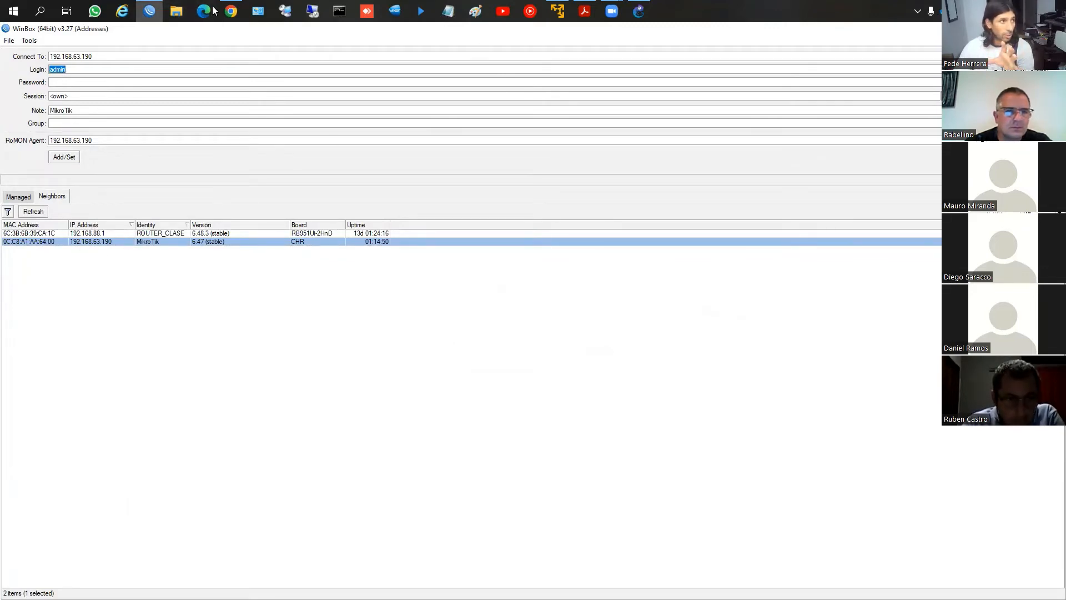
# Return to the GNS3 topology, open the console of router RMAIN and log in as admin with a blank password
pyautogui.click(150, 11)
pyautogui.rightClick(421, 212)
pyautogui.click(450, 231)
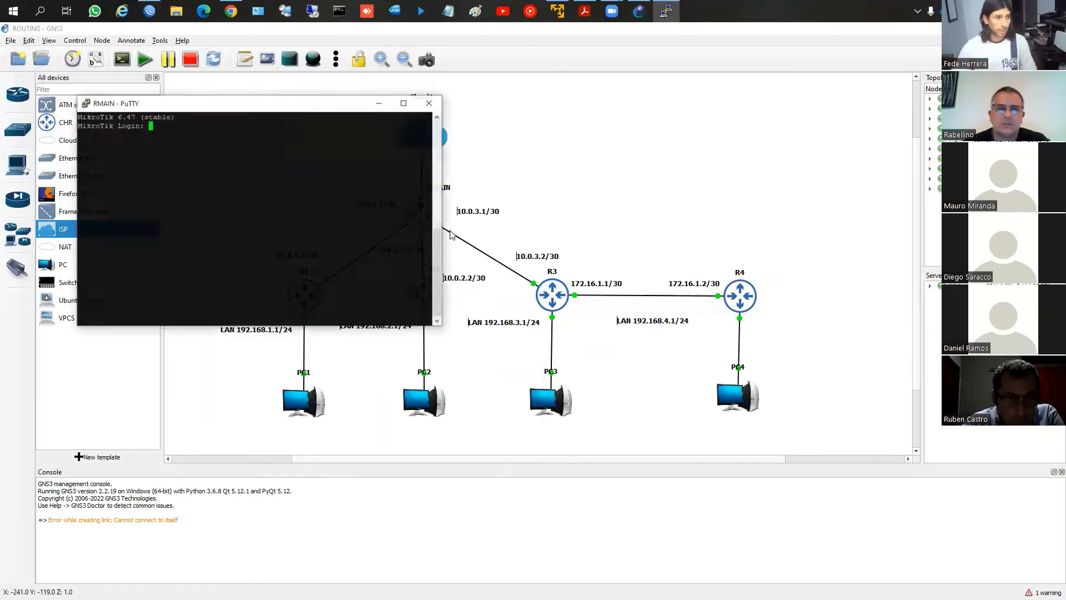
pyautogui.write('admin')
pyautogui.press('Return')
pyautogui.press('Return')
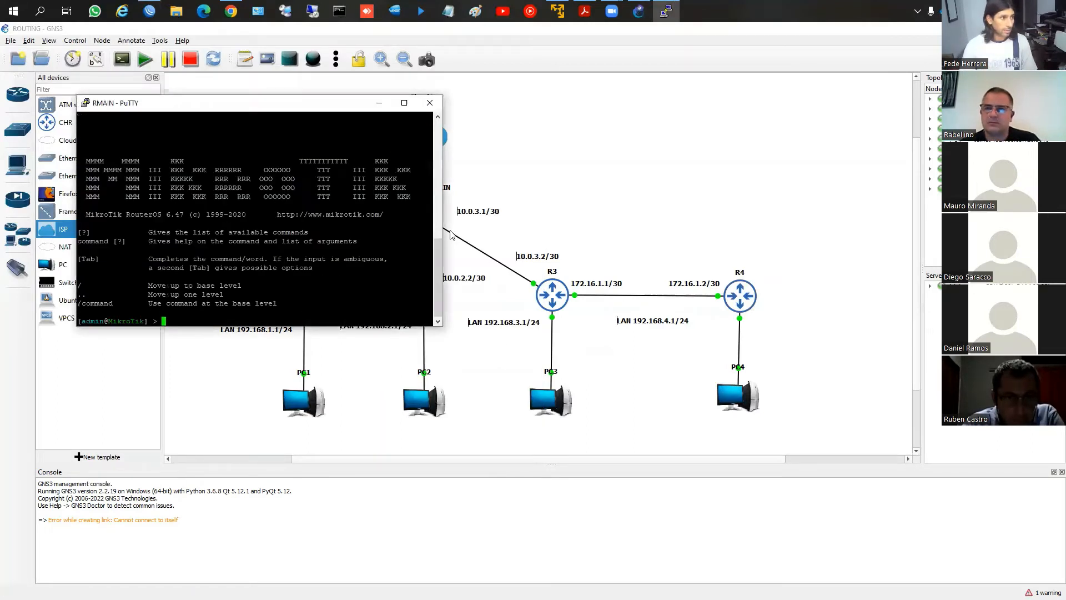
# Set the main router's system identity name to RMAIN
pyautogui.write('system i')
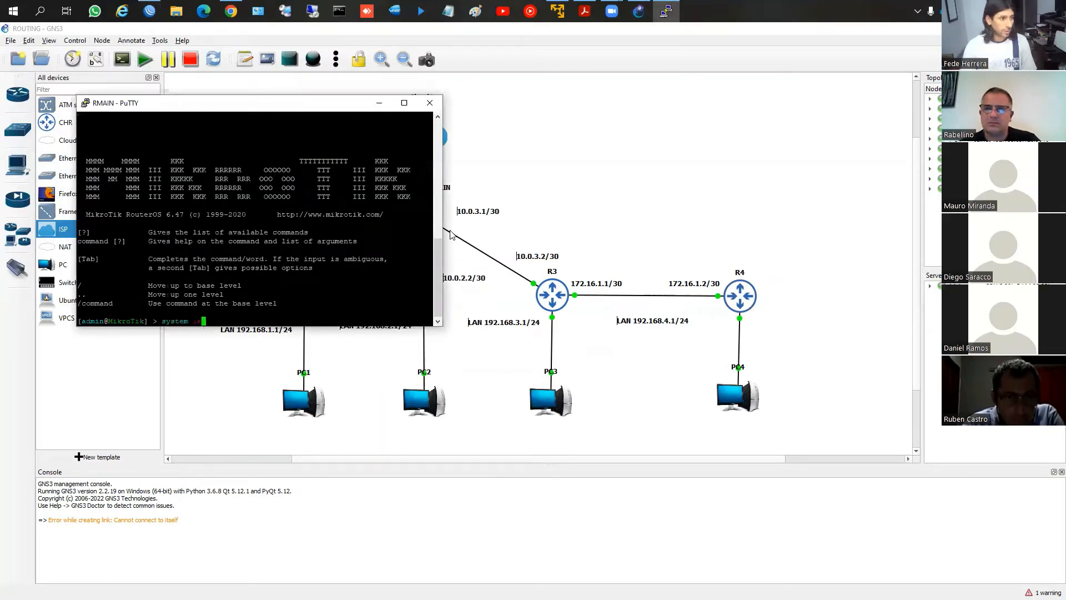
pyautogui.write('dentity set name=RMAIN')
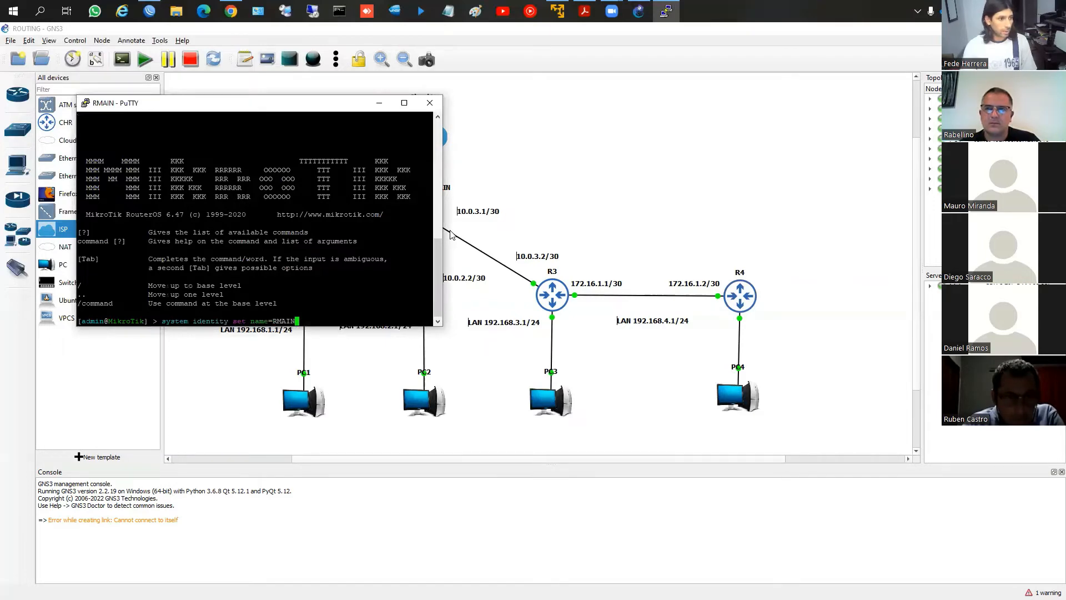
pyautogui.press('Return')
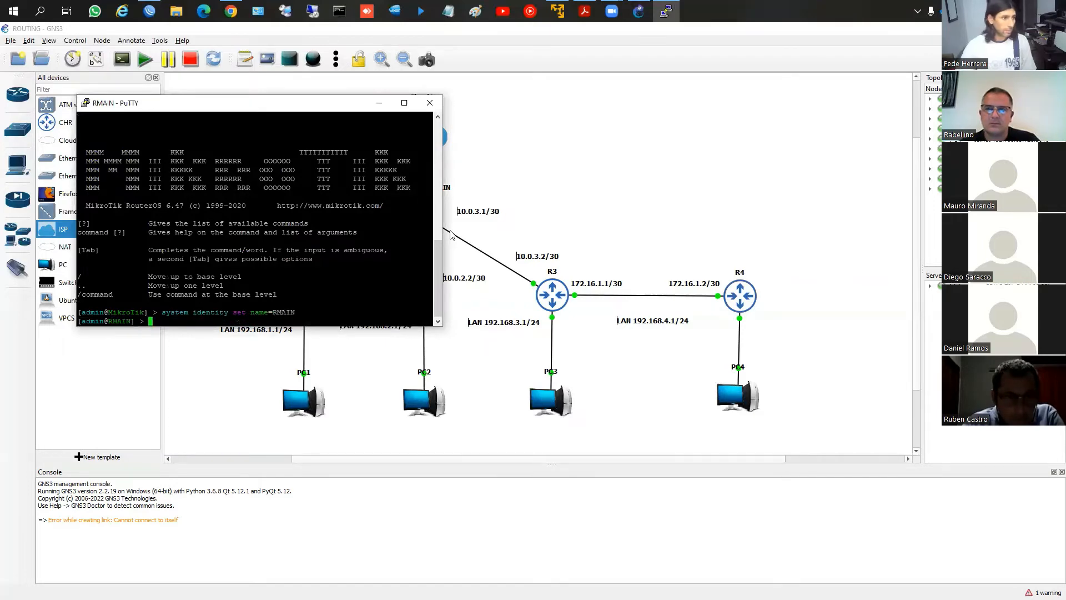
# Switch back to WinBox, refresh the neighbor list and select the RMAIN router at 192.168.63.190
pyautogui.click(449, 233)
pyautogui.click(149, 11)
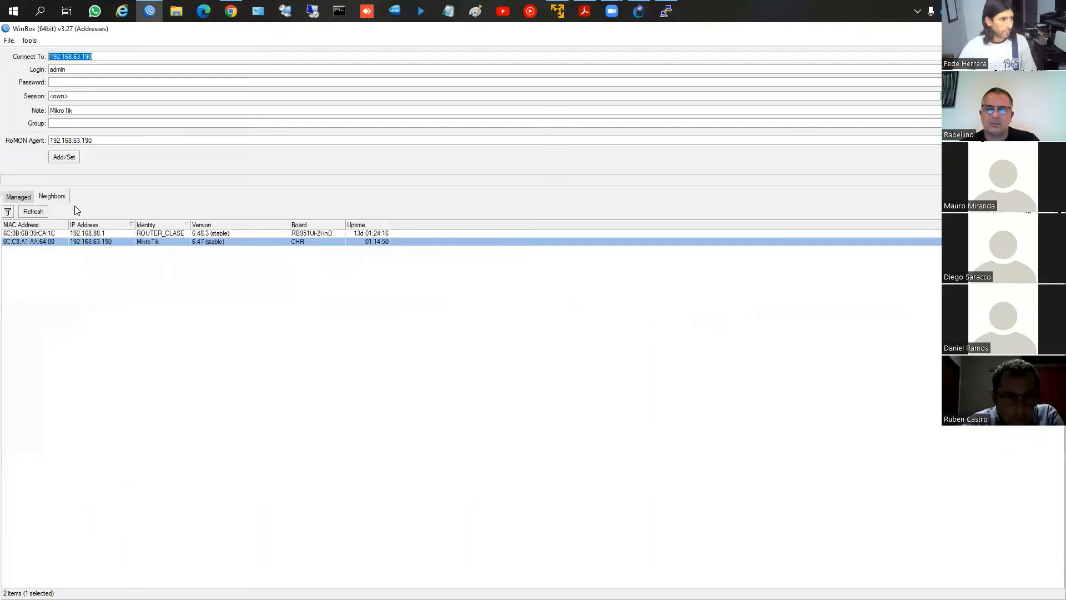
pyautogui.click(43, 211)
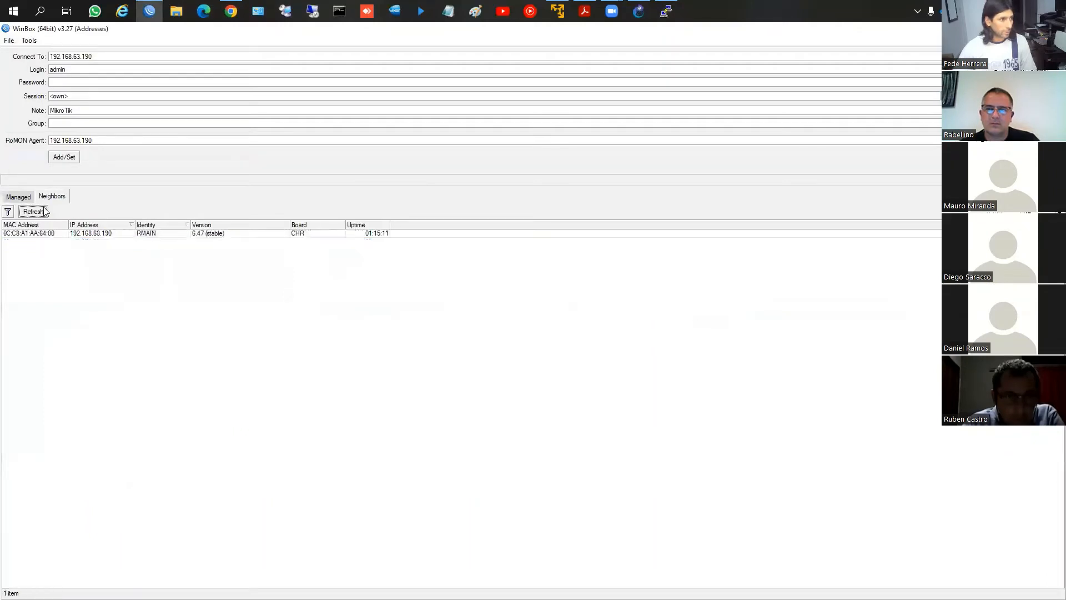
pyautogui.click(148, 240)
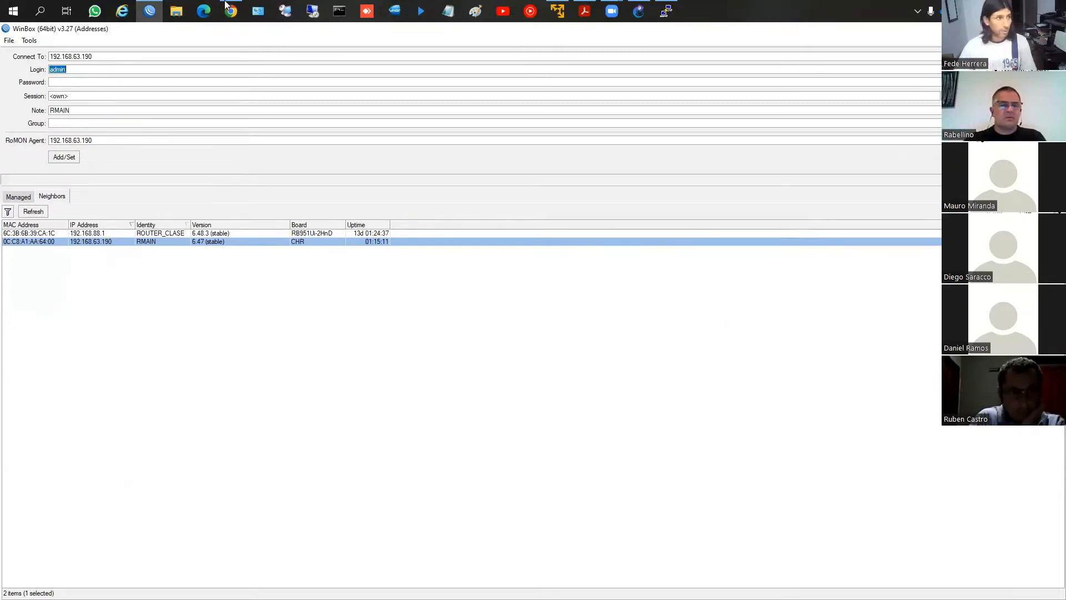
# Bring up the WinBox login window and try to connect to RMAIN at 192.168.63.190 with the RoMON agent 192.168.63.190
pyautogui.click(149, 12)
pyautogui.click(149, 12)
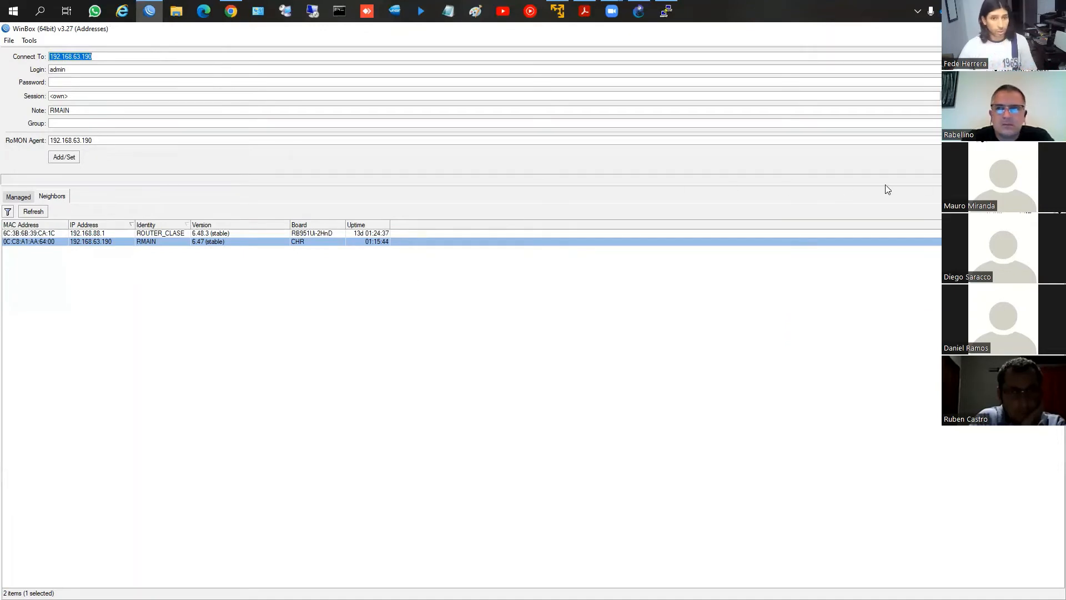
pyautogui.click(1045, 157)
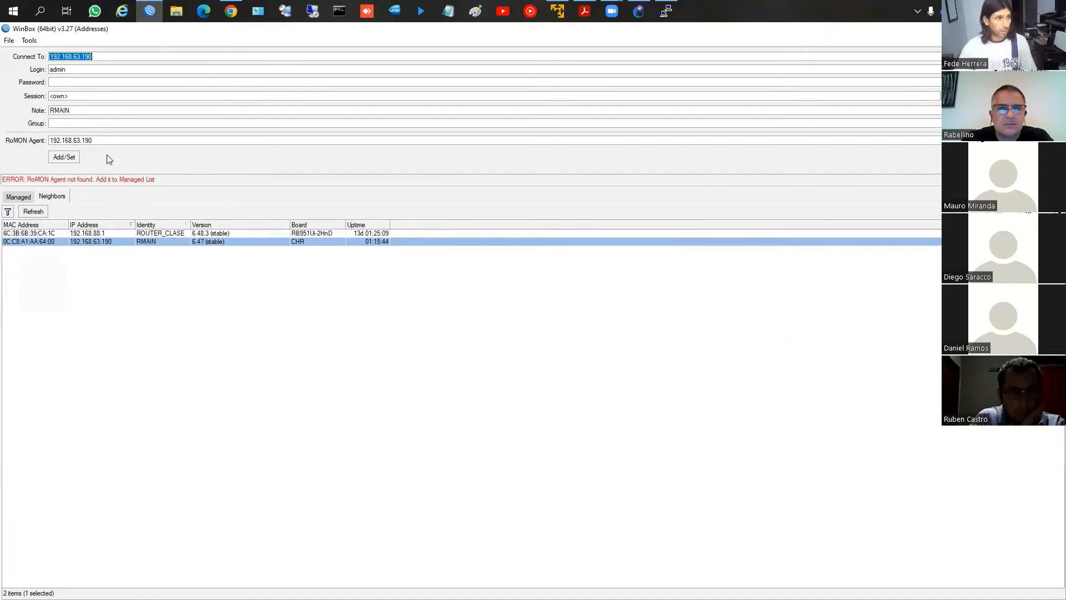
pyautogui.click(102, 242)
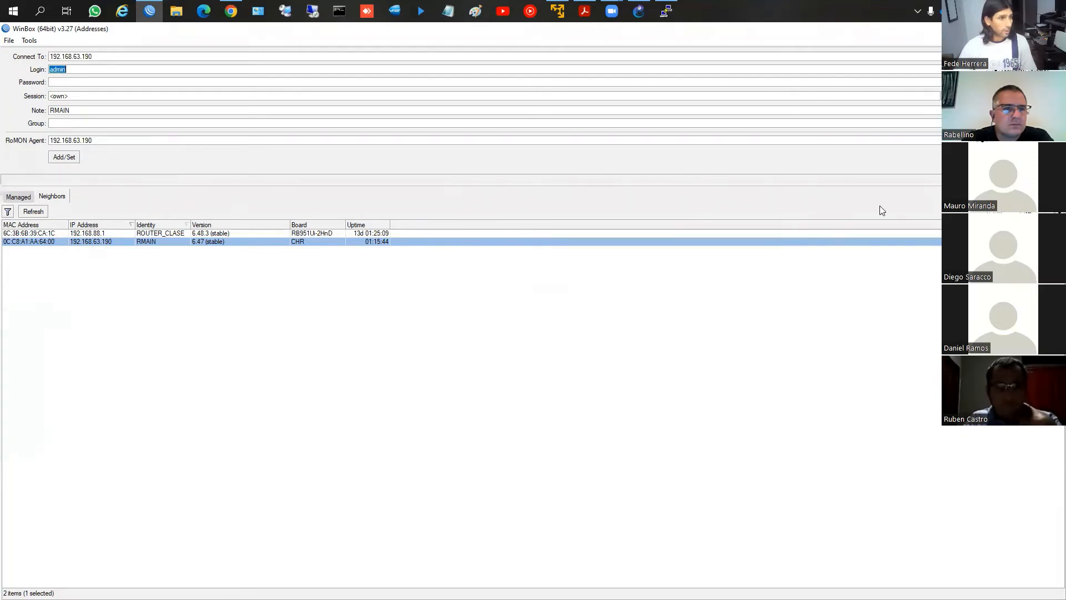
pyautogui.click(1045, 157)
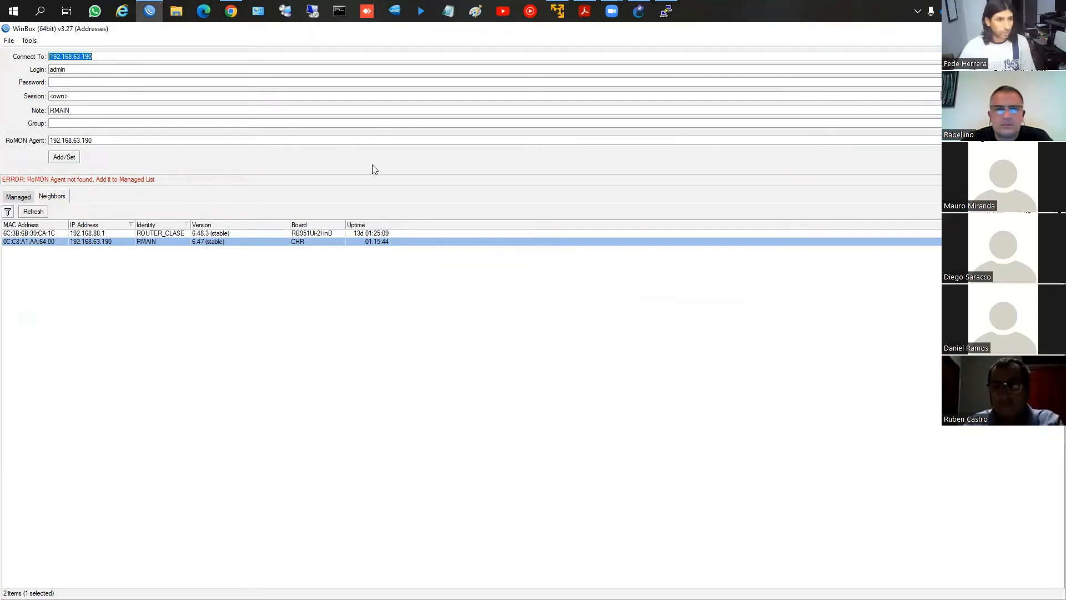
# Clear the RoMON agent address and connect directly to the RMAIN router at 192.168.63.190
pyautogui.click(187, 143)
pyautogui.press('BackSpace')
pyautogui.press('BackSpace')
pyautogui.press('BackSpace')
pyautogui.press('BackSpace')
pyautogui.press('BackSpace')
pyautogui.press('BackSpace')
pyautogui.press('BackSpace')
pyautogui.press('BackSpace')
pyautogui.press('BackSpace')
pyautogui.press('BackSpace')
pyautogui.press('BackSpace')
pyautogui.press('BackSpace')
pyautogui.press('BackSpace')
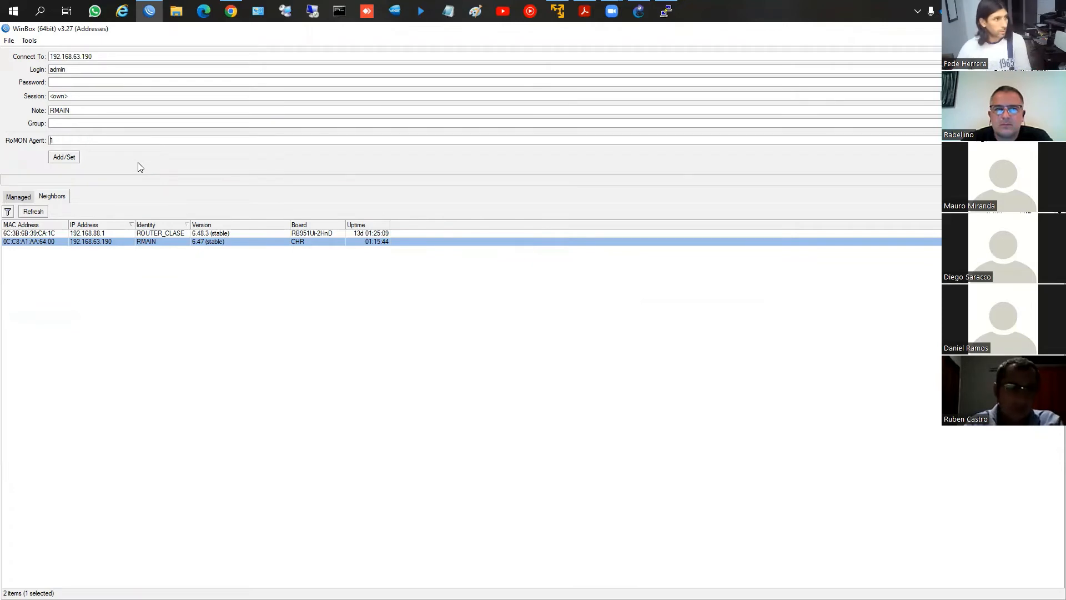
pyautogui.press('BackSpace')
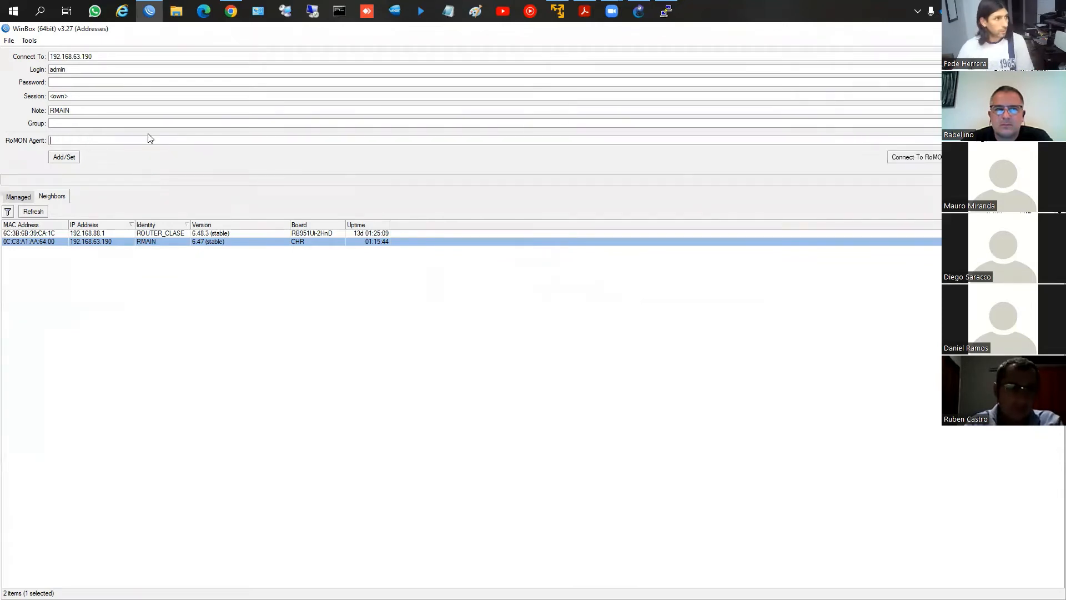
pyautogui.doubleClick(75, 238)
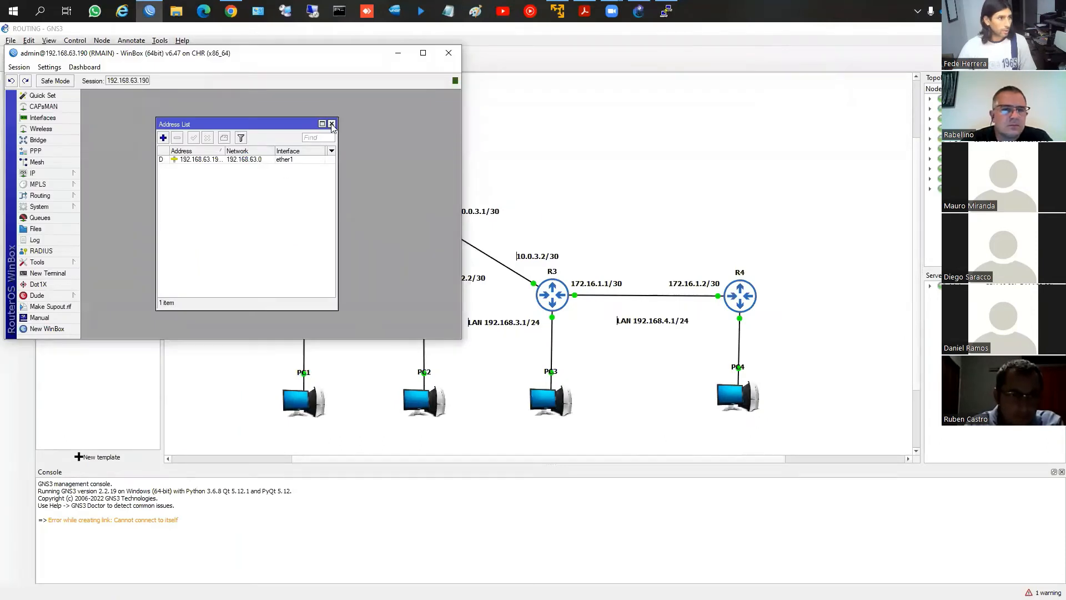
# Close the address list and enable RoMON on the RMAIN router, leaving the ID and secrets blank
pyautogui.click(332, 125)
pyautogui.click(50, 265)
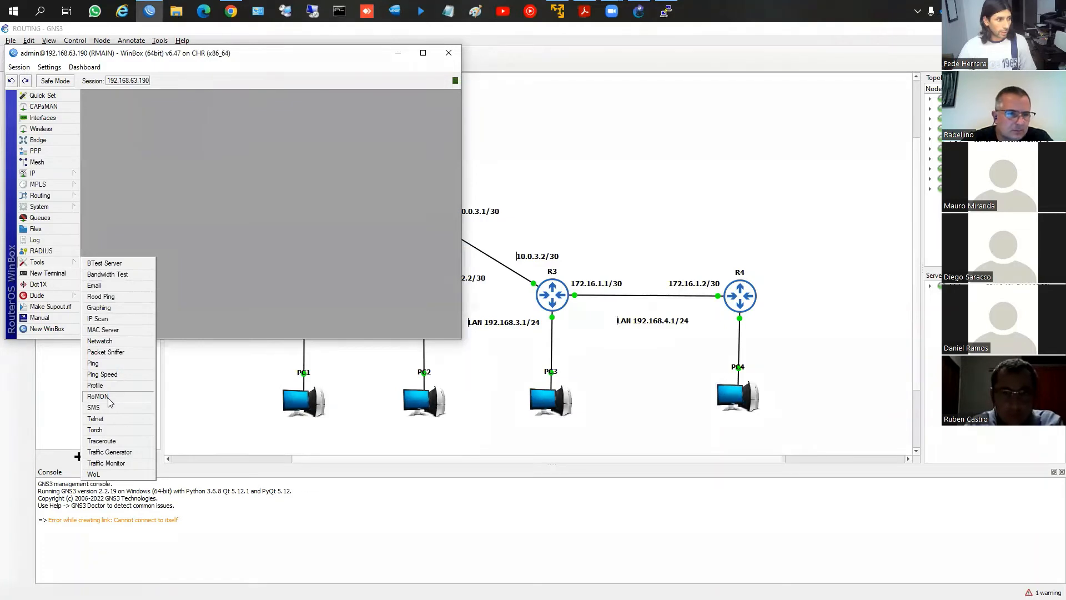
pyautogui.click(142, 312)
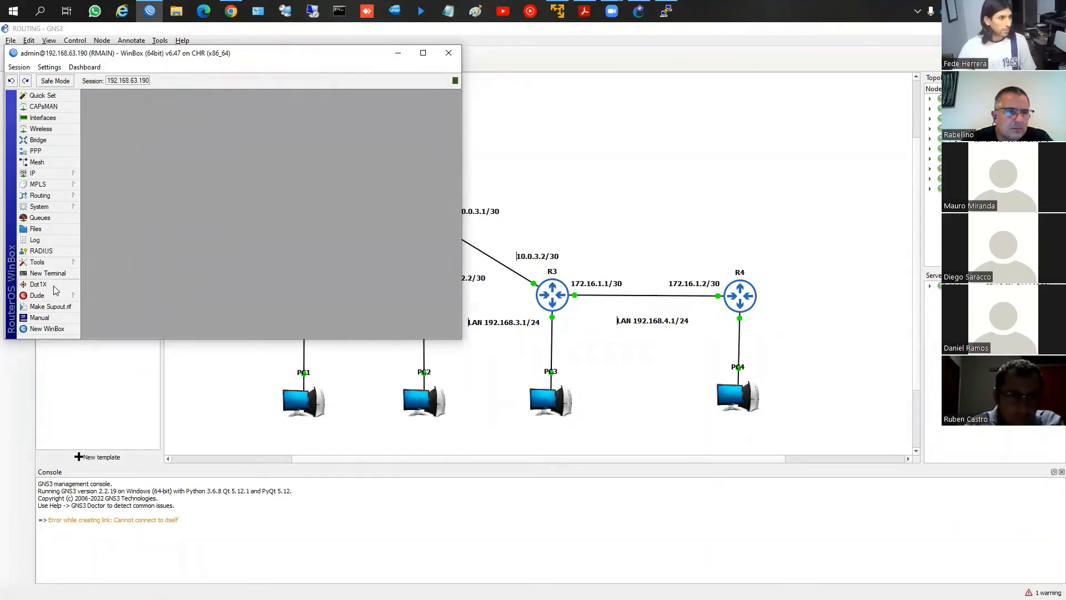
pyautogui.click(54, 264)
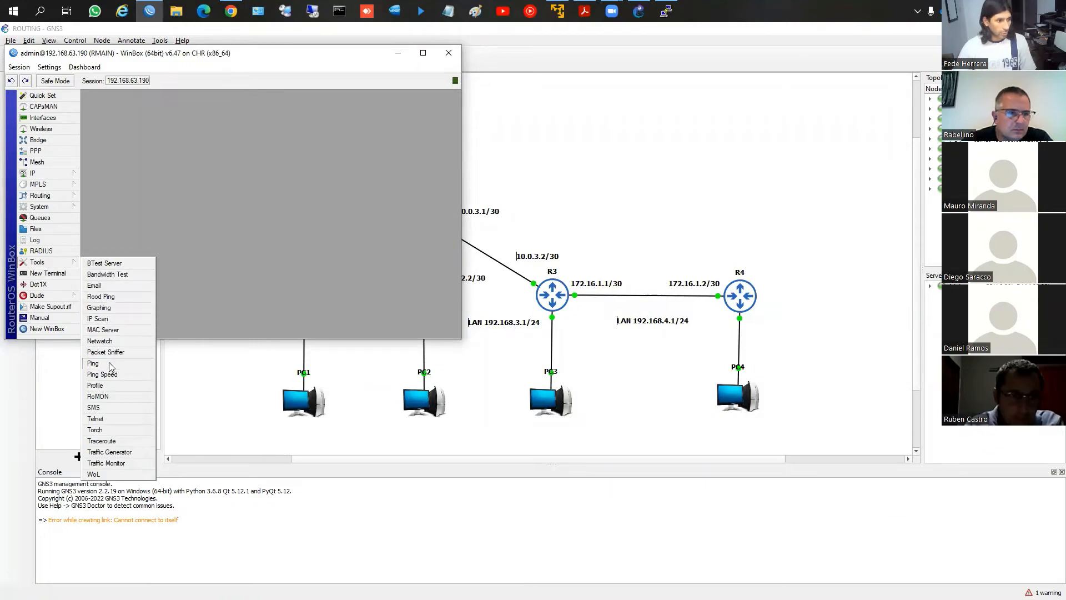
pyautogui.click(101, 396)
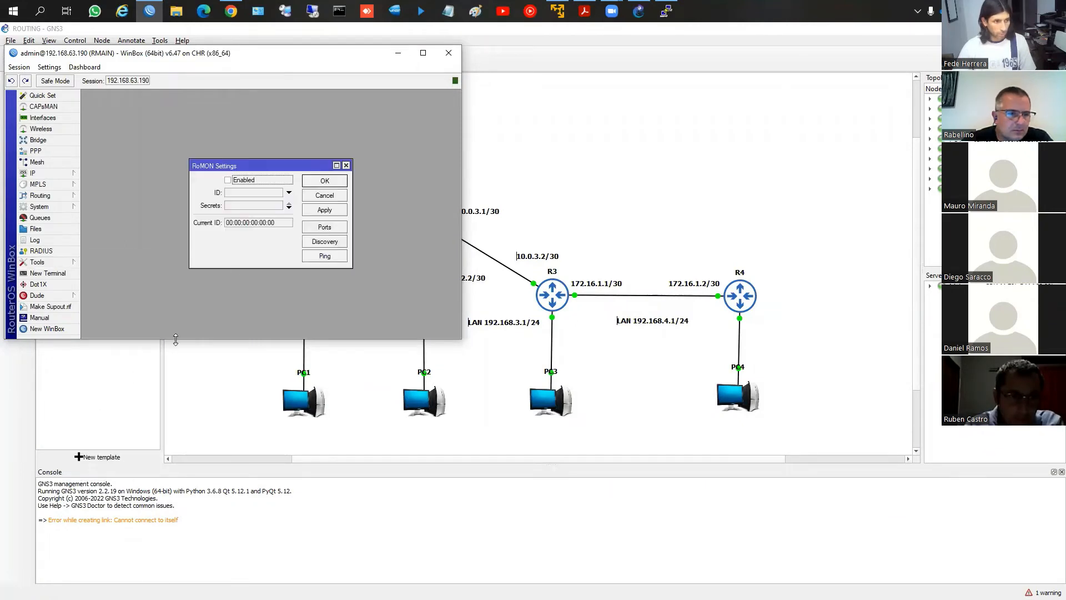
pyautogui.click(227, 180)
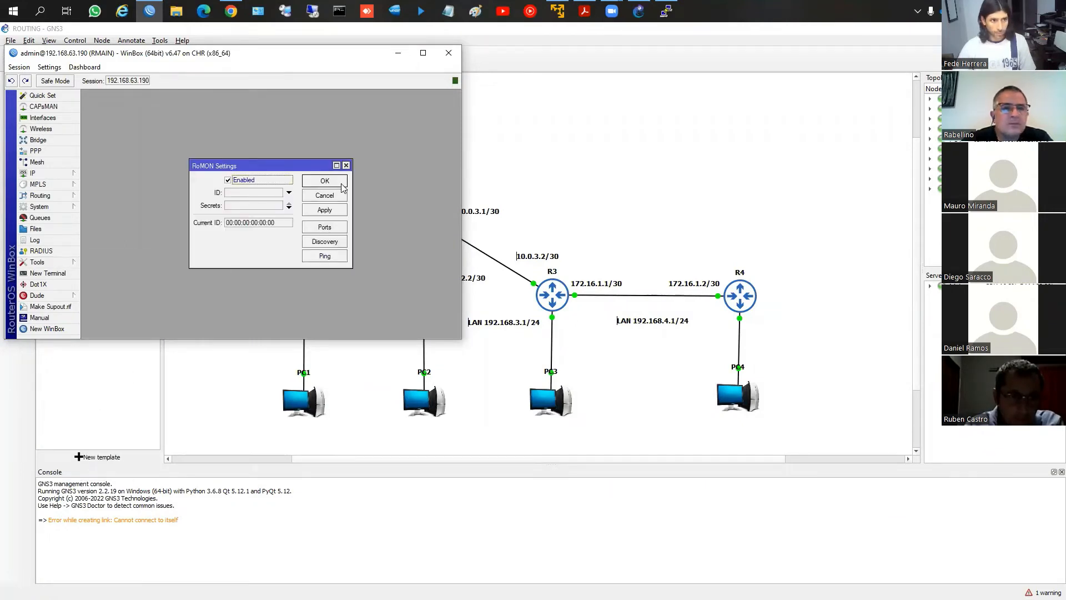
pyautogui.click(325, 181)
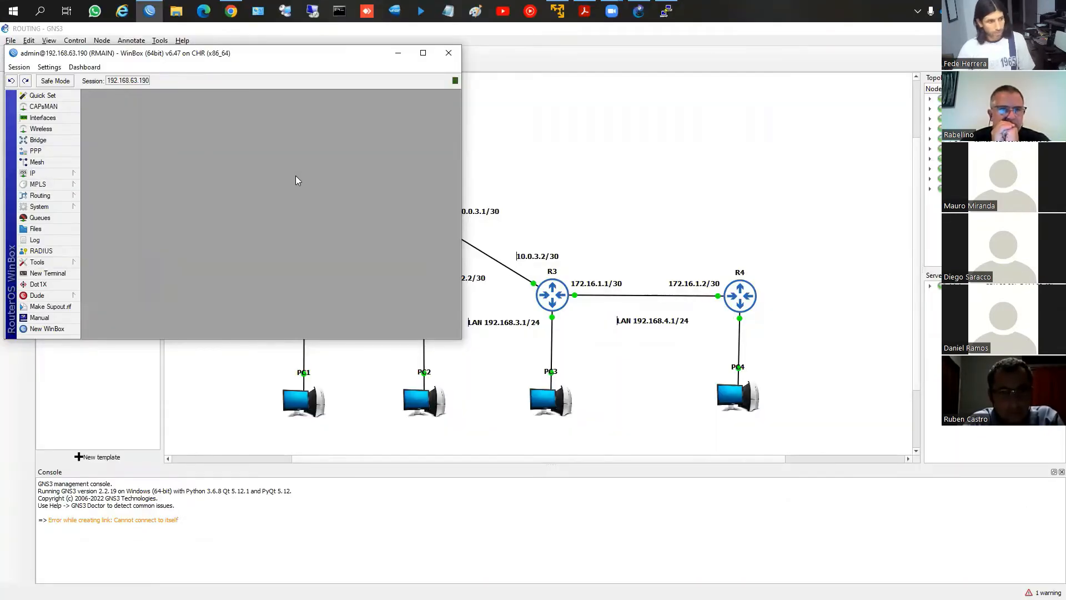
# Return to the WinBox login window, connect to RoMON through RMAIN at 192.168.63.190 and sort the RoMON neighbors by identity
pyautogui.hotkey('alt', 'Tab')
pyautogui.hotkey('alt', 'Tab')
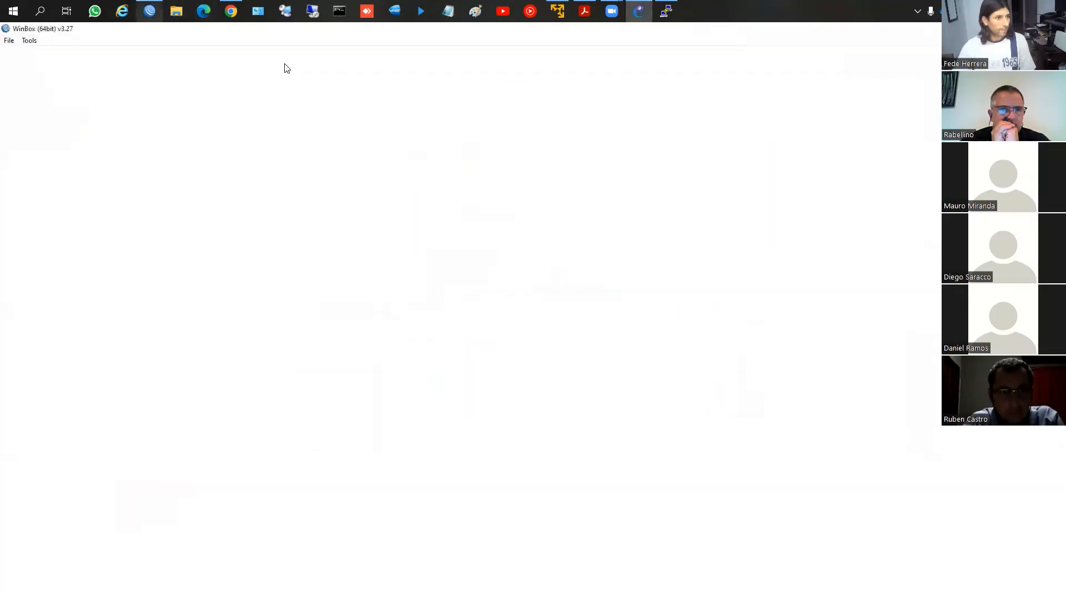
pyautogui.click(139, 242)
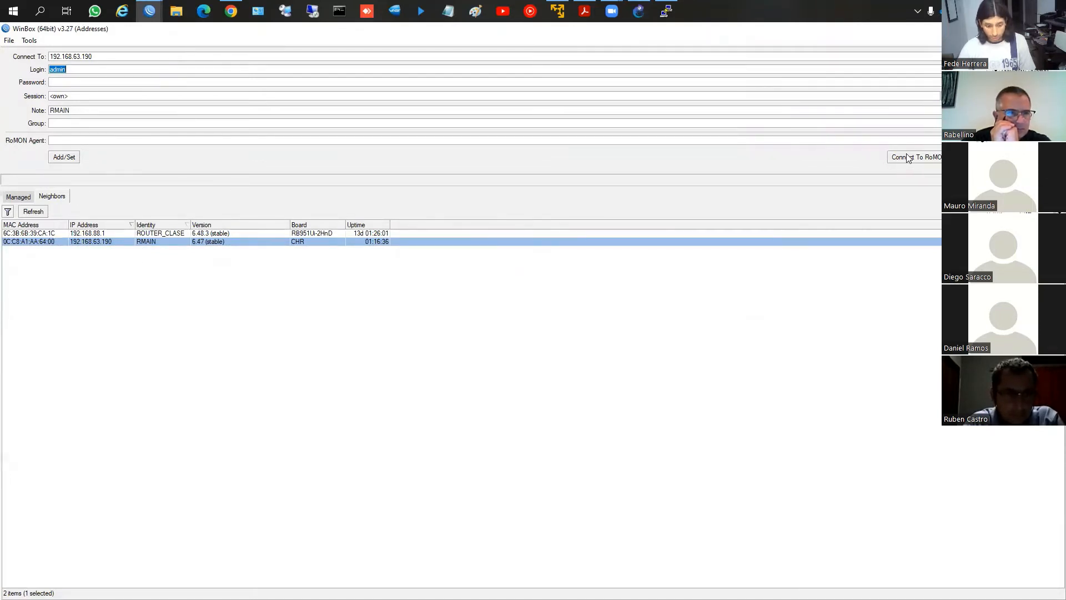
pyautogui.hotkey('ctrl', '2')
pyautogui.moveTo(933, 146)
pyautogui.mouseDown()
pyautogui.moveTo(921, 144)
pyautogui.moveTo(924, 177)
pyautogui.moveTo(917, 139)
pyautogui.mouseUp()
pyautogui.press('Escape')
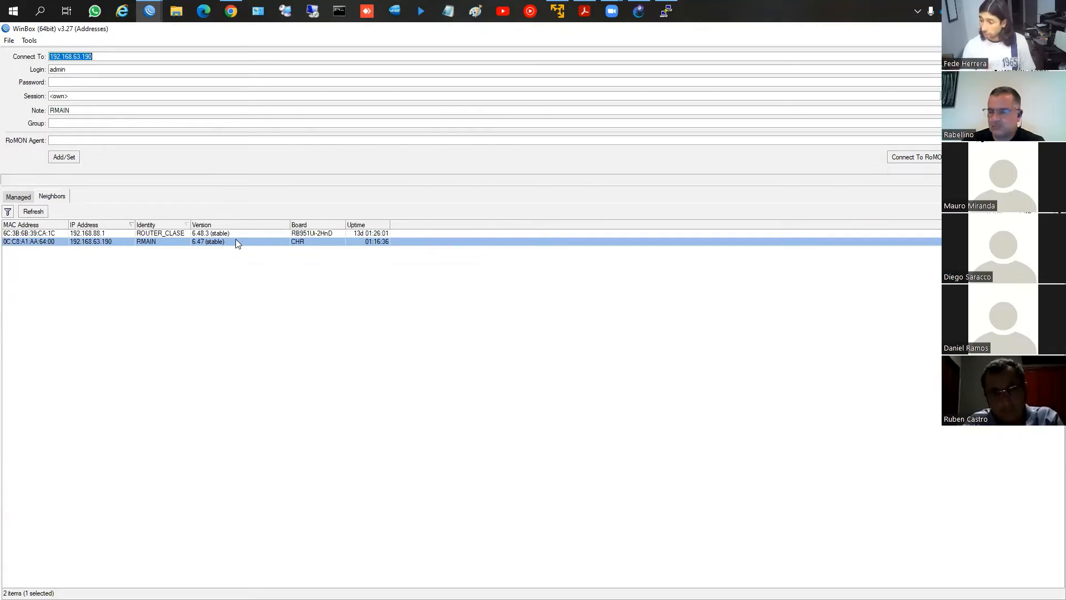
pyautogui.click(55, 241)
pyautogui.click(97, 243)
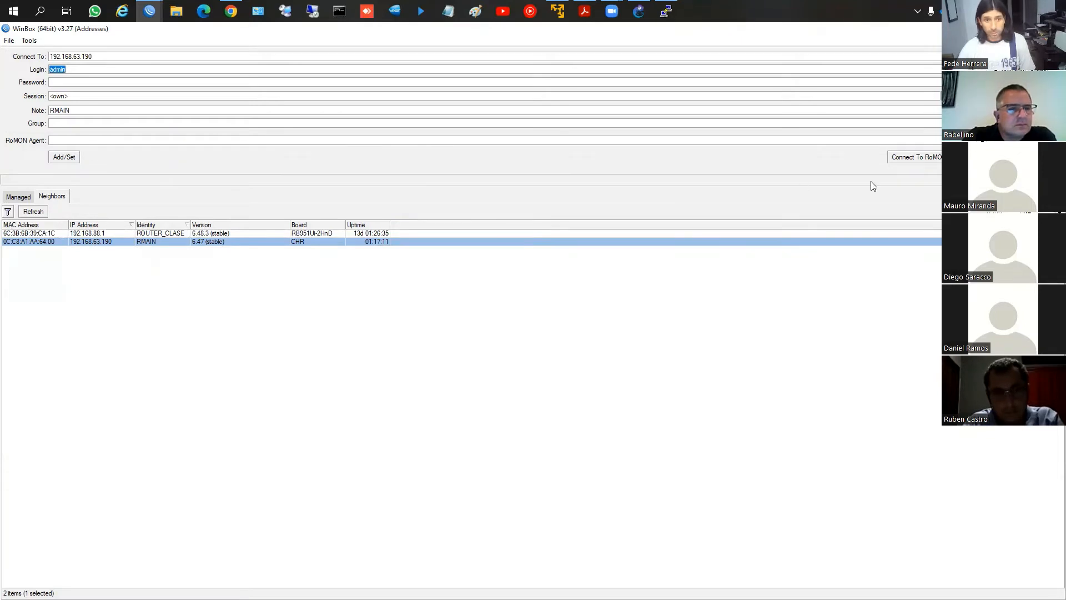
pyautogui.click(916, 157)
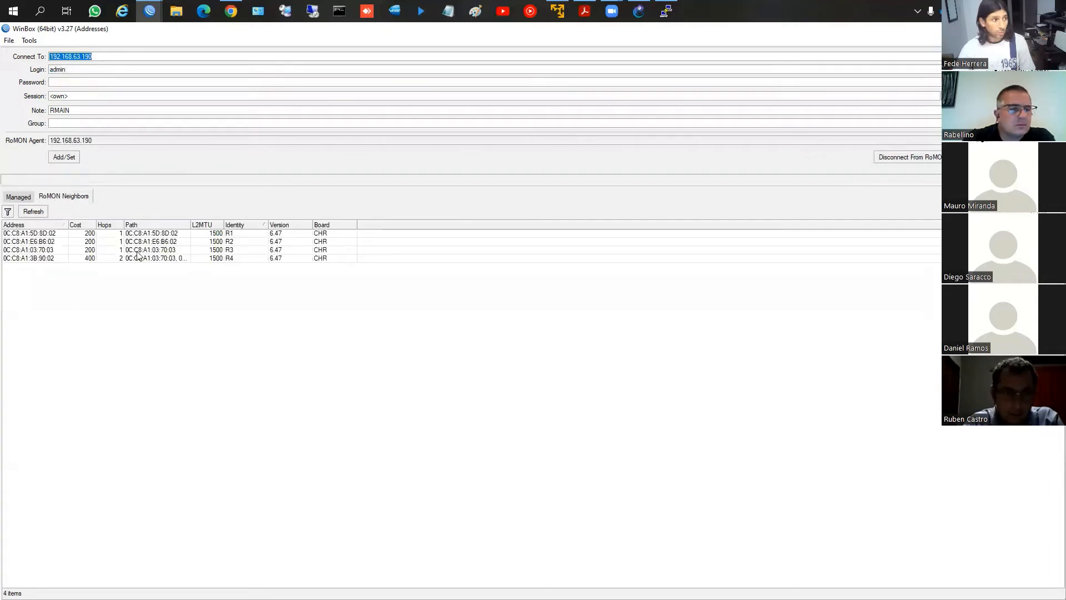
pyautogui.click(244, 225)
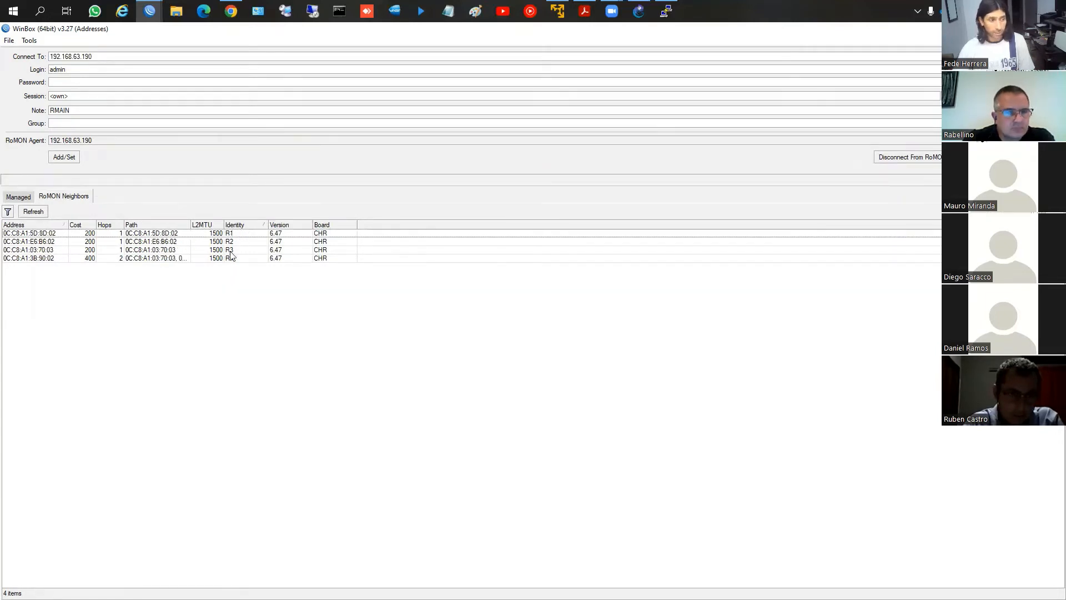
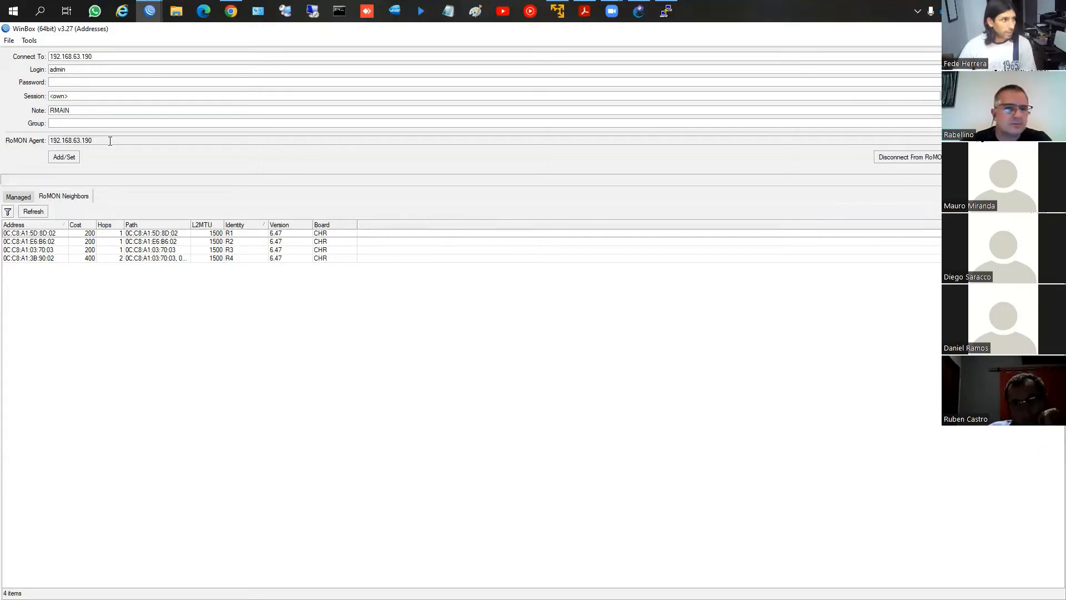
# Open a WinBox session to R1 from the RoMON neighbors and arrange its window beside the RMAIN session
pyautogui.doubleClick(172, 236)
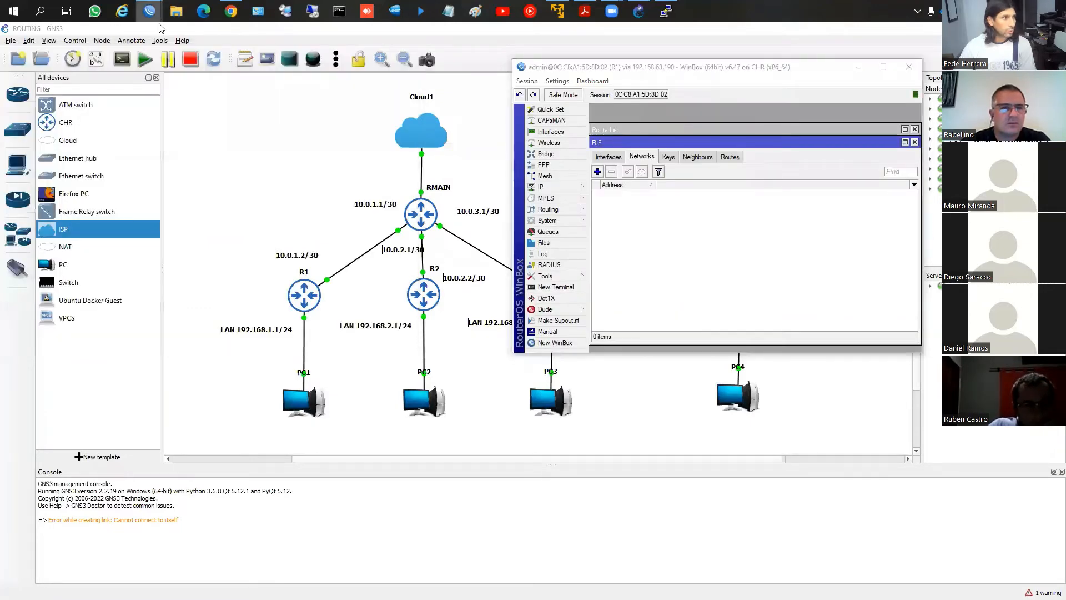
pyautogui.moveTo(150, 11)
pyautogui.click(238, 56)
pyautogui.moveTo(238, 56); pyautogui.dragTo(230, 55)
pyautogui.click(534, 68)
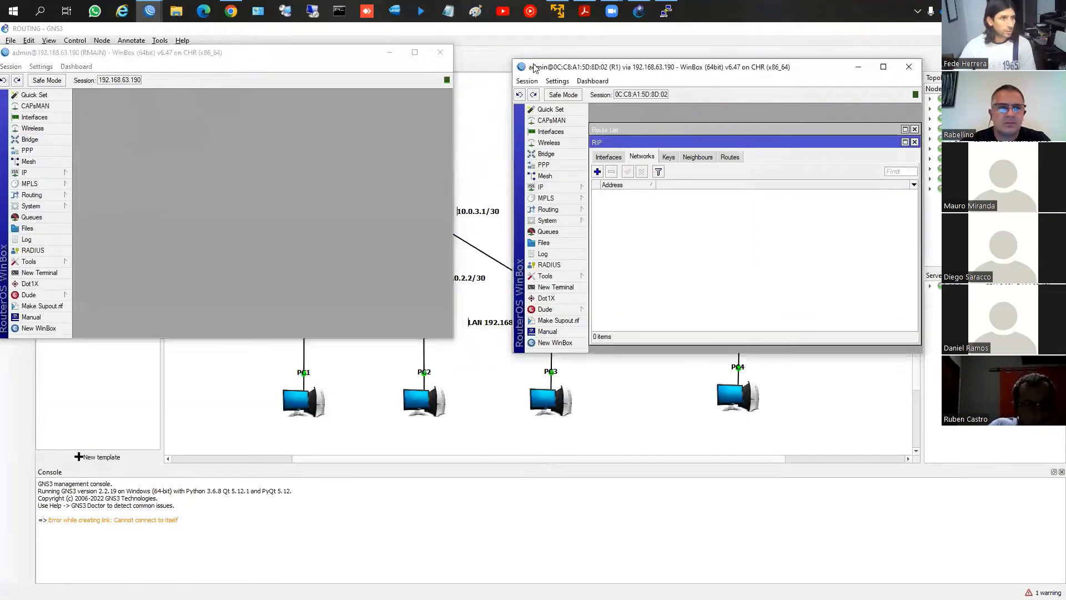
pyautogui.moveTo(534, 67); pyautogui.dragTo(477, 51)
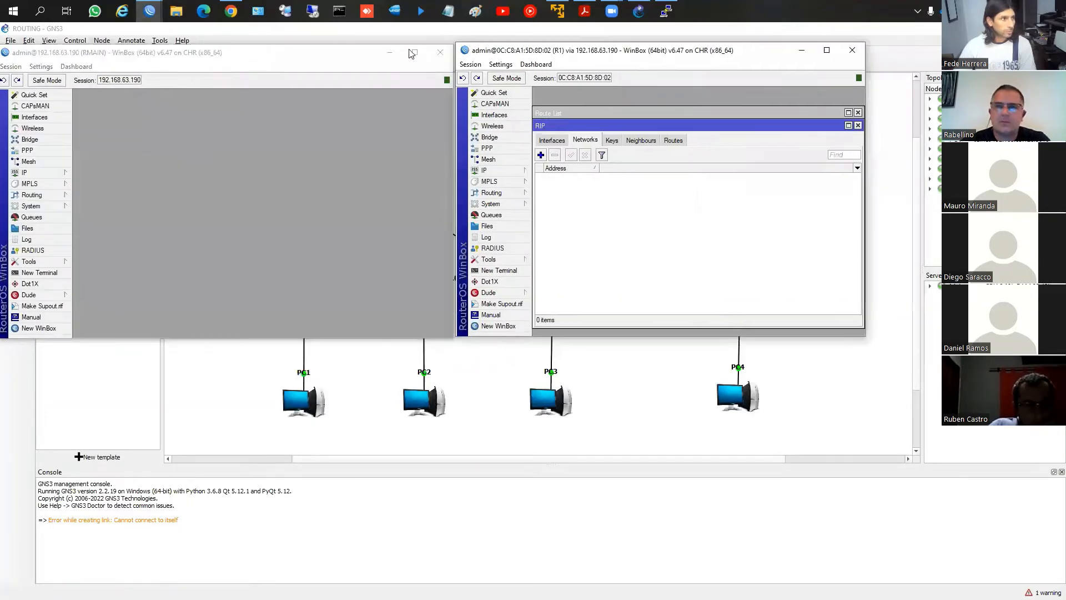
# Launch another WinBox login window, connect to RoMON through RMAIN at 192.168.63.190 and open a session to R2
pyautogui.middleClick(150, 13)
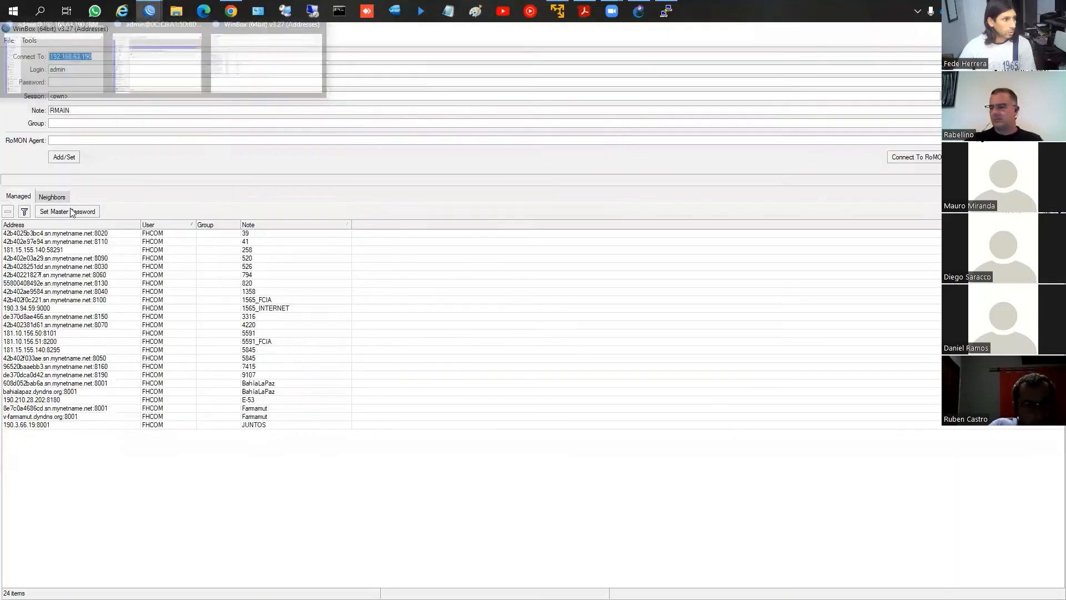
pyautogui.click(52, 197)
pyautogui.click(143, 241)
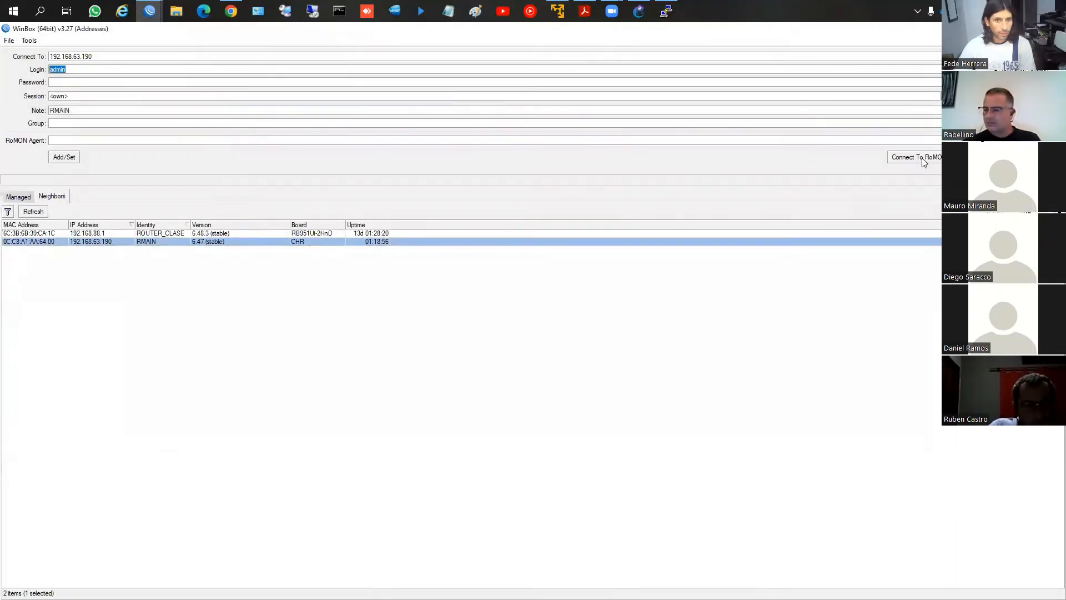
pyautogui.click(921, 158)
pyautogui.click(236, 241)
pyautogui.click(965, 158)
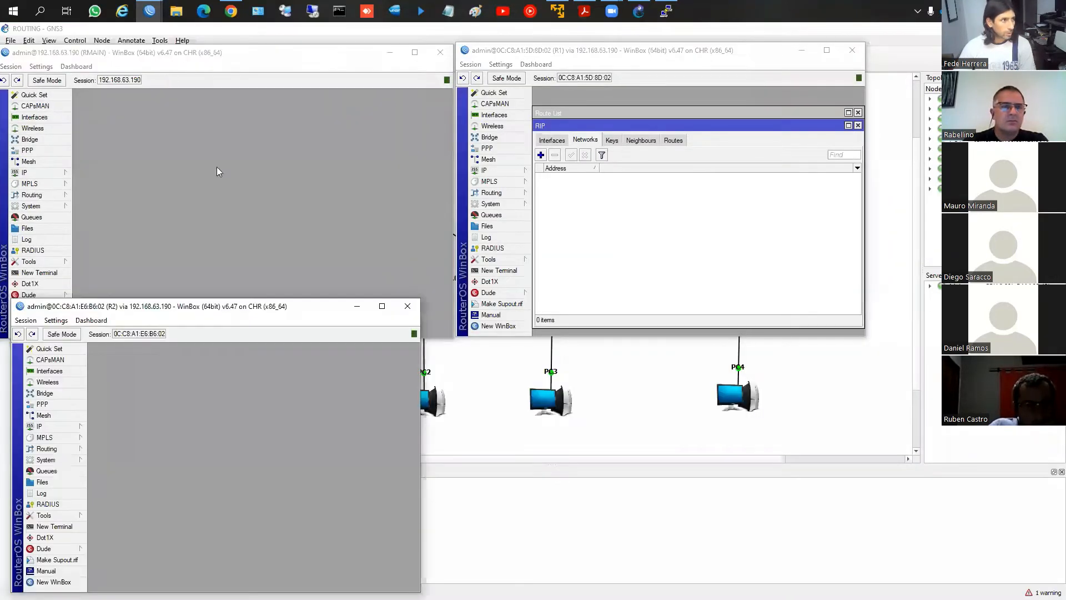
# Open a session to R3 from a new WinBox login through the RMAIN RoMON agent and place it beside the R2 window
pyautogui.middleClick(149, 11)
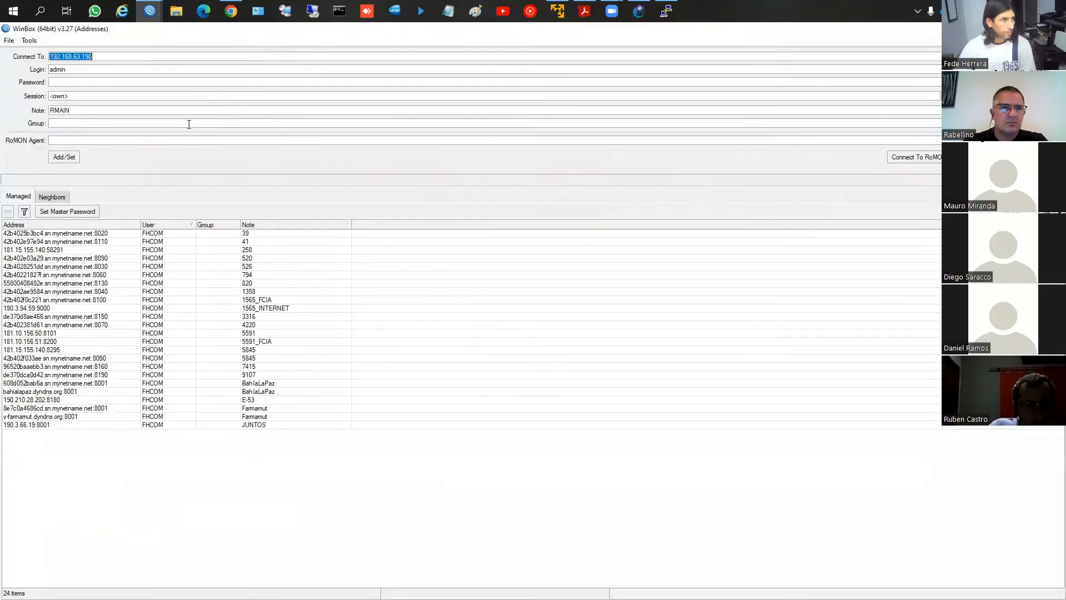
pyautogui.click(55, 197)
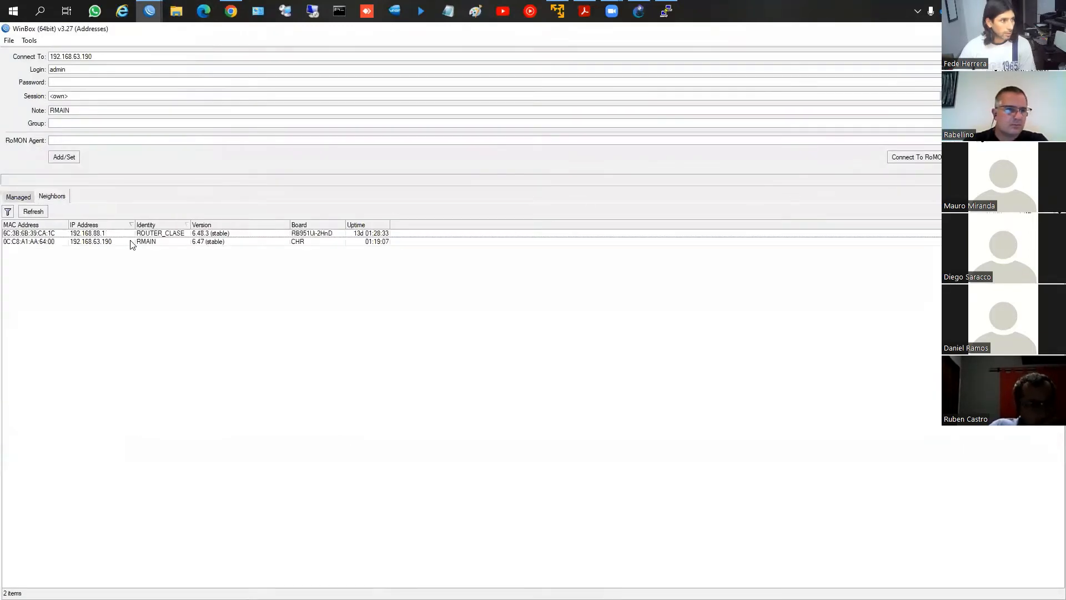
pyautogui.click(224, 241)
pyautogui.click(921, 156)
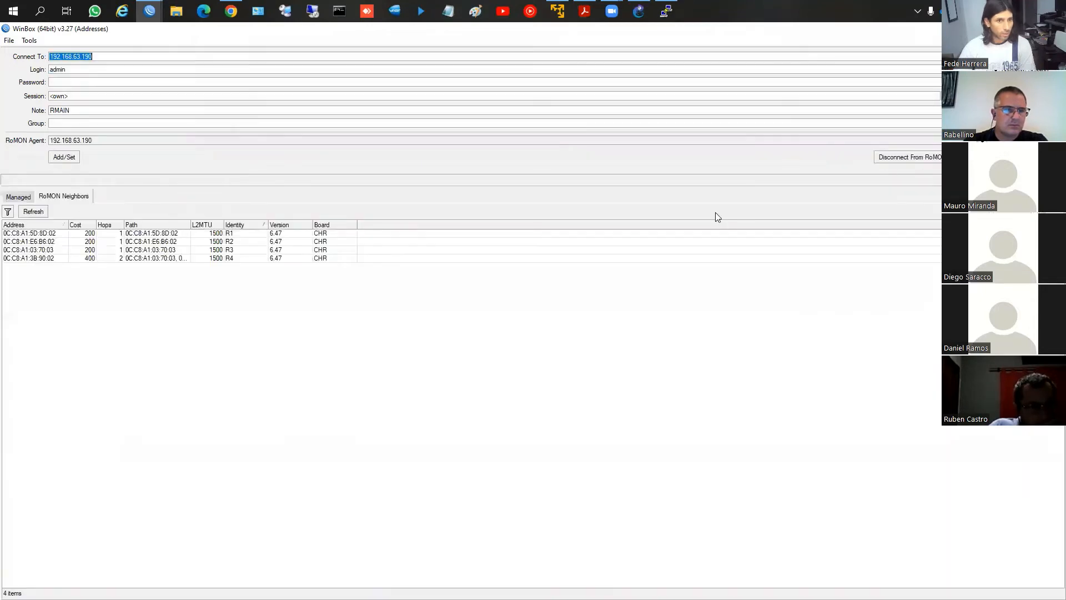
pyautogui.click(228, 250)
pyautogui.doubleClick(229, 250)
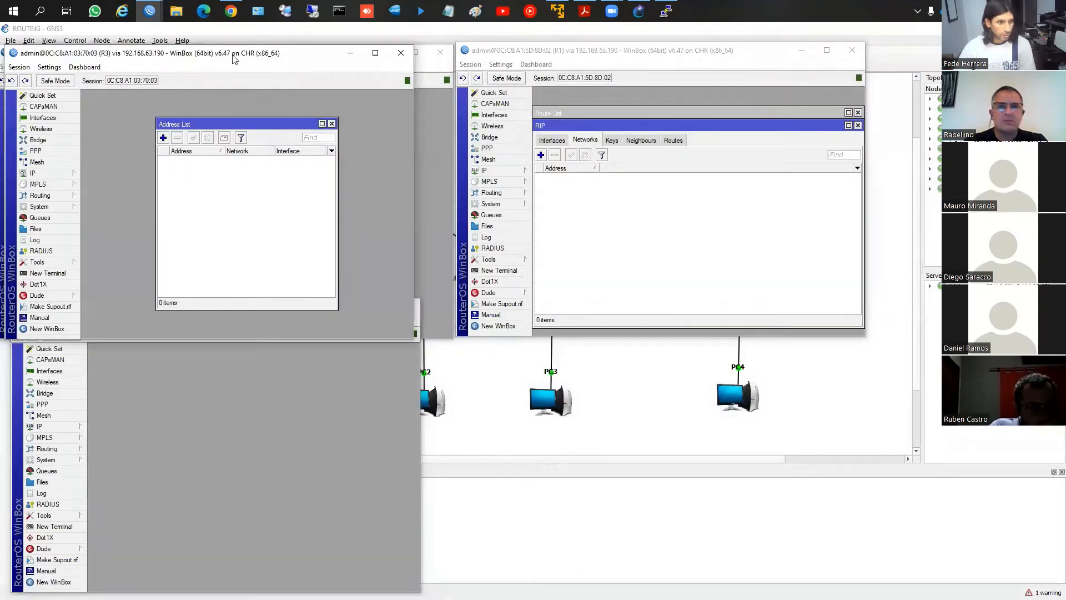
pyautogui.moveTo(233, 59); pyautogui.dragTo(716, 307)
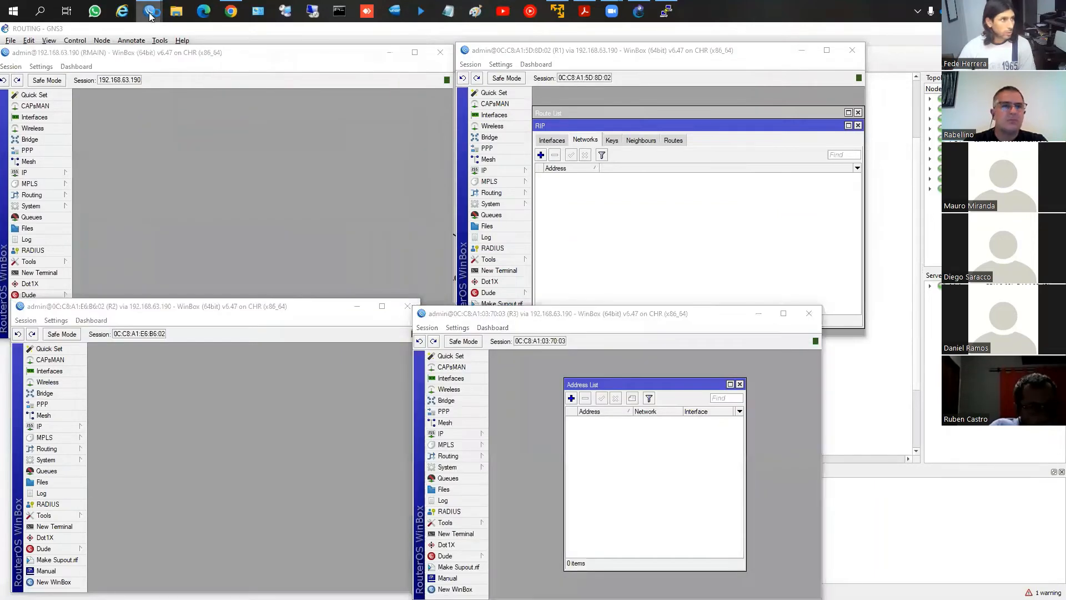
# Open a session to R4 from a new WinBox login through the RMAIN RoMON agent and place its window next to R3
pyautogui.click(149, 10)
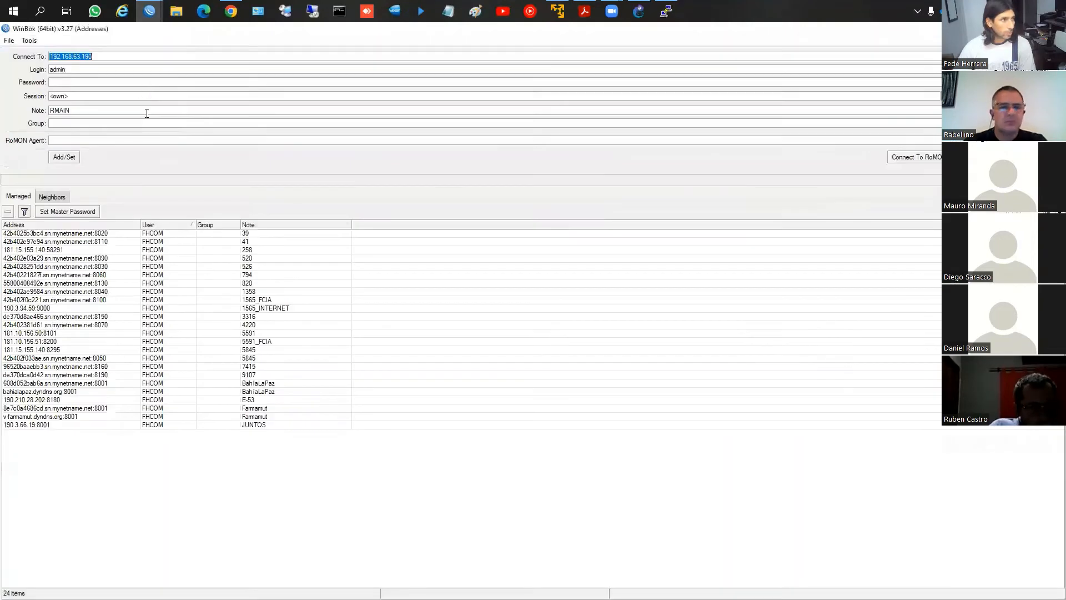
pyautogui.click(61, 198)
pyautogui.click(175, 243)
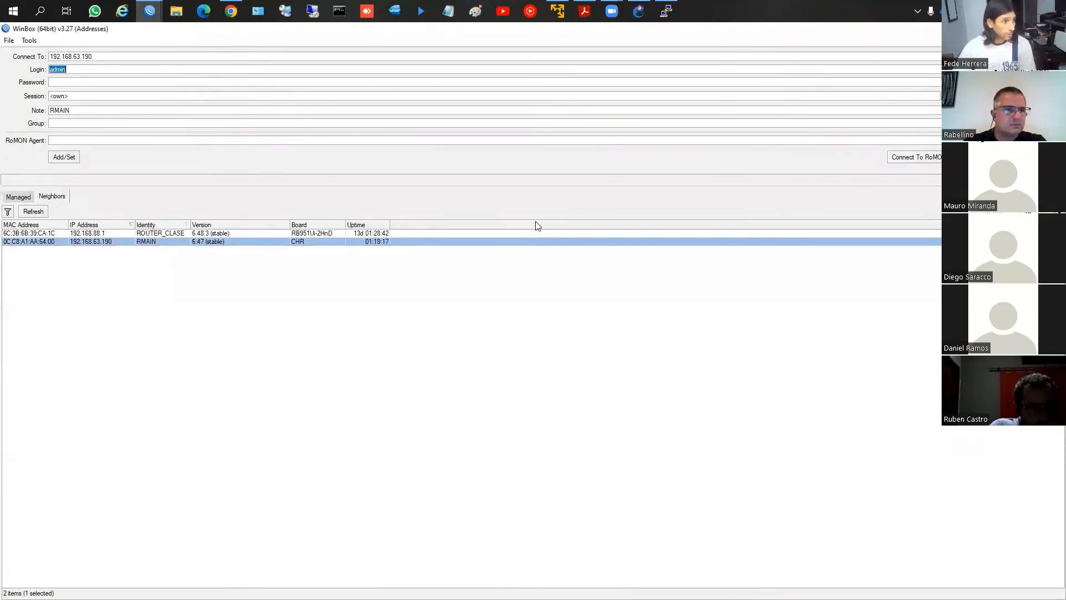
pyautogui.click(915, 158)
pyautogui.doubleClick(257, 258)
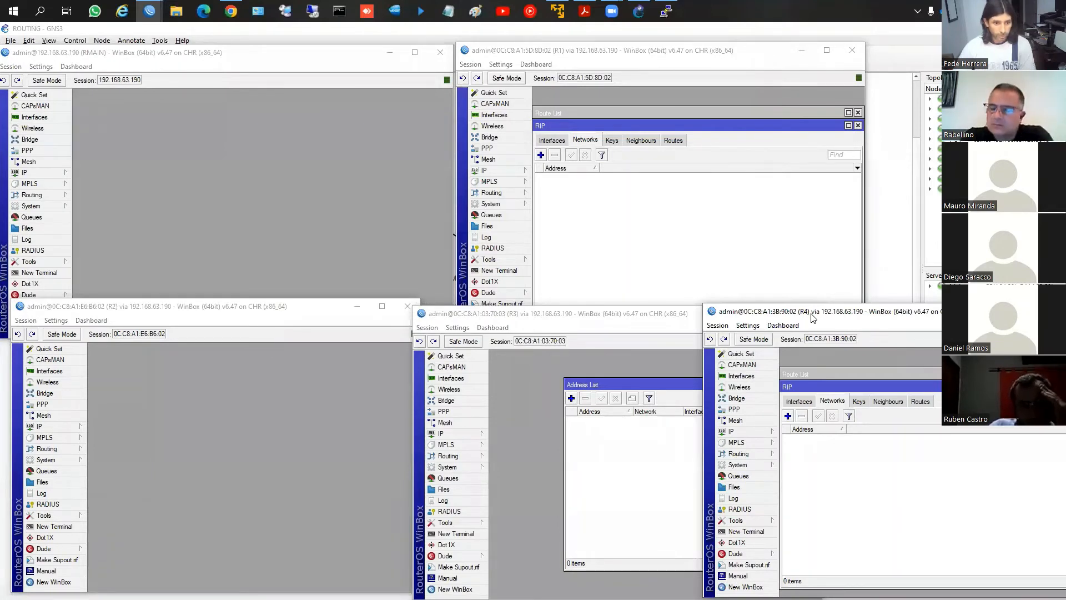
pyautogui.moveTo(812, 316); pyautogui.dragTo(741, 327)
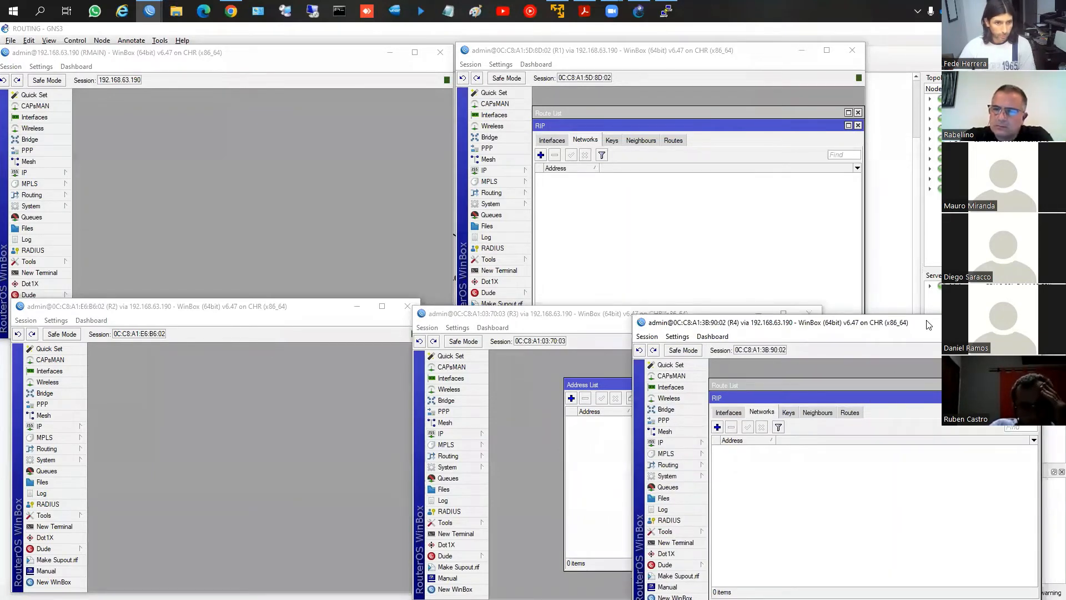
pyautogui.moveTo(928, 324); pyautogui.dragTo(901, 321)
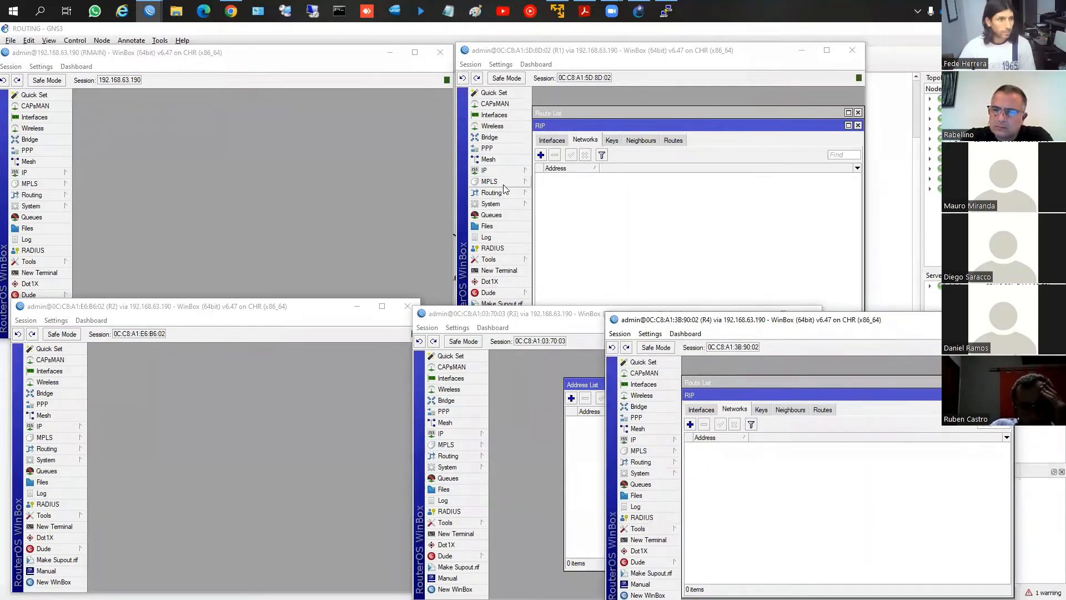
# Bring the GNS3 topology forward and place the RMAIN WinBox session beside the RMAIN router, keeping its links in view
pyautogui.click(220, 169)
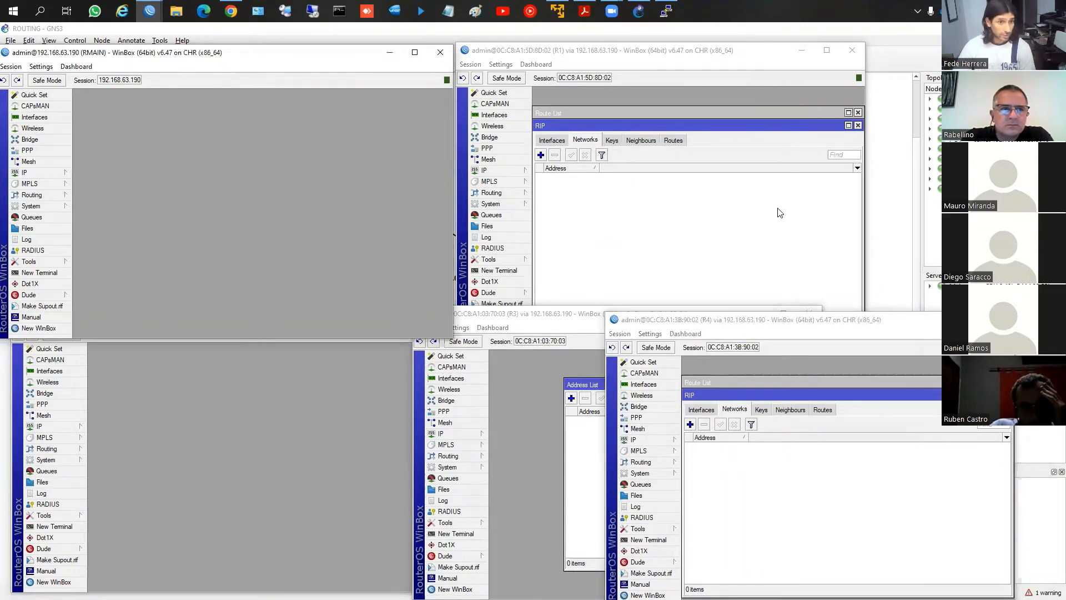
pyautogui.click(641, 19)
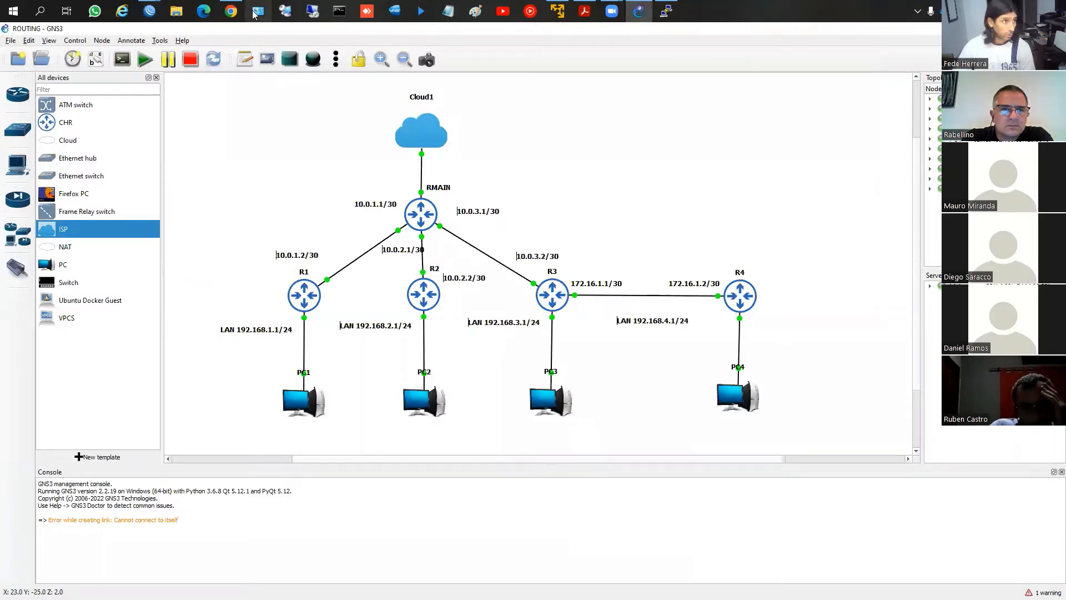
pyautogui.click(87, 59)
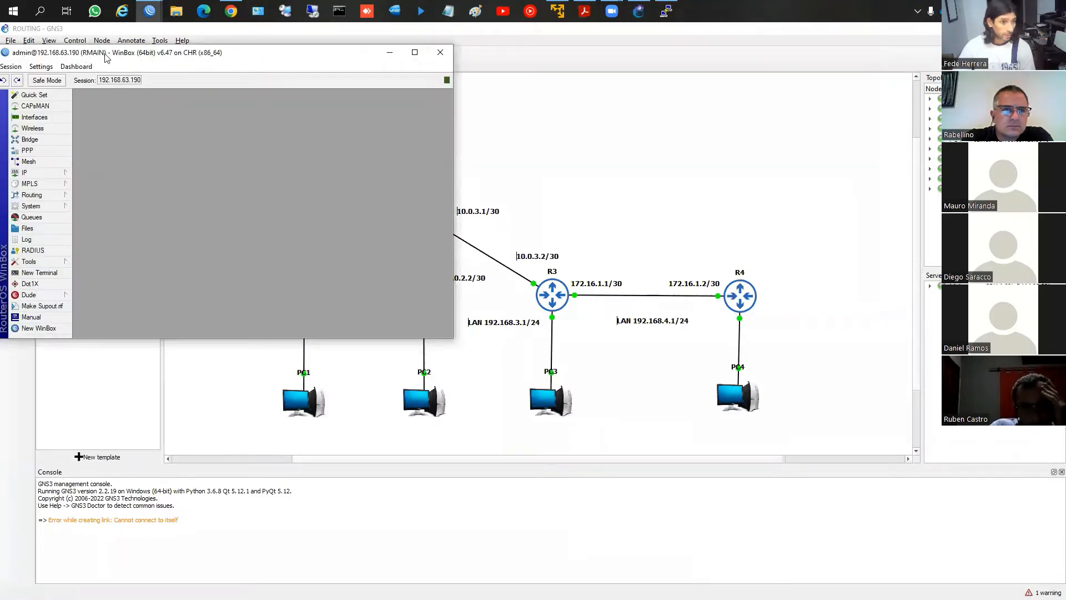
pyautogui.moveTo(107, 57); pyautogui.dragTo(644, 74)
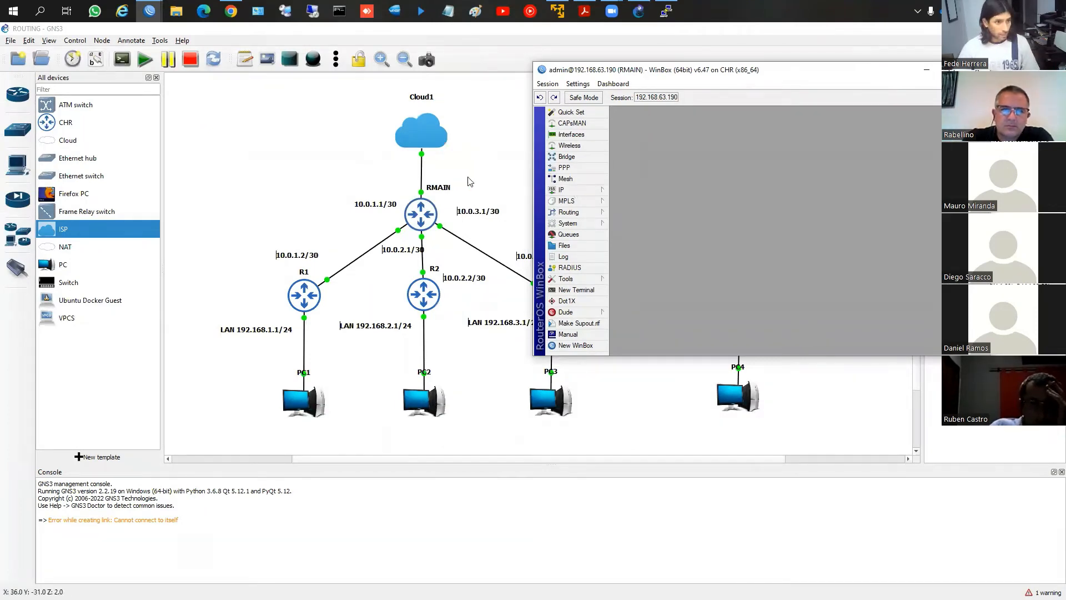
# Check the DHCP client entry for ether1 on RMAIN and close the DHCP client list
pyautogui.click(560, 189)
pyautogui.click(655, 234)
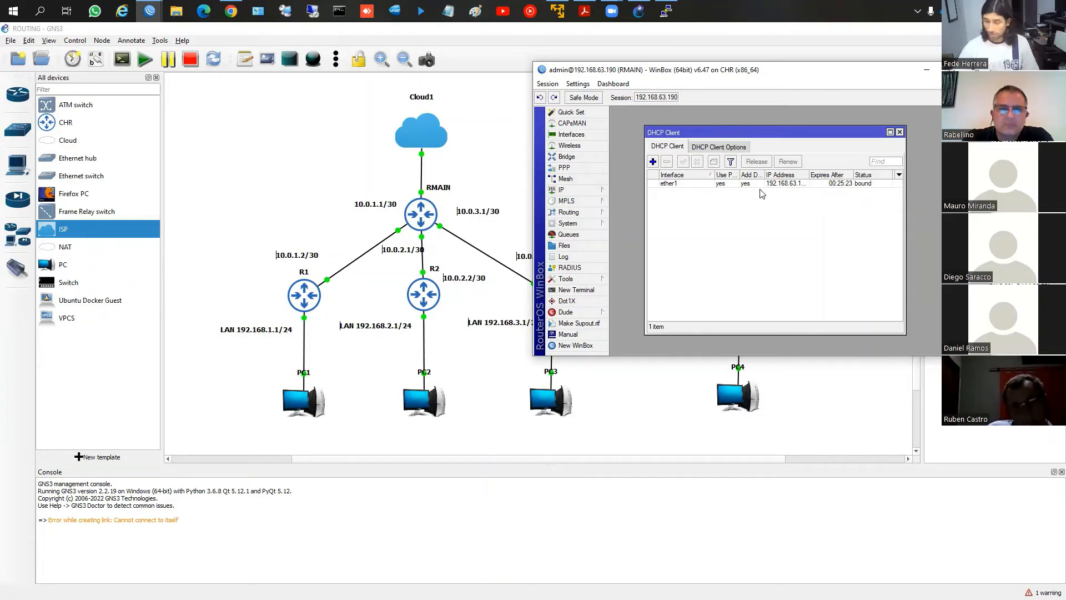
pyautogui.click(900, 132)
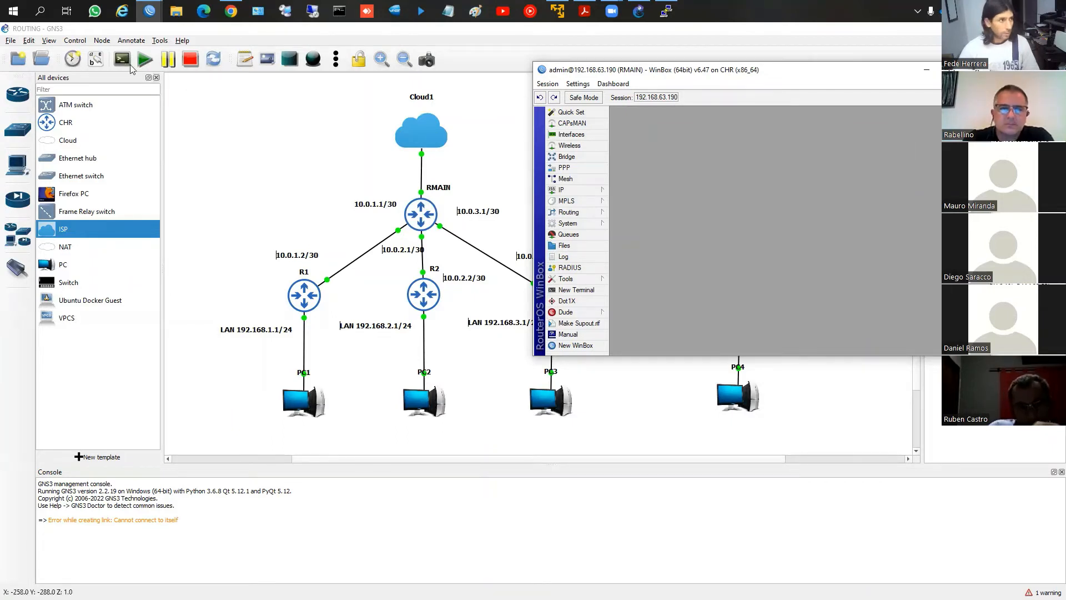
# Show the interface labels on the GNS3 topology and return to the RMAIN WinBox session
pyautogui.click(95, 60)
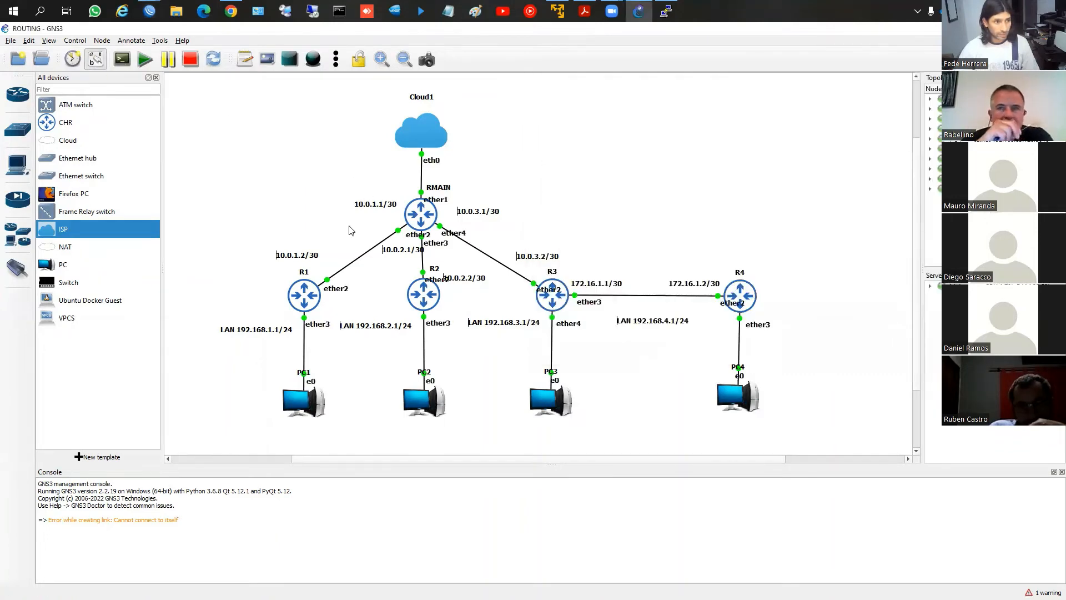
pyautogui.moveTo(149, 19)
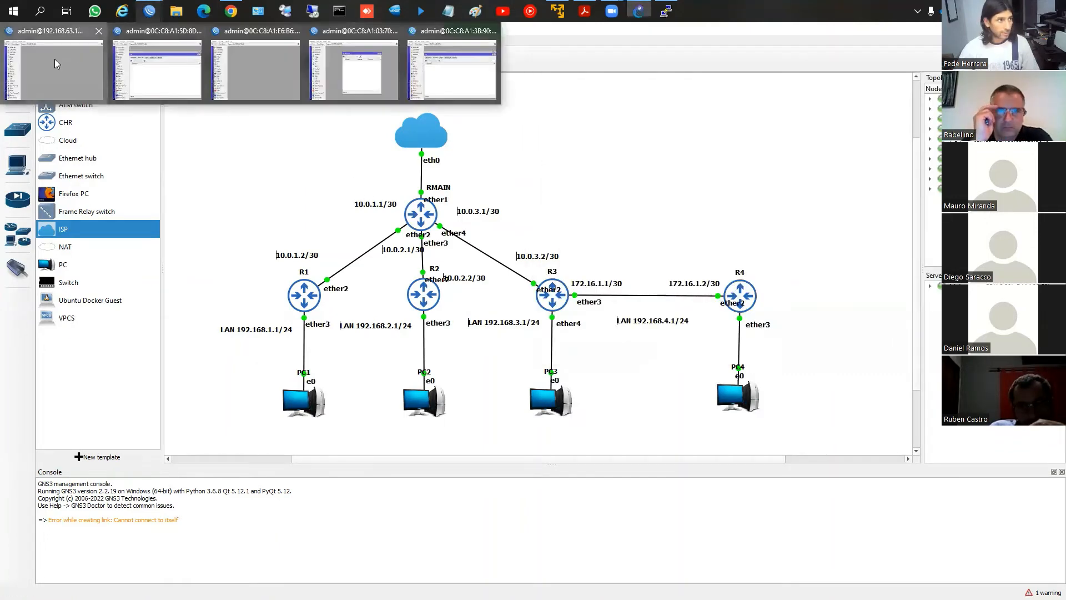
pyautogui.click(56, 61)
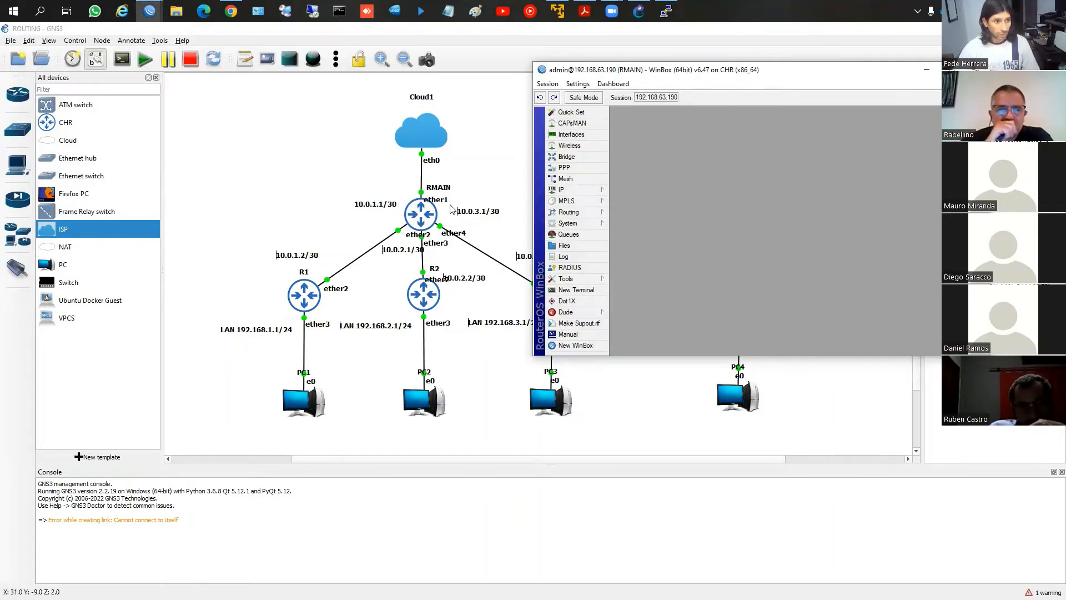
# Add the IP address 10.0.1.1/30 on interface ether2 of RMAIN and select the new entry in the address list
pyautogui.click(572, 190)
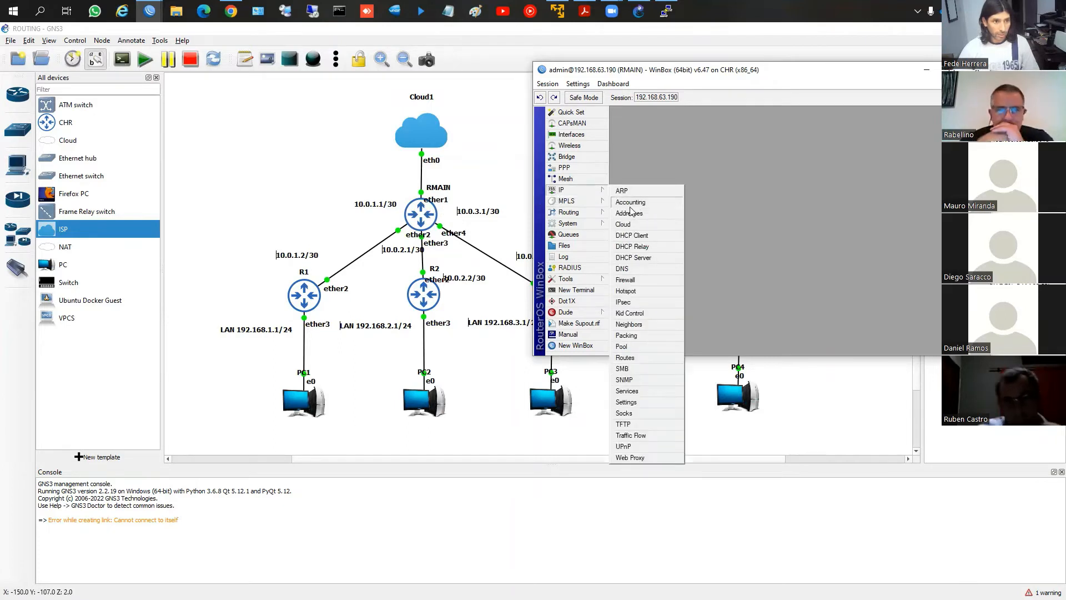
pyautogui.click(629, 213)
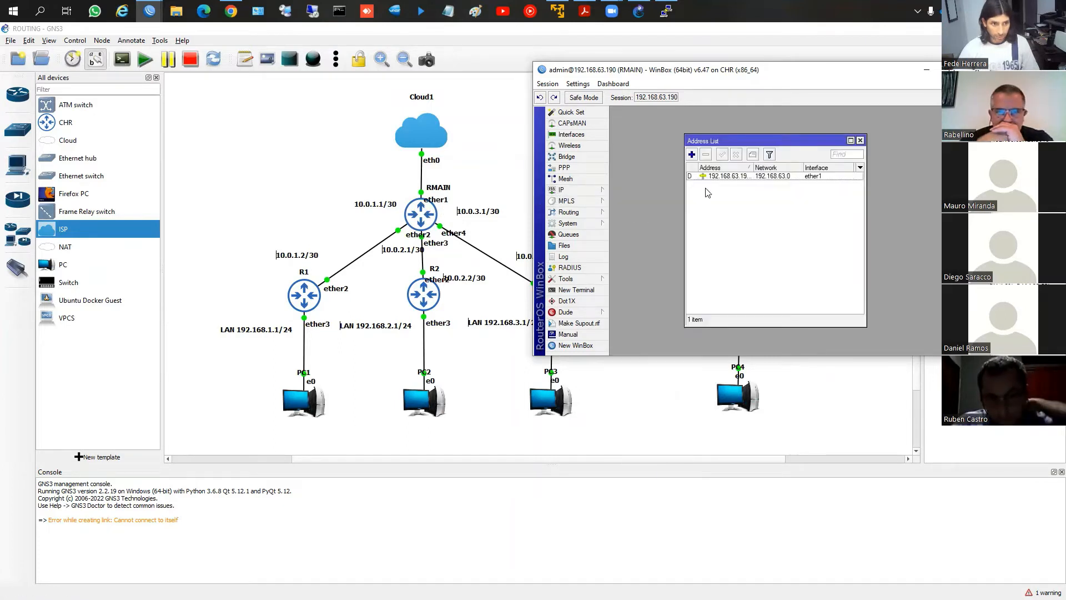
pyautogui.click(692, 155)
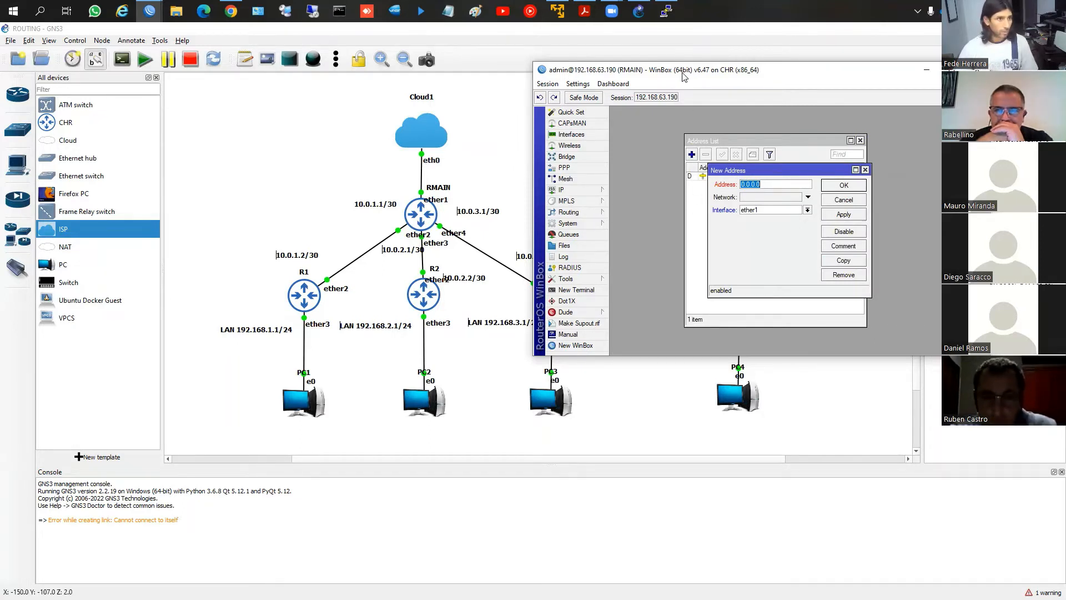
pyautogui.moveTo(683, 71); pyautogui.dragTo(629, 76)
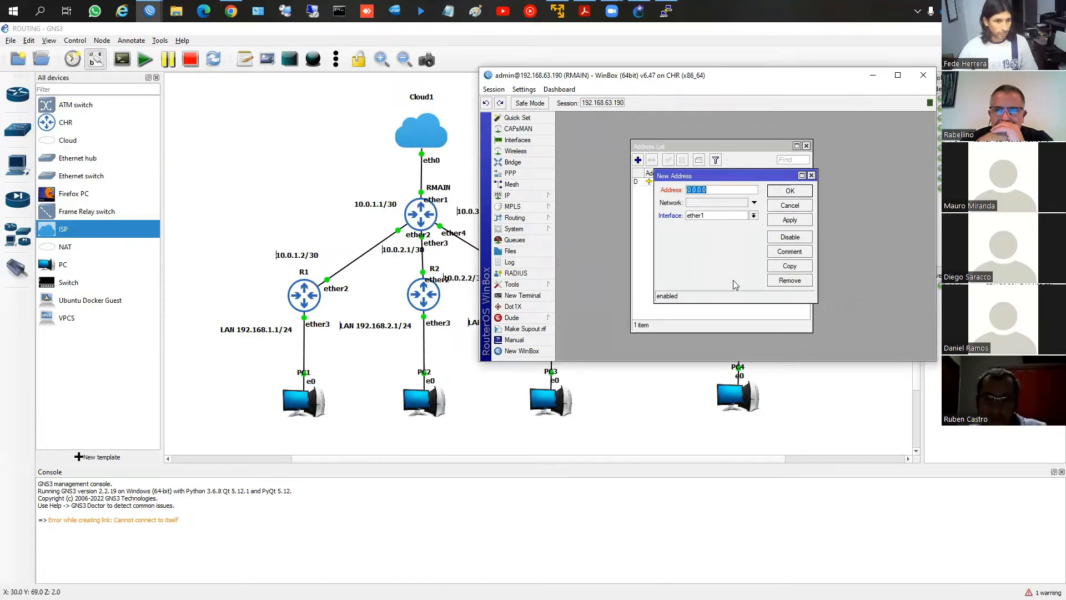
pyautogui.moveTo(677, 179); pyautogui.dragTo(606, 182)
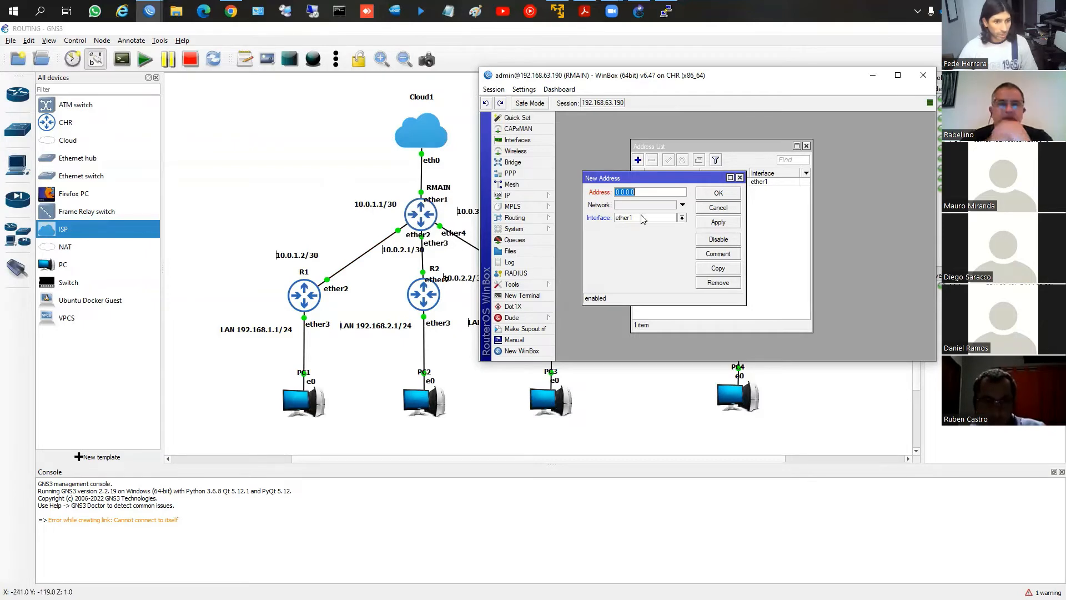
pyautogui.write('0')
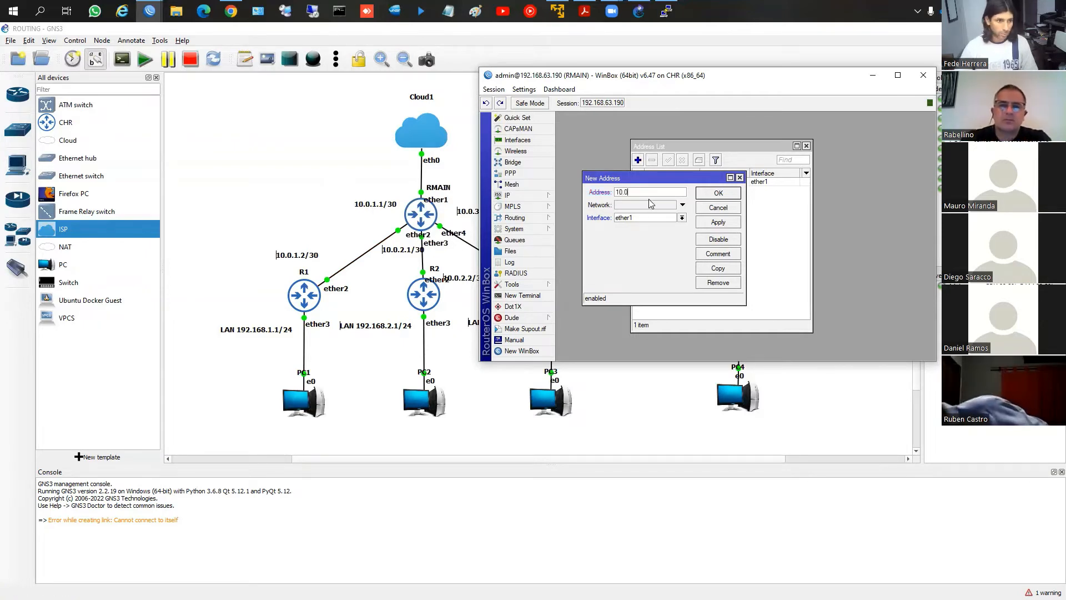
pyautogui.write('.1.1/')
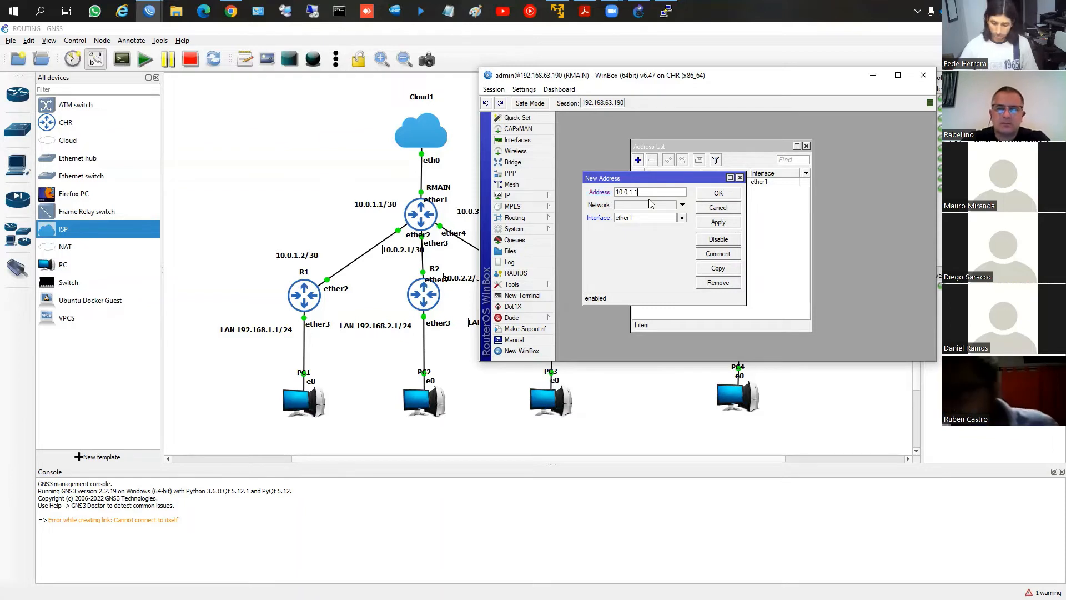
pyautogui.write('30')
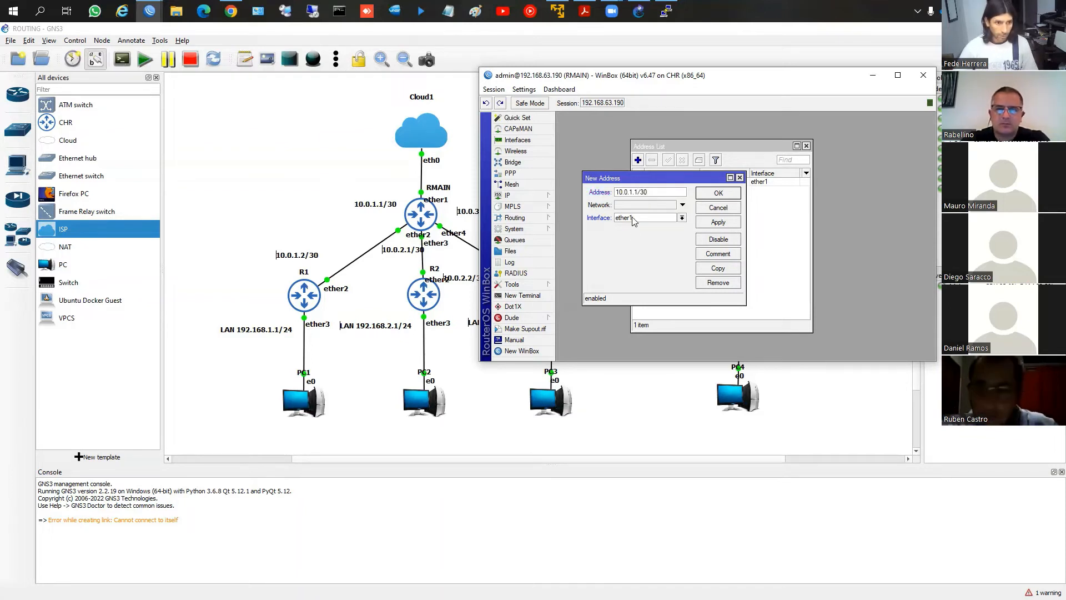
pyautogui.click(633, 218)
pyautogui.click(623, 234)
pyautogui.click(721, 193)
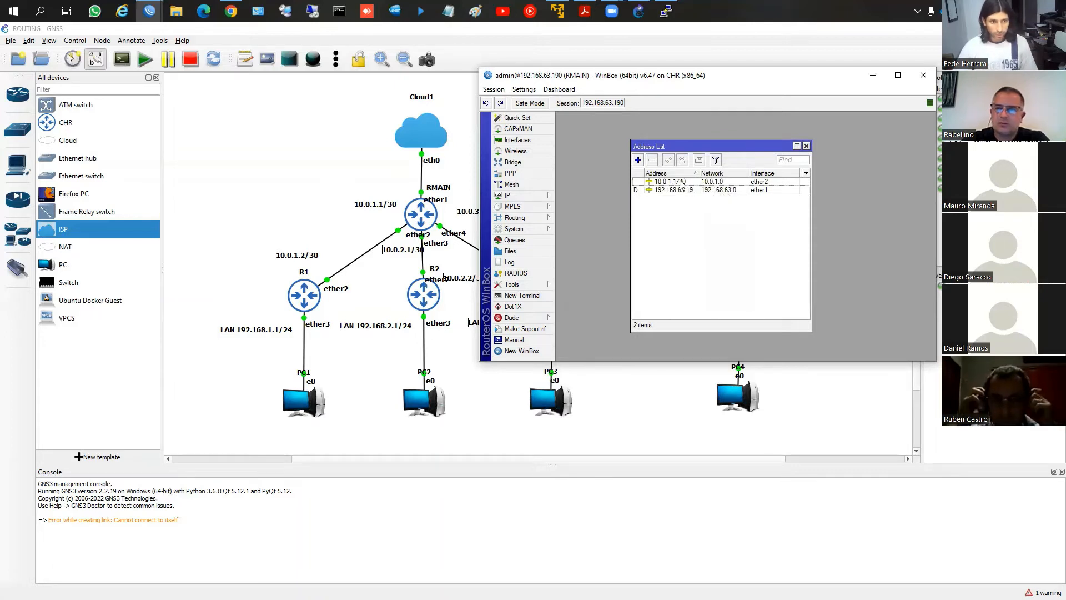
pyautogui.click(679, 182)
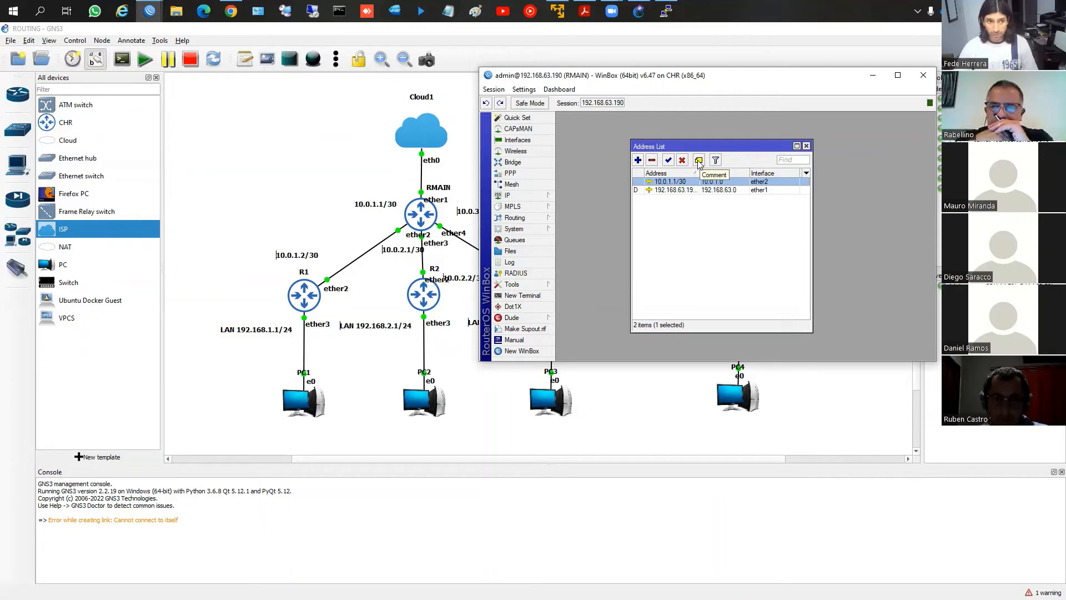
# Add the comment "Hacia R1" to the 10.0.1.1/30 address entry on RMAIN
pyautogui.click(698, 161)
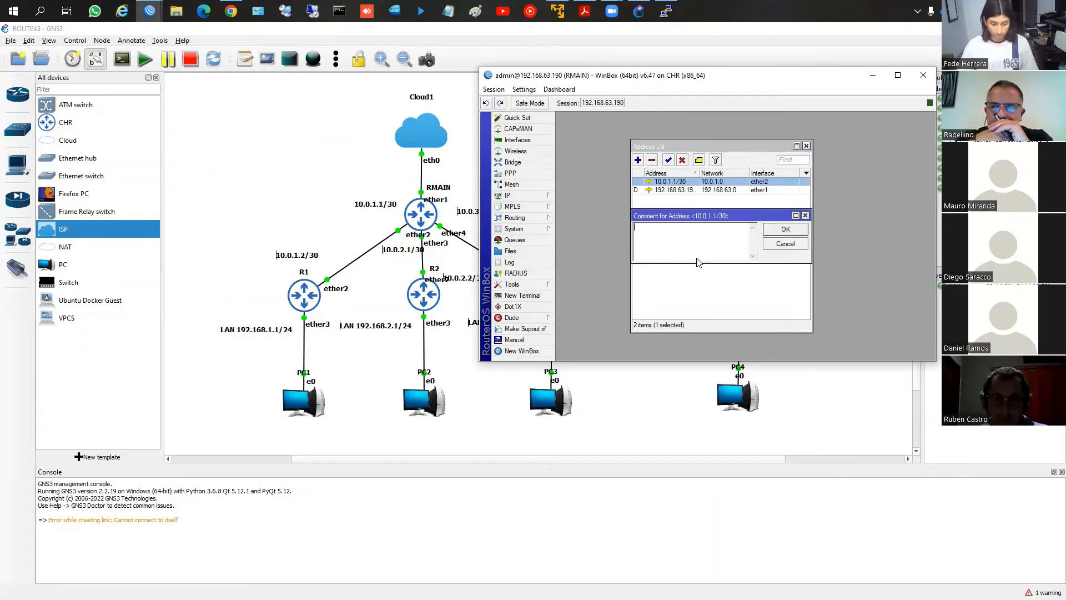
pyautogui.write('Hacia')
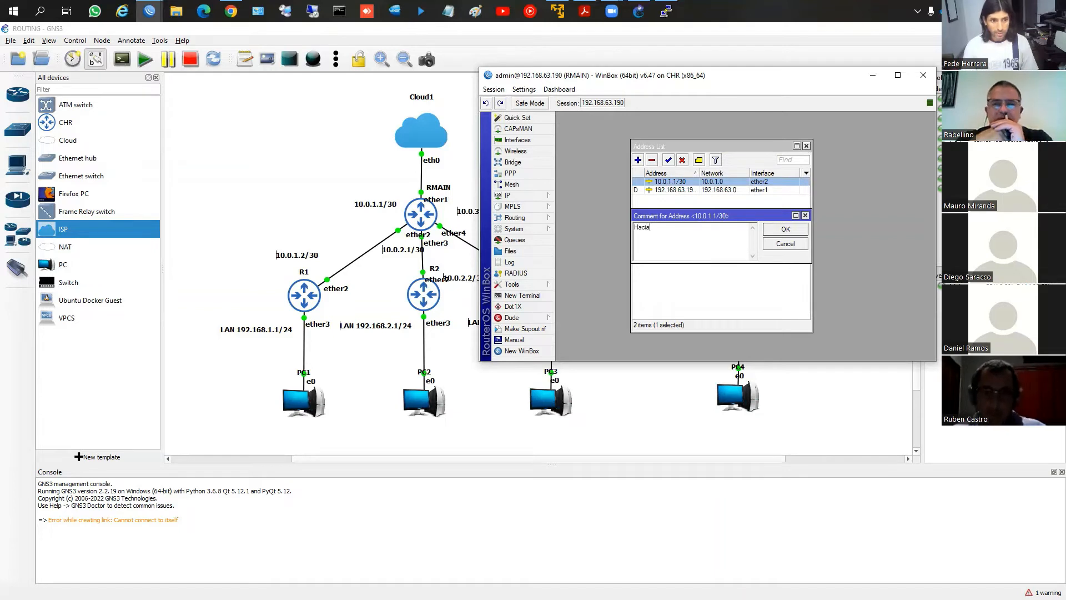
pyautogui.write(' R1')
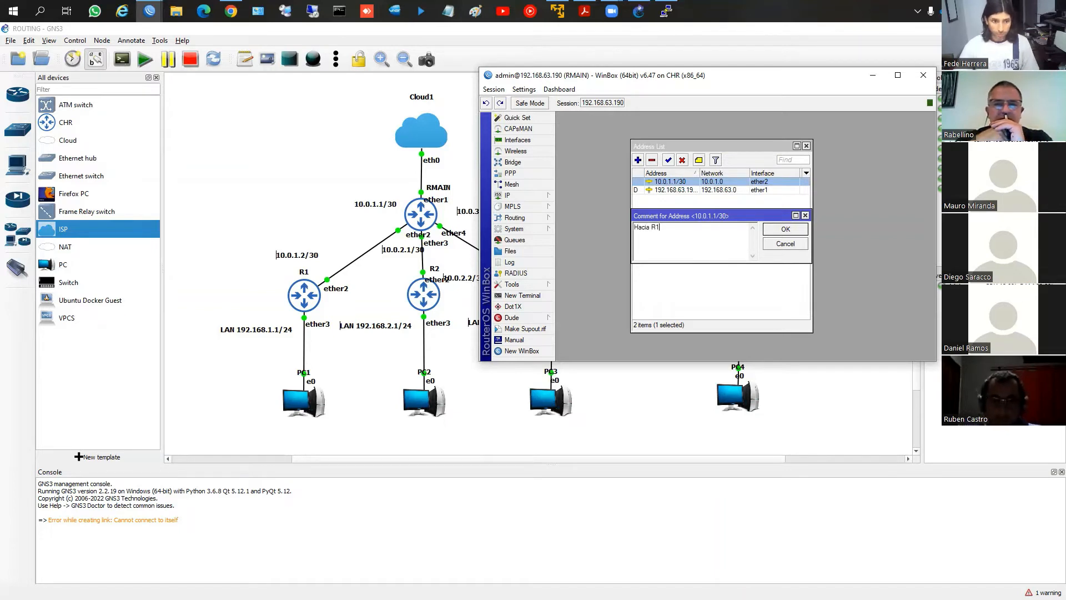
pyautogui.click(785, 230)
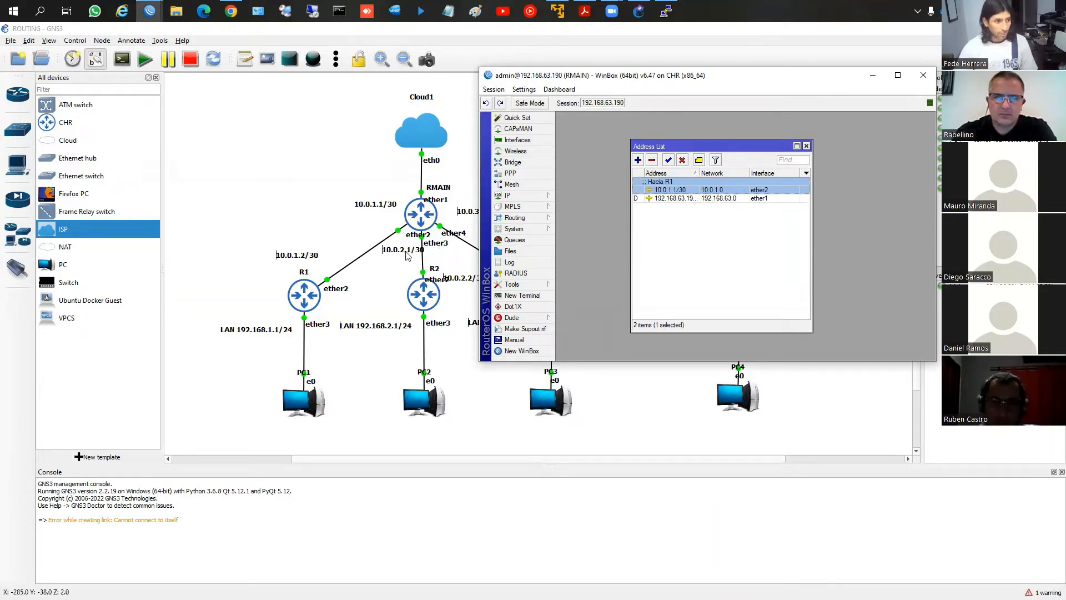
# Add the IP address 10.0.2.1/30 on interface ether3 of RMAIN
pyautogui.click(638, 160)
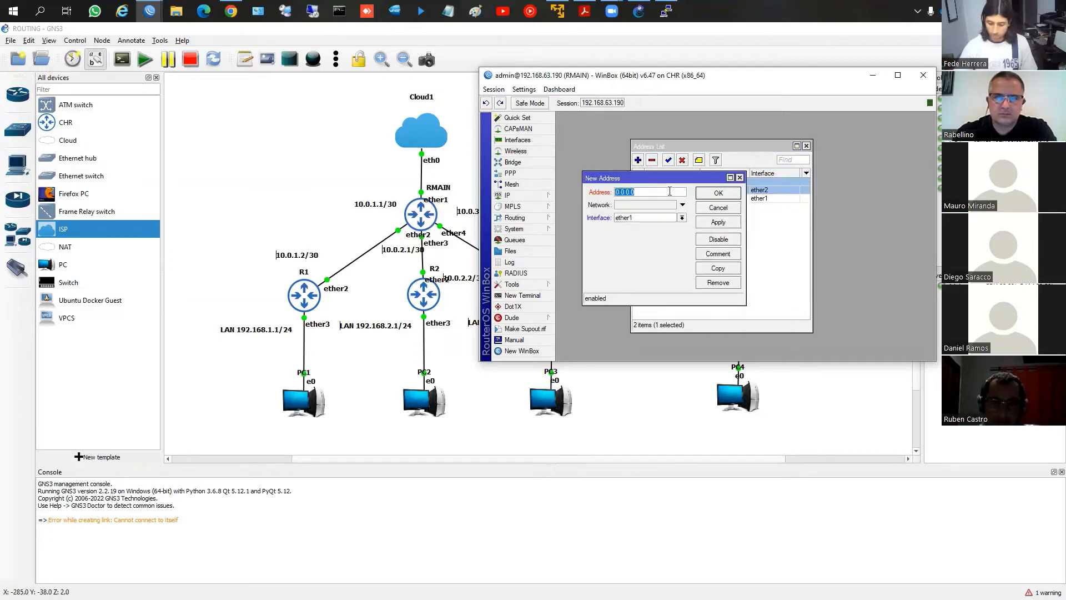
pyautogui.write('10.')
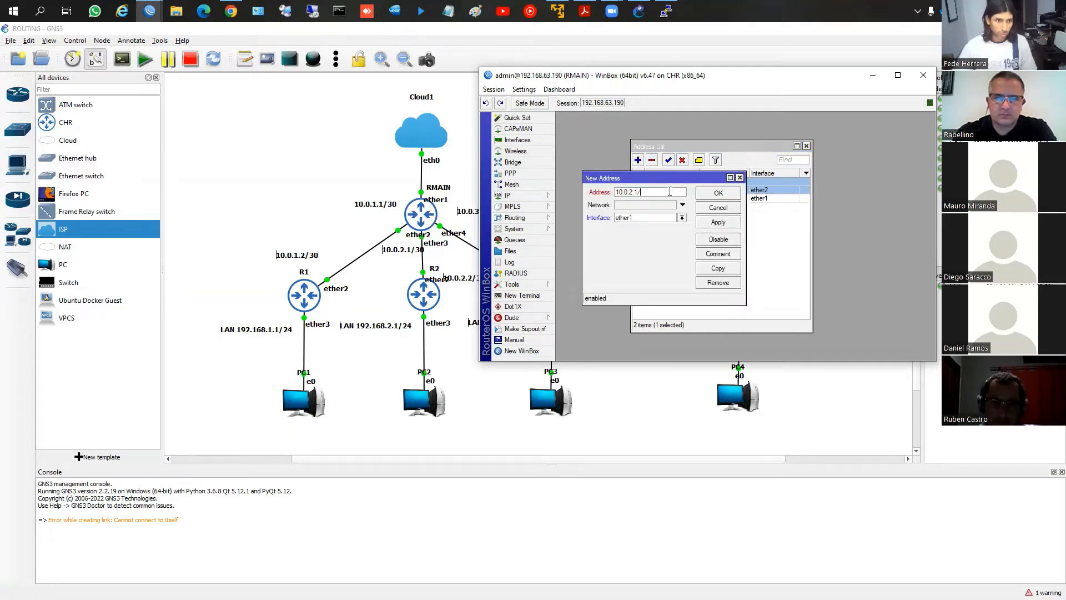
pyautogui.click(647, 219)
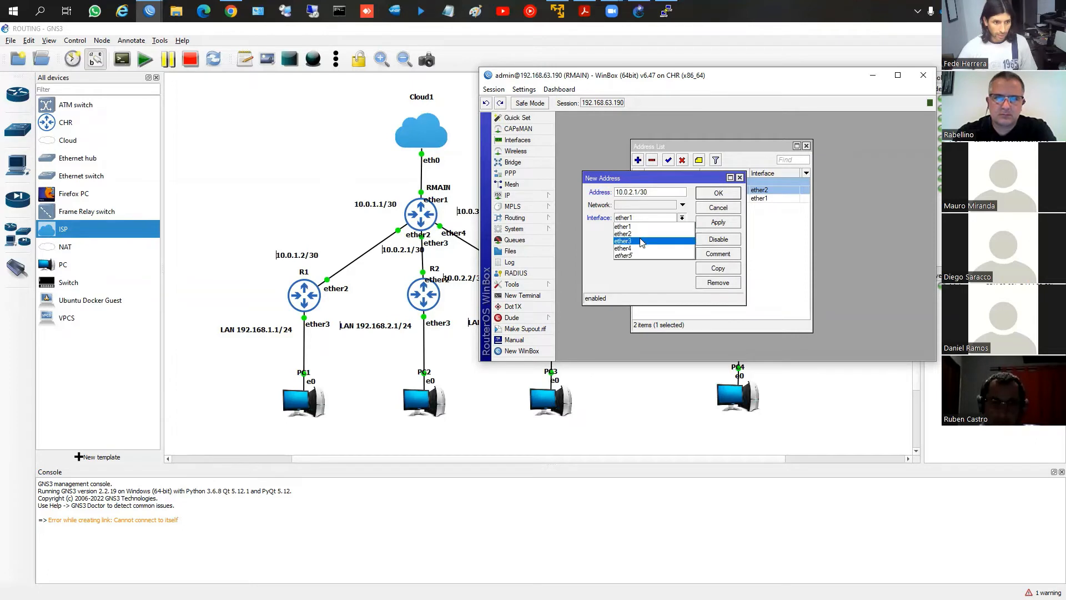
pyautogui.click(637, 241)
pyautogui.click(718, 193)
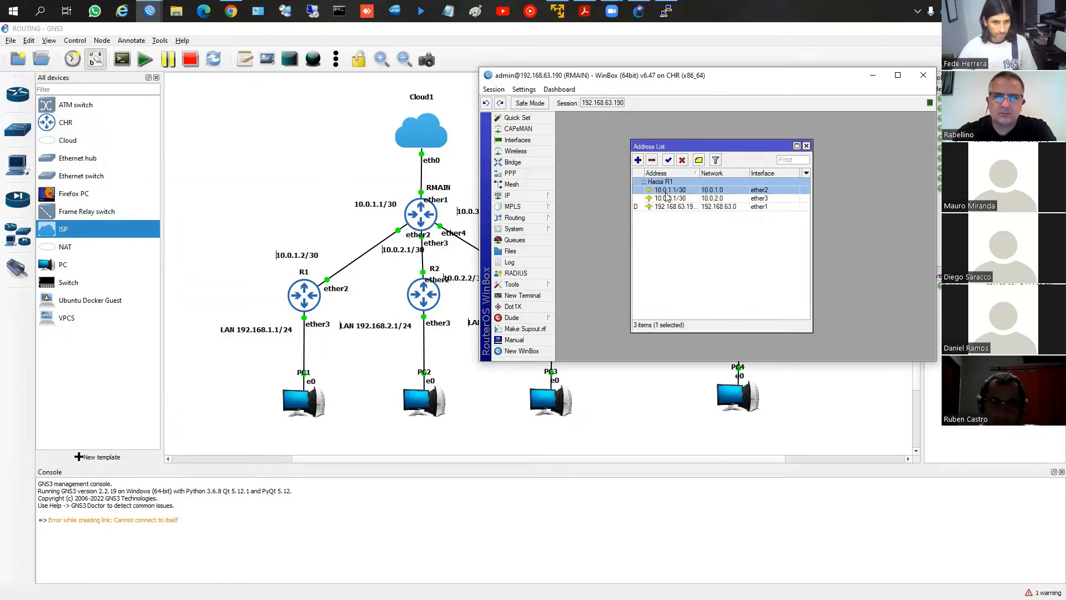
# Add the IP address 10.0.3.1/30 on interface ether4 of RMAIN
pyautogui.click(637, 160)
pyautogui.write('1')
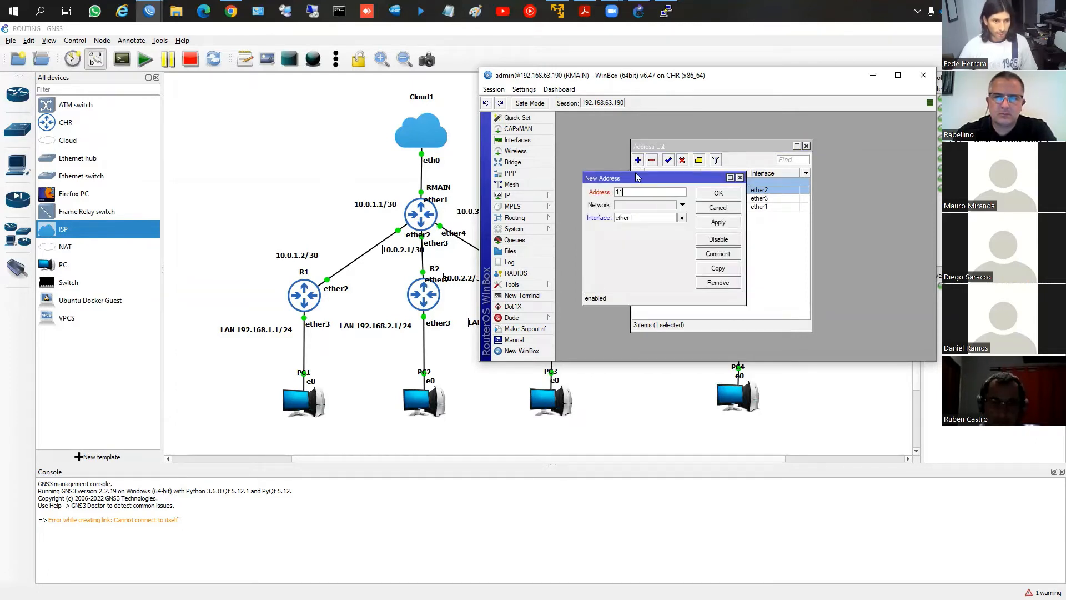
pyautogui.write('0.0.3.1')
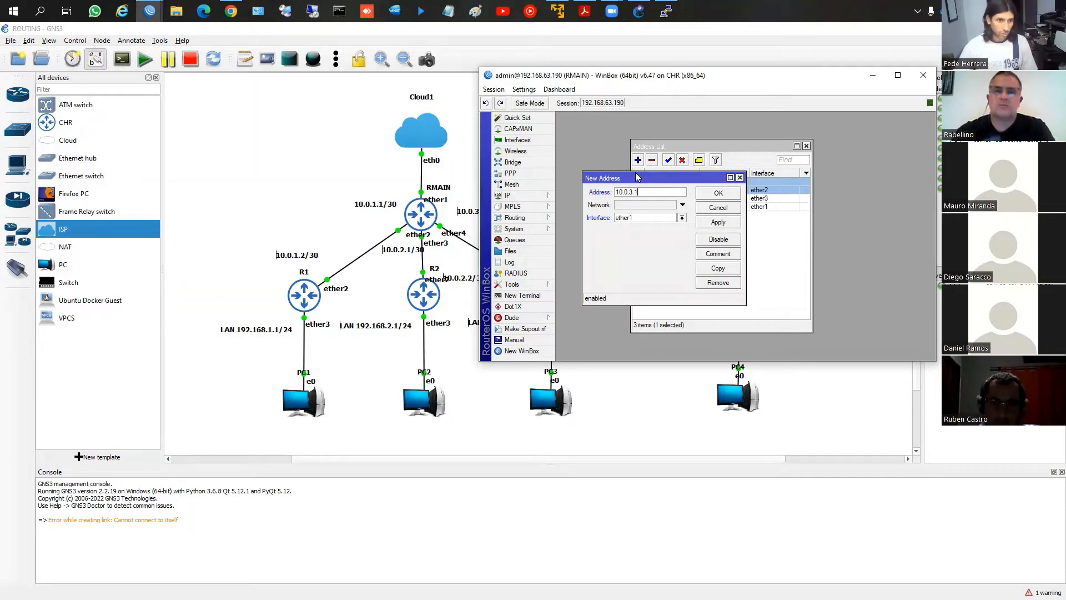
pyautogui.write('/')
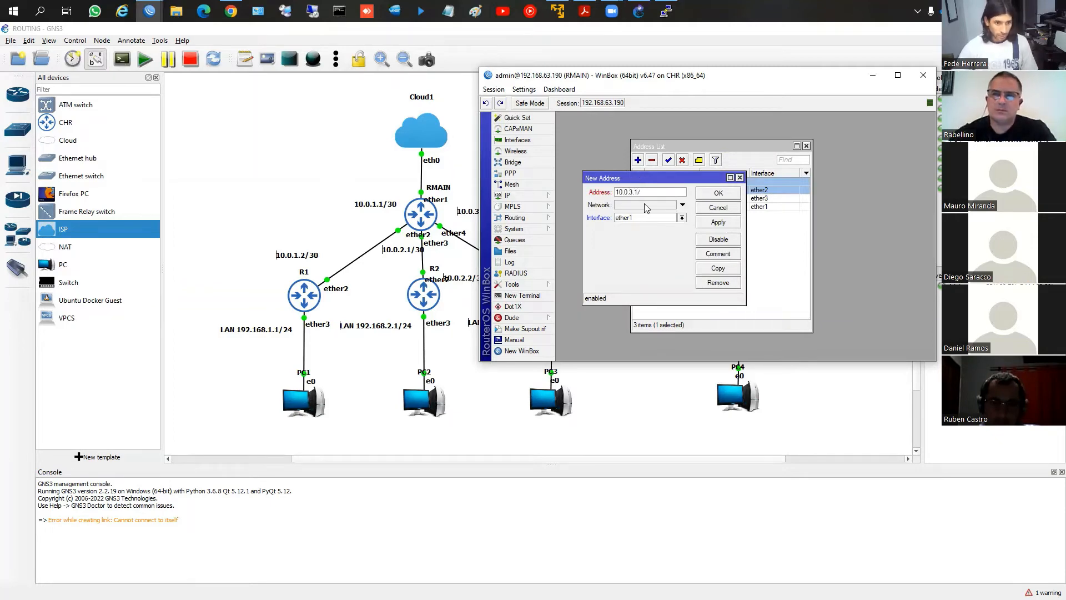
pyautogui.write('30')
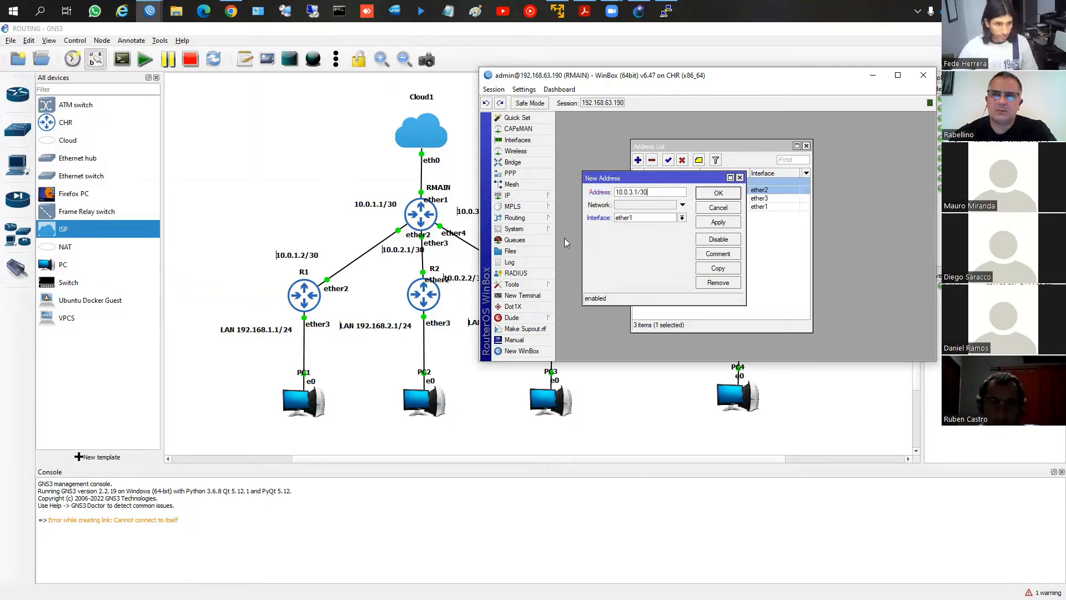
pyautogui.click(644, 218)
pyautogui.click(630, 248)
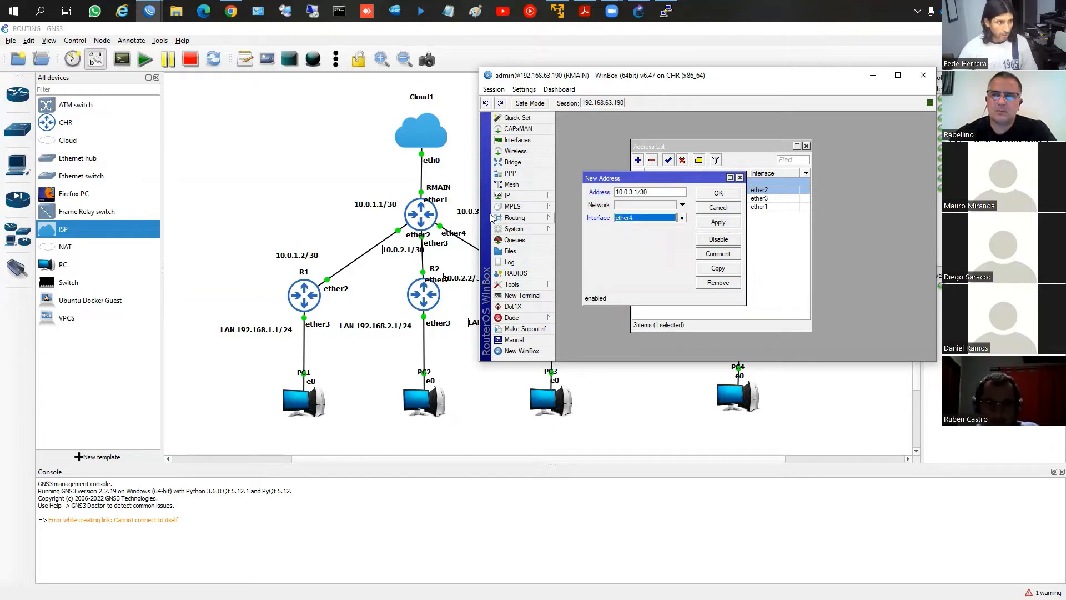
pyautogui.click(717, 194)
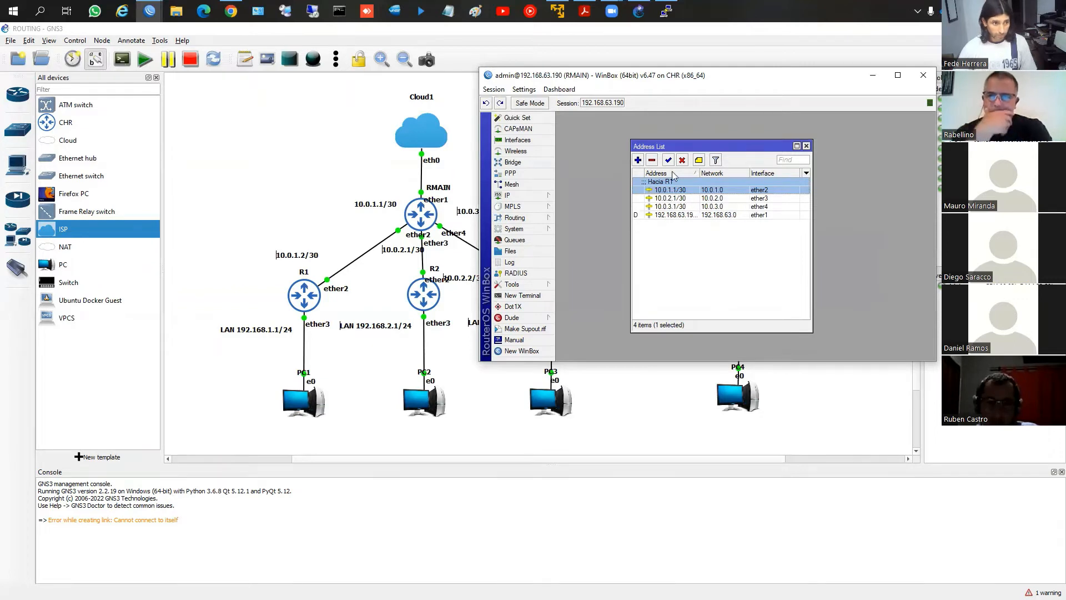
# Move RMAIN's address list aside, then examine its route list and select the default route 0.0.0.0/0
pyautogui.moveTo(677, 150); pyautogui.dragTo(753, 142)
pyautogui.click(516, 195)
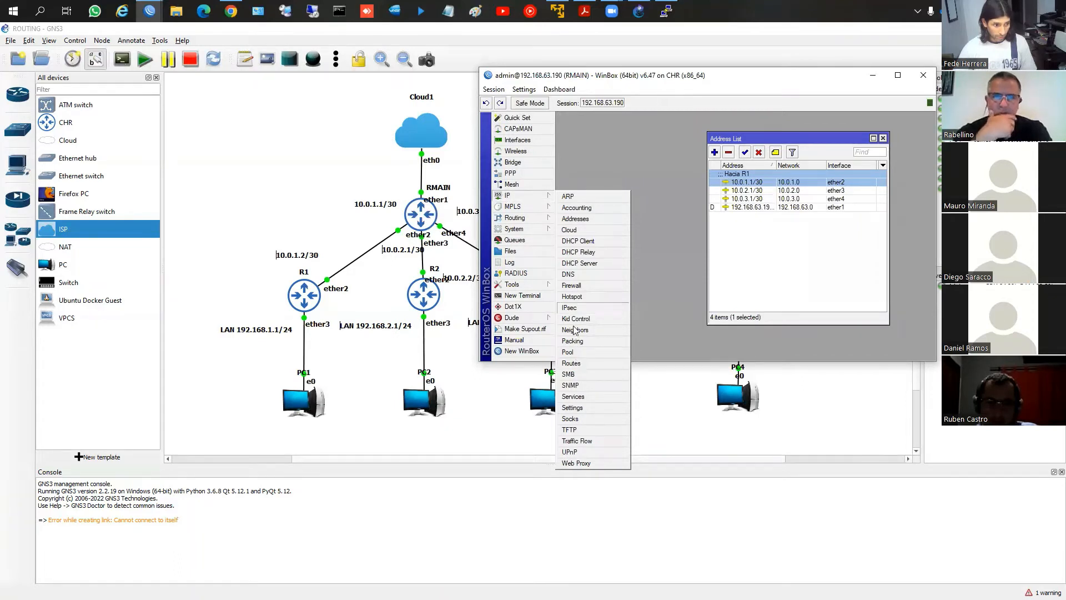
pyautogui.click(572, 363)
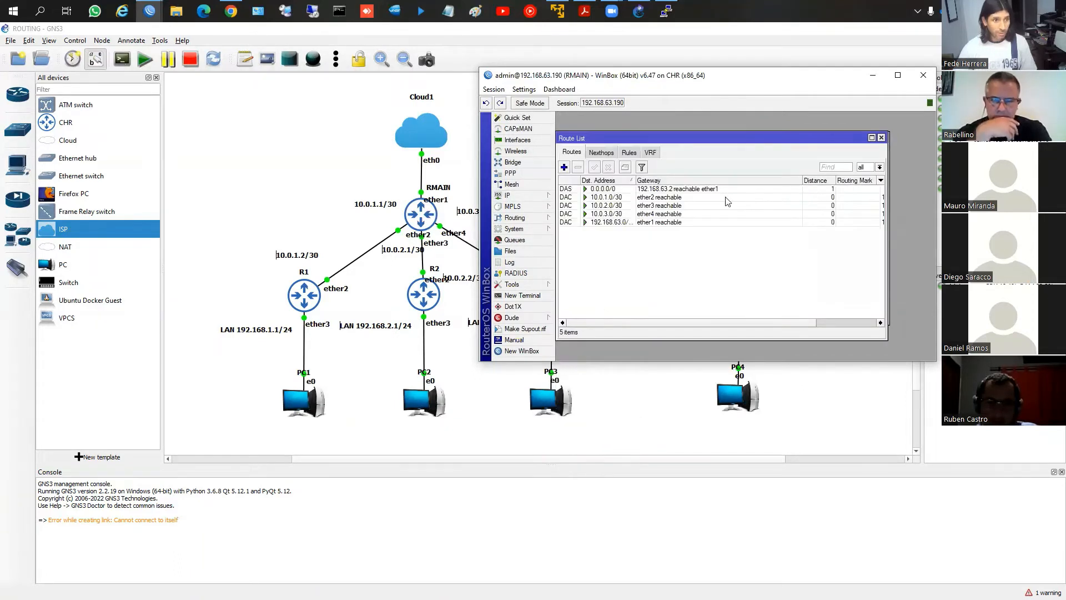
pyautogui.click(604, 190)
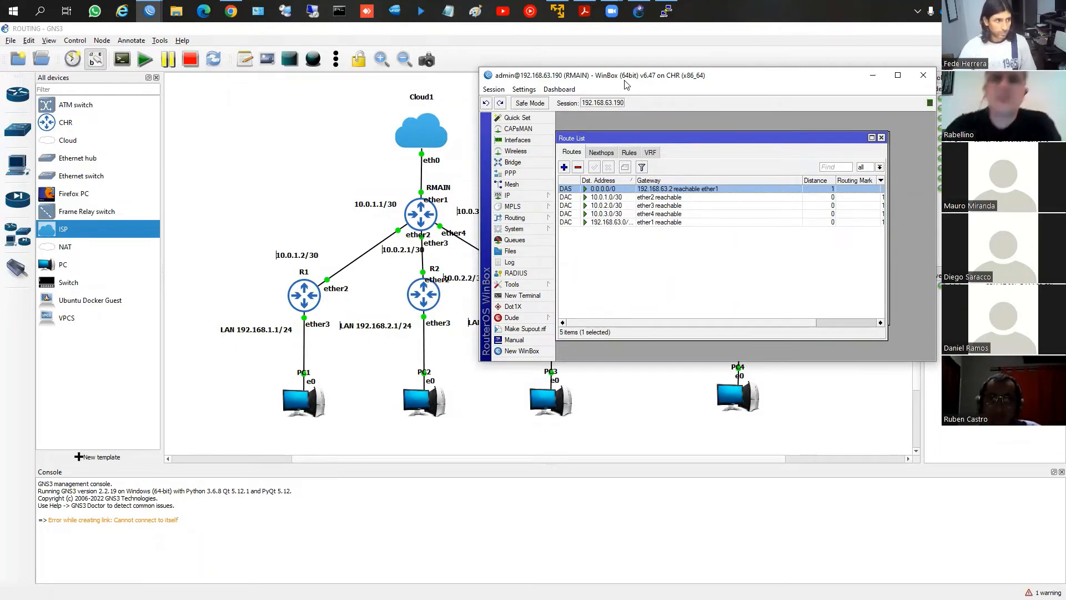
# Move the RMAIN session aside, switch to the R1 WinBox session and close its RIP and route list windows
pyautogui.moveTo(825, 77); pyautogui.dragTo(344, 47)
pyautogui.moveTo(149, 11)
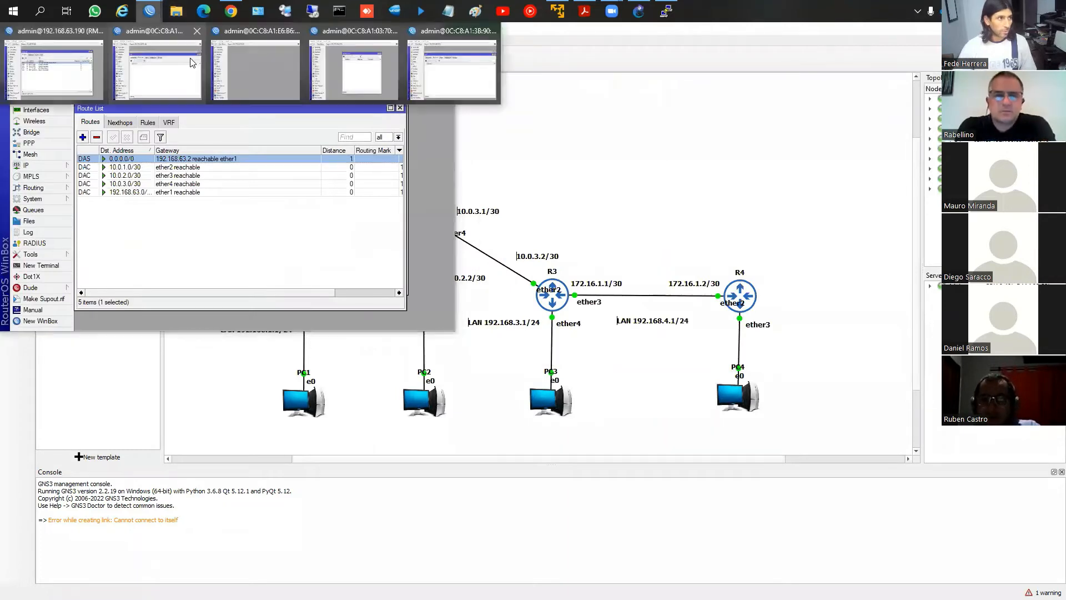
pyautogui.click(190, 62)
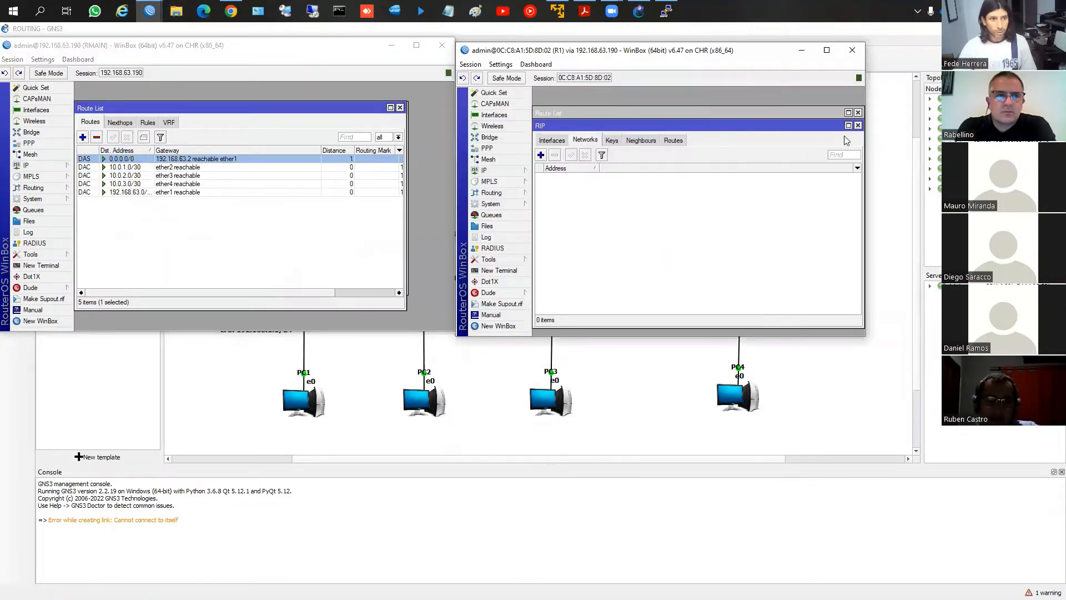
pyautogui.click(858, 125)
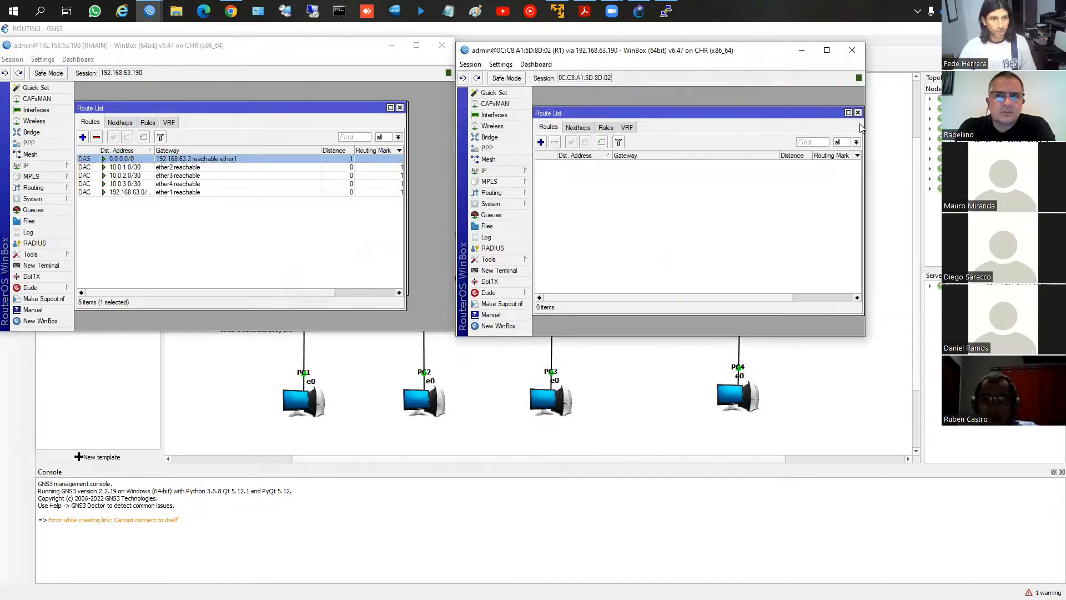
pyautogui.click(858, 112)
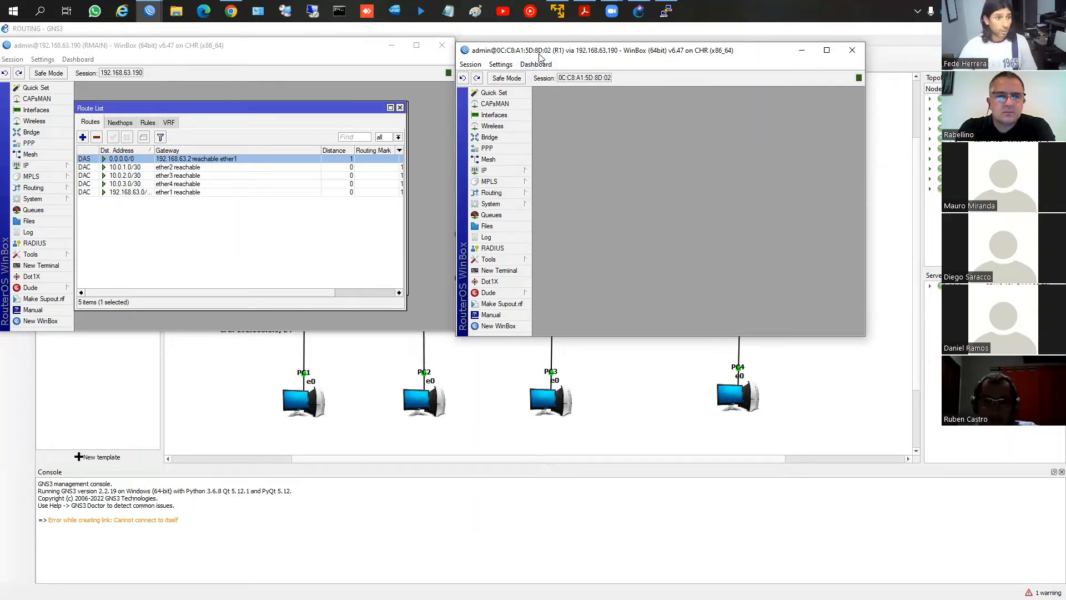
# Bring the GNS3 topology forward and place the R1 WinBox session over it, keeping R1 and its links in view
pyautogui.click(387, 379)
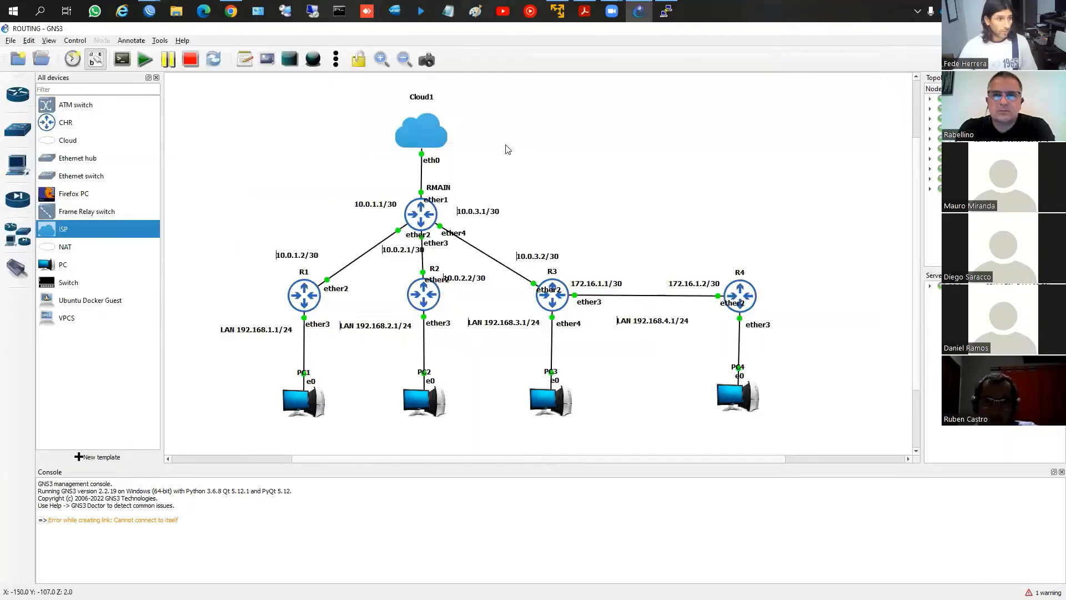
pyautogui.click(150, 11)
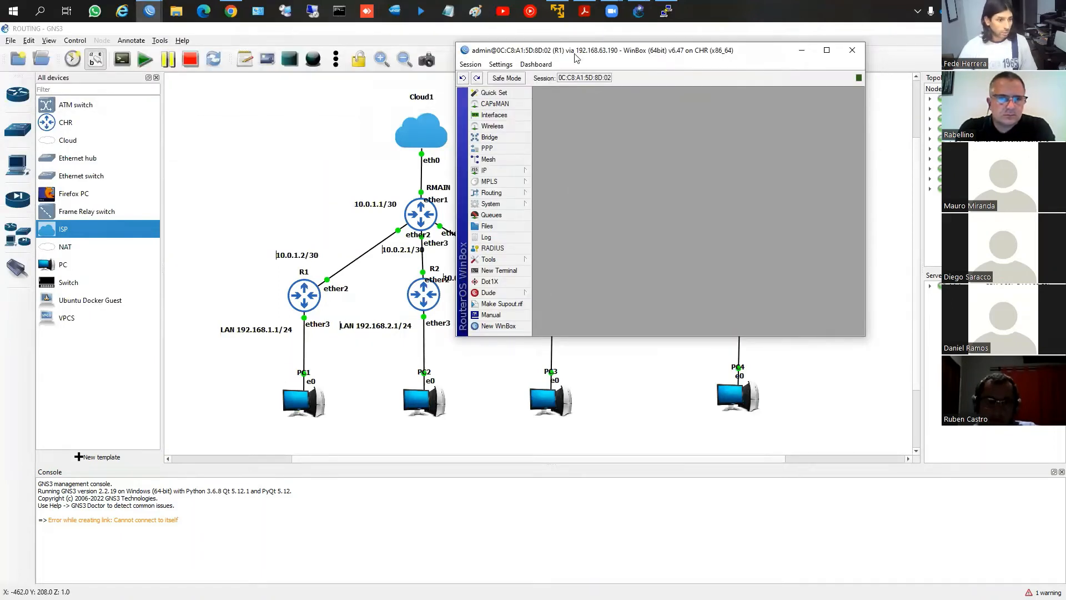
pyautogui.moveTo(574, 54); pyautogui.dragTo(574, 186)
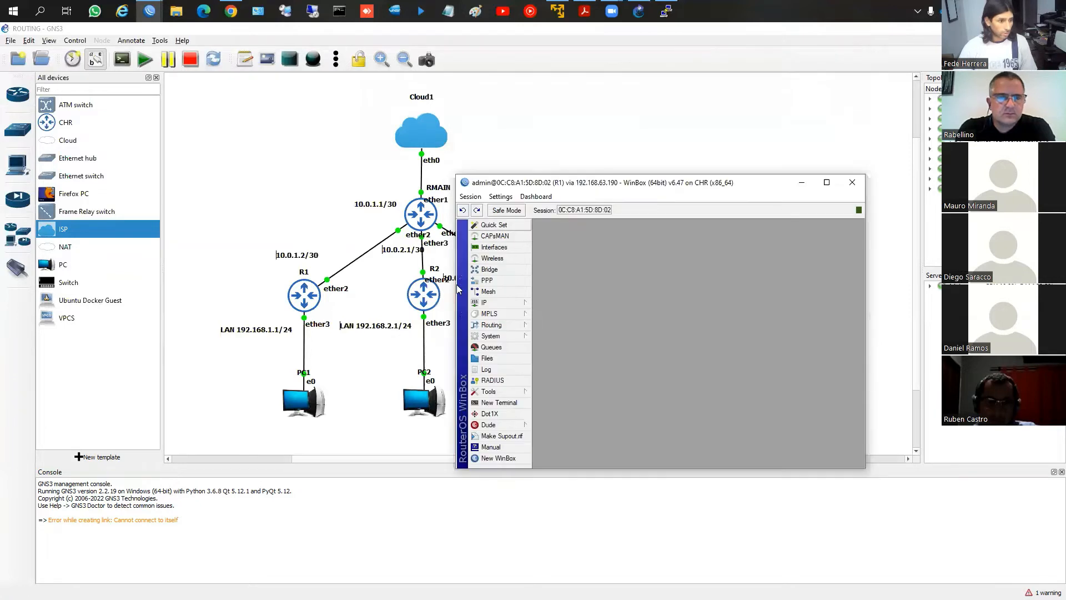
# Open the IP address list on R1 and add the address 10.0.1.2/30 on interface ether2
pyautogui.click(520, 306)
pyautogui.click(553, 326)
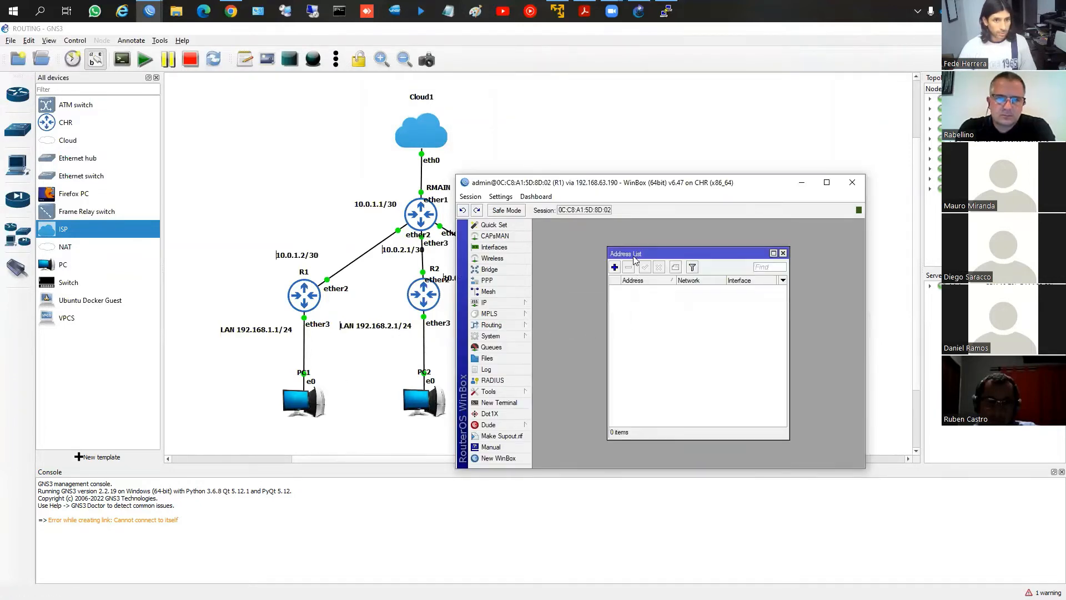
pyautogui.moveTo(634, 258); pyautogui.dragTo(595, 258)
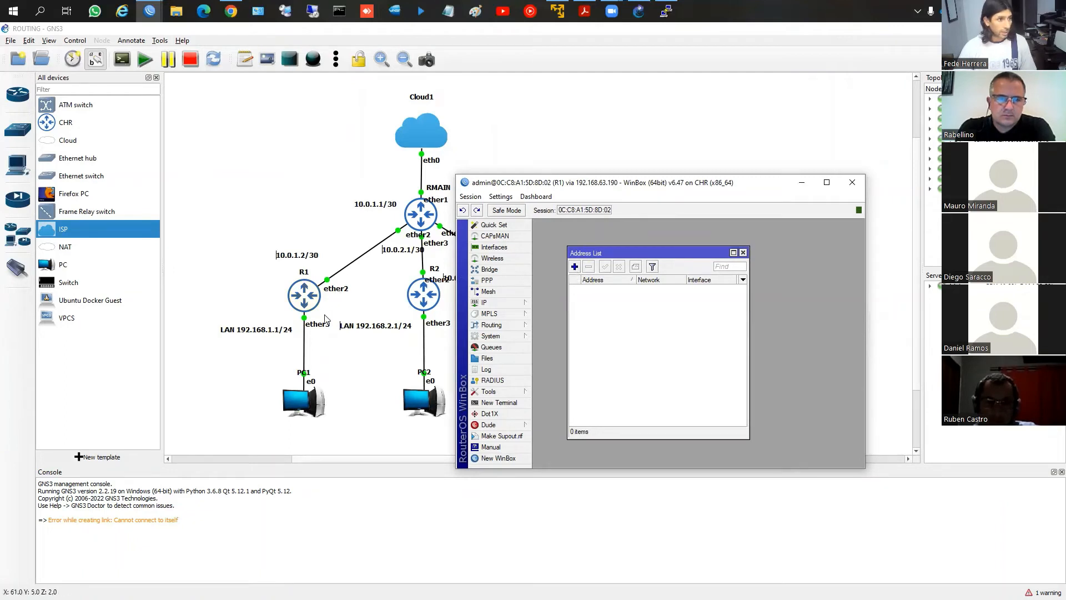
pyautogui.click(575, 267)
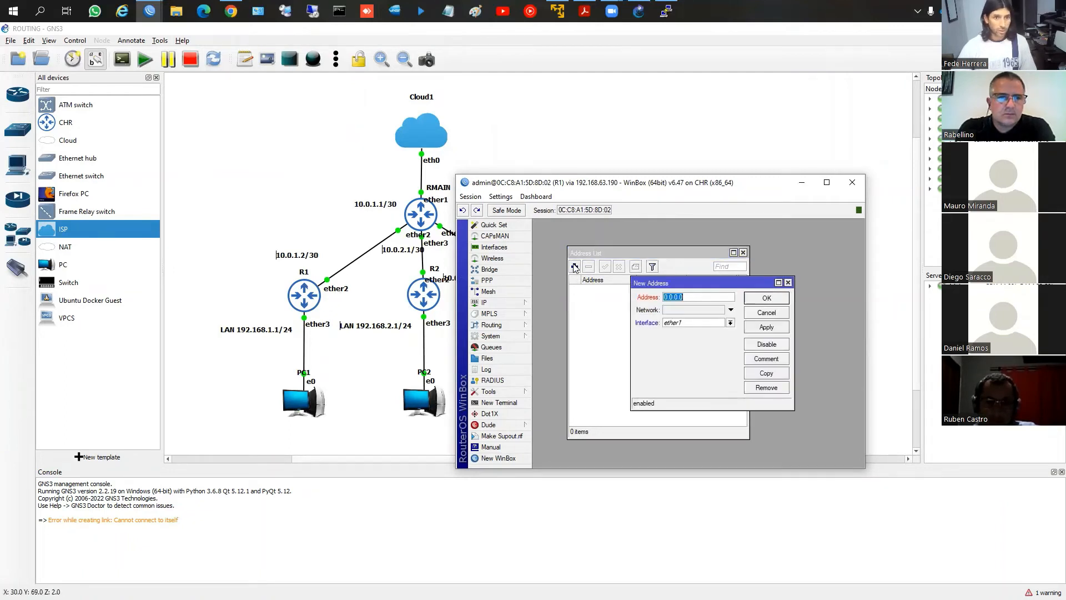
pyautogui.write('10.0.')
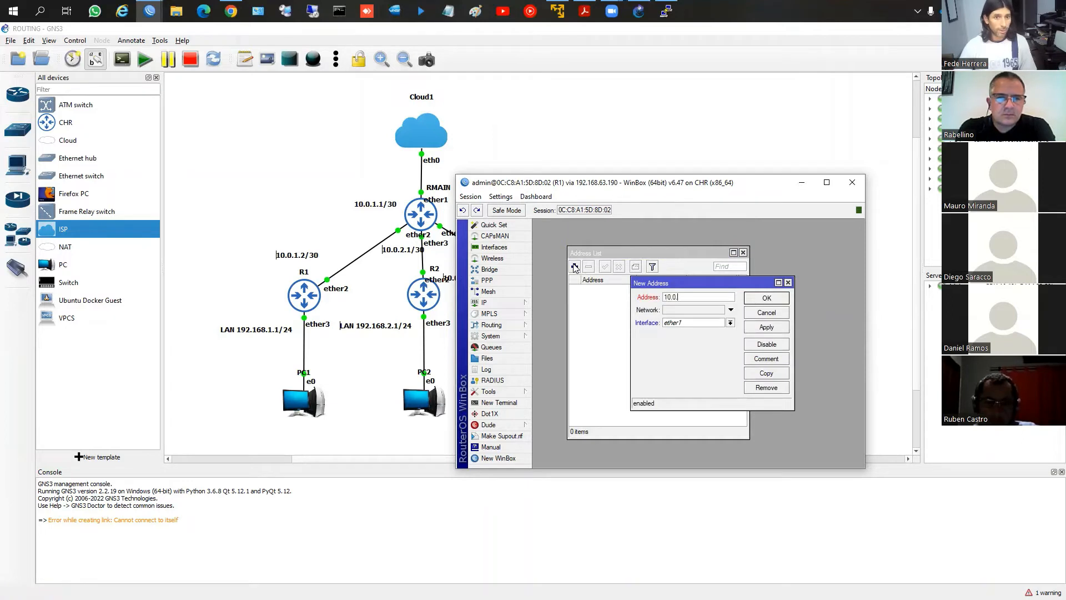
pyautogui.write('1.')
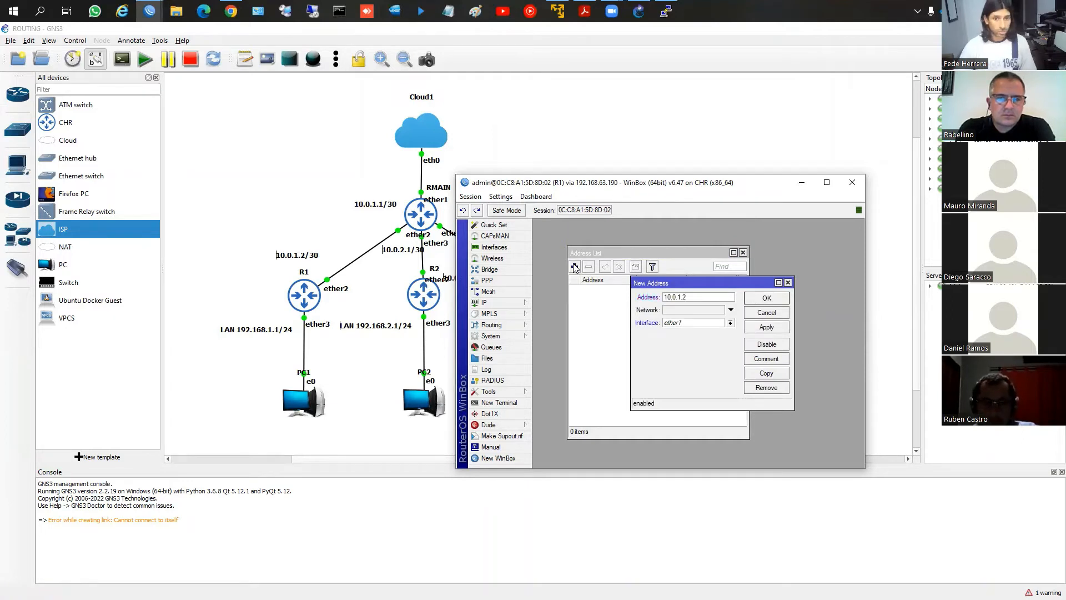
pyautogui.write('2/30')
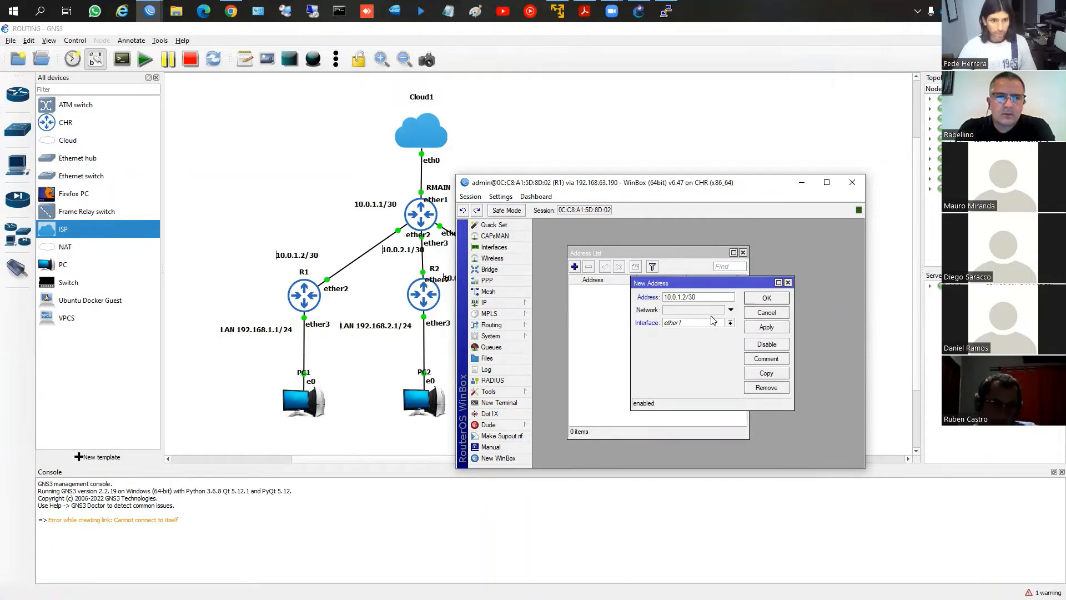
pyautogui.click(695, 323)
pyautogui.click(675, 338)
pyautogui.click(751, 328)
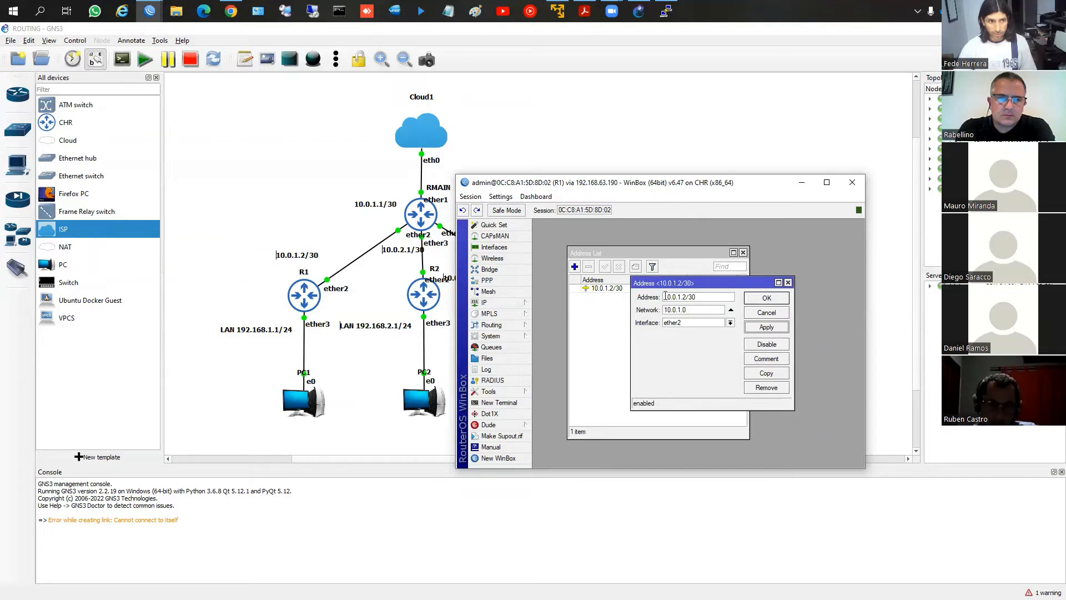
# Add the comment "Hacia RMAIN" to R1's 10.0.1.2/30 address and close the entry
pyautogui.click(756, 358)
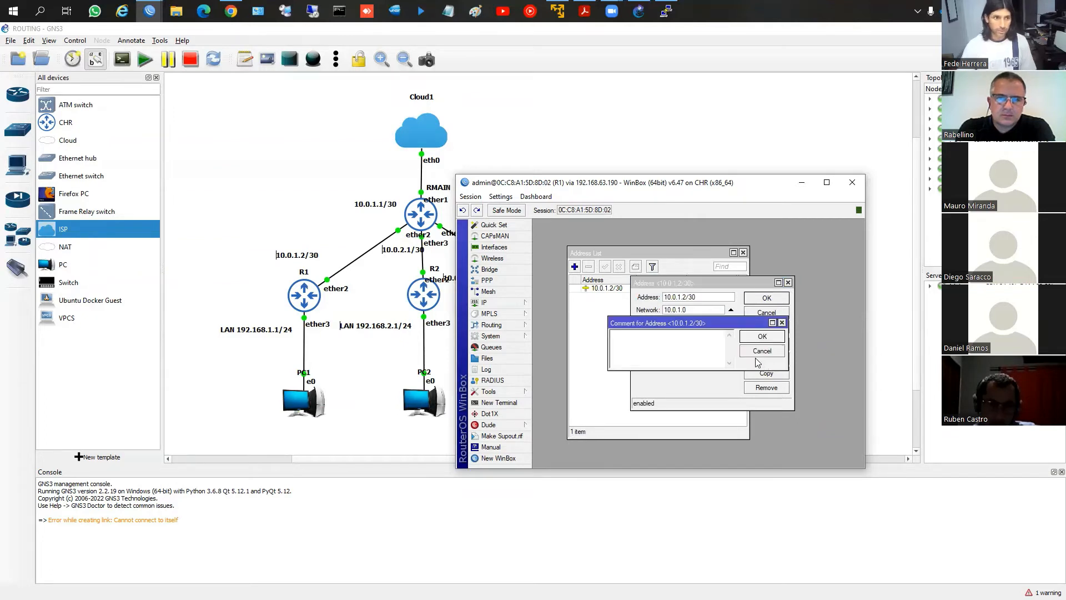
pyautogui.write('Hacia RMAIN')
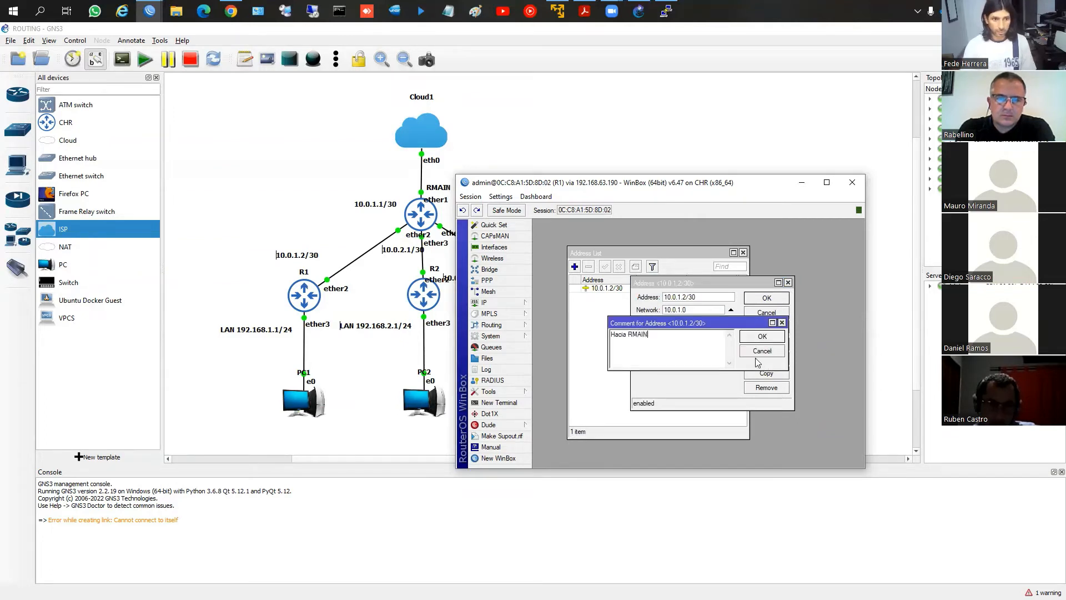
pyautogui.press('Return')
pyautogui.click(778, 302)
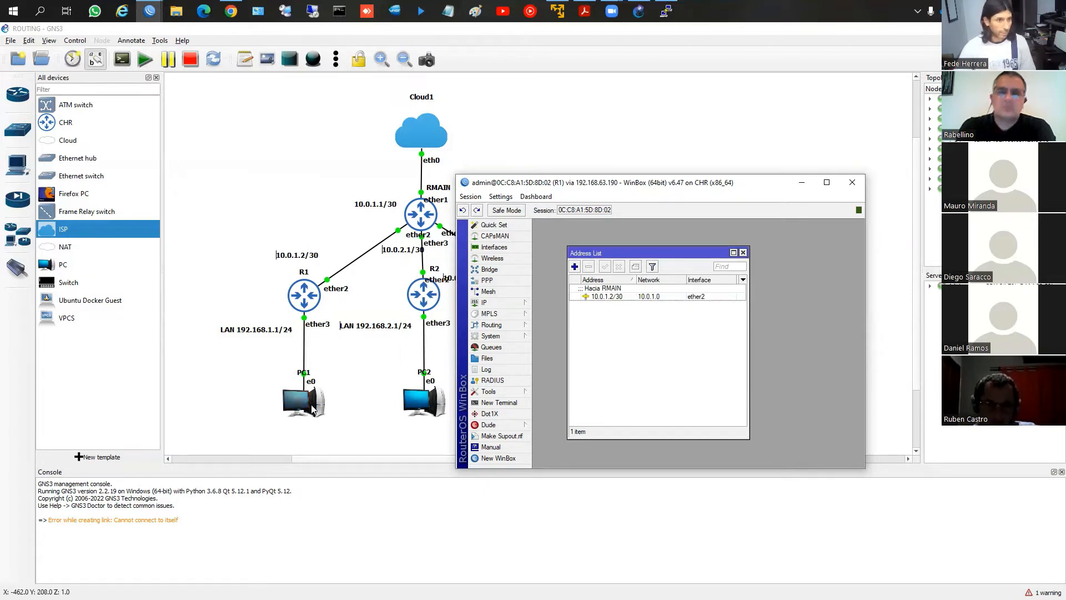
# Add the address 192.168.1.1/24 on interface ether3 in R1's address list
pyautogui.click(574, 267)
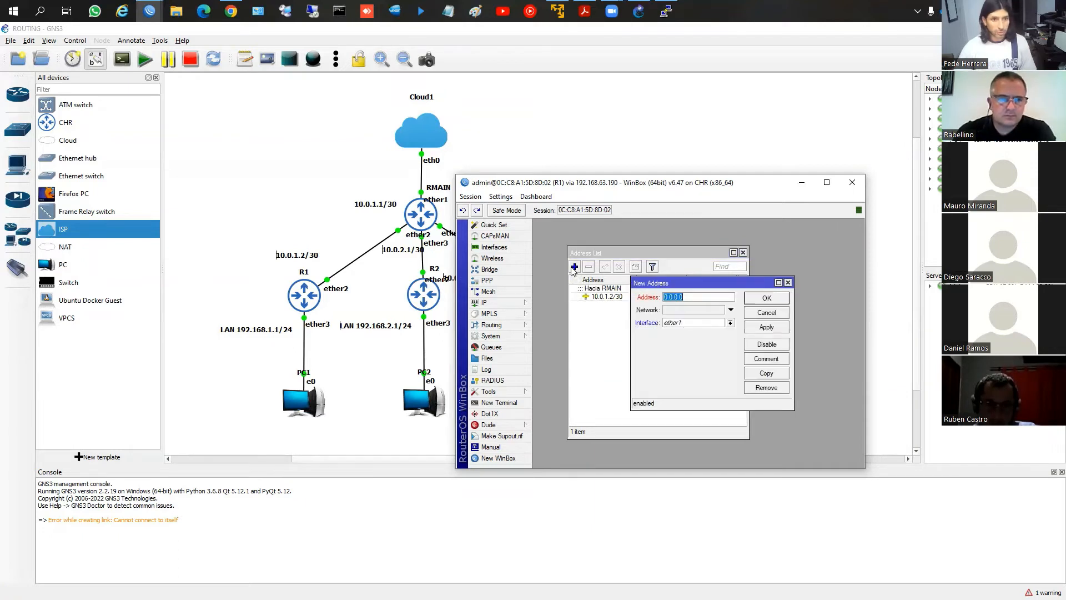
pyautogui.write('192.')
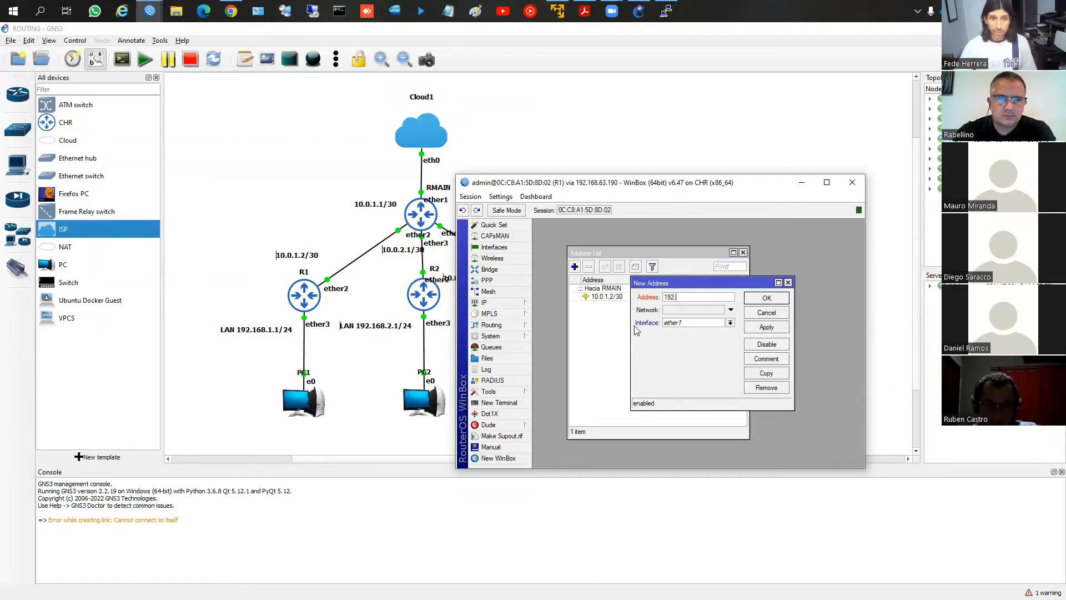
pyautogui.write('168.1.1/24')
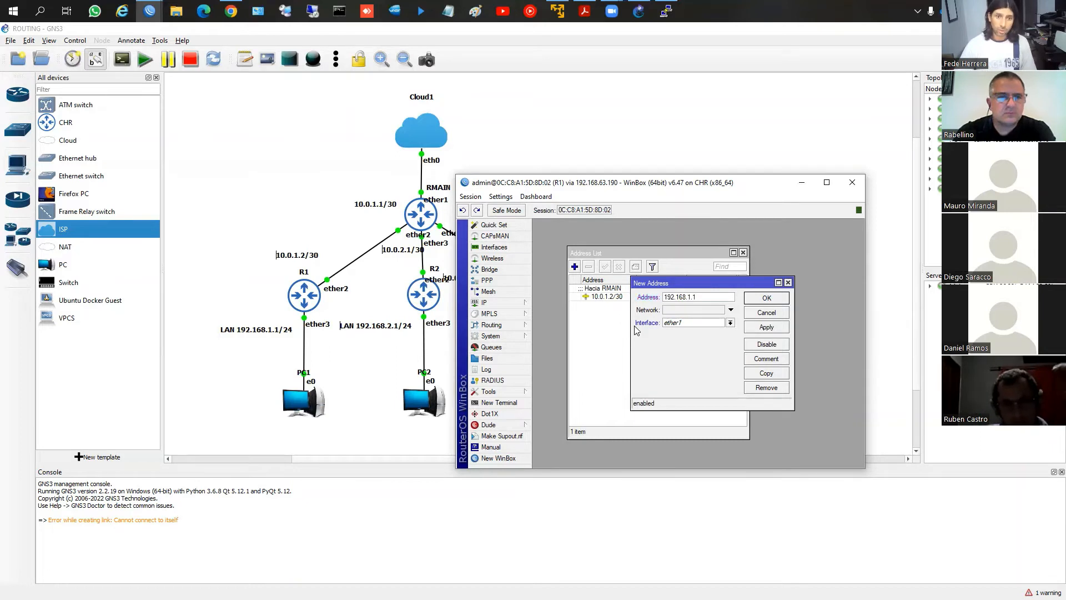
pyautogui.click(690, 322)
pyautogui.click(683, 349)
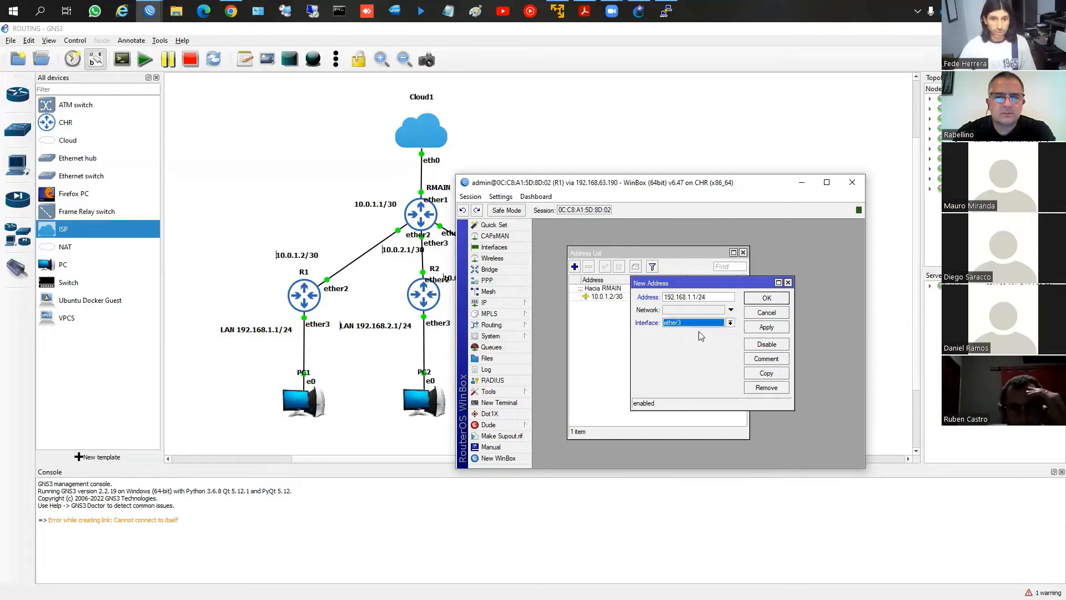
pyautogui.click(750, 327)
# Add the comment "Red LAN" to R1's 192.168.1.1/24 address and close the entry
pyautogui.click(764, 359)
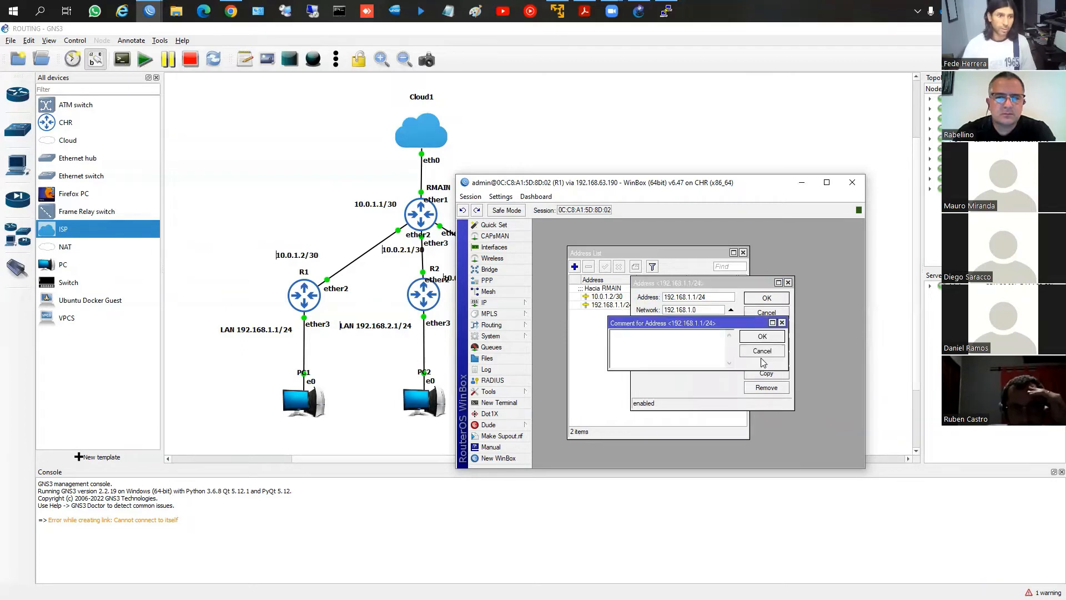
pyautogui.write('LA')
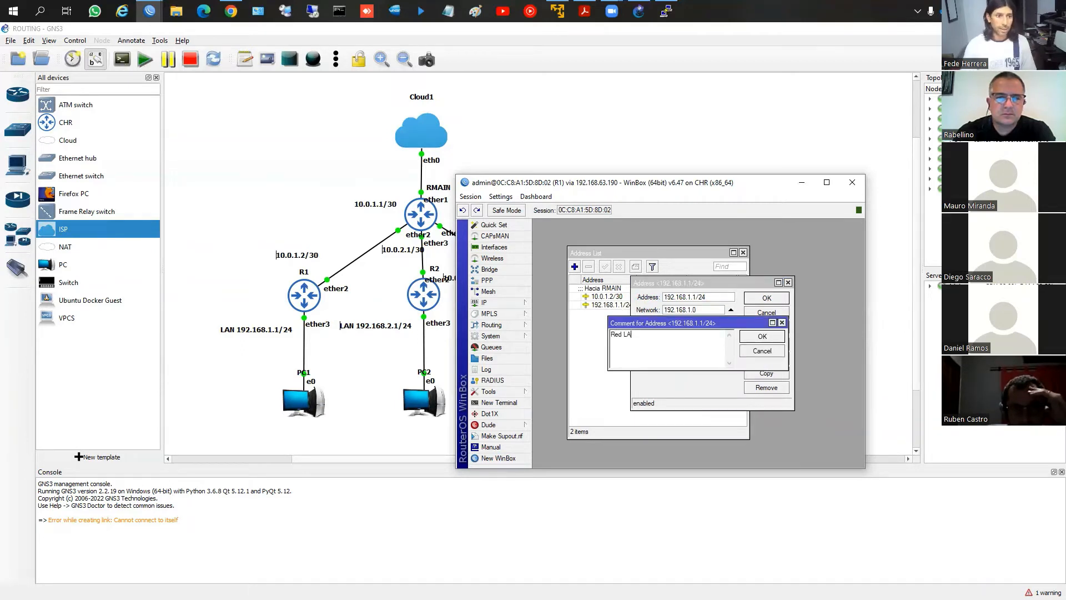
pyautogui.write('N')
pyautogui.click(763, 336)
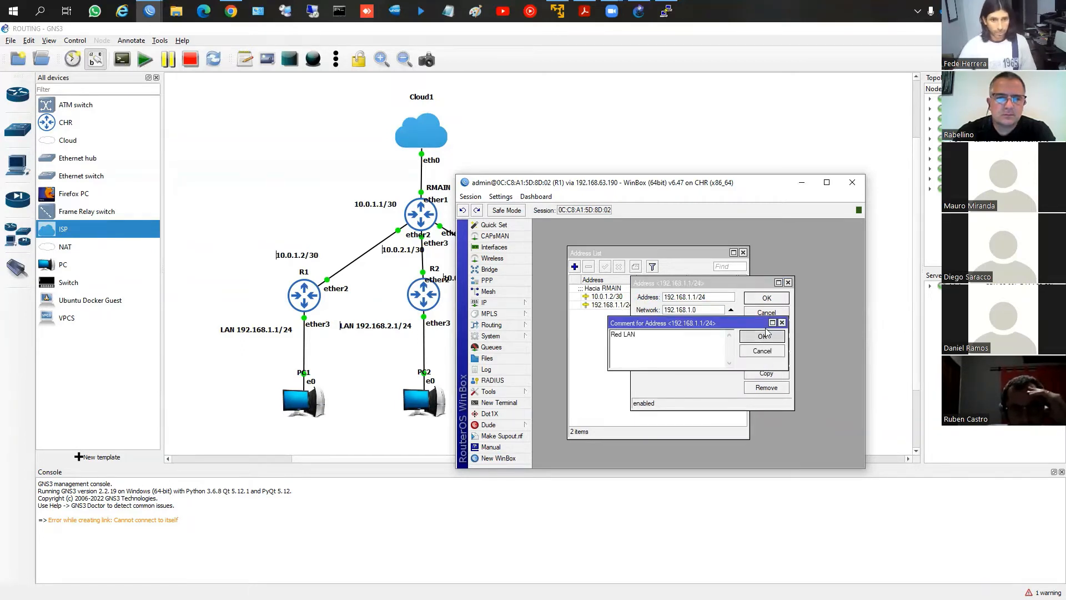
pyautogui.click(765, 300)
# Open the IP route list on R1 to examine its connected networks
pyautogui.click(525, 303)
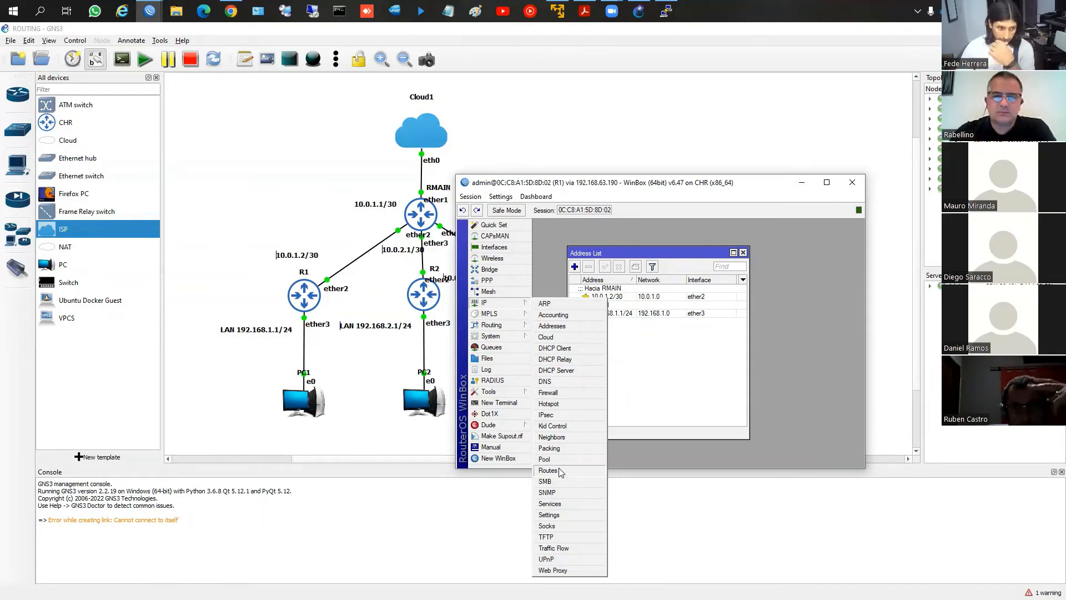
pyautogui.click(643, 411)
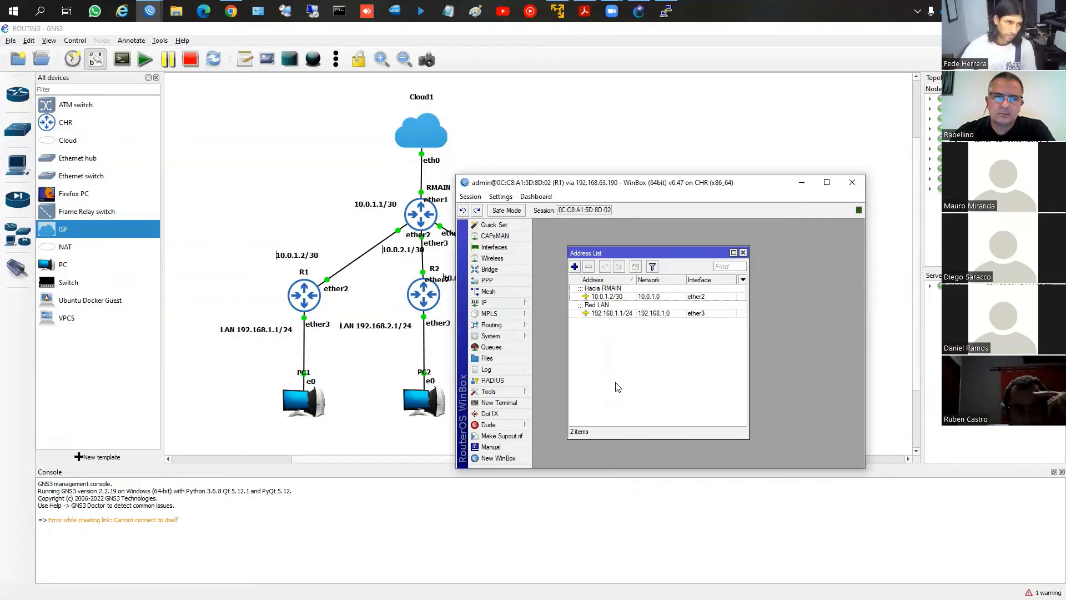
pyautogui.click(489, 302)
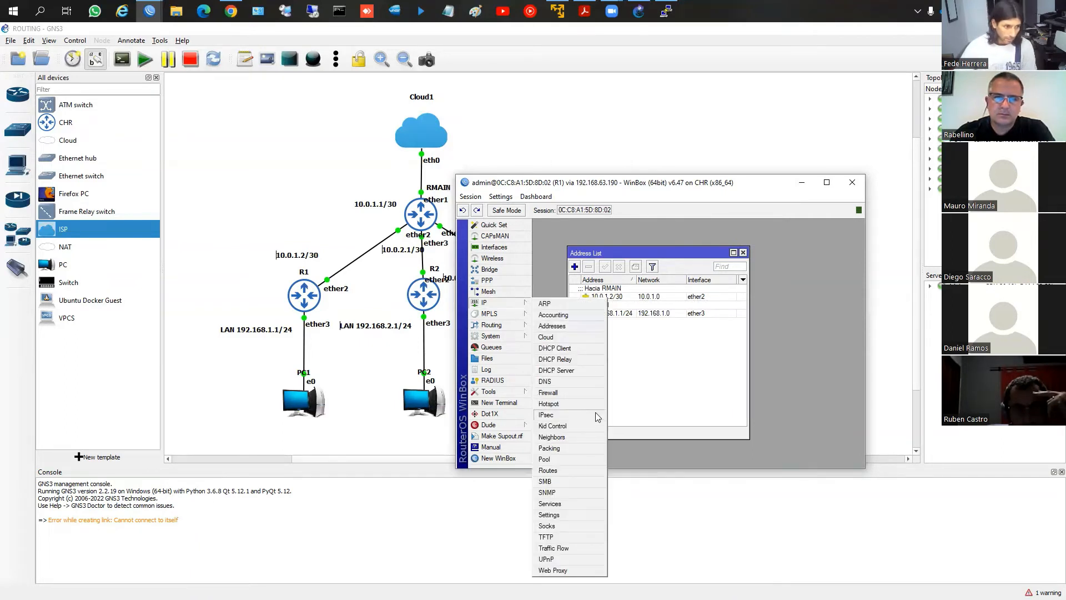
pyautogui.click(552, 470)
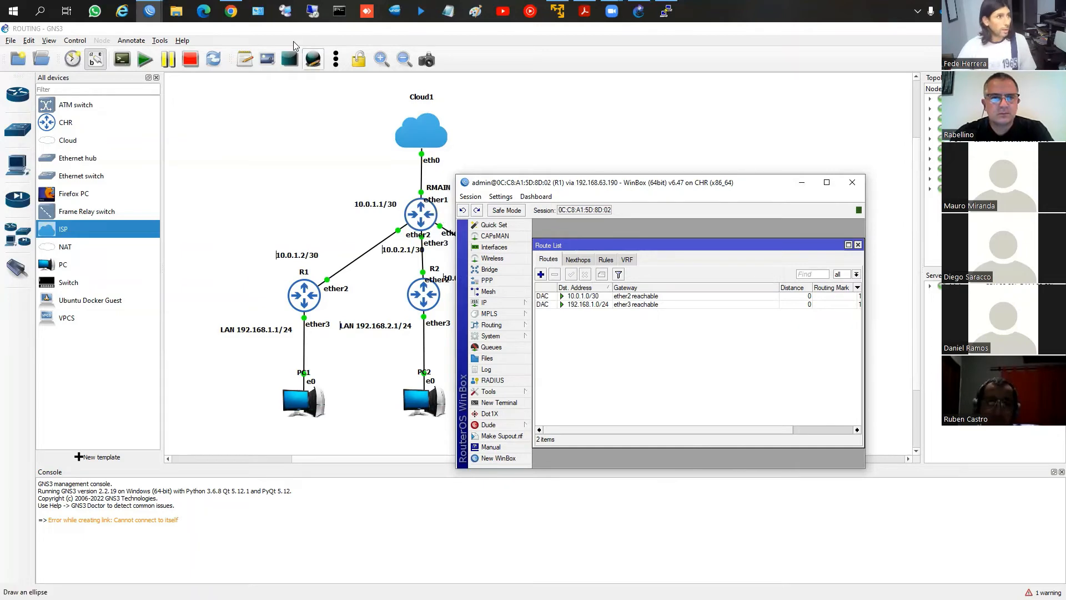
# Switch to the RMAIN session and check the DHCP client settings on ether1, including its default route option, without changing them
pyautogui.click(150, 11)
pyautogui.click(81, 71)
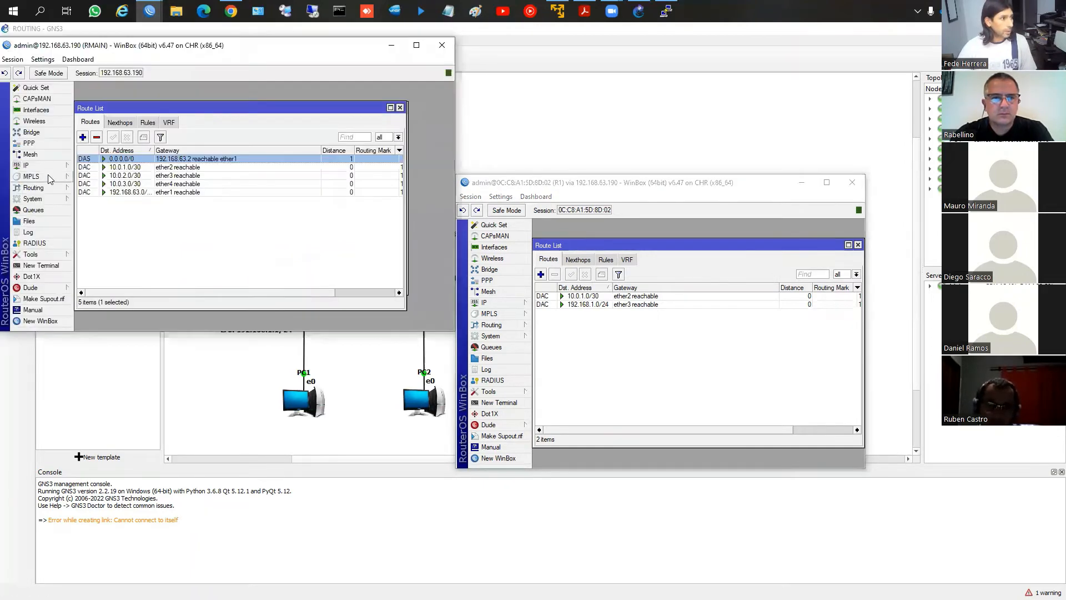
pyautogui.click(28, 165)
pyautogui.click(97, 213)
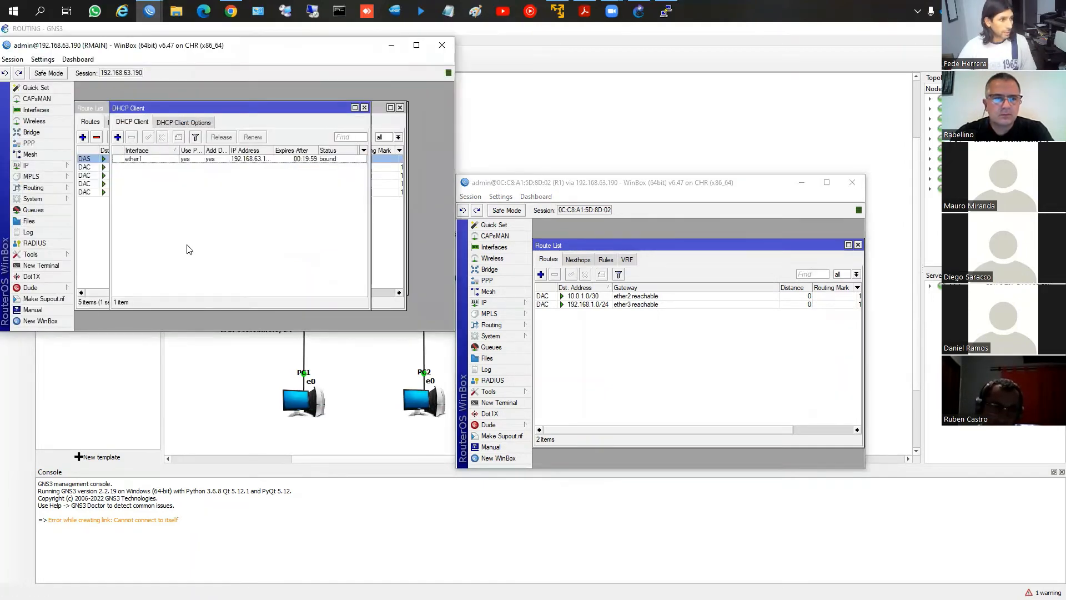
pyautogui.doubleClick(141, 163)
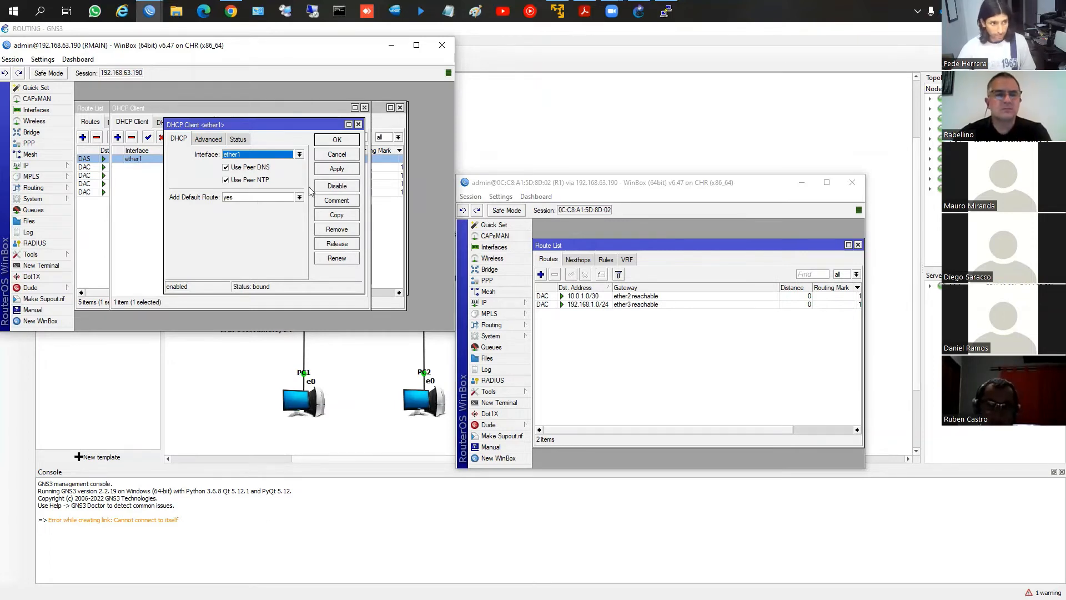
pyautogui.click(336, 155)
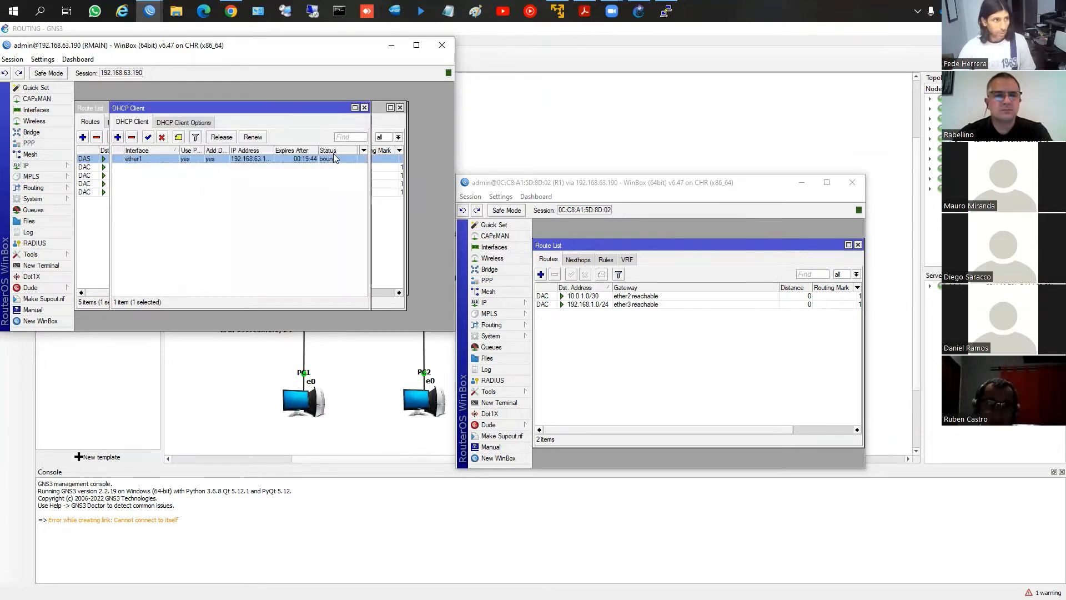
pyautogui.click(365, 107)
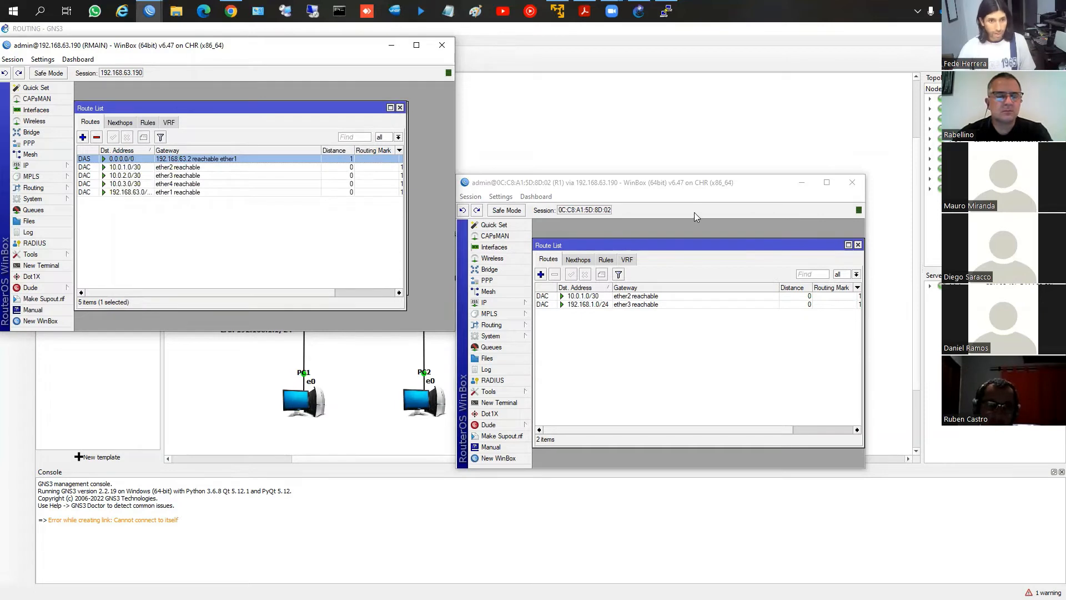
# Place the R1 session beside the RMAIN session so both route lists are visible side by side
pyautogui.click(688, 183)
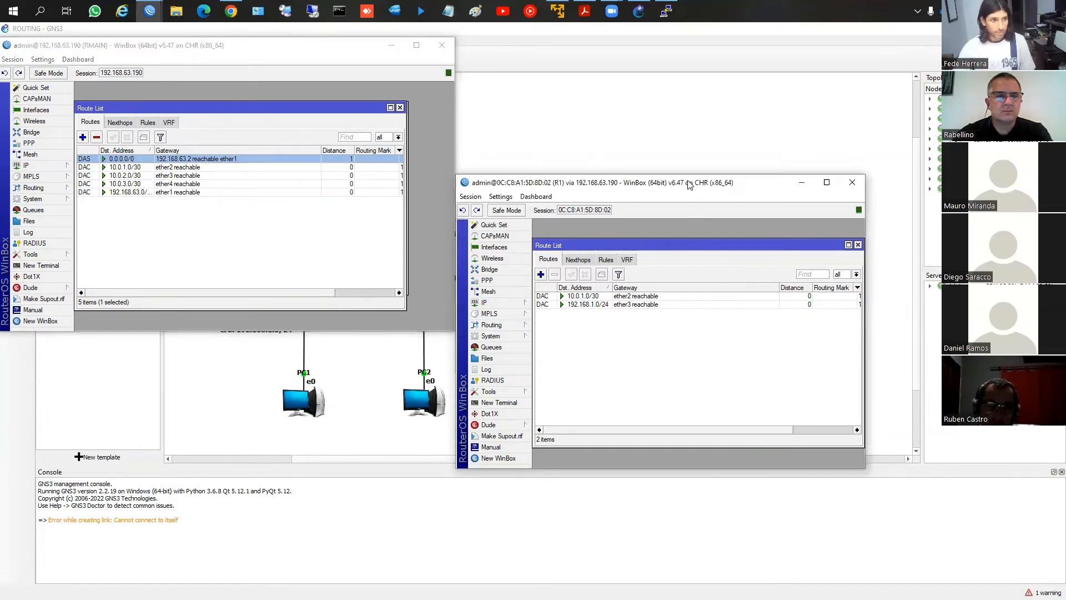
pyautogui.moveTo(689, 184); pyautogui.dragTo(684, 60)
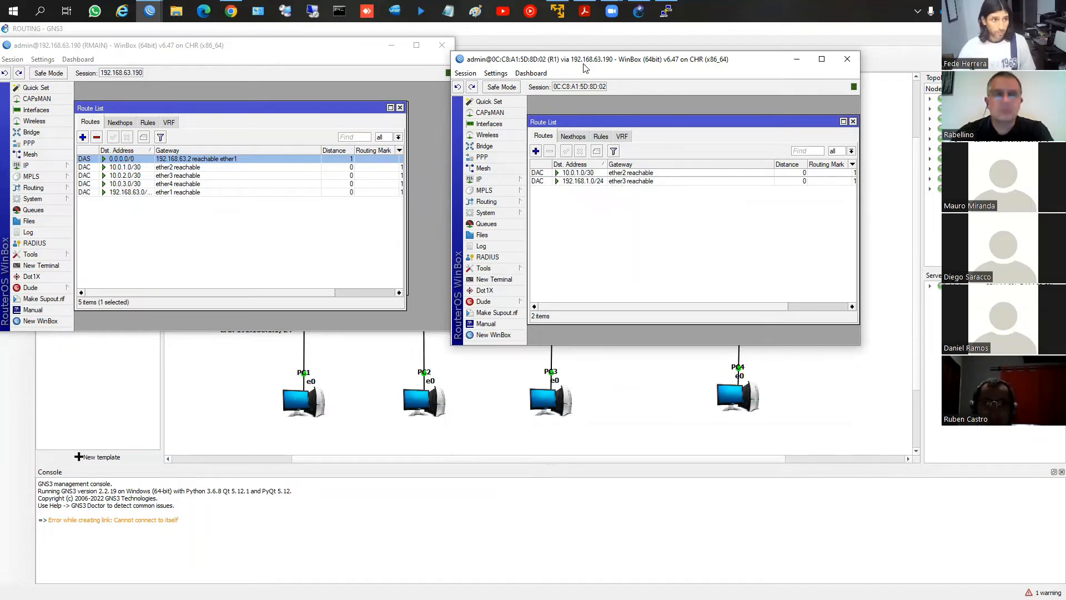
pyautogui.moveTo(584, 63); pyautogui.dragTo(596, 44)
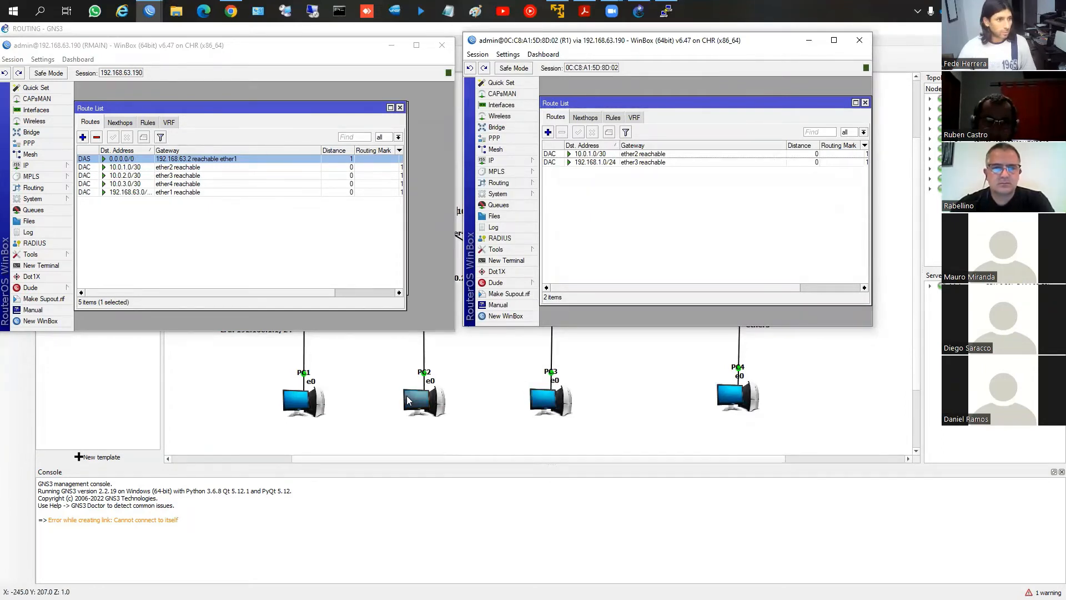
# Bring up the R2 WinBox session and open its IP address list
pyautogui.moveTo(154, 12)
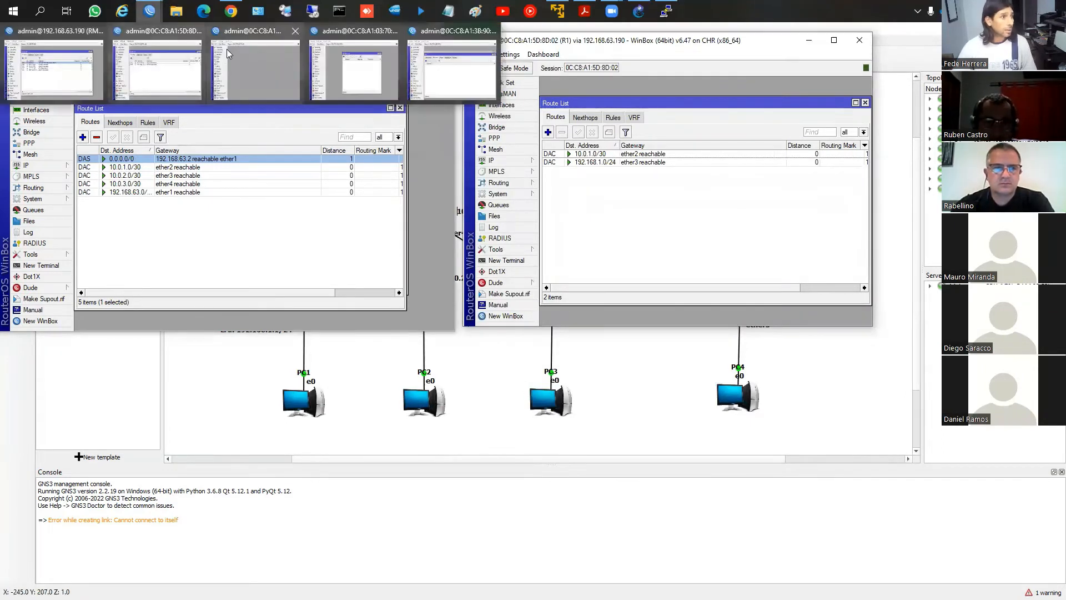
pyautogui.click(255, 64)
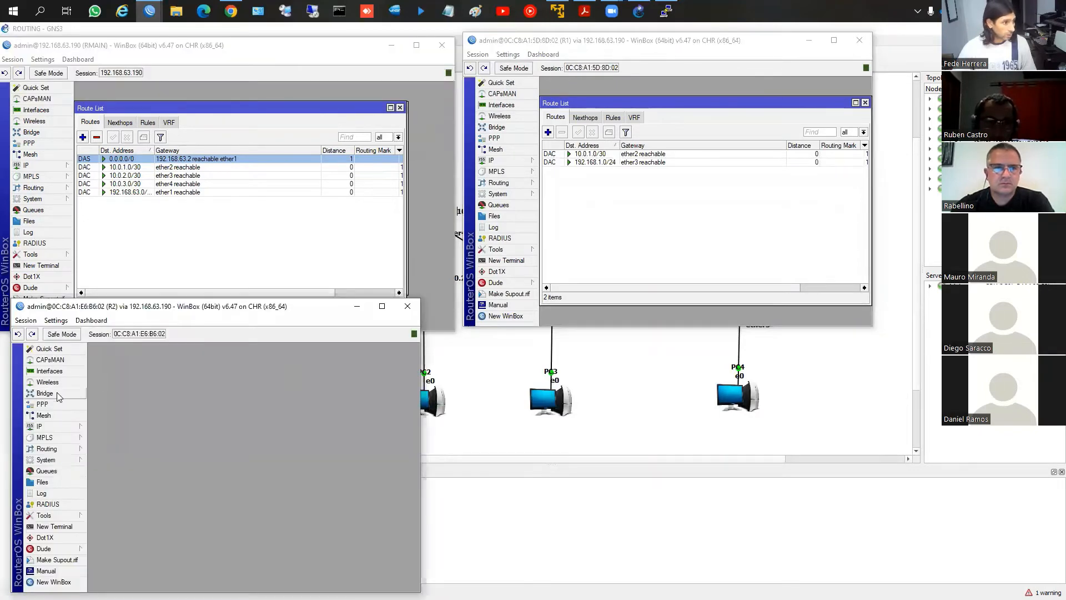
pyautogui.click(58, 429)
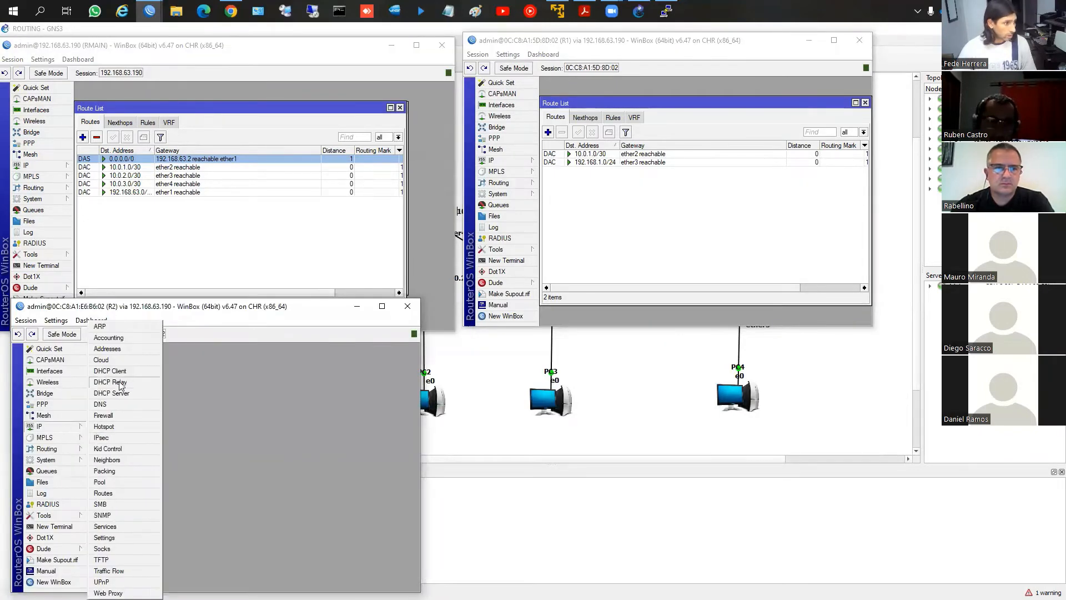
pyautogui.click(107, 348)
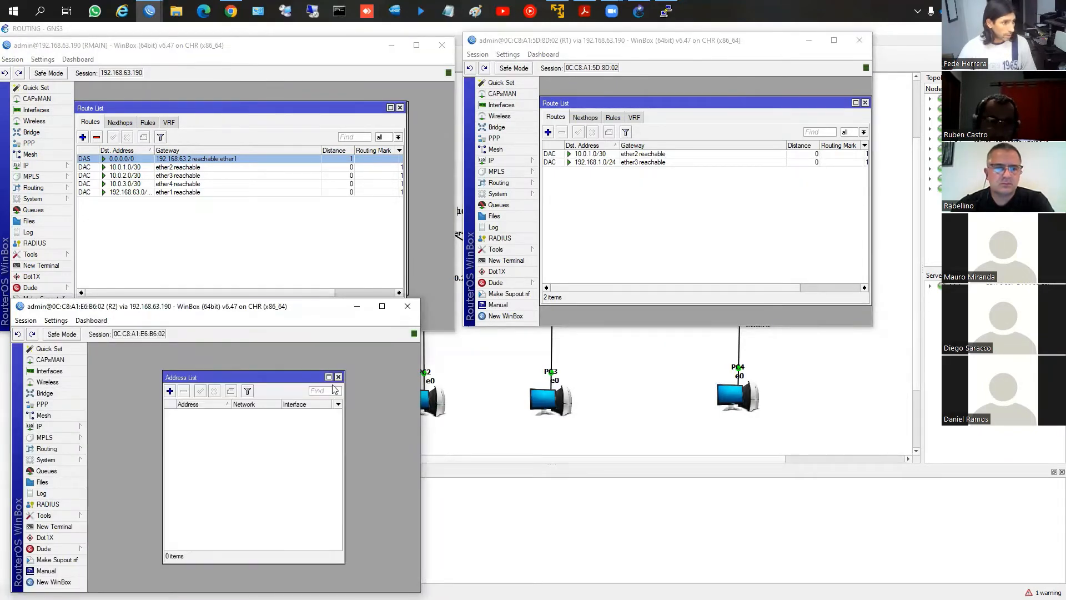
# Add the address 10.0.2.2/30 on interface ether2 in R2's address list
pyautogui.click(169, 391)
pyautogui.write('19')
pyautogui.press('BackSpace')
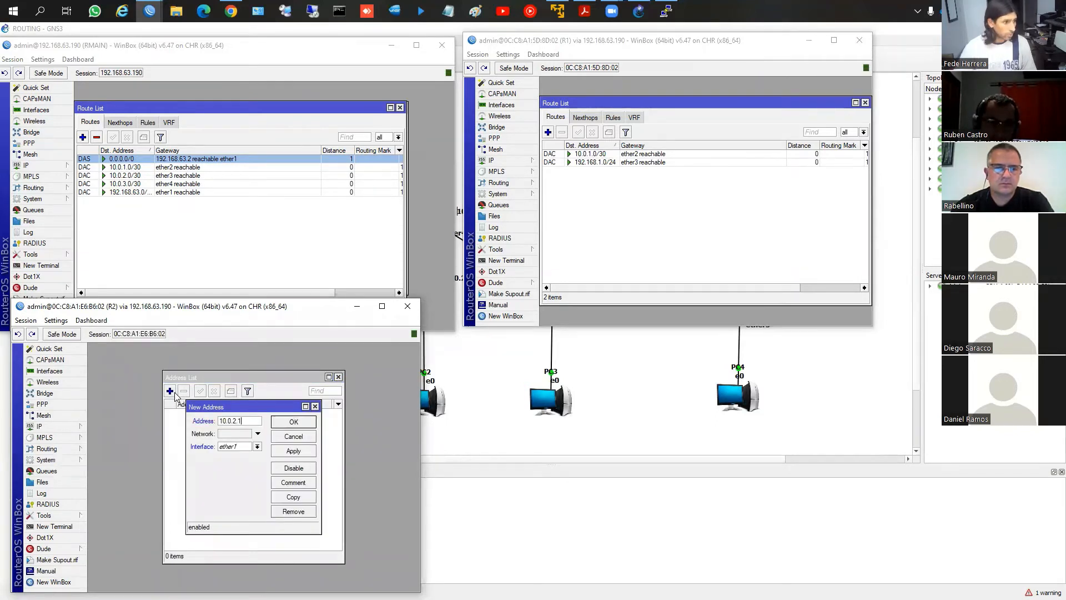
pyautogui.write('0.0.2.1')
pyautogui.press('BackSpace')
pyautogui.write('2/30')
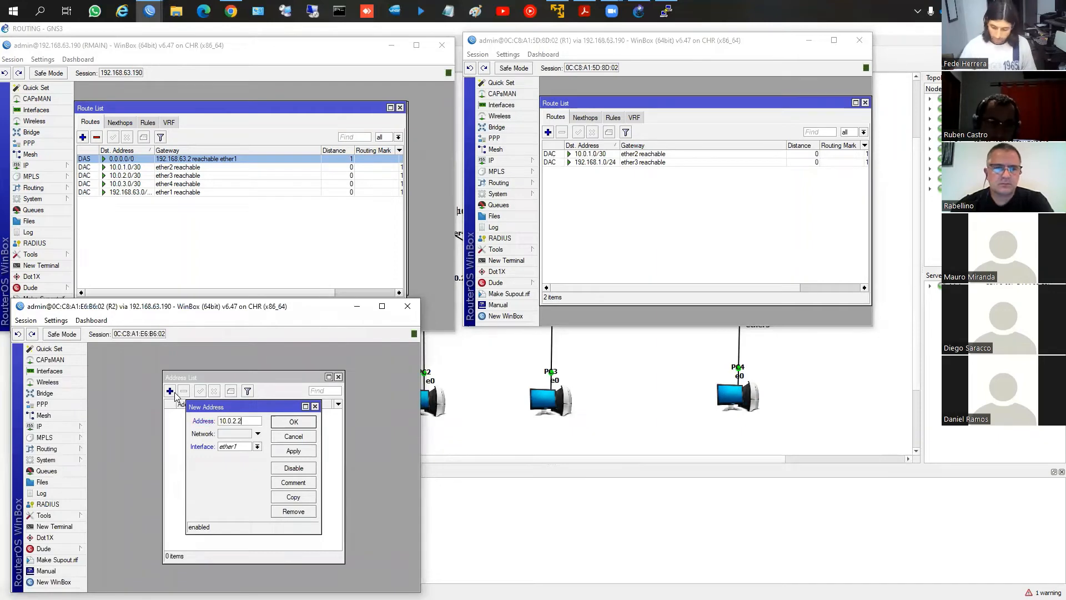
pyautogui.click(223, 448)
pyautogui.click(228, 463)
pyautogui.click(282, 452)
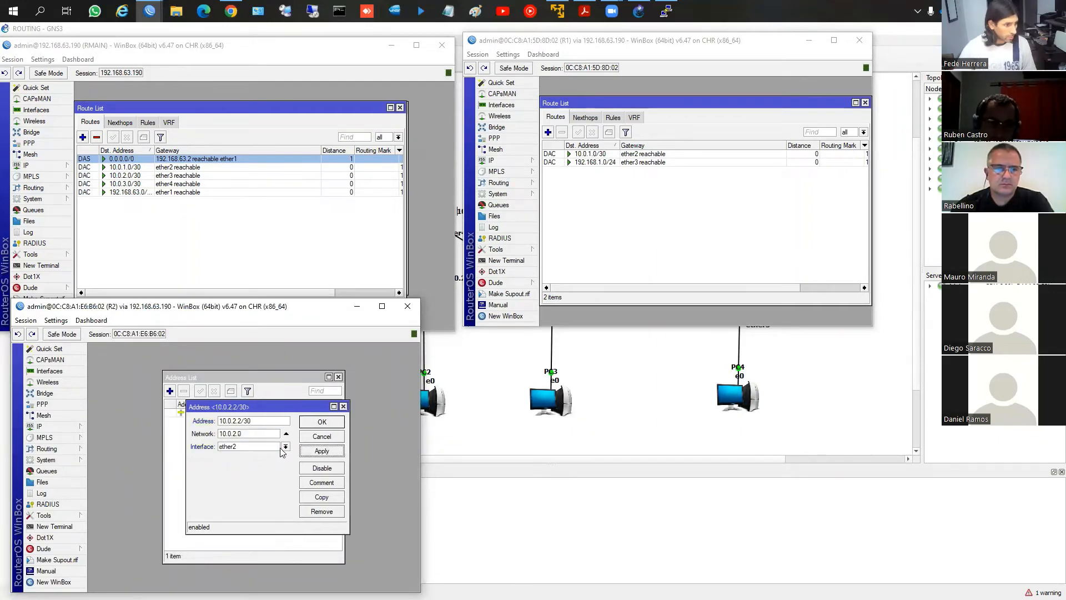
pyautogui.click(320, 426)
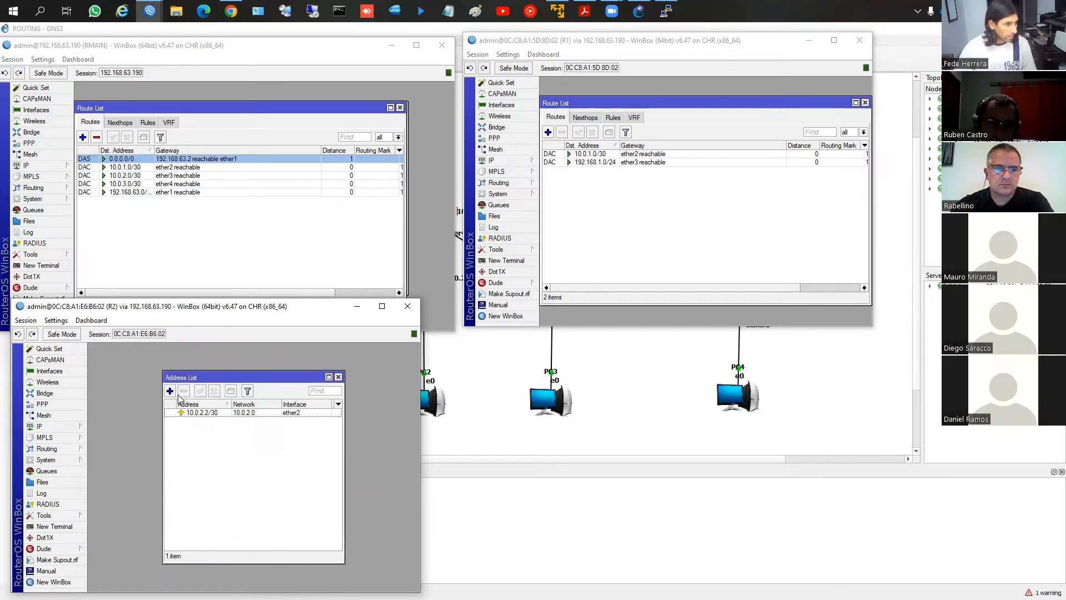
# Add the address 192.168.2.1/24 on interface ether3 in R2's address list
pyautogui.click(170, 392)
pyautogui.write('192.168')
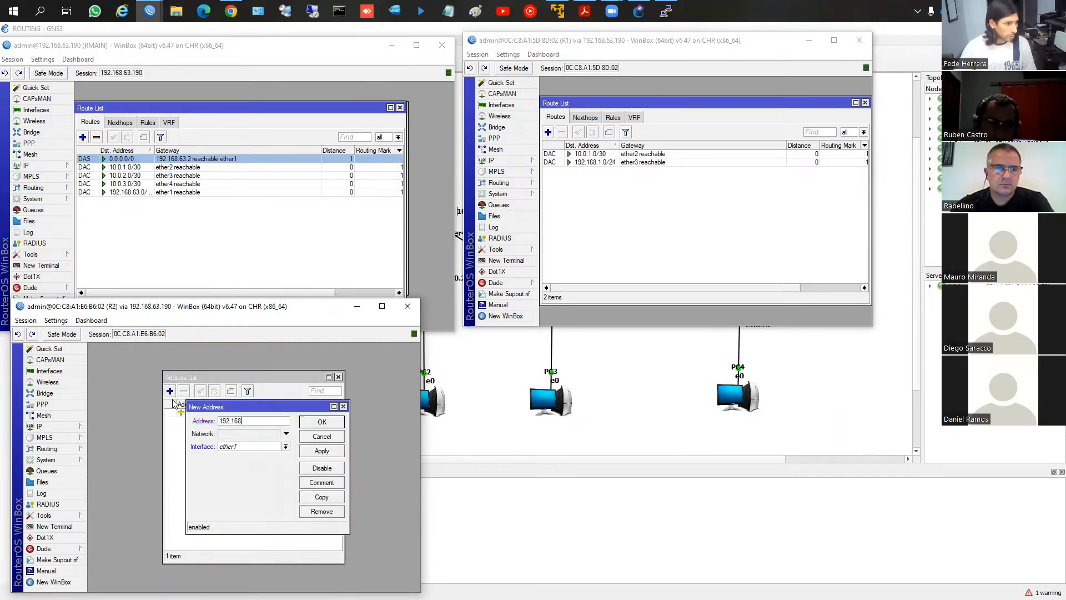
pyautogui.write('.2.1/24')
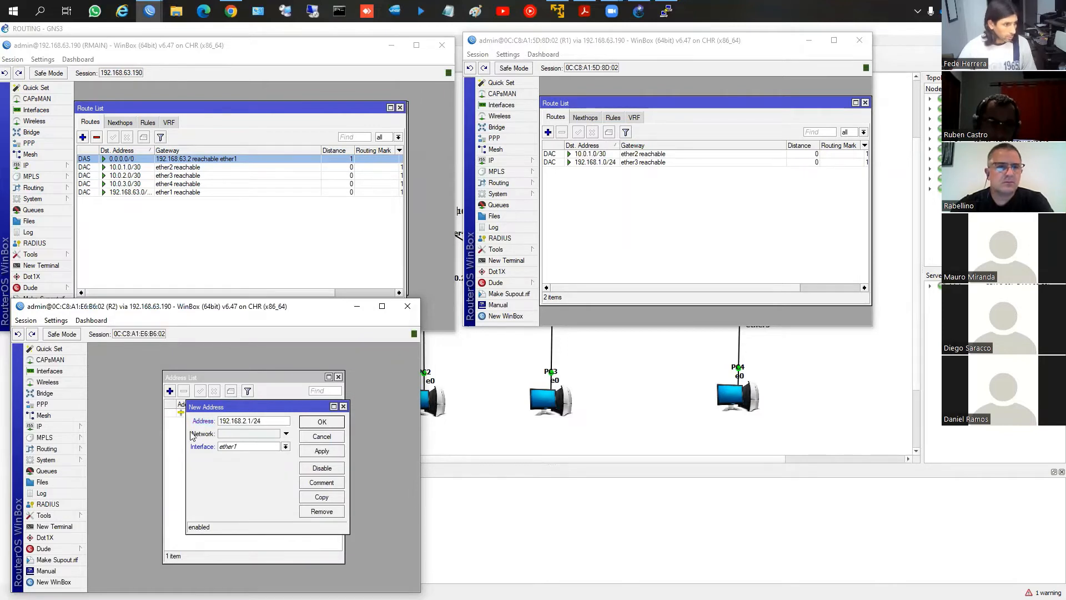
pyautogui.click(285, 446)
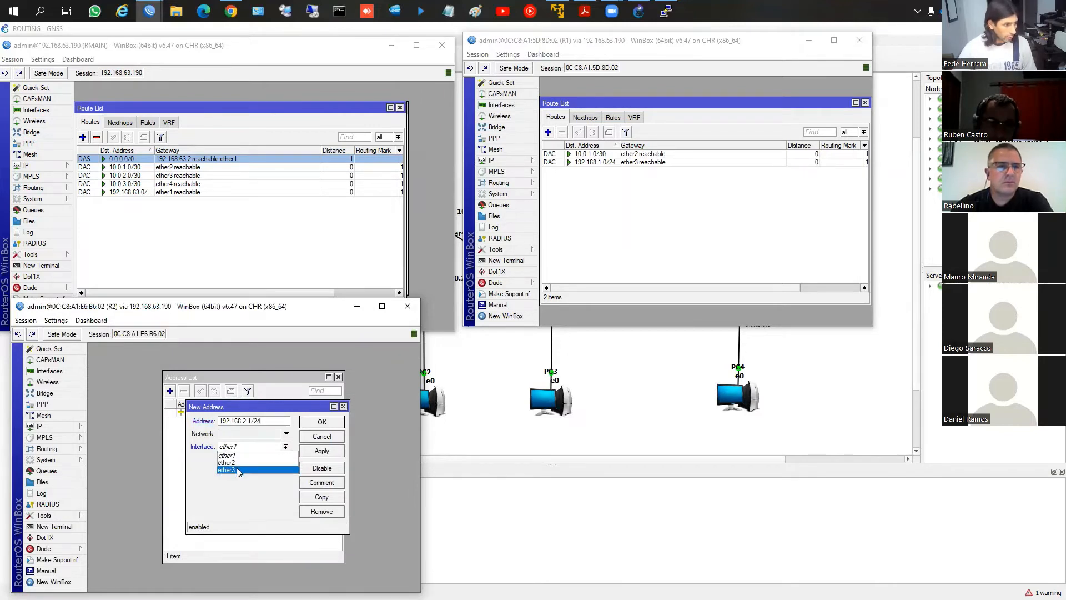
pyautogui.click(244, 466)
pyautogui.click(321, 451)
pyautogui.click(322, 421)
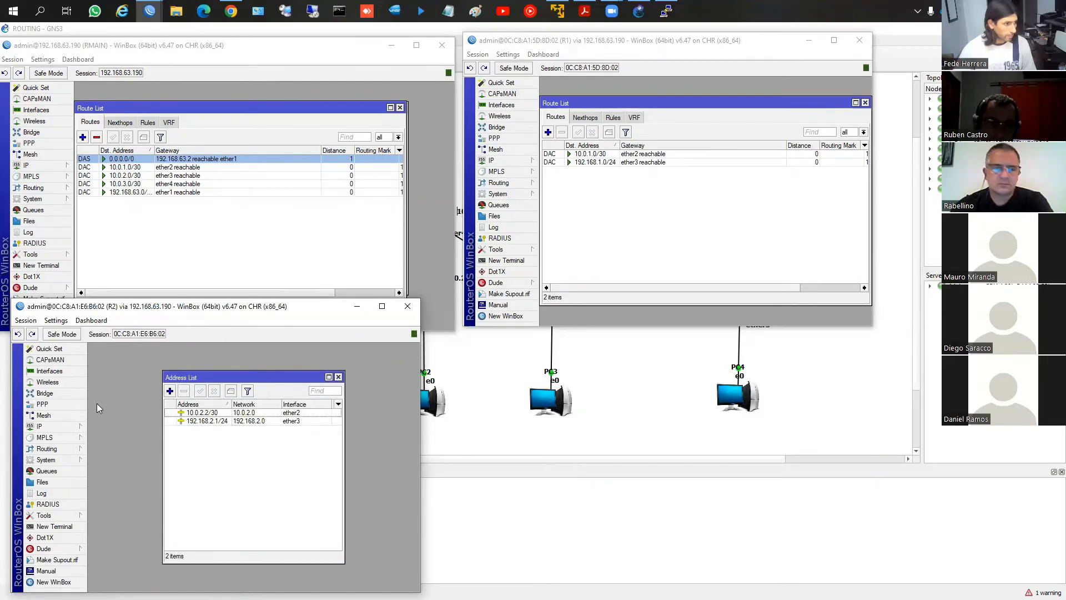
# Open the IP route list on R2 and bring the GNS3 topology forward to review the addressing plan
pyautogui.click(39, 426)
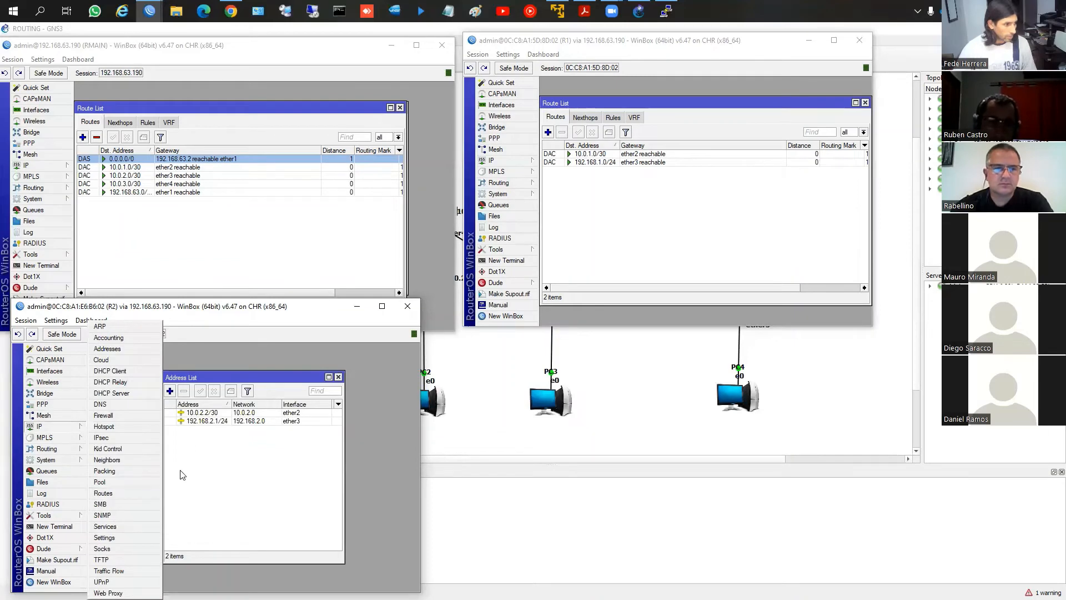
pyautogui.click(103, 493)
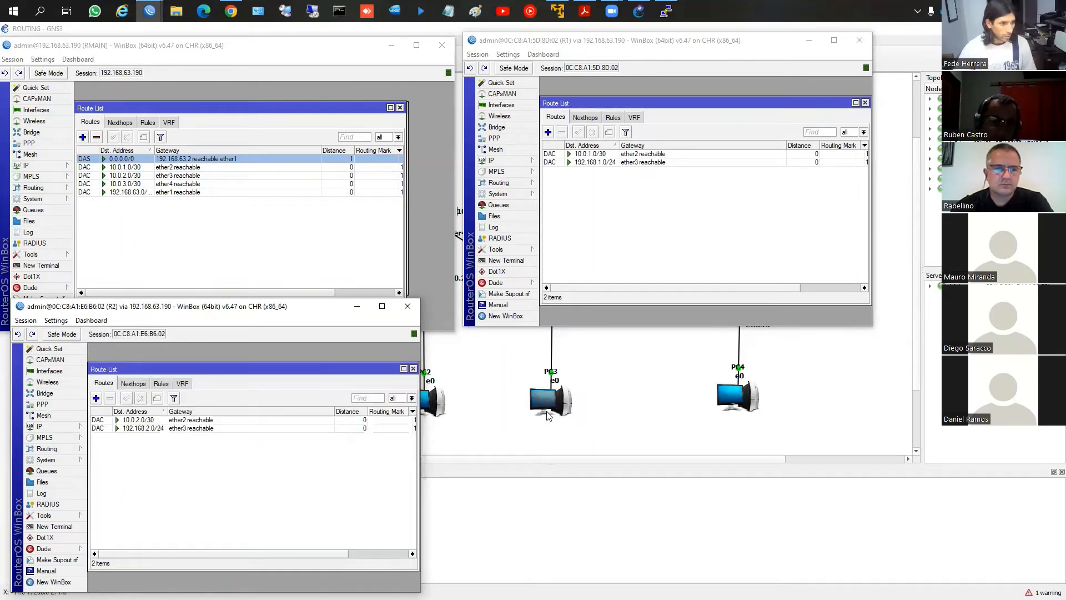
pyautogui.click(519, 404)
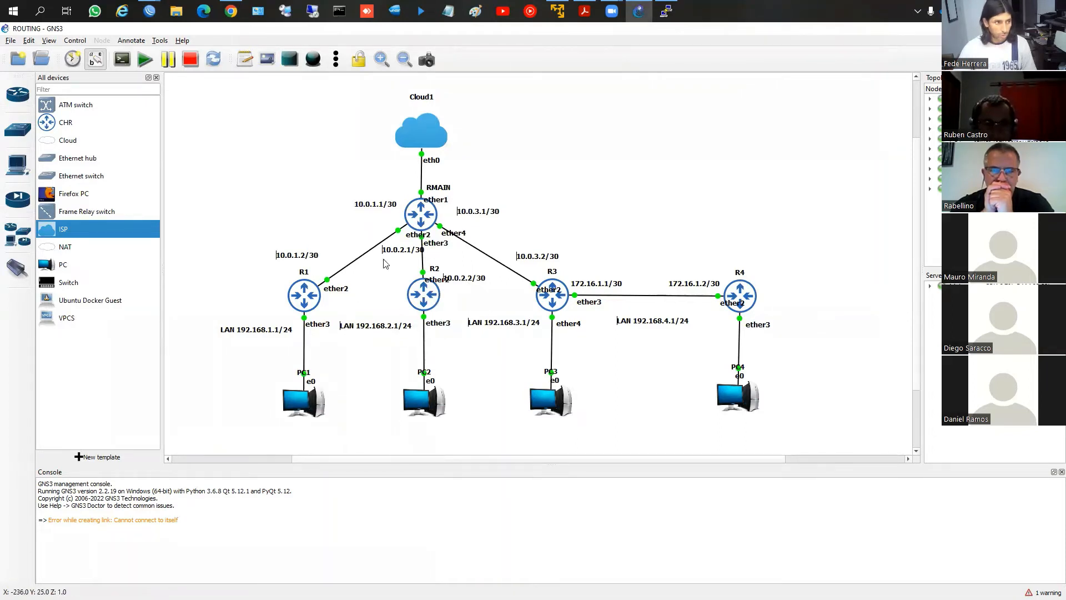
pyautogui.moveTo(150, 12)
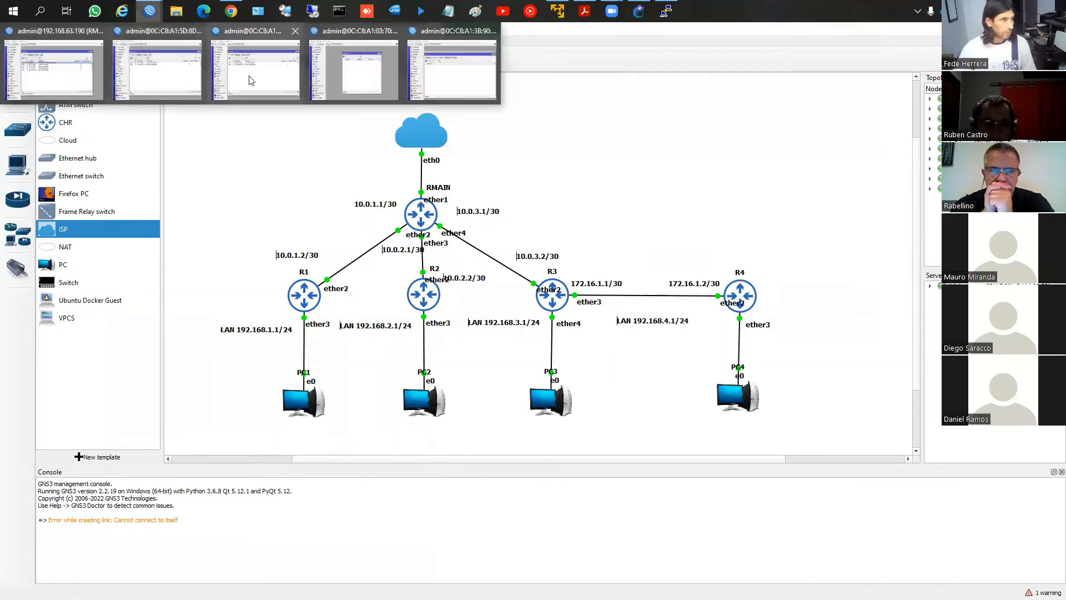
# Bring the R2 session forward and open its IP address list for review alongside the route list
pyautogui.click(254, 83)
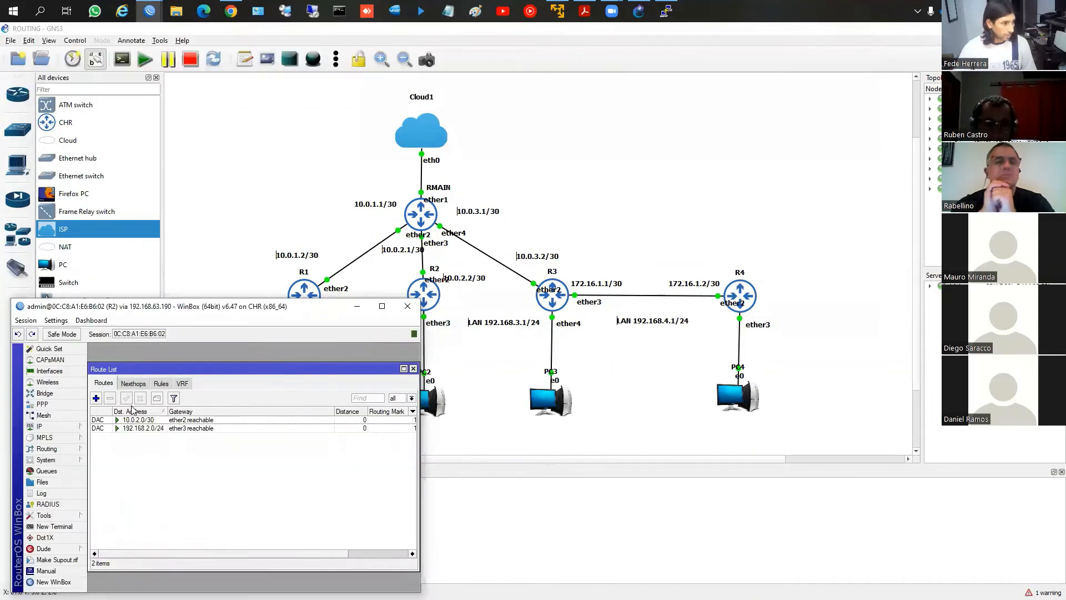
pyautogui.click(56, 427)
pyautogui.click(123, 349)
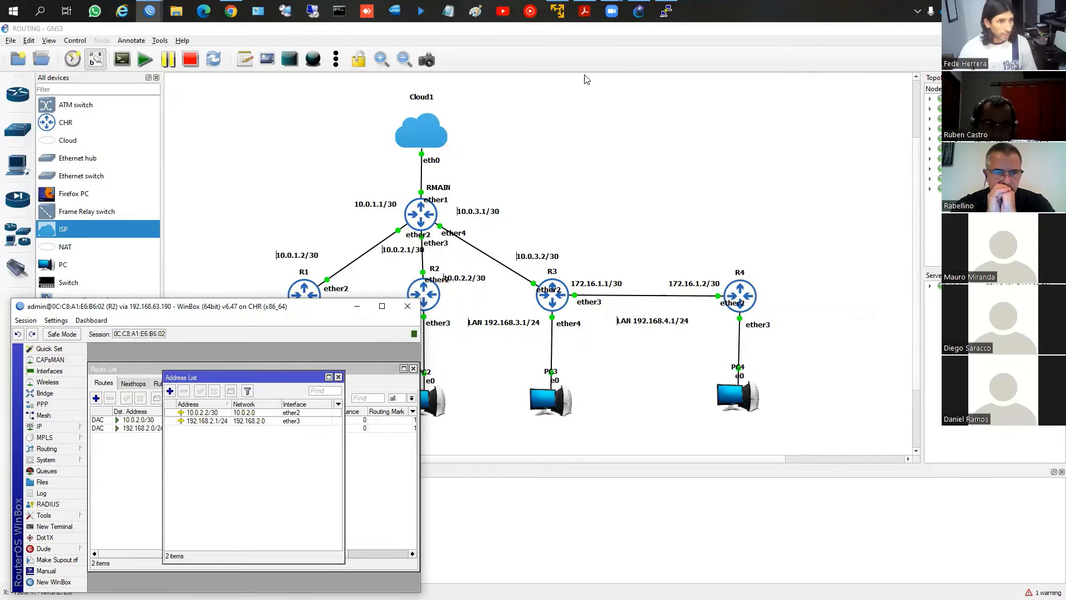
# Switch to the R3 WinBox session and add the address 10.0.3.2/30 on interface ether2
pyautogui.click(146, 11)
pyautogui.click(357, 79)
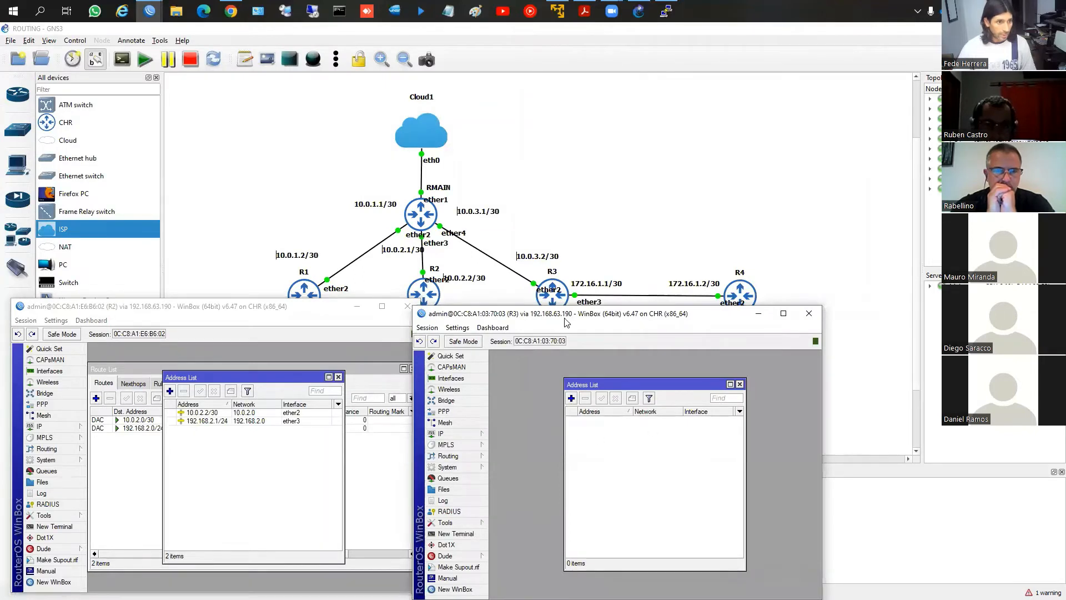
pyautogui.moveTo(566, 322); pyautogui.dragTo(239, 150)
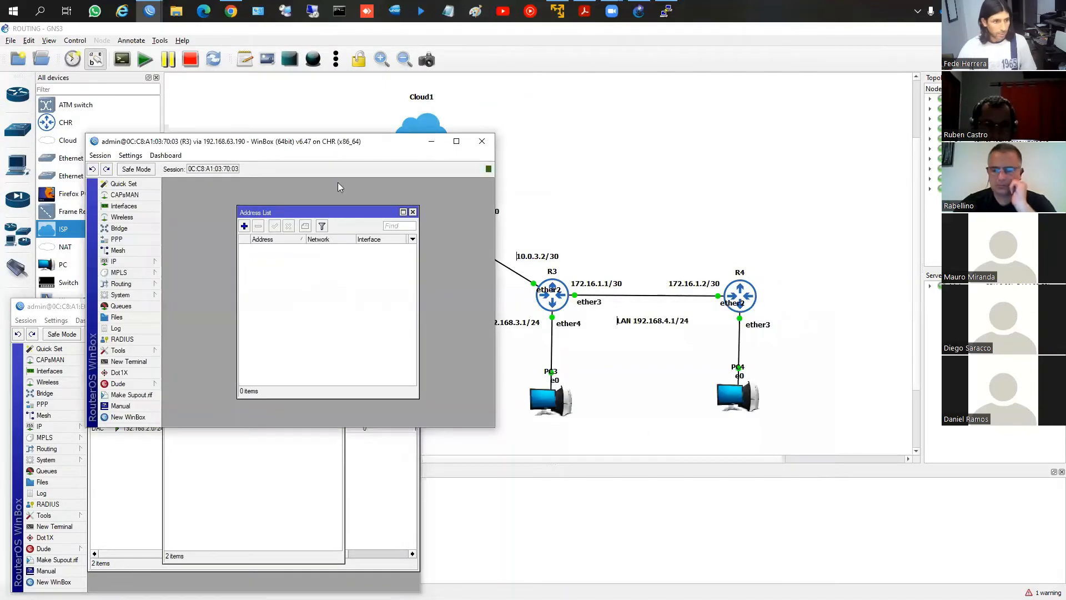
pyautogui.click(244, 226)
pyautogui.write('10.0.3.2/30')
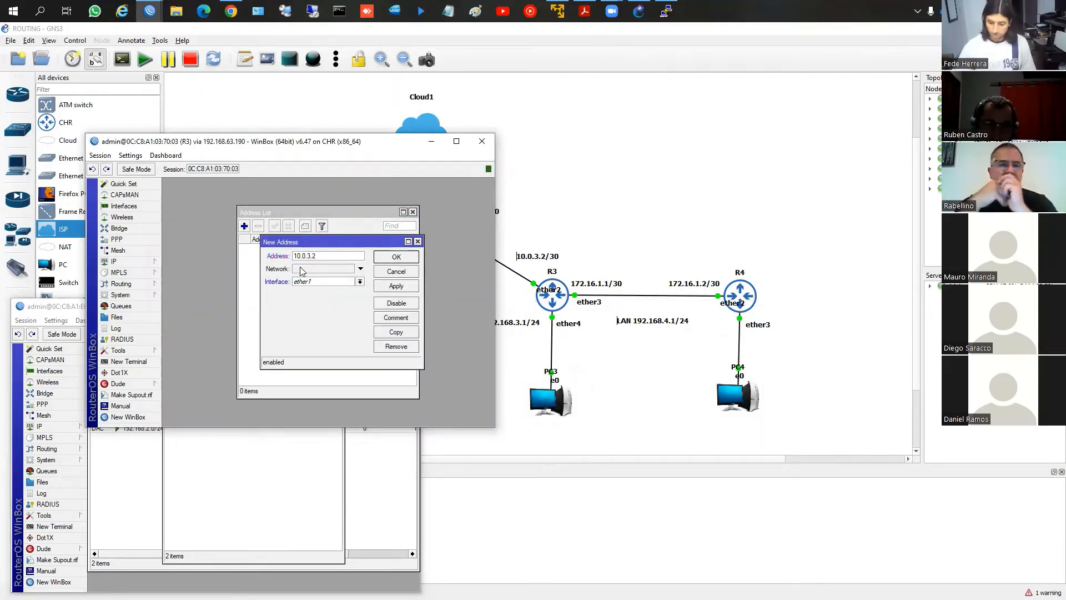
pyautogui.click(330, 283)
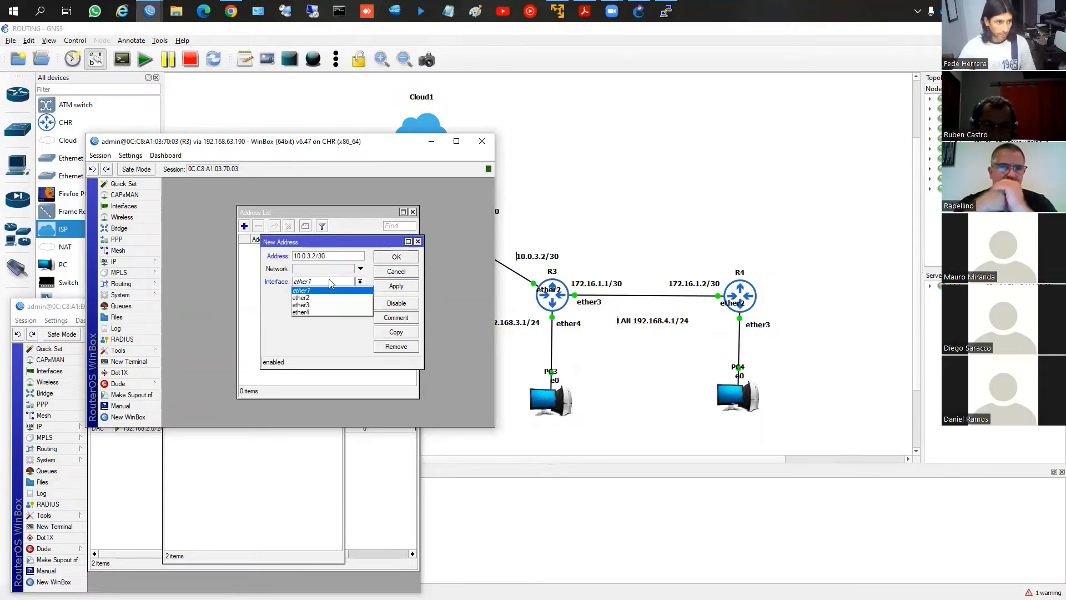
pyautogui.click(302, 298)
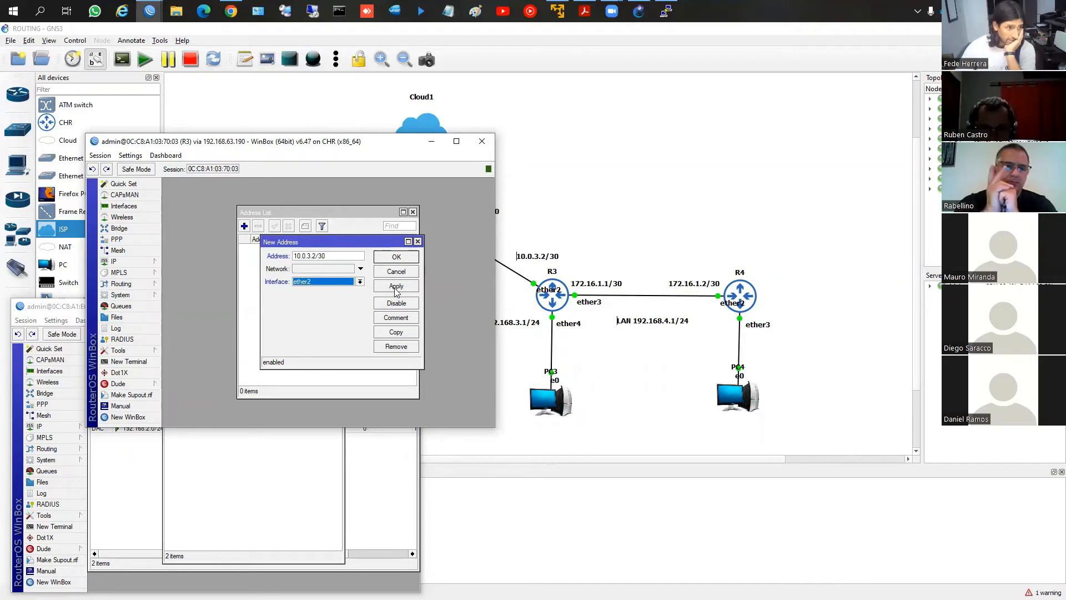
pyautogui.click(396, 285)
pyautogui.click(395, 256)
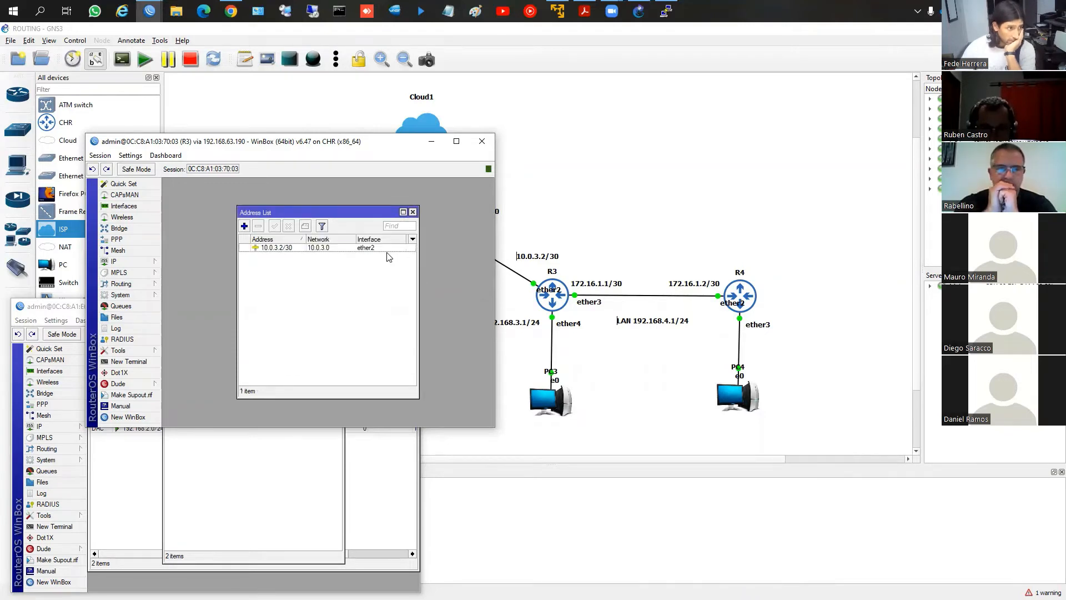
# Add the address 192.168.3.1/24 on interface ether4 in R3's address list
pyautogui.click(244, 226)
pyautogui.write('192.168.3.1/24')
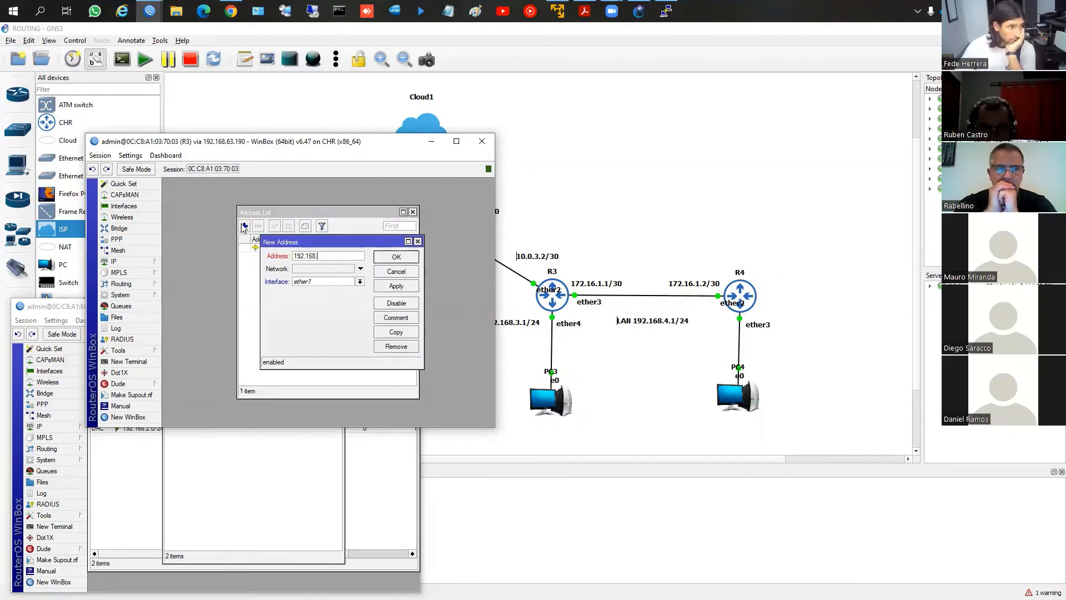
pyautogui.click(309, 286)
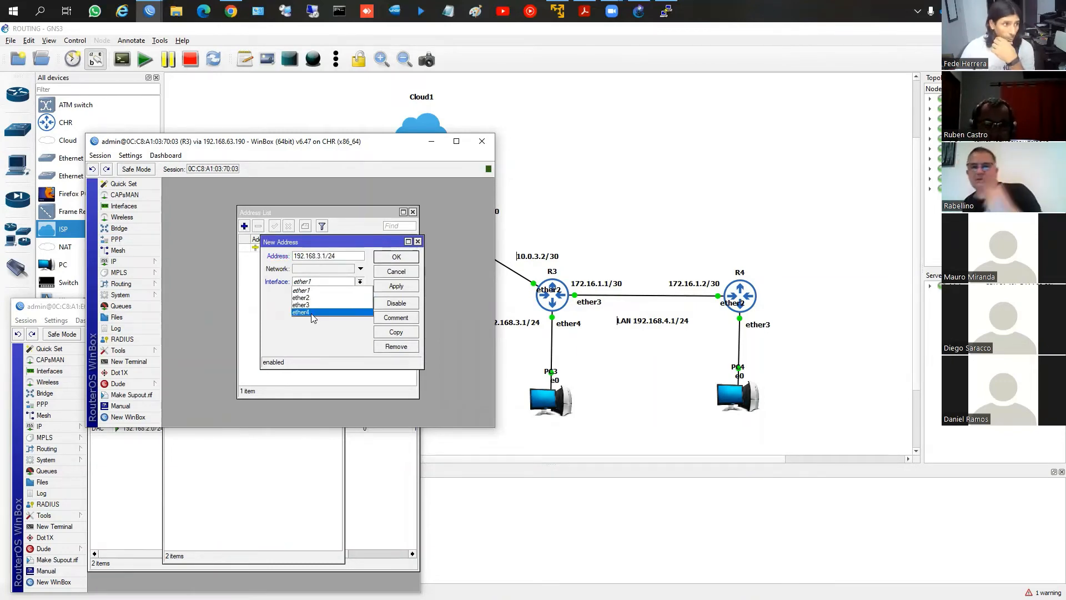
pyautogui.click(312, 311)
pyautogui.click(390, 290)
pyautogui.click(398, 259)
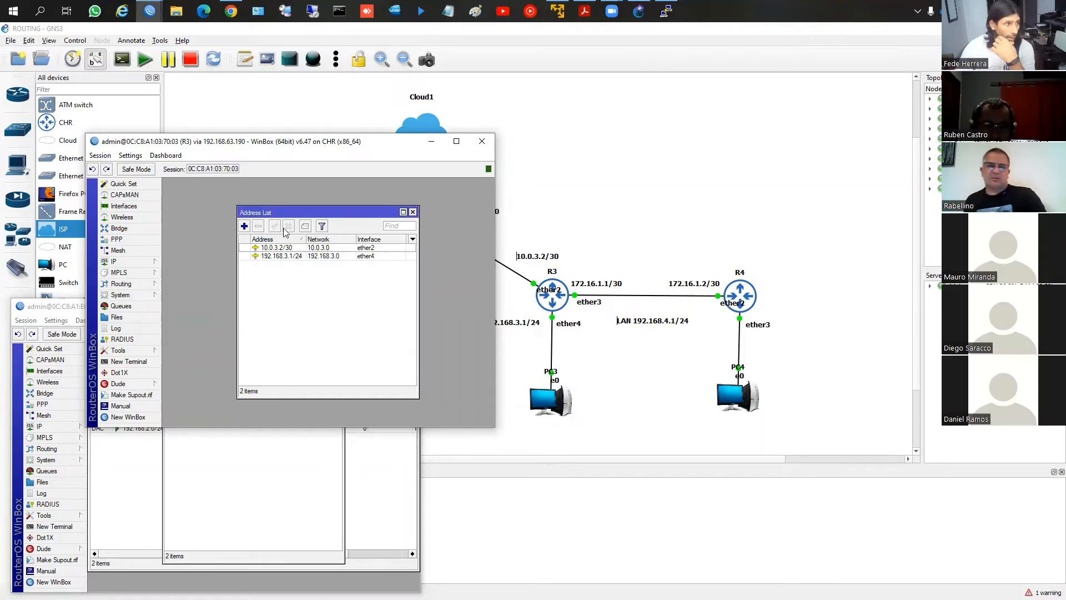
# Add the address 172.16.1.1/30 on R3's interface ether3 and open the router's IP route list
pyautogui.click(244, 225)
pyautogui.write('172.16.1.1/30')
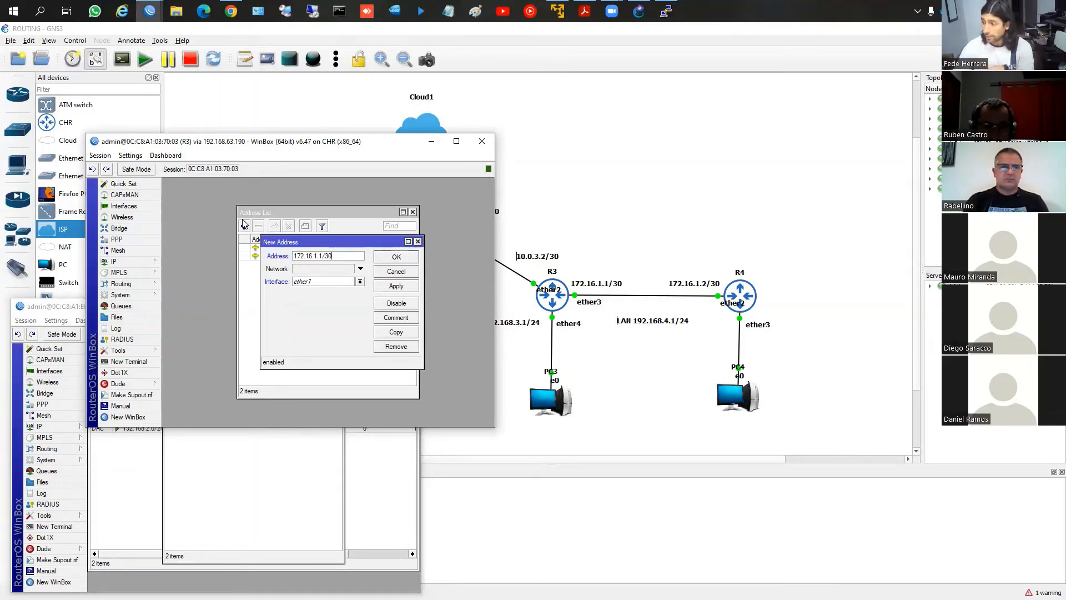
pyautogui.click(327, 283)
pyautogui.click(329, 305)
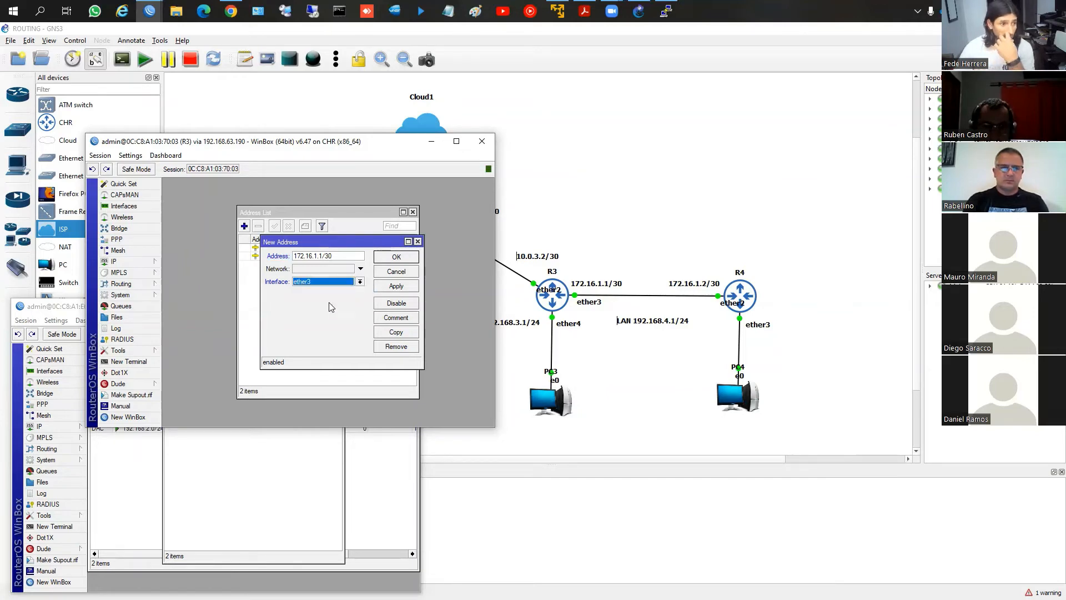
pyautogui.click(397, 287)
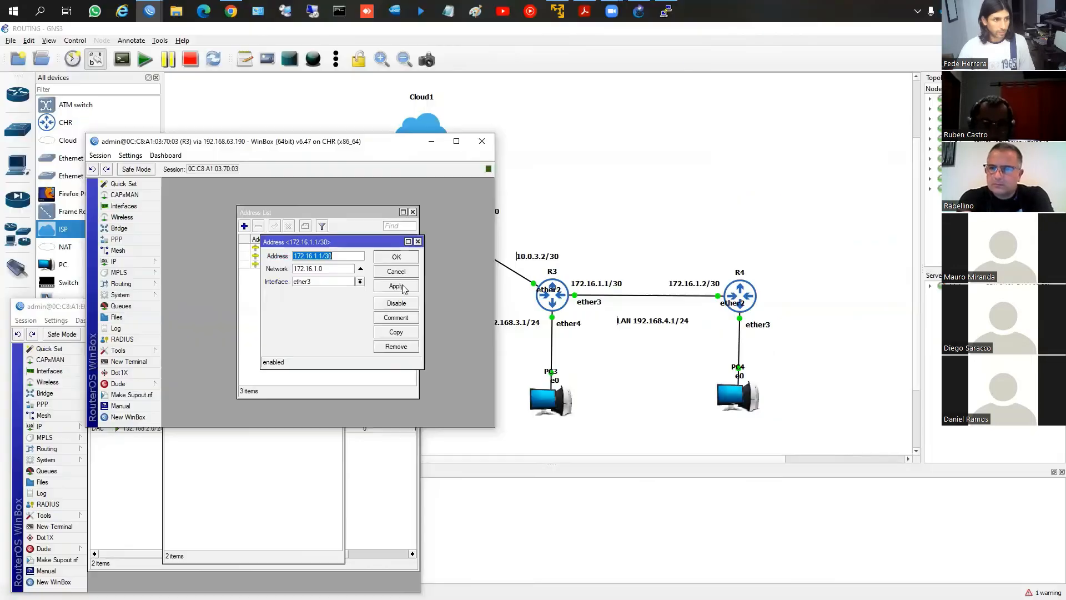
pyautogui.click(478, 202)
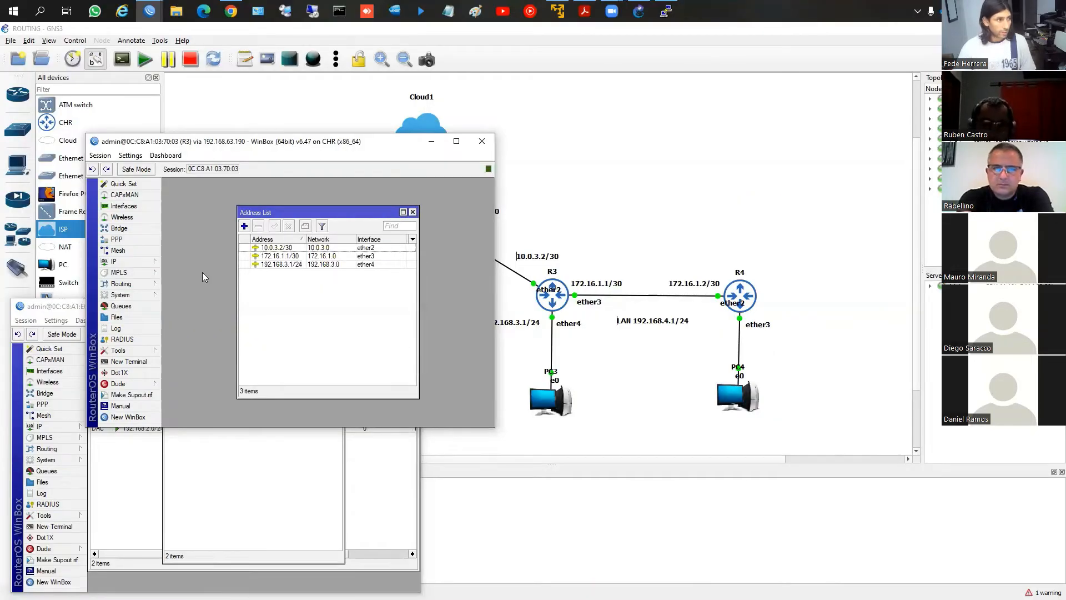
pyautogui.click(146, 262)
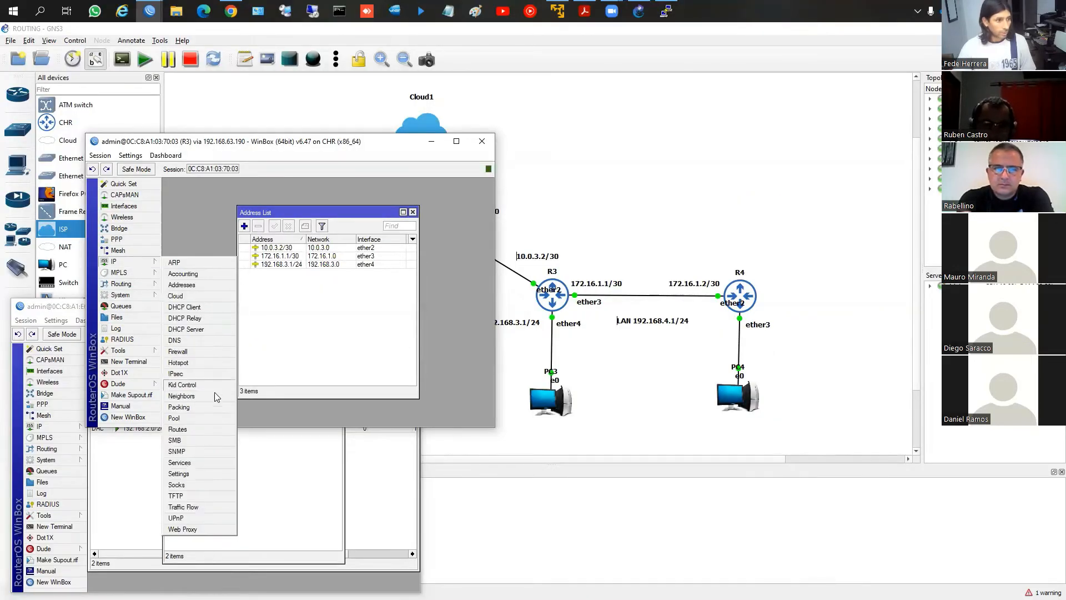
pyautogui.click(205, 427)
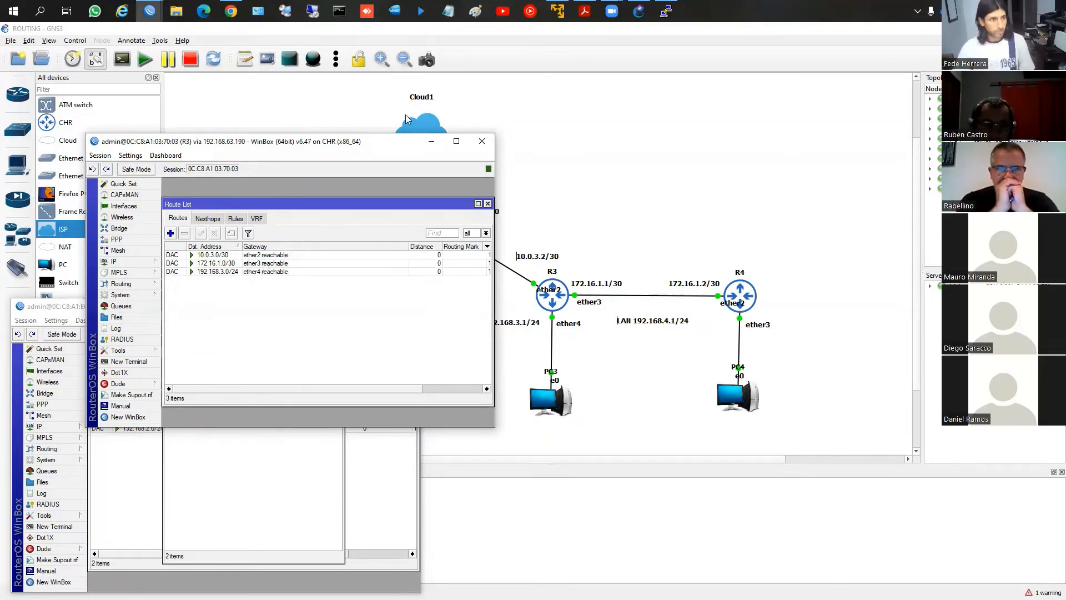
# Bring the R4 WinBox session forward and close its RIP and route list windows to reach the address list
pyautogui.click(159, 14)
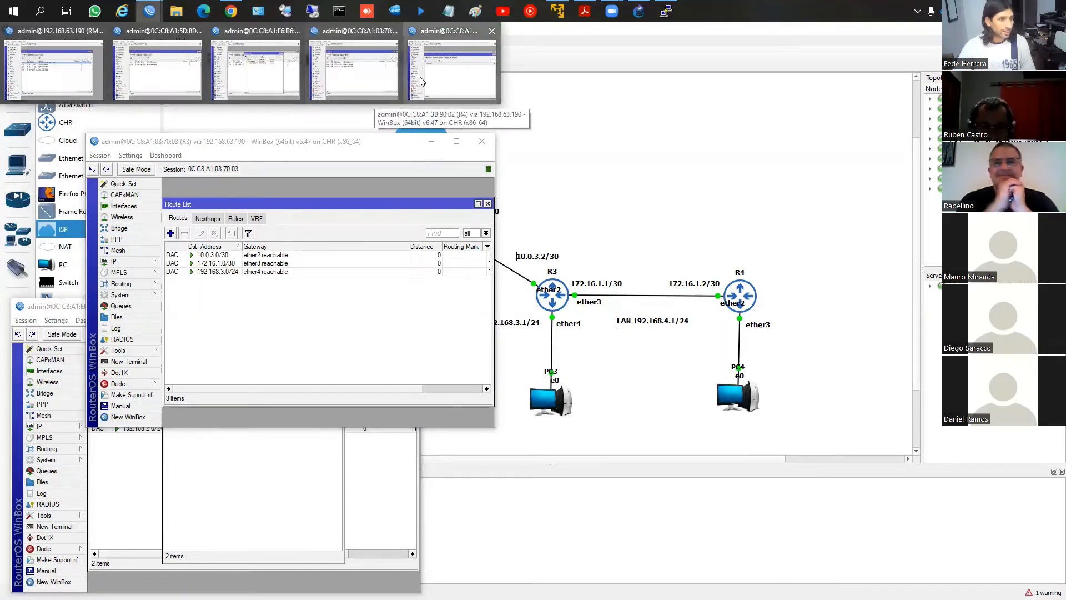
pyautogui.click(419, 77)
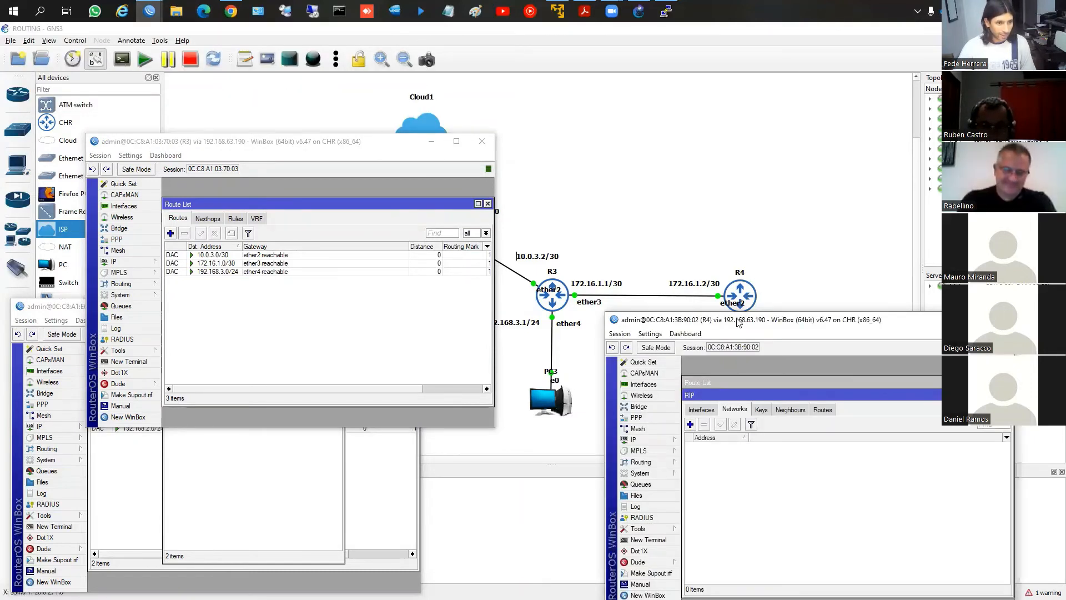
pyautogui.moveTo(738, 322); pyautogui.dragTo(391, 151)
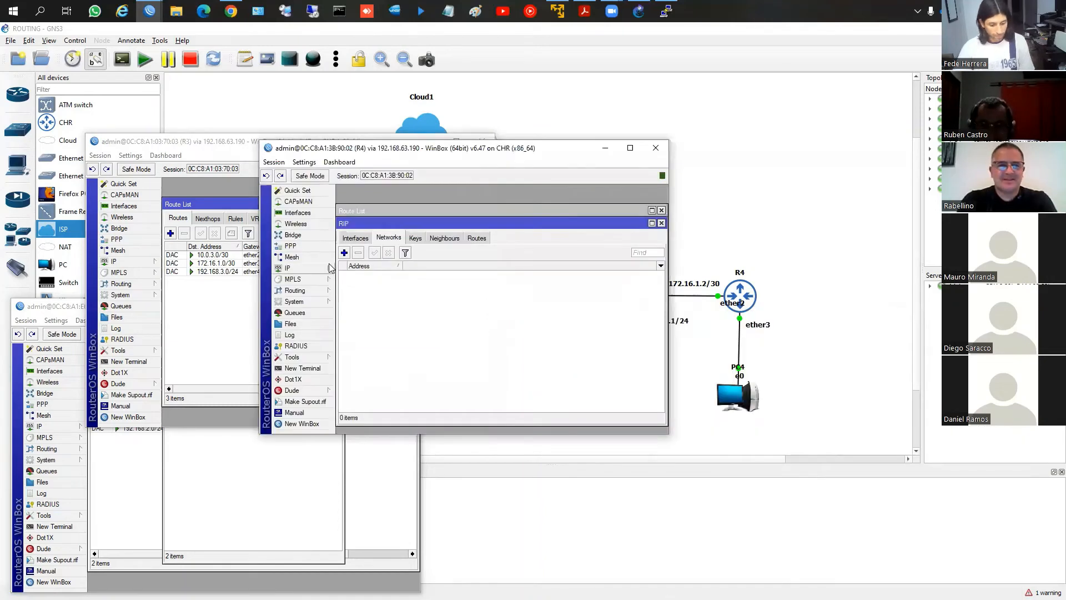
pyautogui.click(661, 222)
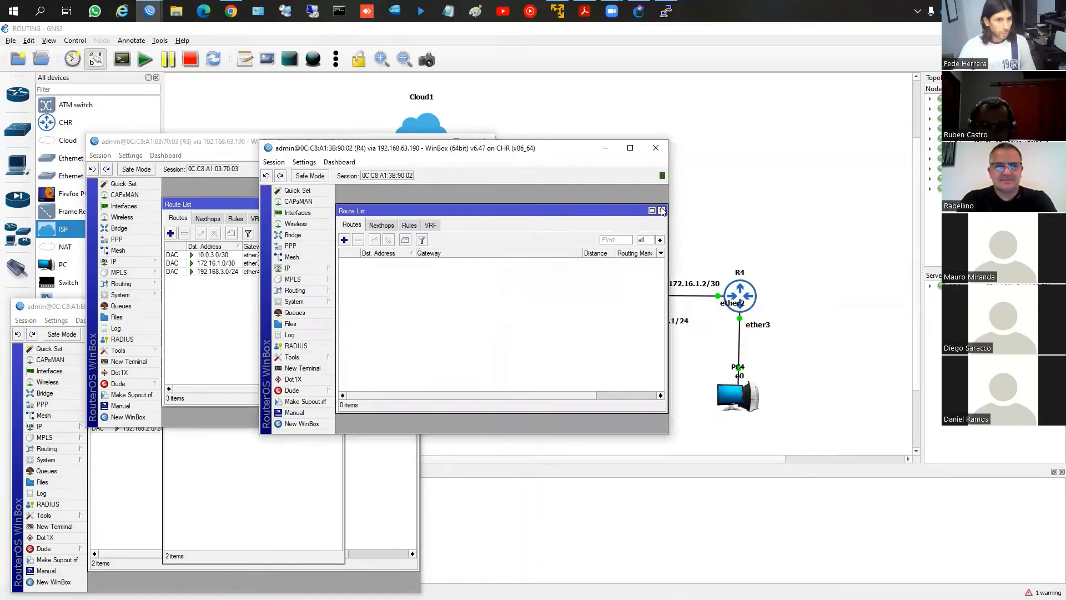
pyautogui.click(661, 210)
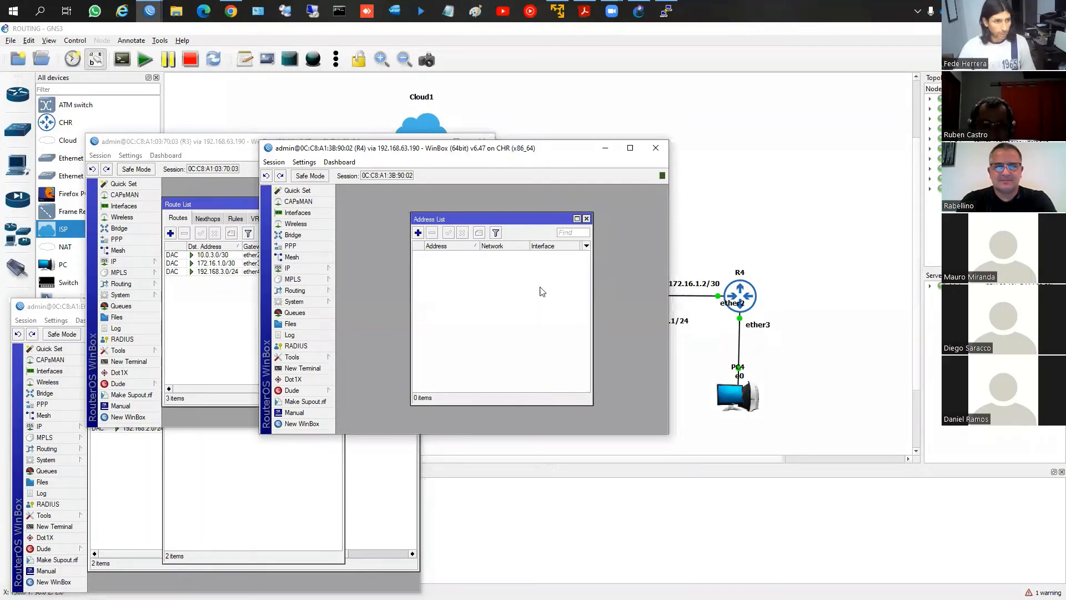
# Add the address 172.16.1.2/30 on interface ether2 in R4's address list
pyautogui.click(417, 233)
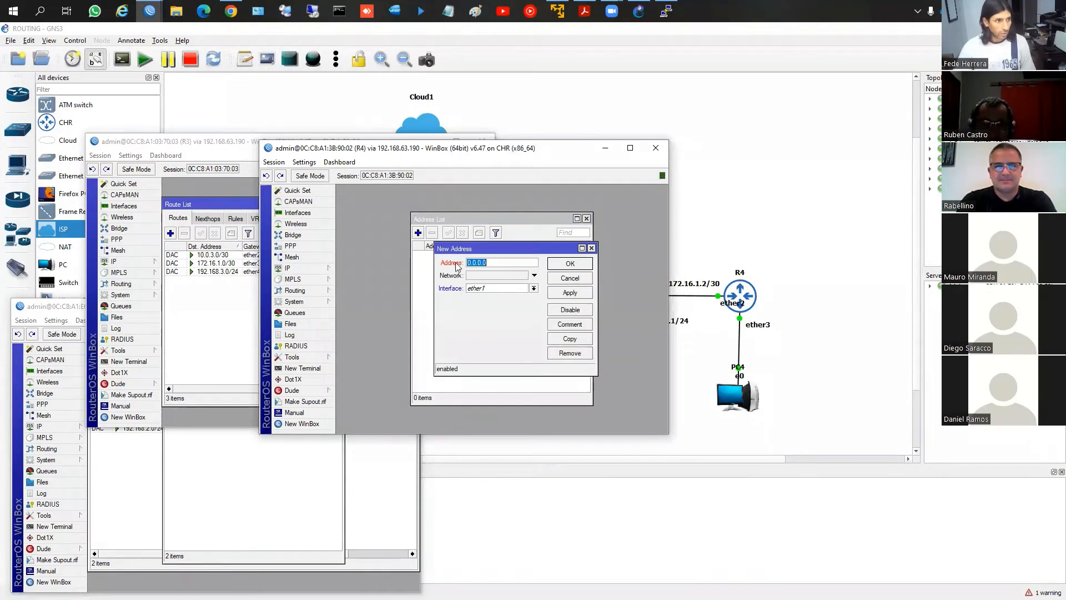
pyautogui.write('172.16.1.2/30')
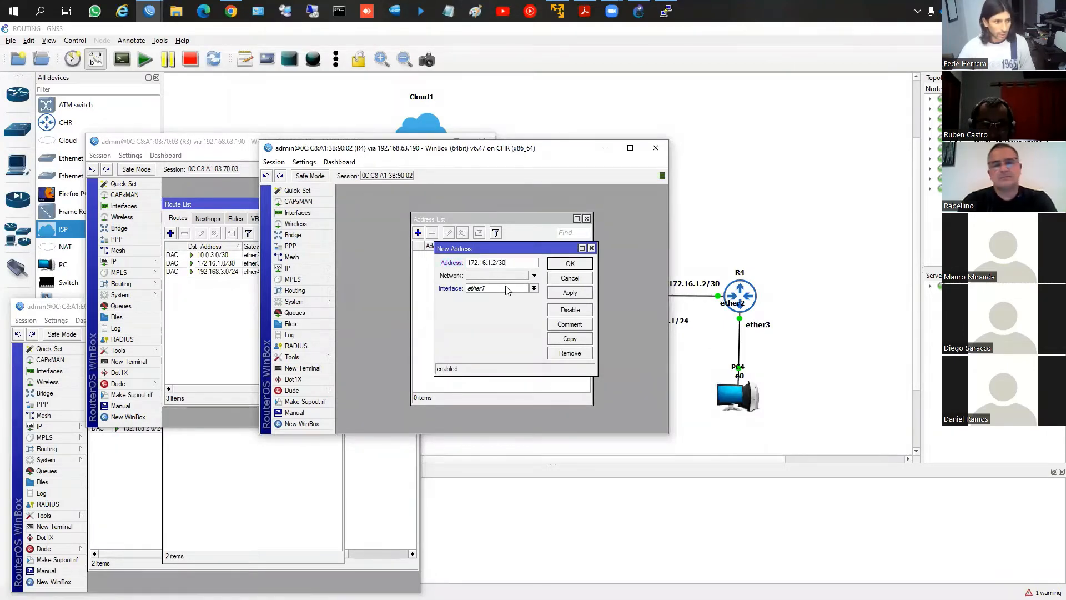
pyautogui.click(506, 288)
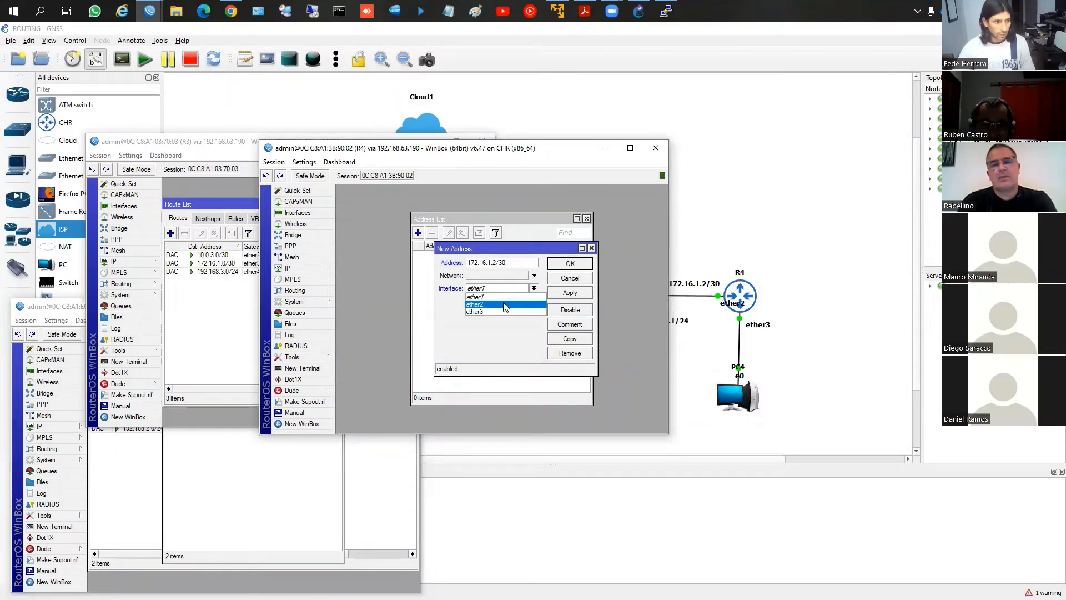
pyautogui.click(505, 307)
pyautogui.click(569, 293)
pyautogui.click(570, 263)
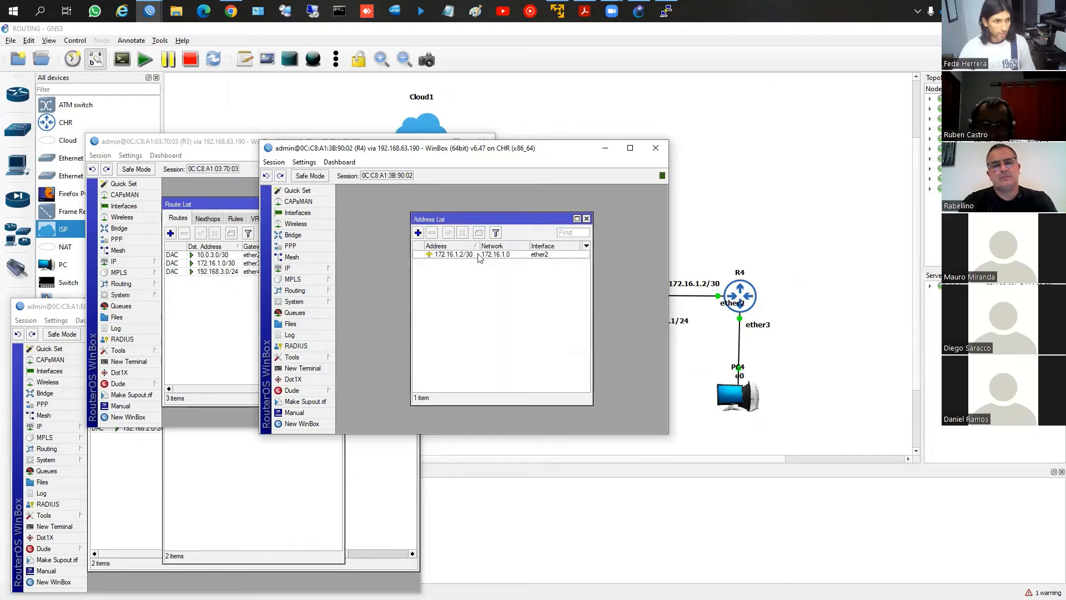
# Add the address 192.168.4.1/24 on interface ether3 in R4's address list
pyautogui.click(418, 233)
pyautogui.write('192.1')
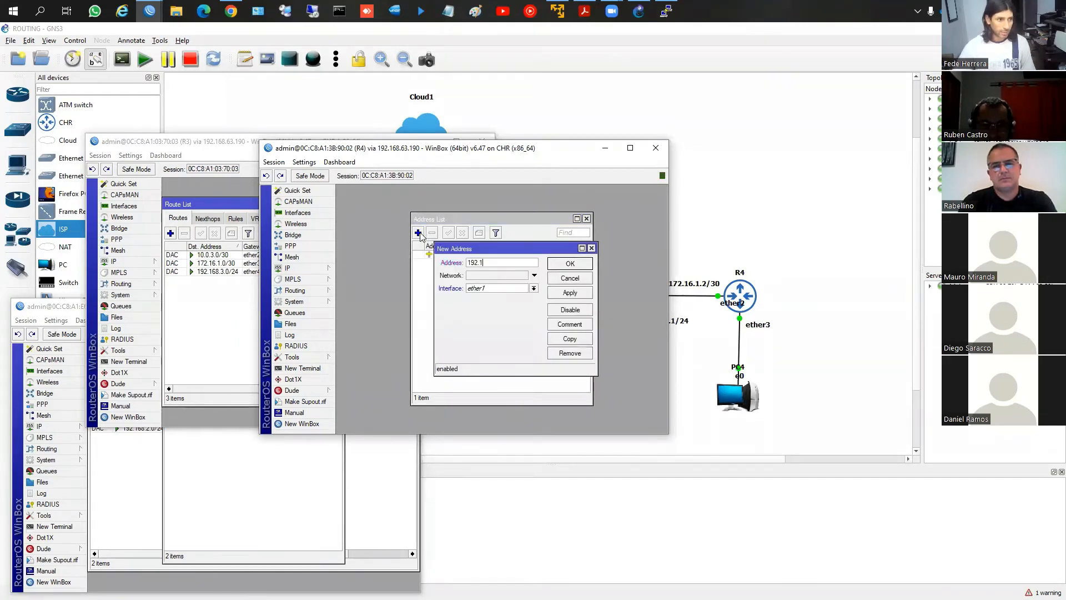
pyautogui.write('68.4.1/24')
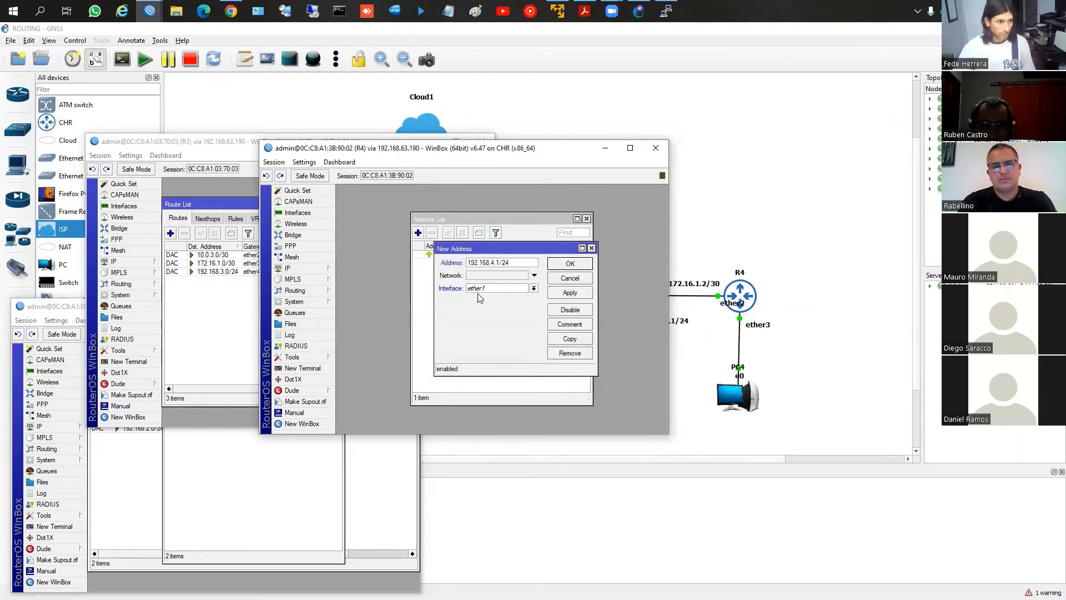
pyautogui.click(488, 288)
pyautogui.click(503, 309)
pyautogui.click(566, 292)
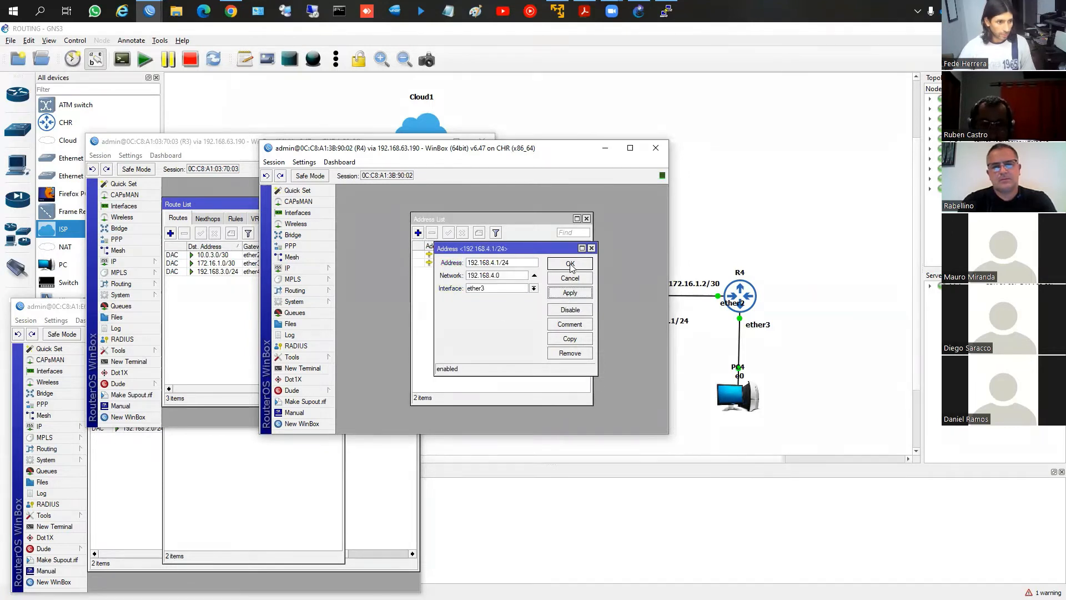
pyautogui.click(570, 265)
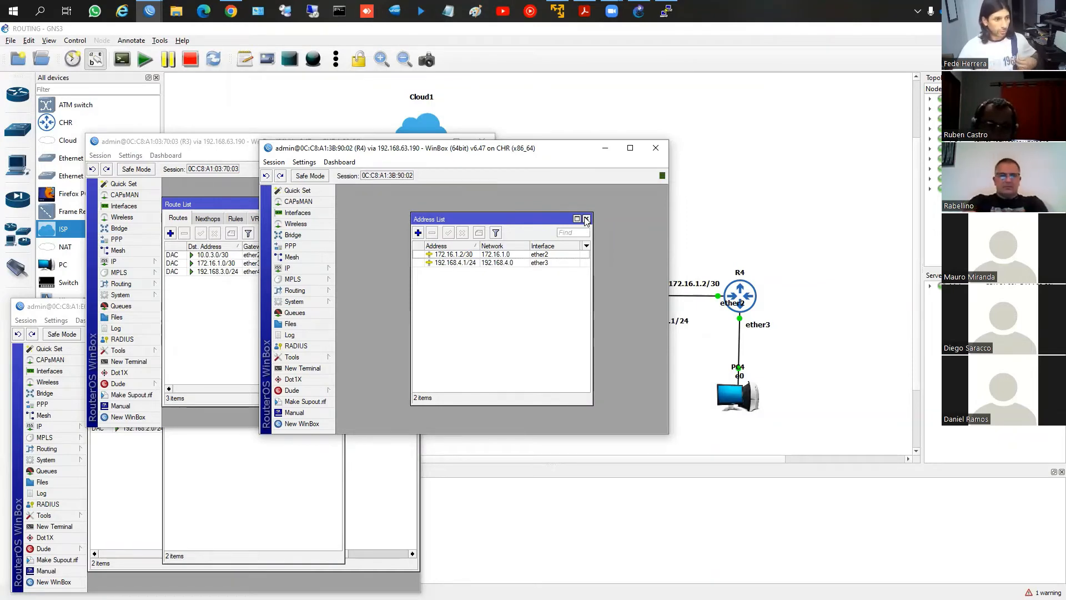
# Close R4's address list and open its IP route list to review the connected routes
pyautogui.click(586, 220)
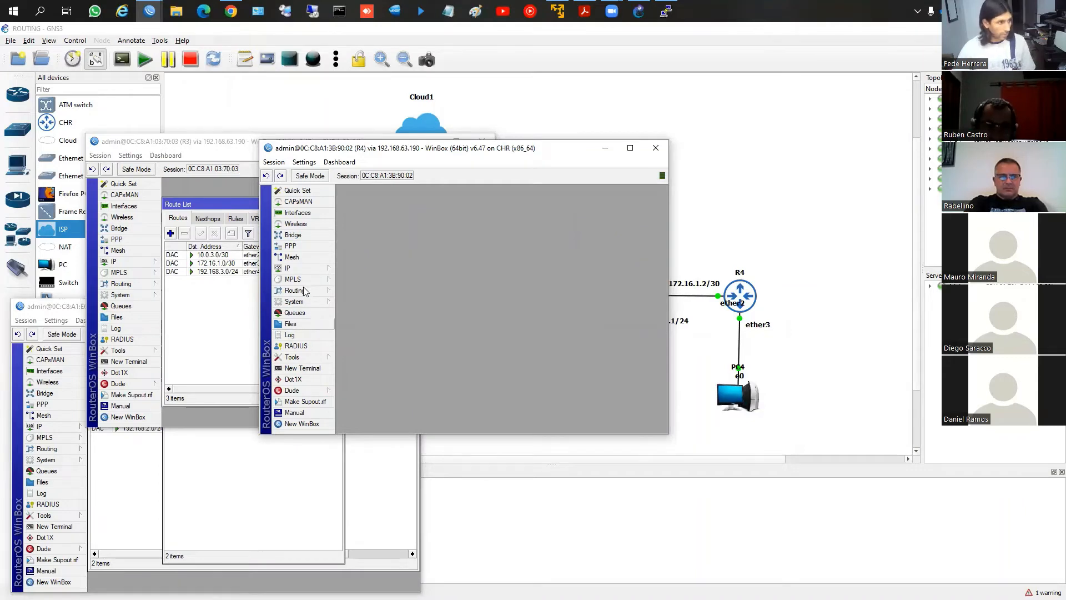
pyautogui.click(303, 268)
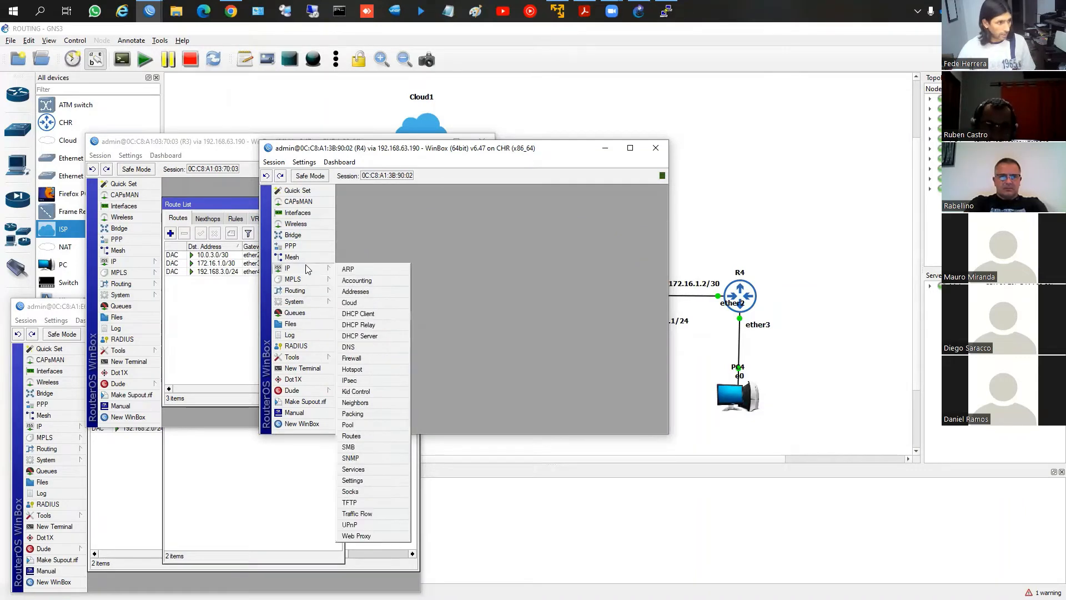
pyautogui.click(361, 436)
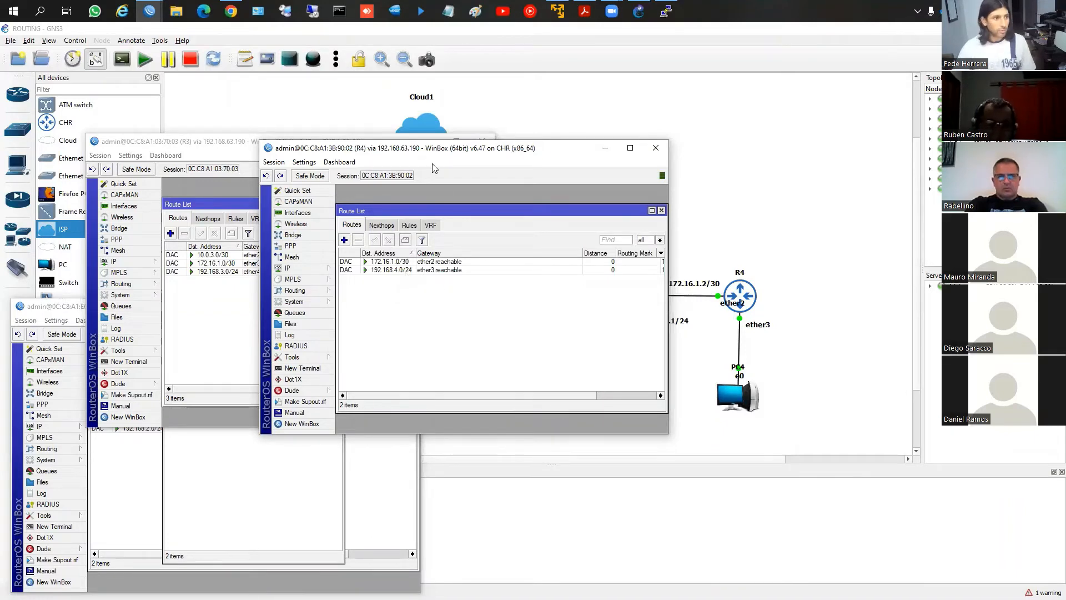
# Arrange the R3 and R4 WinBox windows beside the R2 window so the upper GNS3 topology is uncovered
pyautogui.moveTo(428, 150); pyautogui.dragTo(778, 293)
pyautogui.click(321, 170)
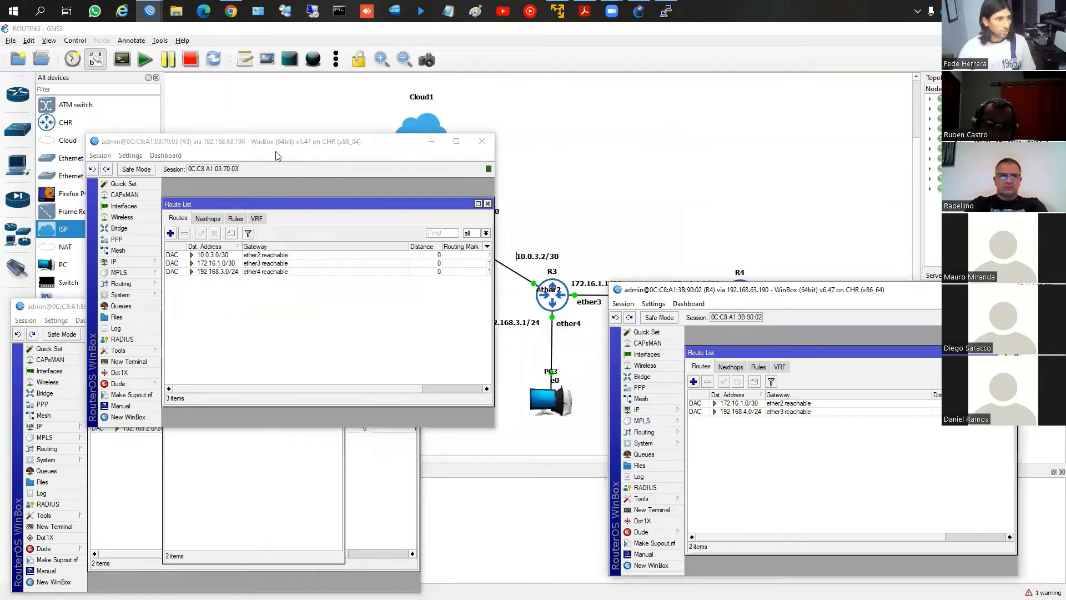
pyautogui.moveTo(301, 143); pyautogui.dragTo(590, 313)
pyautogui.click(770, 301)
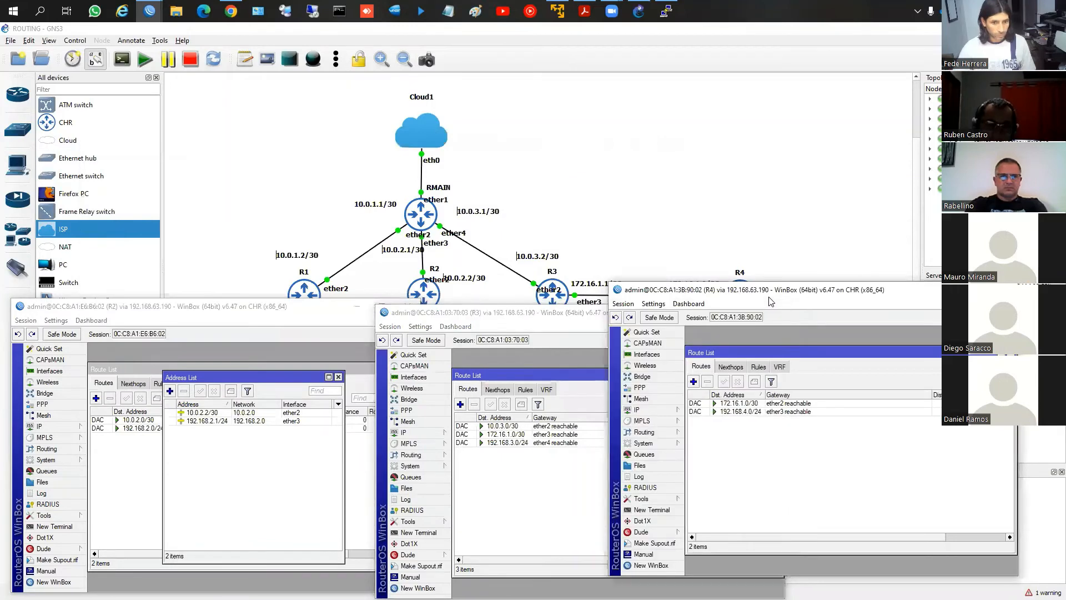
# Review the full GNS3 topology, switch to R1's WinBox window and close its route list
pyautogui.click(383, 271)
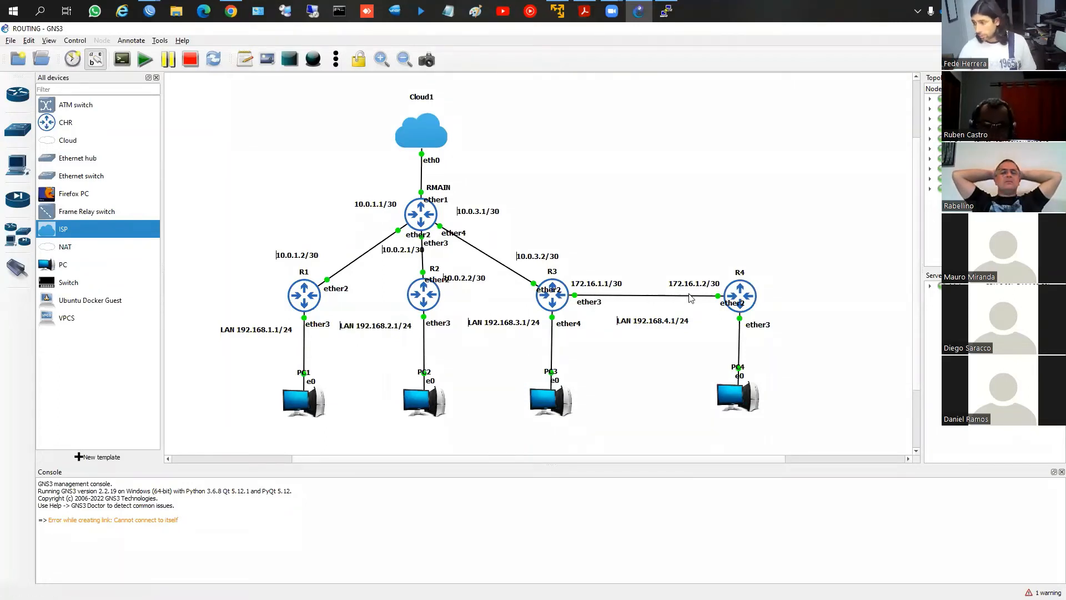
pyautogui.click(151, 9)
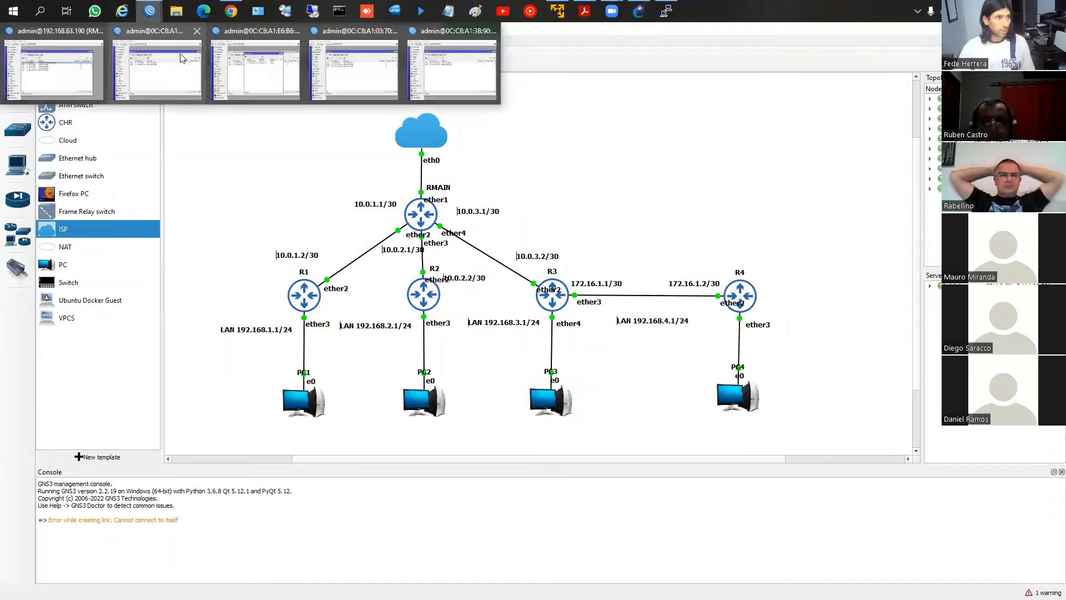
pyautogui.click(165, 58)
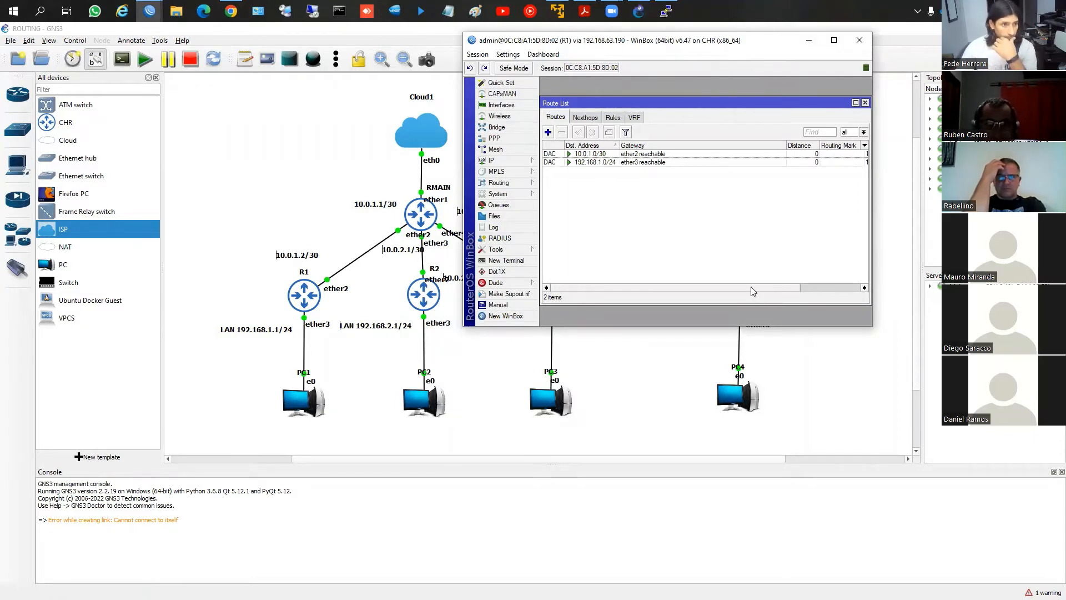
pyautogui.click(865, 103)
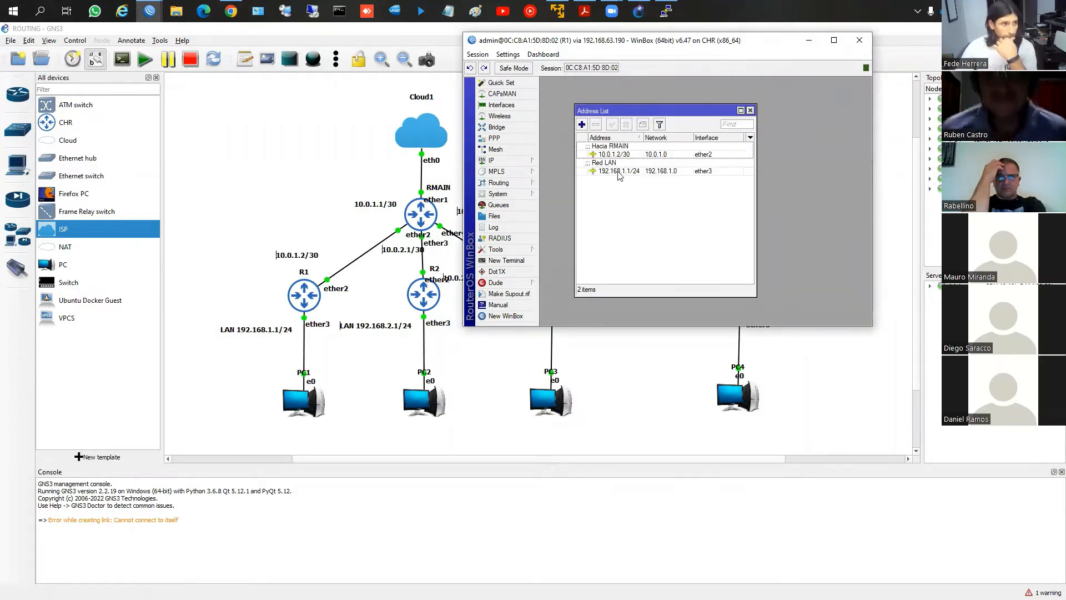
# Open R1's DHCP server list, start DHCP Setup and check the address list for the LAN interface
pyautogui.click(495, 149)
pyautogui.click(491, 160)
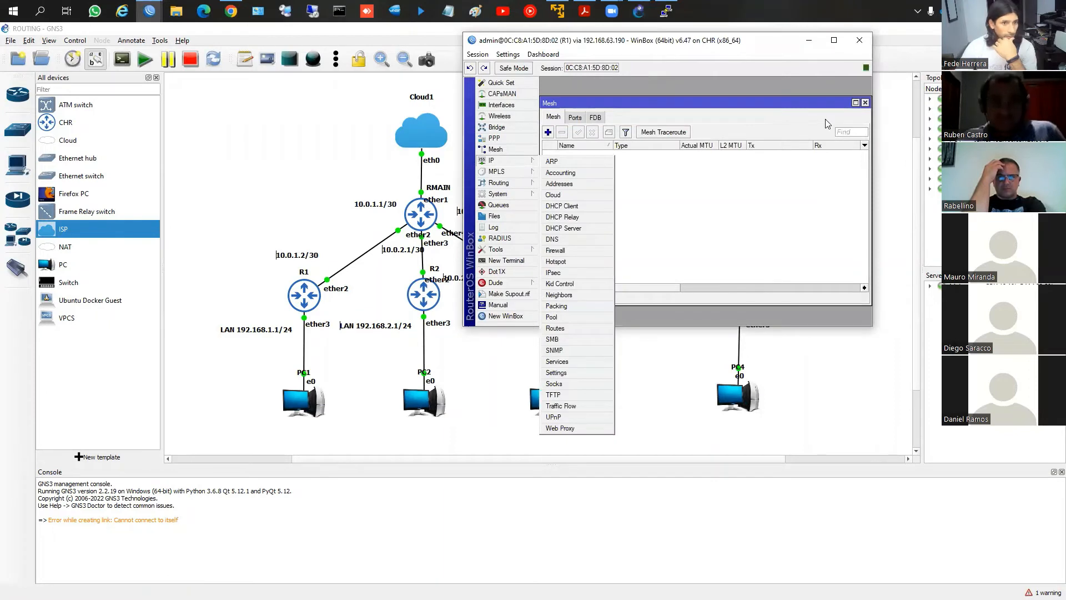
pyautogui.click(864, 104)
pyautogui.click(492, 160)
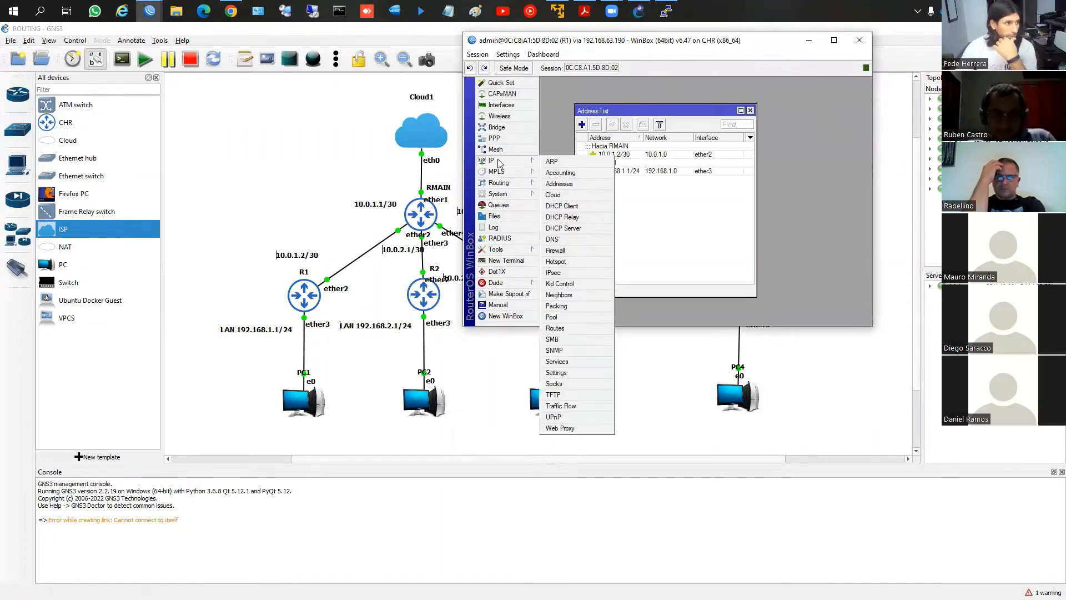
pyautogui.click(565, 228)
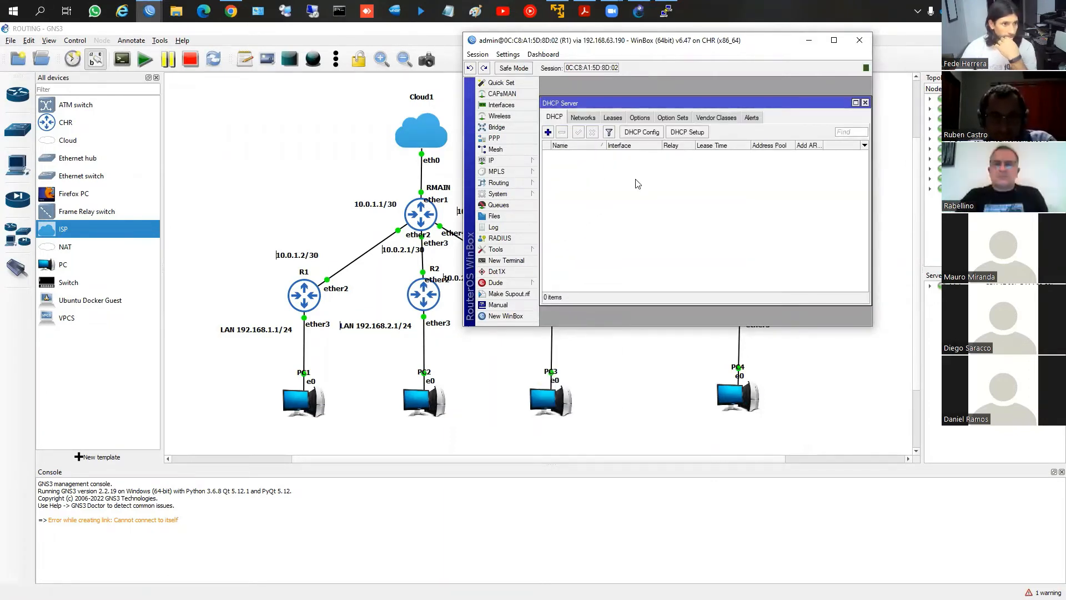
pyautogui.click(685, 133)
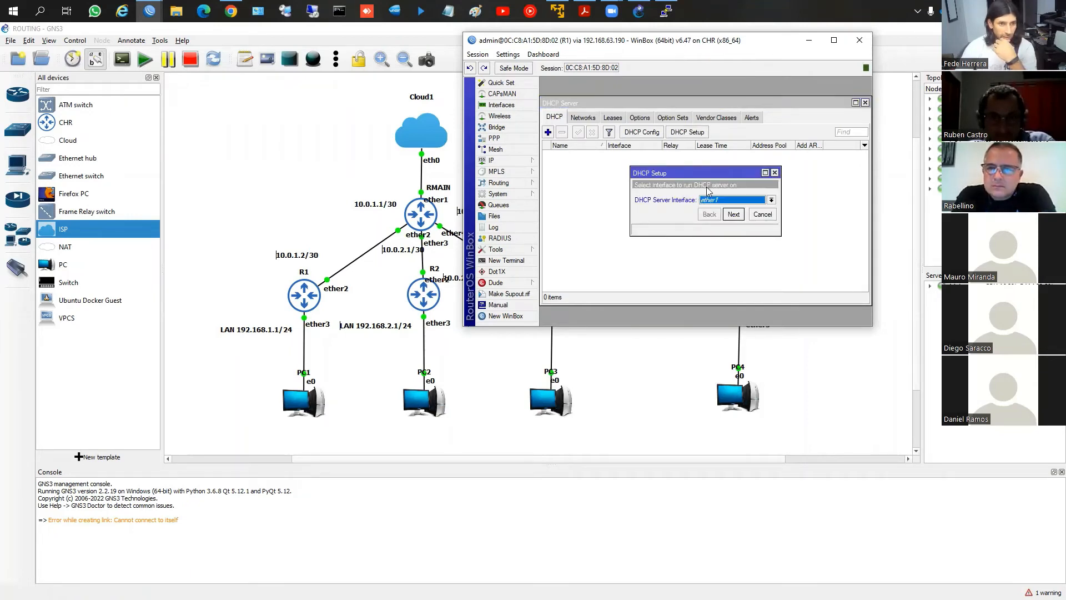
pyautogui.click(502, 160)
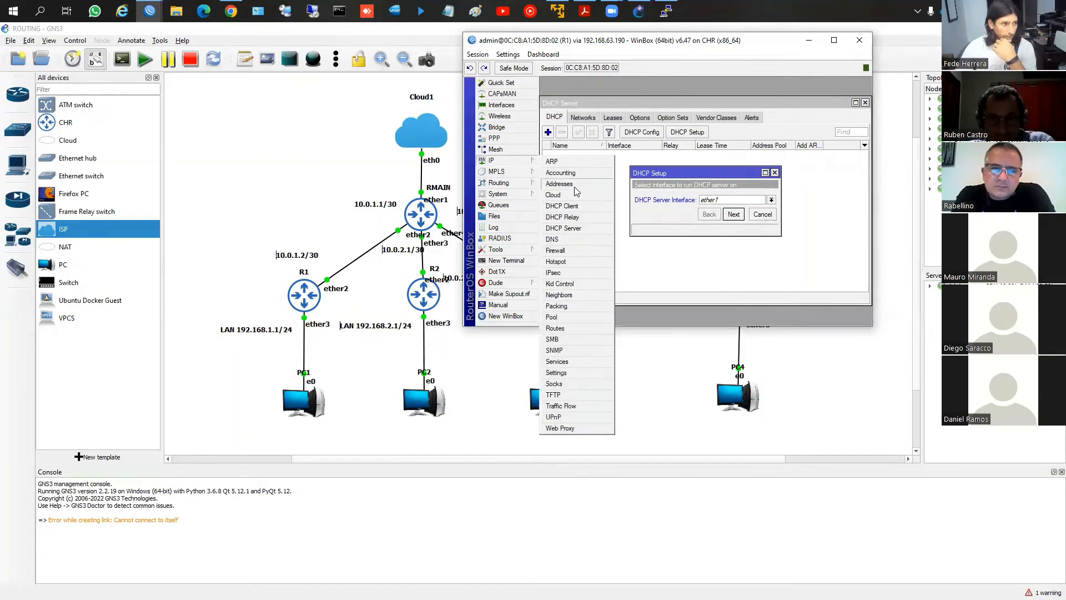
pyautogui.click(574, 185)
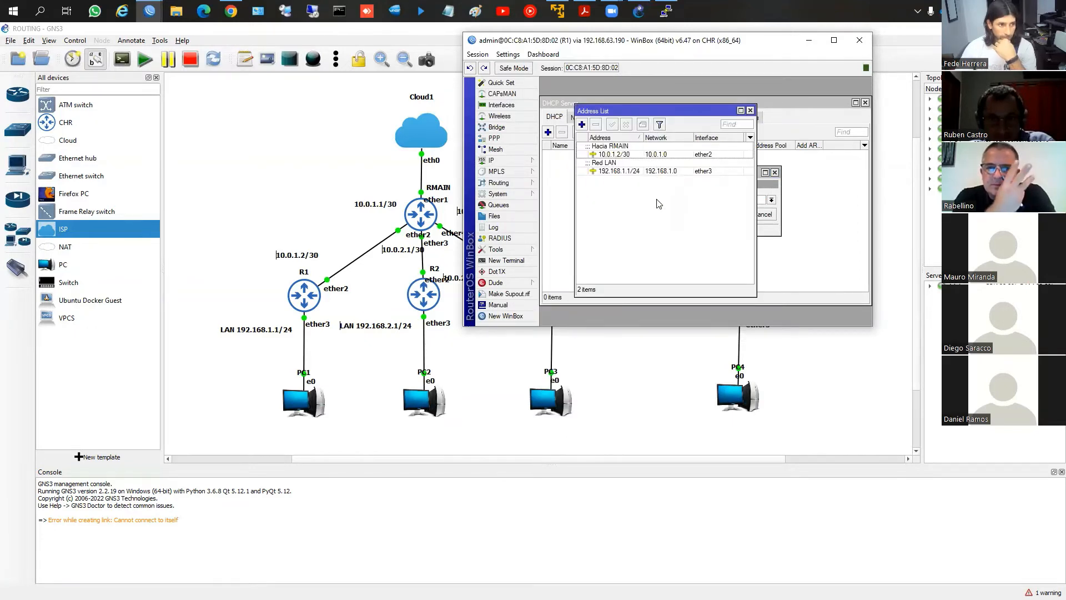
pyautogui.click(750, 111)
# Create R1's DHCP server on ether3 for 192.168.1.0/24, leaving DNS servers blank and the lease time at 00:10:00
pyautogui.click(729, 201)
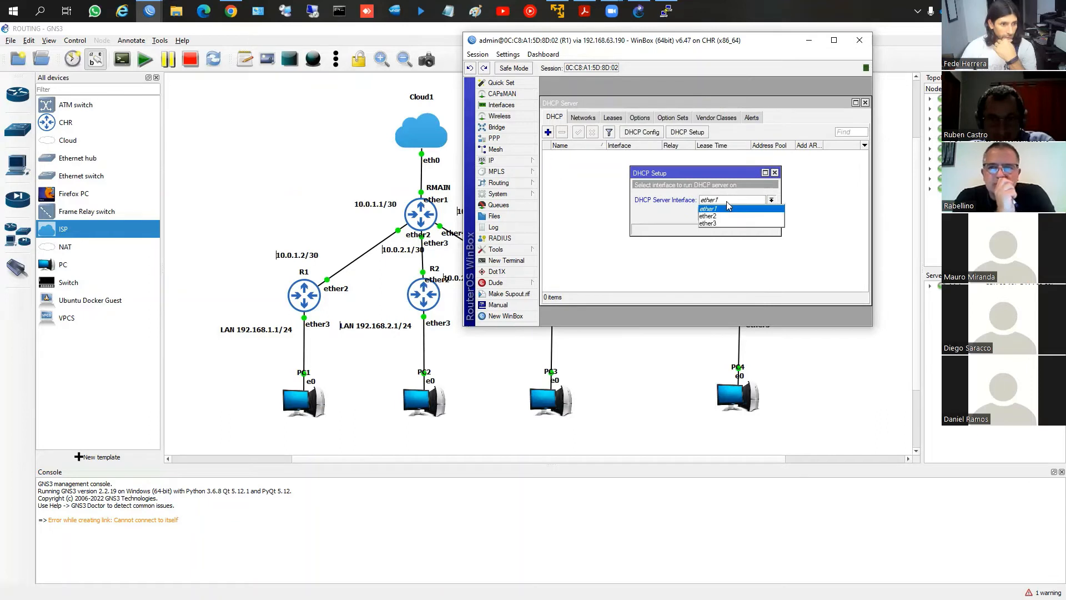
pyautogui.click(736, 222)
pyautogui.click(734, 214)
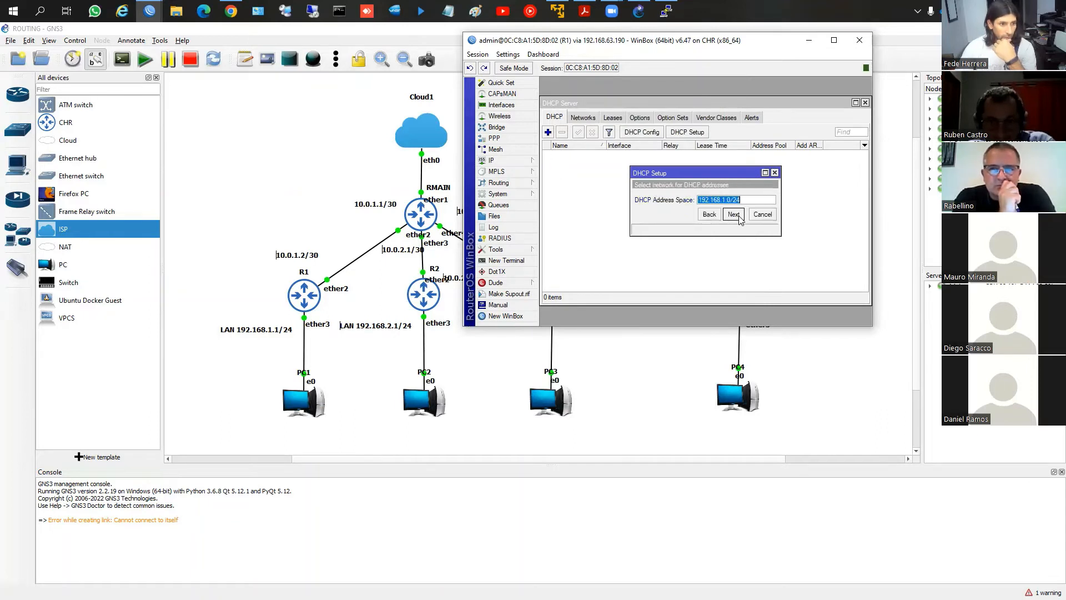
pyautogui.click(734, 215)
pyautogui.click(733, 215)
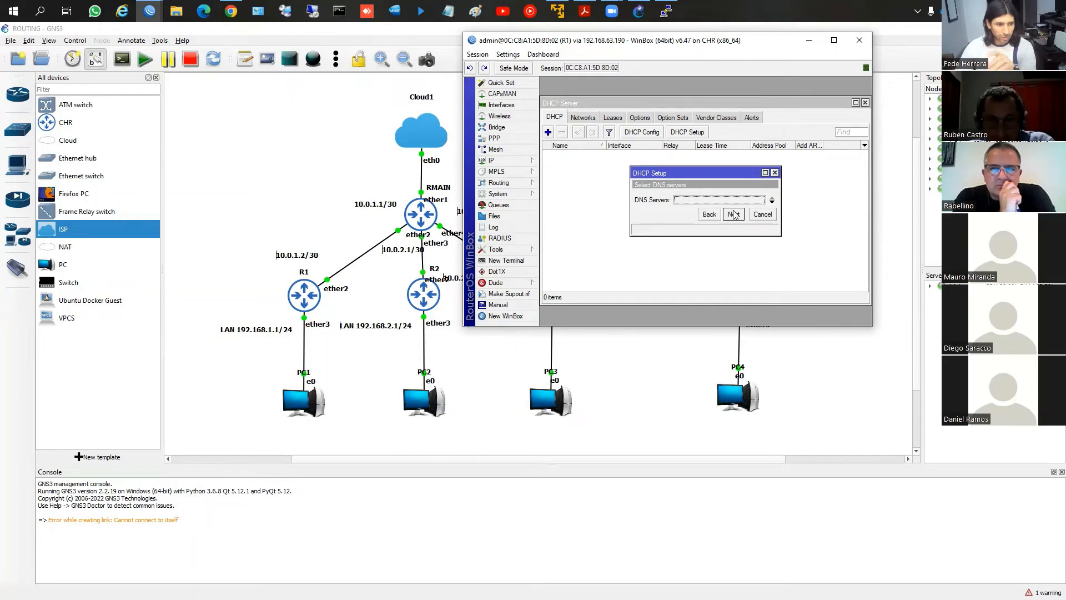
pyautogui.click(734, 215)
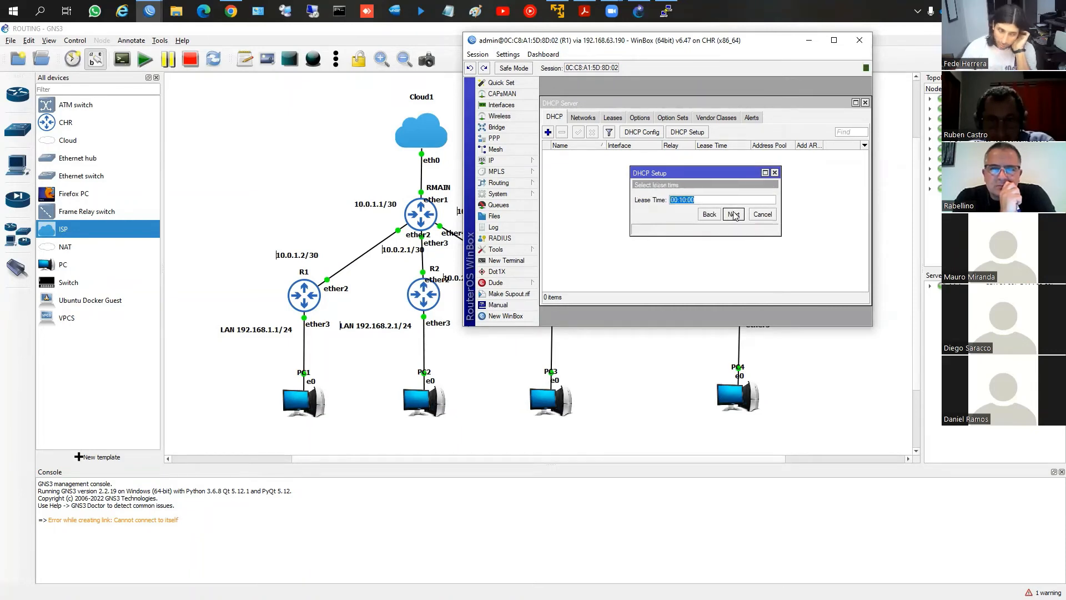
pyautogui.click(733, 214)
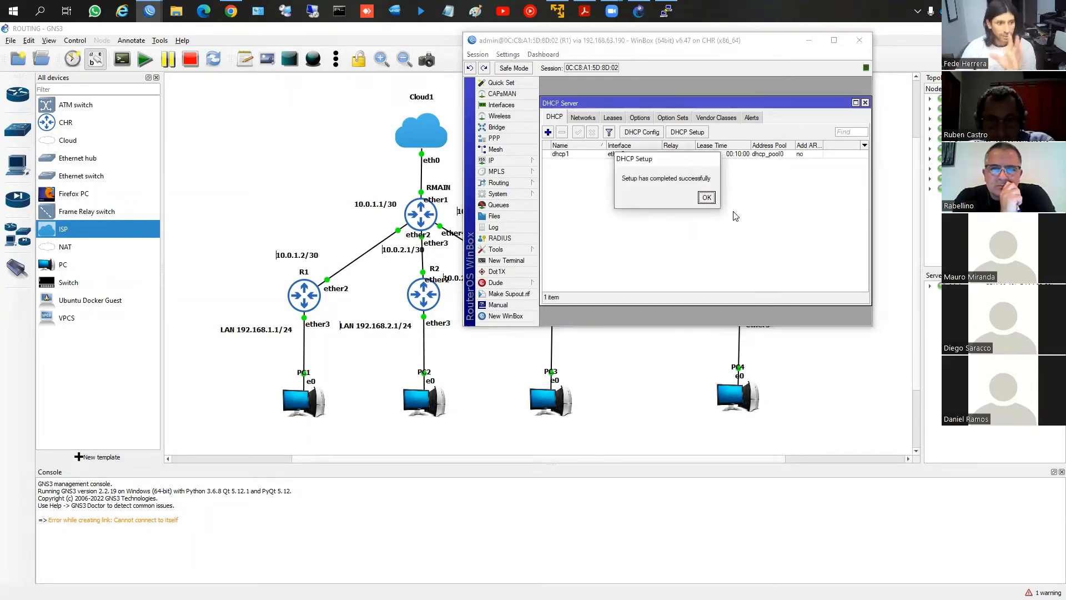
pyautogui.click(705, 201)
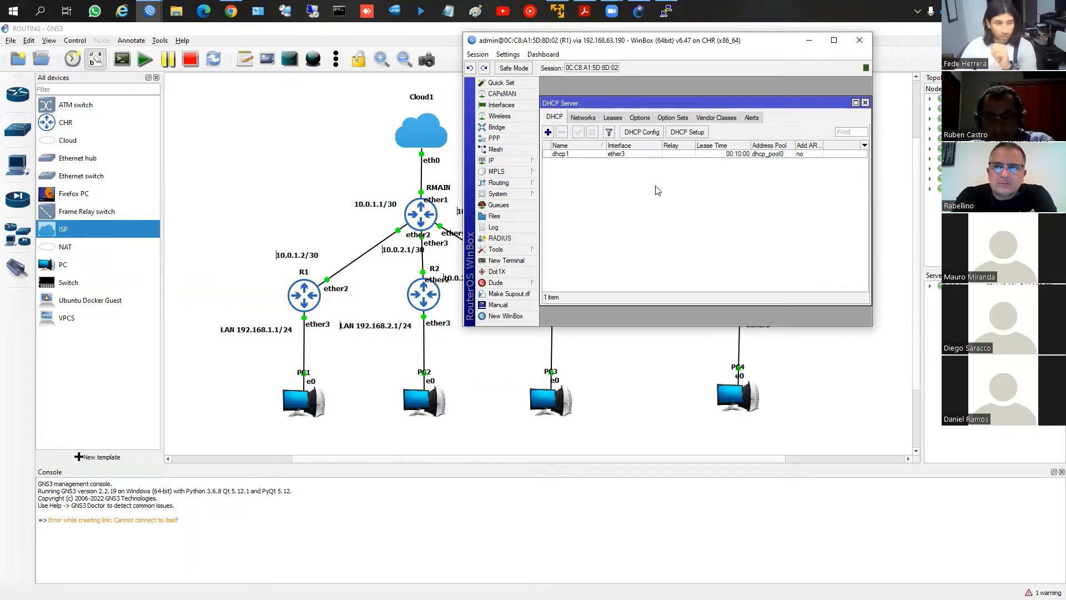
pyautogui.click(646, 157)
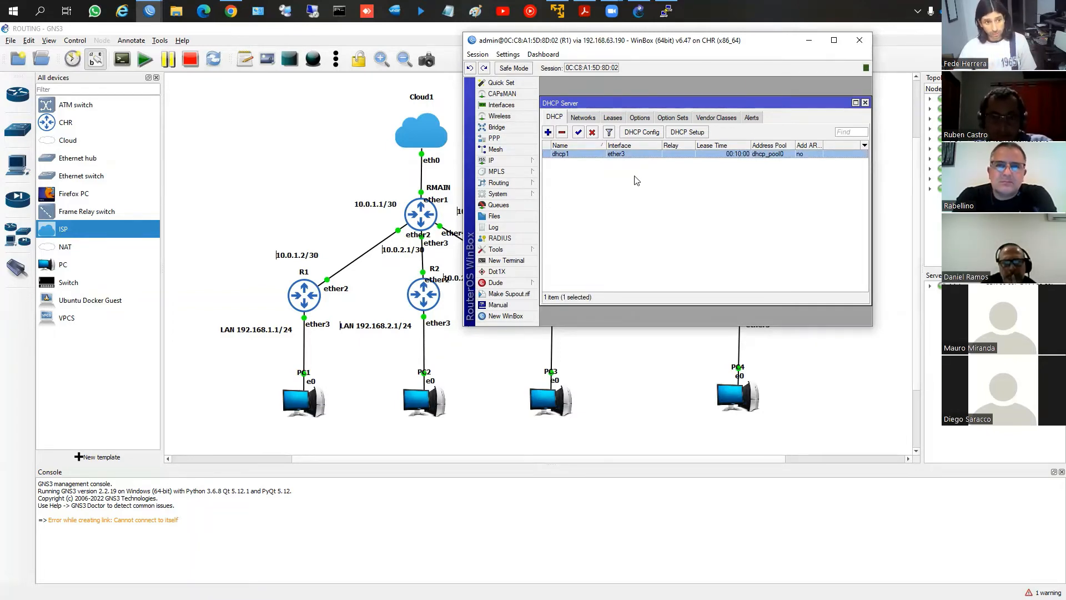
# Bring R2's WinBox window forward over the GNS3 topology and open its DHCP server list
pyautogui.hotkey('alt', 'Tab')
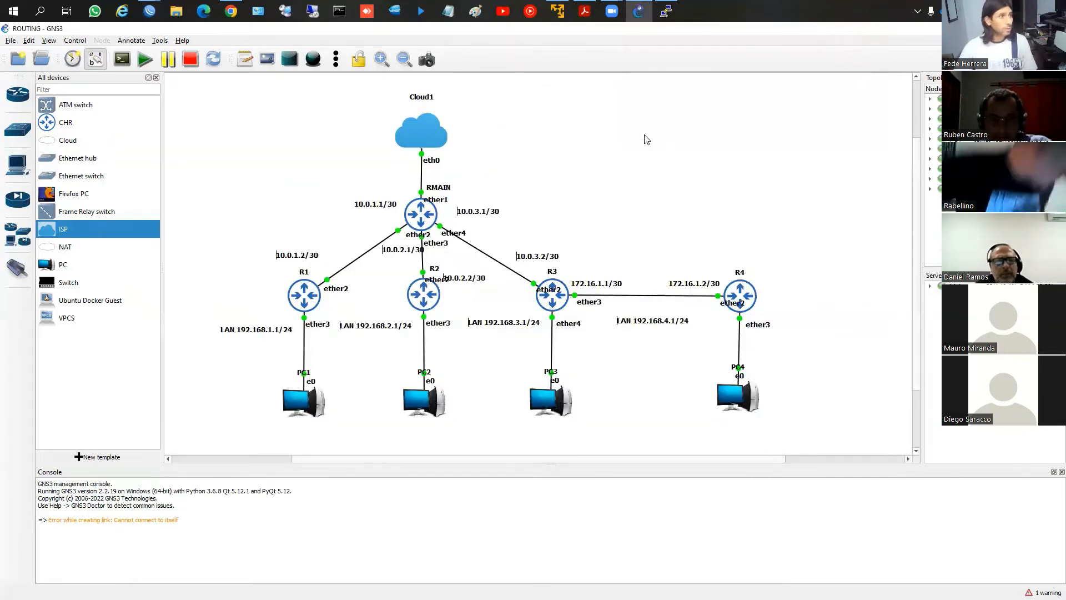
pyautogui.click(149, 10)
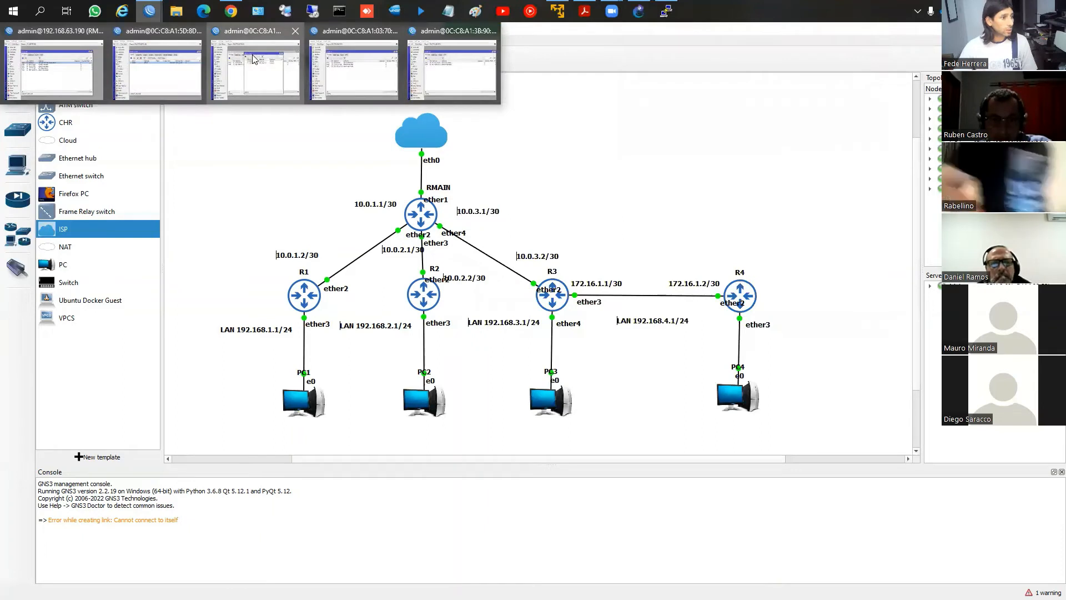
pyautogui.click(248, 60)
pyautogui.click(60, 427)
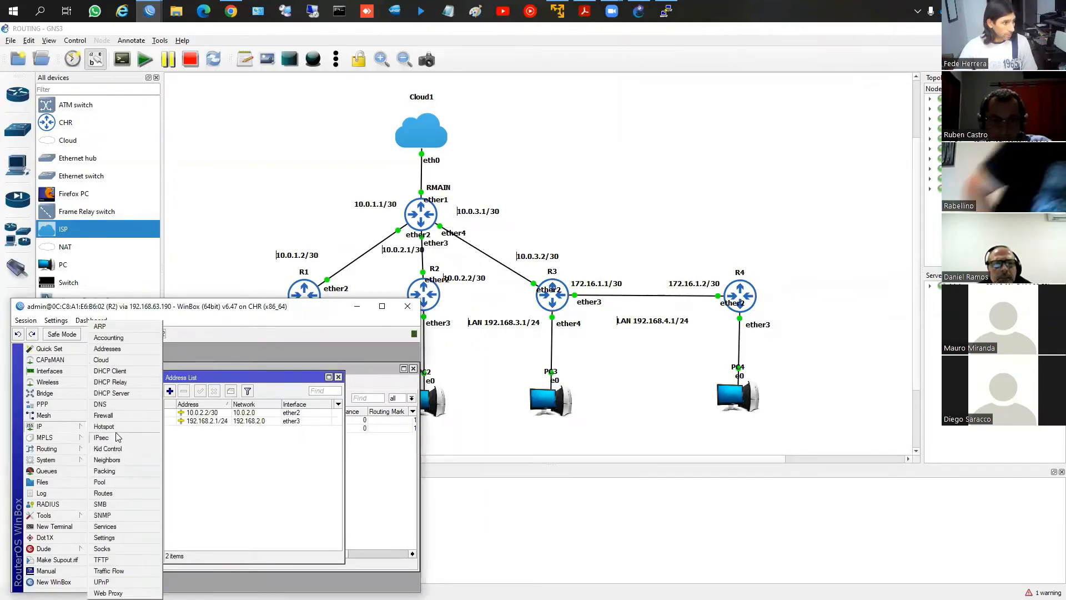
pyautogui.click(111, 393)
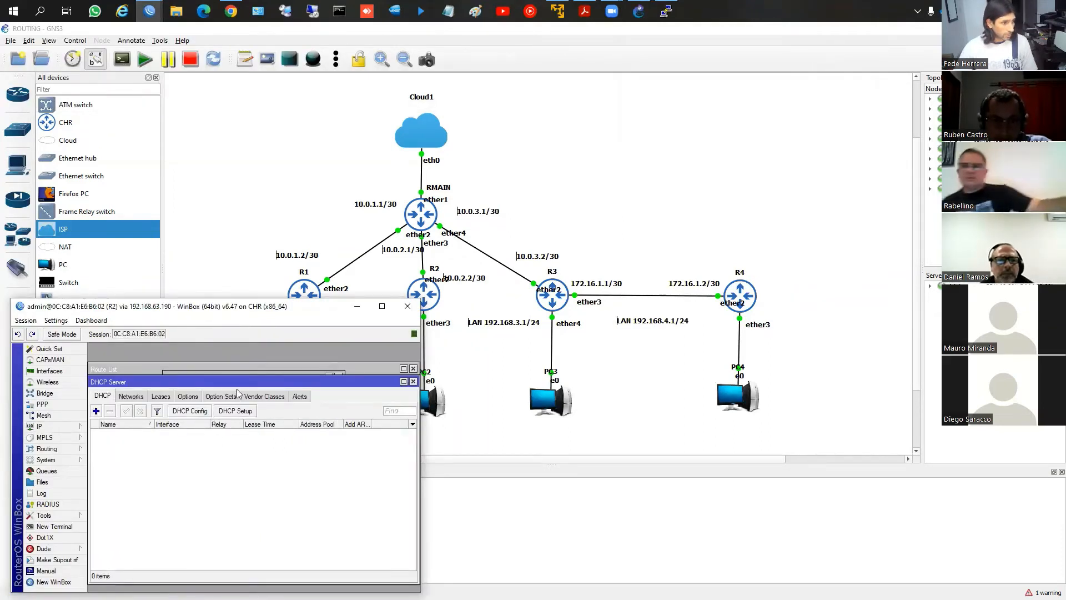
# Create R2's DHCP server on ether3 for 192.168.2.0/24 with DHCP Setup, keeping the 00:10:00 lease time
pyautogui.click(235, 411)
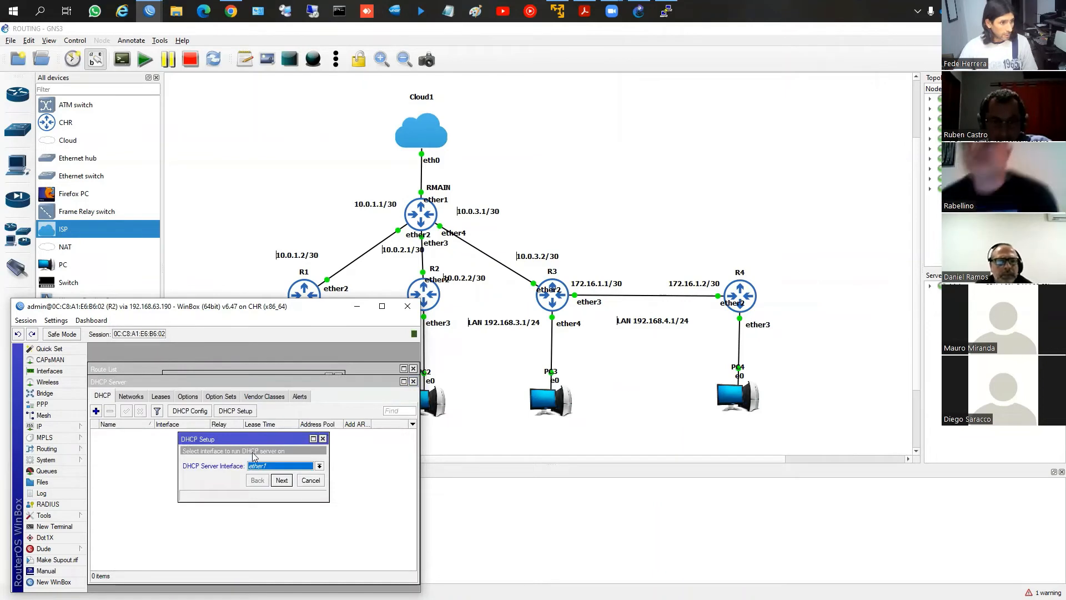
pyautogui.click(281, 466)
pyautogui.click(273, 487)
pyautogui.click(282, 480)
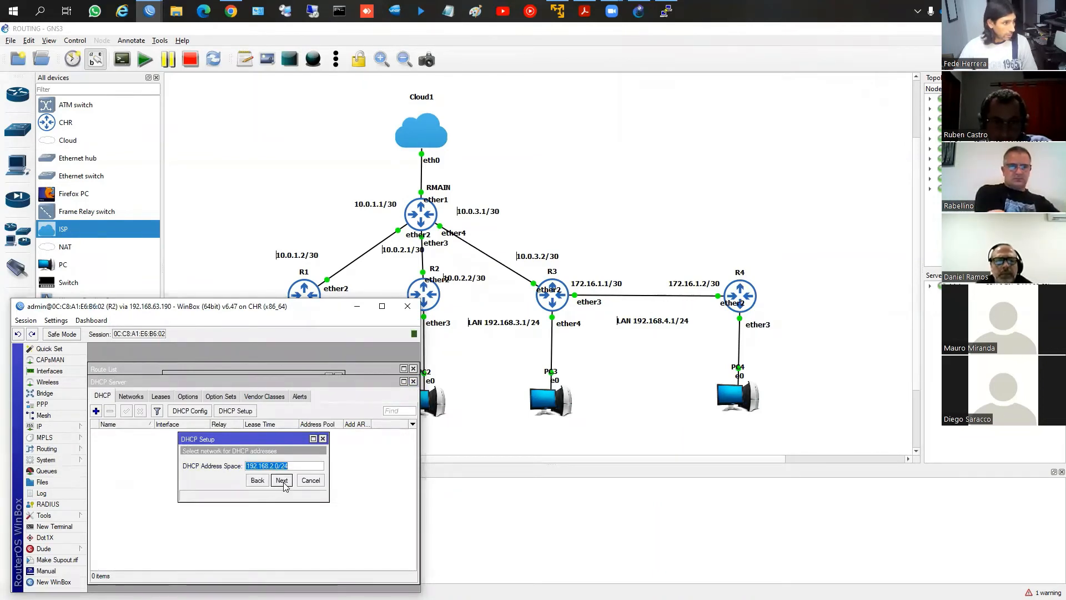
pyautogui.click(282, 481)
pyautogui.click(282, 481)
pyautogui.click(282, 480)
pyautogui.click(282, 481)
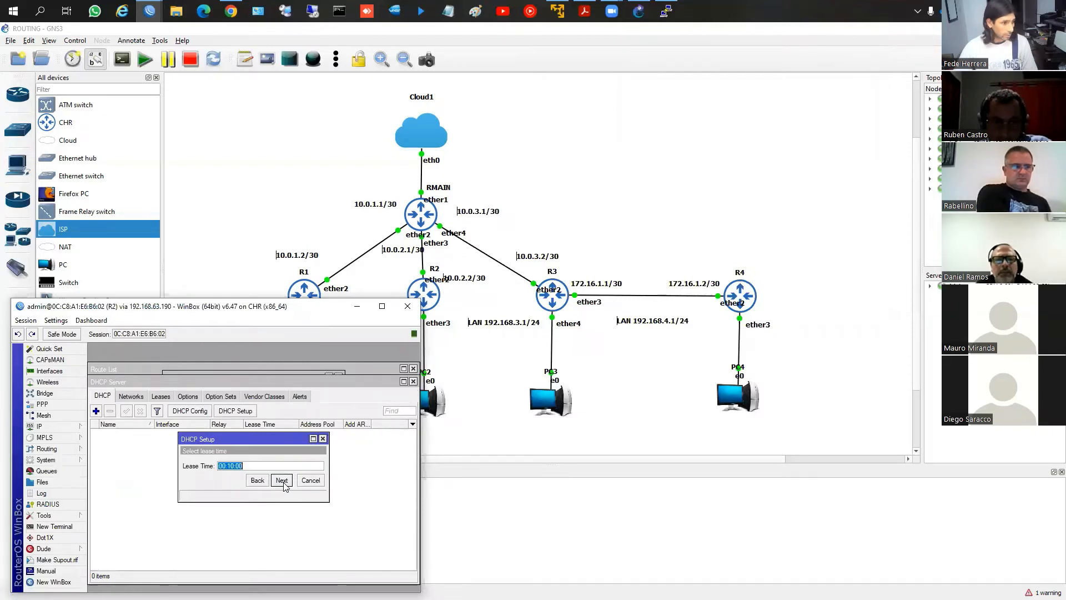
pyautogui.click(282, 481)
pyautogui.click(254, 463)
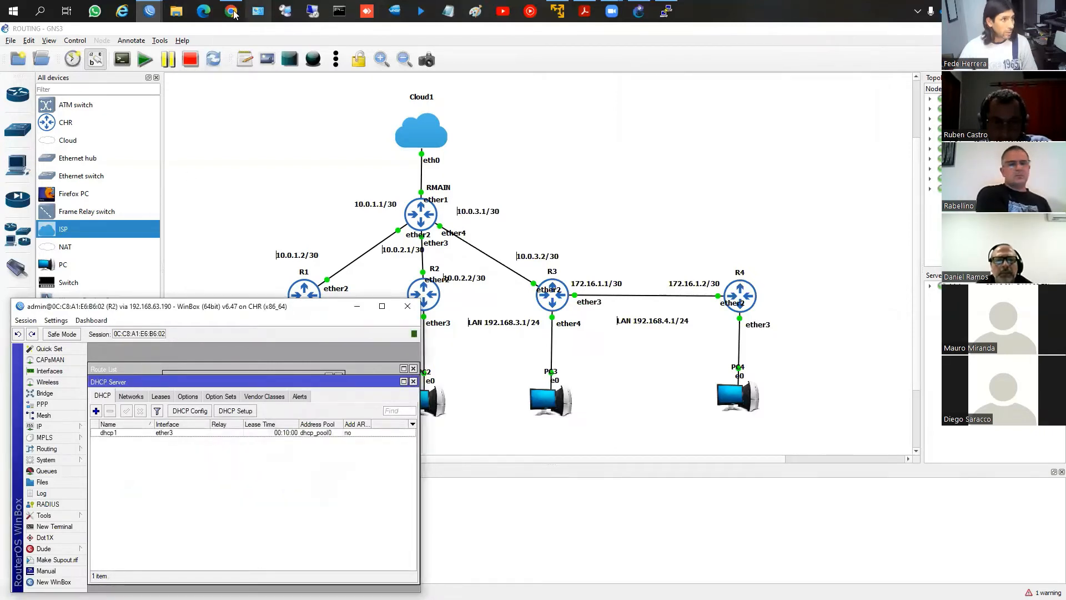
# Bring R3's WinBox window forward beside R2's and open its DHCP server list
pyautogui.click(150, 10)
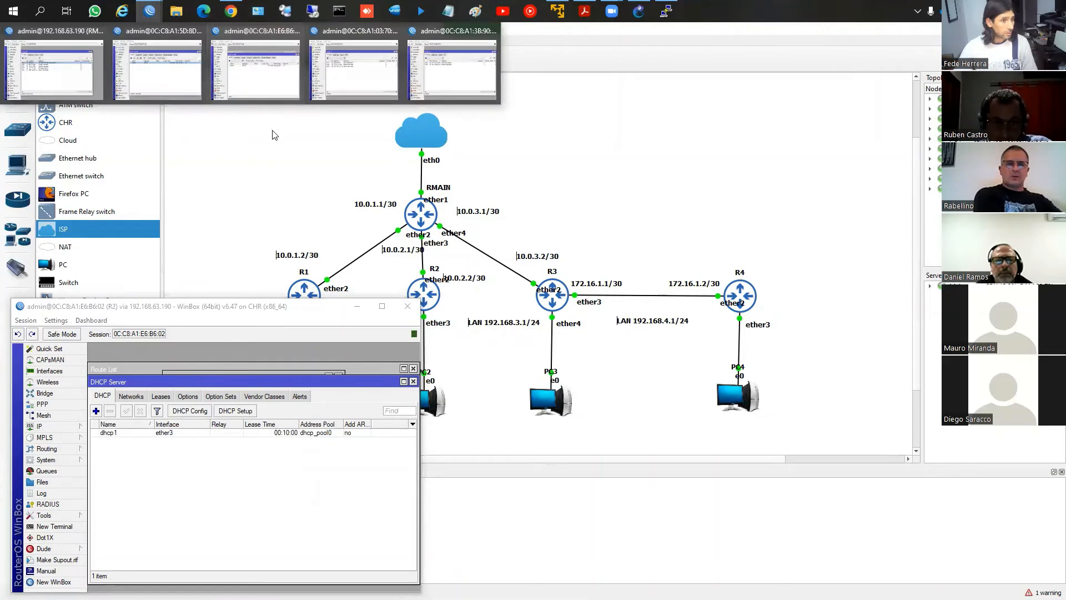
pyautogui.click(348, 83)
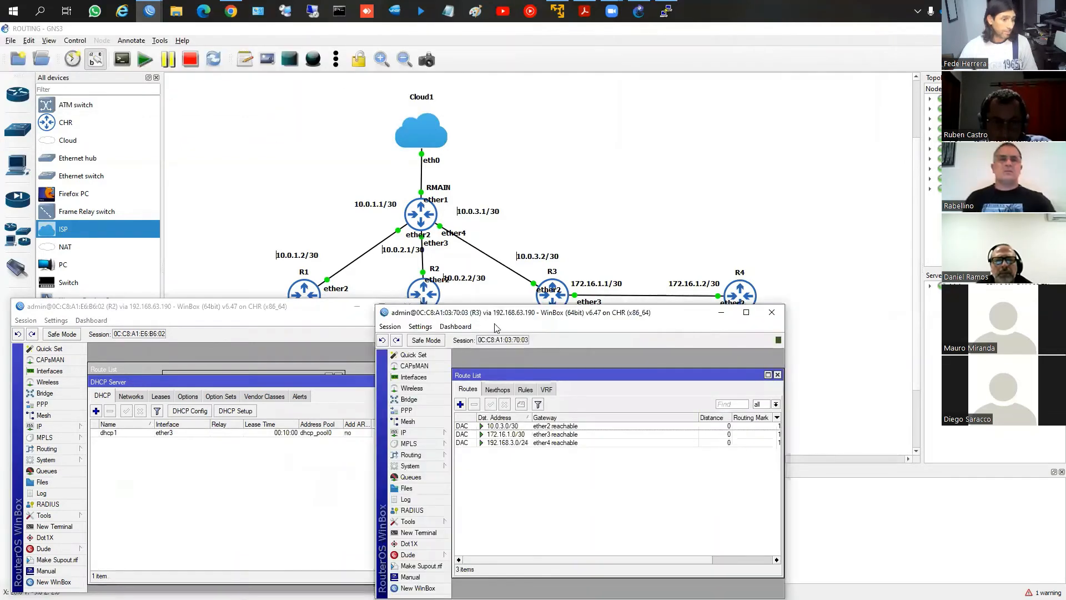
pyautogui.click(438, 432)
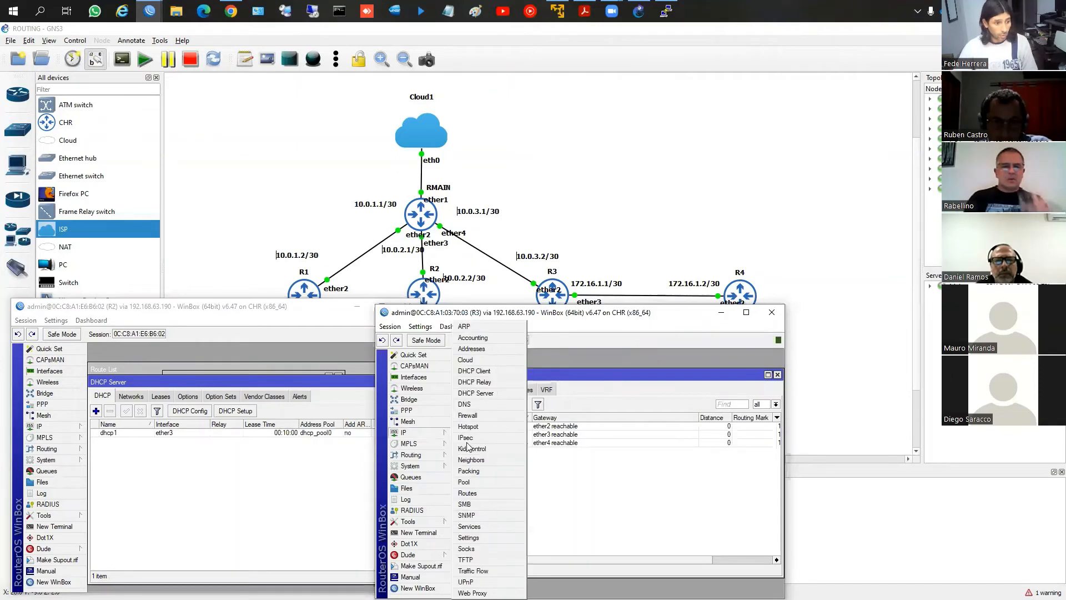
pyautogui.click(475, 392)
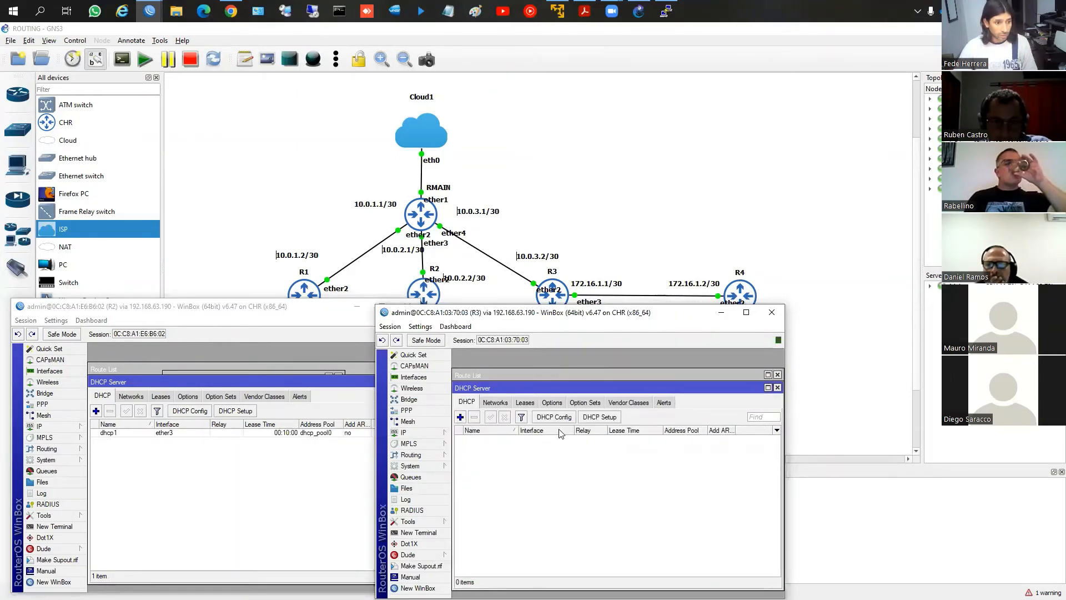
# Create R3's DHCP server on ether4 with DHCP Setup, leaving DNS servers blank and the lease time at 00:10:00
pyautogui.click(600, 417)
pyautogui.click(631, 472)
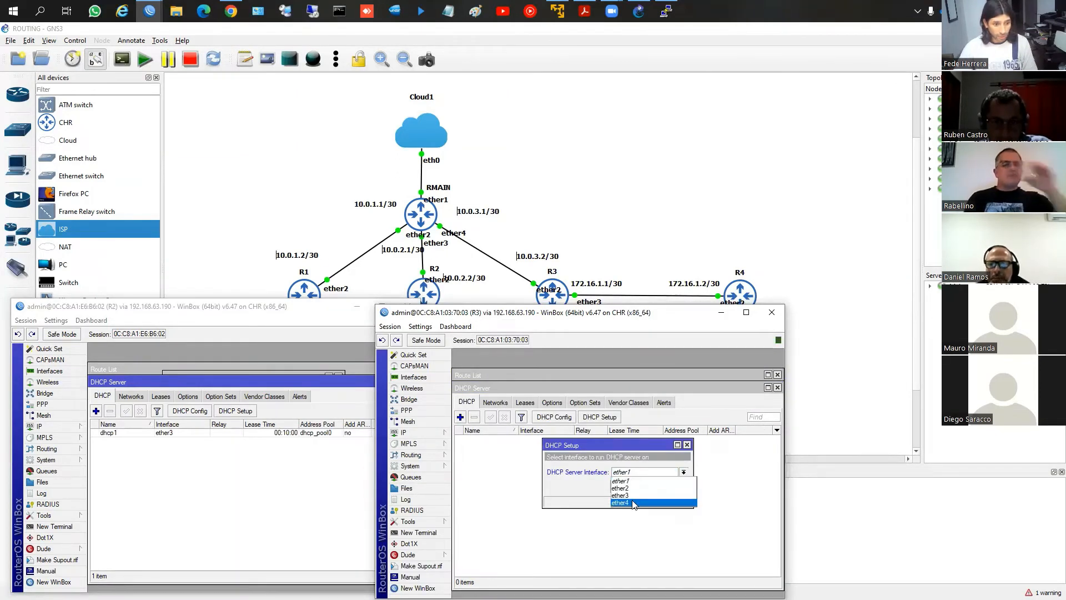
pyautogui.click(642, 503)
pyautogui.click(644, 487)
pyautogui.click(645, 487)
pyautogui.click(644, 488)
pyautogui.click(644, 488)
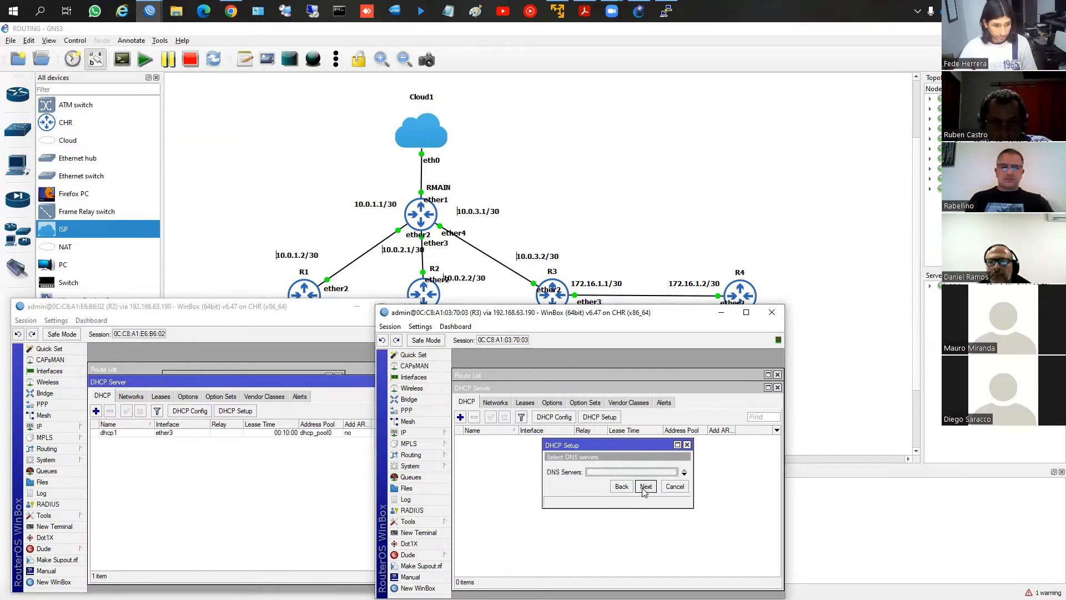
pyautogui.click(645, 487)
pyautogui.click(645, 487)
pyautogui.click(618, 469)
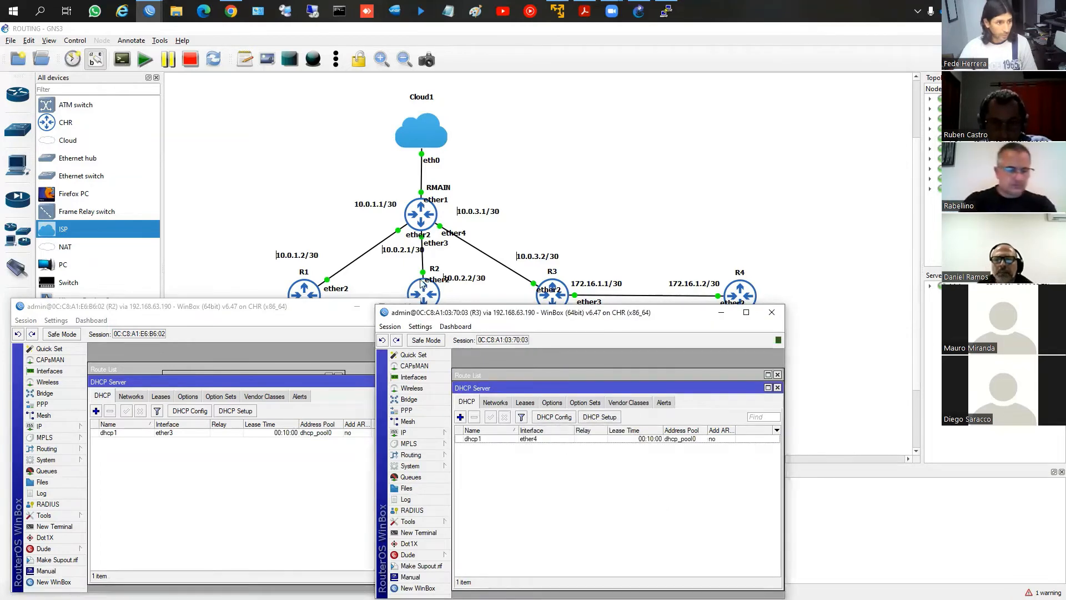
# Bring R4's WinBox window forward beside R3's and open its DHCP server list
pyautogui.moveTo(149, 8)
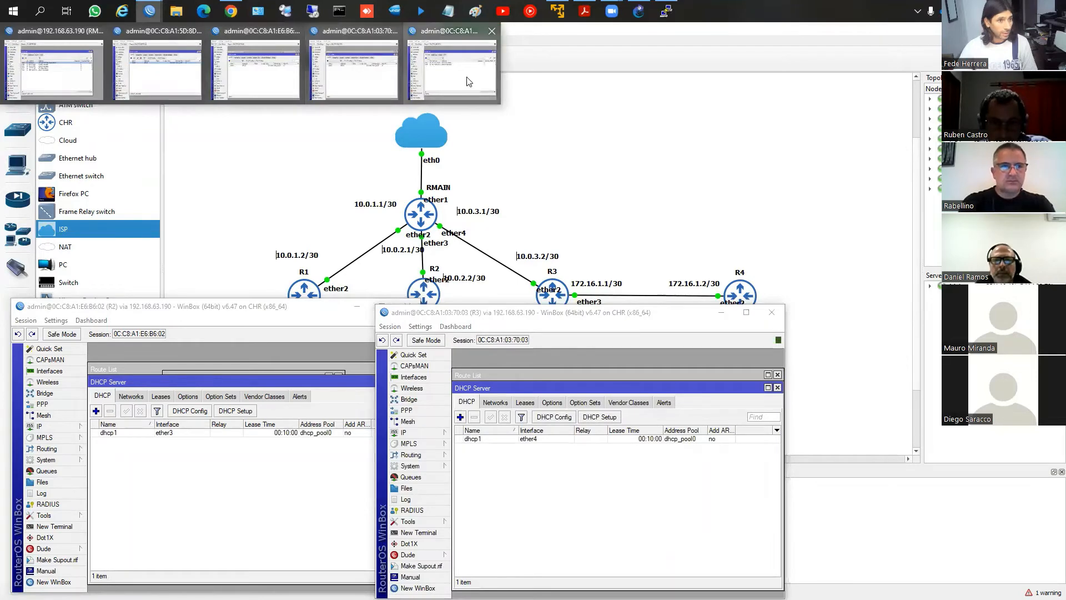
pyautogui.click(449, 64)
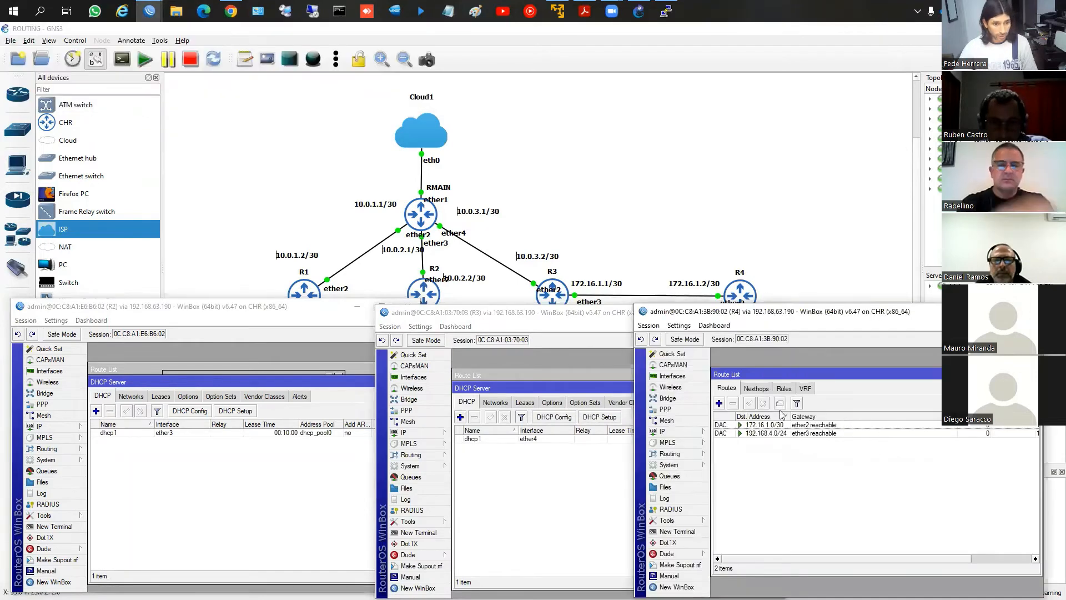
pyautogui.click(680, 432)
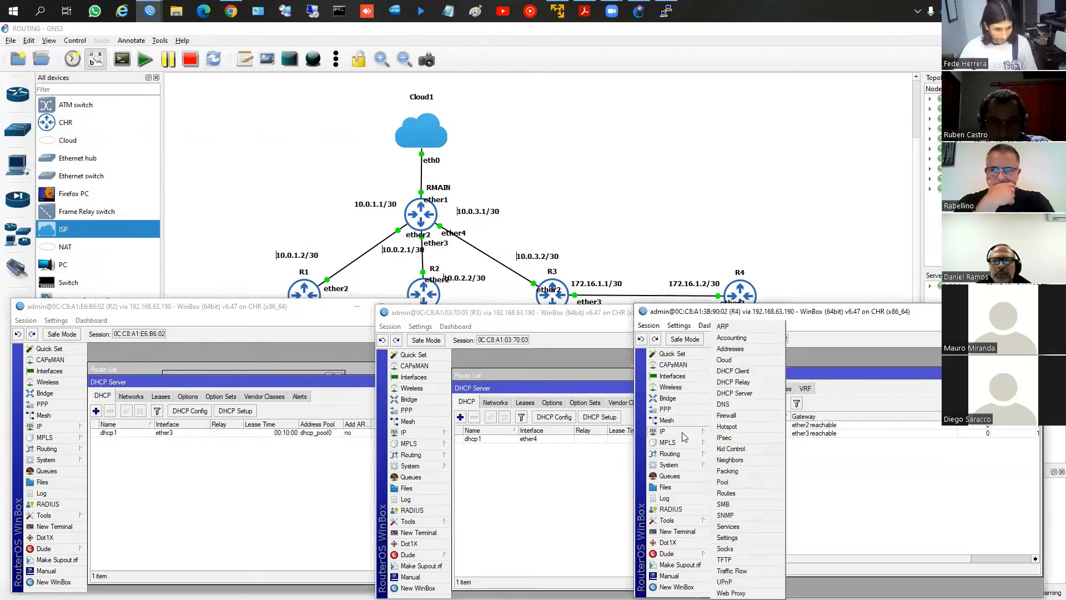
pyautogui.click(743, 422)
# Create R4's DHCP server on ether3 with DHCP Setup, keeping the 00:10:00 lease time
pyautogui.click(858, 415)
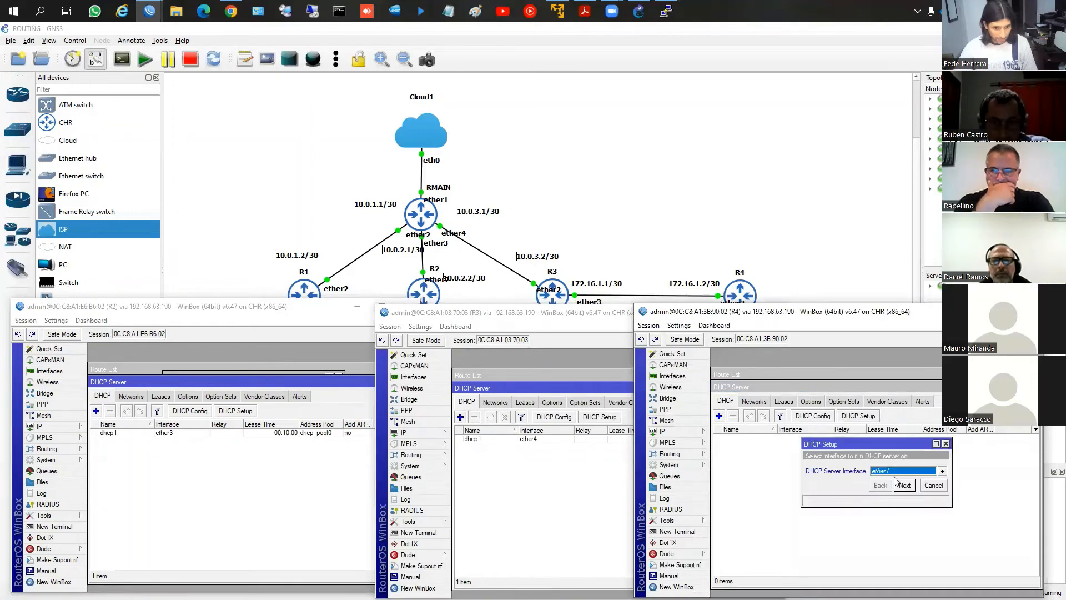
pyautogui.click(894, 470)
pyautogui.click(894, 493)
pyautogui.click(905, 488)
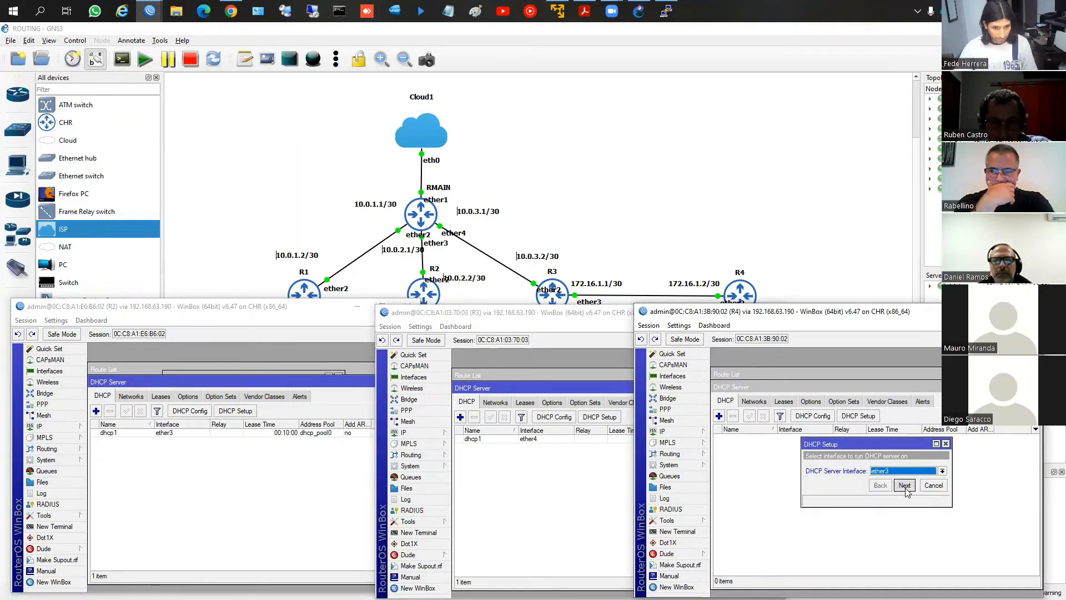
pyautogui.click(906, 488)
pyautogui.click(905, 488)
pyautogui.click(906, 488)
pyautogui.click(906, 488)
pyautogui.click(905, 485)
pyautogui.click(878, 468)
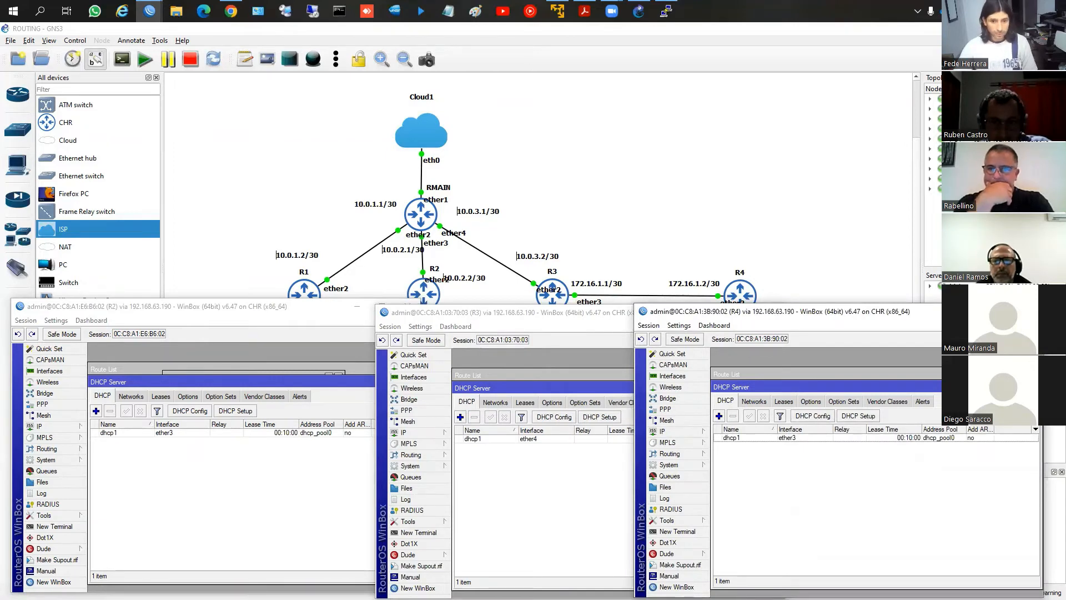
# Close the DHCP server lists on R4, R3 and R2
pyautogui.click(1036, 387)
pyautogui.click(619, 389)
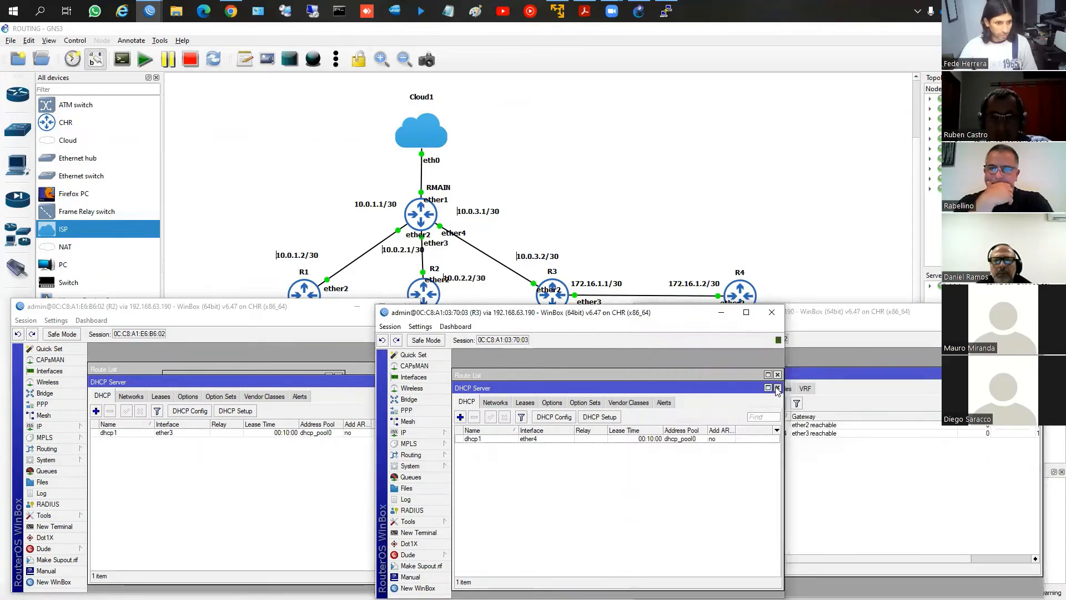
pyautogui.click(777, 388)
pyautogui.click(366, 383)
pyautogui.click(416, 382)
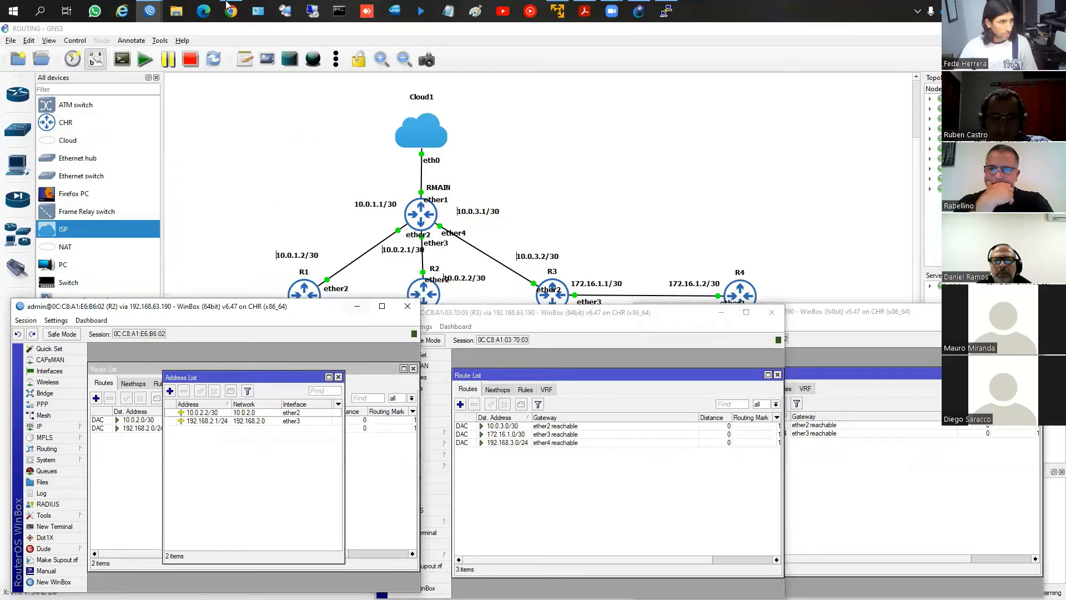
# Bring the RMAIN and R1 WinBox windows forward and replace R1's DHCP server list with its route list
pyautogui.click(150, 11)
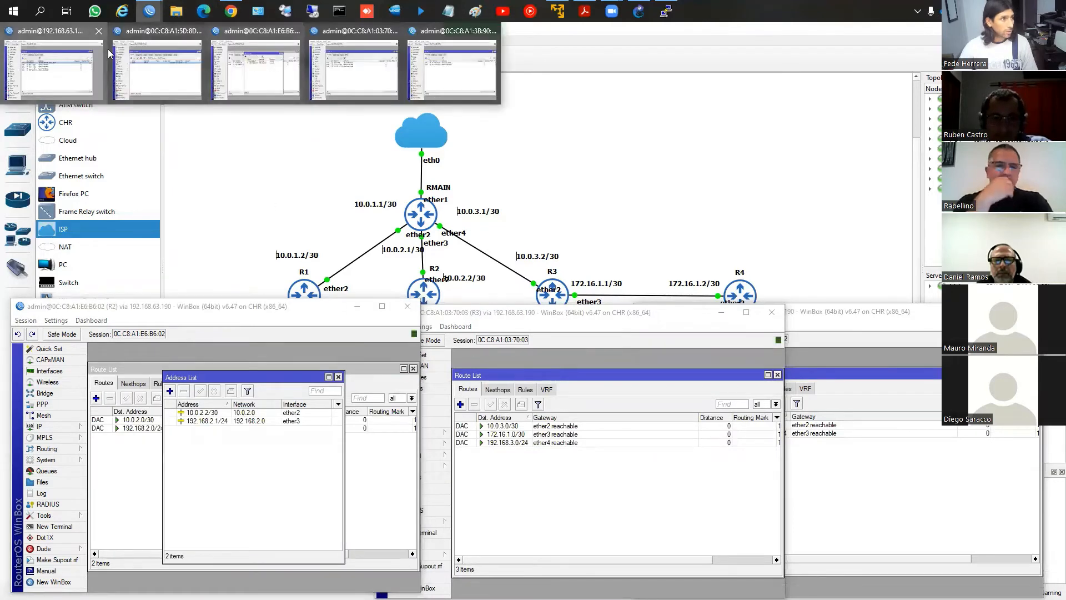
pyautogui.click(108, 55)
pyautogui.click(149, 10)
pyautogui.click(157, 66)
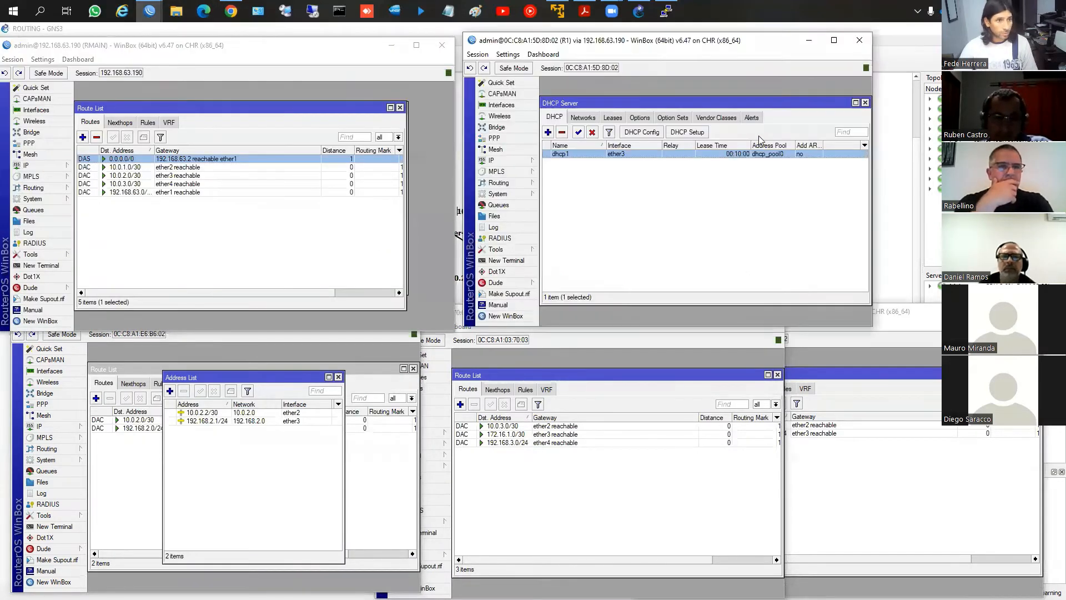
pyautogui.click(864, 103)
pyautogui.click(491, 160)
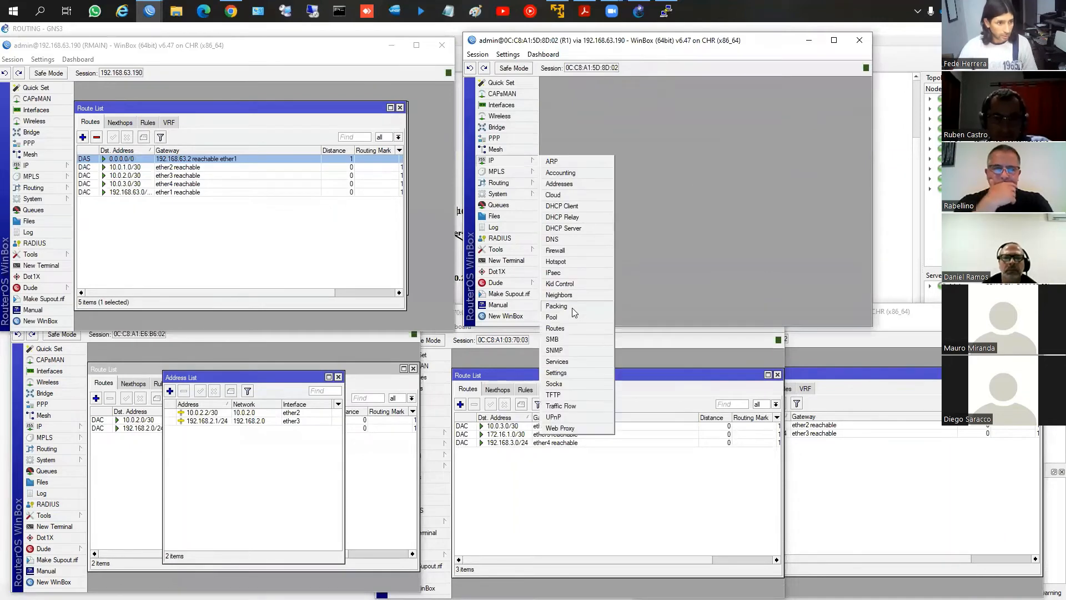
pyautogui.click(565, 328)
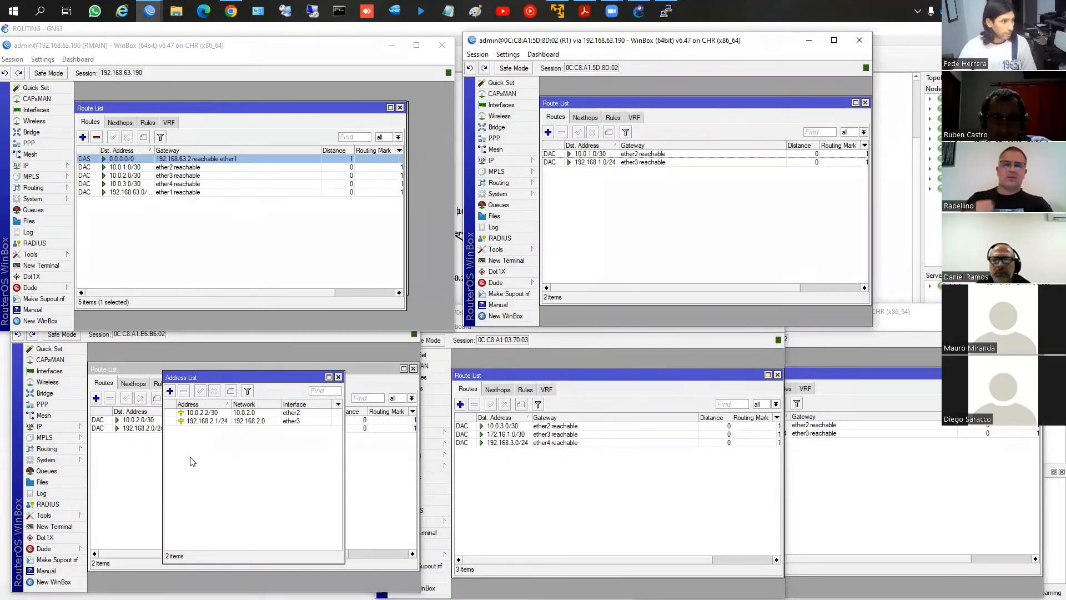
# Close R2's address list and arrange the R2, R3 and R4 windows so their route lists sit side by side
pyautogui.click(338, 376)
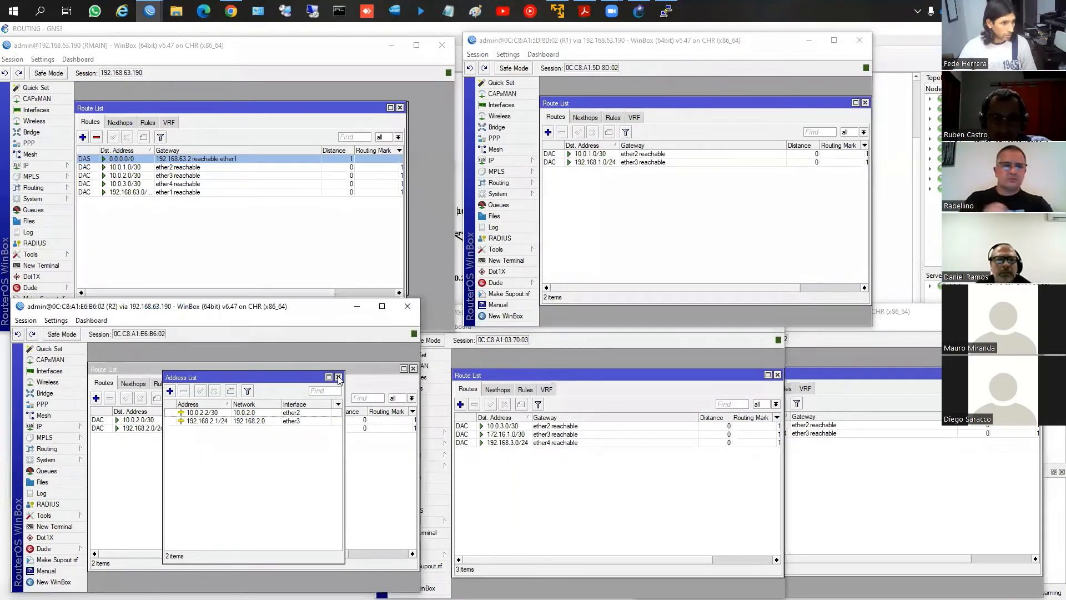
pyautogui.click(870, 381)
pyautogui.click(472, 353)
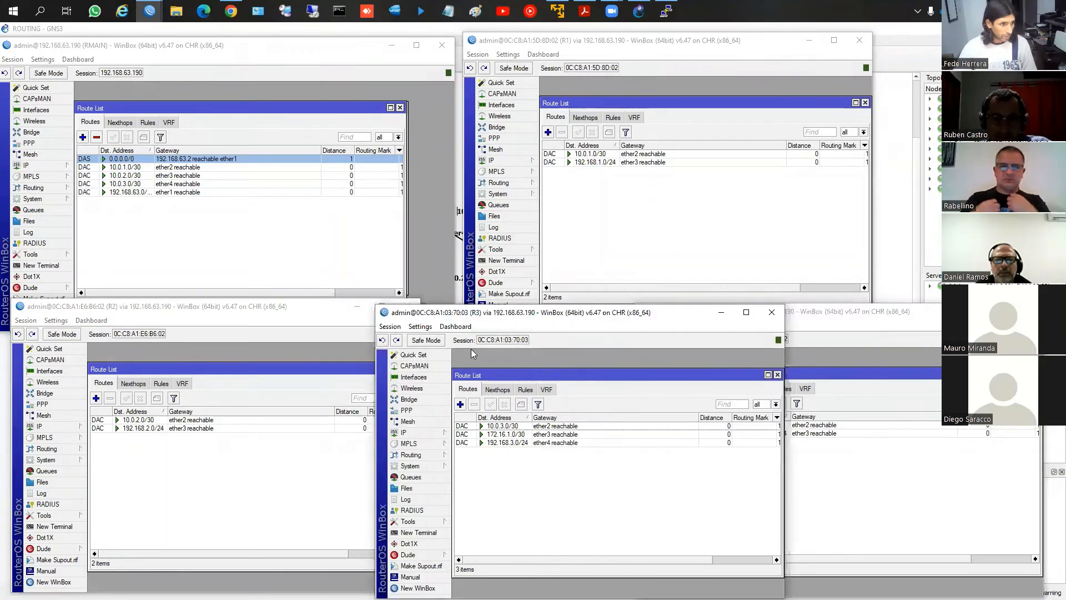
pyautogui.moveTo(452, 316); pyautogui.dragTo(412, 310)
pyautogui.click(750, 329)
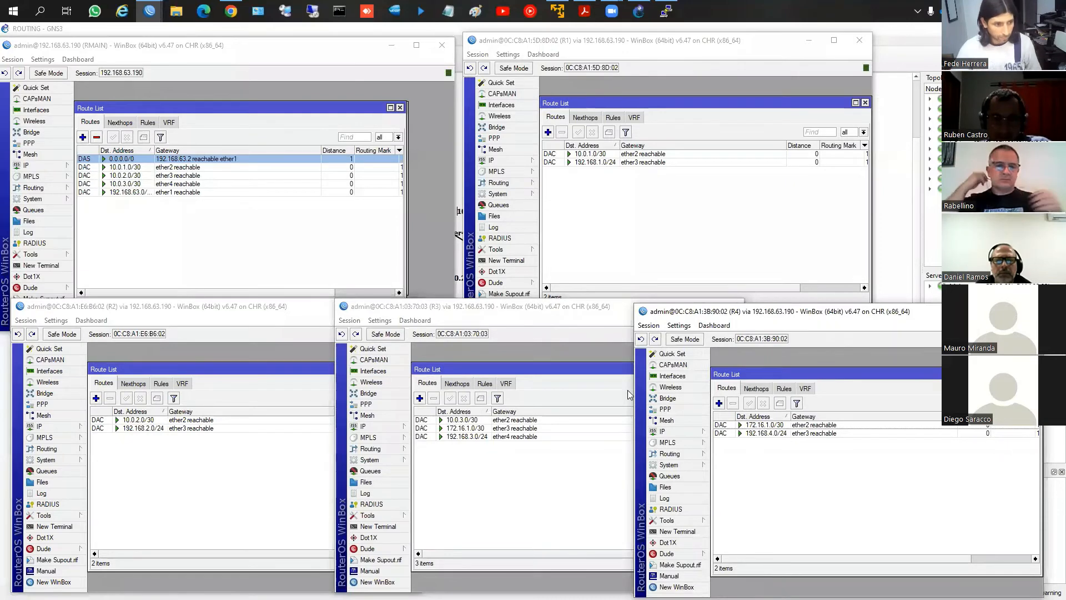
# Switch to the GNS3 topology and open the consoles of PC1, PC2, PC3 and PC4
pyautogui.click(917, 239)
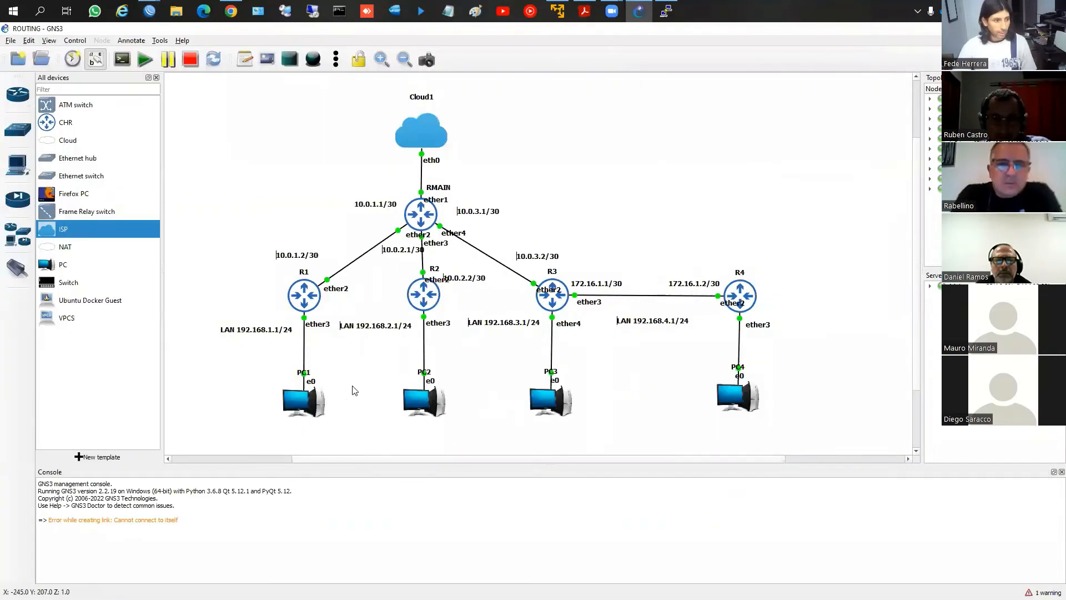
pyautogui.rightClick(311, 404)
pyautogui.click(328, 162)
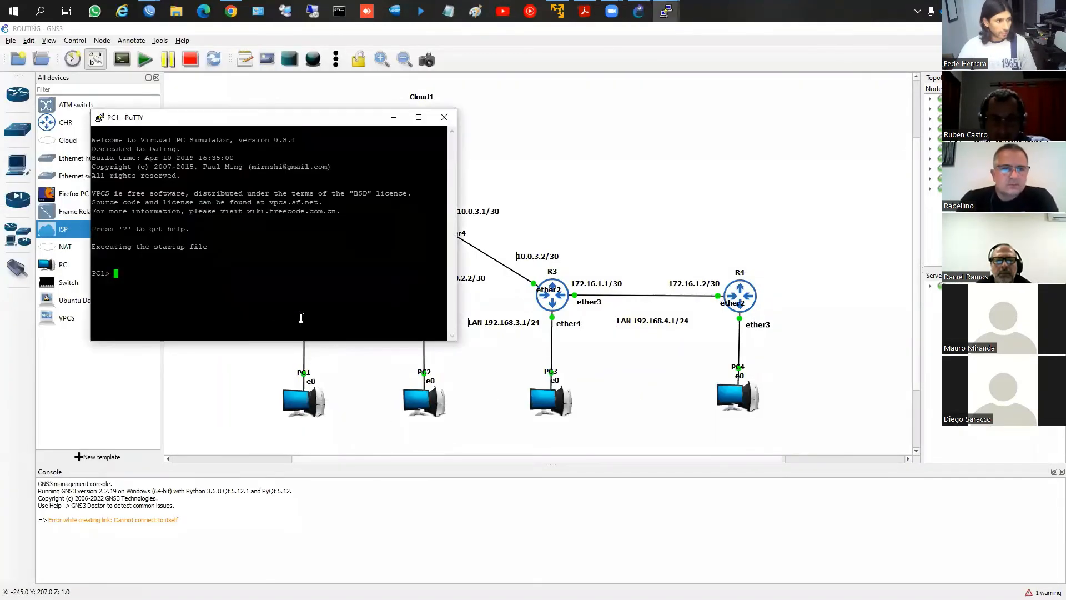
pyautogui.rightClick(427, 412)
pyautogui.rightClick(418, 403)
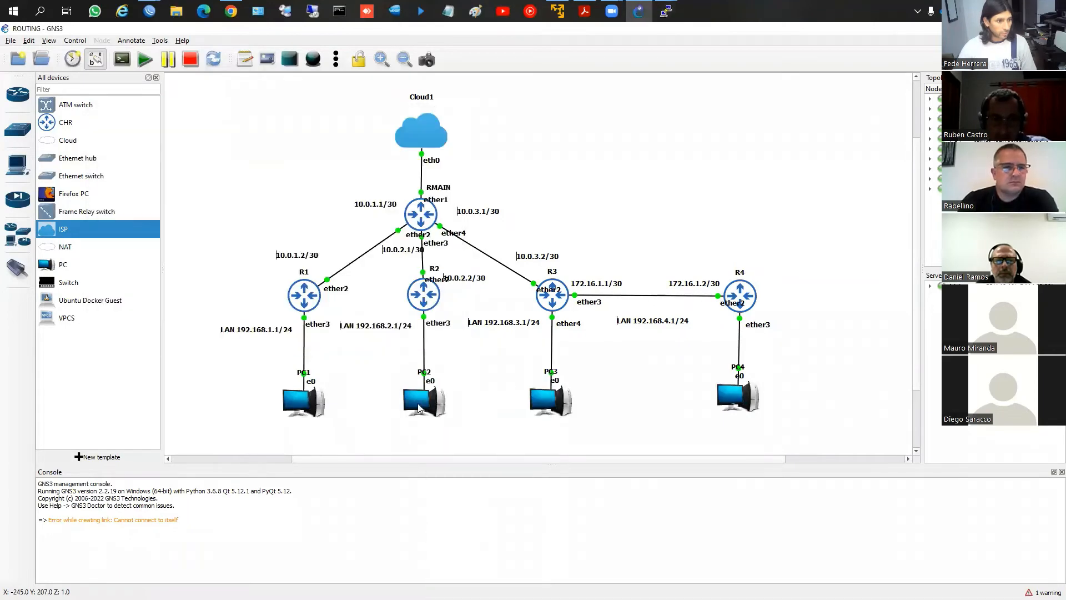
pyautogui.click(462, 166)
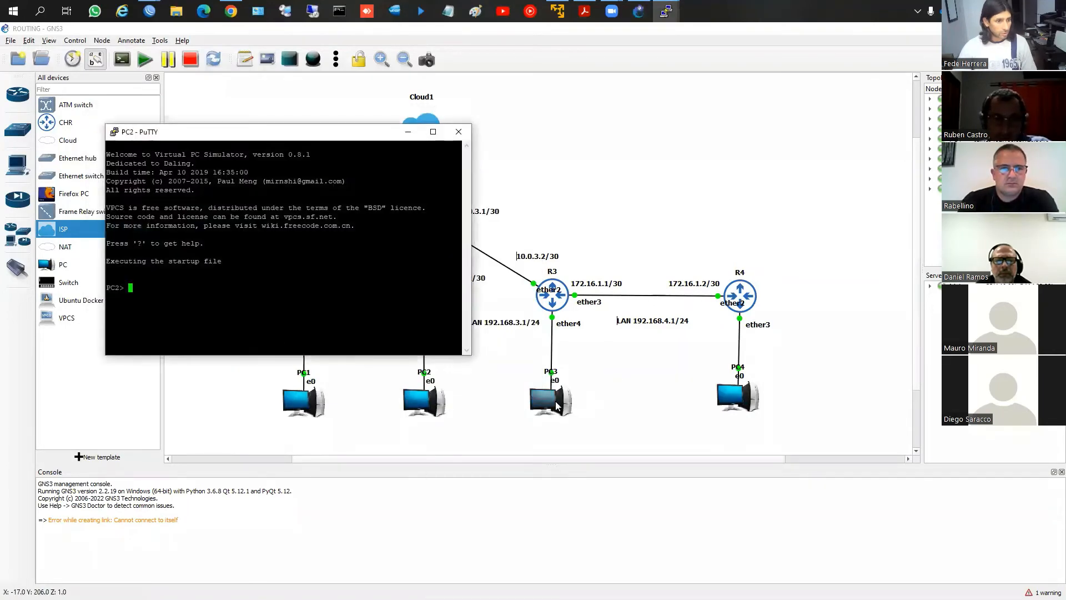
pyautogui.rightClick(541, 399)
pyautogui.click(586, 365)
pyautogui.rightClick(721, 396)
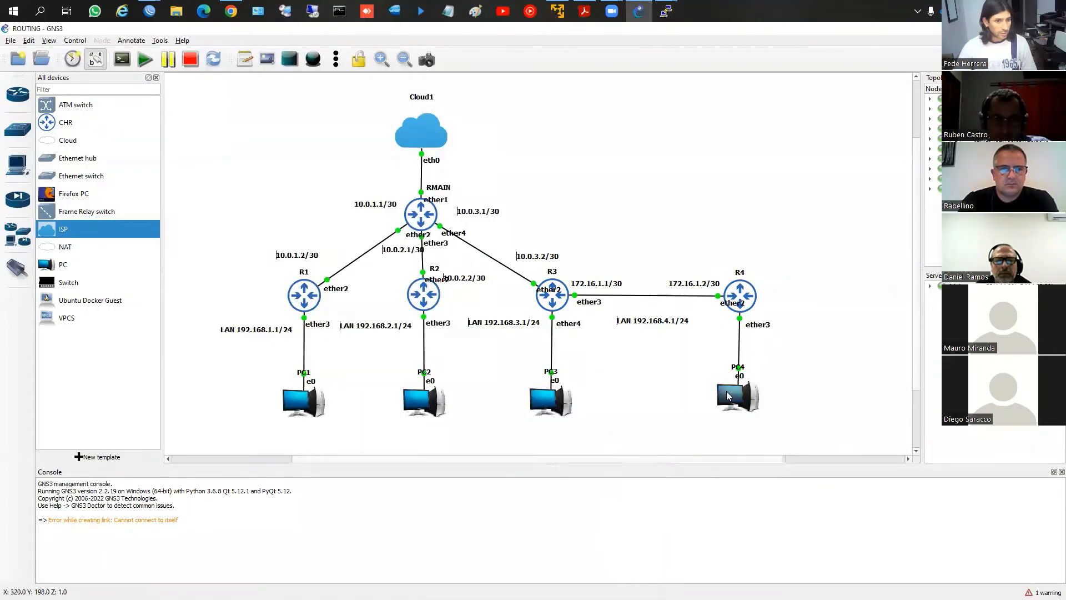
pyautogui.click(728, 367)
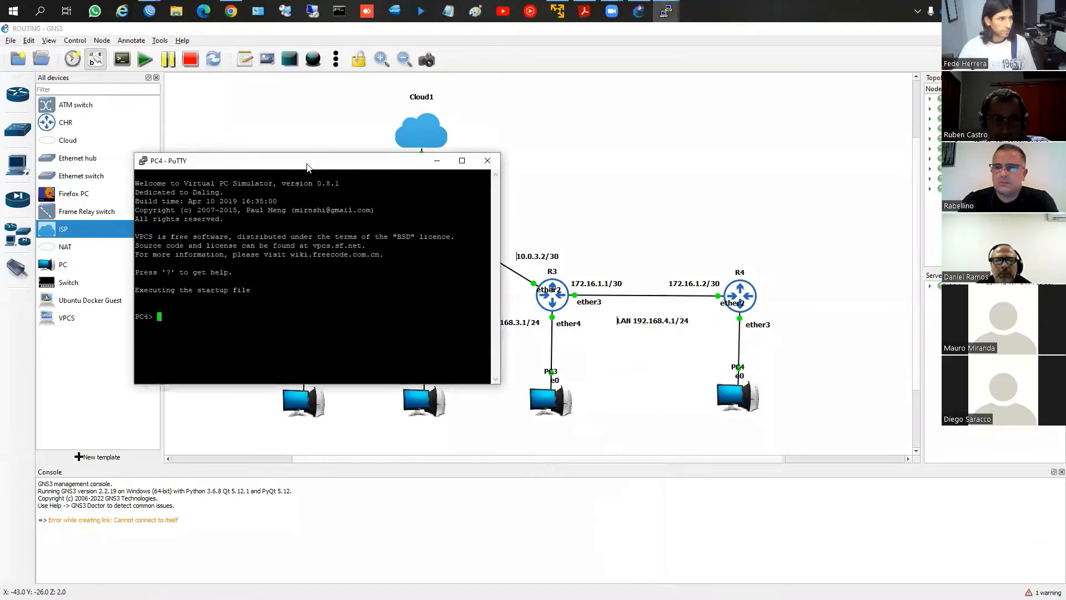
# Spread the PC4, PC3 and PC2 PuTTY consoles apart so each one can be used
pyautogui.moveTo(322, 169); pyautogui.dragTo(814, 333)
pyautogui.click(668, 11)
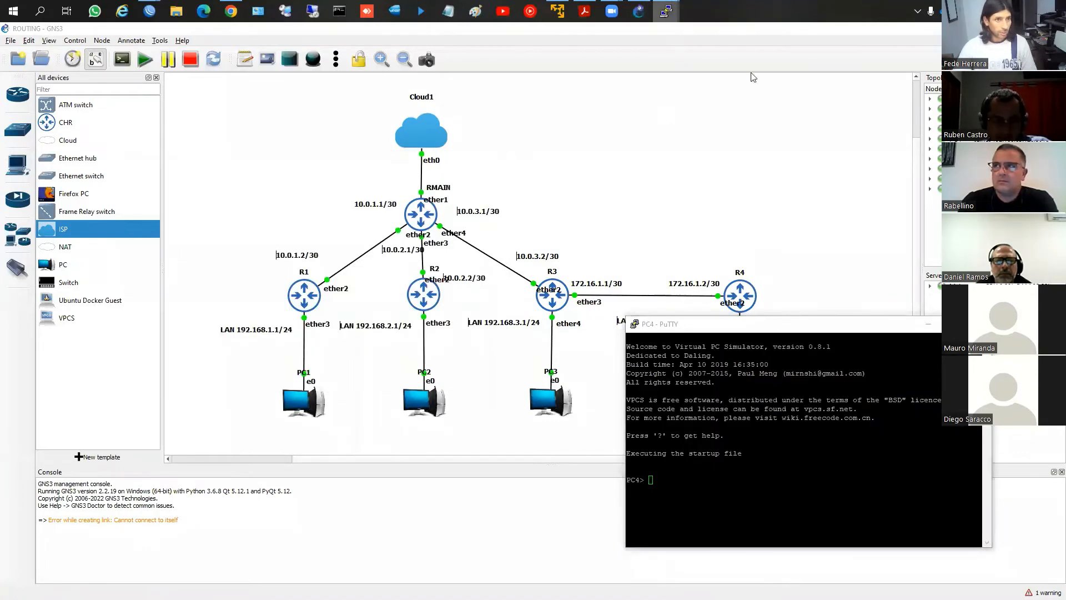
pyautogui.click(768, 76)
pyautogui.moveTo(318, 183); pyautogui.dragTo(393, 328)
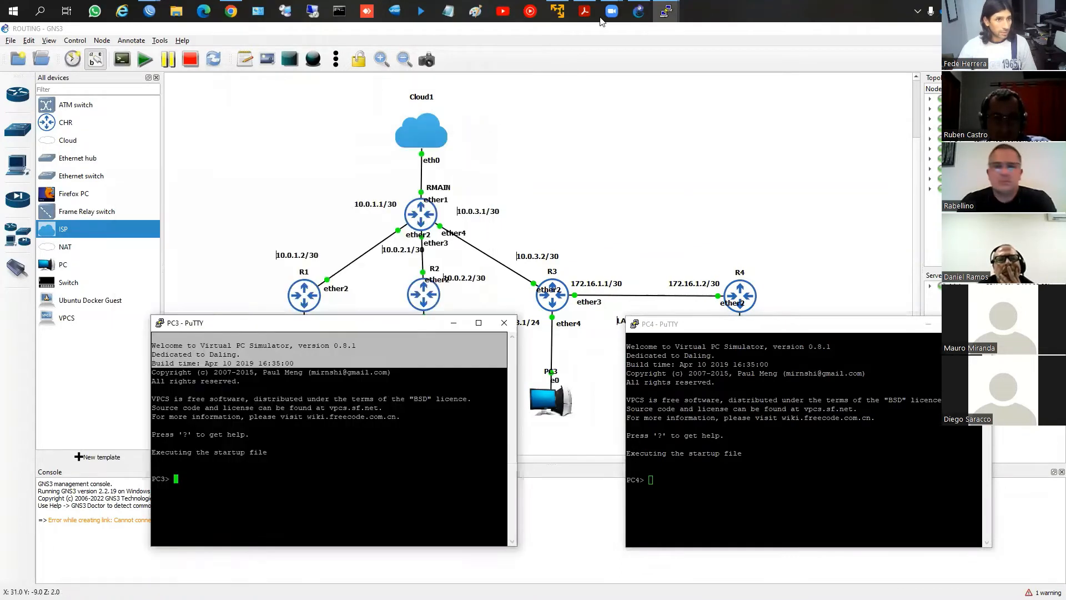
pyautogui.click(644, 33)
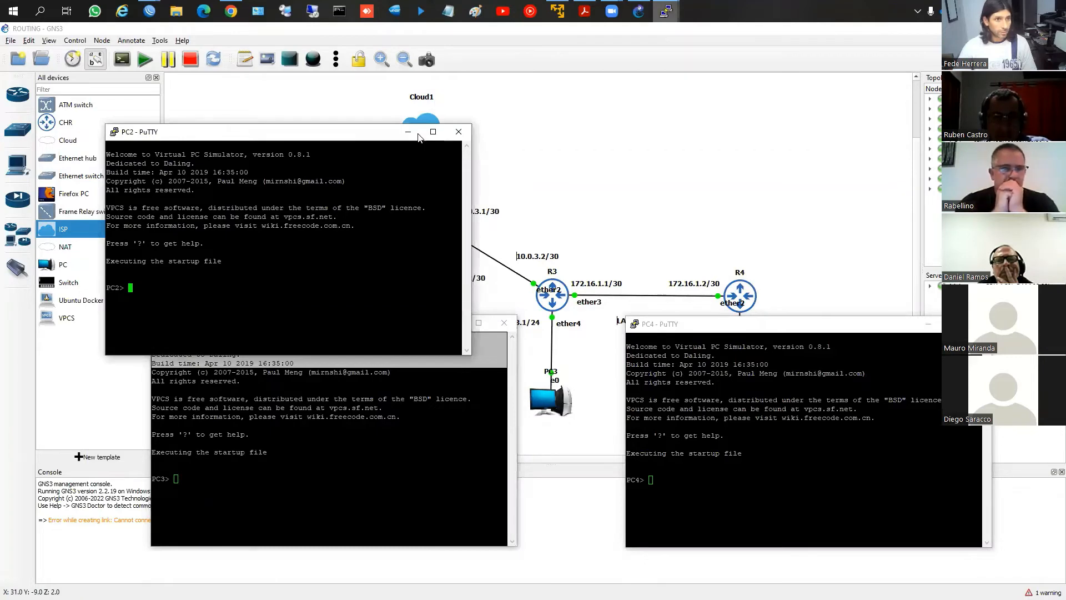
# Bring PC1's console forward and request addresses with the dhcp command on PC1, PC2, PC3 and PC4
pyautogui.moveTo(553, 32)
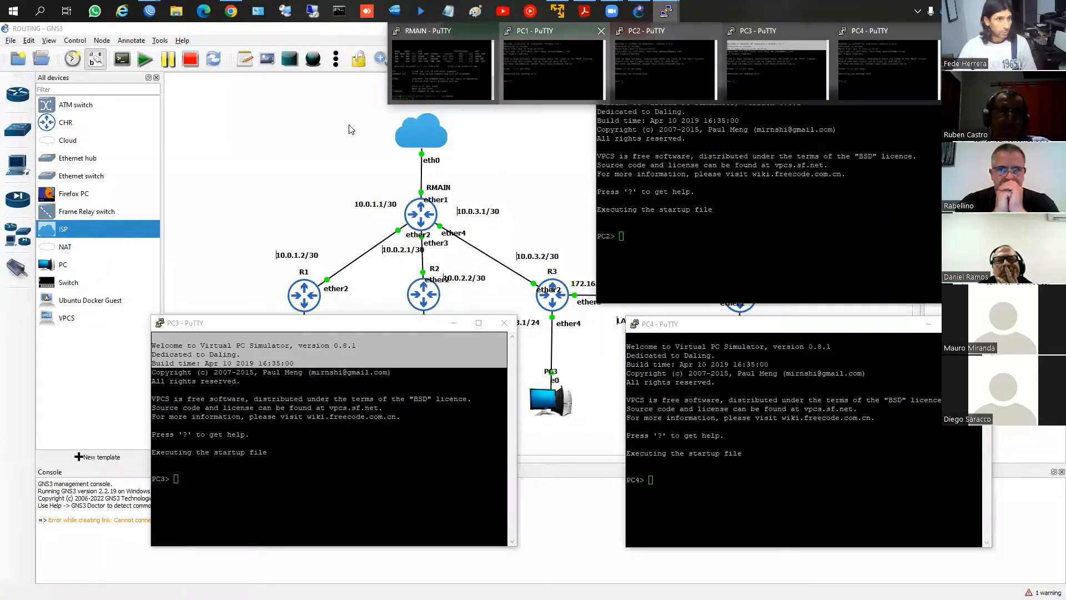
pyautogui.click(553, 61)
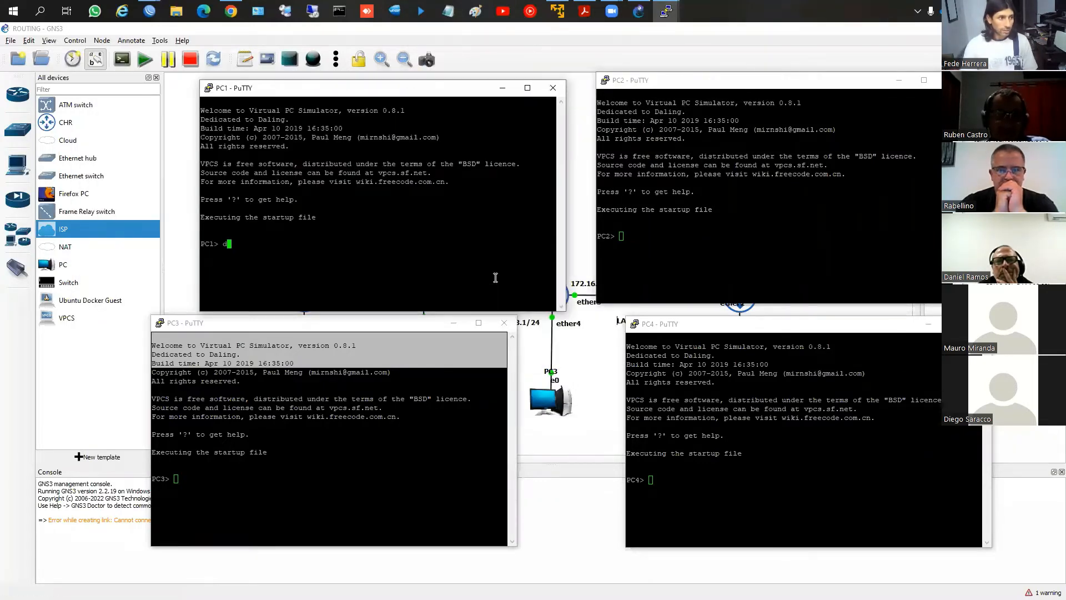
pyautogui.click(672, 268)
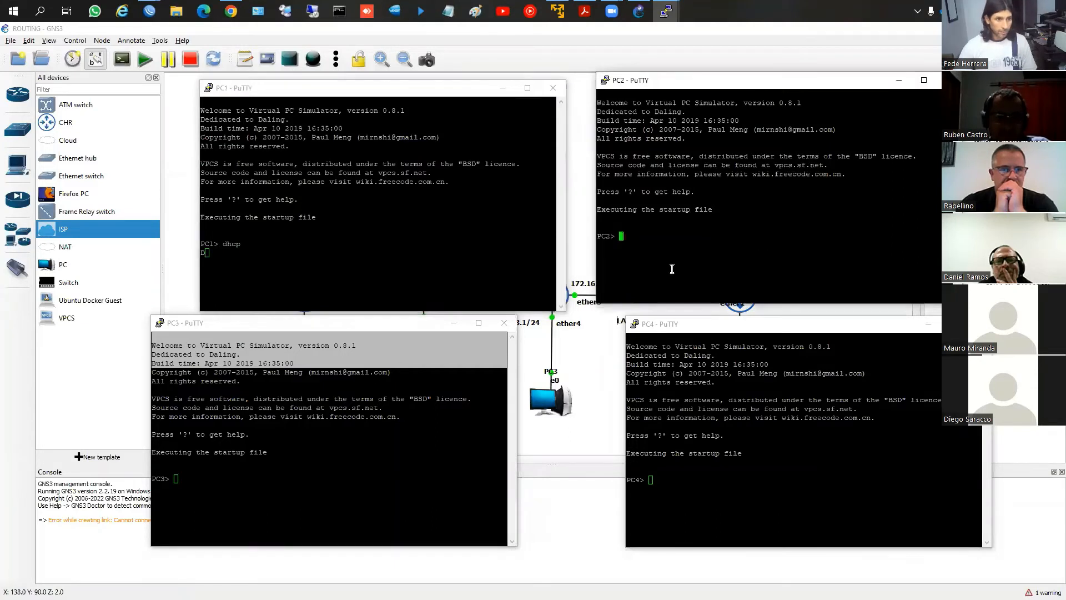
pyautogui.write('dhcp')
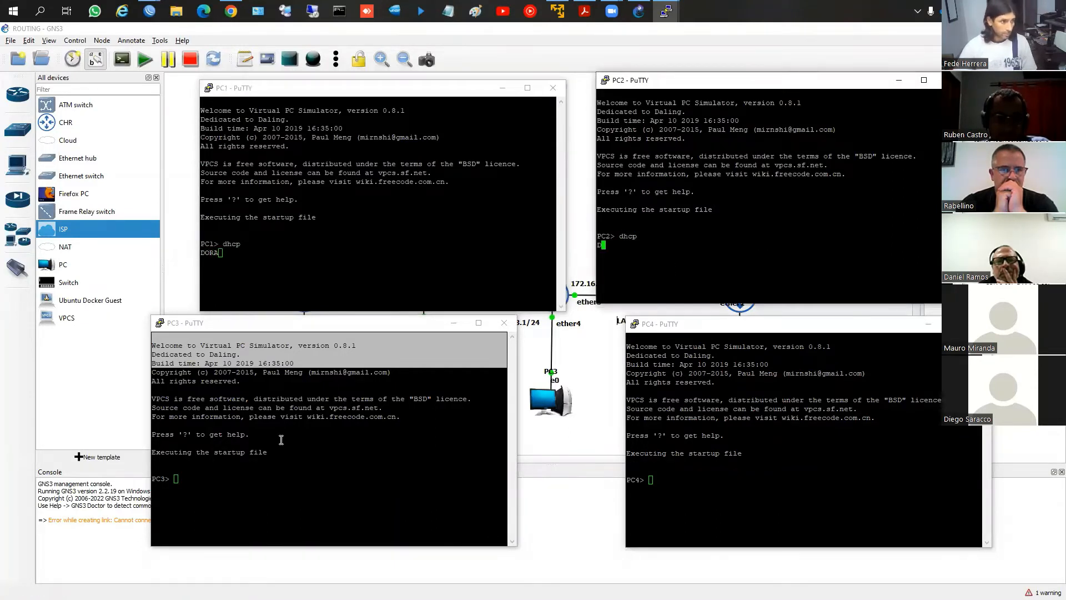
pyautogui.click(281, 488)
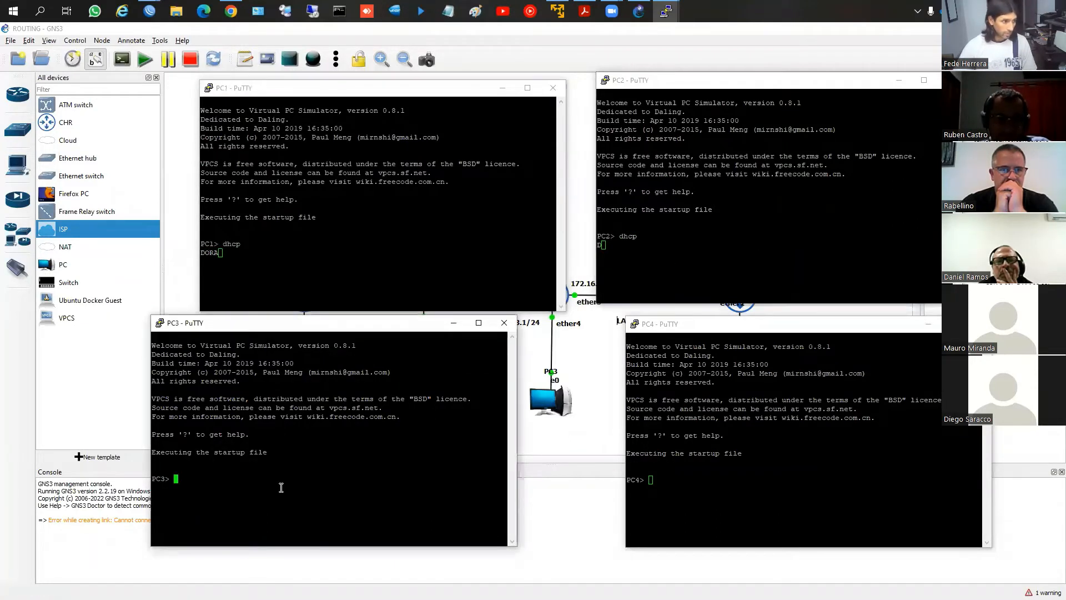
pyautogui.write('dhcp')
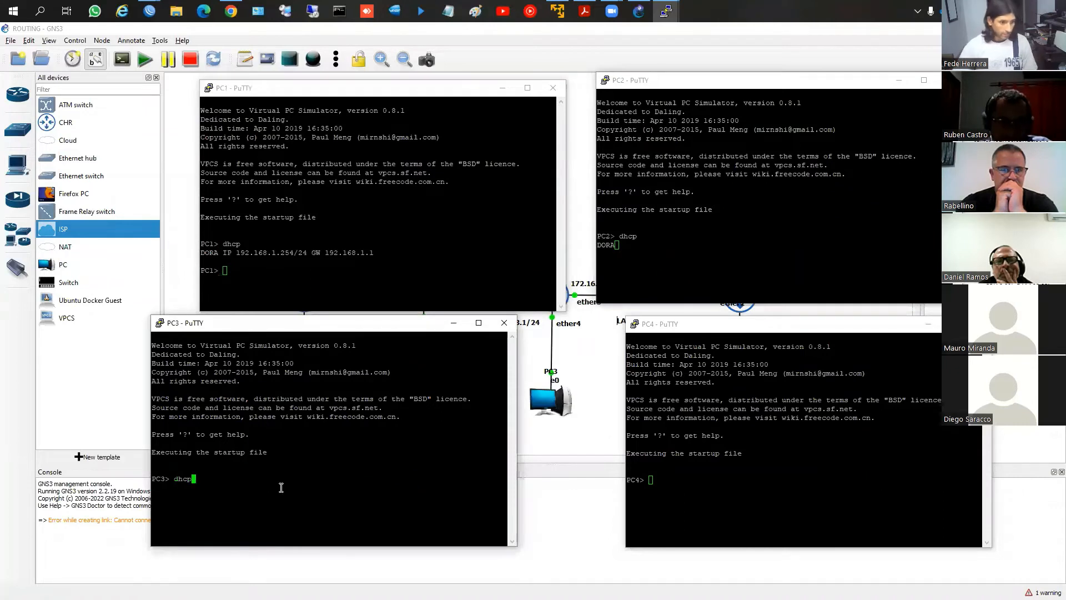
pyautogui.click(693, 490)
pyautogui.write('d')
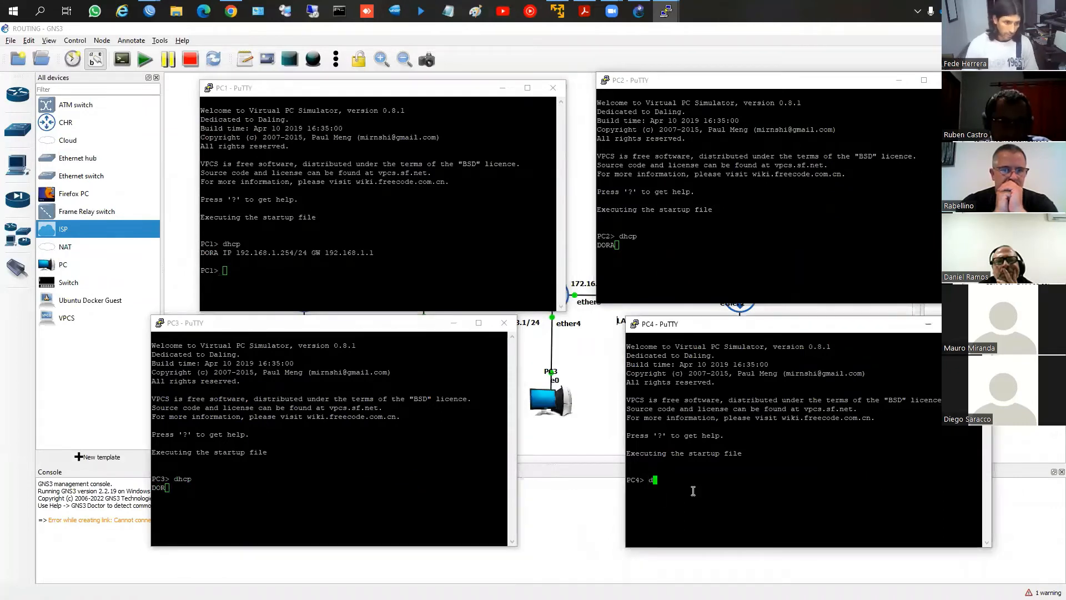
pyautogui.write('hcp')
pyautogui.press('Return')
# Display the IP configuration of PC1 and PC2 with the show ip command in their consoles
pyautogui.click(413, 296)
pyautogui.write('s')
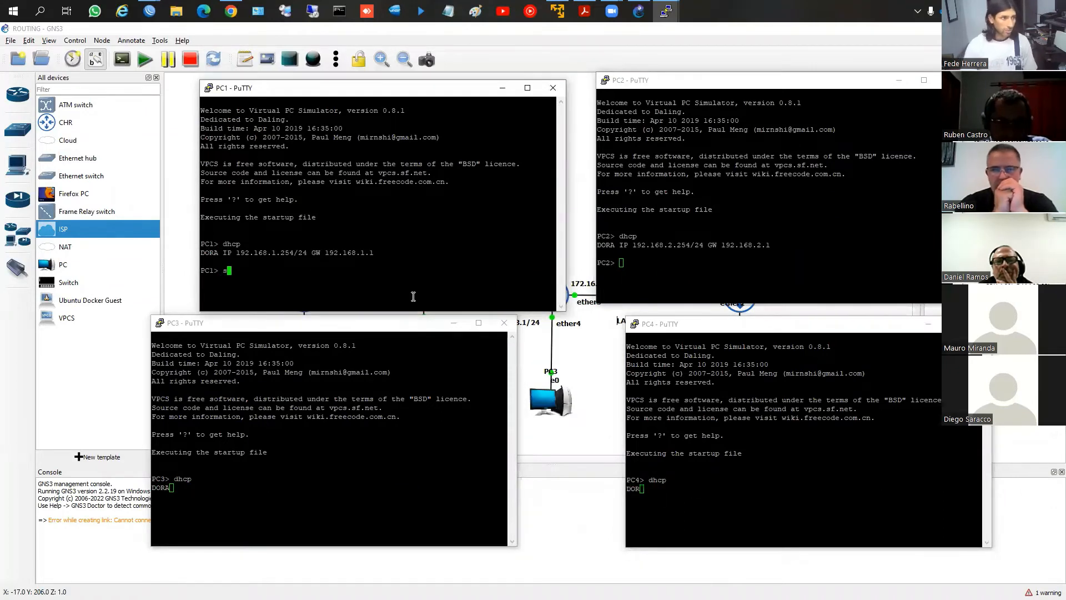
pyautogui.write('how ip')
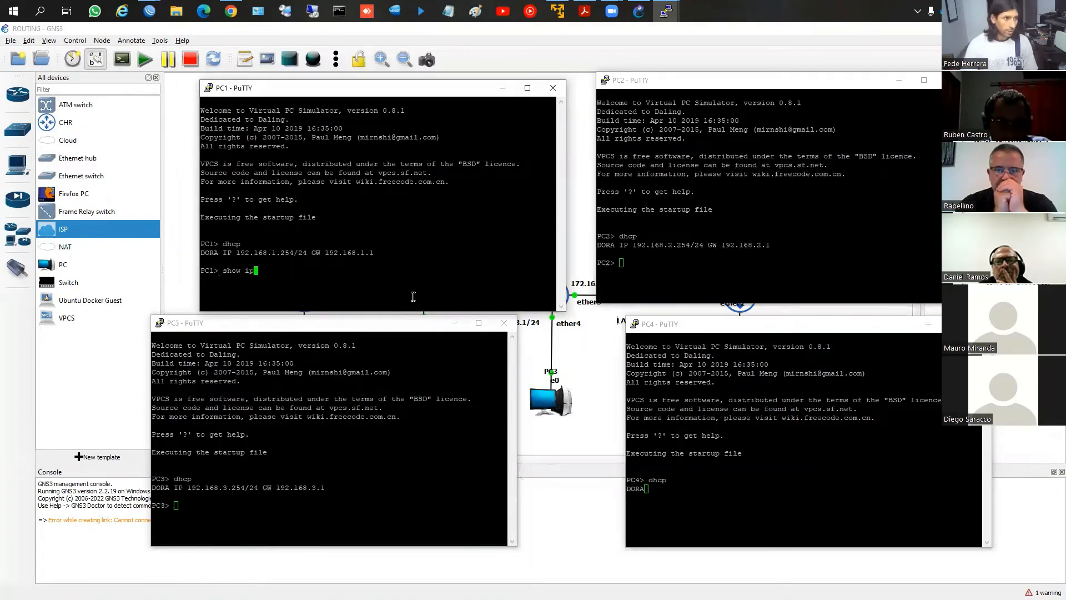
pyautogui.press('Return')
pyautogui.click(634, 264)
pyautogui.write('sho')
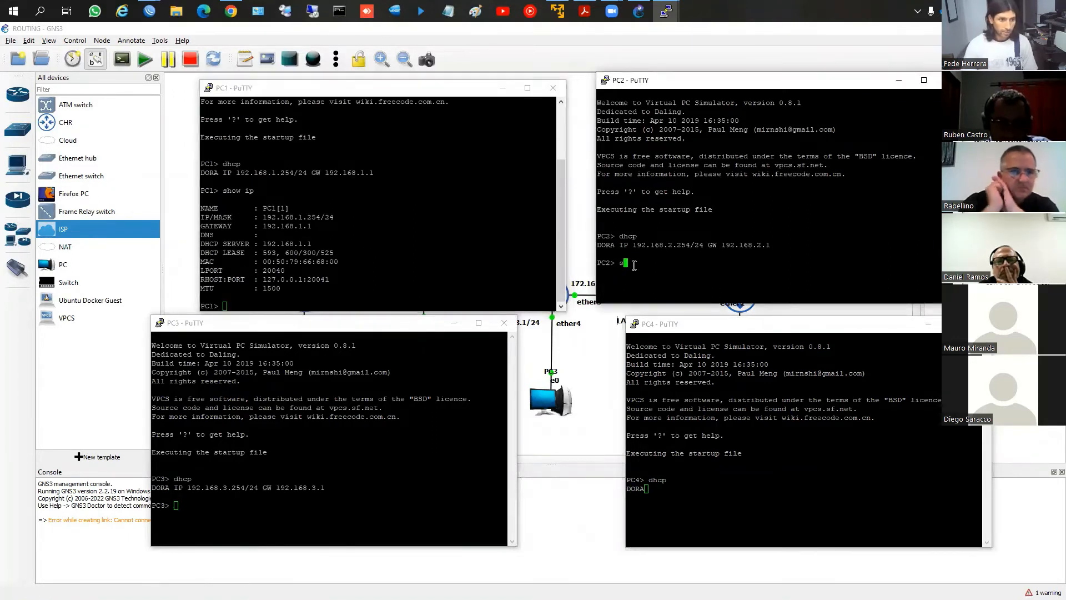
pyautogui.write('ip')
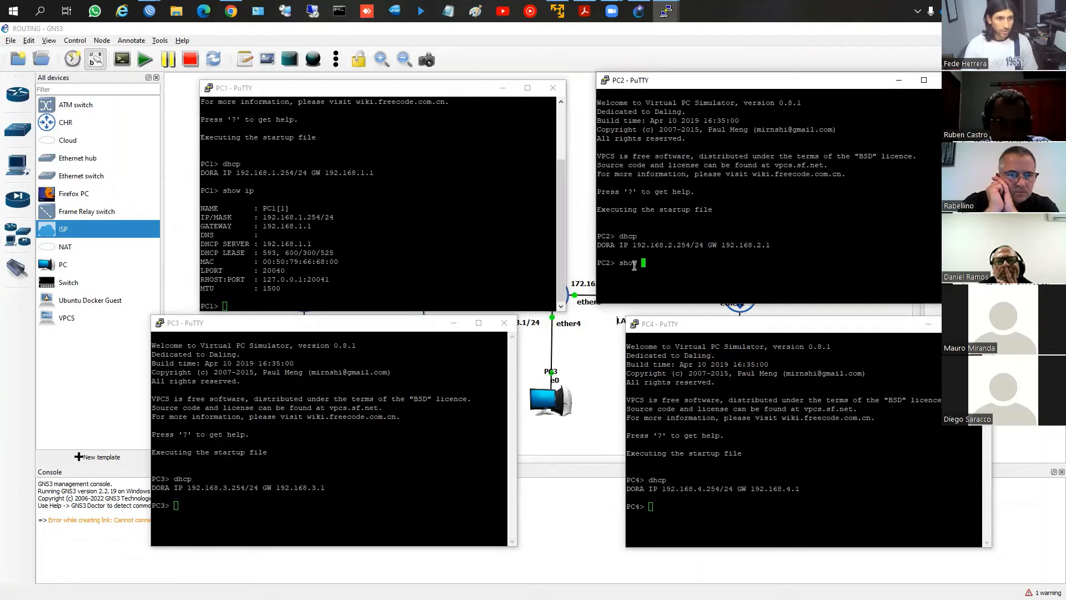
pyautogui.press('Return')
# Display the IP configuration of PC3 and PC4 with the show ip command in their consoles
pyautogui.click(356, 445)
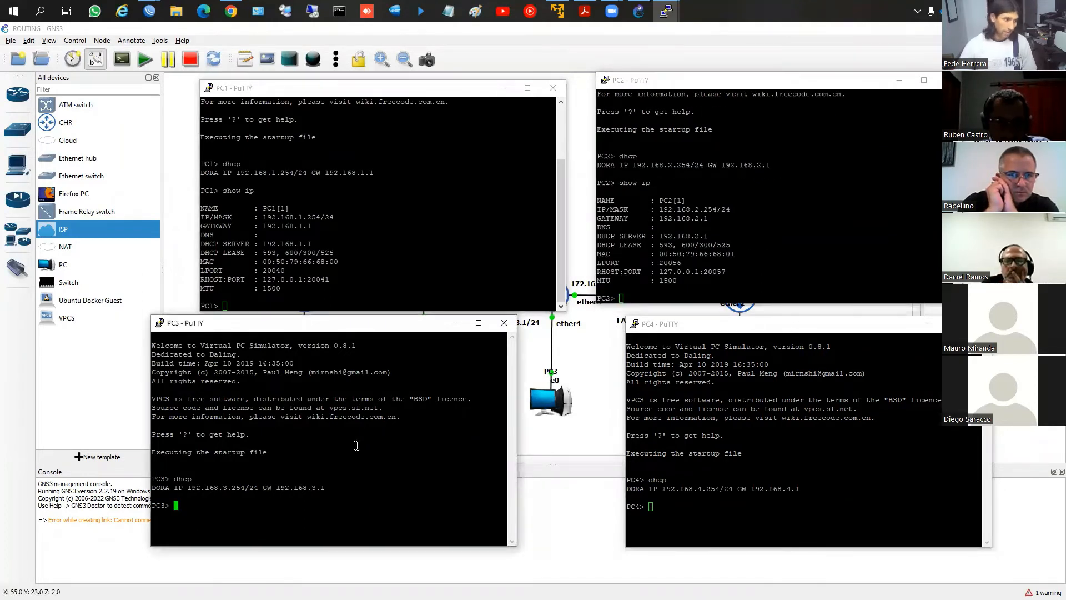
pyautogui.write('show ip')
pyautogui.press('Return')
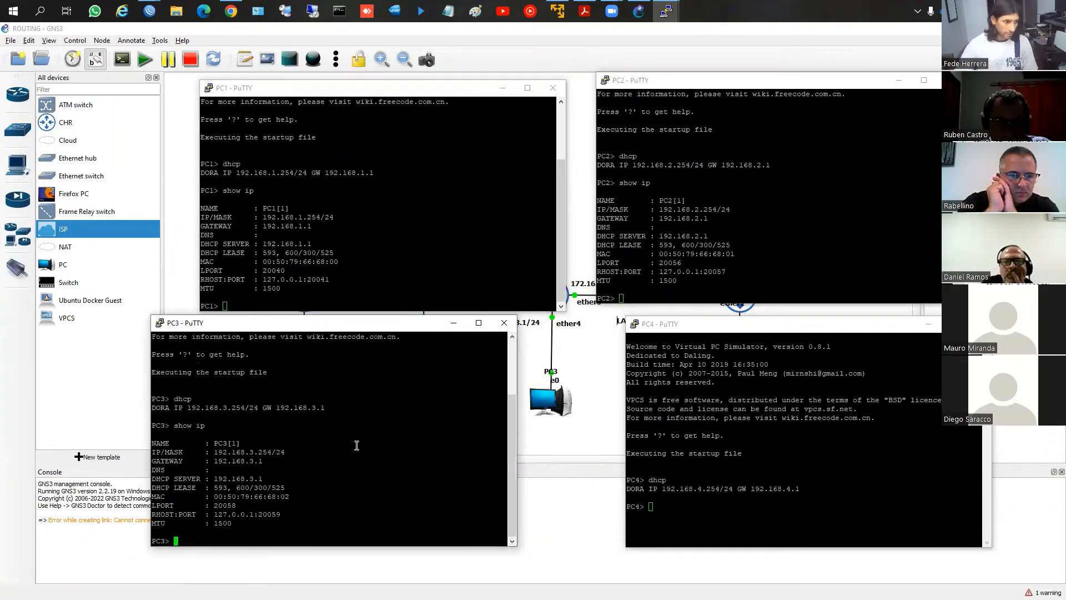
pyautogui.click(695, 540)
pyautogui.write('show ip')
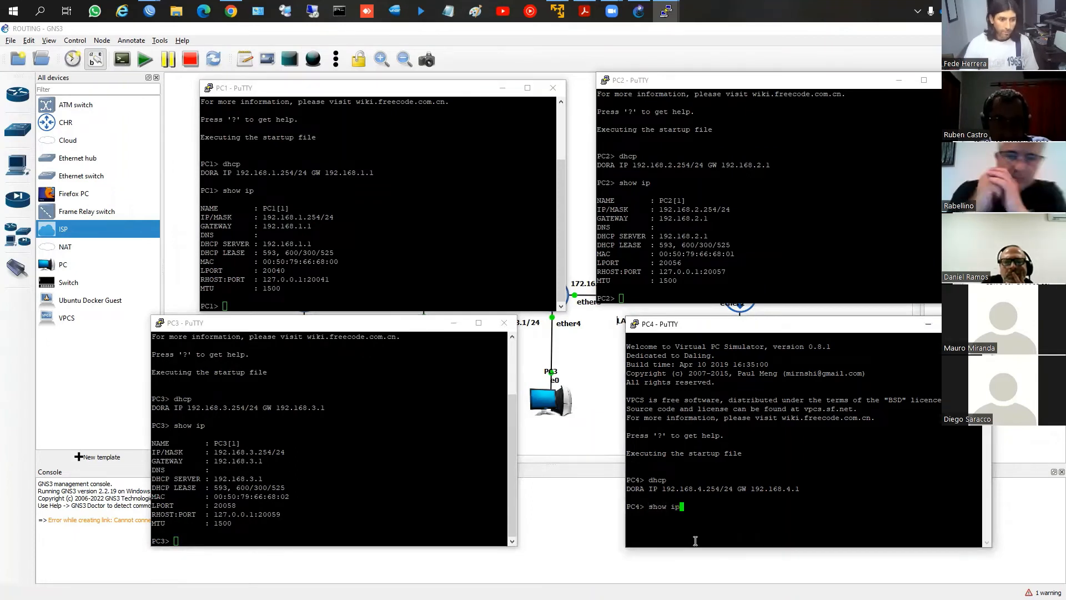
pyautogui.press('Return')
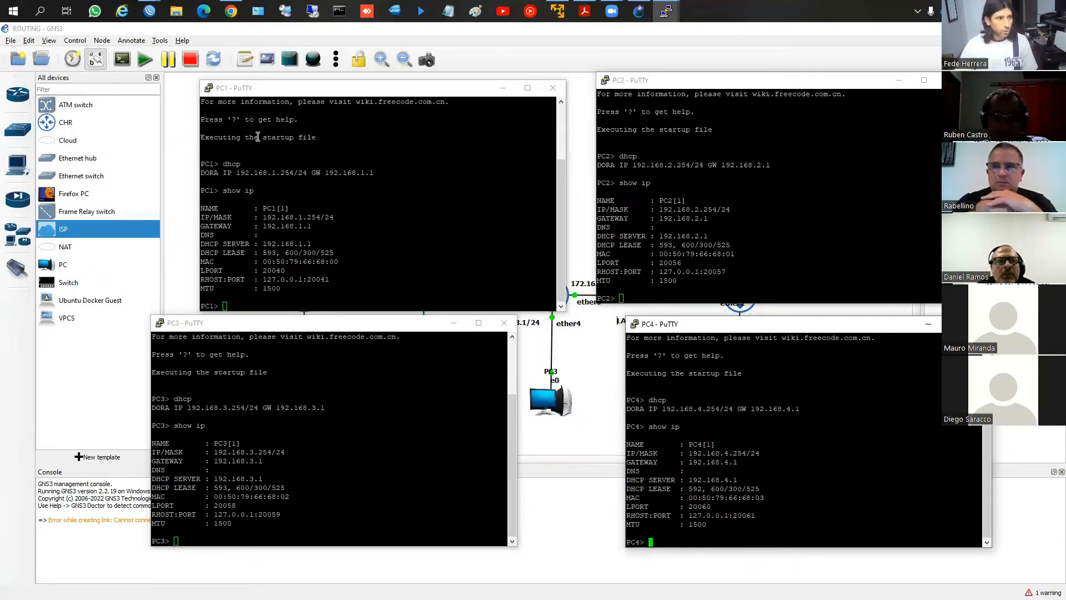
# Ping the gateway 192.168.1.1 from PC1 and stop the ping after a few packets
pyautogui.click(317, 236)
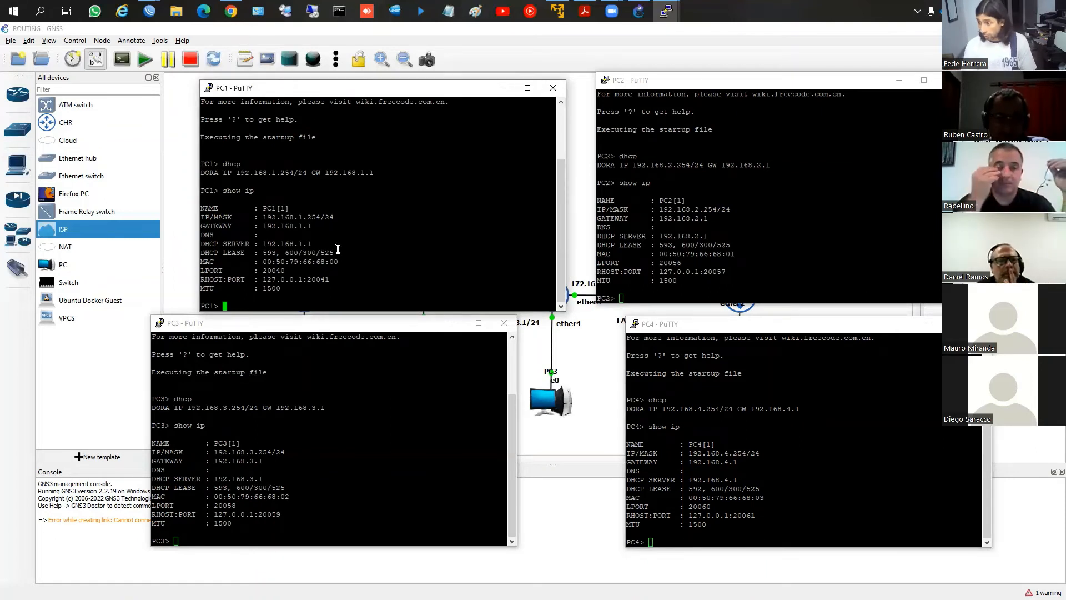
pyautogui.write('pin')
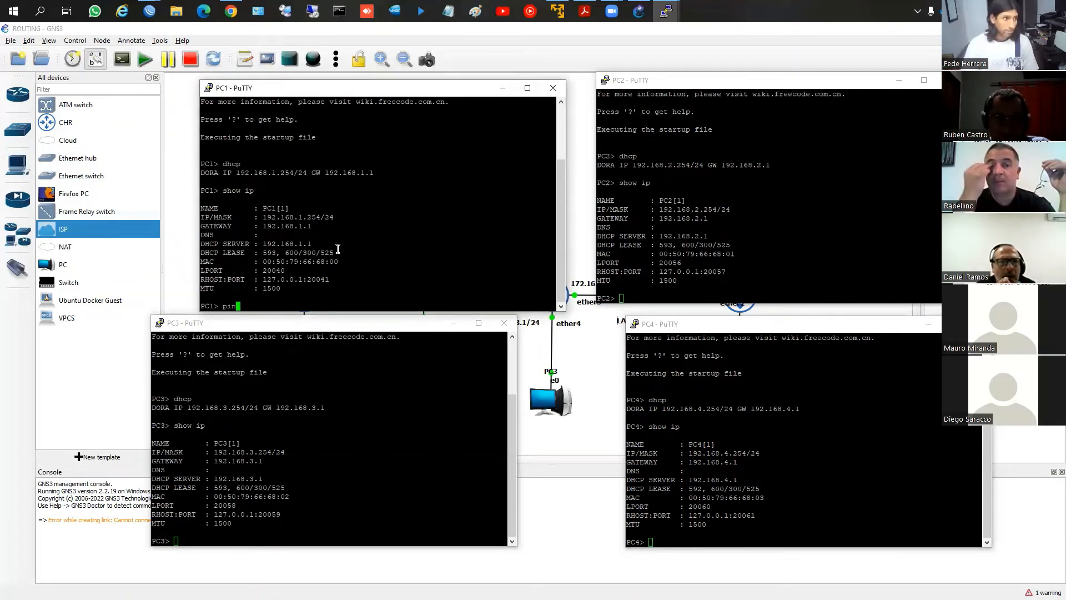
pyautogui.write('g 192.168.1.1')
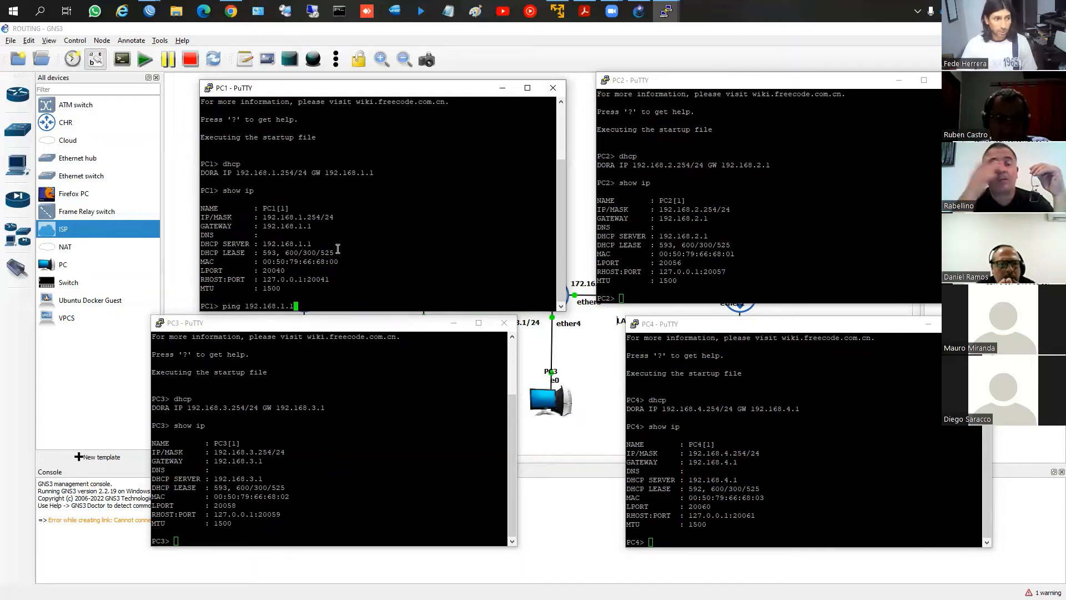
pyautogui.press('Return')
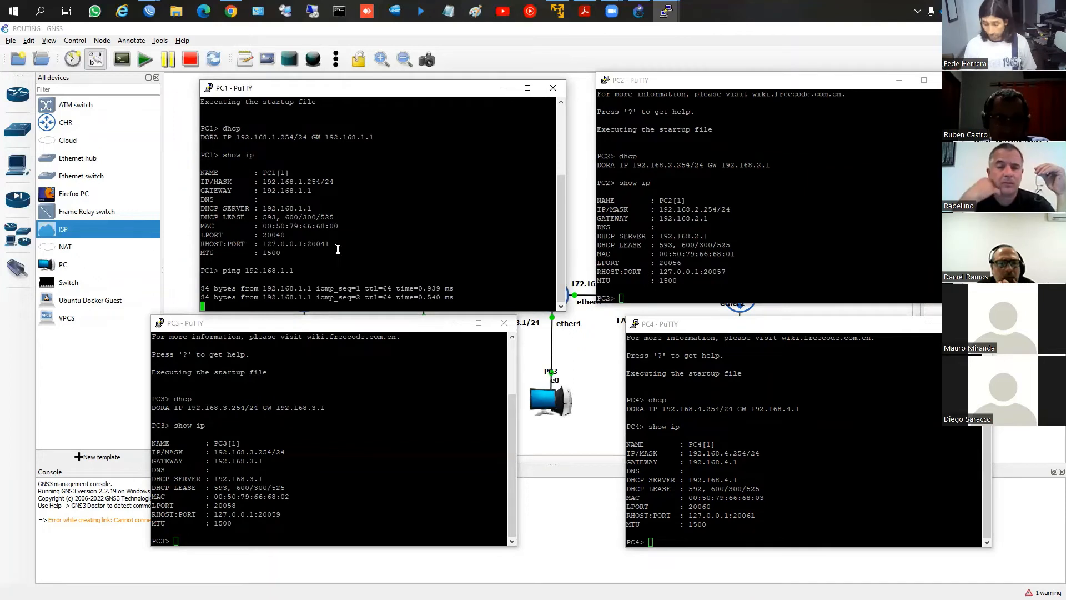
pyautogui.hotkey('ctrl', 'c')
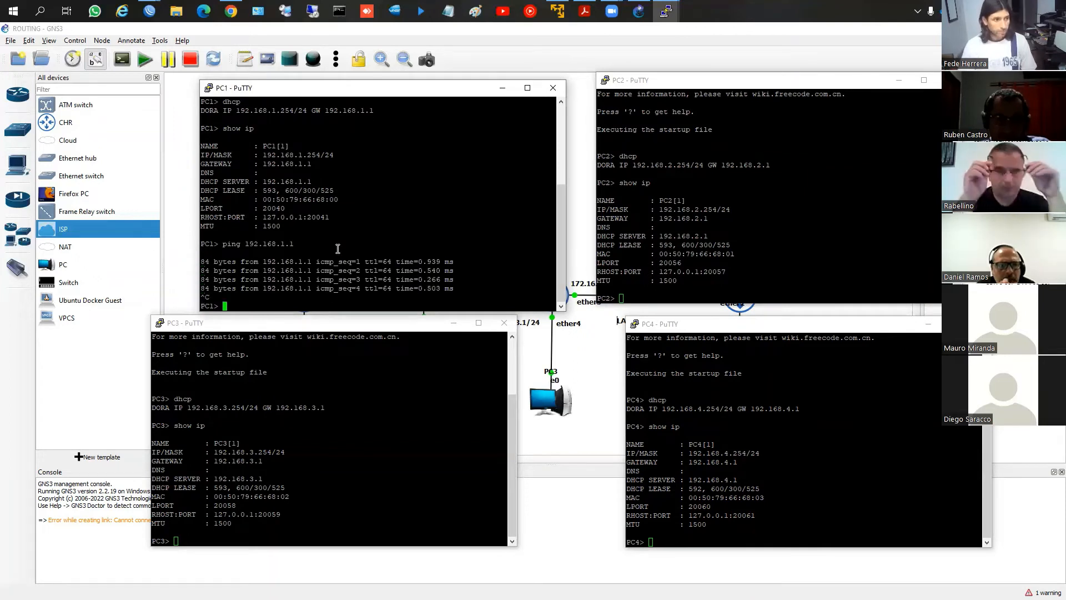
# Ping 192.168.2.1 from PC1, checking the GNS3 topology before running the command
pyautogui.press('Up')
pyautogui.press('BackSpace')
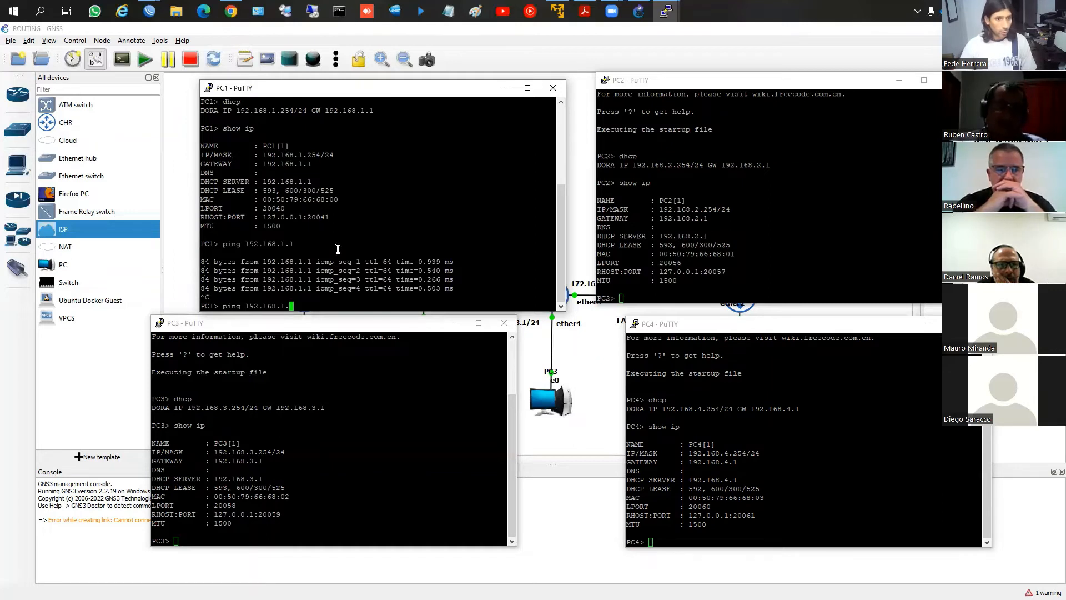
pyautogui.press('BackSpace')
pyautogui.press('BackSpace')
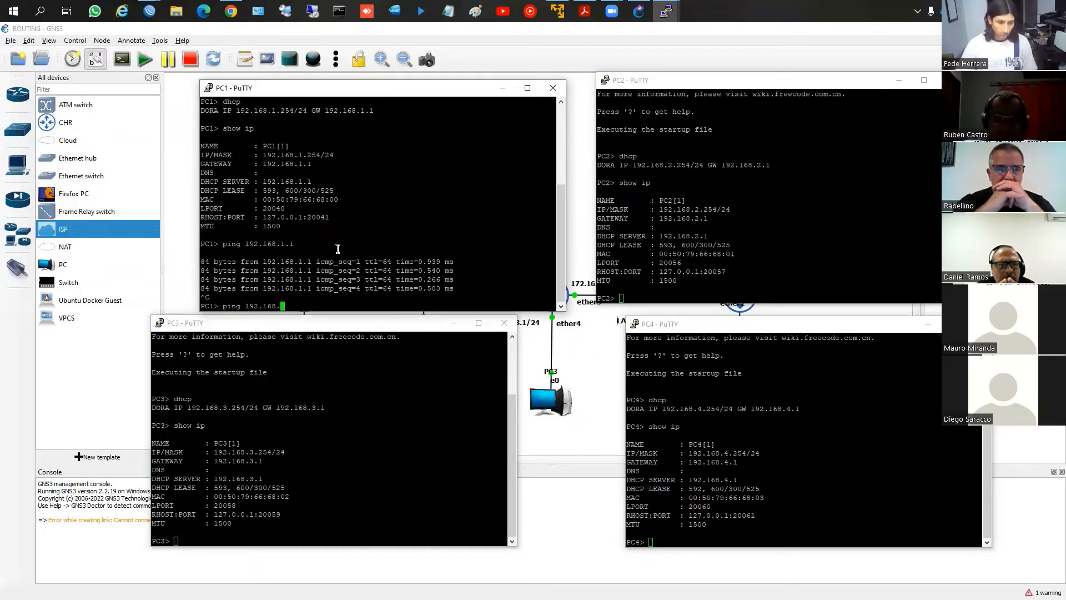
pyautogui.write('2.1')
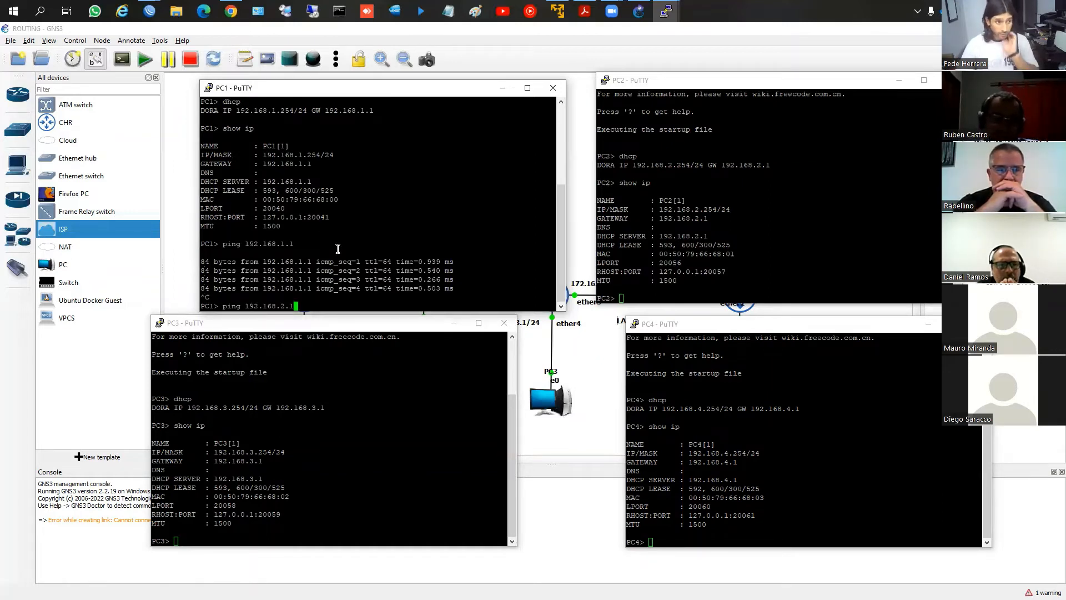
pyautogui.moveTo(410, 89); pyautogui.dragTo(314, 85)
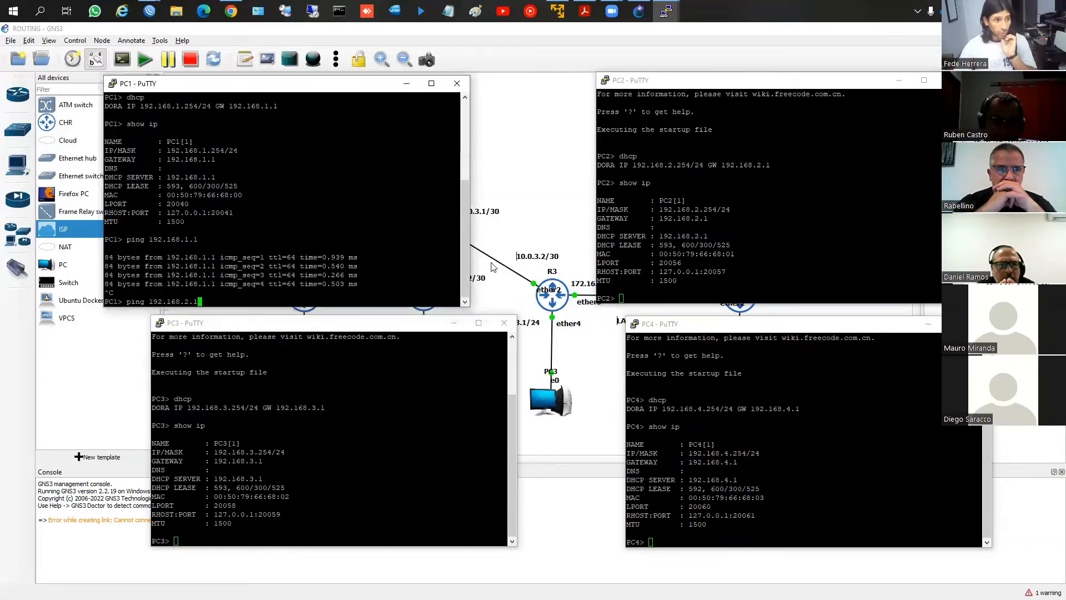
pyautogui.click(519, 291)
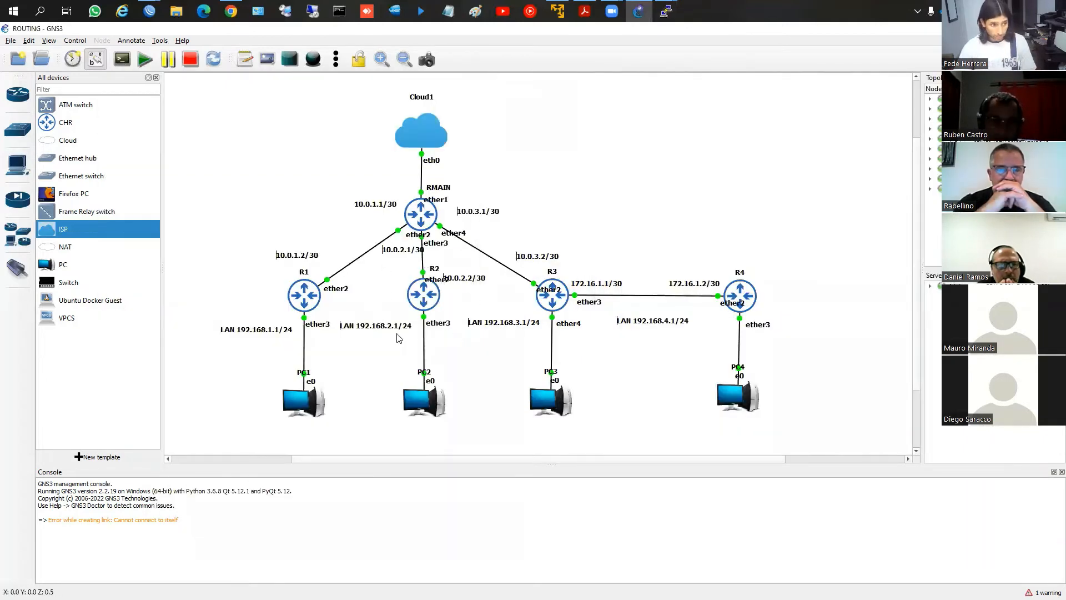
pyautogui.click(1002, 29)
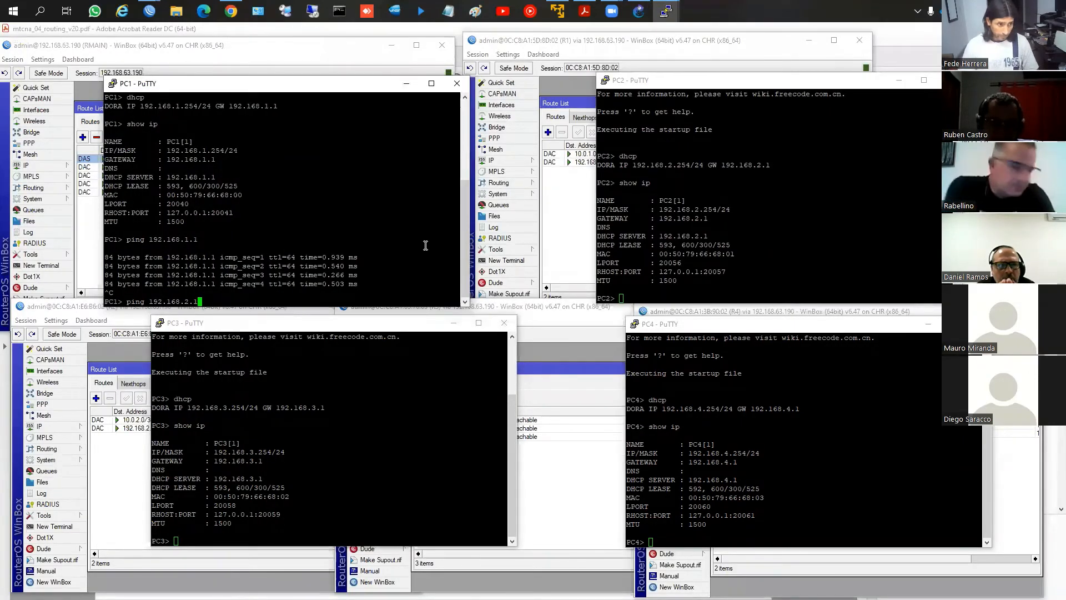
pyautogui.press('Return')
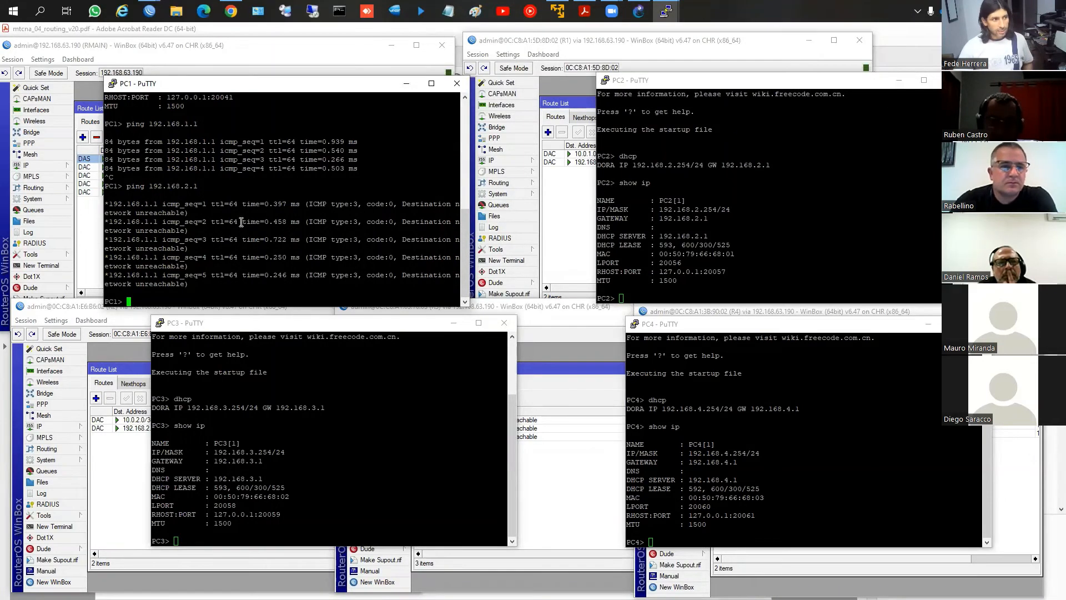
# Review the R1 and RMAIN route lists, and place RMAIN's WinBox window over the GNS3 topology, clear of R1 and R2
pyautogui.click(157, 15)
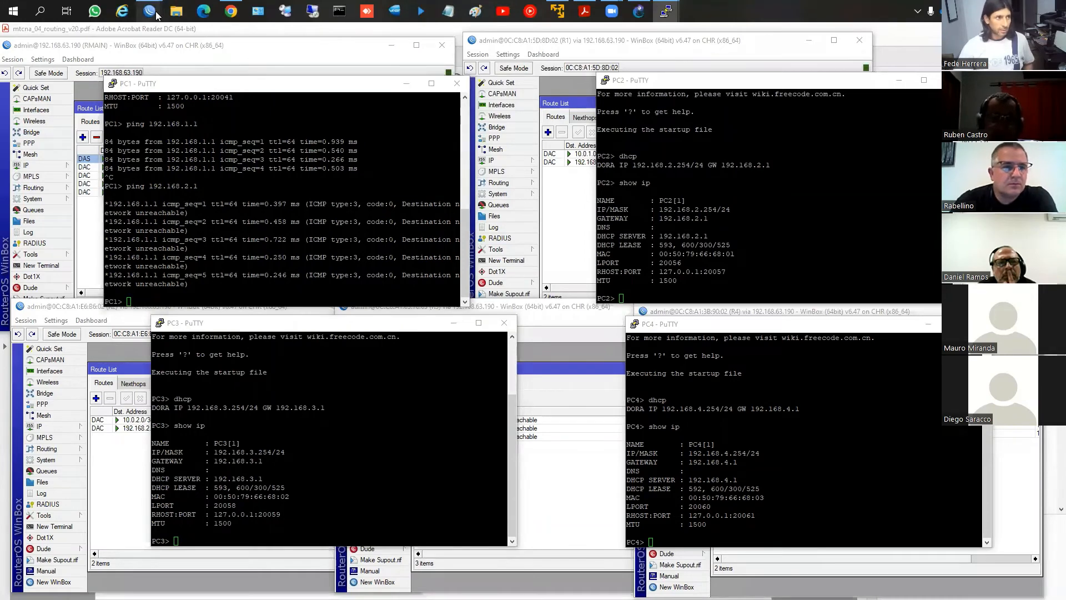
pyautogui.click(169, 53)
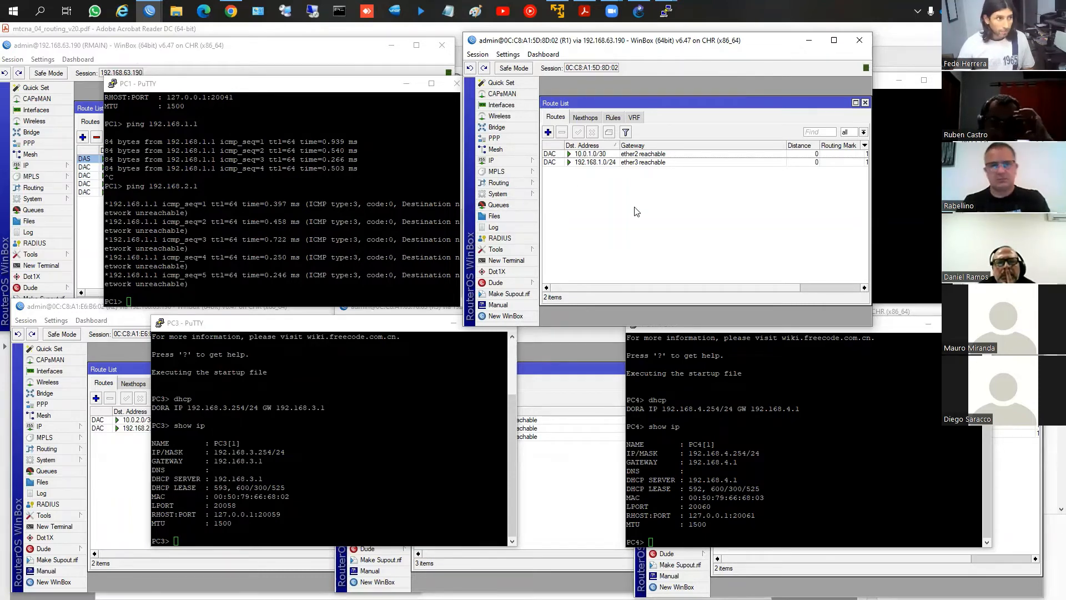
pyautogui.click(92, 222)
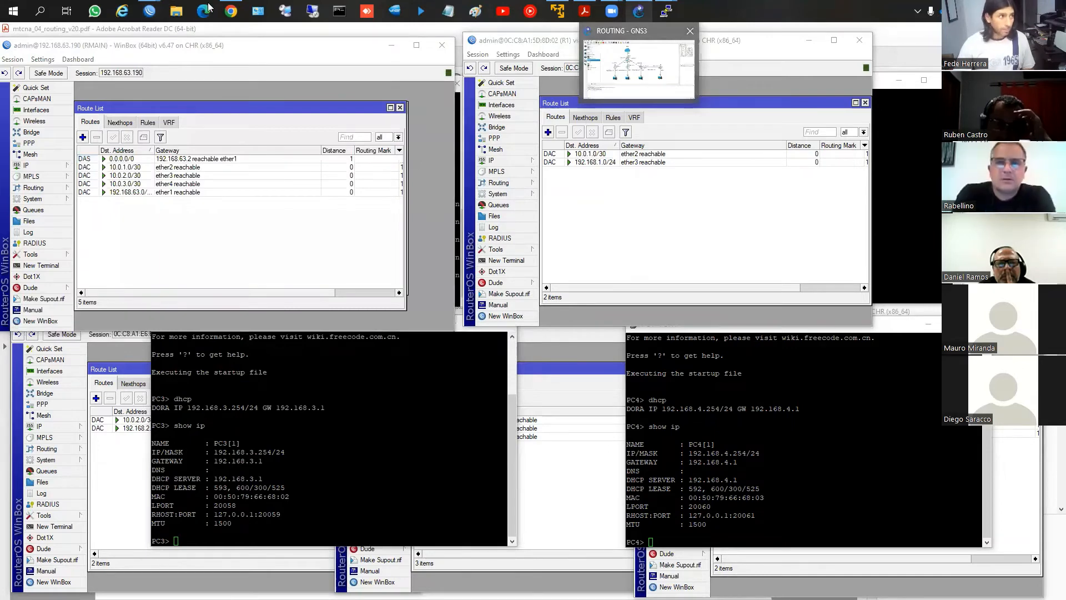
pyautogui.click(149, 11)
pyautogui.click(266, 53)
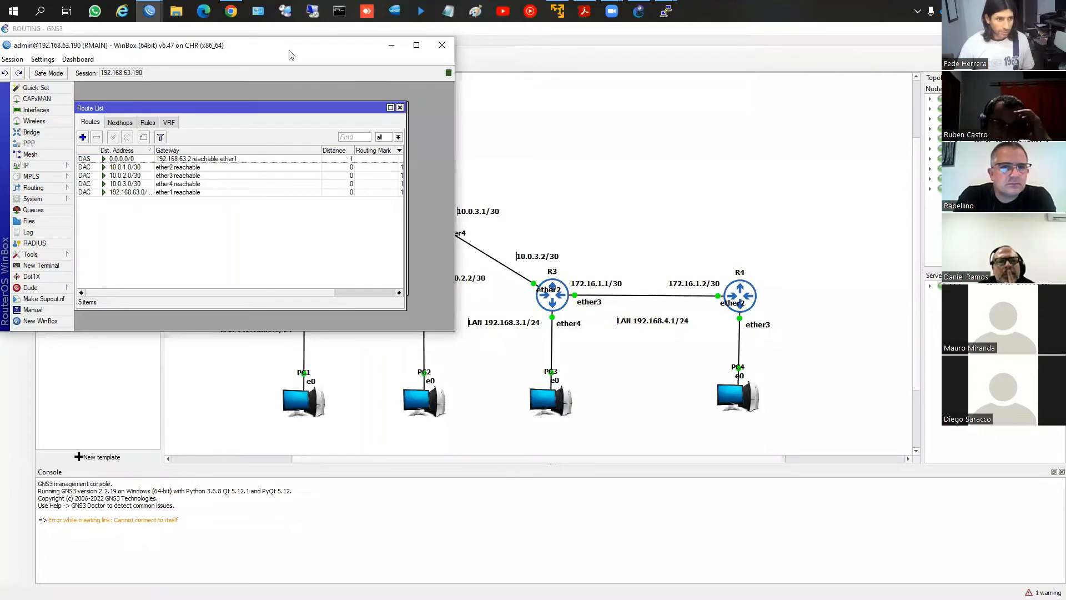
pyautogui.moveTo(289, 54); pyautogui.dragTo(832, 83)
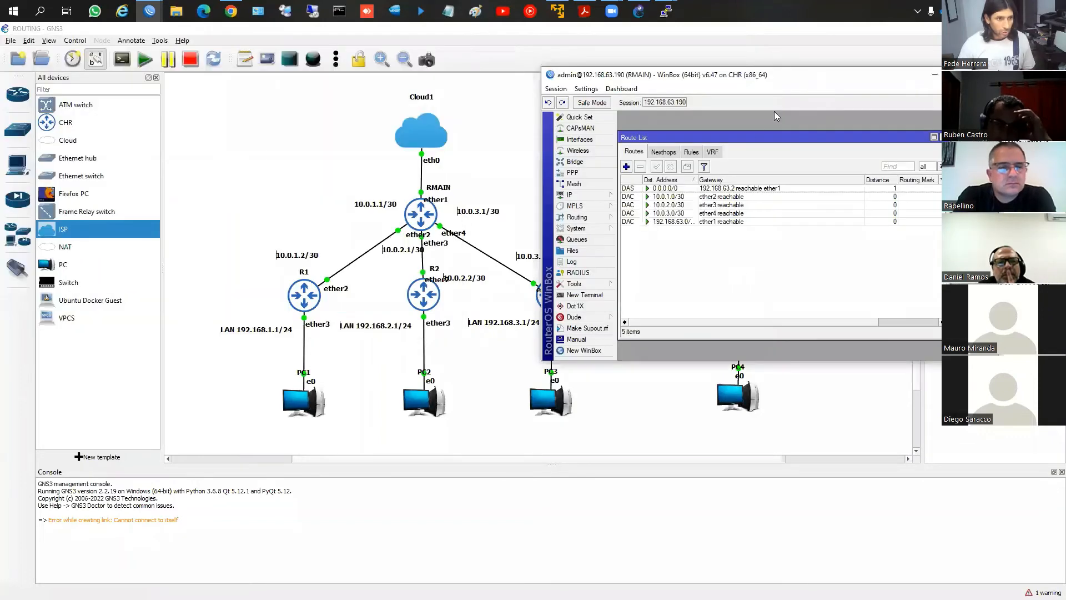
# Start a new route on RMAIN with destination address 192.168.1.0/24
pyautogui.click(627, 167)
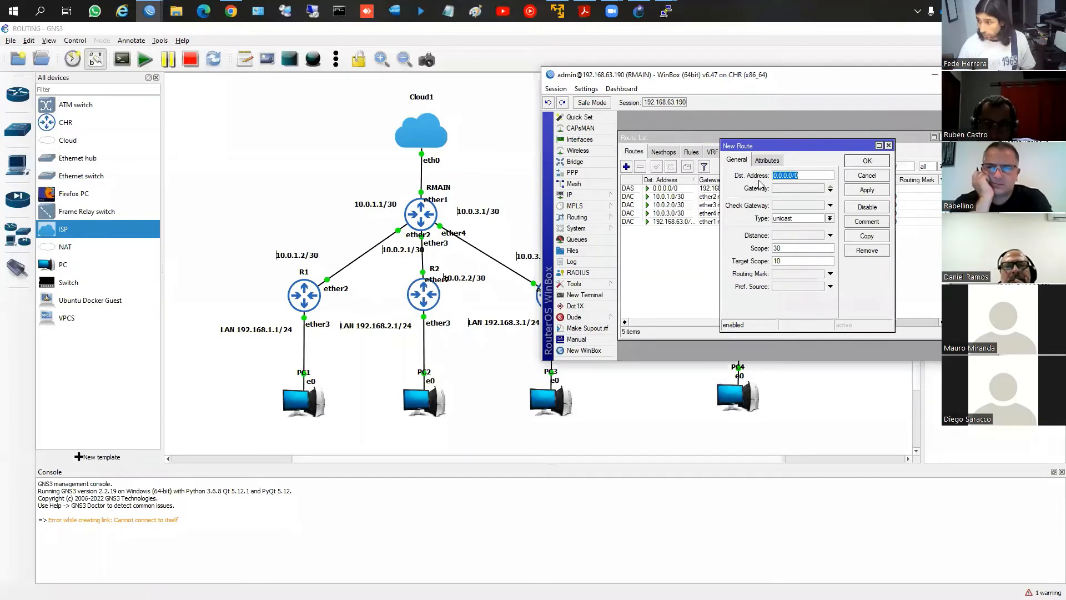
pyautogui.write('192.168.')
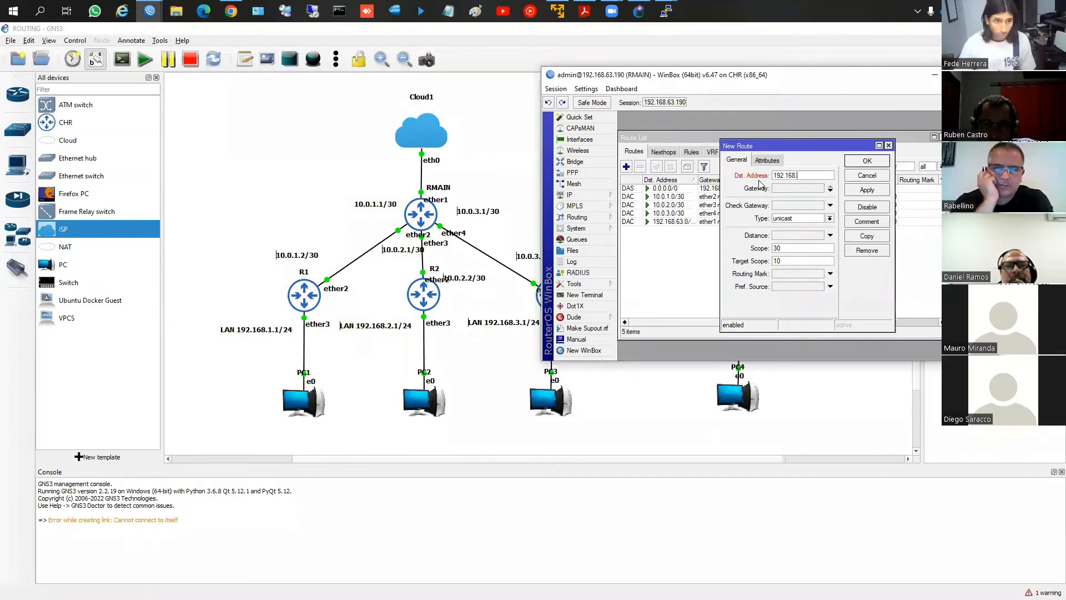
pyautogui.write('2.1.0/24')
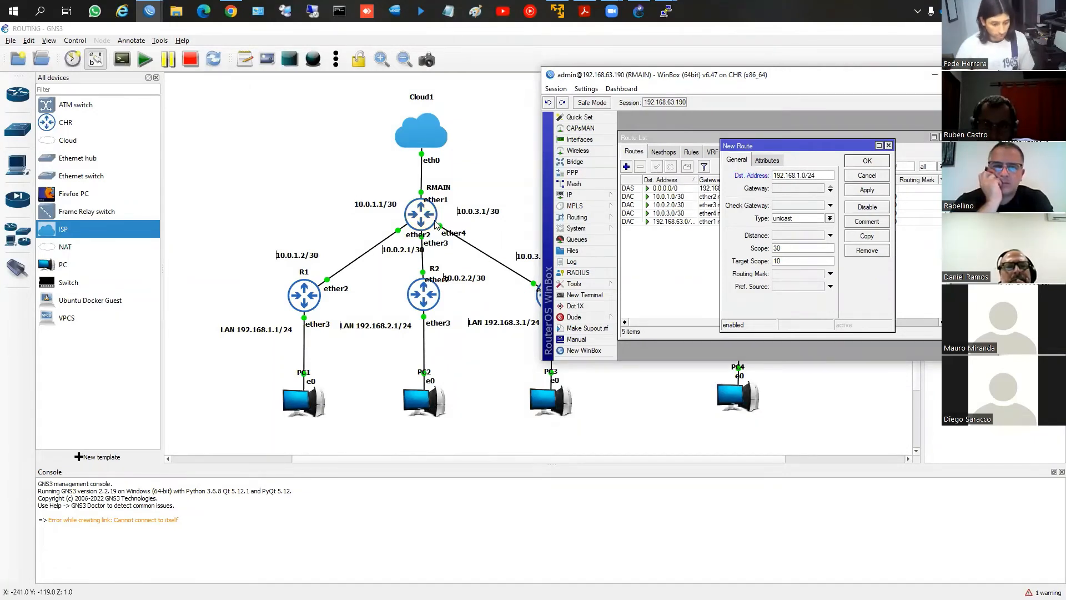
# Circle RMAIN and the LAN 192.168.1.1/24 label on the topology with the screen pen, clearing each mark
pyautogui.hotkey('ctrl', '2')
pyautogui.moveTo(406, 187)
pyautogui.mouseDown()
pyautogui.moveTo(397, 248)
pyautogui.moveTo(404, 188)
pyautogui.mouseUp()
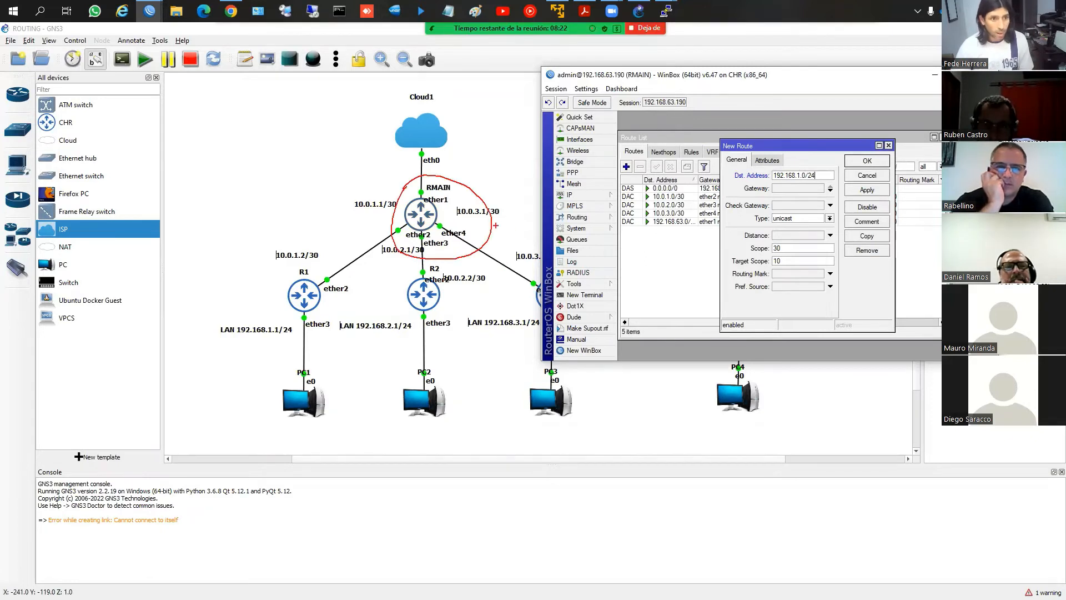
pyautogui.press('Escape')
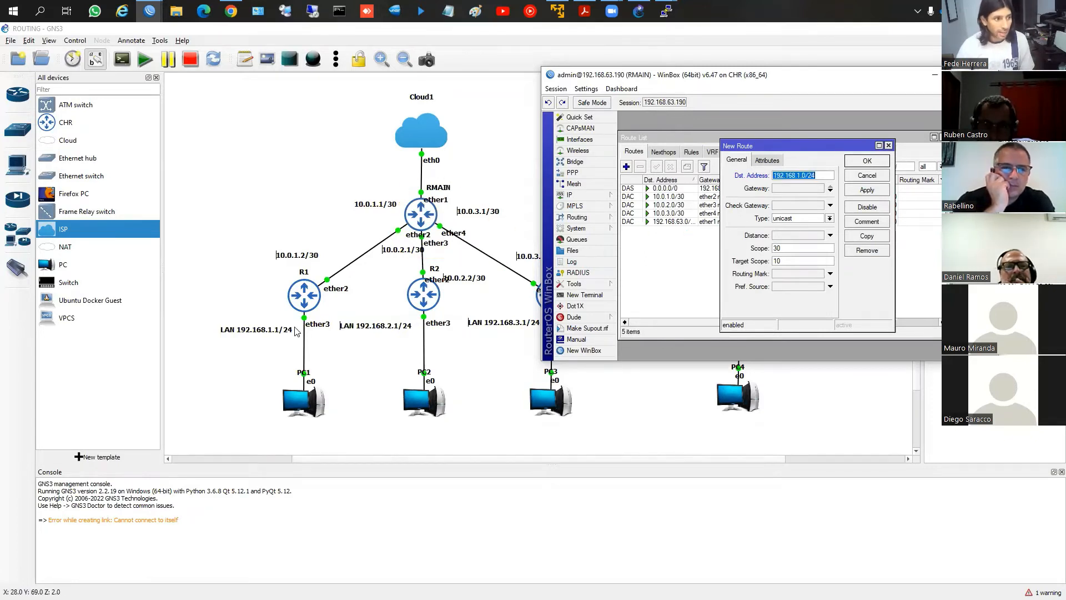
pyautogui.hotkey('ctrl', '2')
pyautogui.moveTo(233, 305)
pyautogui.mouseDown()
pyautogui.moveTo(198, 326)
pyautogui.moveTo(294, 364)
pyautogui.moveTo(239, 305)
pyautogui.mouseUp()
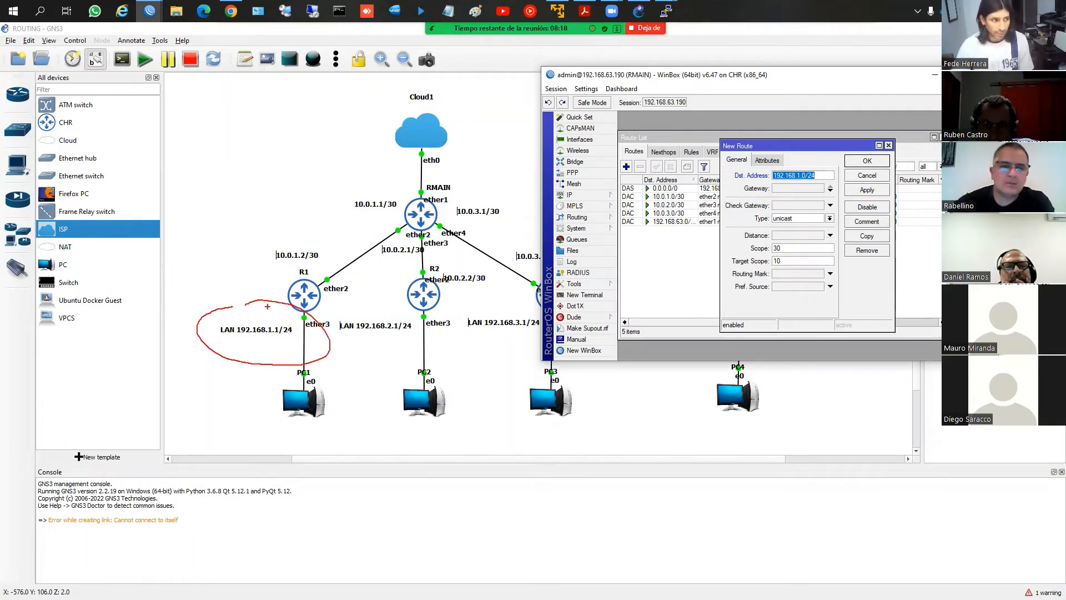
pyautogui.press('Escape')
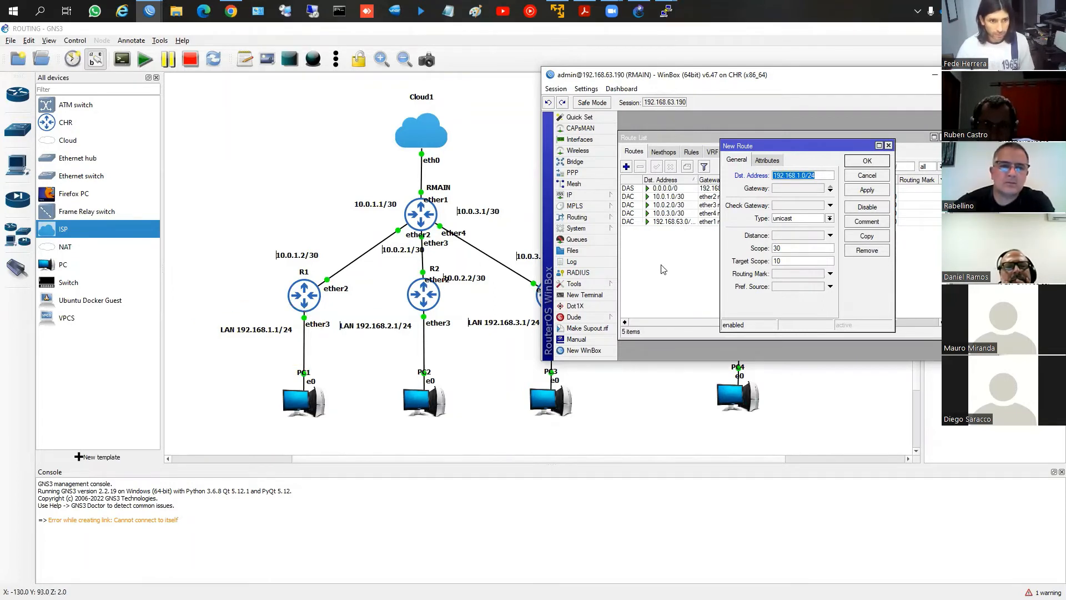
# Set the new route's gateway to 10.0.1.2 and save the route on RMAIN
pyautogui.click(783, 192)
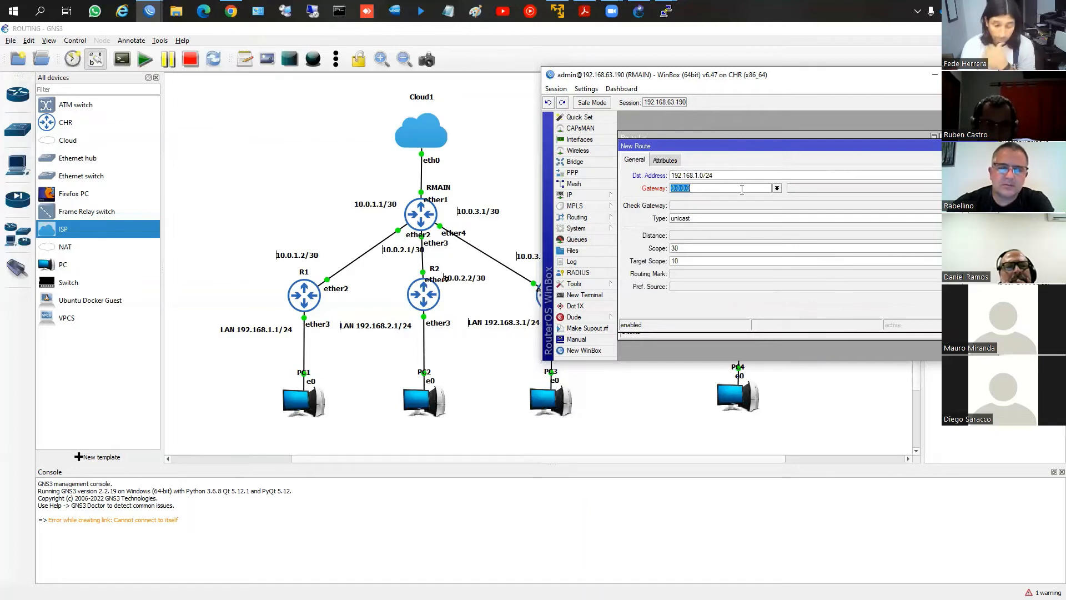
pyautogui.write('1')
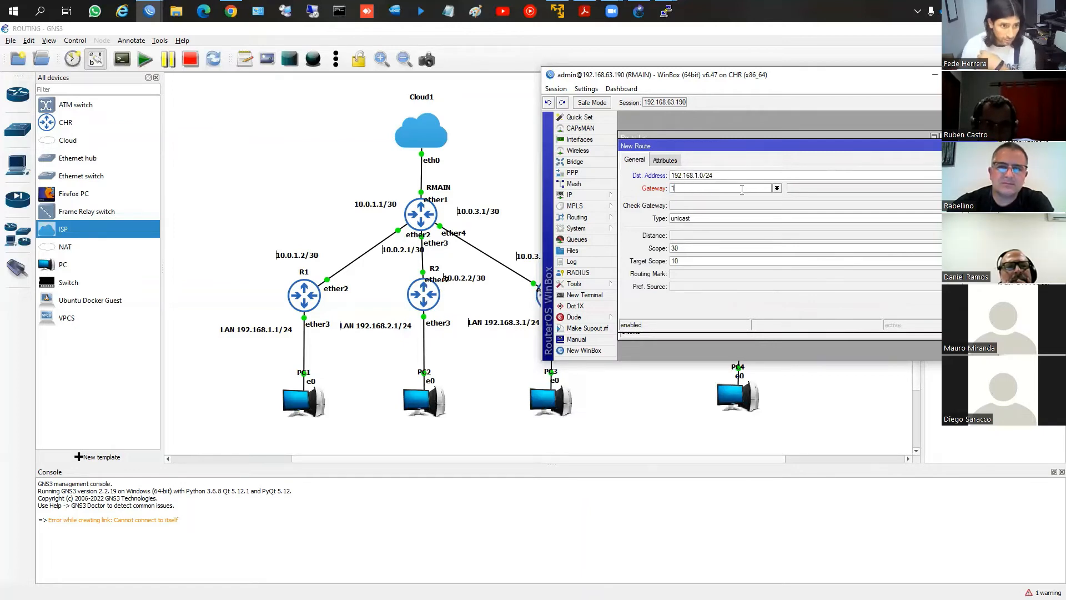
pyautogui.write('.0.0.1.2')
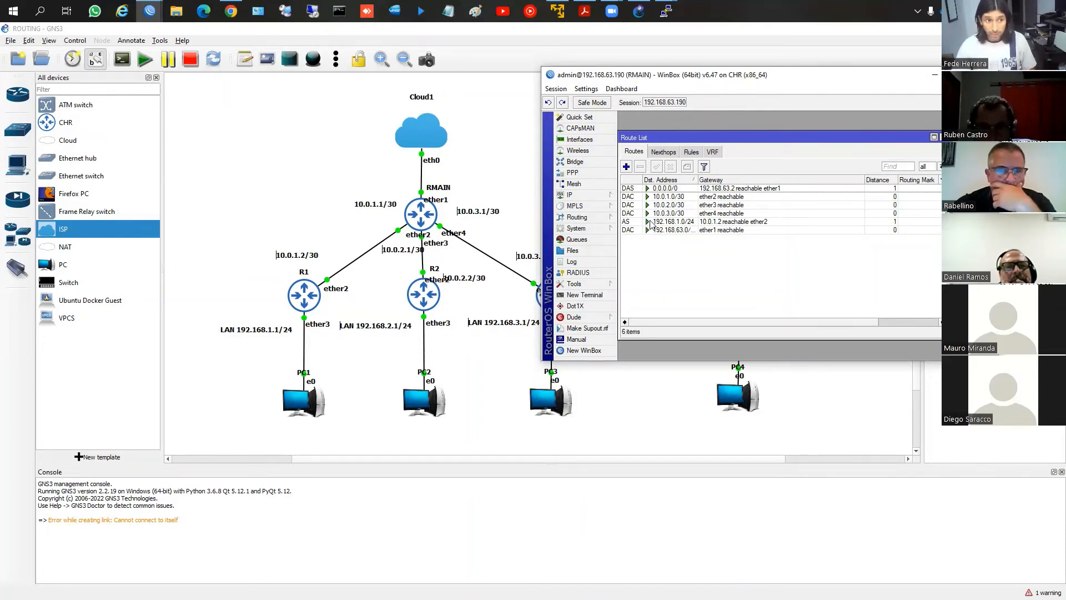
# Disable the 192.168.1.0/24 static route in RMAIN's route list and enable it again
pyautogui.click(652, 225)
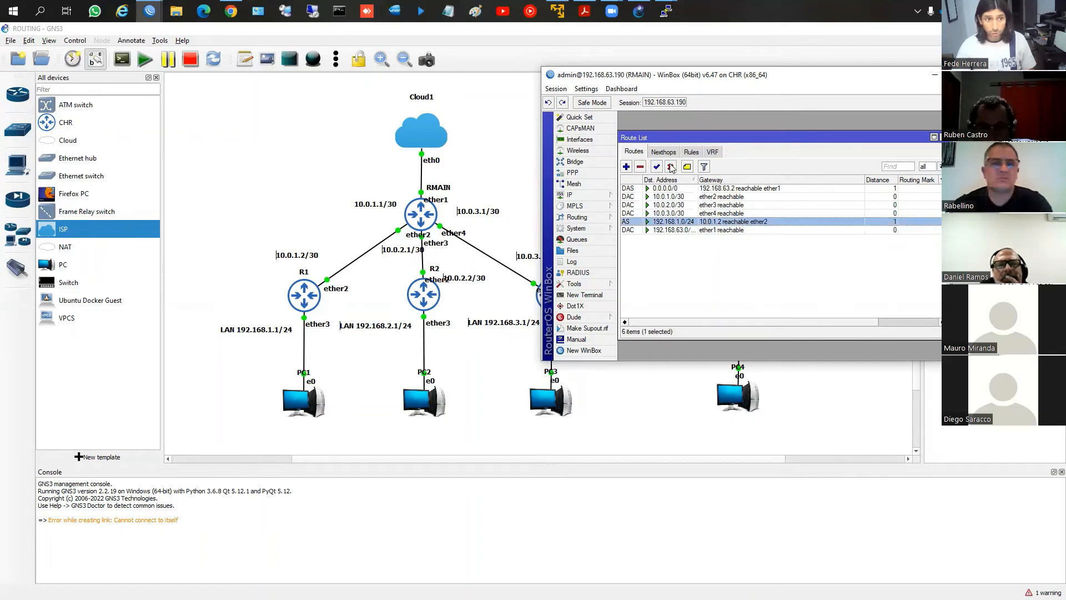
pyautogui.click(671, 167)
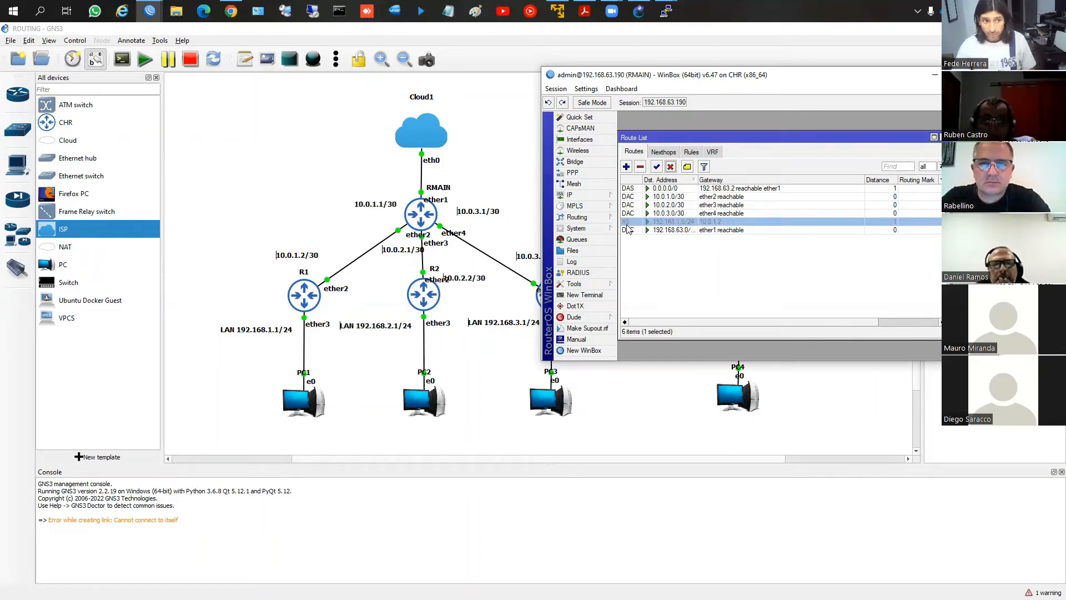
pyautogui.click(656, 167)
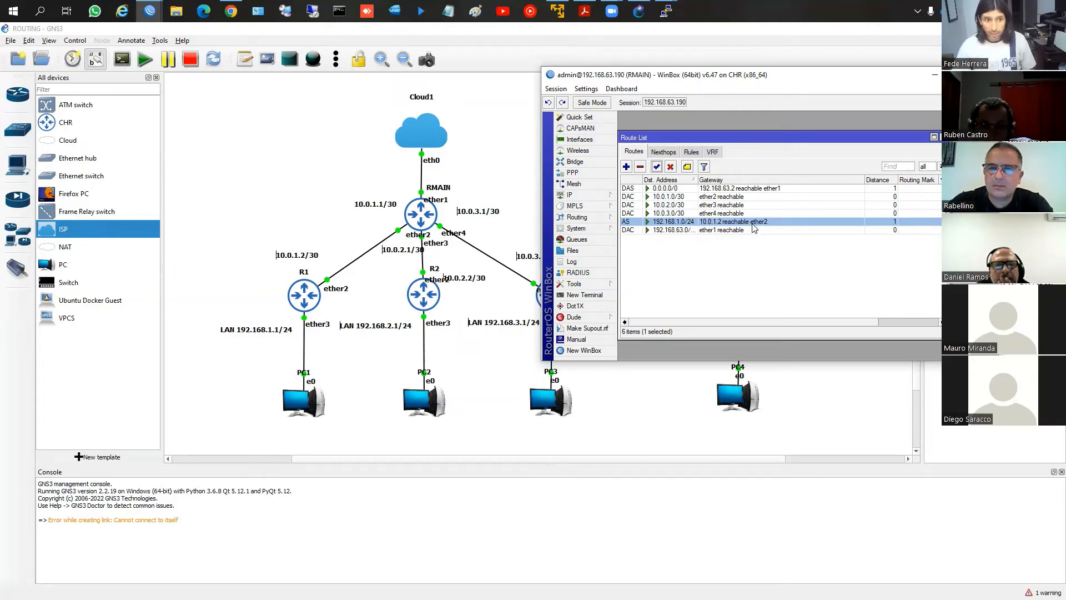
pyautogui.click(577, 161)
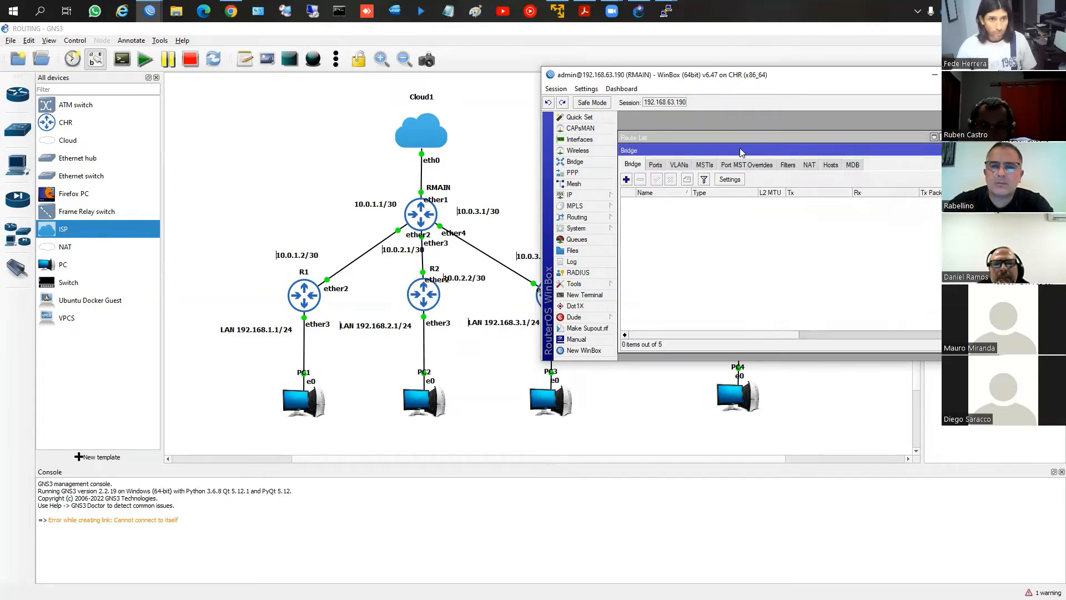
pyautogui.moveTo(740, 149); pyautogui.dragTo(760, 151)
pyautogui.moveTo(927, 151); pyautogui.dragTo(863, 154)
pyautogui.click(935, 154)
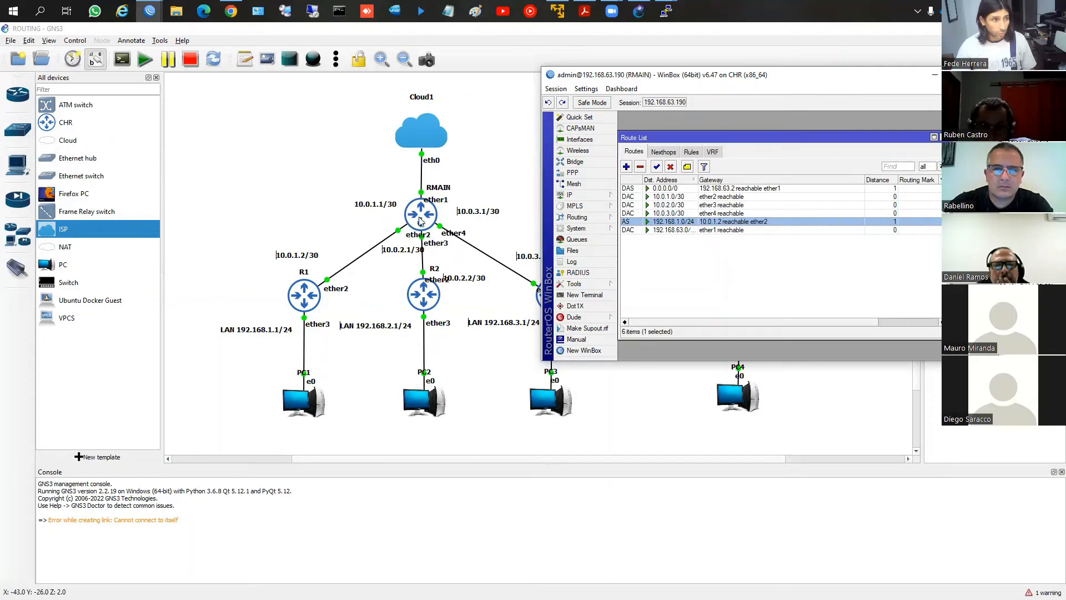
# Add a static route on RMAIN to destination 192.168.2.0/24 with gateway 10.0.2.2
pyautogui.click(626, 166)
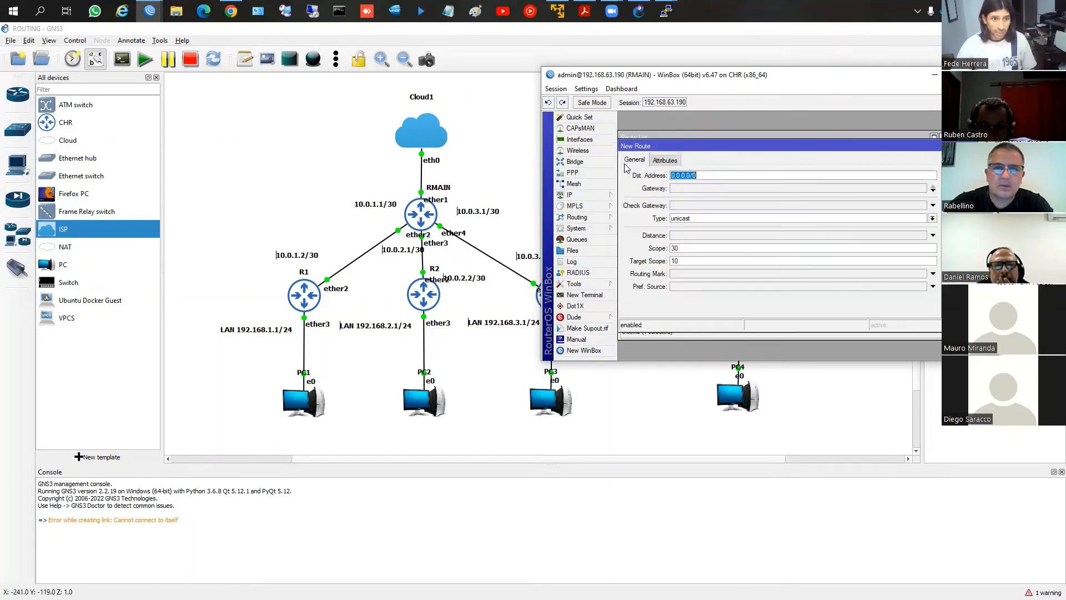
pyautogui.write('192.168.2.0')
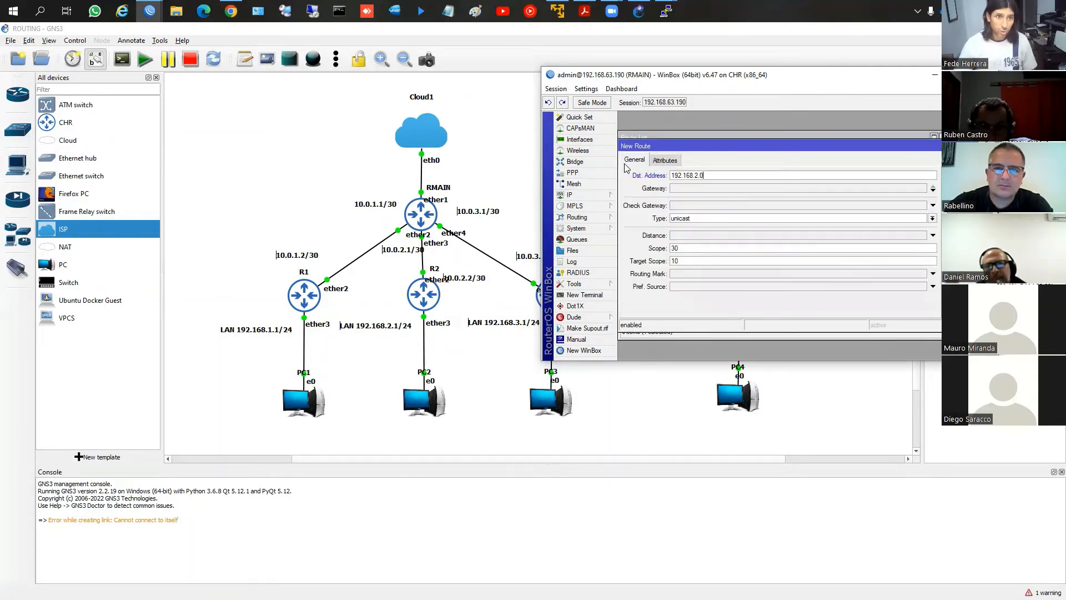
pyautogui.write('/24')
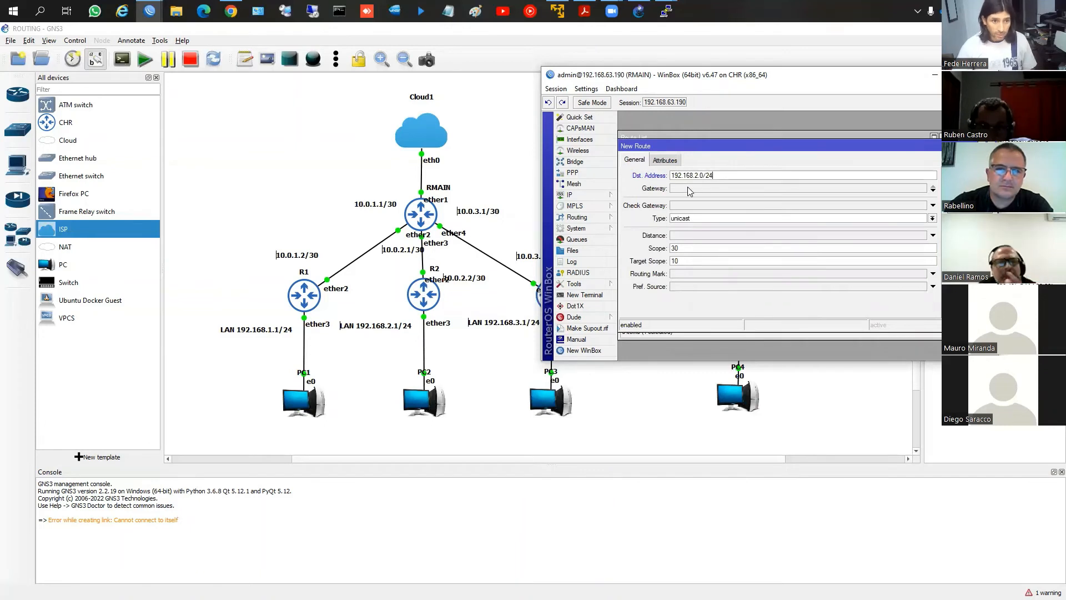
pyautogui.click(688, 189)
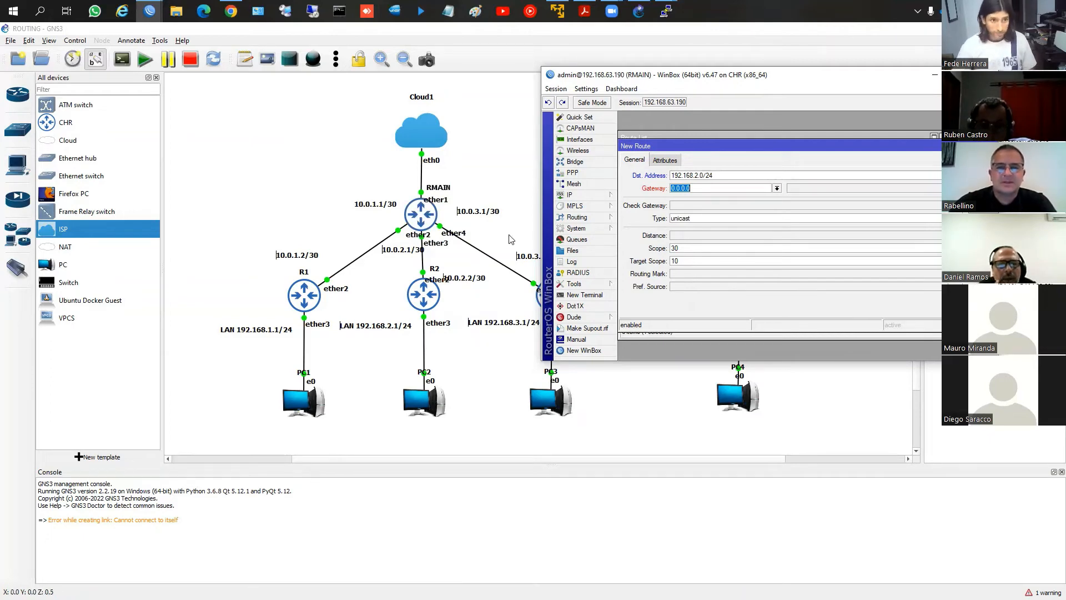
pyautogui.write('10.0.22')
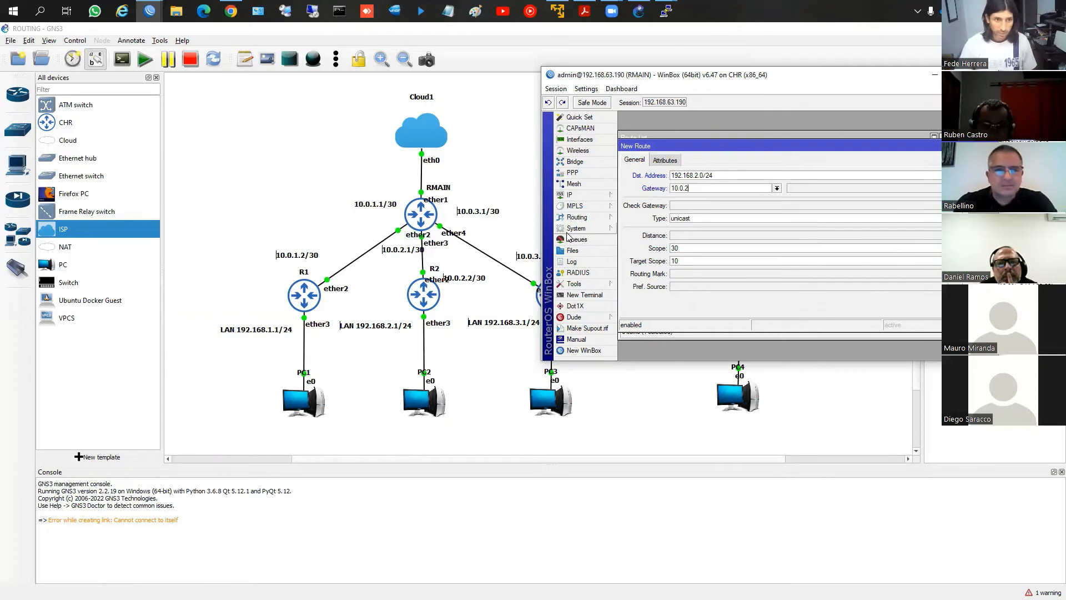
pyautogui.press('BackSpace')
pyautogui.write('.2')
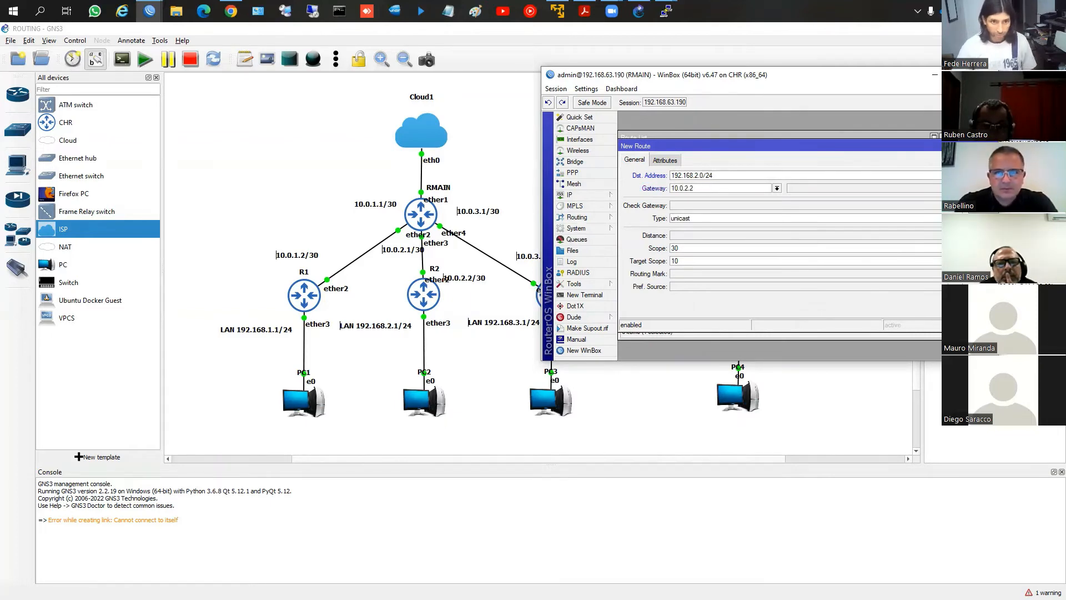
pyautogui.press('Return')
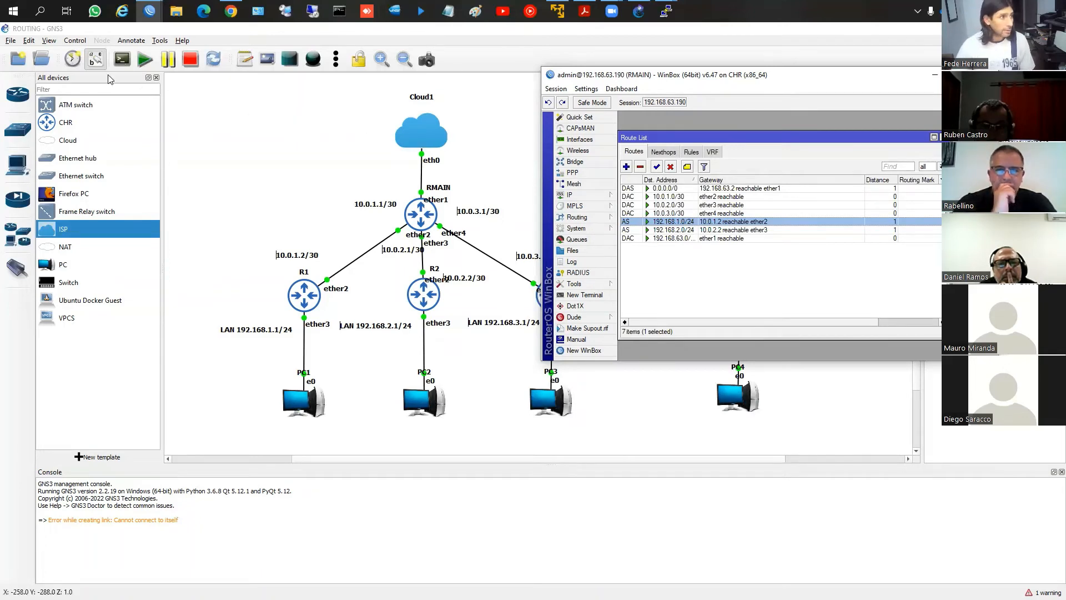
# Hide the interface labels on the GNS3 topology and bring RMAIN's WinBox window back to the front
pyautogui.click(98, 60)
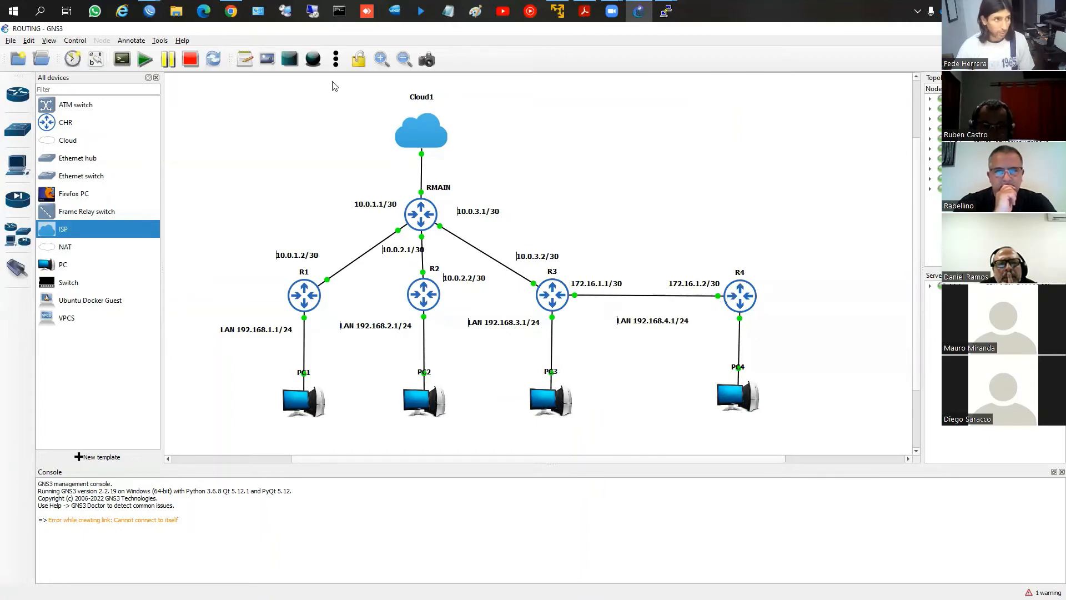
pyautogui.moveTo(157, 12)
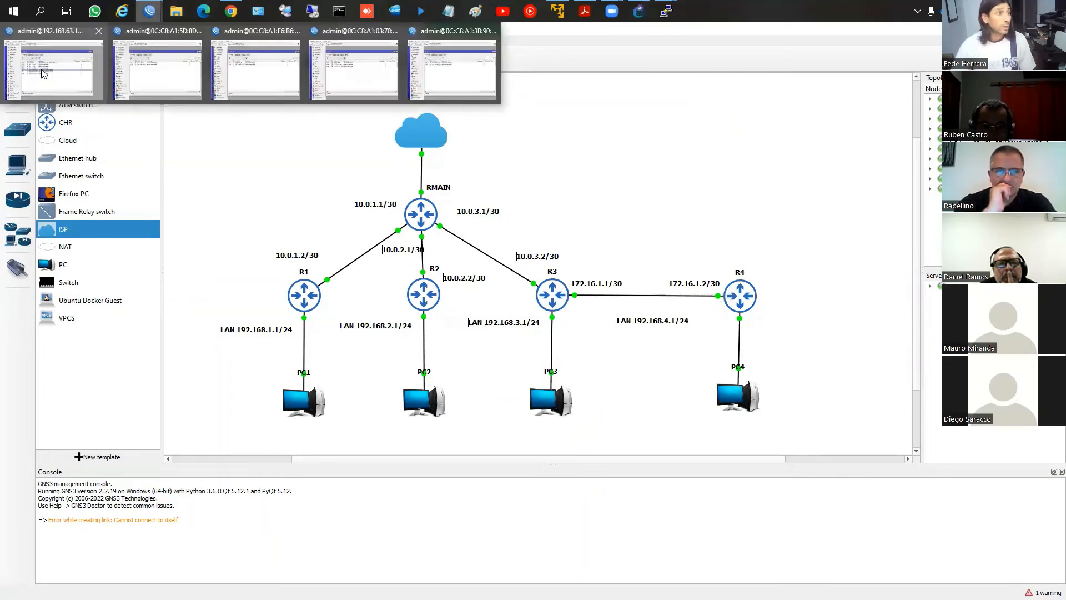
pyautogui.click(56, 93)
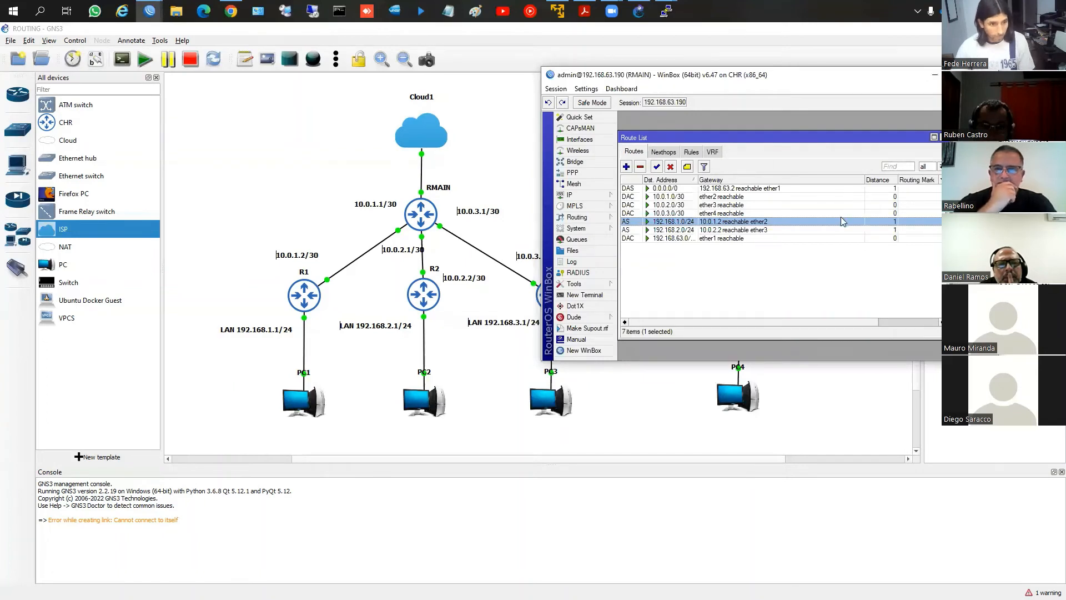
# Add a static route on RMAIN to 192.168.3.0/24 with gateway 10.0.3.2, moving the WinBox window clear of R3 on the topology
pyautogui.click(626, 167)
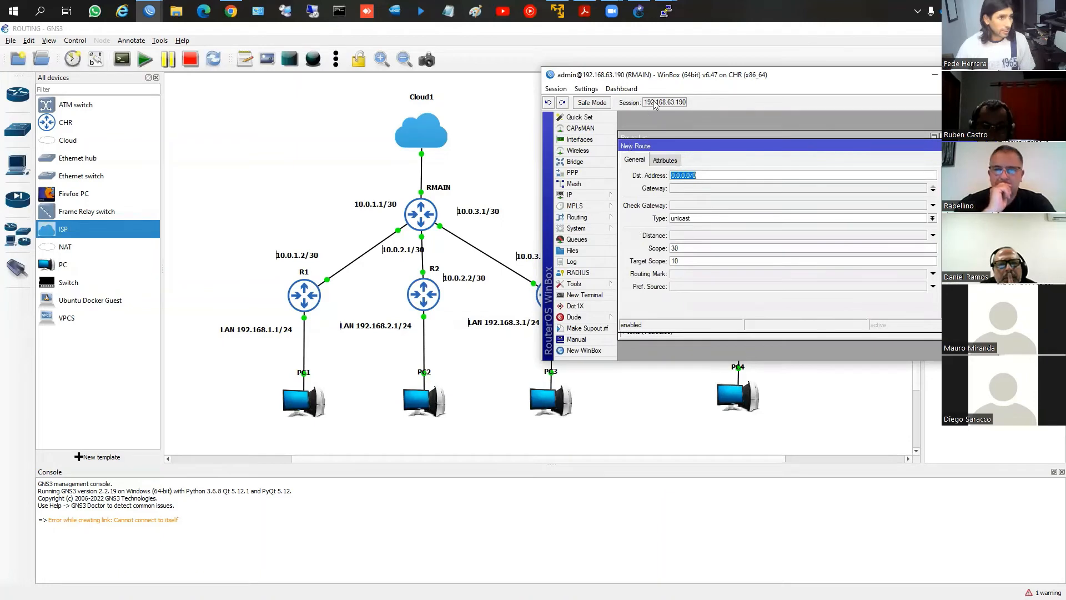
pyautogui.moveTo(663, 75); pyautogui.dragTo(702, 79)
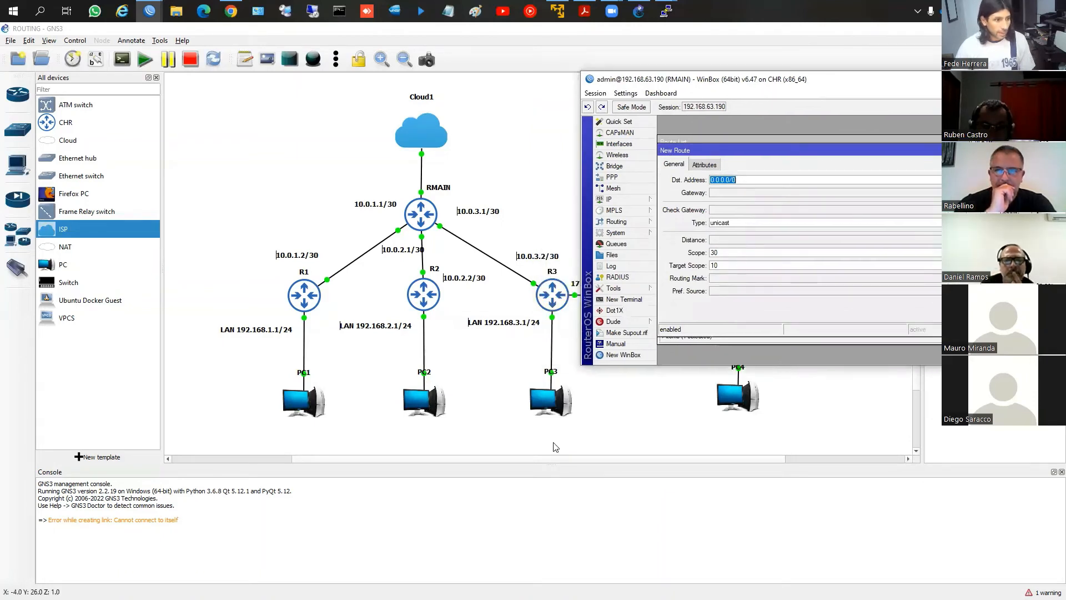
pyautogui.write('1')
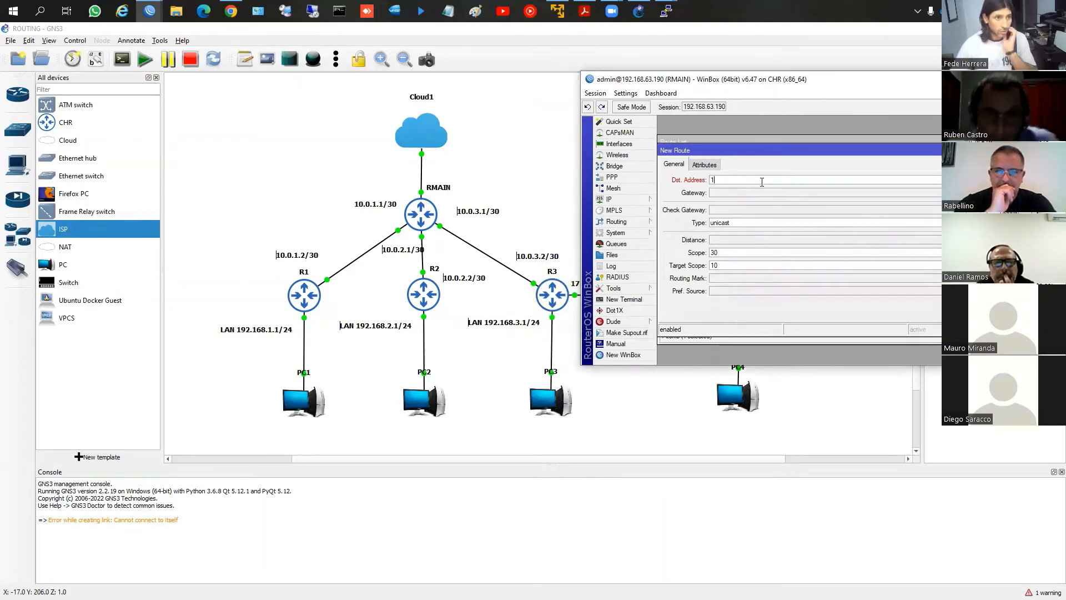
pyautogui.write('92.168.')
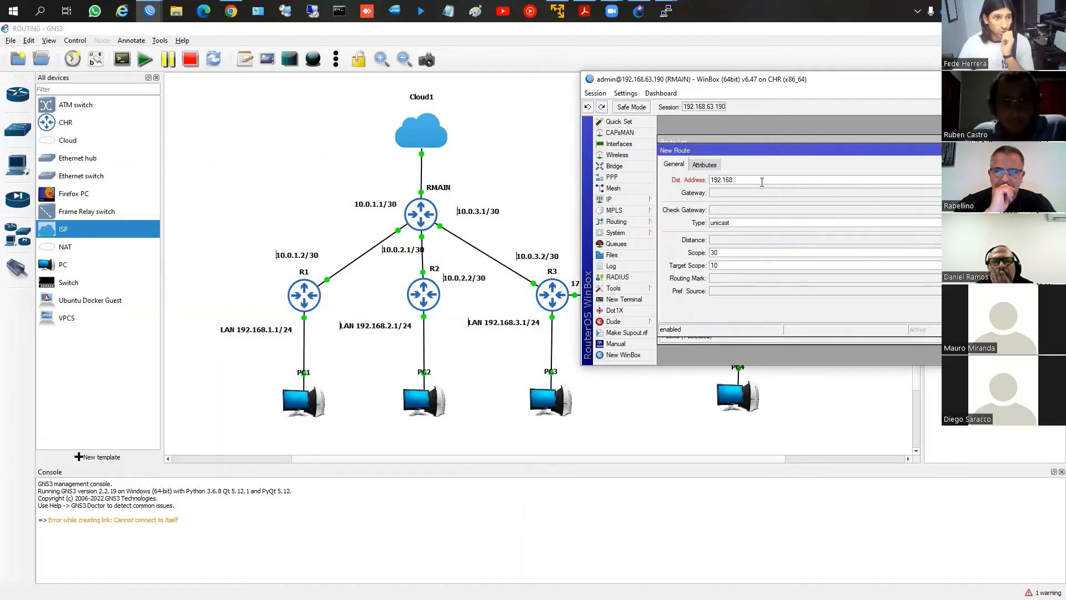
pyautogui.write('3.0/24')
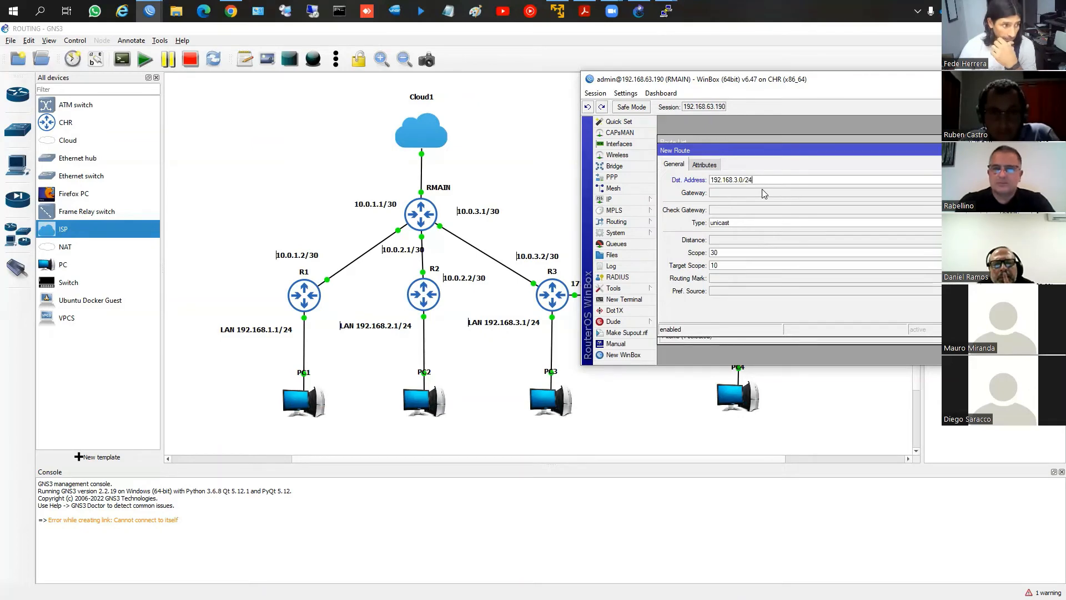
pyautogui.click(763, 193)
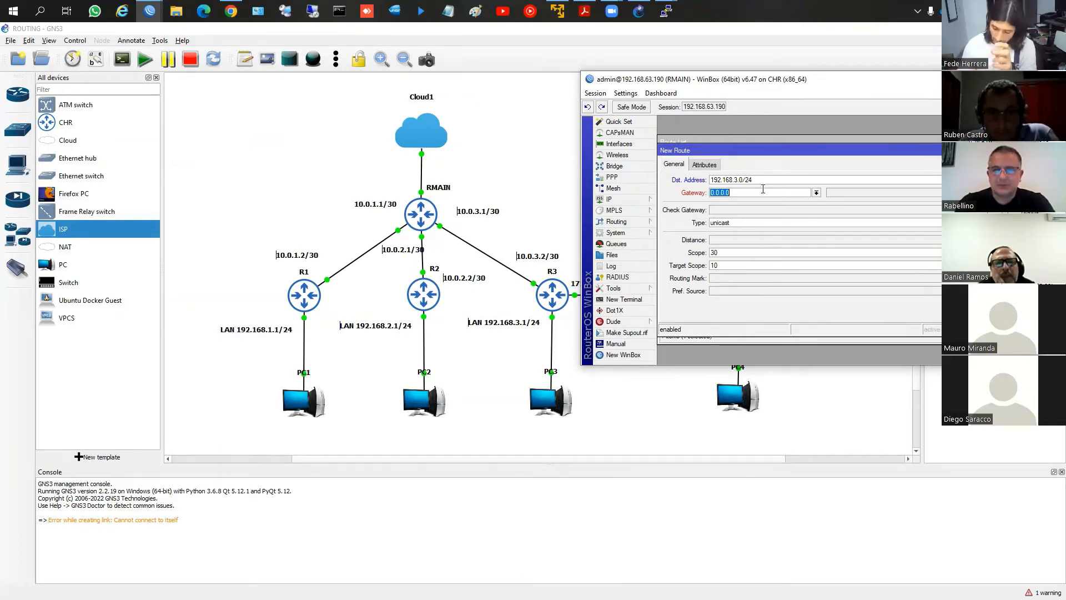
pyautogui.write('10.0.3.2')
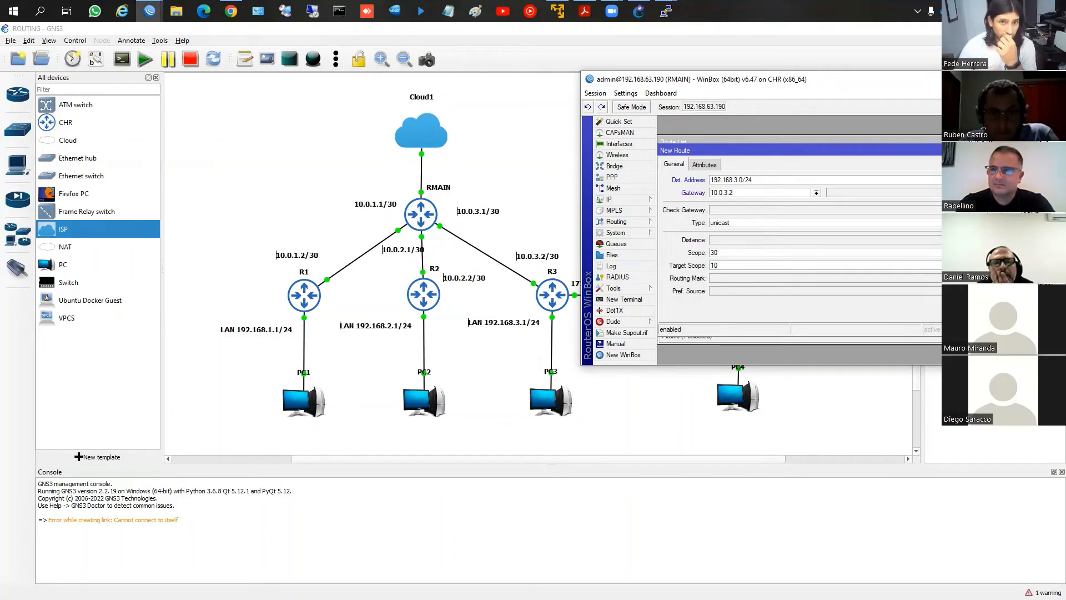
pyautogui.press('Return')
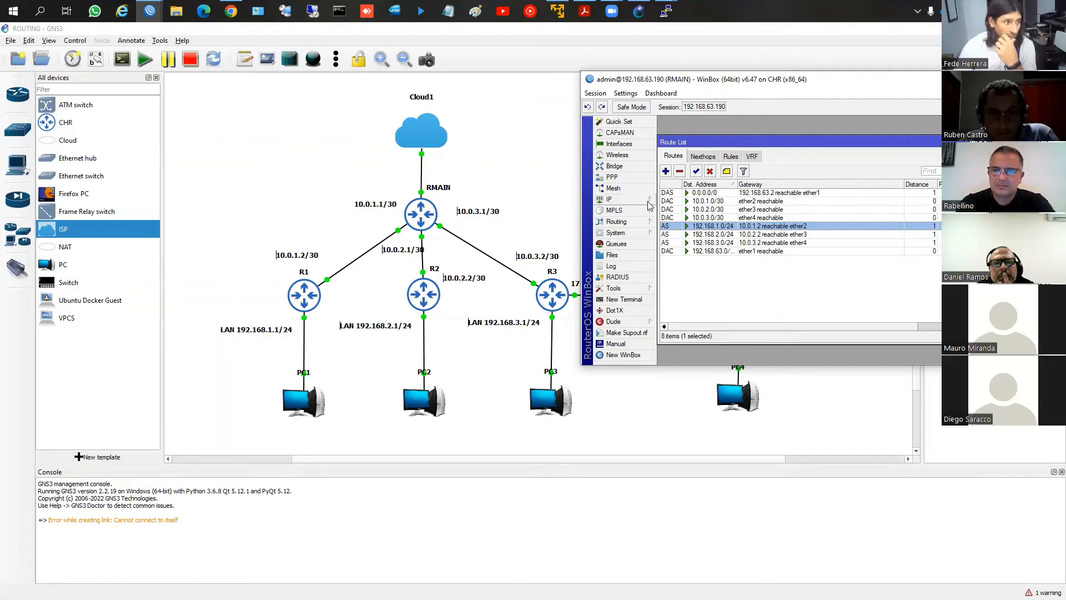
# Add a static route on RMAIN to destination 192.168.4.0/24 with gateway 10.0.3.2, and close the route's window
pyautogui.click(665, 170)
pyautogui.write('19')
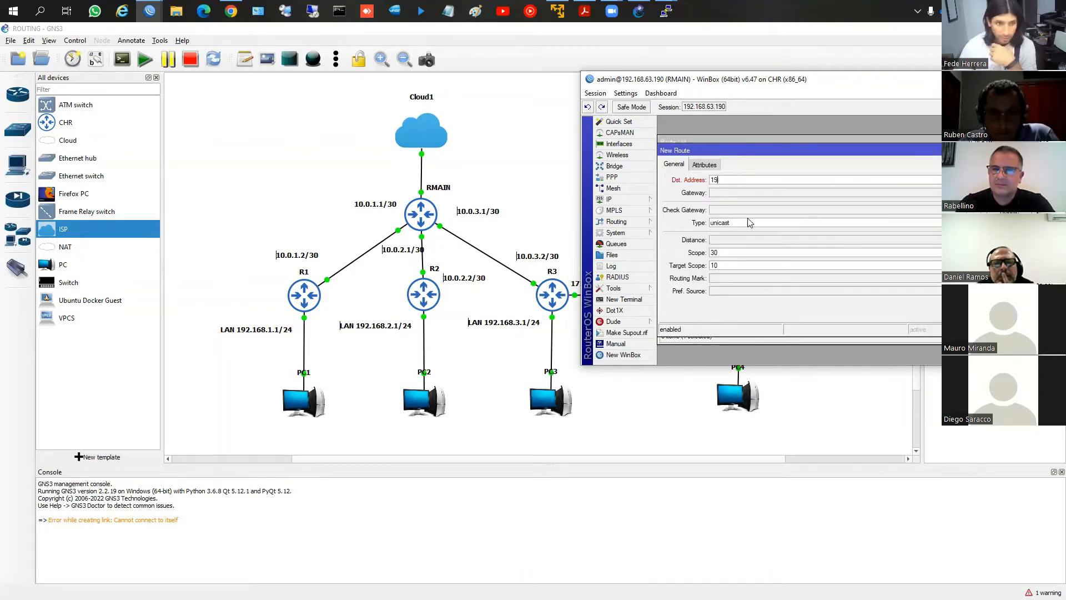
pyautogui.write('2.168.4.0/')
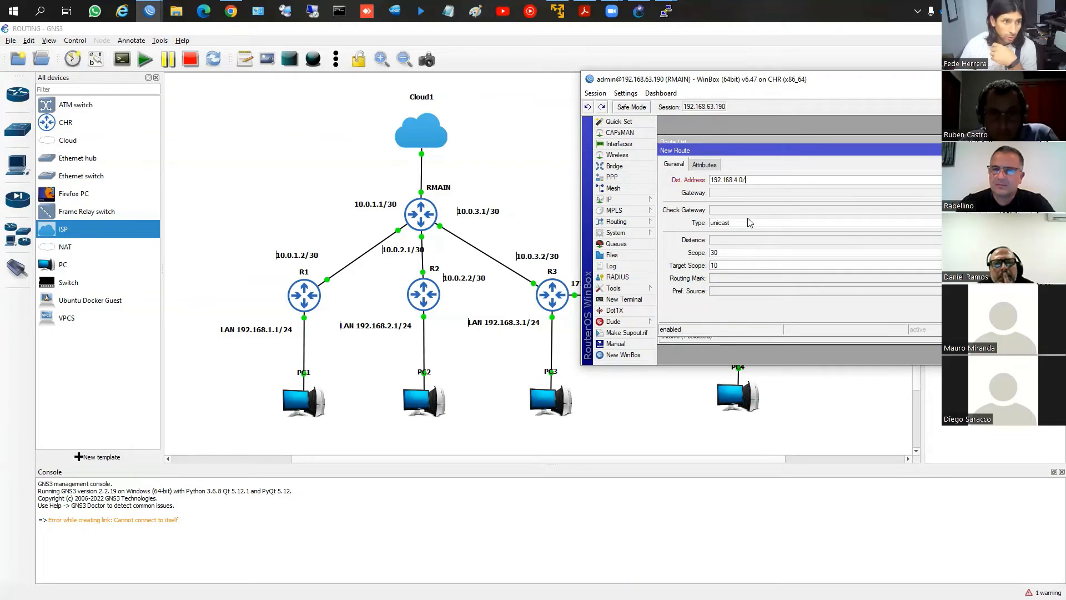
pyautogui.write('24')
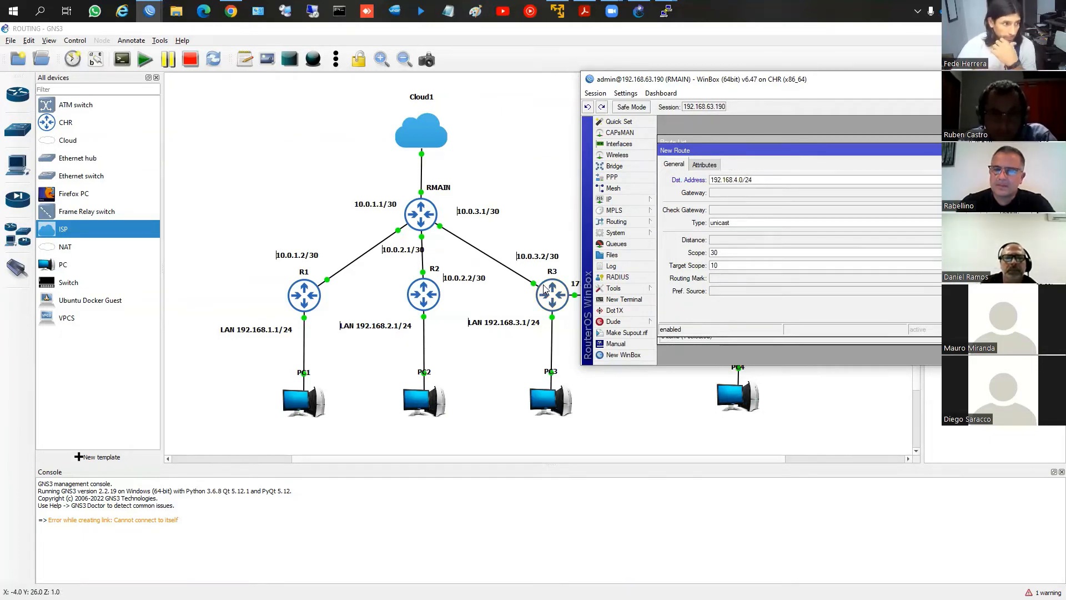
pyautogui.click(736, 192)
pyautogui.write('10.0.')
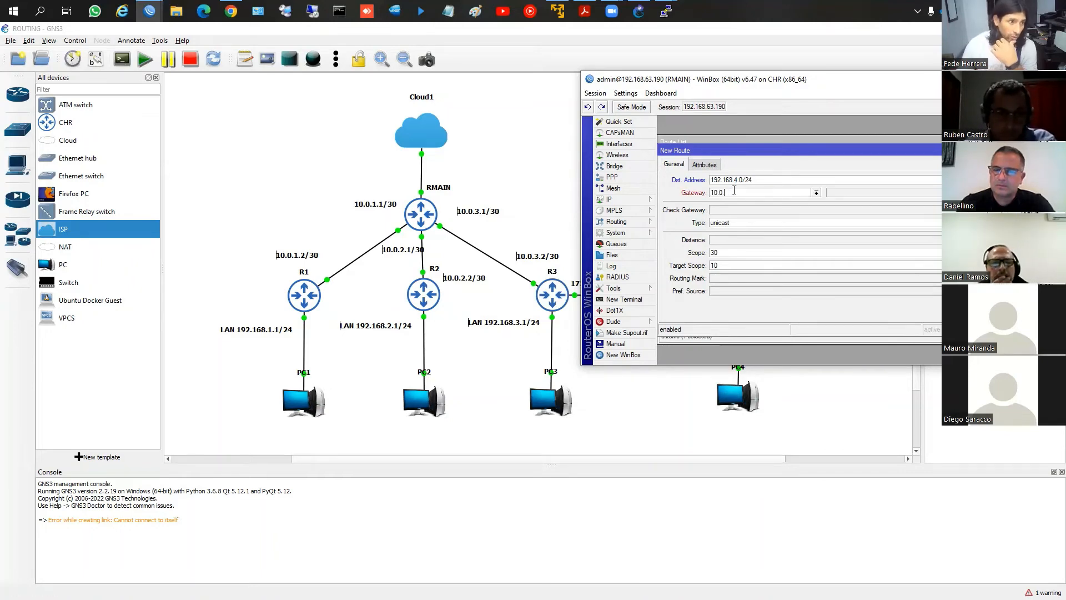
pyautogui.write('3.2')
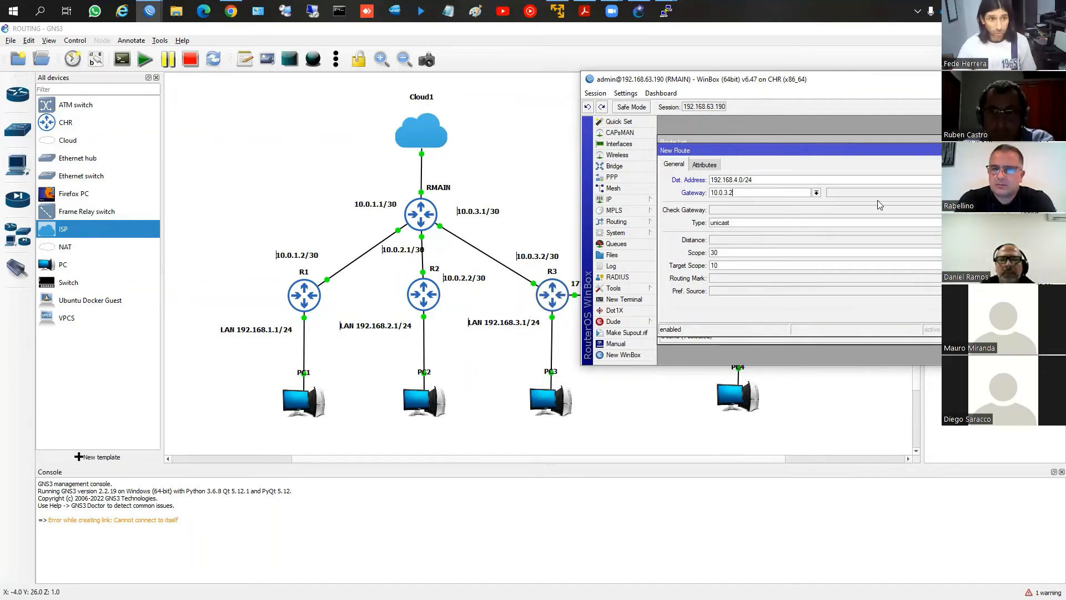
pyautogui.click(1026, 193)
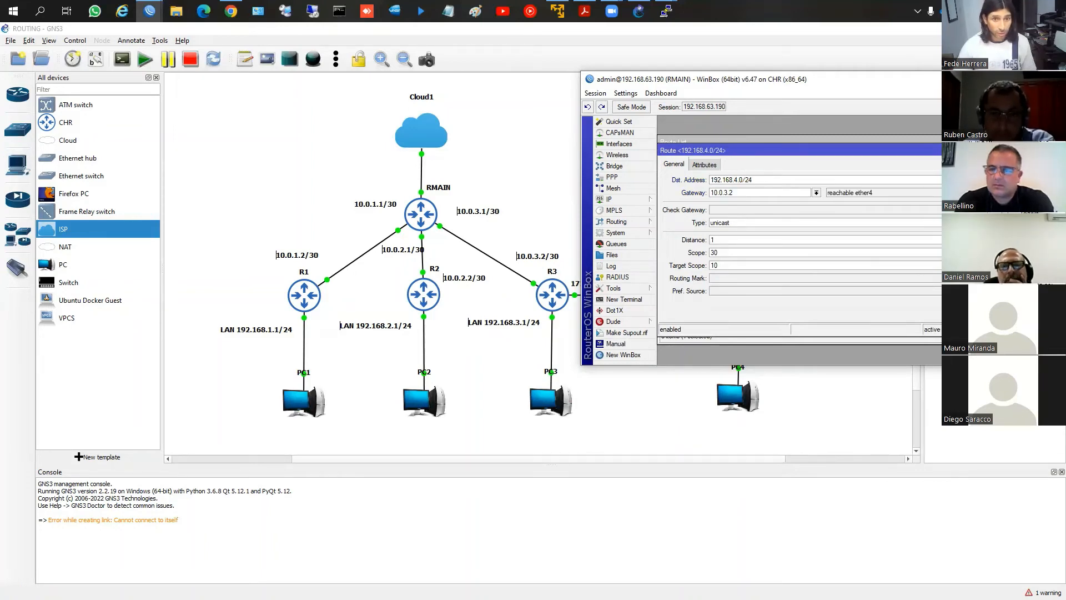
pyautogui.click(1026, 165)
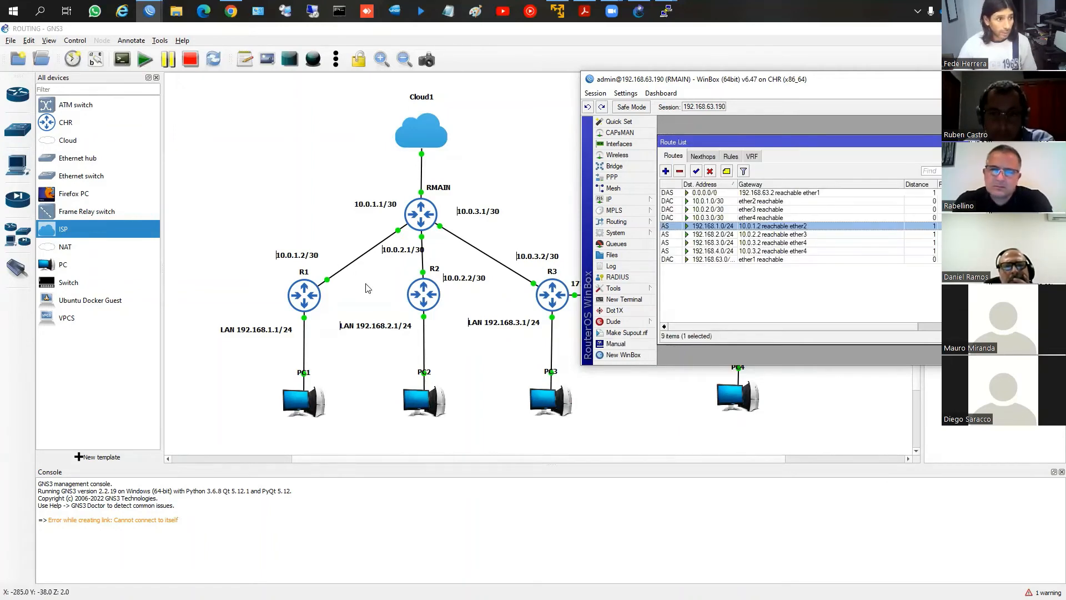
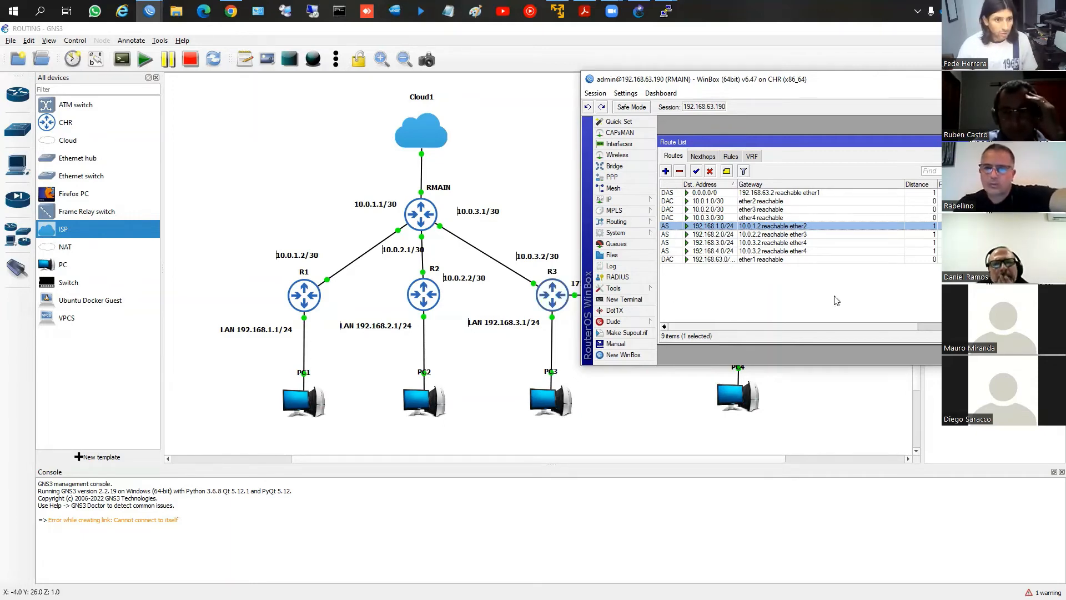
# Ping 192.168.1.1 from a new terminal on RMAIN, and stop the ping after a few replies
pyautogui.click(641, 301)
pyautogui.write('ping ')
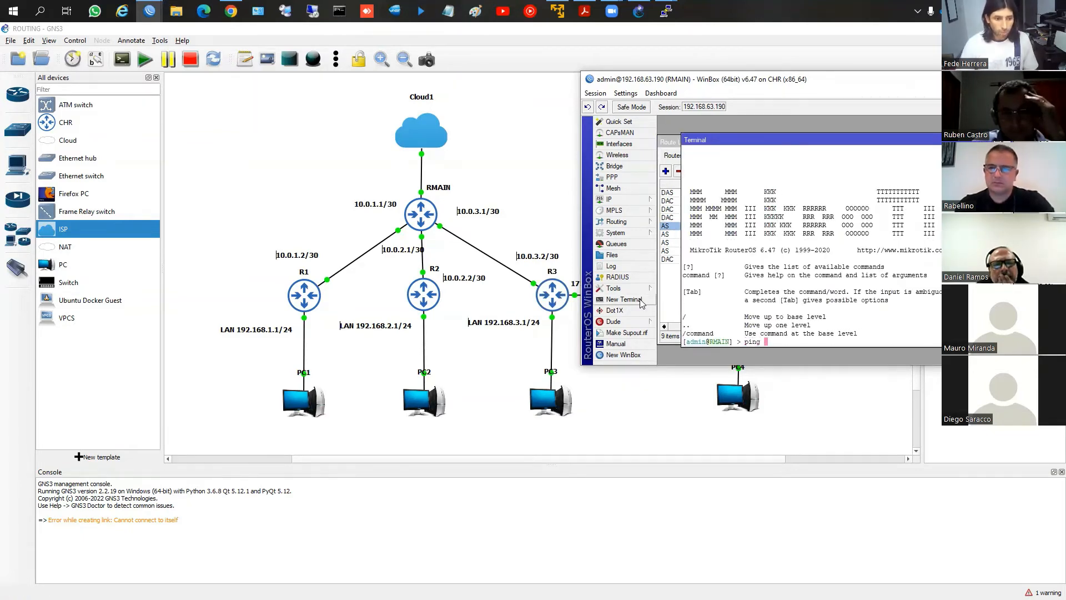
pyautogui.write('192.168.1.1')
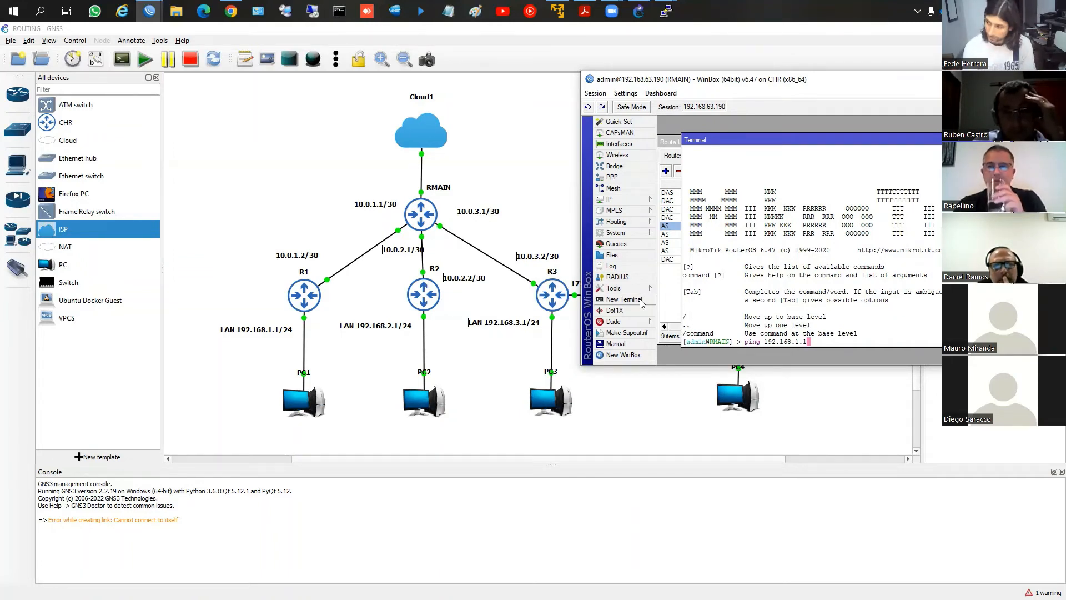
pyautogui.press('Return')
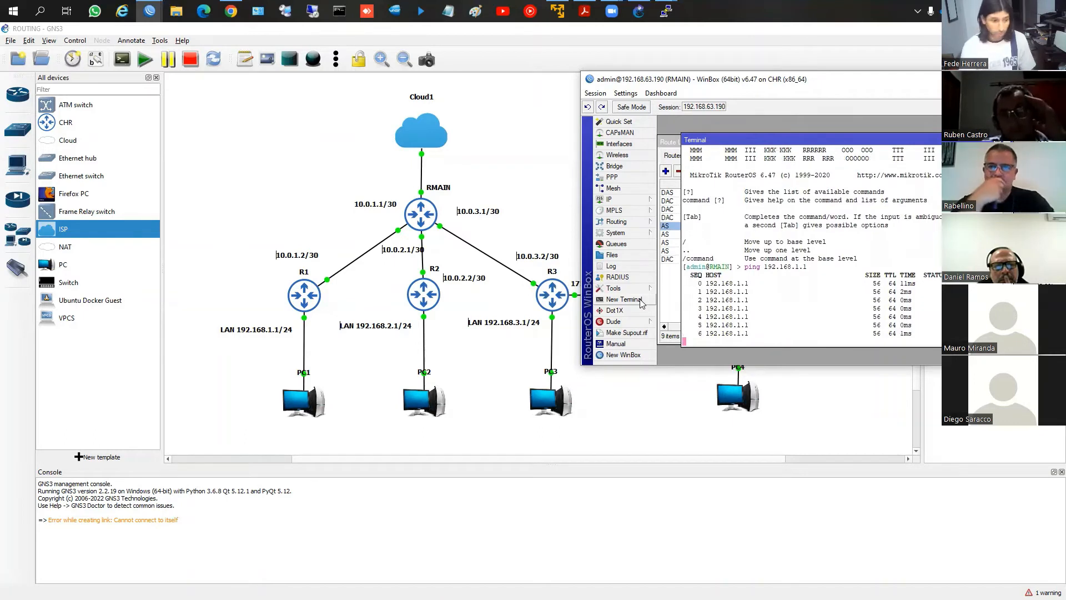
pyautogui.hotkey('ctrl', 'c')
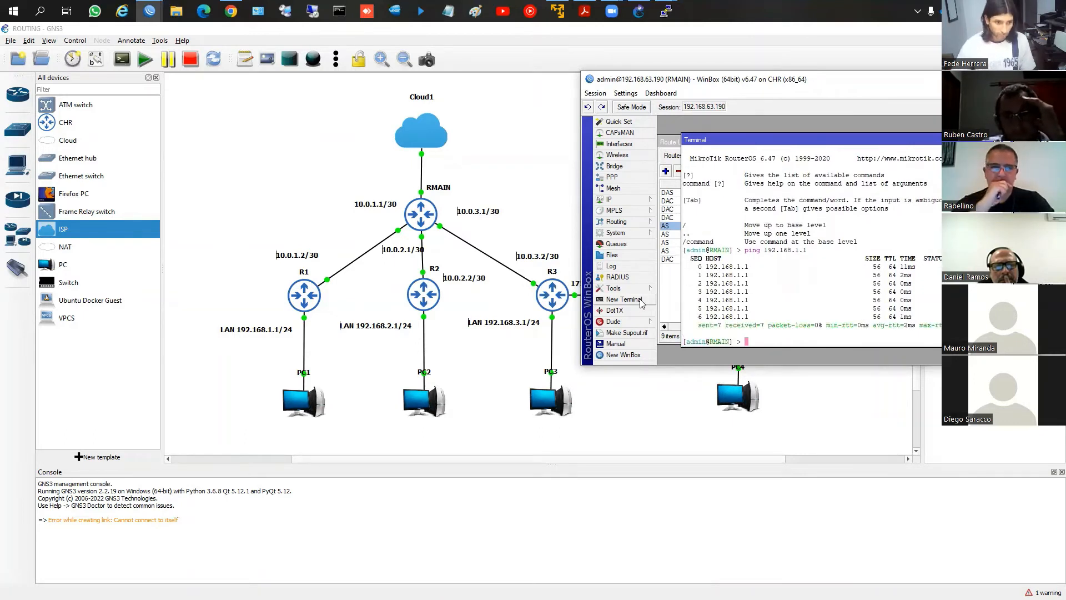
# Ping 192.168.4.1 from RMAIN's terminal, stop the ping, and close the terminal
pyautogui.press('Up')
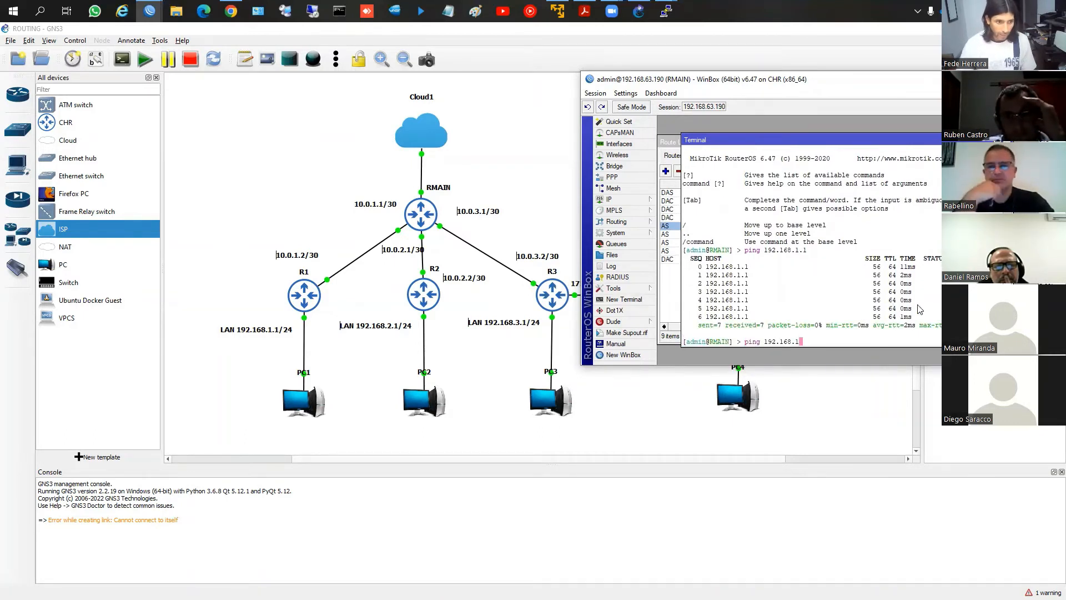
pyautogui.press('Return')
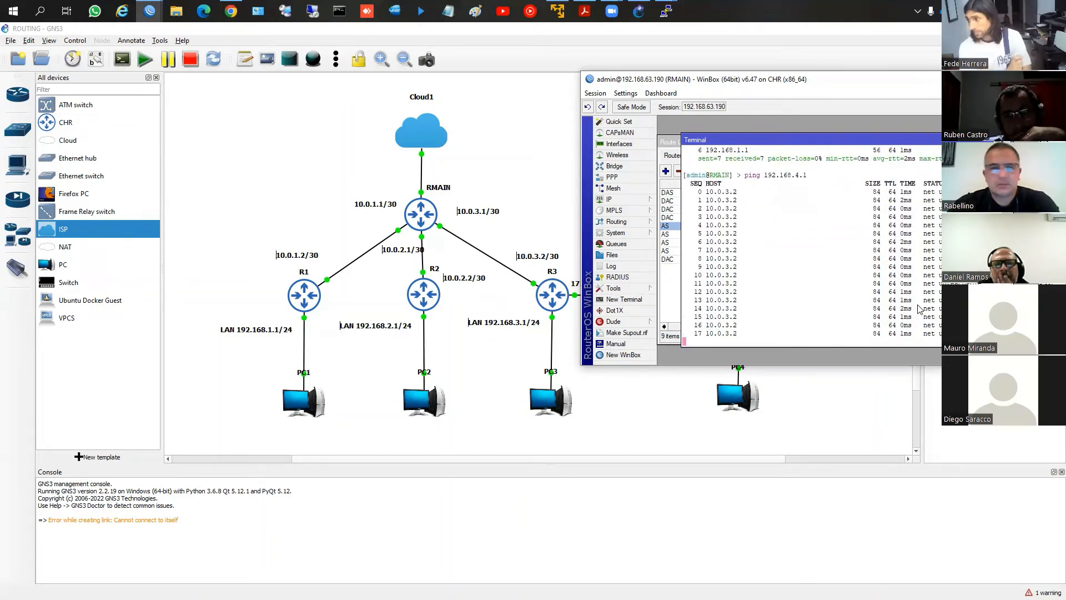
pyautogui.hotkey('ctrl', 'c')
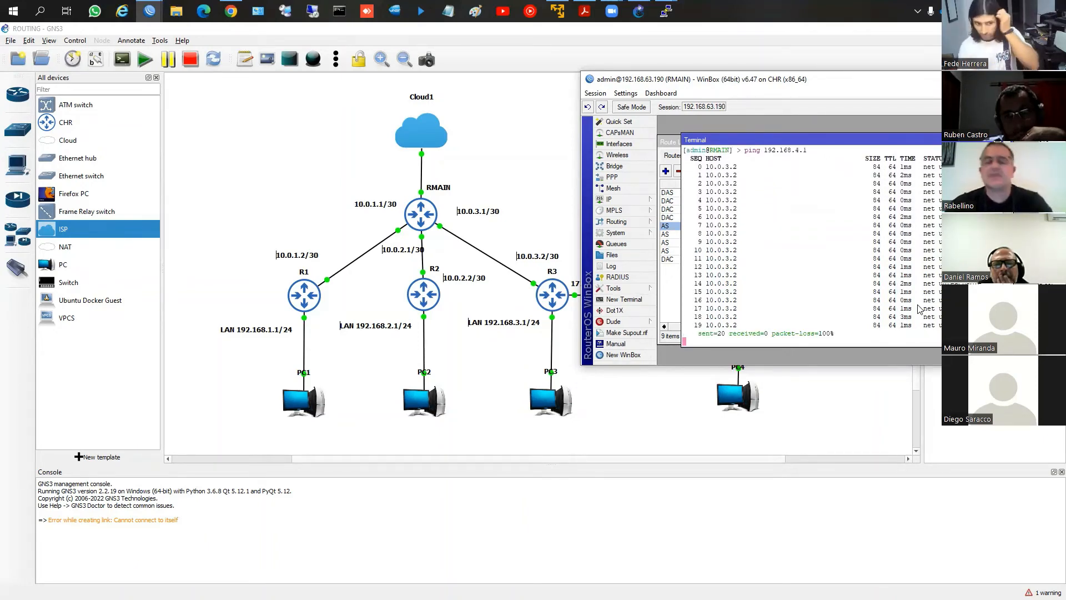
pyautogui.hotkey('ctrl', 'c')
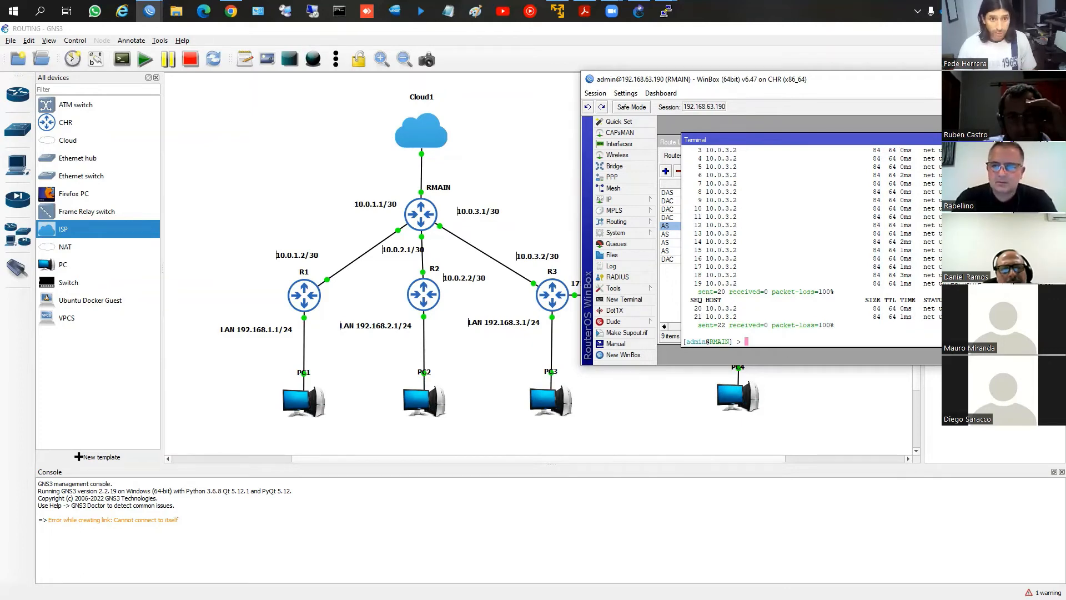
pyautogui.click(1000, 140)
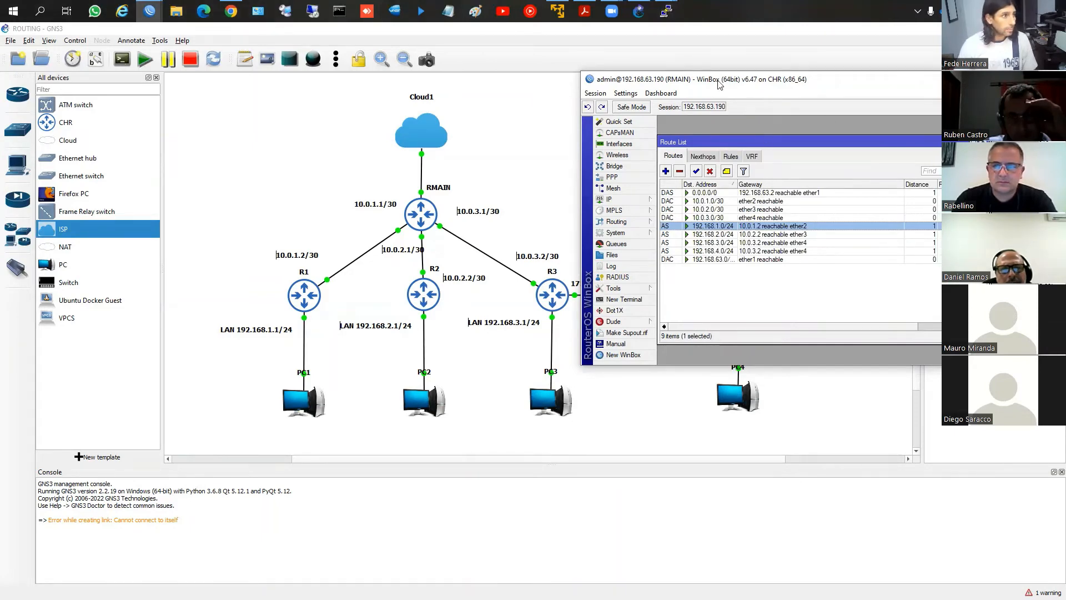
# Move RMAIN's WinBox window aside and bring R1's WinBox window to the front
pyautogui.moveTo(720, 84); pyautogui.dragTo(137, 65)
pyautogui.click(149, 12)
pyautogui.click(172, 62)
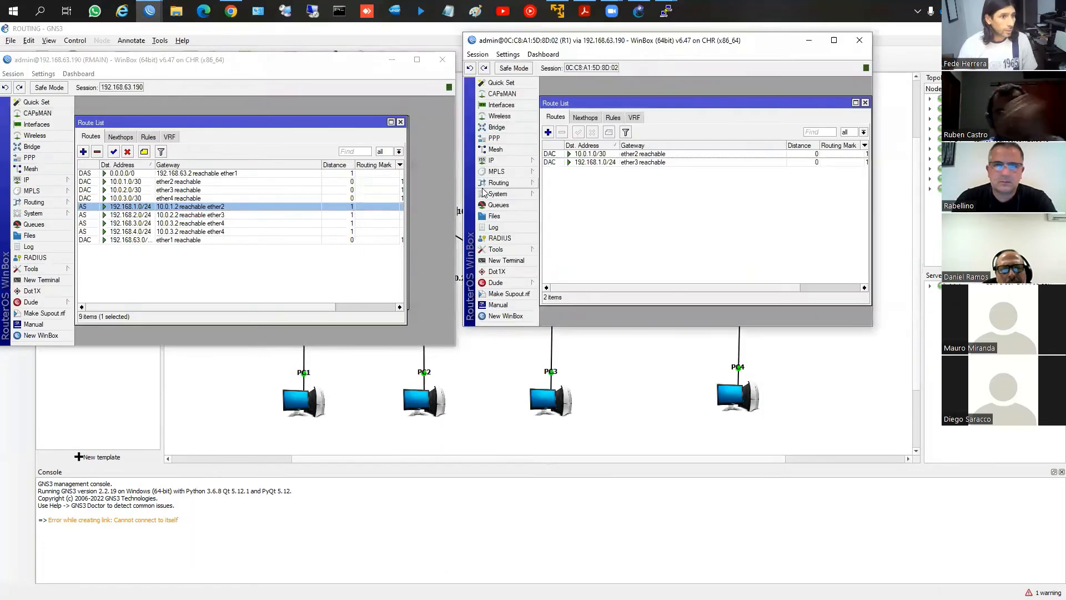
# Start a new route on R1 with destination 192.168.2.0/24, keeping RMAIN and its addresses uncovered on the topology
pyautogui.click(547, 132)
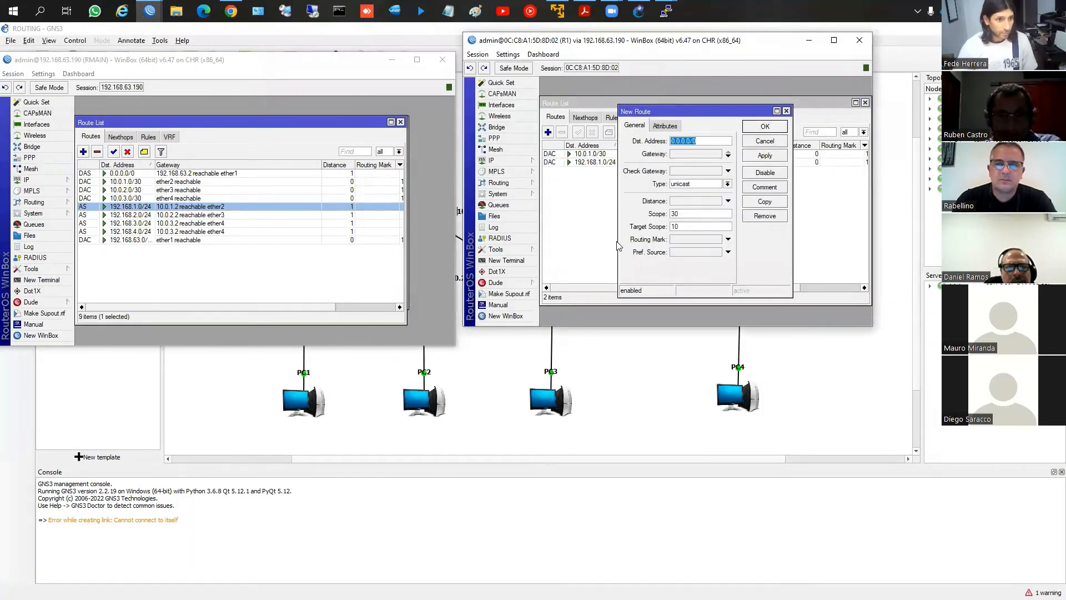
pyautogui.click(391, 60)
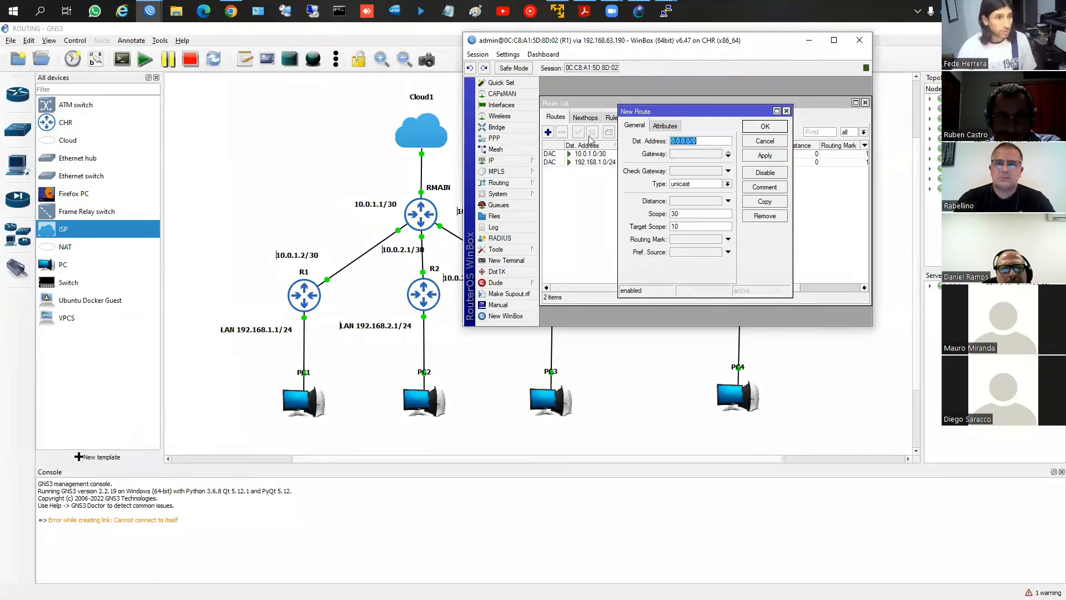
pyautogui.write('192')
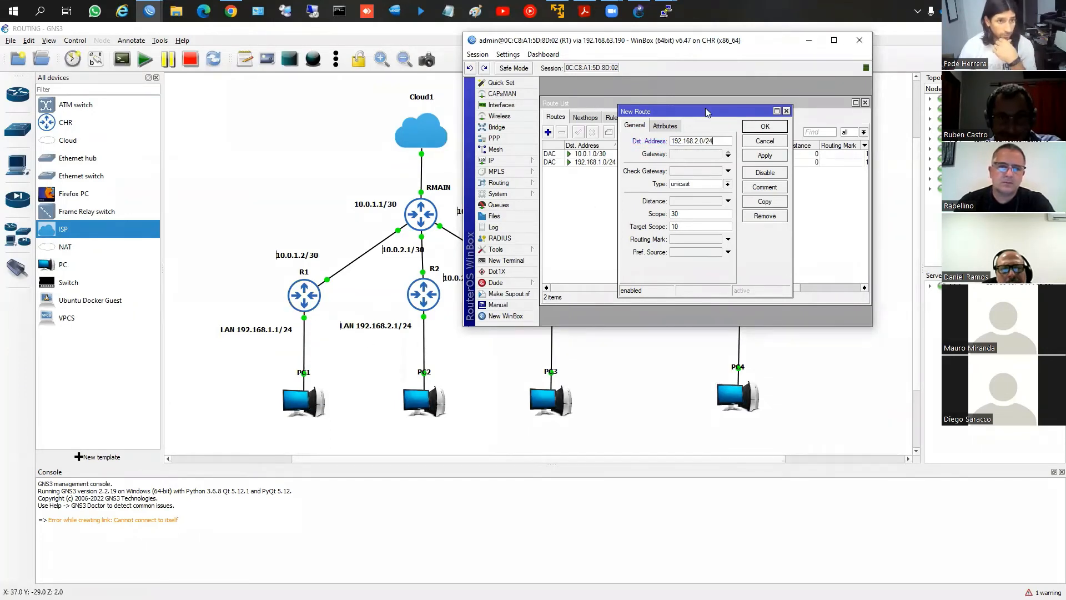
pyautogui.moveTo(637, 50); pyautogui.dragTo(641, 123)
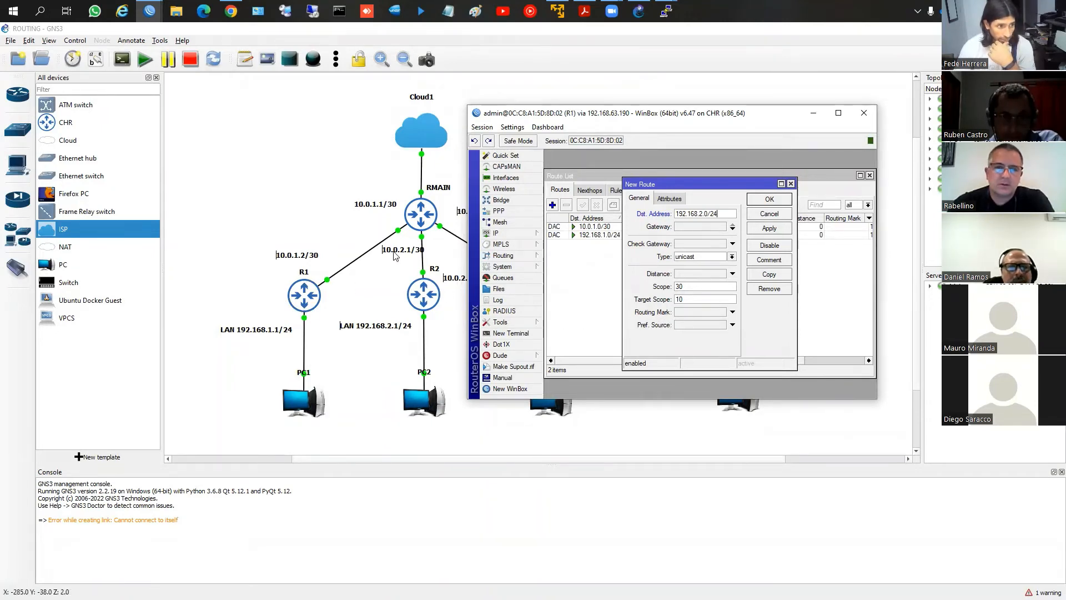
# Move the 10.0.1.1/30 label closer to RMAIN on the GNS3 topology and return to R1's WinBox window
pyautogui.click(368, 211)
pyautogui.moveTo(368, 210); pyautogui.dragTo(374, 226)
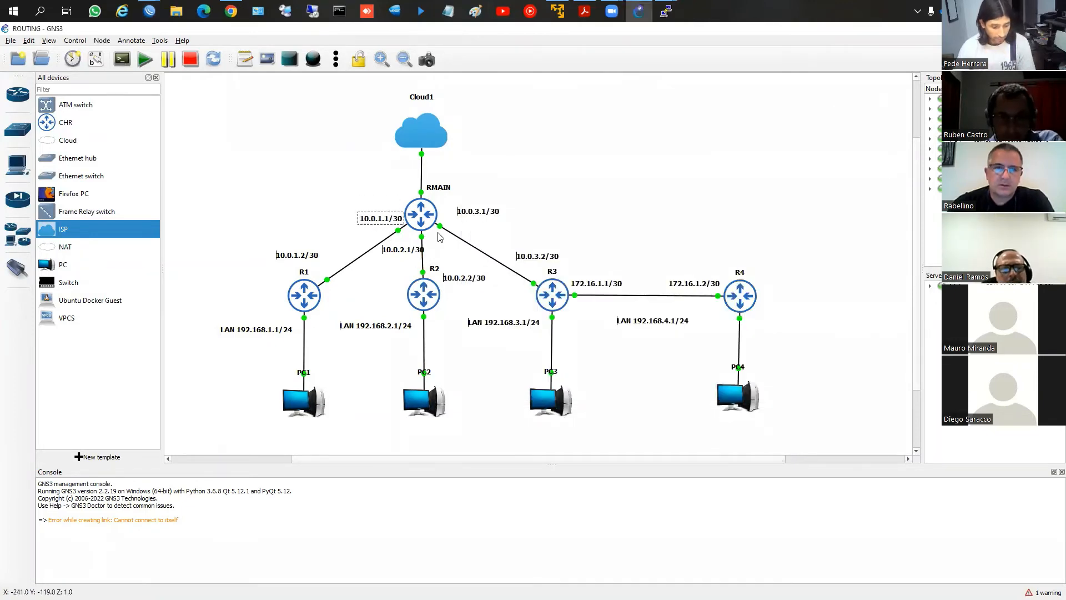
pyautogui.hotkey('alt', 'Tab')
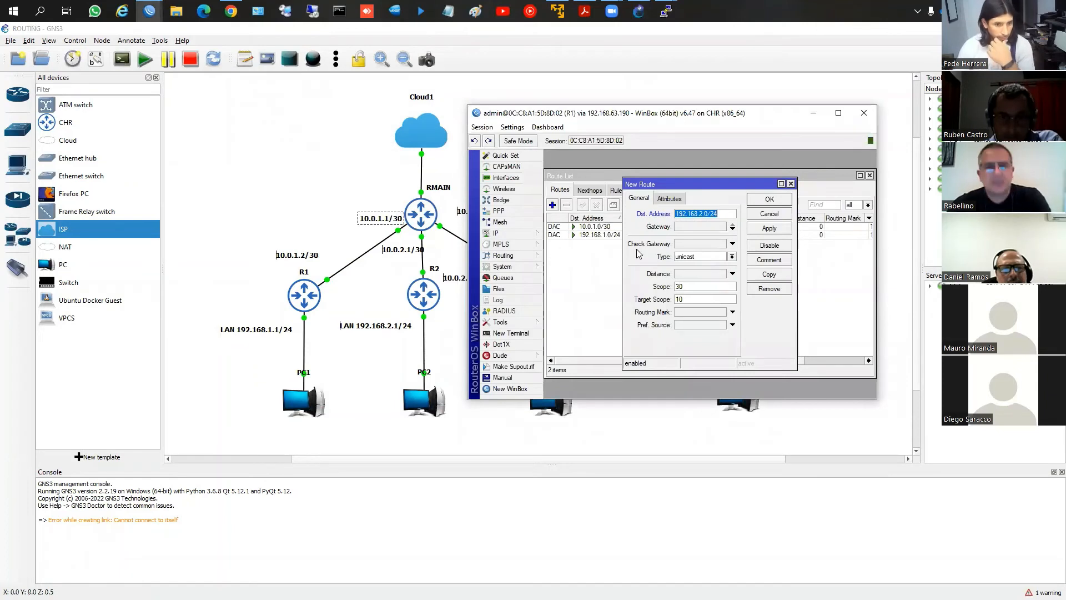
# Set the gateway of R1's new 192.168.2.0/24 route to 10.0.1.1 and save the route
pyautogui.click(689, 227)
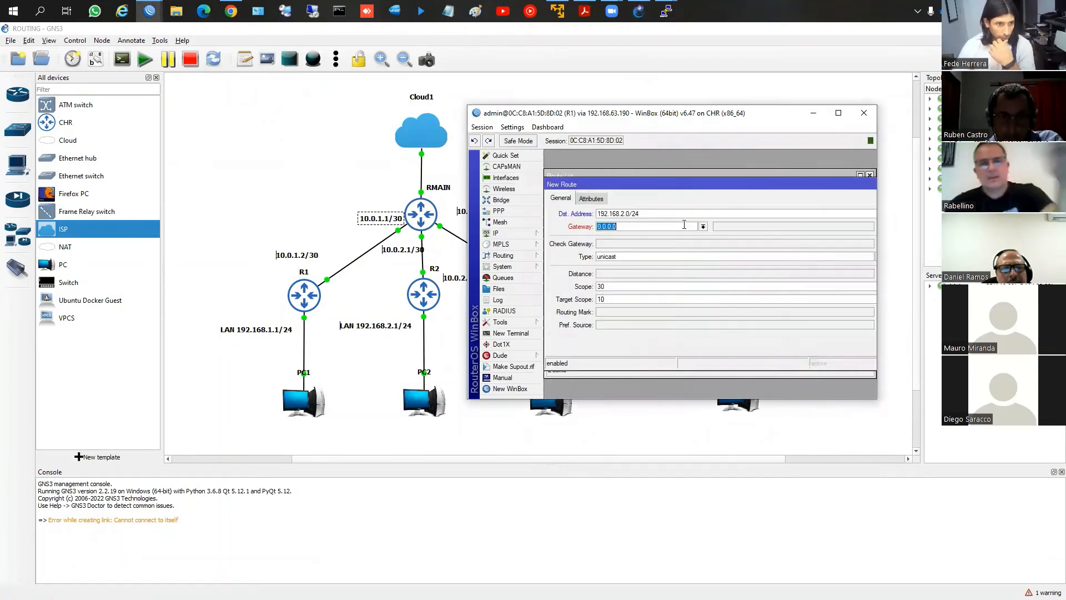
pyautogui.write('10.0.1.1')
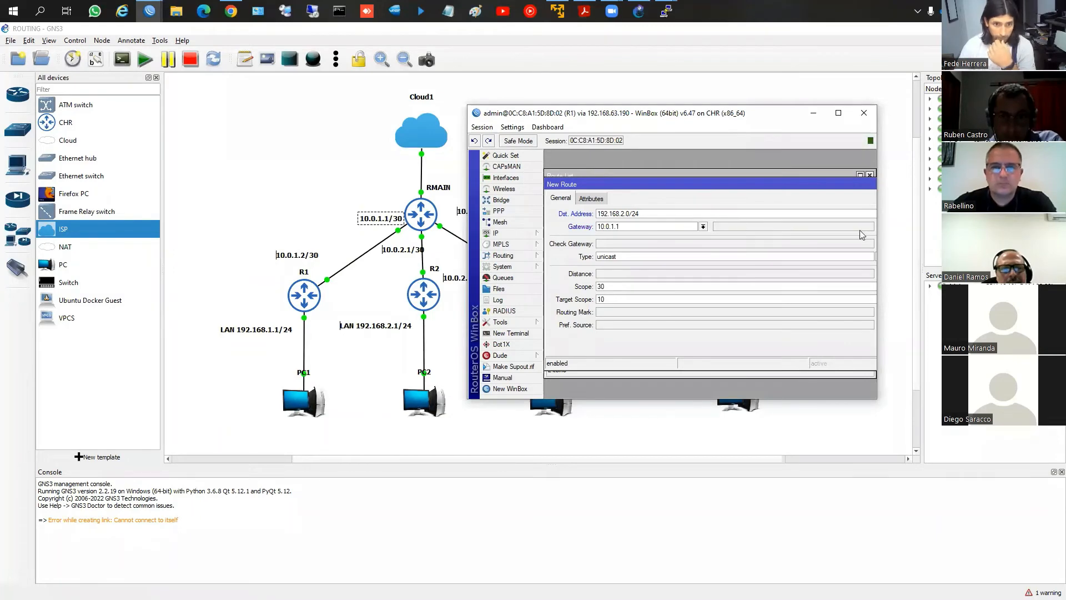
pyautogui.moveTo(747, 181); pyautogui.dragTo(681, 175)
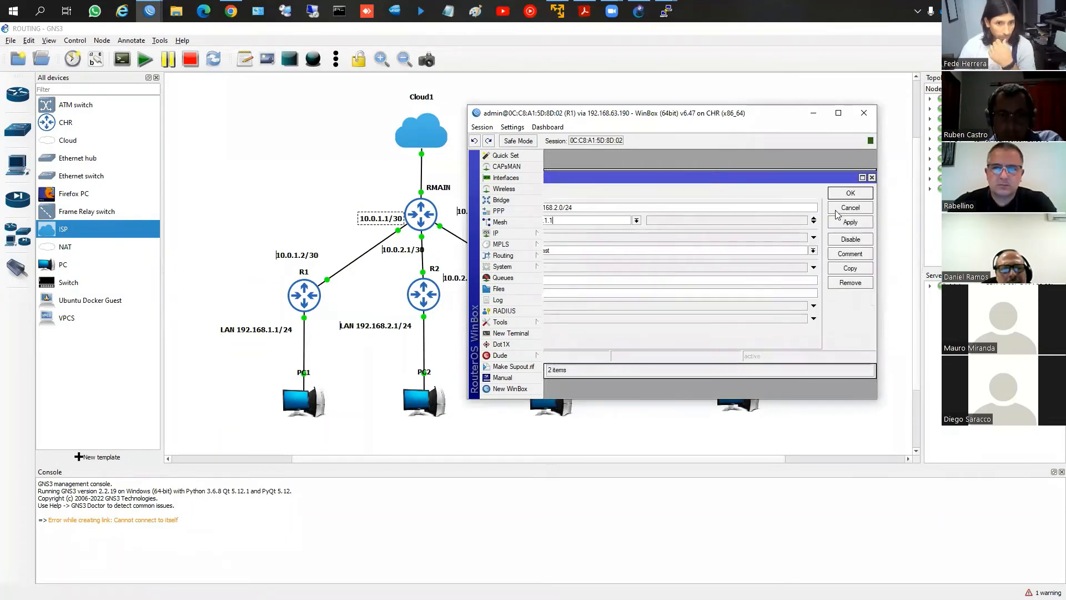
pyautogui.click(850, 193)
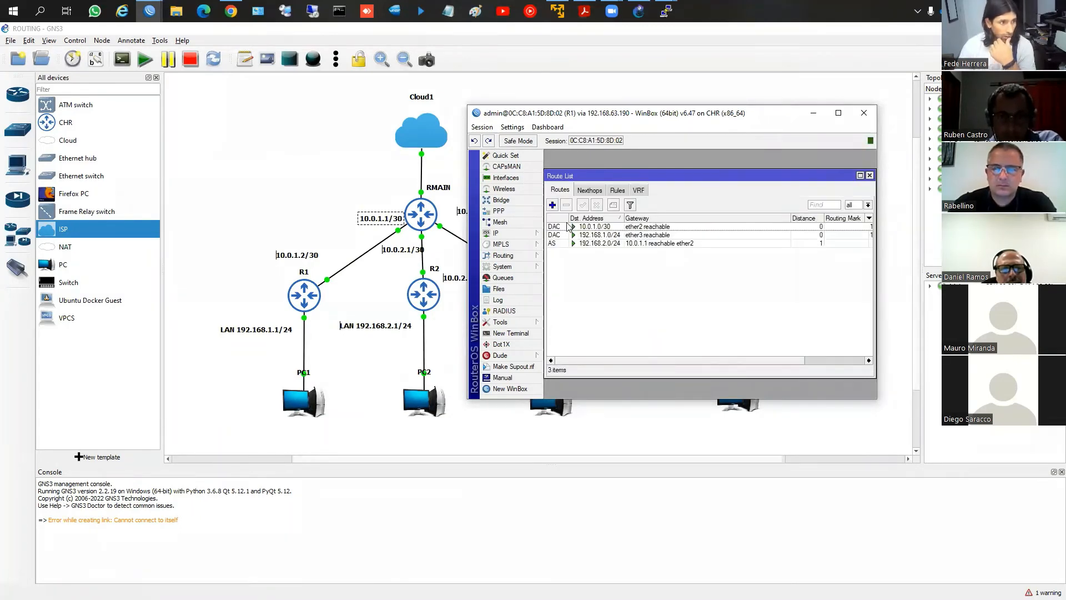
# Add a static route on R1 to destination 192.168.3.0/24 with gateway 10.0.1.1
pyautogui.click(552, 205)
pyautogui.write('192.1')
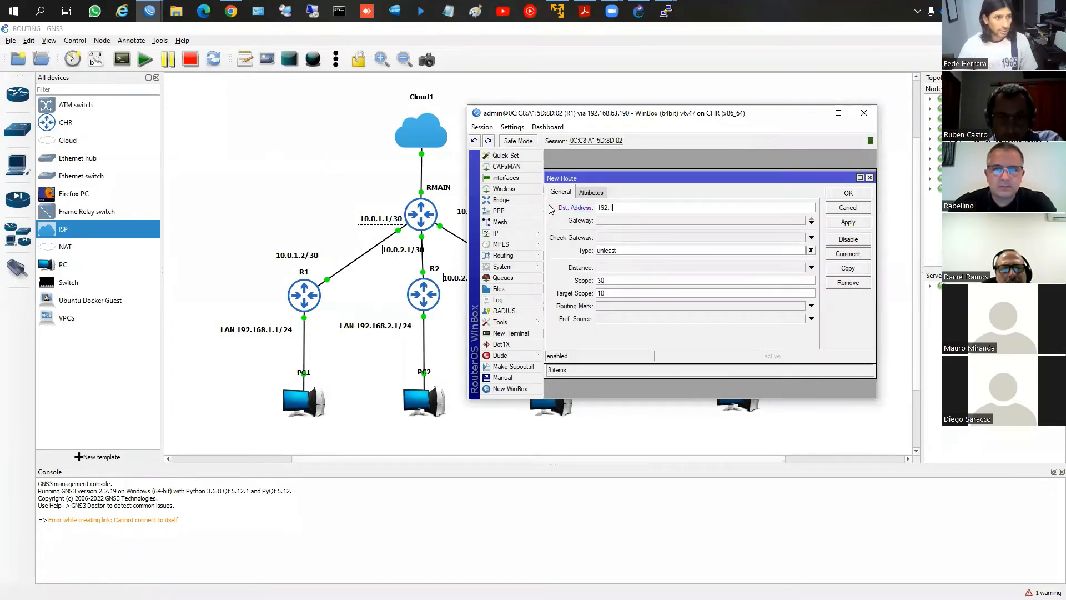
pyautogui.write('68.3.0/')
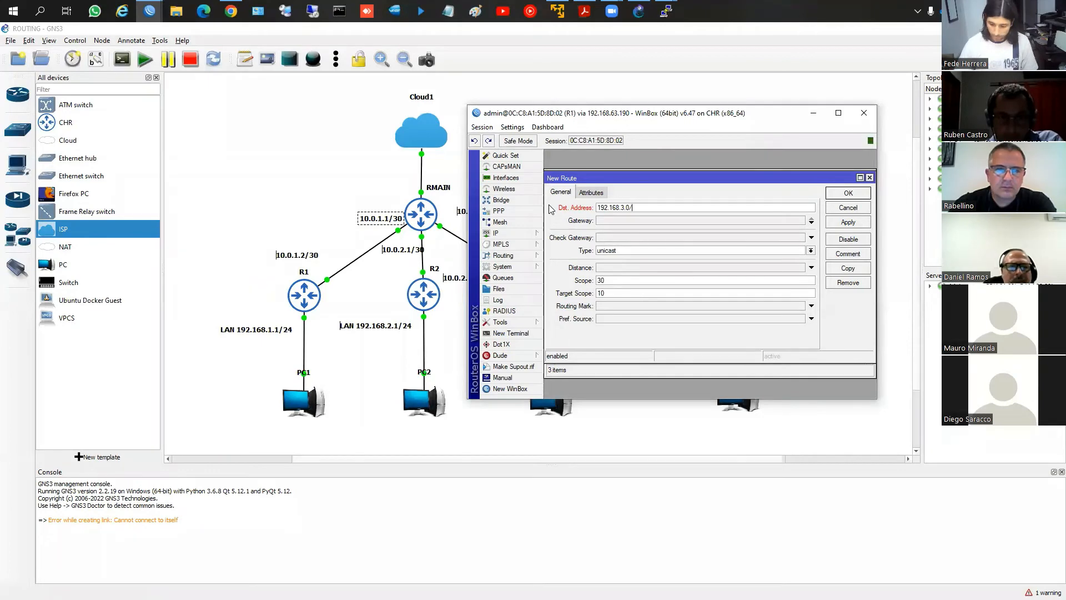
pyautogui.write('24')
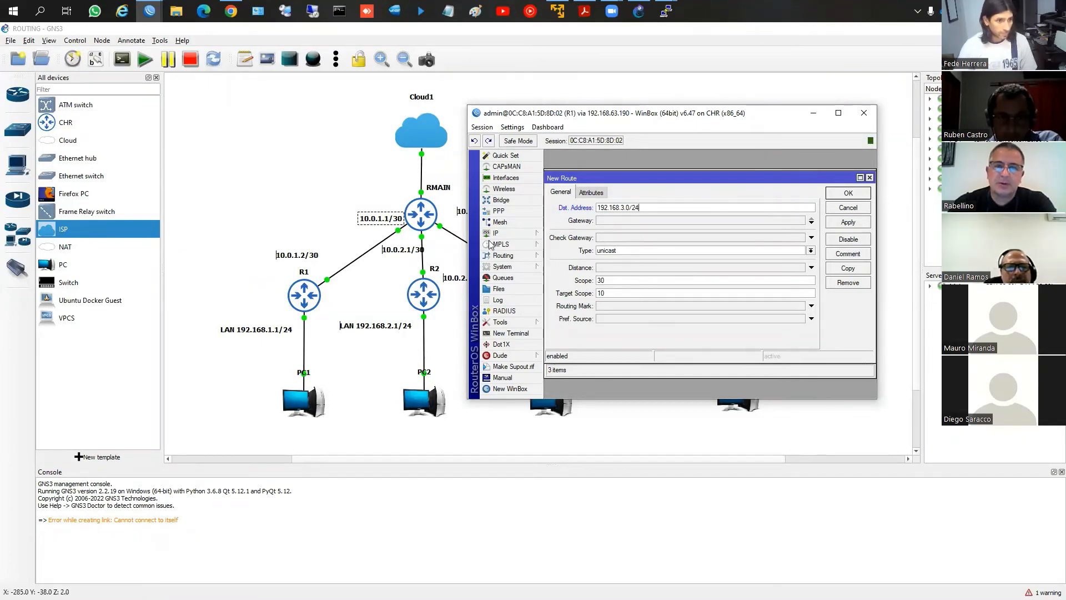
pyautogui.click(614, 221)
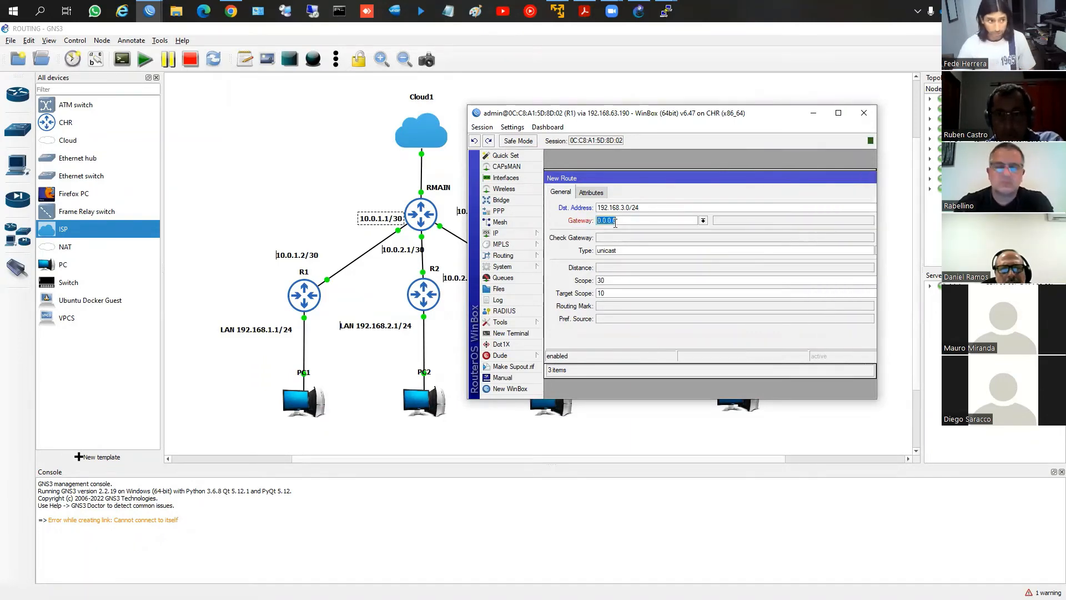
pyautogui.write('10.0.1')
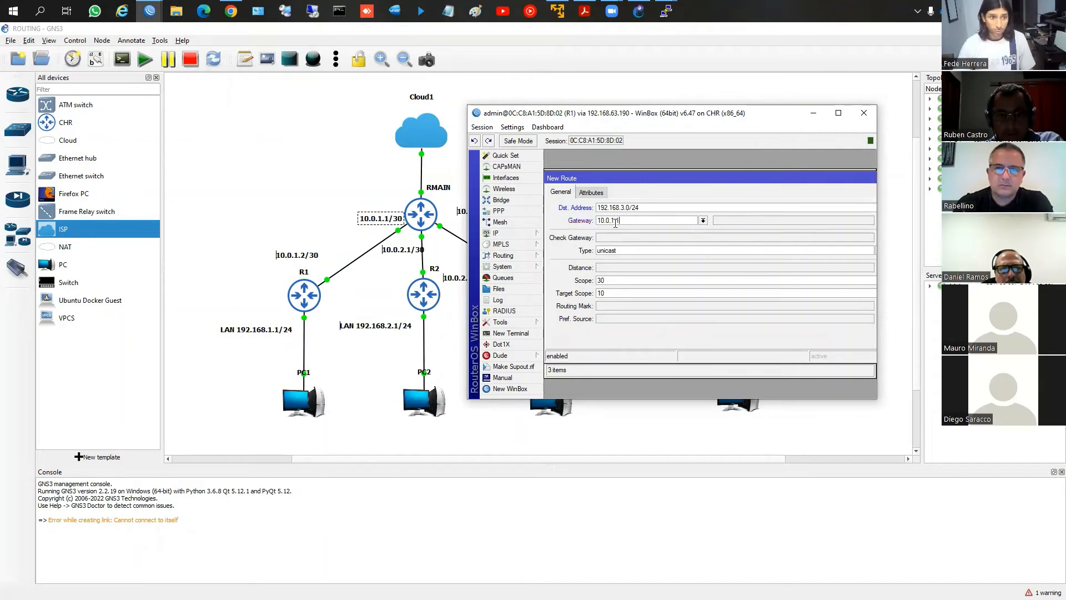
pyautogui.write('.1')
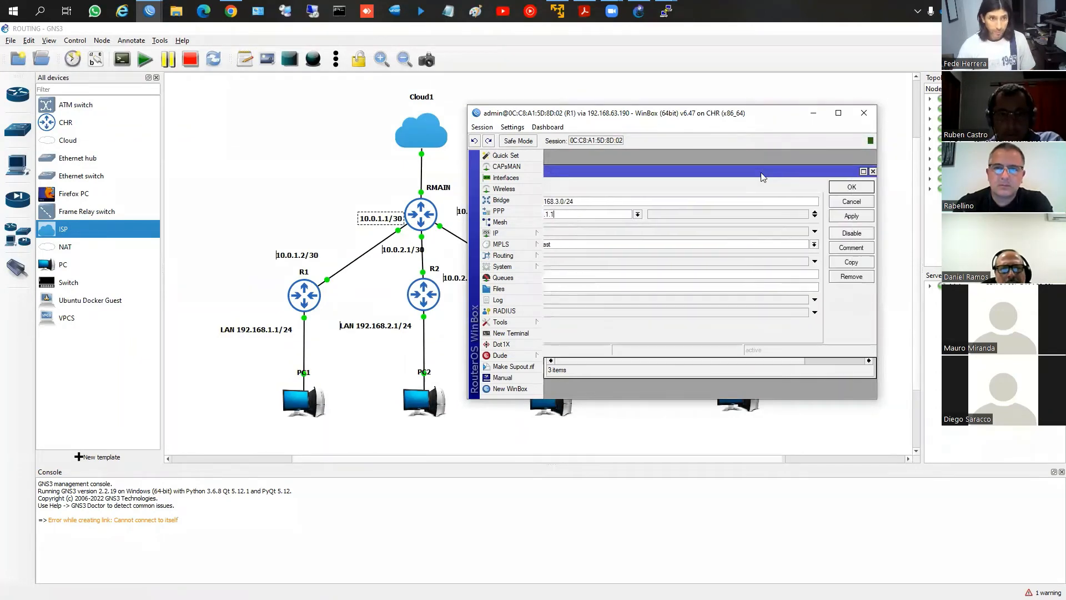
pyautogui.click(845, 190)
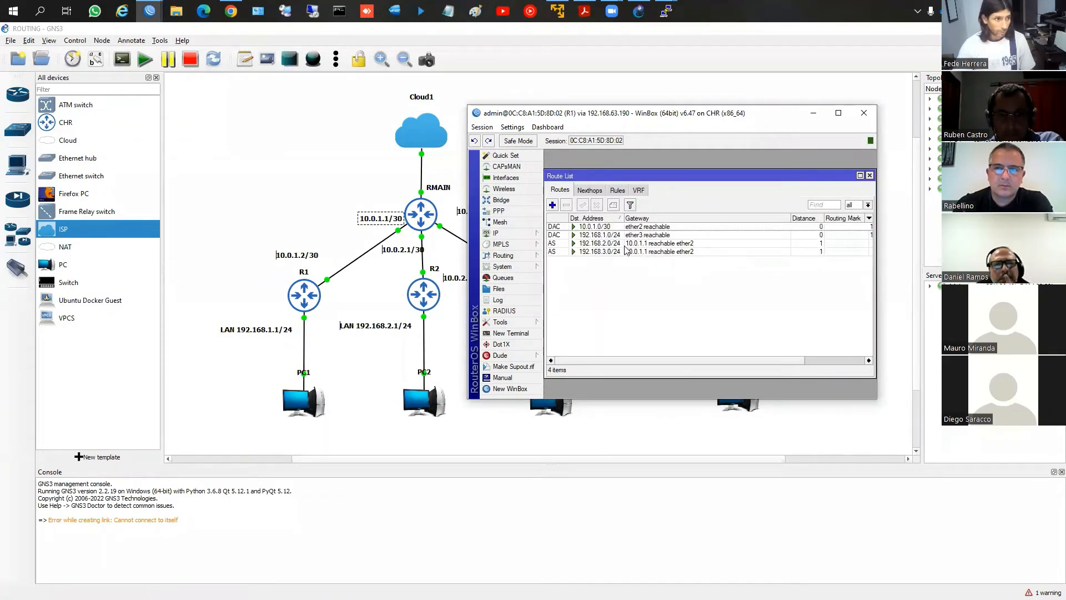
# Copy R1's 192.168.3.0/24 route into a new one to 192.168.4.0/24, widening the WinBox window to reach the route's commands
pyautogui.doubleClick(596, 251)
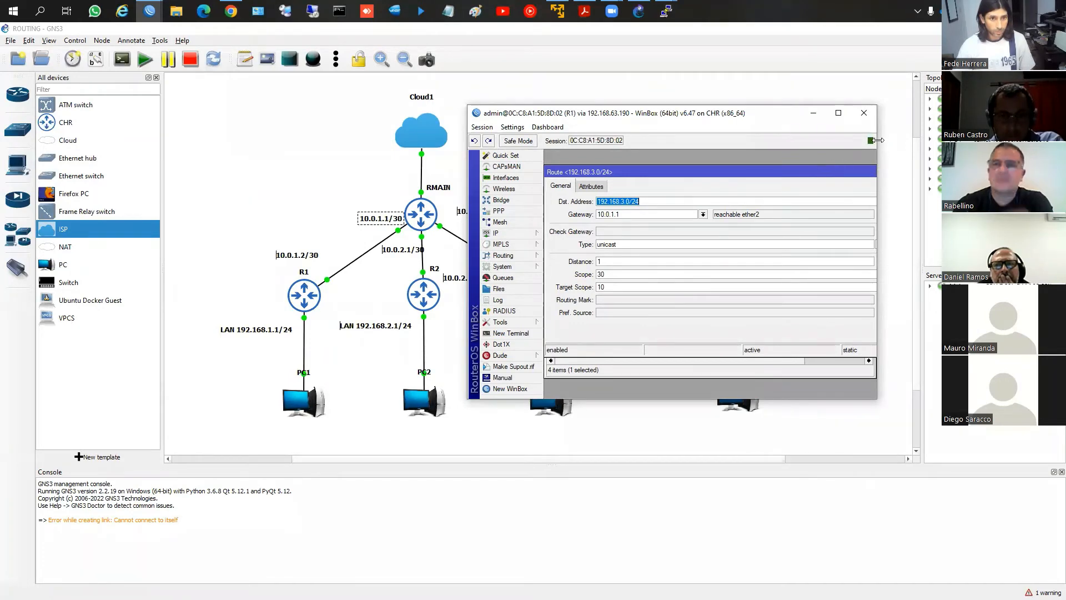
pyautogui.moveTo(878, 140); pyautogui.dragTo(939, 140)
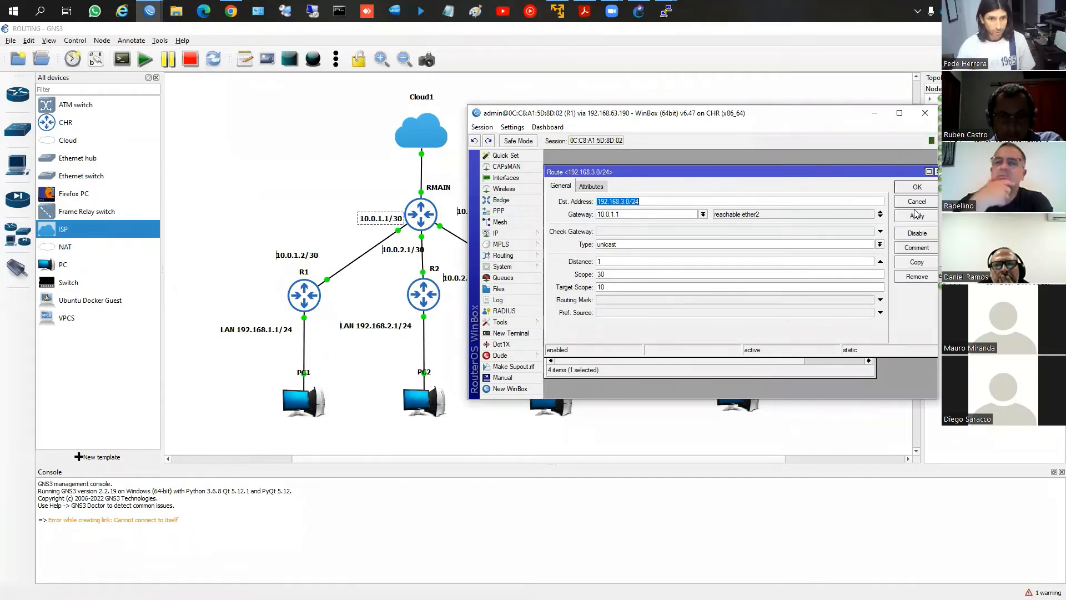
pyautogui.click(917, 263)
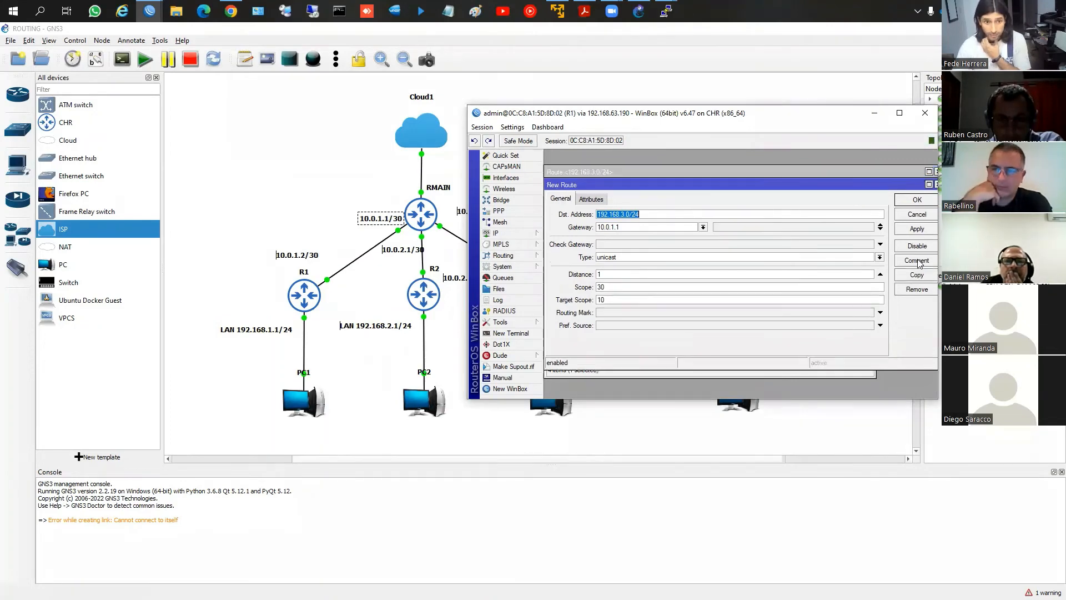
pyautogui.click(625, 215)
pyautogui.press('BackSpace')
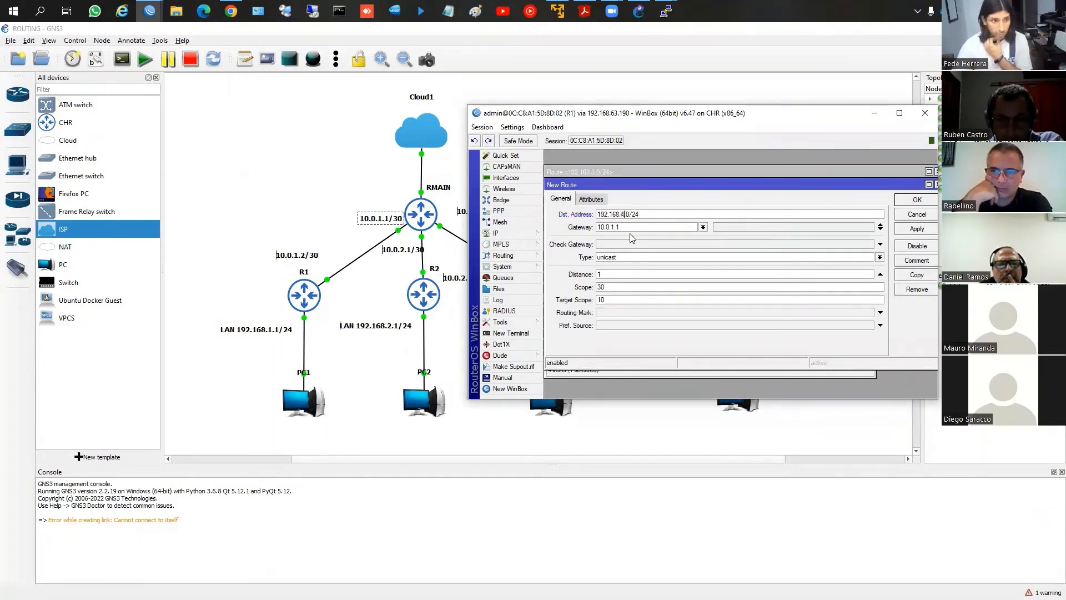
pyautogui.write('4')
pyautogui.click(907, 201)
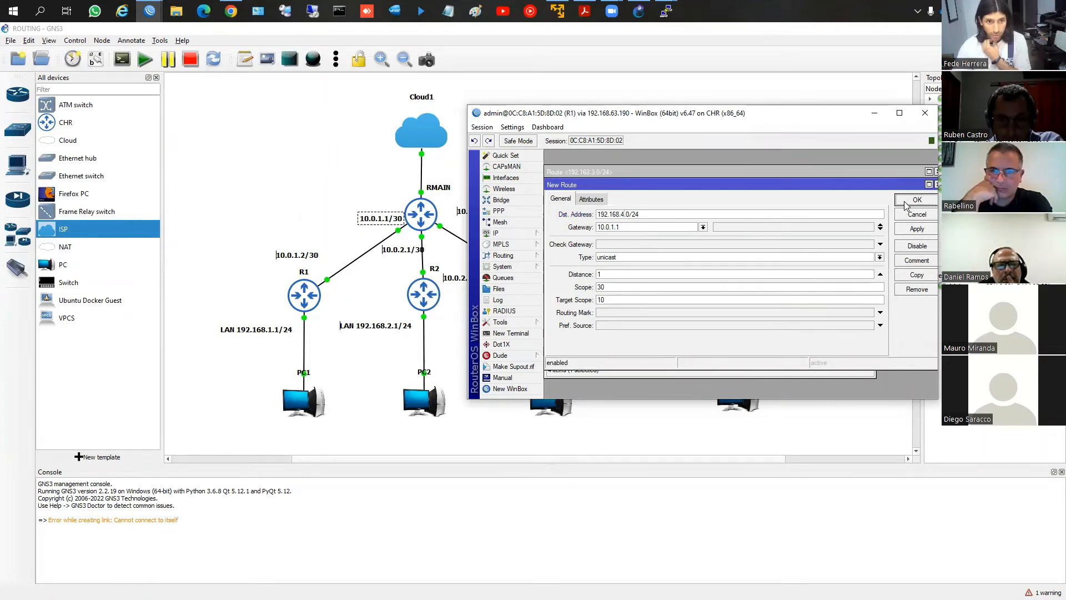
pyautogui.click(908, 191)
# Review R1's static routes in the route list and shift its WinBox window to uncover more of the topology
pyautogui.click(598, 244)
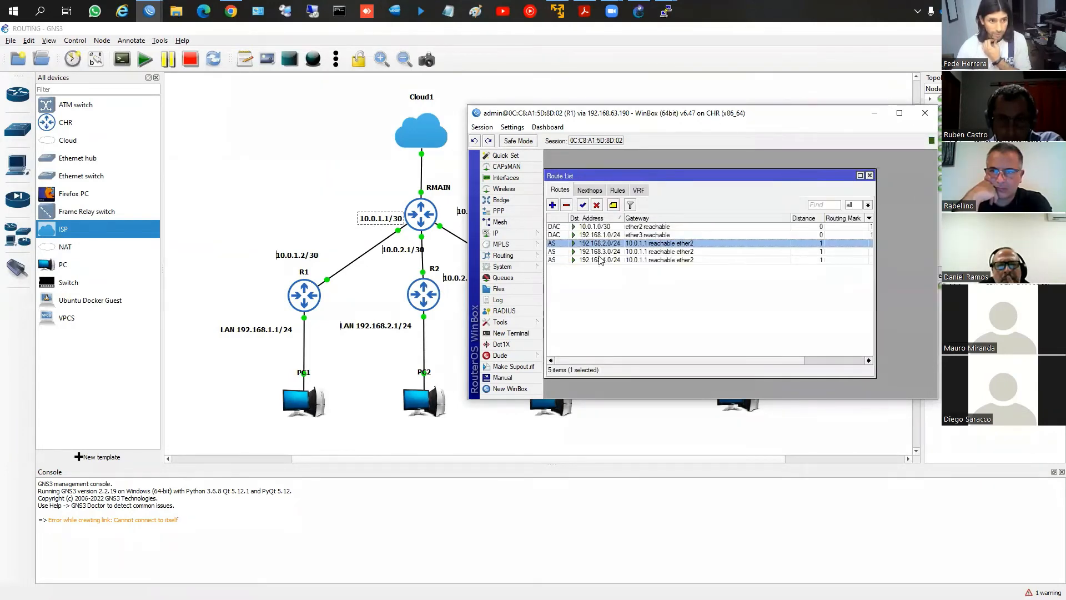
pyautogui.click(602, 260)
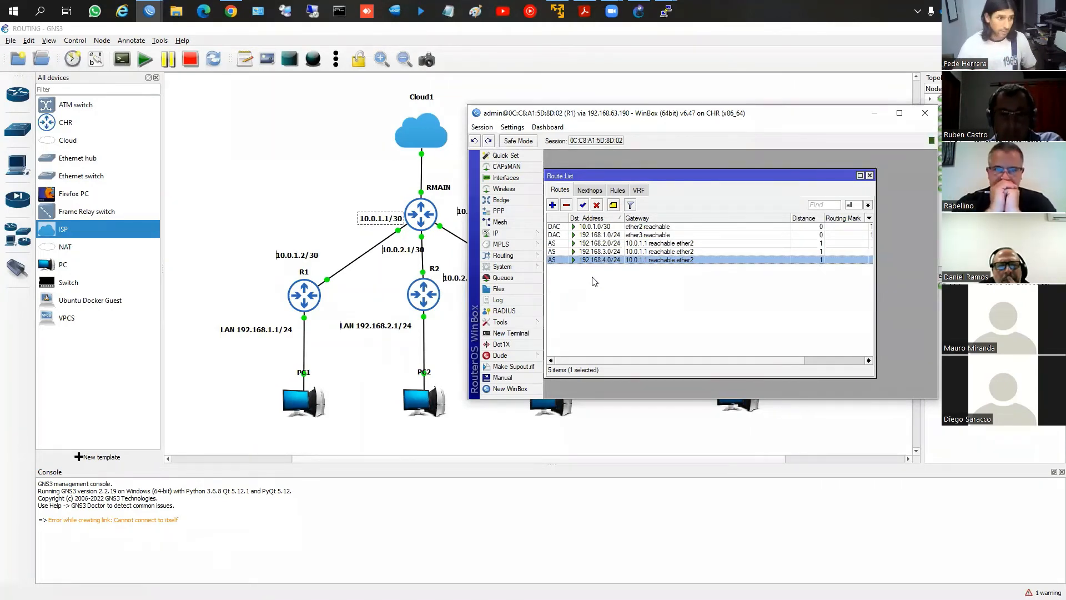
pyautogui.moveTo(626, 112); pyautogui.dragTo(637, 84)
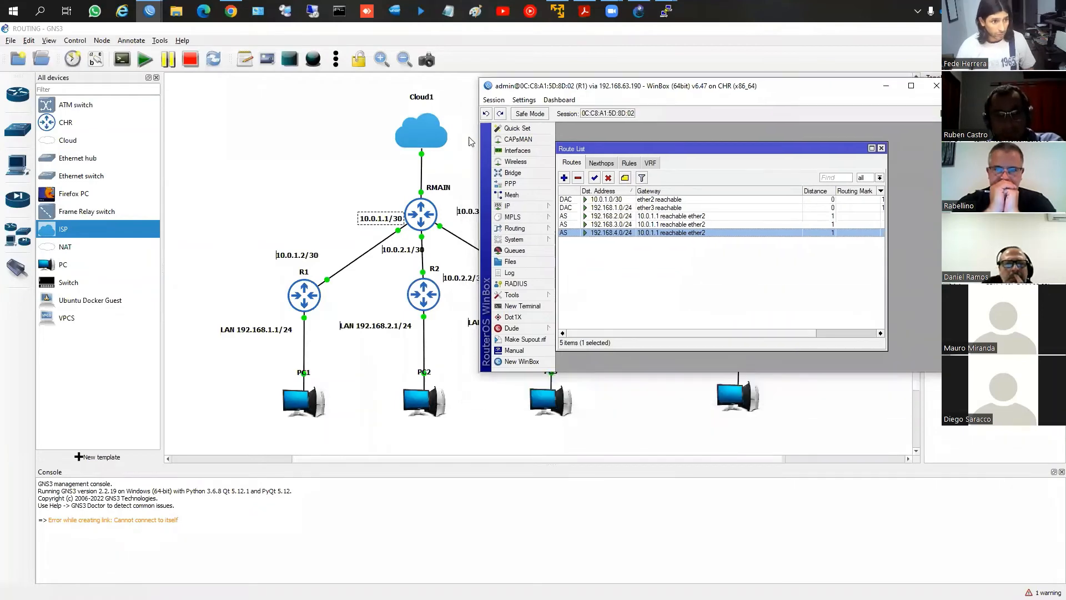
# Switch to R2's WinBox session and bring up its IP route list
pyautogui.moveTo(150, 11)
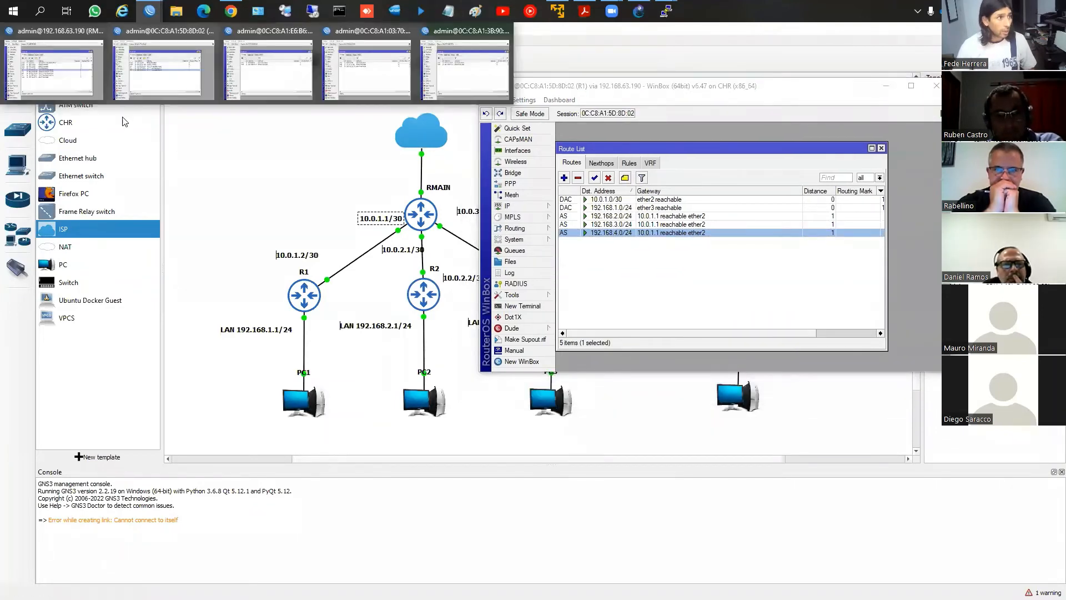
pyautogui.click(255, 84)
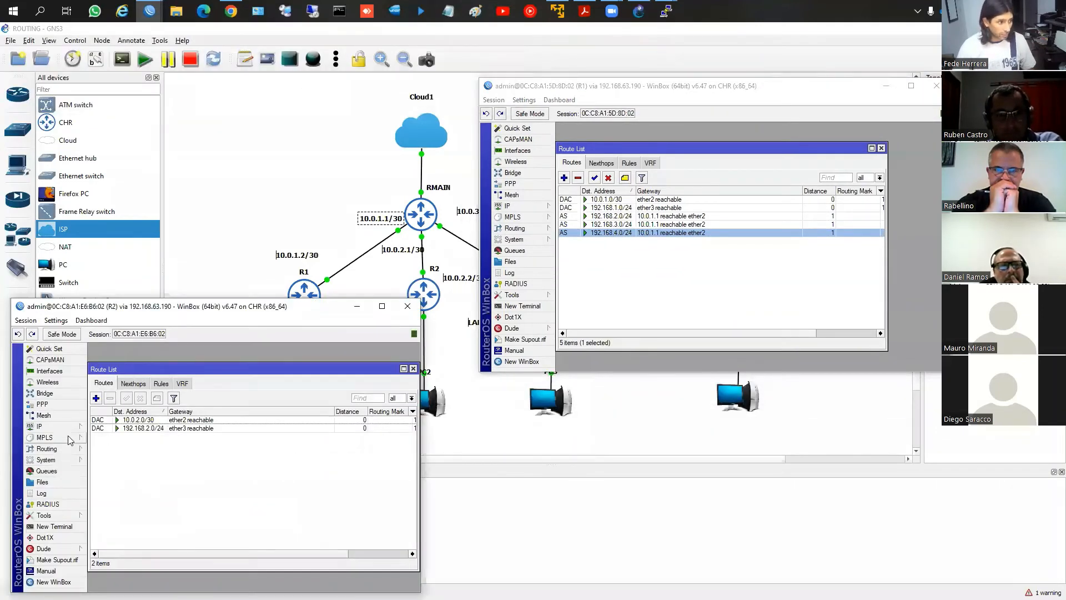
pyautogui.click(40, 426)
pyautogui.click(103, 493)
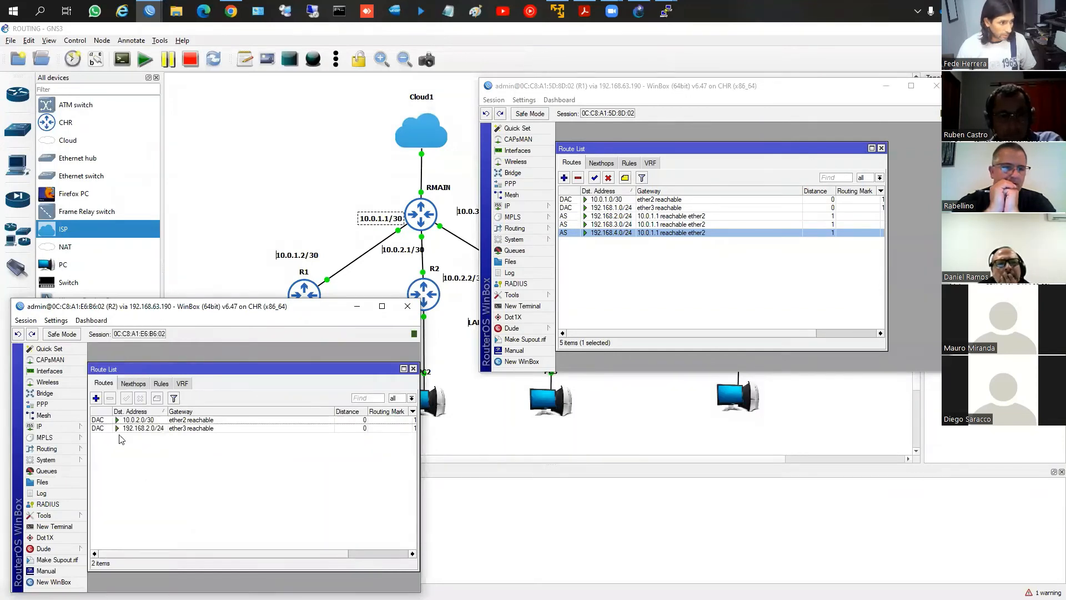
# Add and apply a static route on R2 to destination 192.168.1.0/24 with gateway 10.0.2.1
pyautogui.click(97, 398)
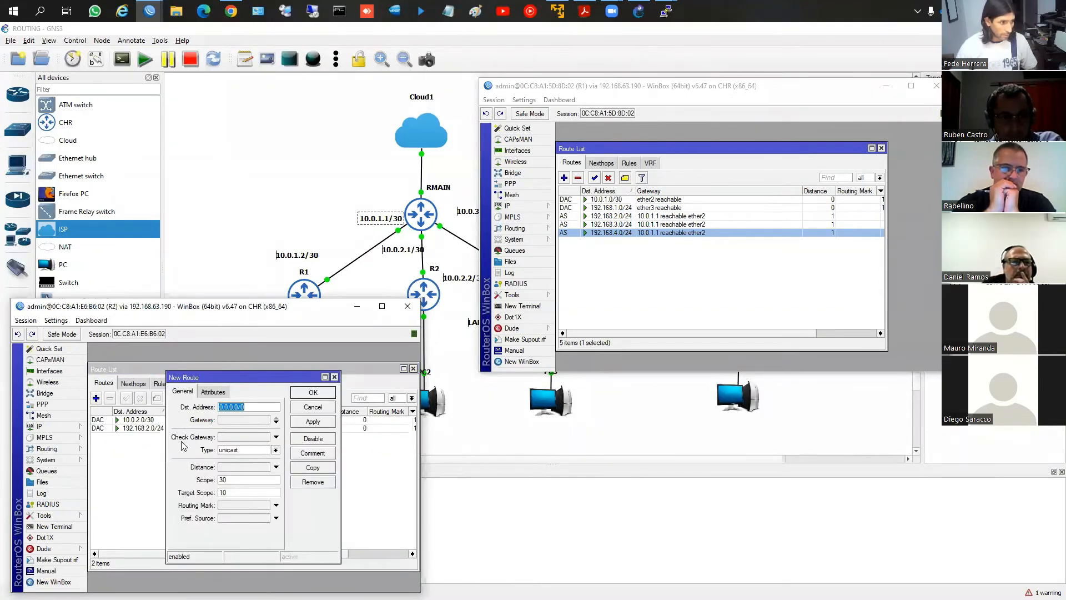
pyautogui.write('192.168.')
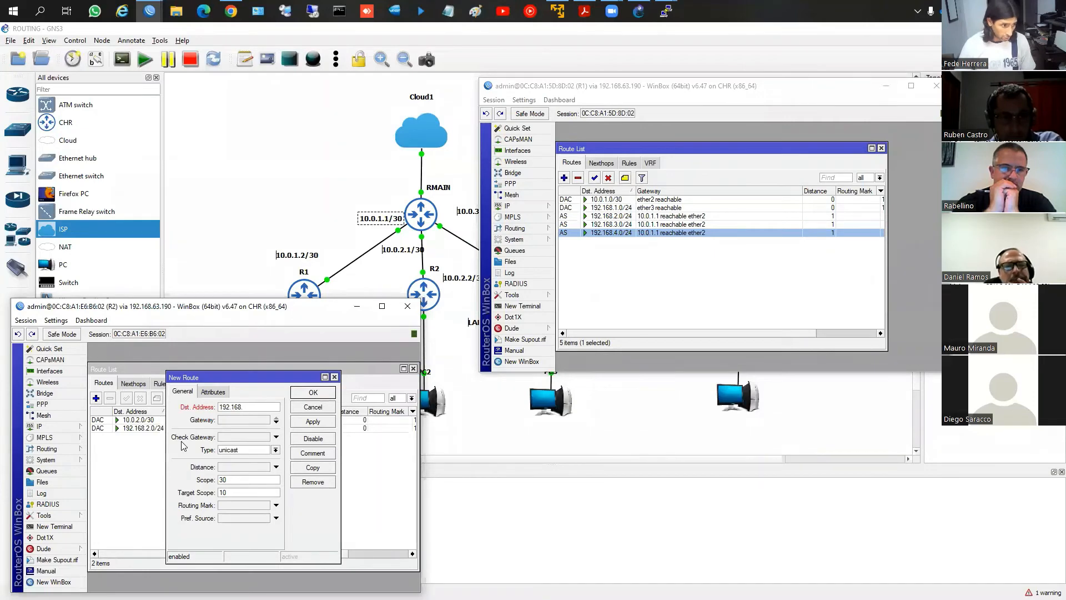
pyautogui.write('1.0/24')
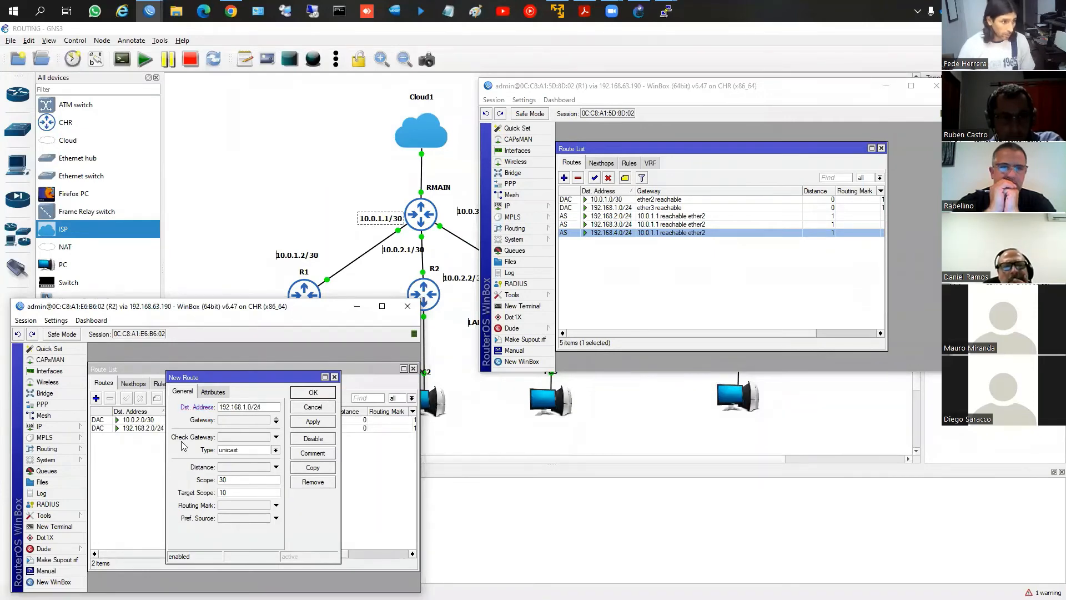
pyautogui.press('Tab')
pyautogui.write('10')
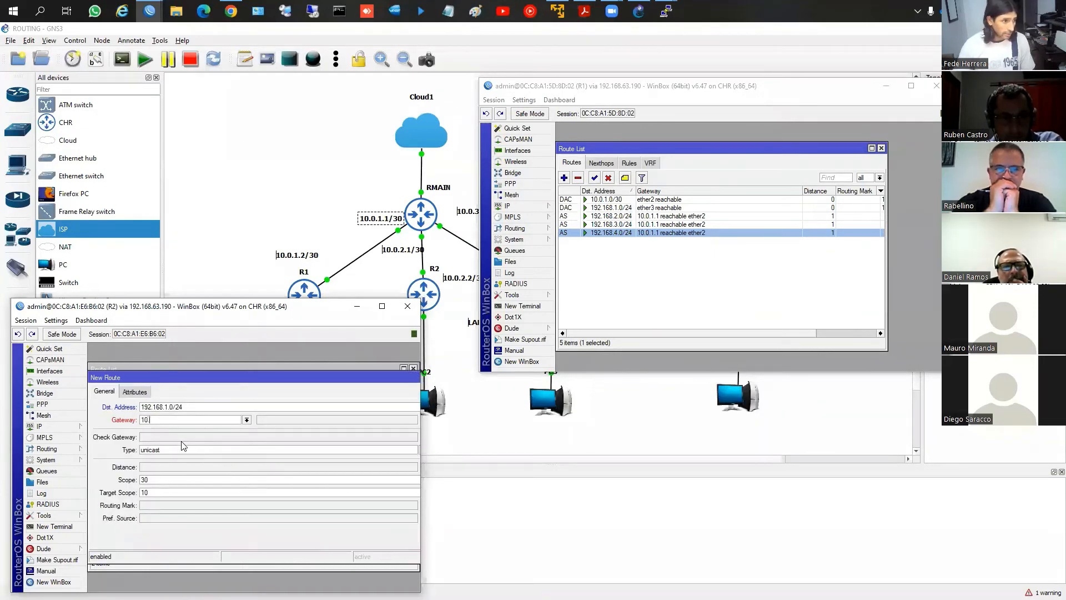
pyautogui.write('.0.2.1')
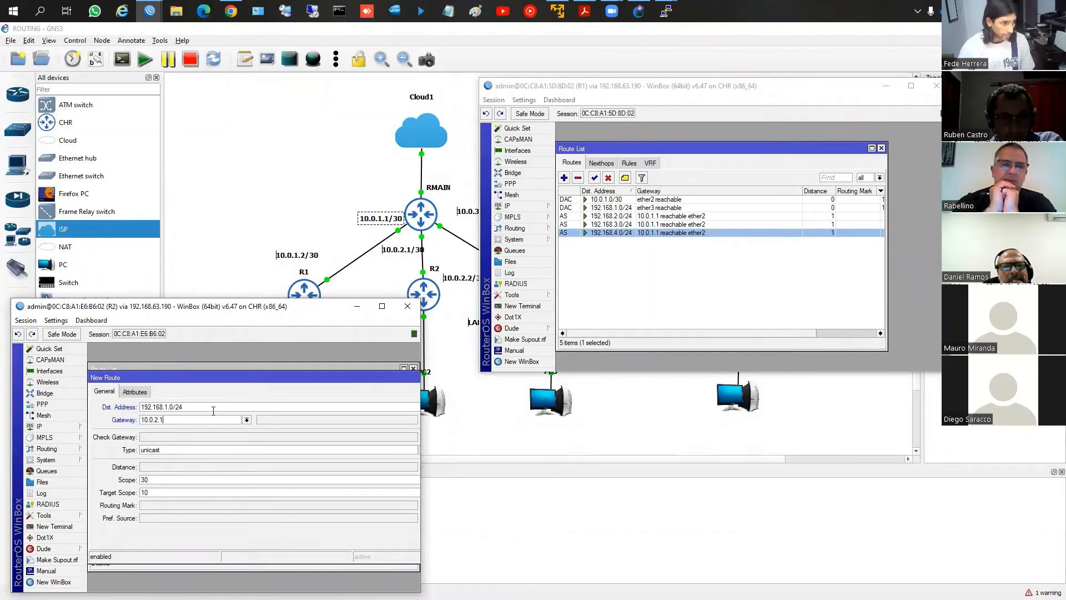
pyautogui.moveTo(310, 383); pyautogui.dragTo(243, 381)
pyautogui.click(379, 423)
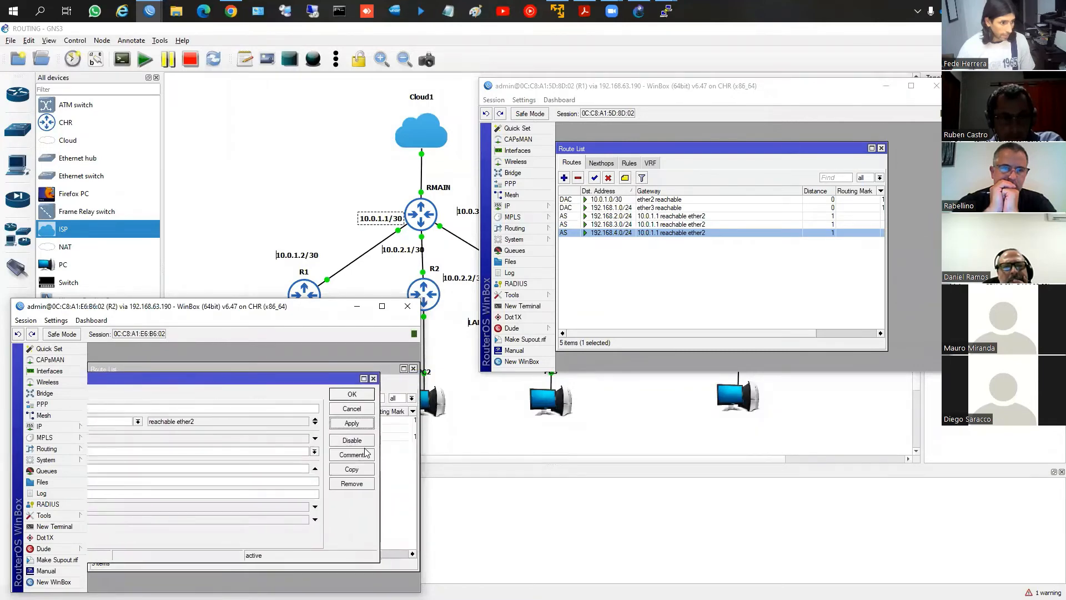
# Copy R2's 192.168.1.0/24 route into a new one to 192.168.3.0/24, keeping gateway 10.0.2.1, and save it
pyautogui.click(356, 472)
pyautogui.doubleClick(165, 407)
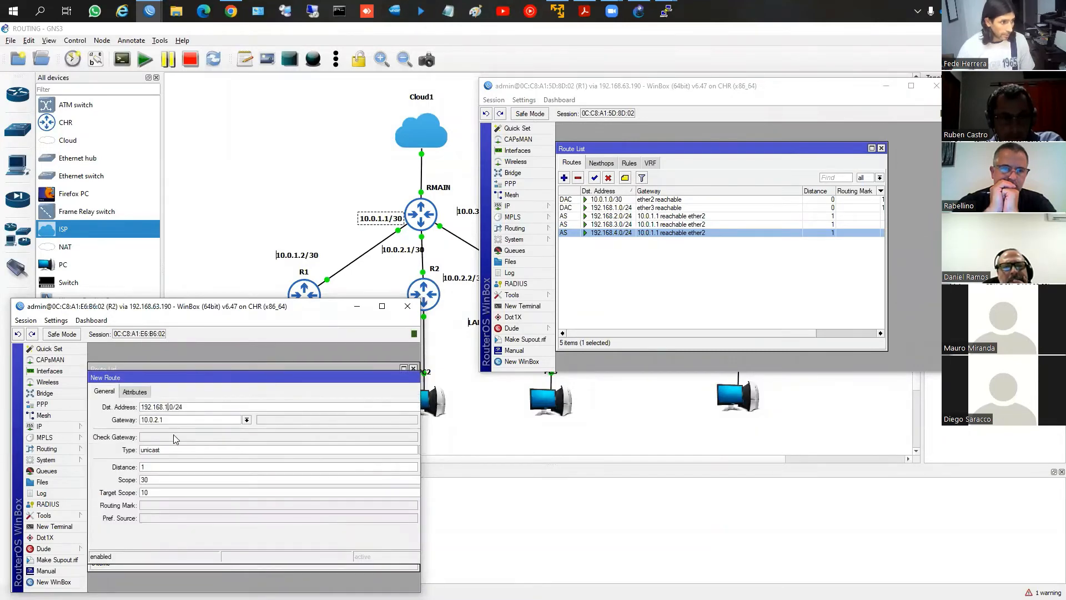
pyautogui.write('3')
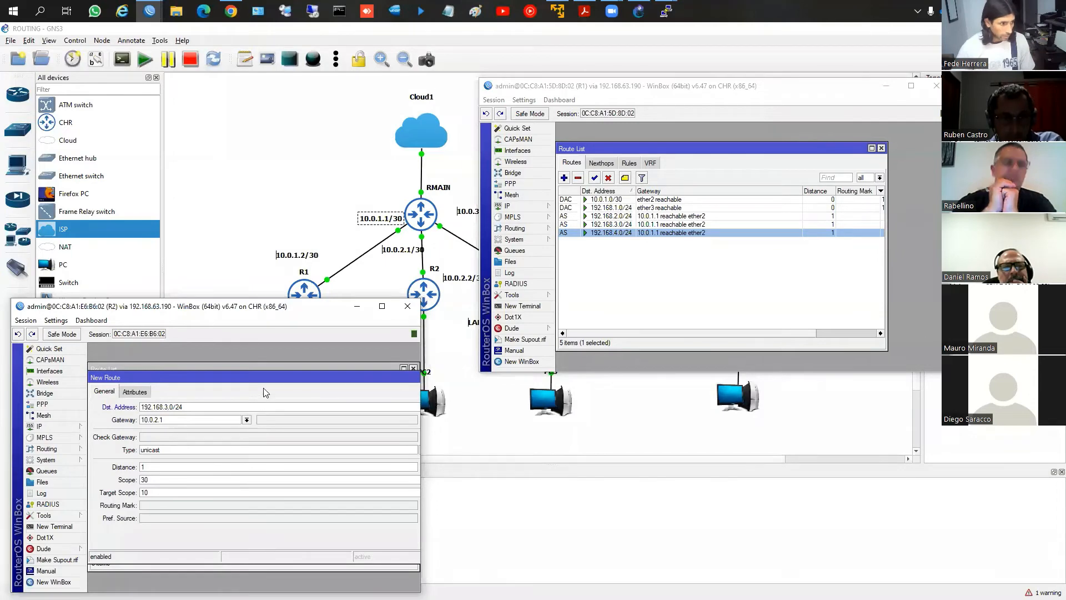
pyautogui.moveTo(267, 380); pyautogui.dragTo(126, 383)
pyautogui.click(327, 412)
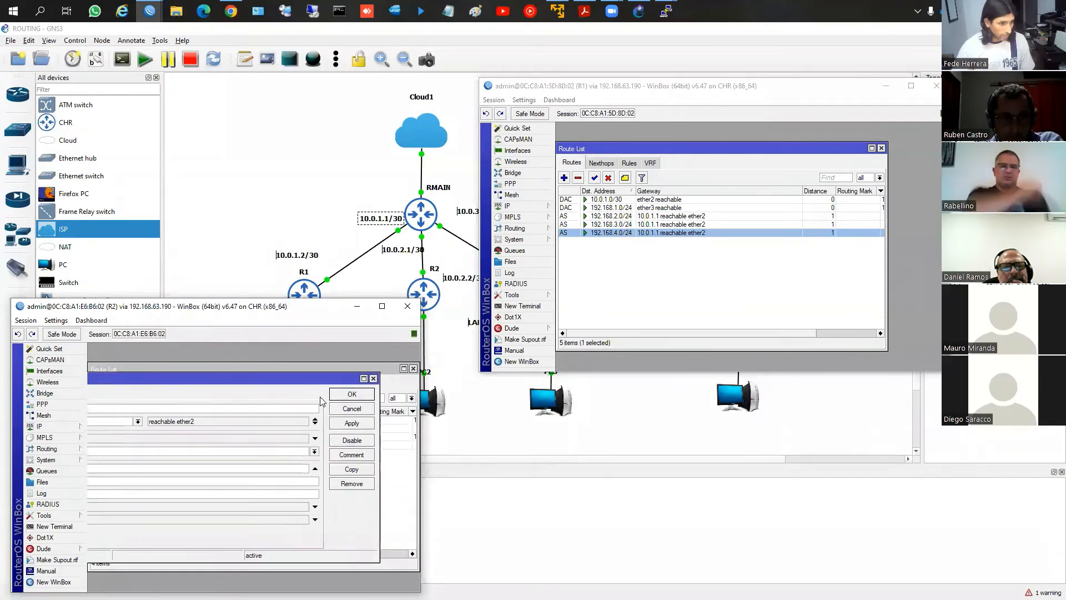
# Copy R2's 192.168.1.0/24 route again into a new one to 192.168.4.0/24 through 10.0.2.1 and save it
pyautogui.click(352, 469)
pyautogui.press('Right')
pyautogui.hotkey('shift', 'Right')
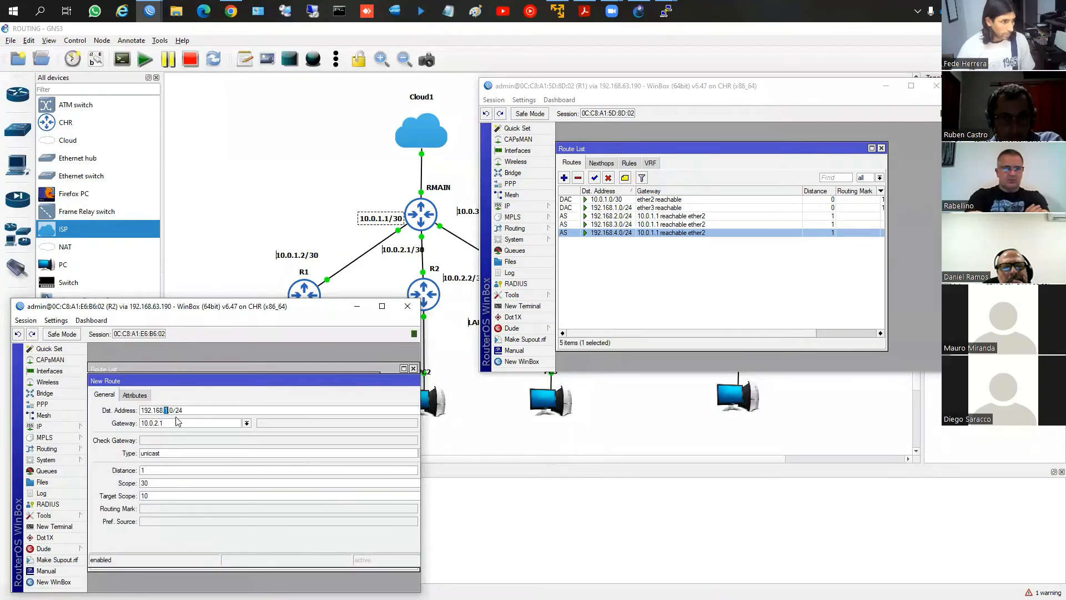
pyautogui.write('4')
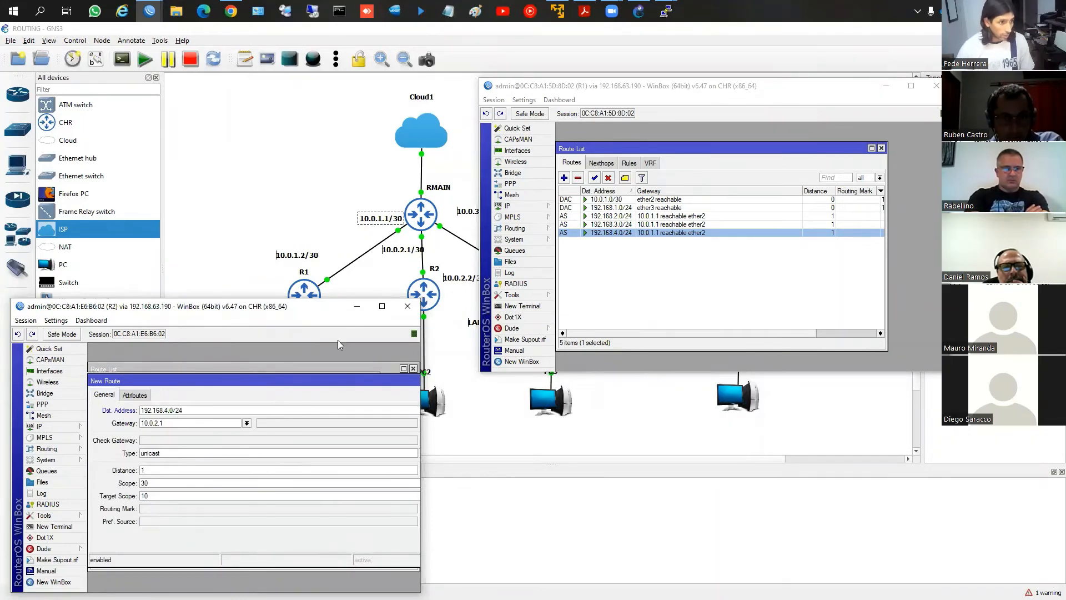
pyautogui.moveTo(296, 386); pyautogui.dragTo(162, 381)
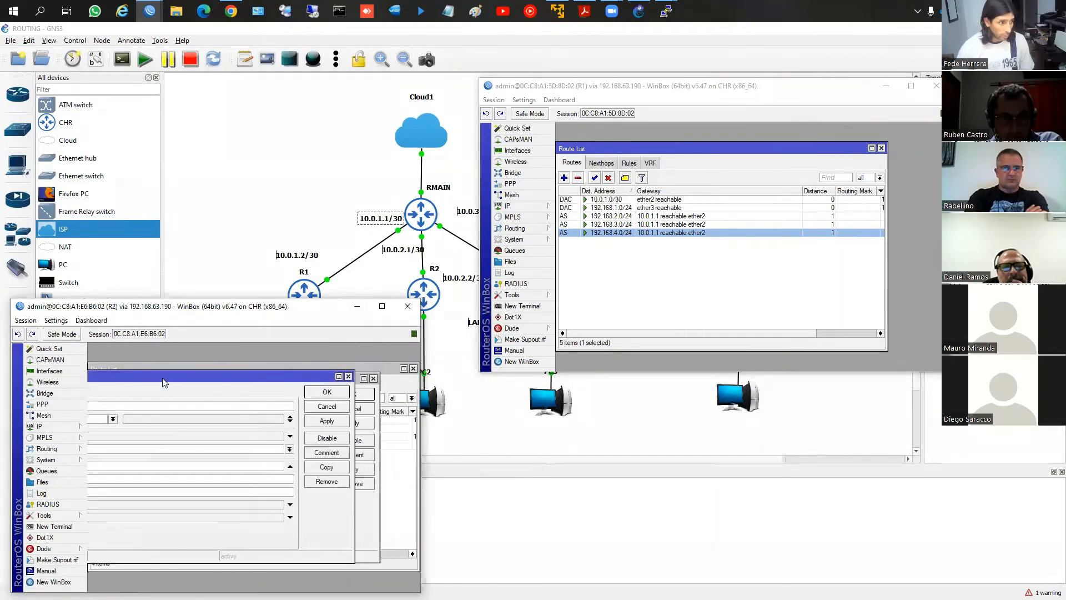
pyautogui.click(327, 392)
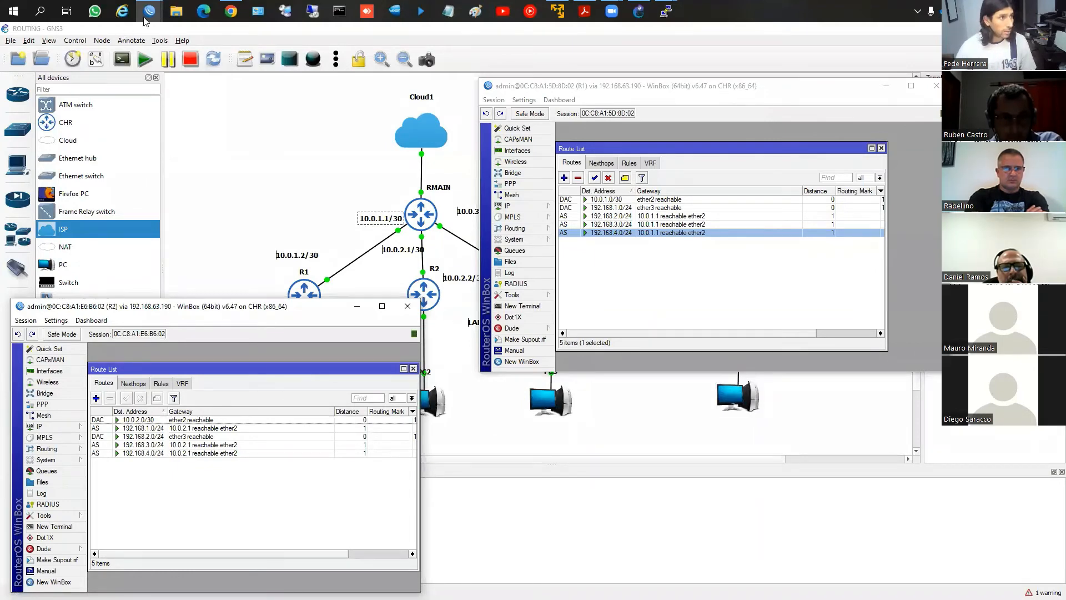
# Switch to R3's WinBox session, minimizing R1's window and moving R3's aside to uncover the topology's addresses
pyautogui.moveTo(143, 16)
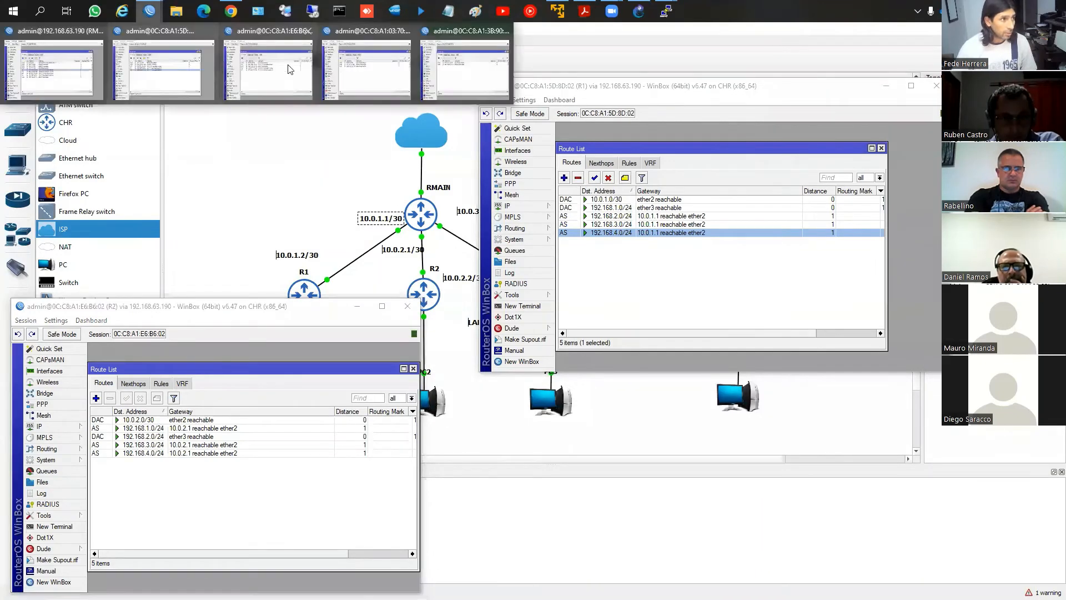
pyautogui.click(466, 65)
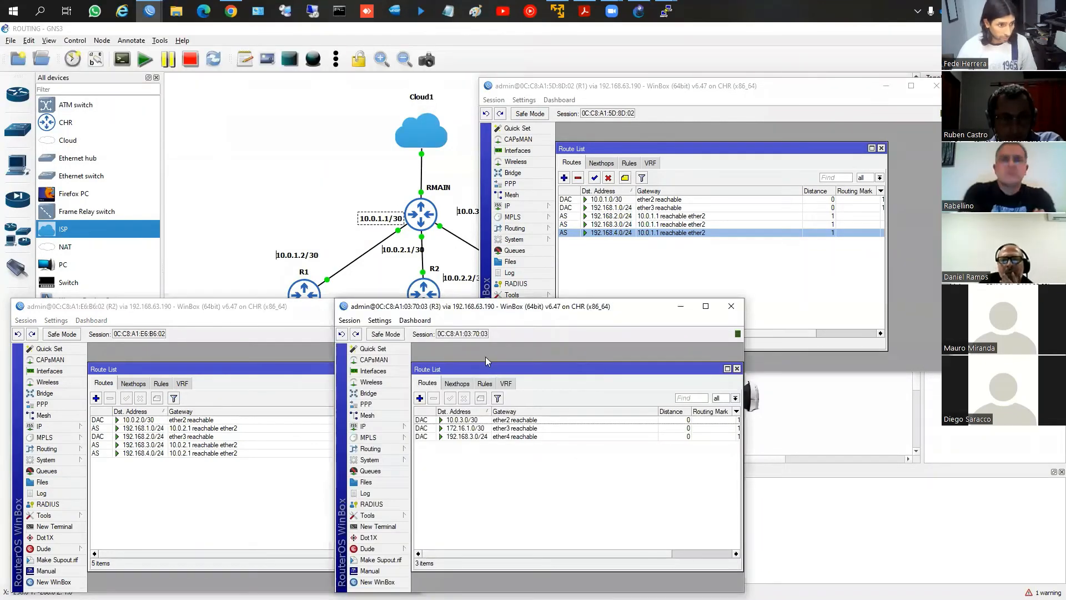
pyautogui.moveTo(480, 309); pyautogui.dragTo(671, 300)
pyautogui.click(886, 86)
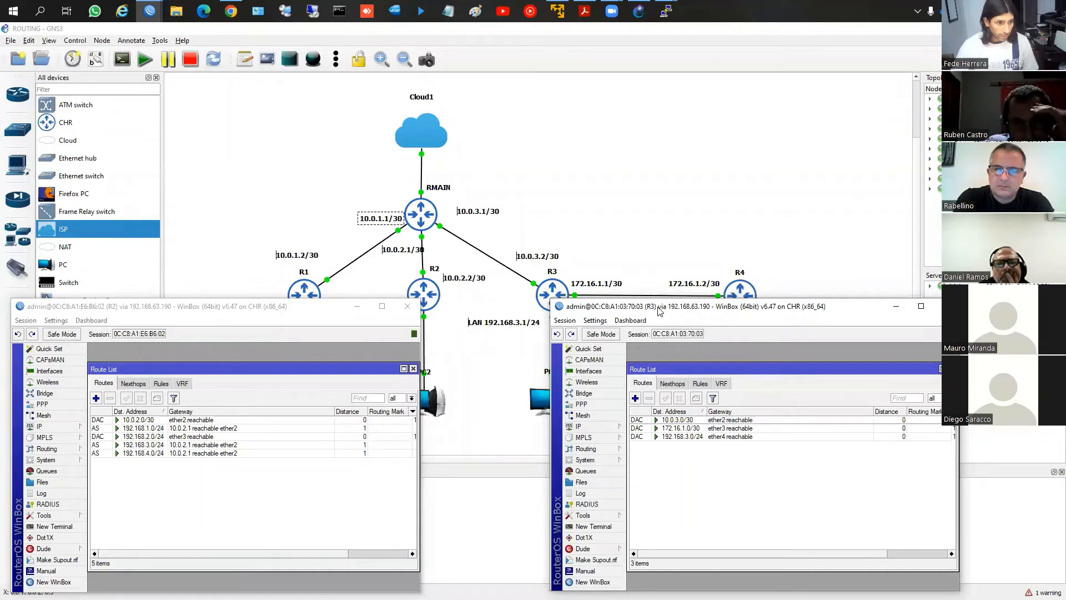
pyautogui.moveTo(659, 311); pyautogui.dragTo(678, 314)
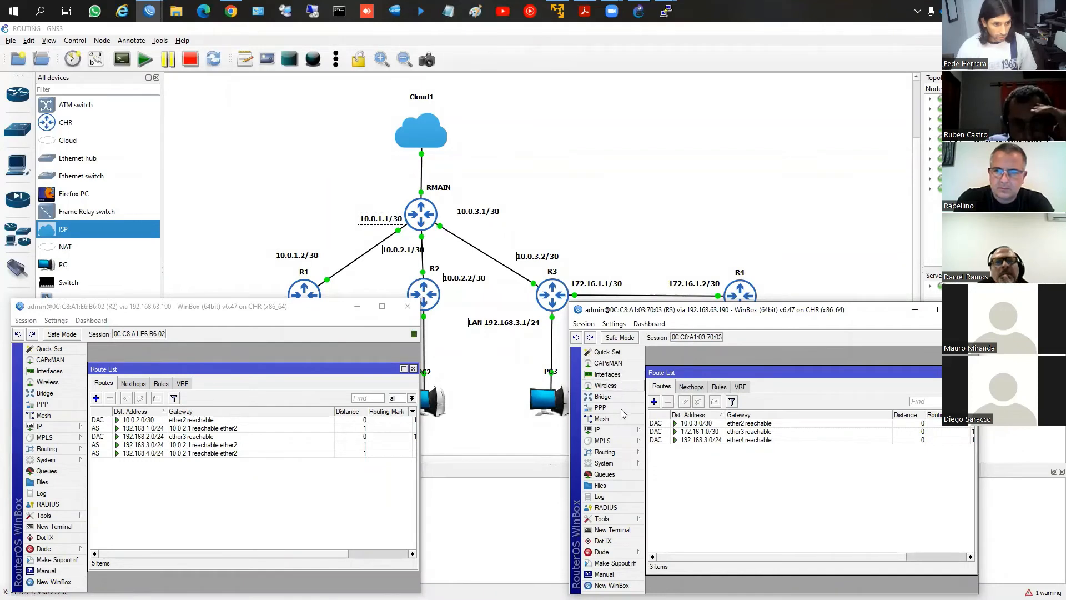
# Add a static route on R3 to destination 192.168.1.0/24 with gateway 10.0.3.1
pyautogui.click(654, 401)
pyautogui.write('192')
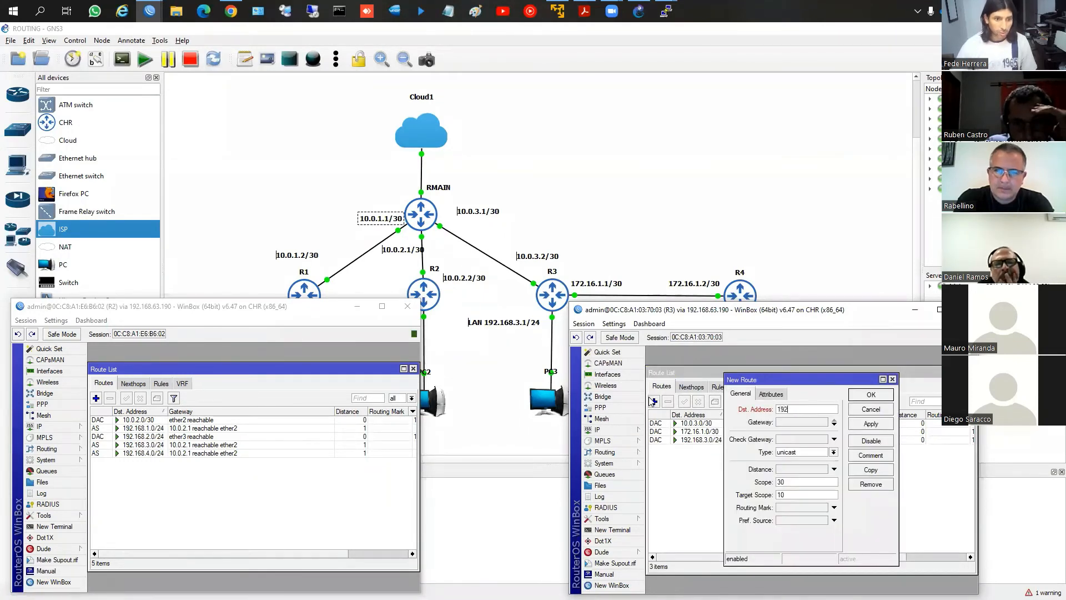
pyautogui.write('.168.1.0/24')
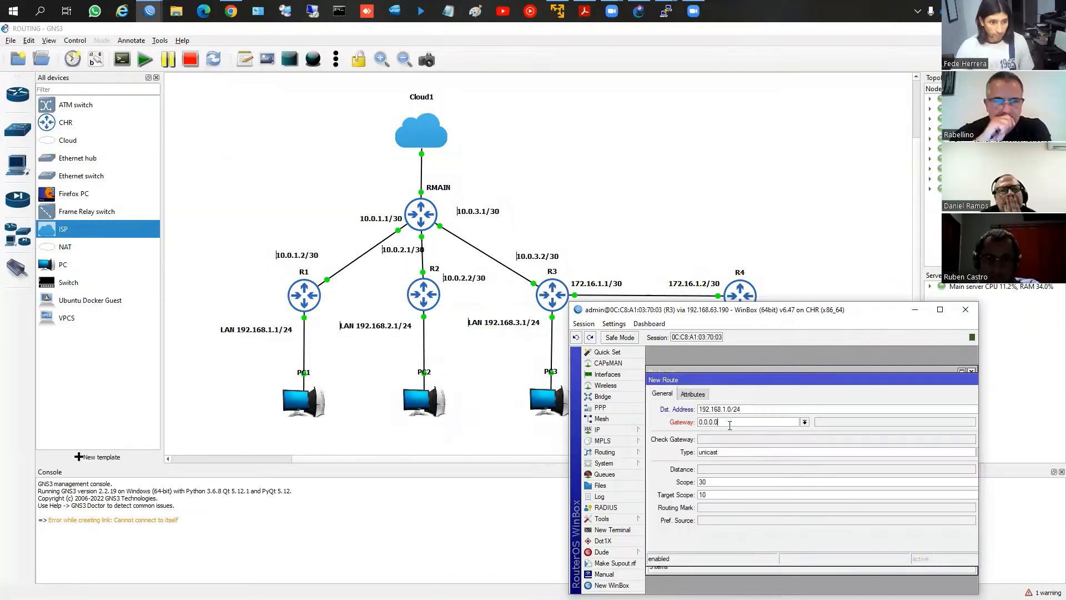
pyautogui.press('BackSpace')
pyautogui.press('BackSpace')
pyautogui.press('BackSpace')
pyautogui.press('BackSpace')
pyautogui.press('BackSpace')
pyautogui.press('BackSpace')
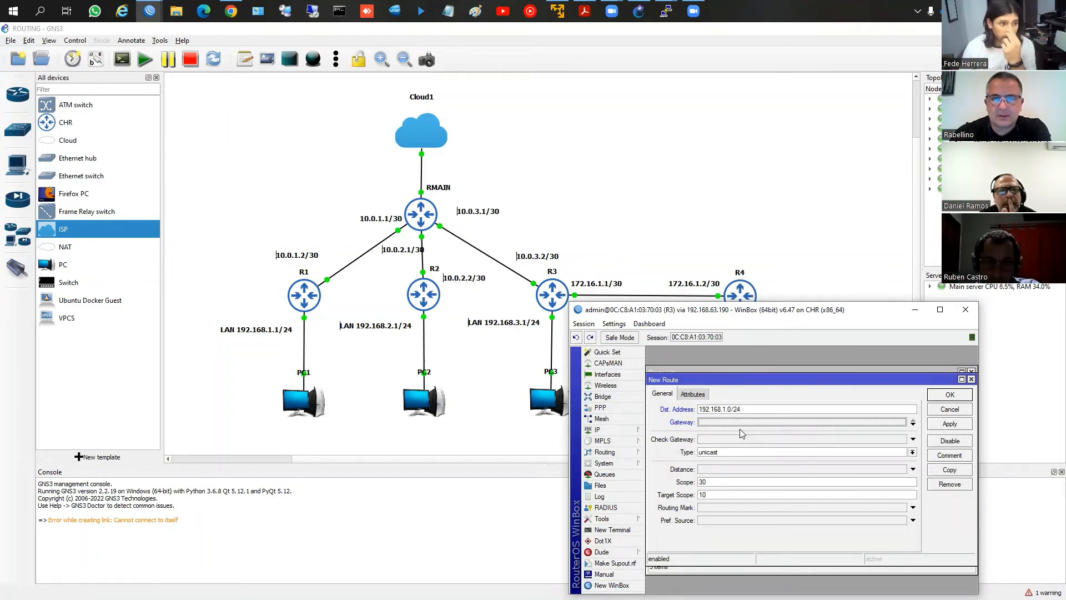
pyautogui.write('1')
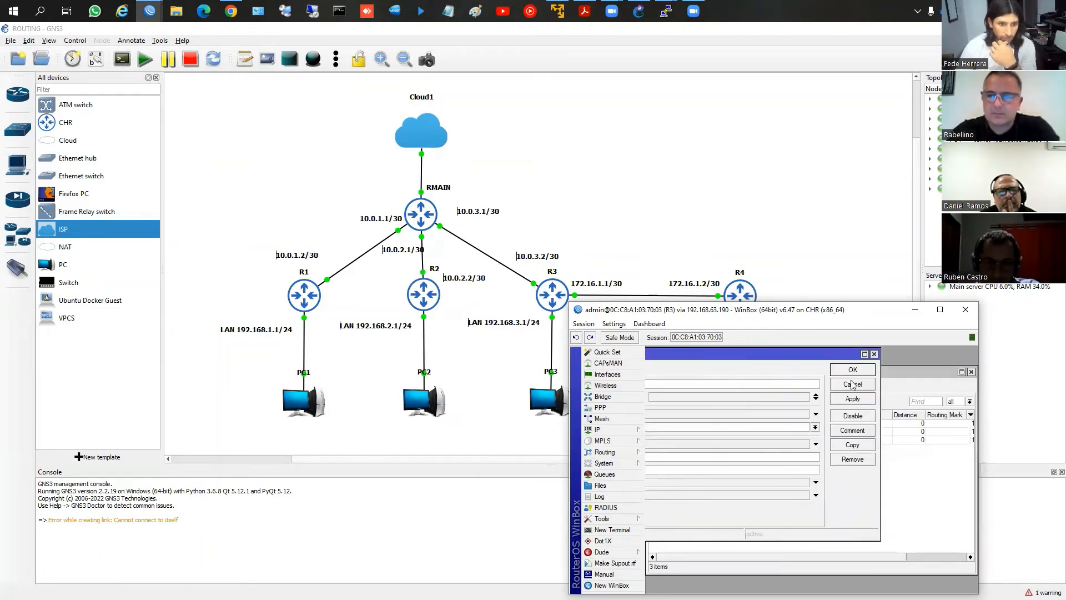
pyautogui.click(852, 384)
# Add a static route on R3 to destination 192.168.2.0/24 with gateway 10.0.3.1
pyautogui.click(658, 401)
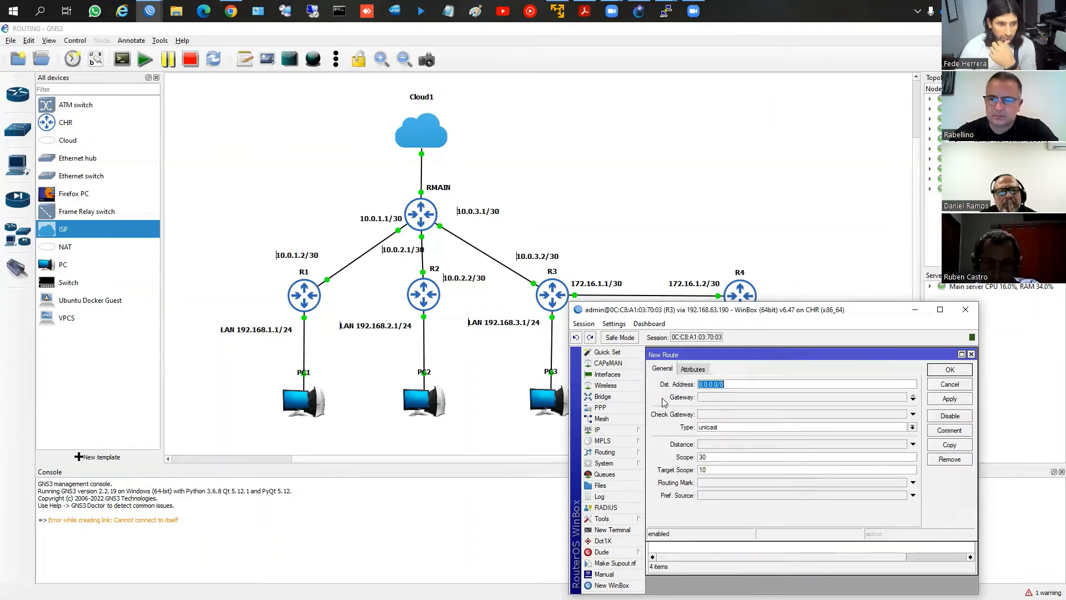
pyautogui.write('192')
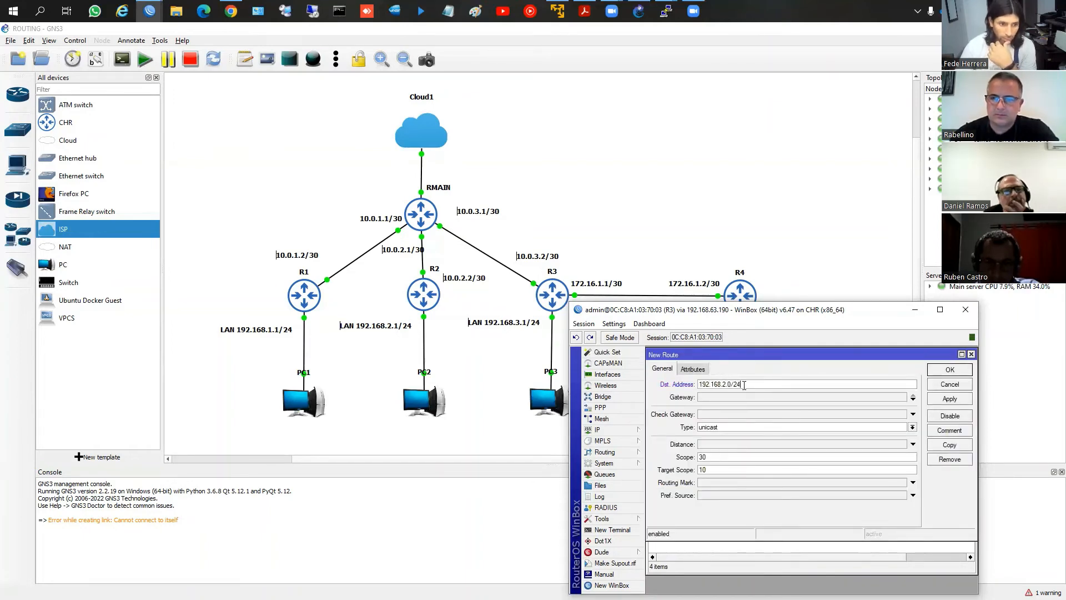
pyautogui.click(731, 395)
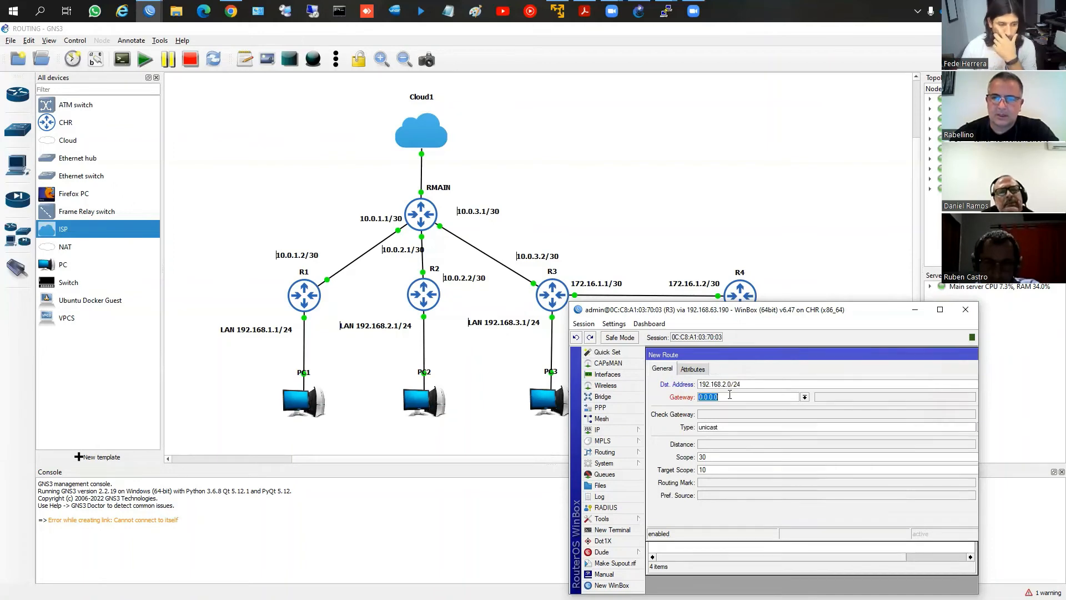
pyautogui.write('10')
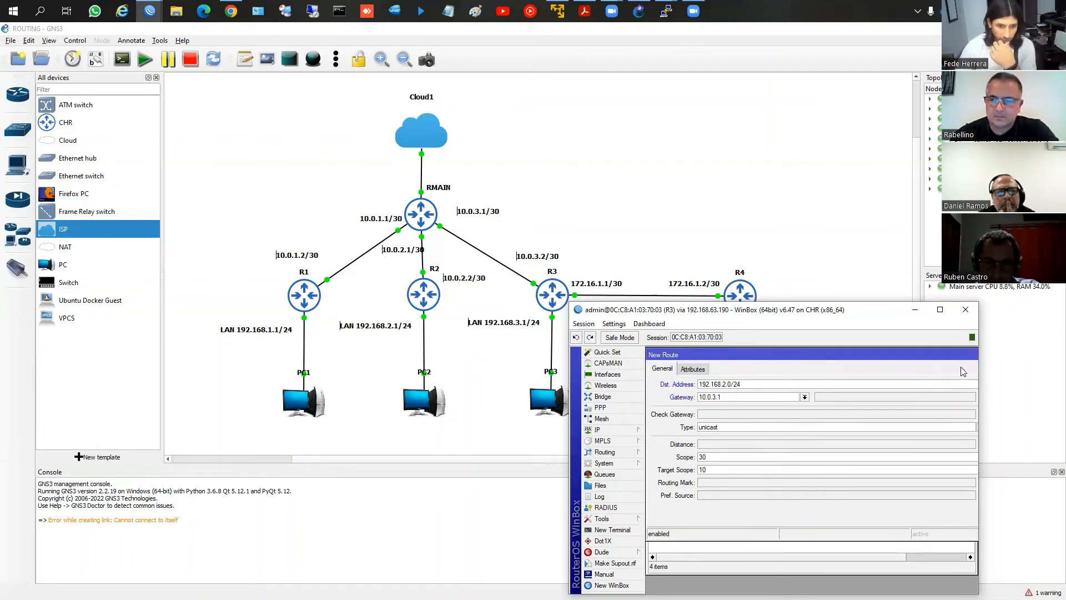
pyautogui.click(938, 376)
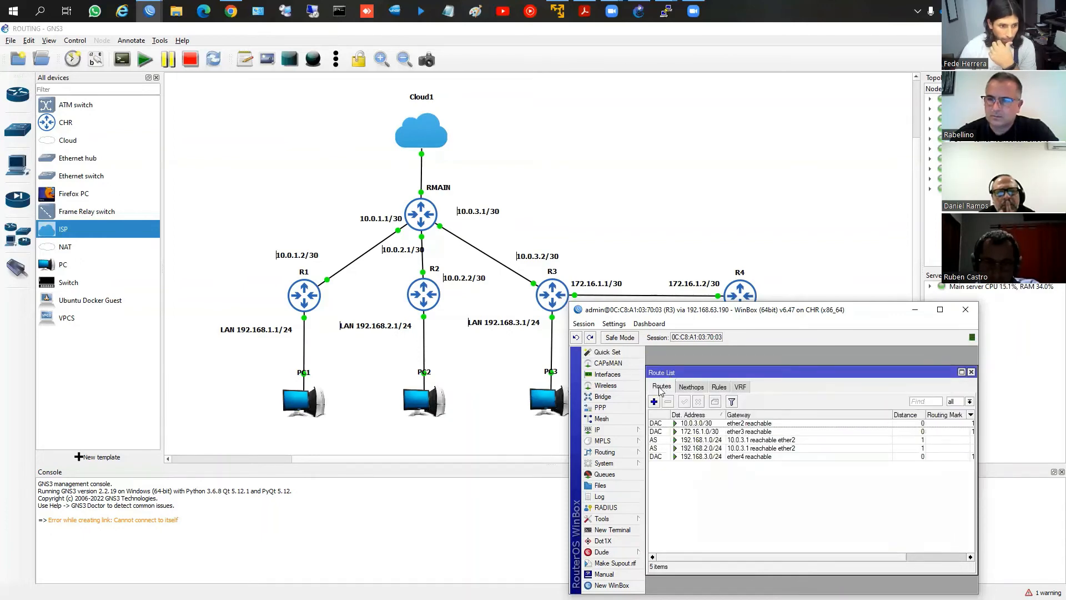
# Add a static route on R3 to R4's LAN, destination 192.168.4.0/24, with gateway 172.16.1.2
pyautogui.click(654, 401)
pyautogui.write('192')
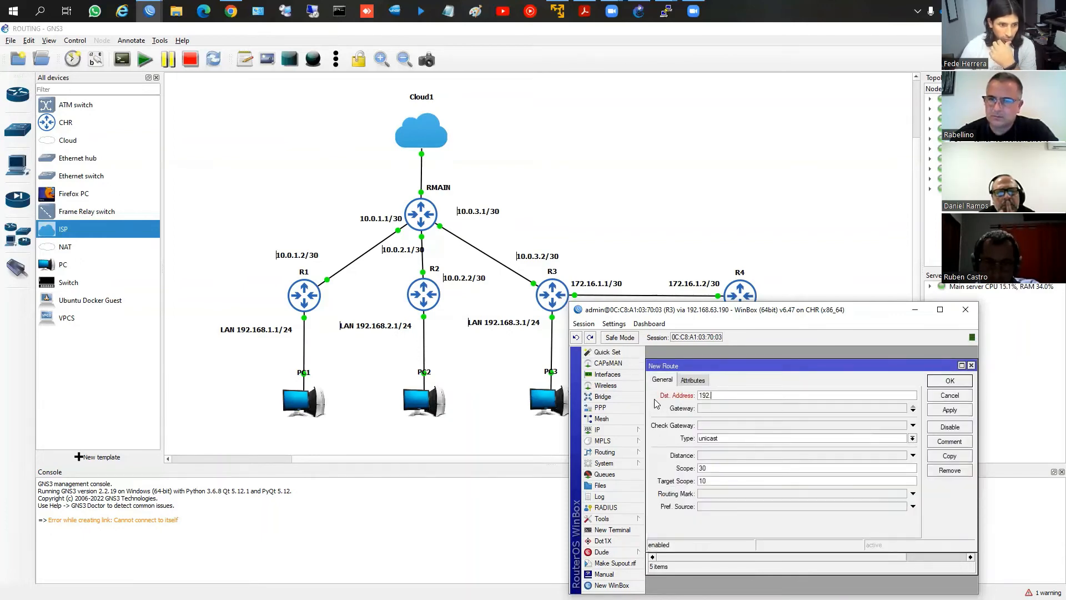
pyautogui.write('.168.4.0/24')
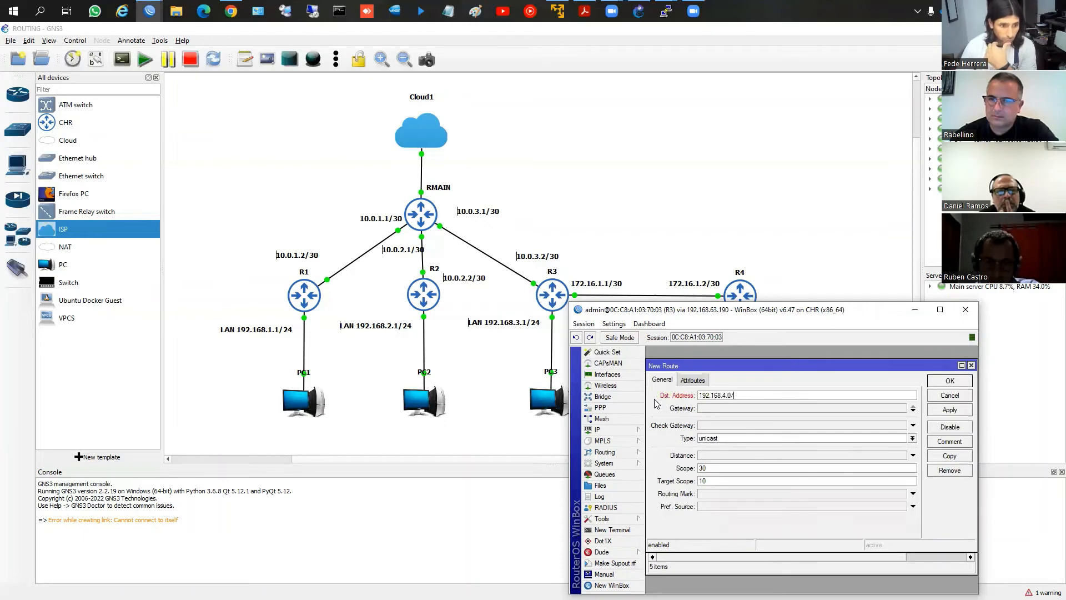
pyautogui.click(827, 408)
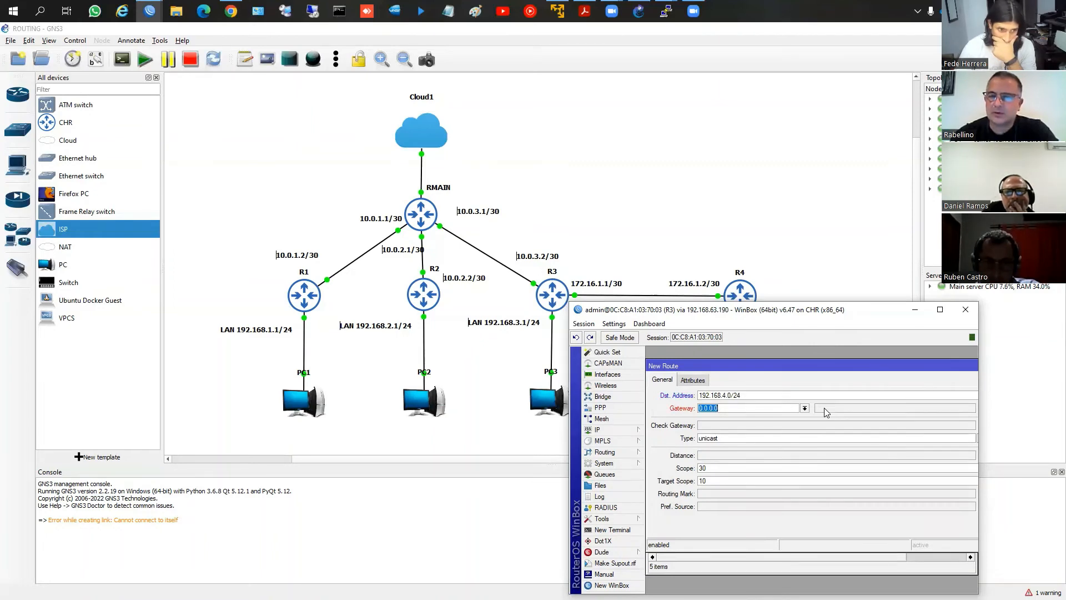
pyautogui.write('172.16.1')
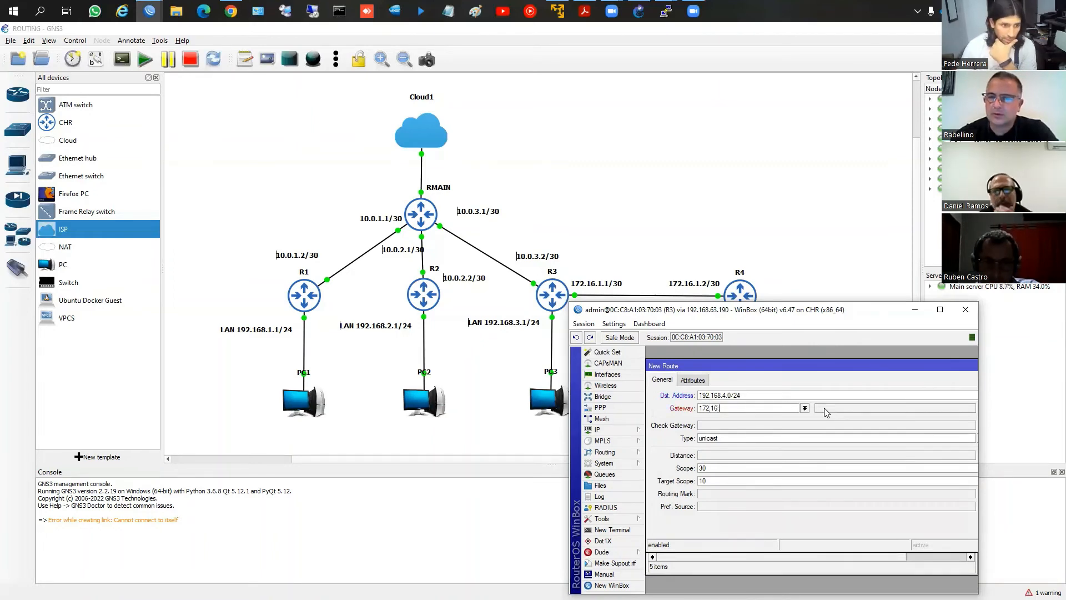
pyautogui.write('.2')
pyautogui.moveTo(888, 366); pyautogui.dragTo(726, 365)
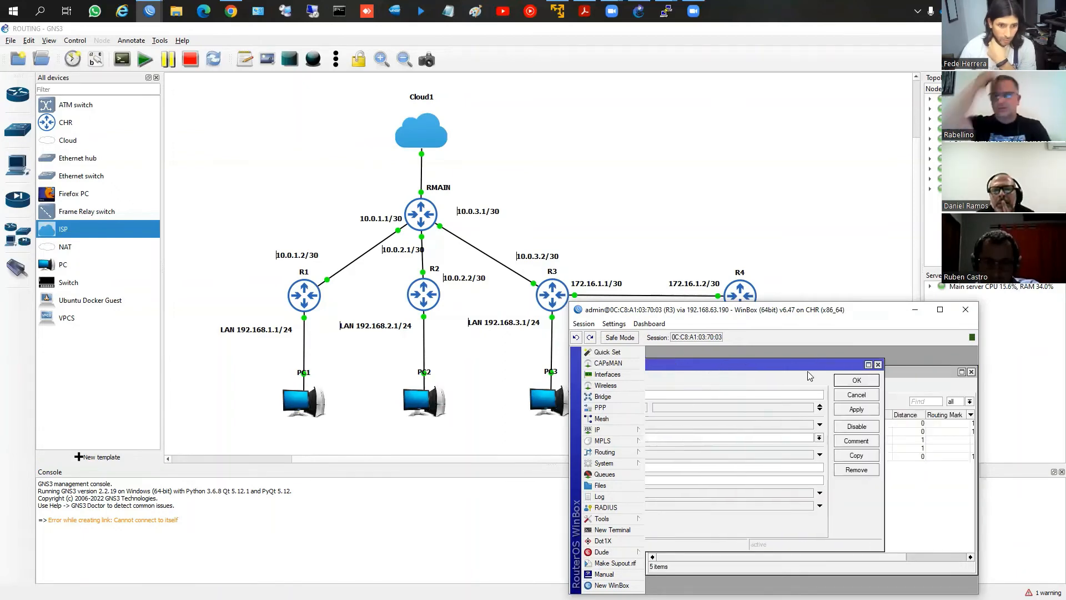
pyautogui.click(856, 381)
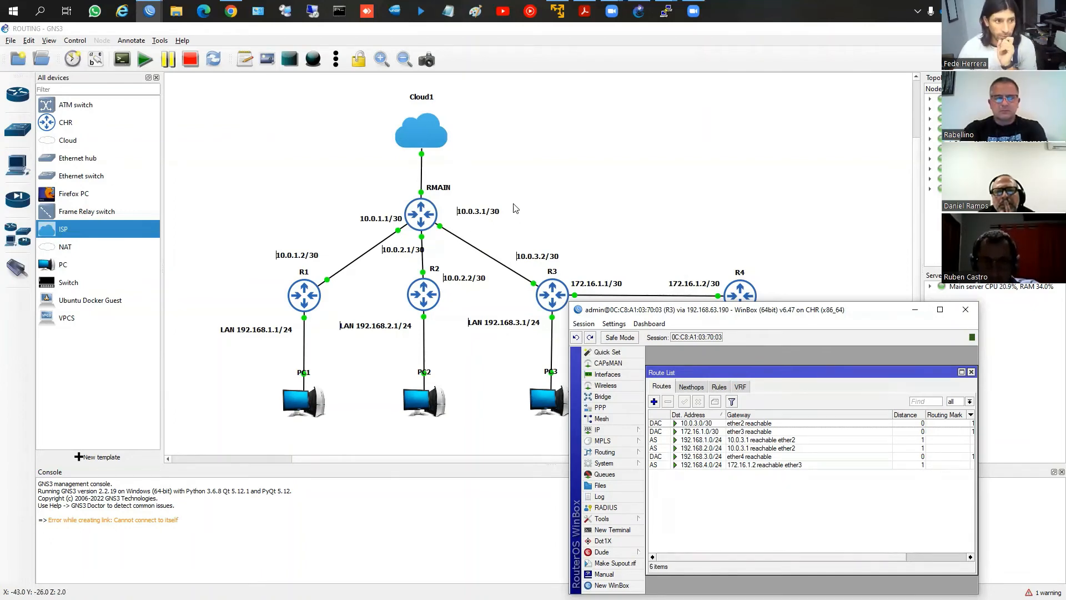
# Minimize R3's WinBox window and switch to R4's WinBox session
pyautogui.click(915, 310)
pyautogui.moveTo(666, 324); pyautogui.dragTo(702, 324)
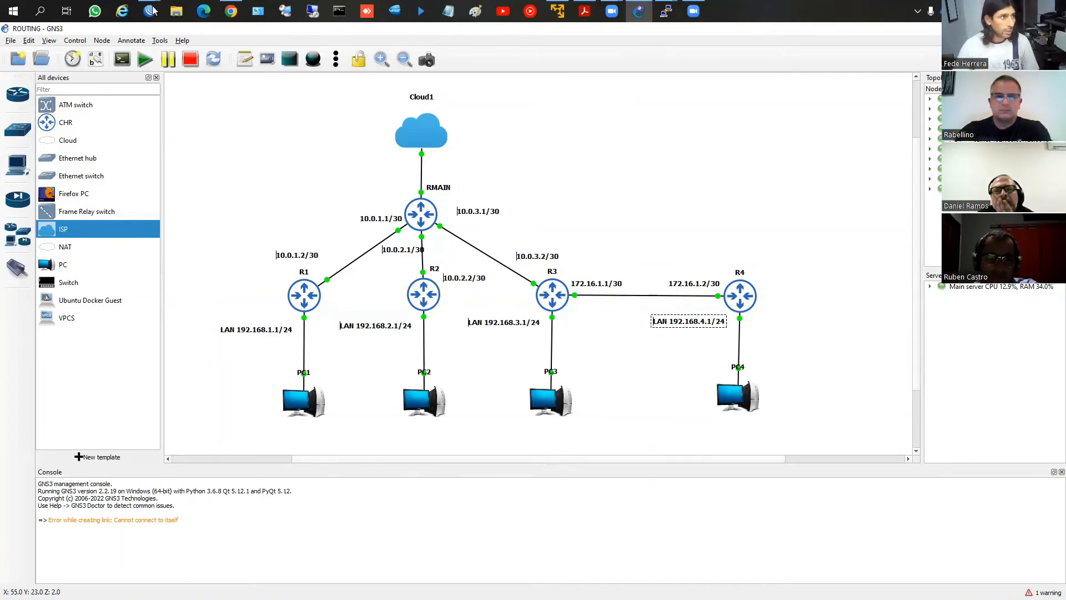
pyautogui.moveTo(150, 11)
pyautogui.click(460, 83)
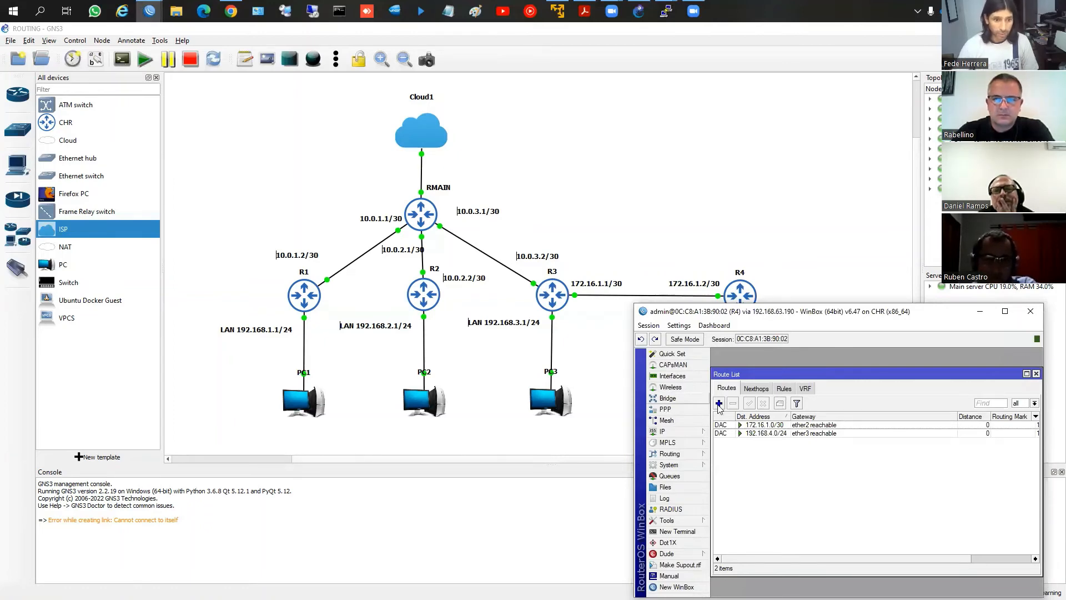
# Add a static route on R4 to destination 192.168.1.0/24 with gateway 172.16.1.1
pyautogui.click(719, 403)
pyautogui.write('192.168.1.0/24')
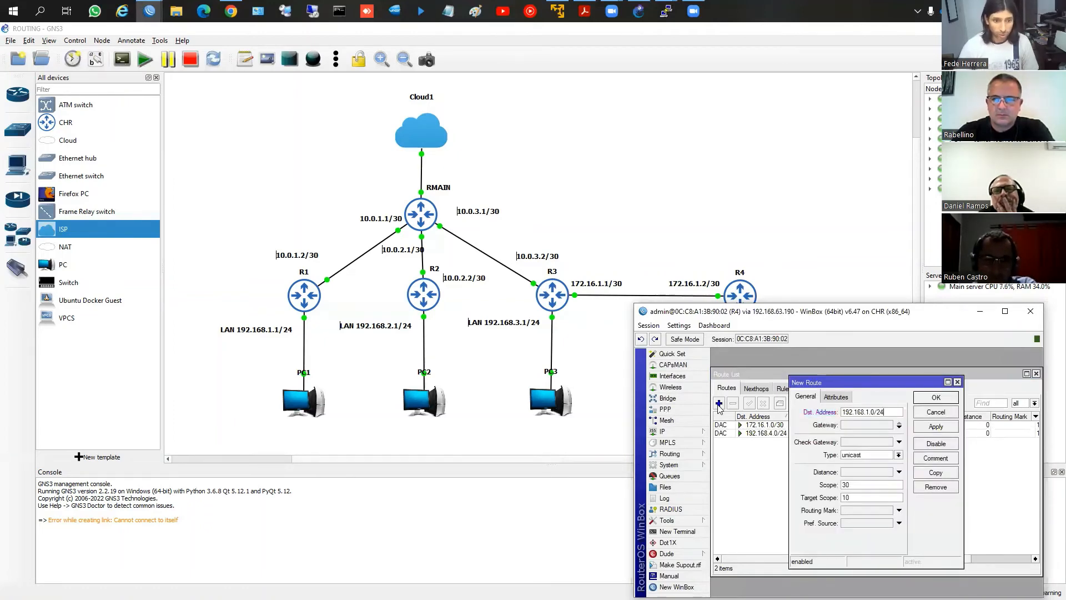
pyautogui.click(868, 426)
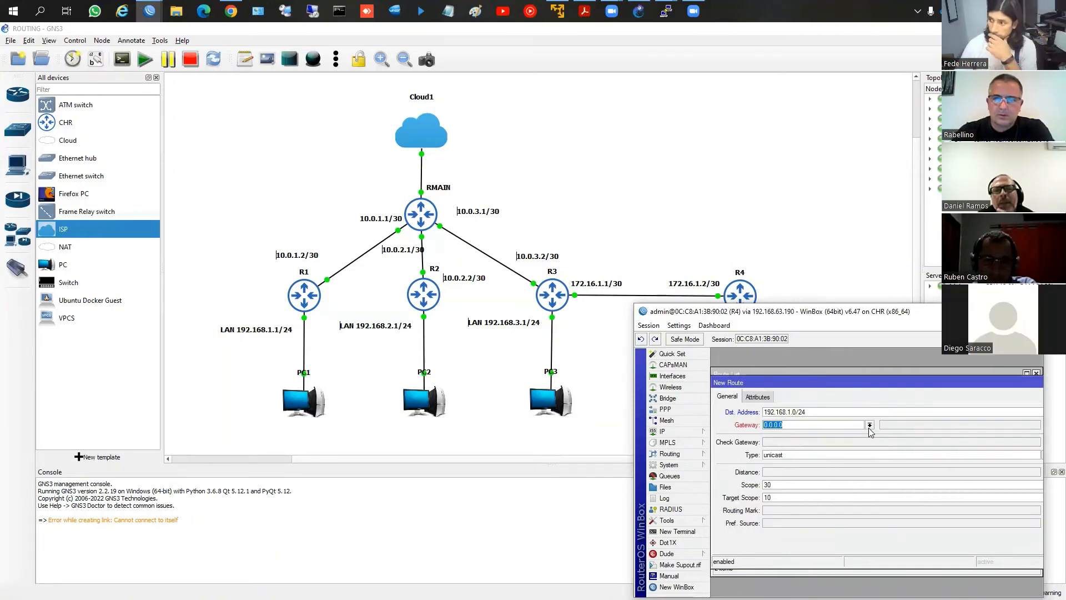
pyautogui.write('172.16.1.1')
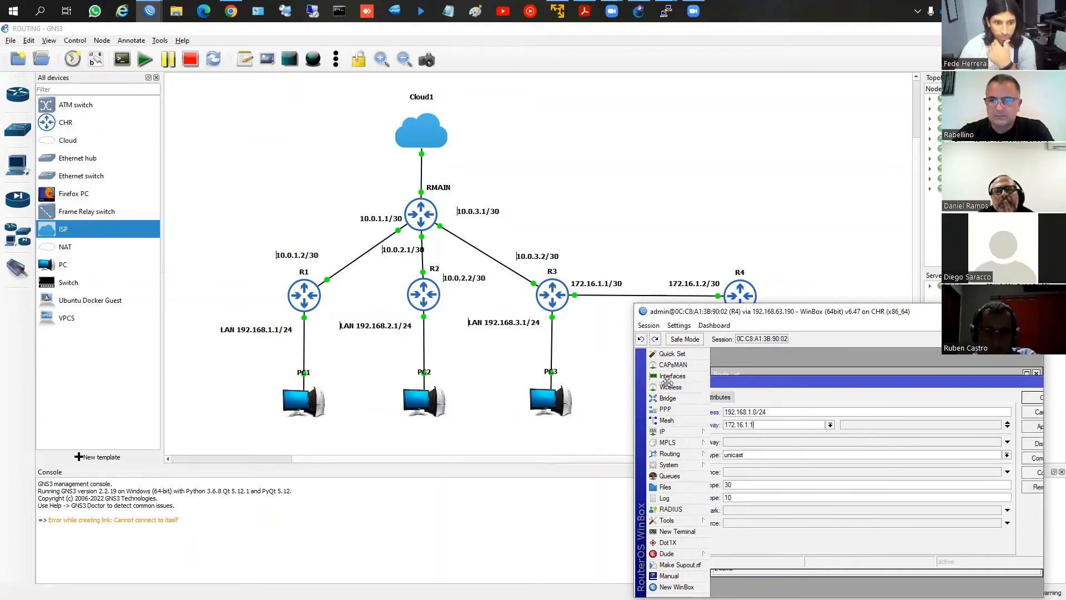
pyautogui.click(962, 428)
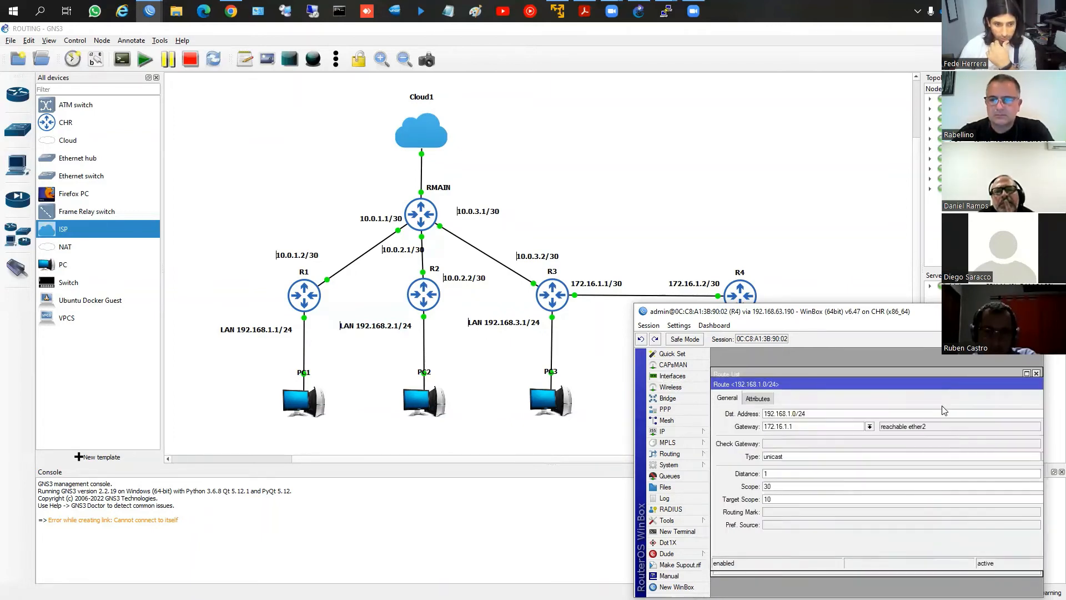
# Copy R4's new route as one to destination 192.168.2.0/24, keeping gateway 172.16.1.1
pyautogui.doubleClick(914, 385)
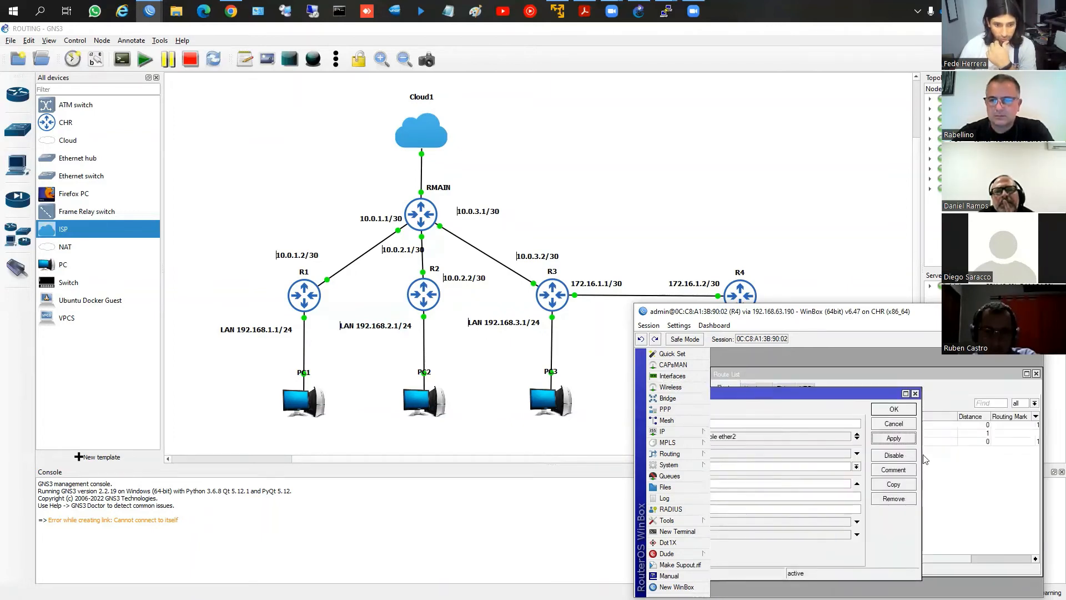
pyautogui.click(892, 484)
pyautogui.click(791, 412)
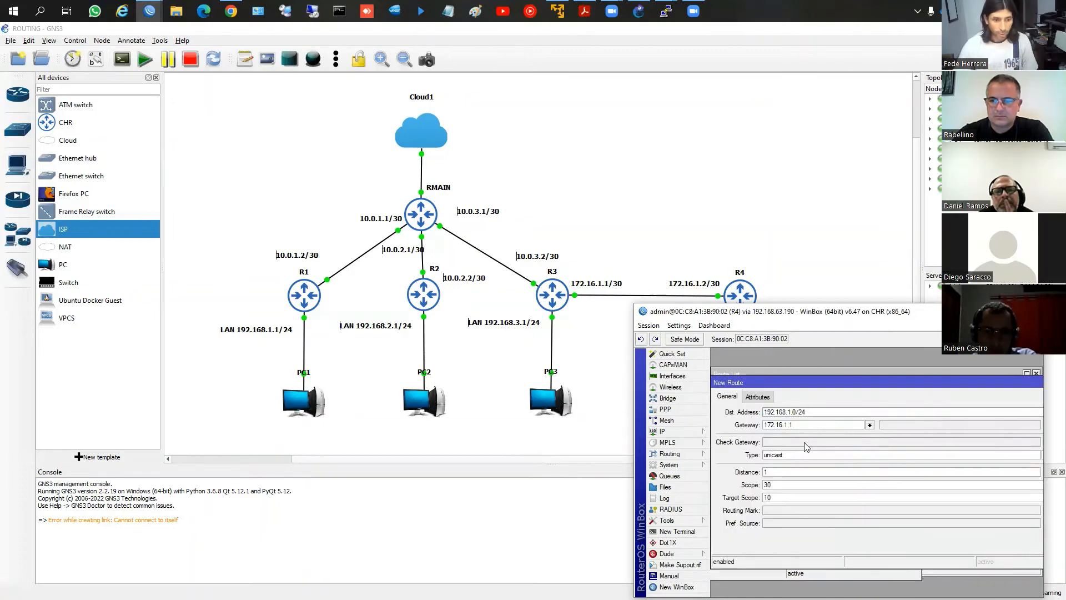
pyautogui.doubleClick(805, 382)
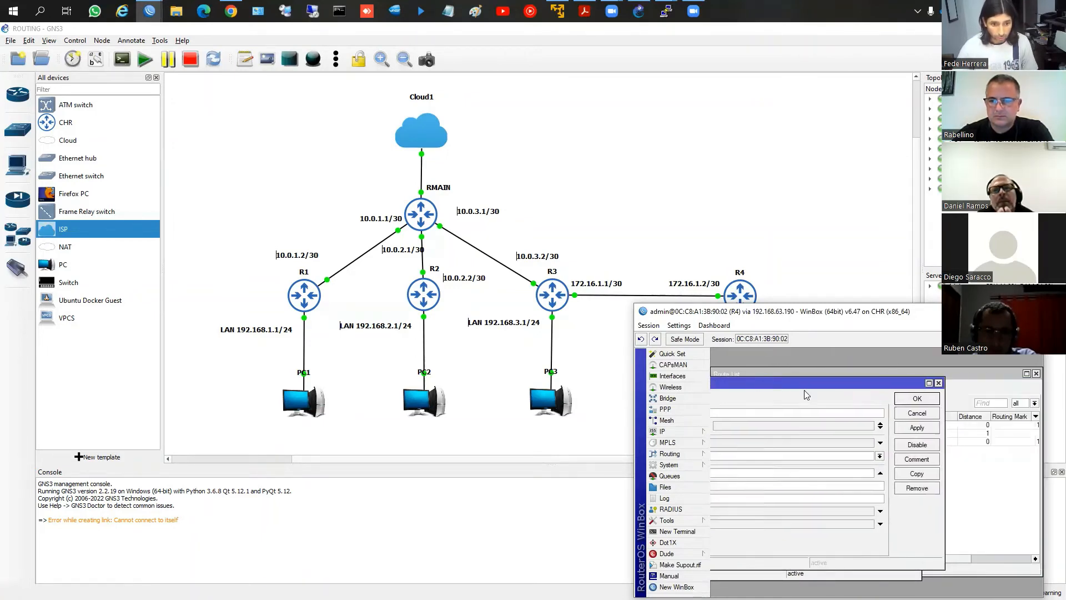
pyautogui.click(917, 398)
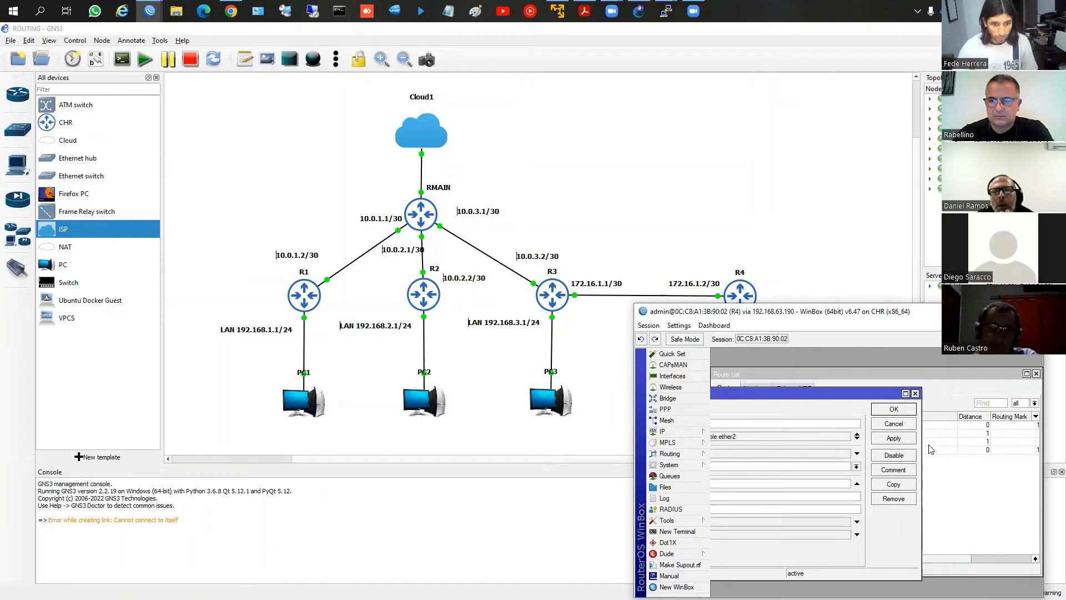
# Add another copy on R4 to destination 192.168.3.0/24 via 172.16.1.1, and close the original route's window
pyautogui.click(894, 484)
pyautogui.doubleClick(789, 413)
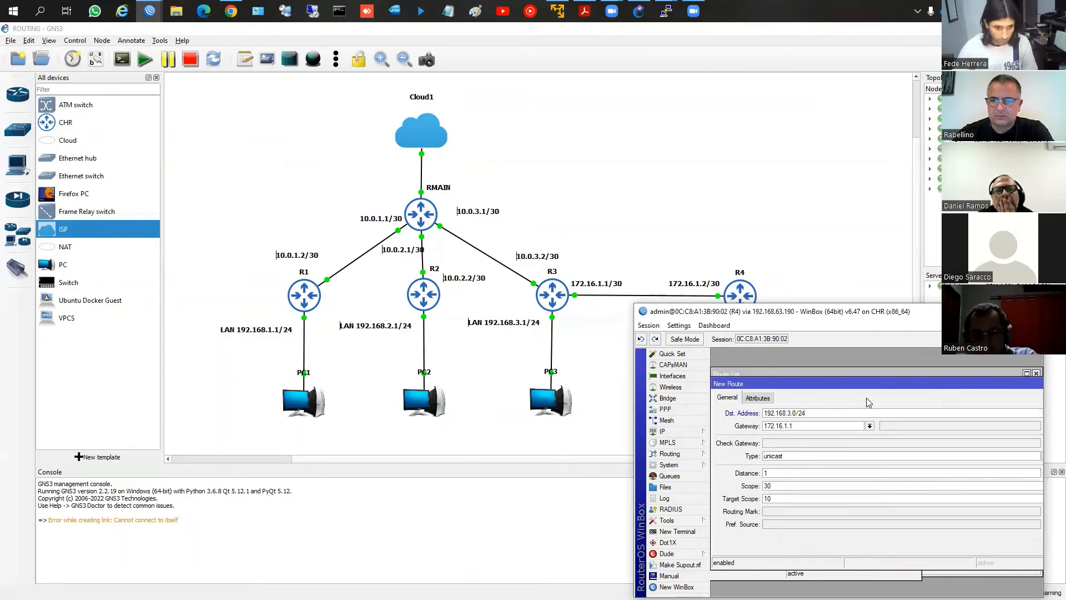
pyautogui.moveTo(871, 384); pyautogui.dragTo(780, 380)
pyautogui.click(992, 395)
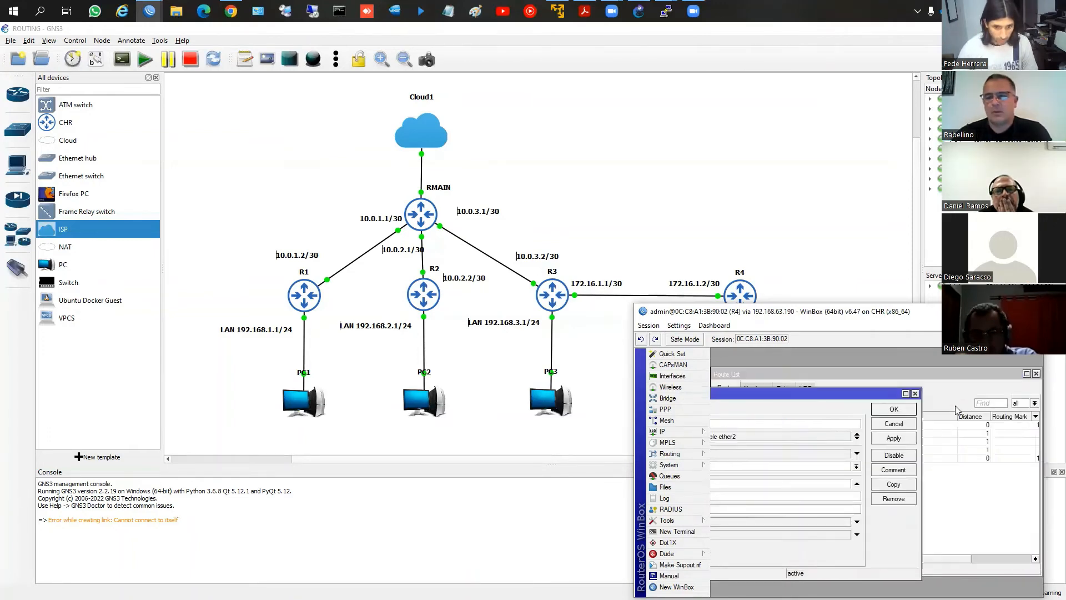
pyautogui.click(894, 409)
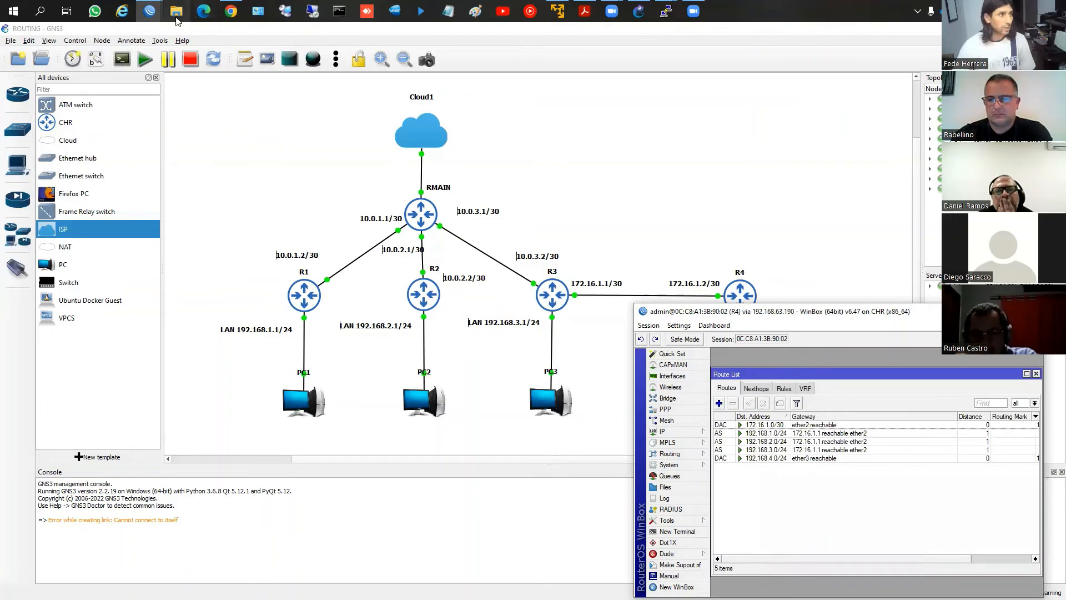
# Bring the RMAIN, R1, R2 and R3 WinBox windows back on screen alongside R4's
pyautogui.click(150, 11)
pyautogui.click(82, 66)
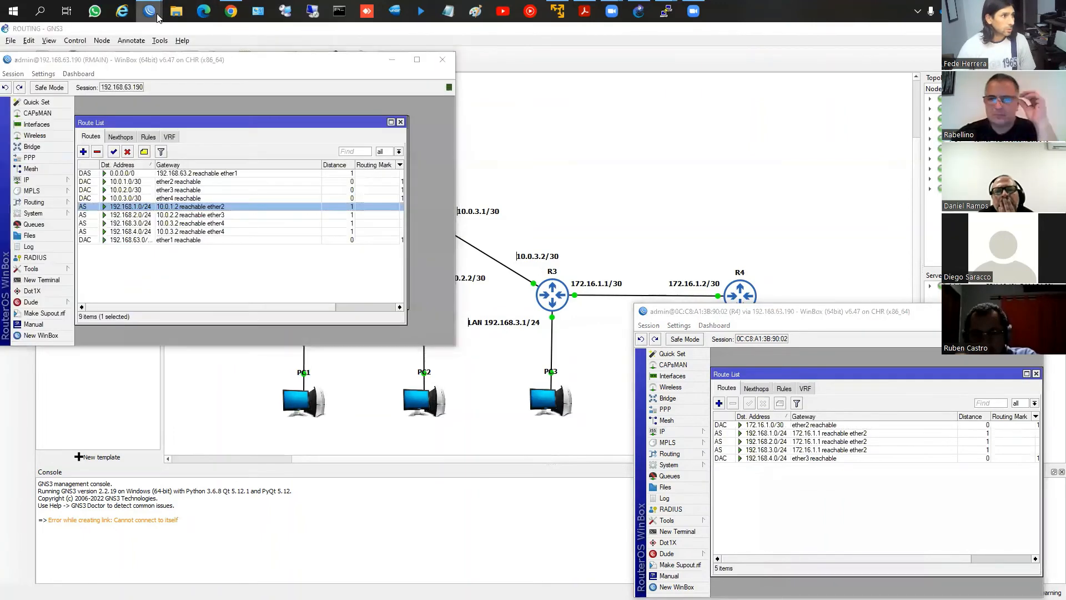
pyautogui.click(149, 11)
pyautogui.click(163, 34)
pyautogui.click(149, 10)
pyautogui.click(268, 66)
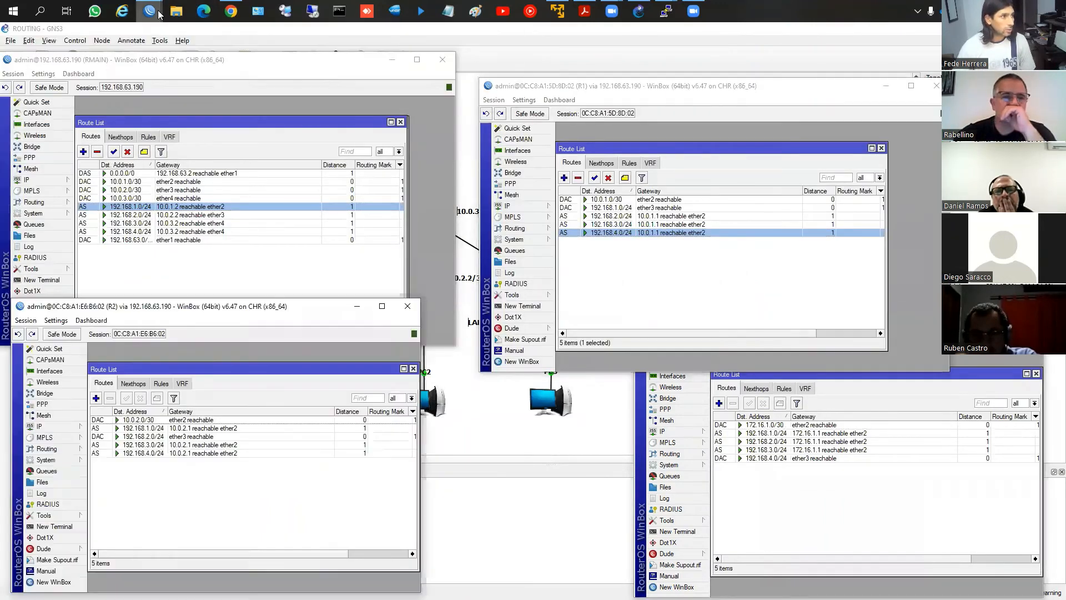
pyautogui.click(149, 10)
pyautogui.click(342, 85)
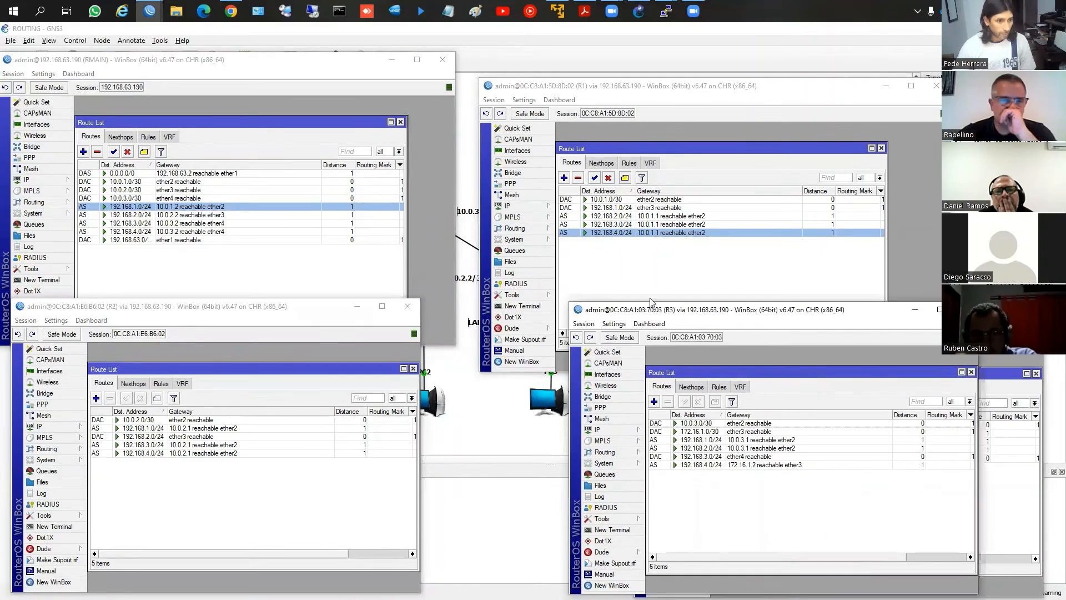
# Rearrange the R3, R4 and R1 WinBox windows so all five routers' route lists can be compared
pyautogui.moveTo(655, 309); pyautogui.dragTo(463, 316)
pyautogui.click(883, 500)
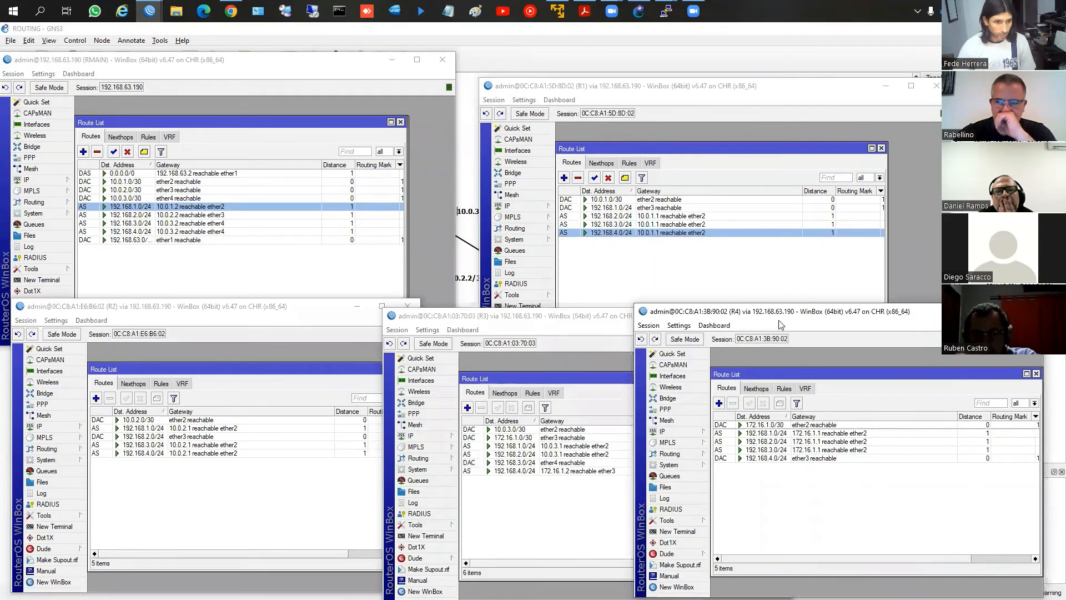
pyautogui.moveTo(785, 323); pyautogui.dragTo(806, 321)
pyautogui.click(562, 83)
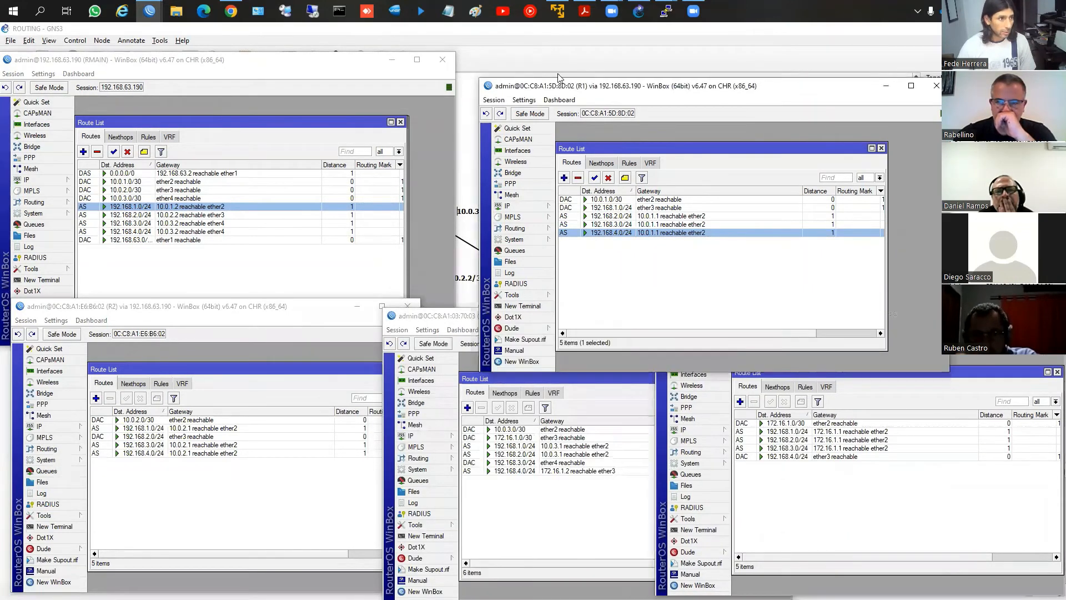
pyautogui.moveTo(561, 82); pyautogui.dragTo(557, 49)
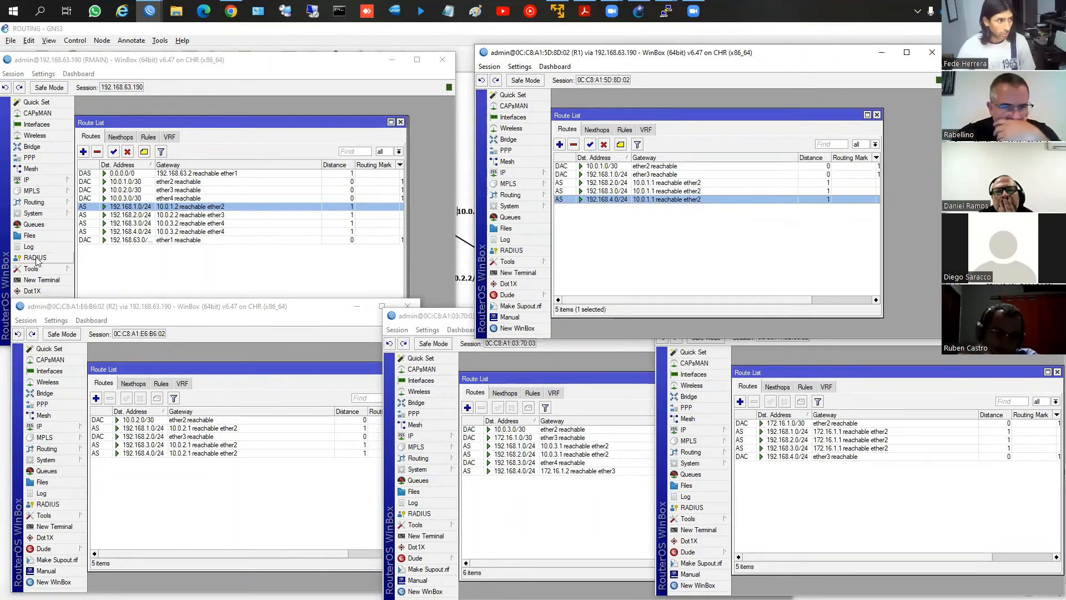
# Ping 192.168.4.1 twice from a new terminal on RMAIN, and close the terminal
pyautogui.click(41, 281)
pyautogui.press('Up')
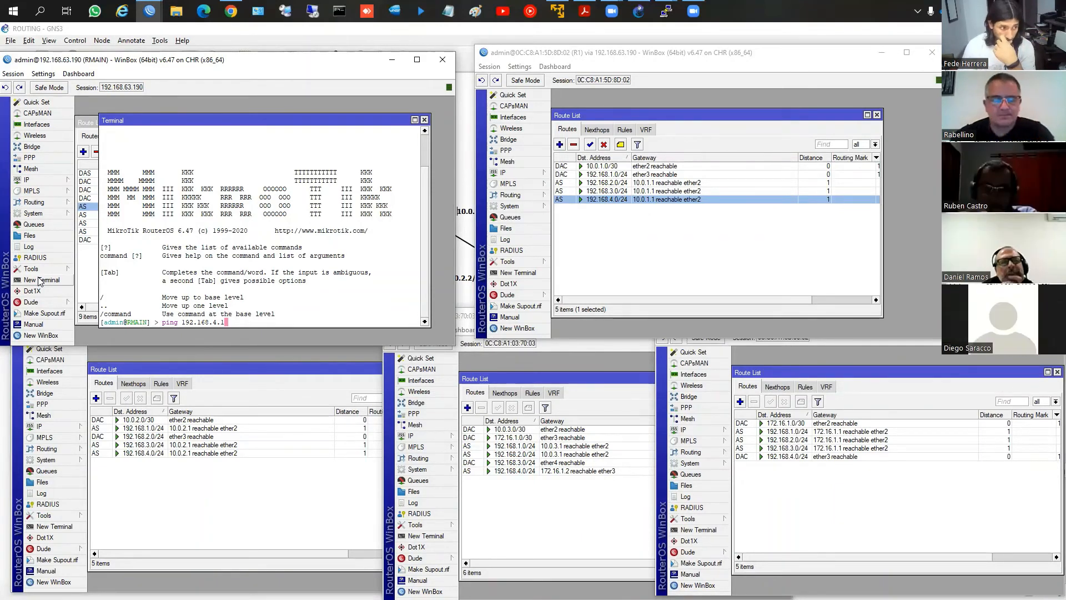
pyautogui.press('Return')
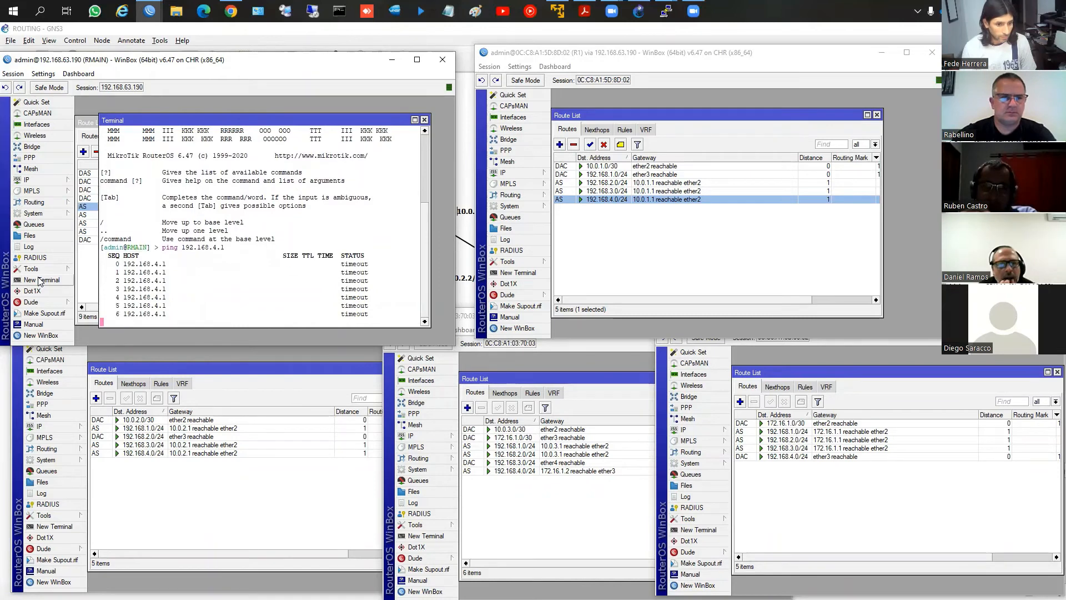
pyautogui.hotkey('ctrl', 'c')
pyautogui.press('Up')
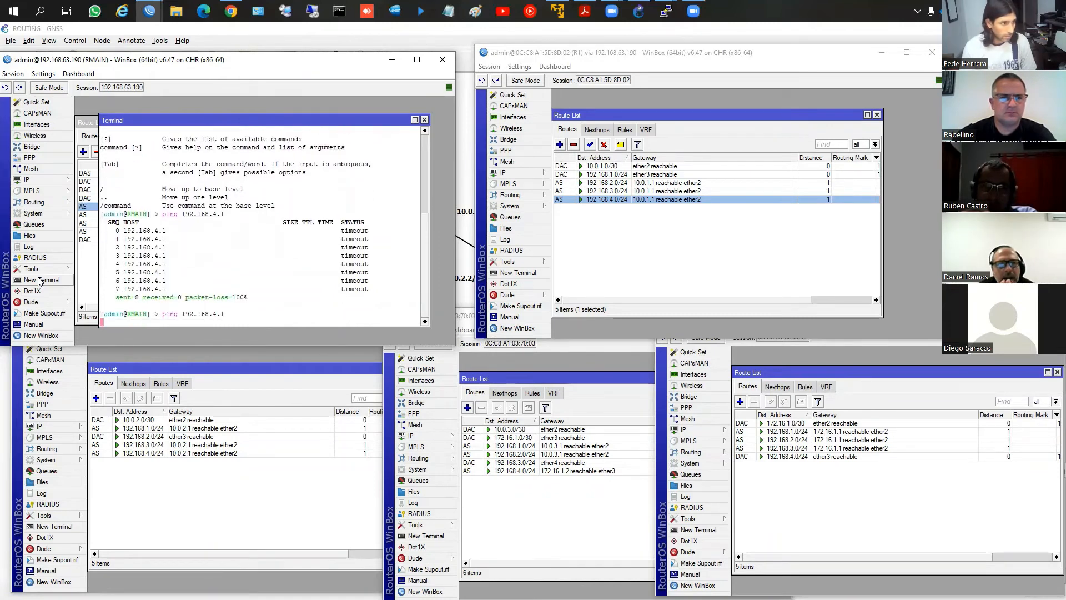
pyautogui.press('Return')
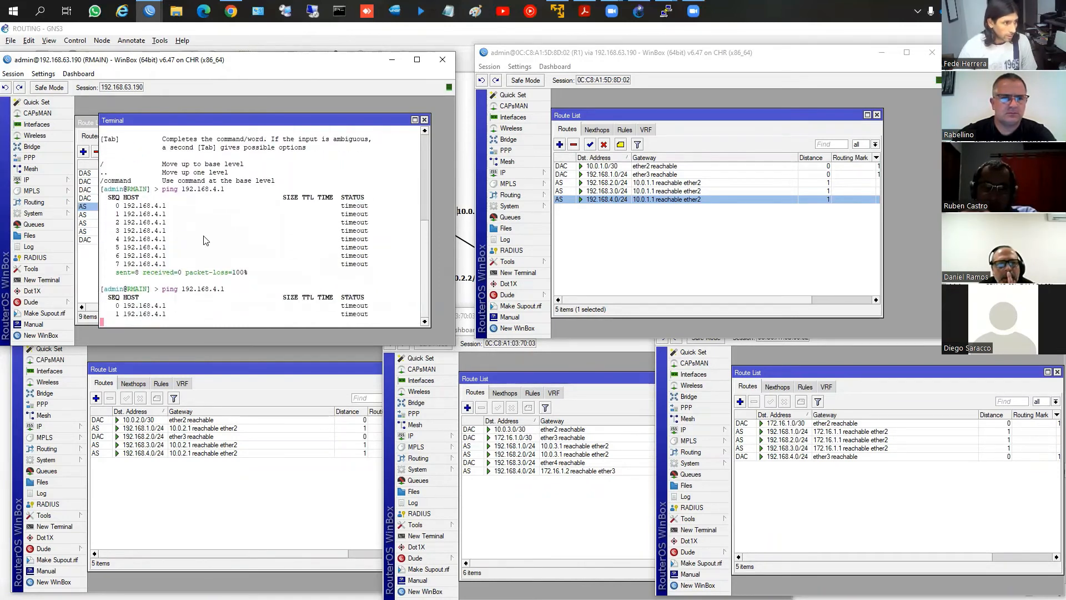
pyautogui.click(424, 119)
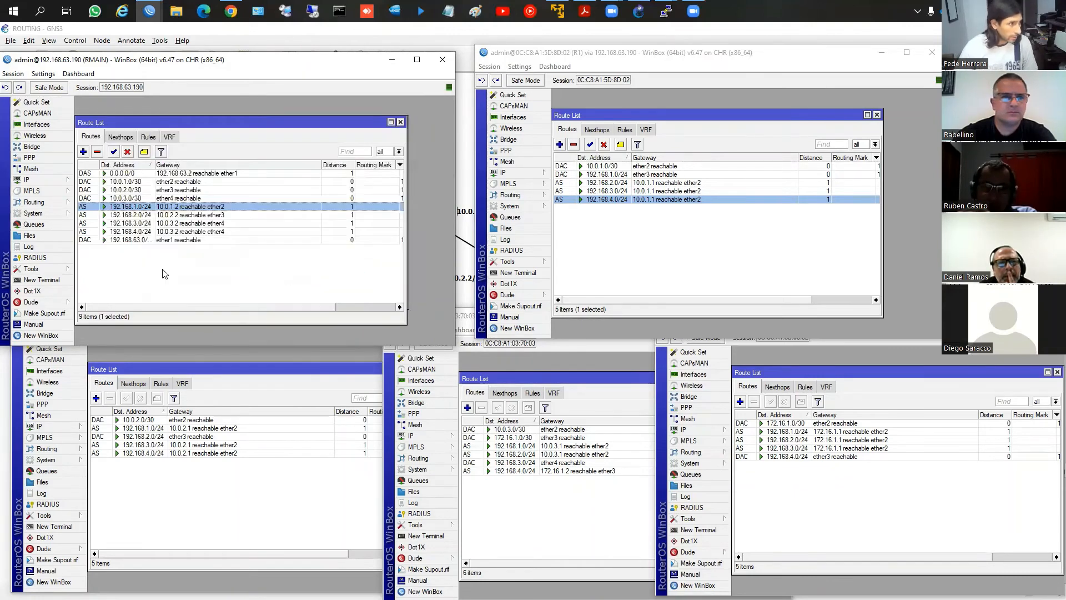
# Check the 192.168.4.0/24 entries in RMAIN's and R4's route lists, and ping 192.168.4.1 again from RMAIN
pyautogui.click(154, 232)
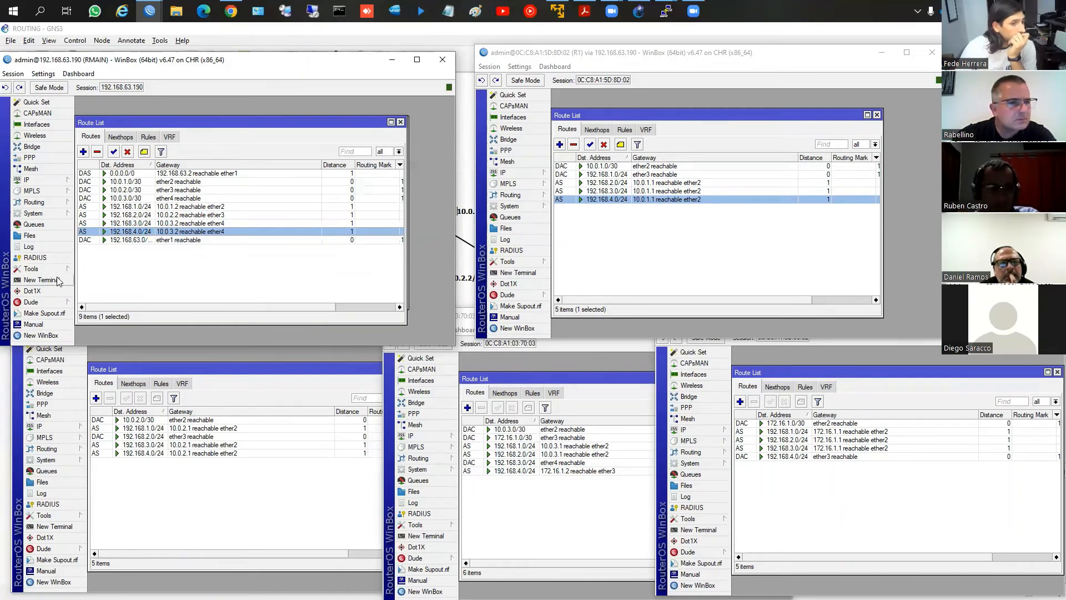
pyautogui.click(789, 464)
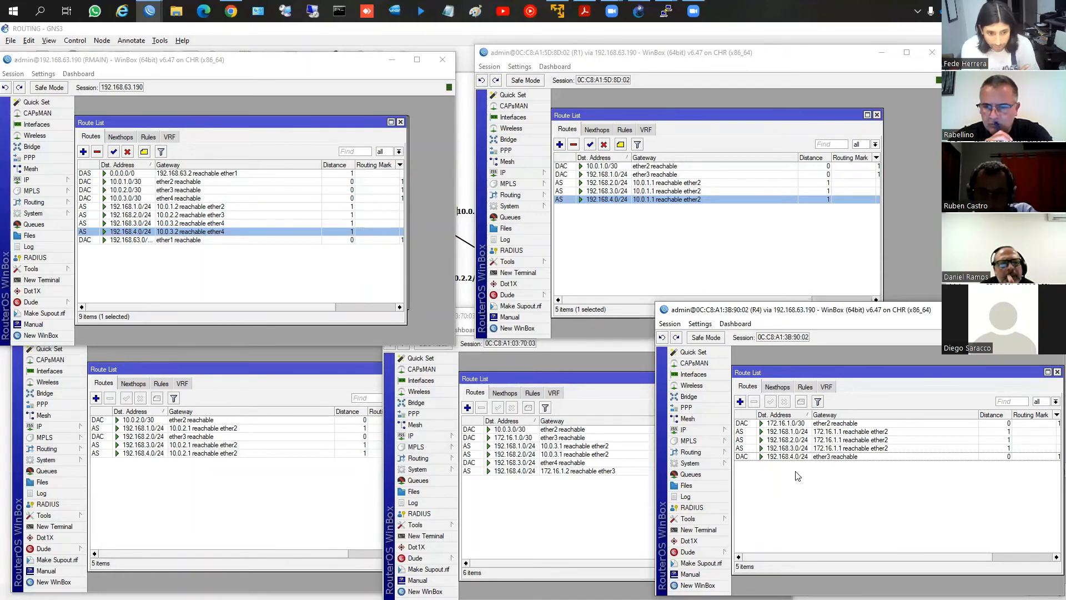
pyautogui.click(44, 280)
pyautogui.write('ping 192.168.4.1')
pyautogui.press('Return')
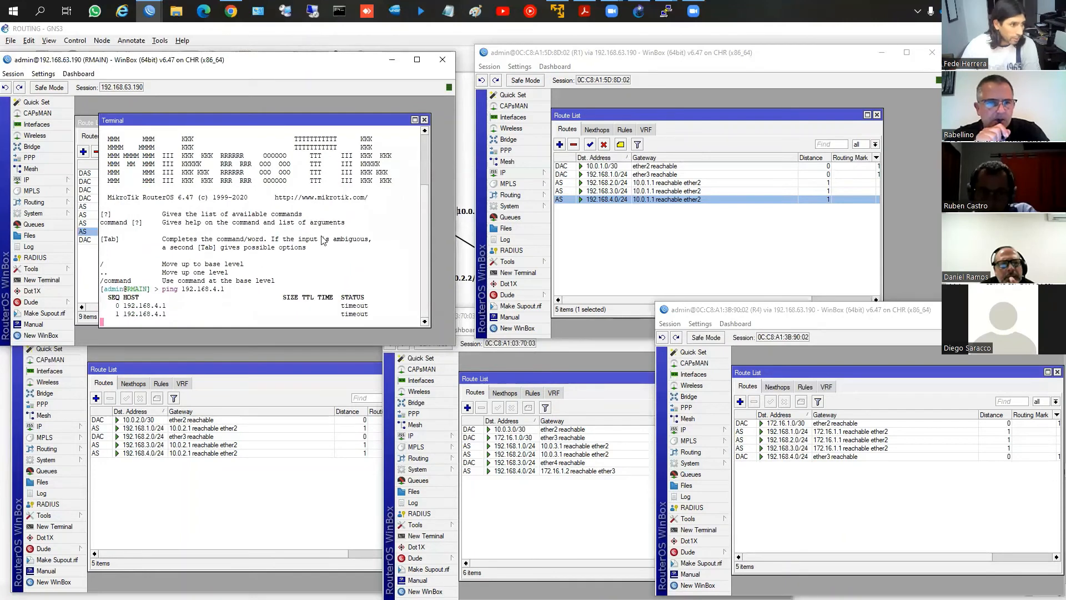
pyautogui.click(424, 119)
pyautogui.click(235, 482)
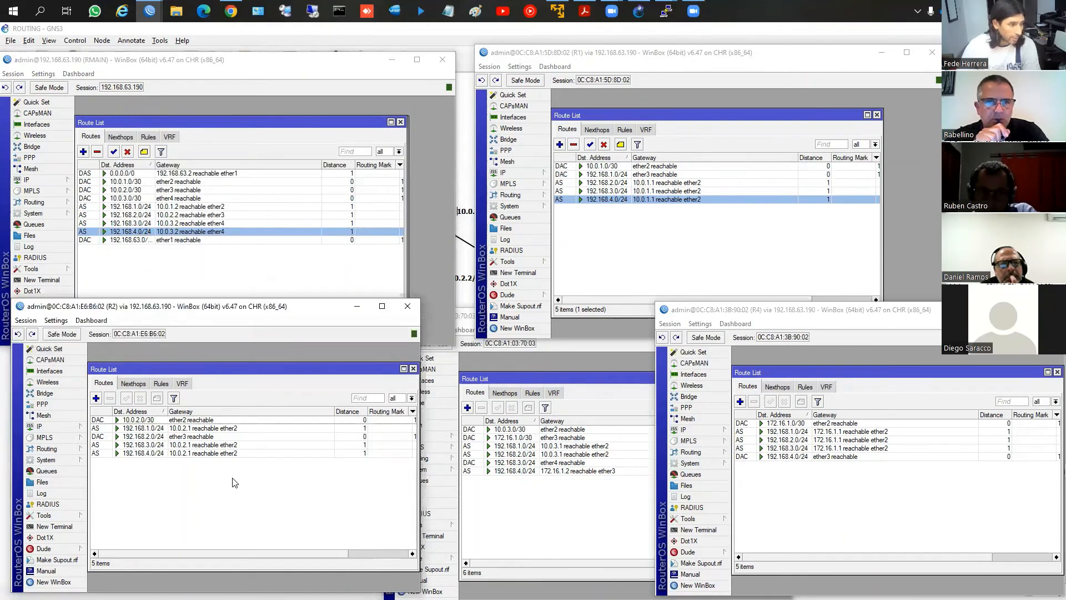
pyautogui.click(57, 527)
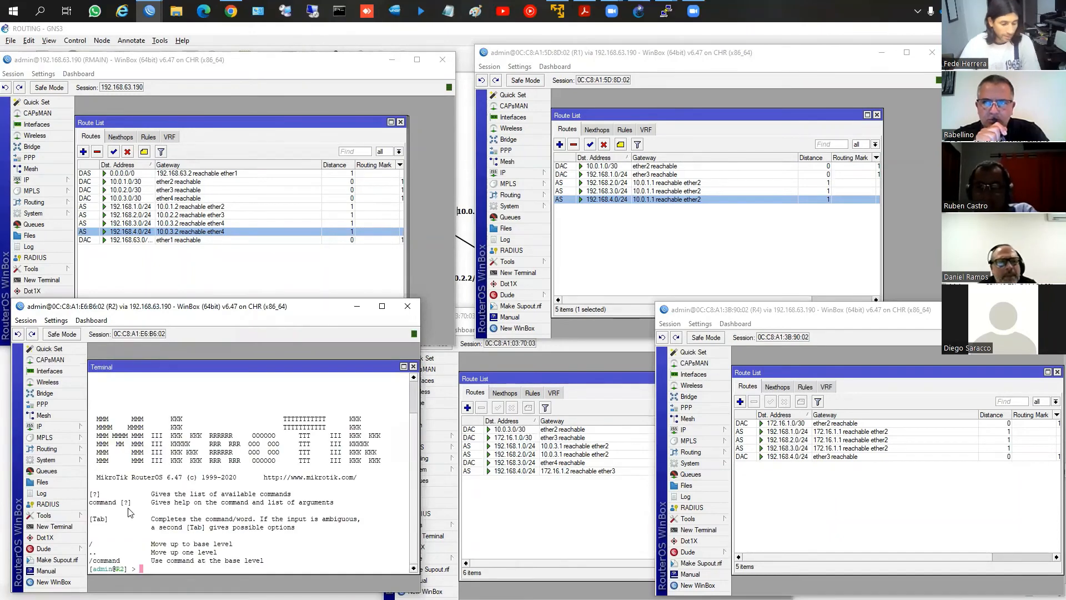
pyautogui.write('PING')
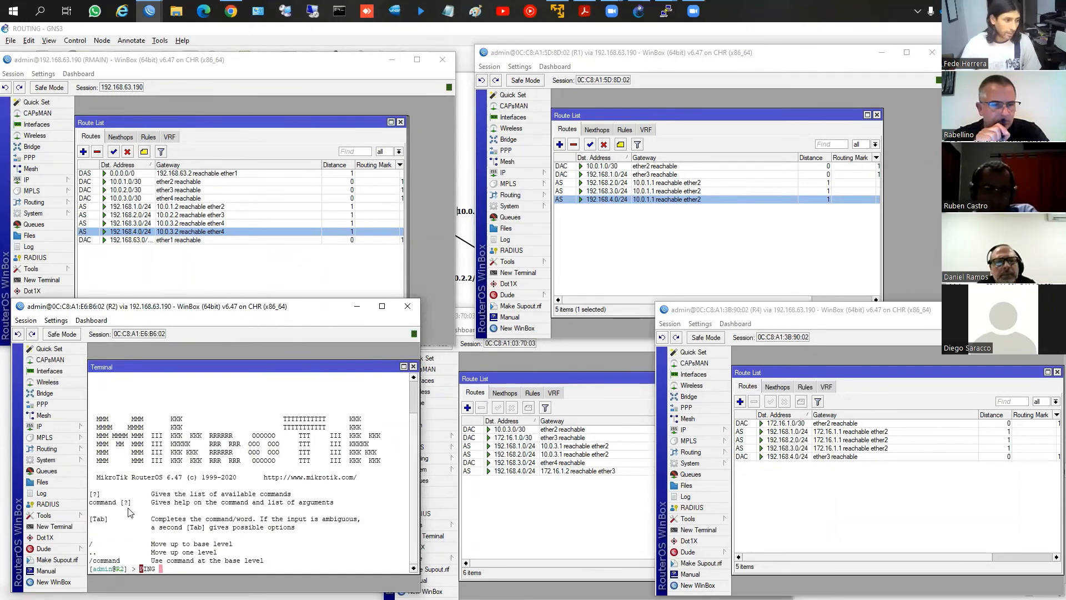
pyautogui.press('BackSpace')
pyautogui.press('BackSpace')
pyautogui.press('BackSpace')
pyautogui.press('BackSpace')
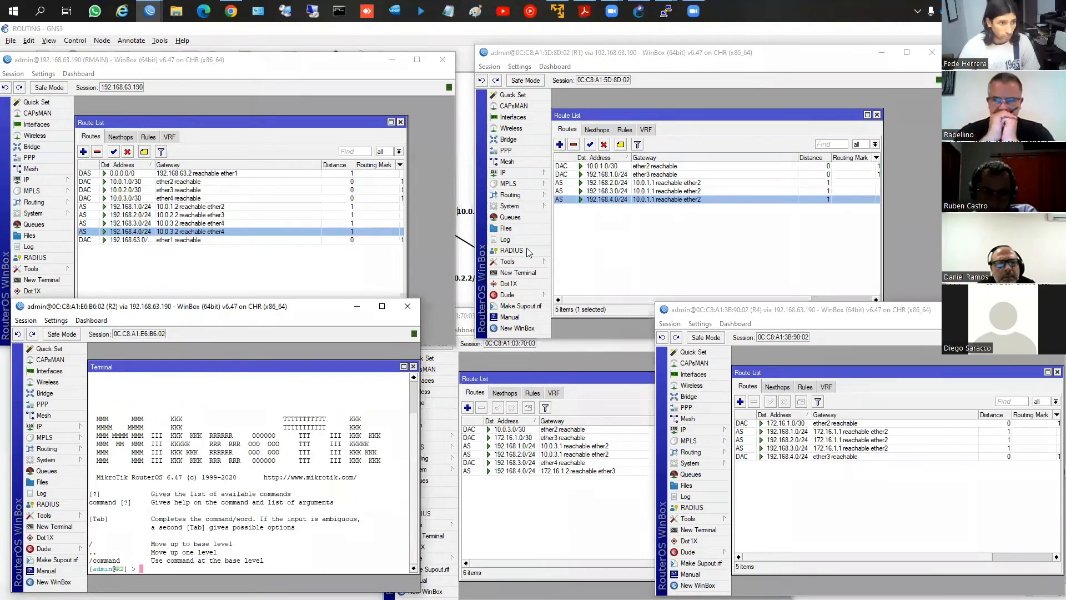
# Ping 192.168.2.1 from a new terminal on R1, and stop the ping
pyautogui.click(510, 275)
pyautogui.write('ping ')
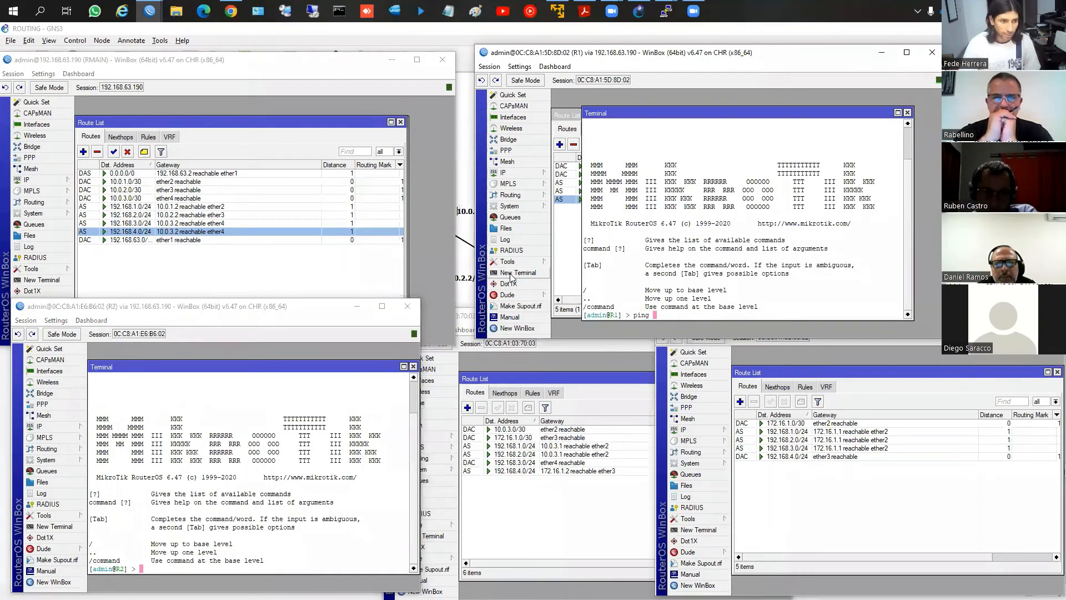
pyautogui.write('192.168.')
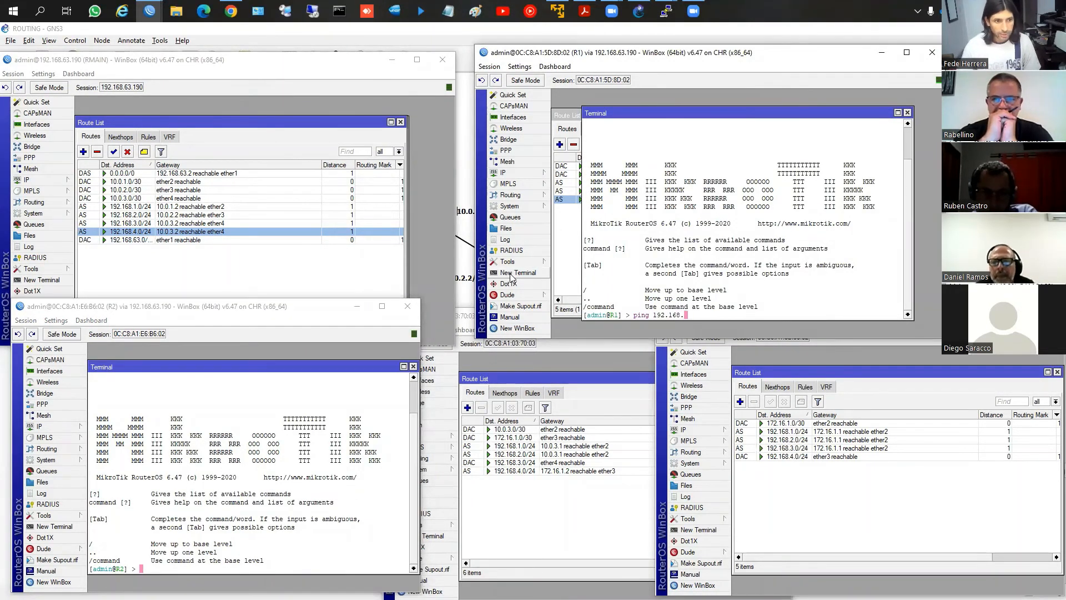
pyautogui.write('2.1')
pyautogui.press('Return')
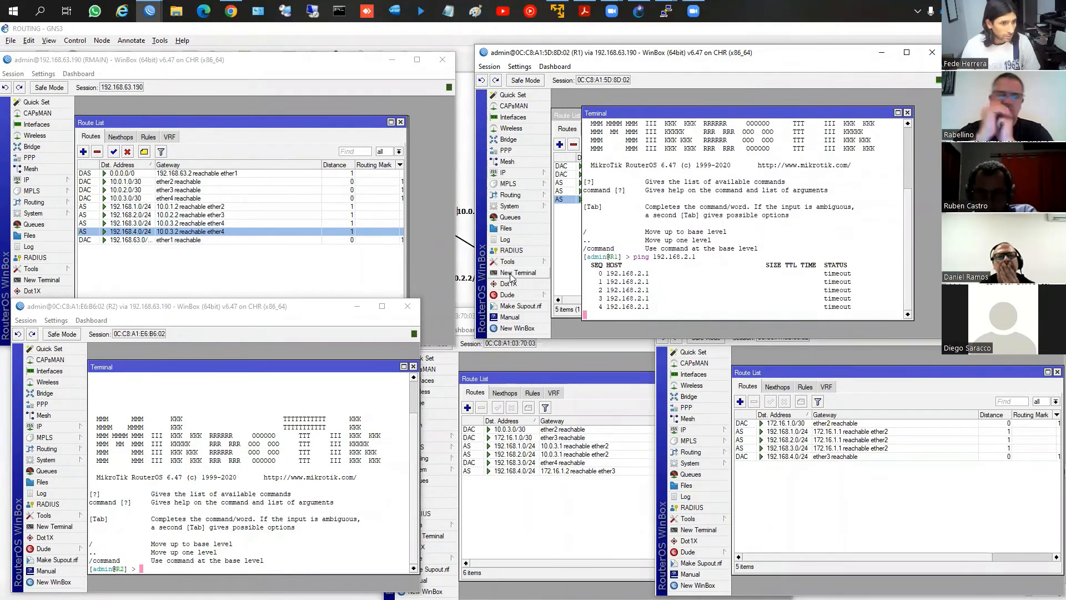
pyautogui.hotkey('ctrl', 'c')
# Ping 192.168.4.1 from the same R1 terminal, and stop the ping
pyautogui.press('Up')
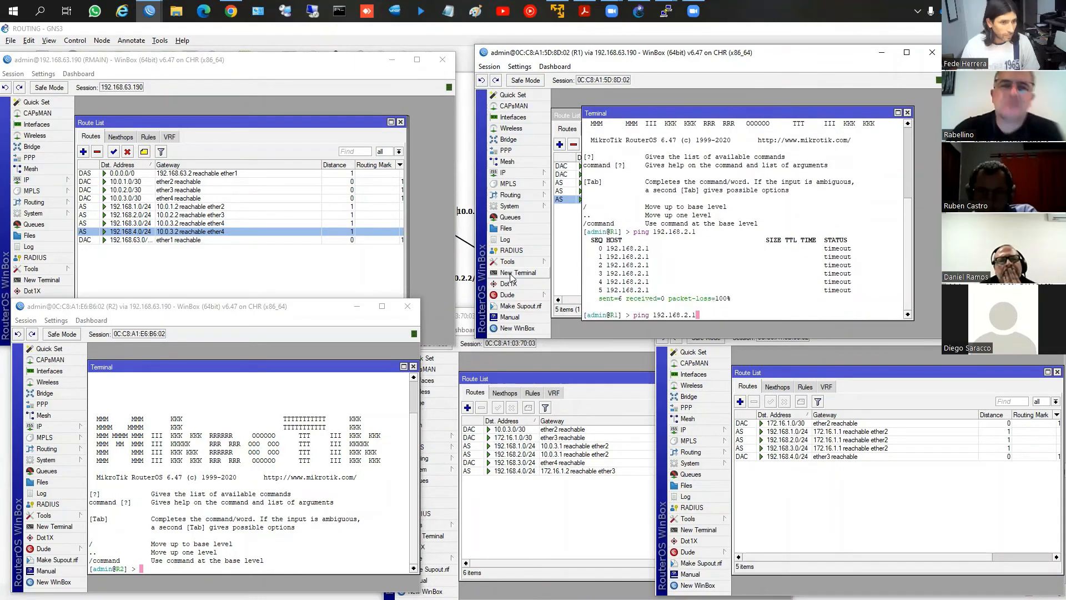
pyautogui.press('BackSpace')
pyautogui.press('BackSpace')
pyautogui.press('BackSpace')
pyautogui.write('4.1')
pyautogui.press('Return')
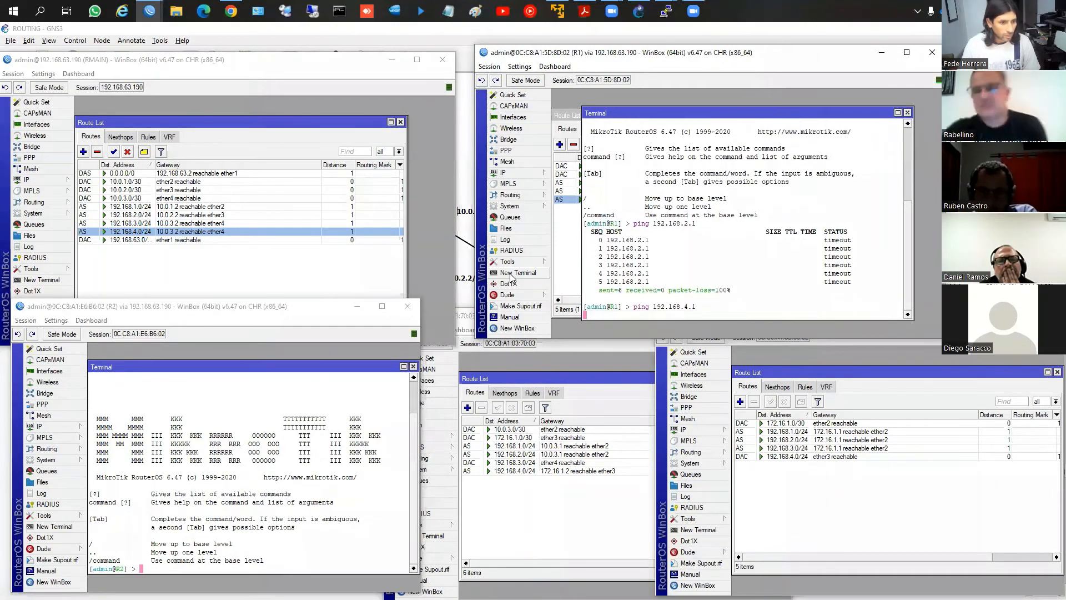
pyautogui.hotkey('ctrl', 'c')
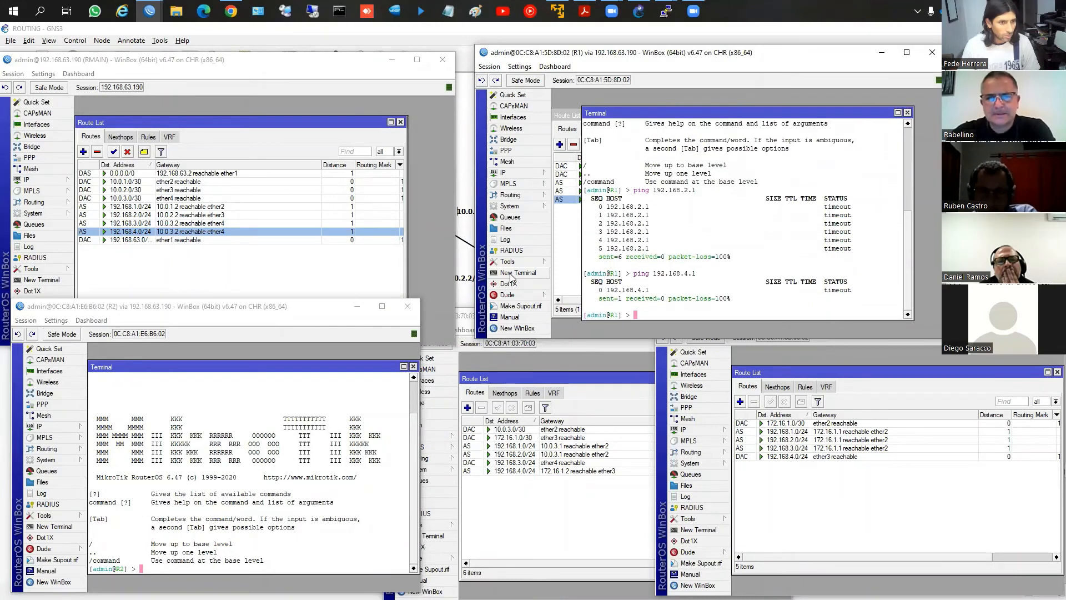
# Check the 192.168.2.0/24 route in R1's route list, and compare it and RMAIN's routes with the GNS3 topology
pyautogui.click(575, 231)
pyautogui.click(607, 183)
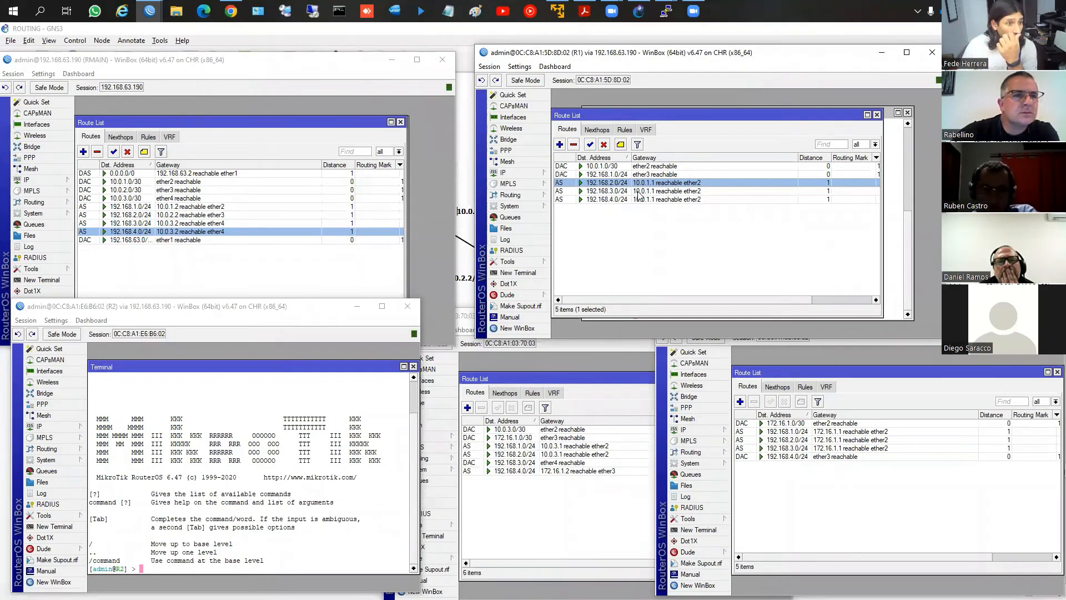
pyautogui.click(461, 270)
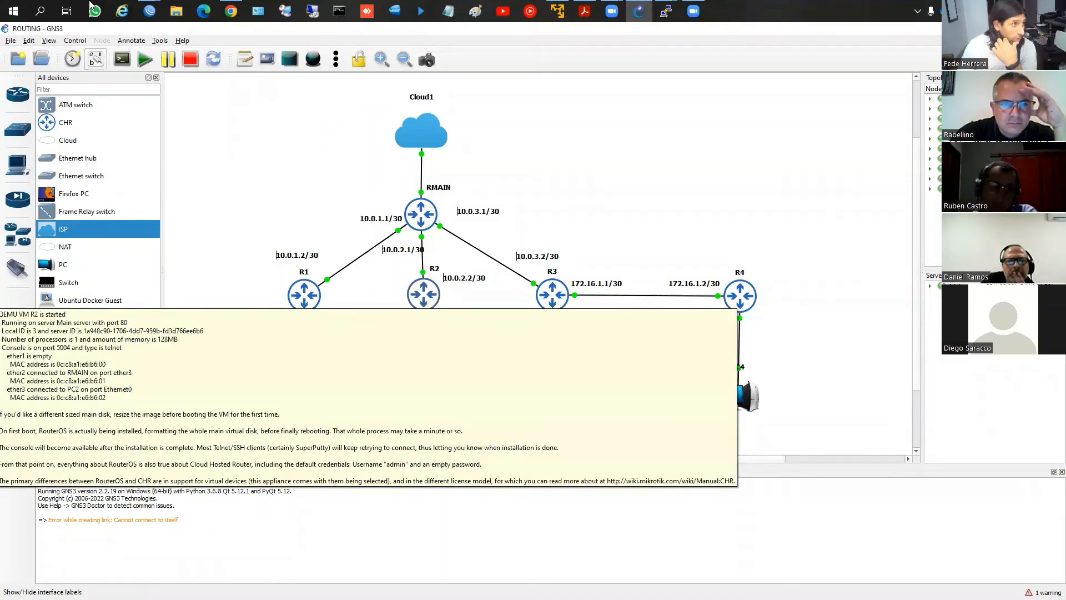
pyautogui.click(150, 16)
pyautogui.click(72, 65)
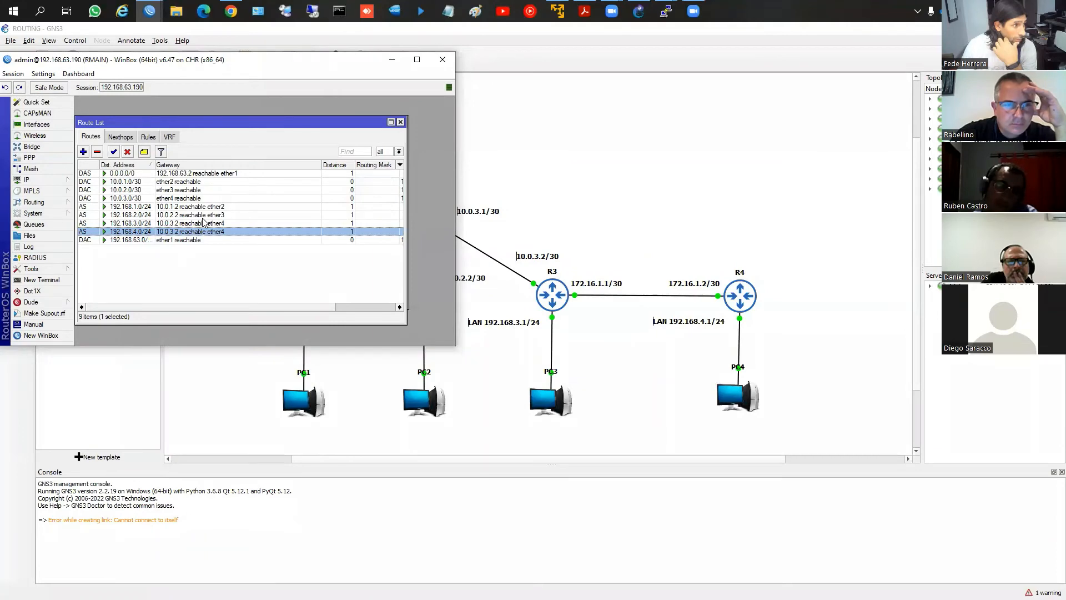
pyautogui.click(500, 378)
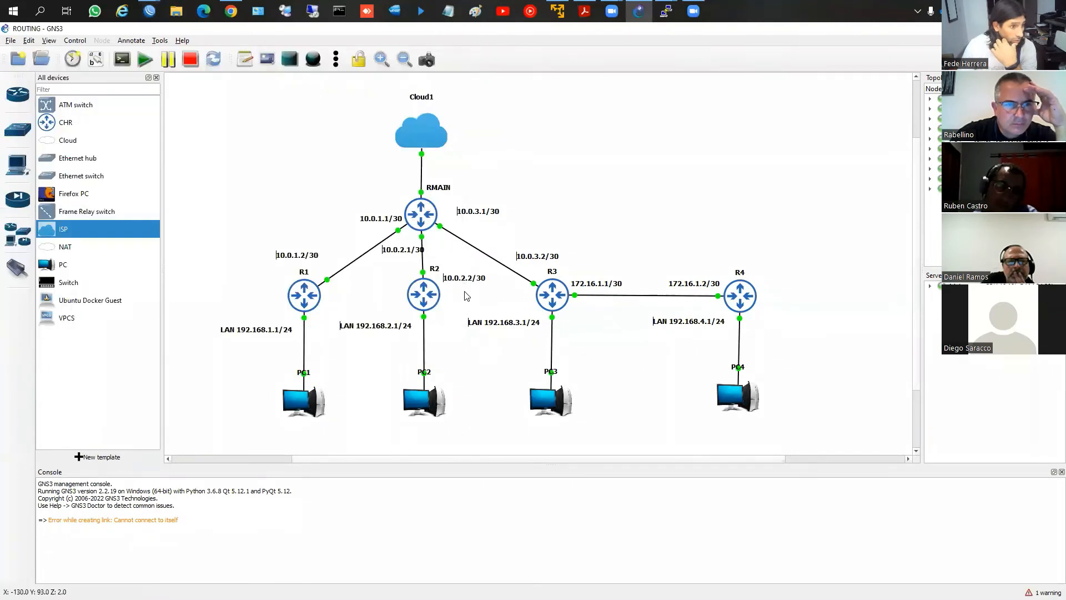
# Bring the R4, RMAIN, R1, R2 and R3 WinBox windows back over the topology, with R1's window active
pyautogui.click(150, 11)
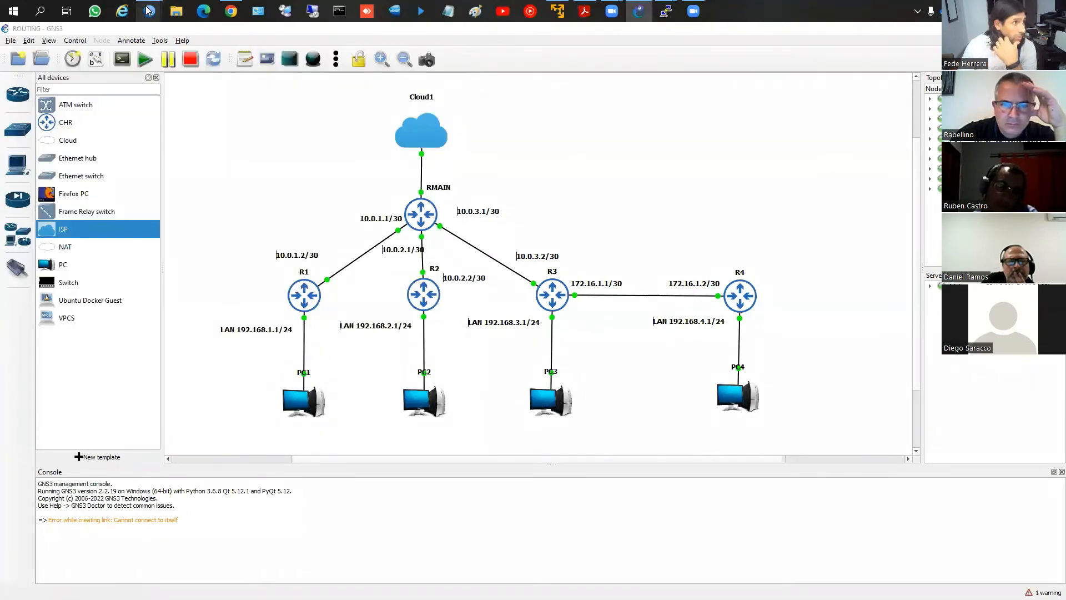
pyautogui.click(444, 100)
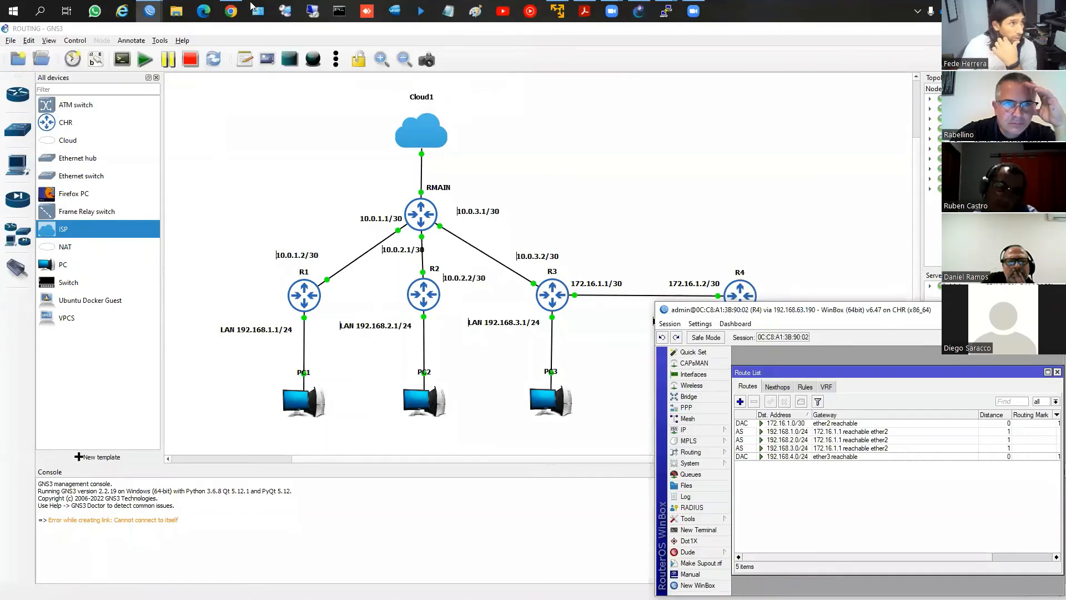
pyautogui.click(151, 11)
pyautogui.click(81, 59)
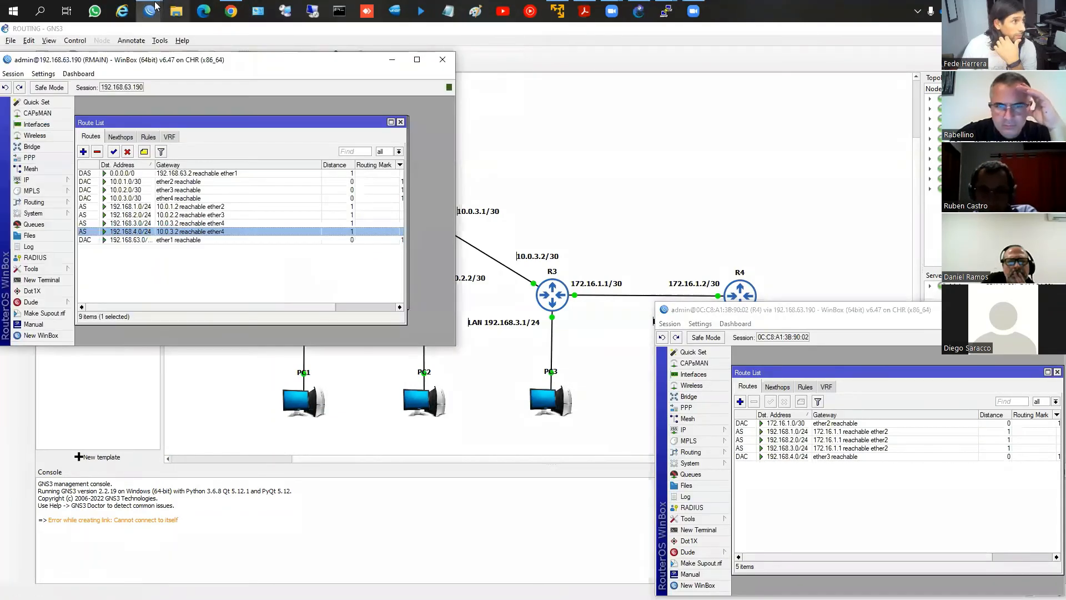
pyautogui.click(160, 14)
pyautogui.click(183, 61)
pyautogui.click(159, 15)
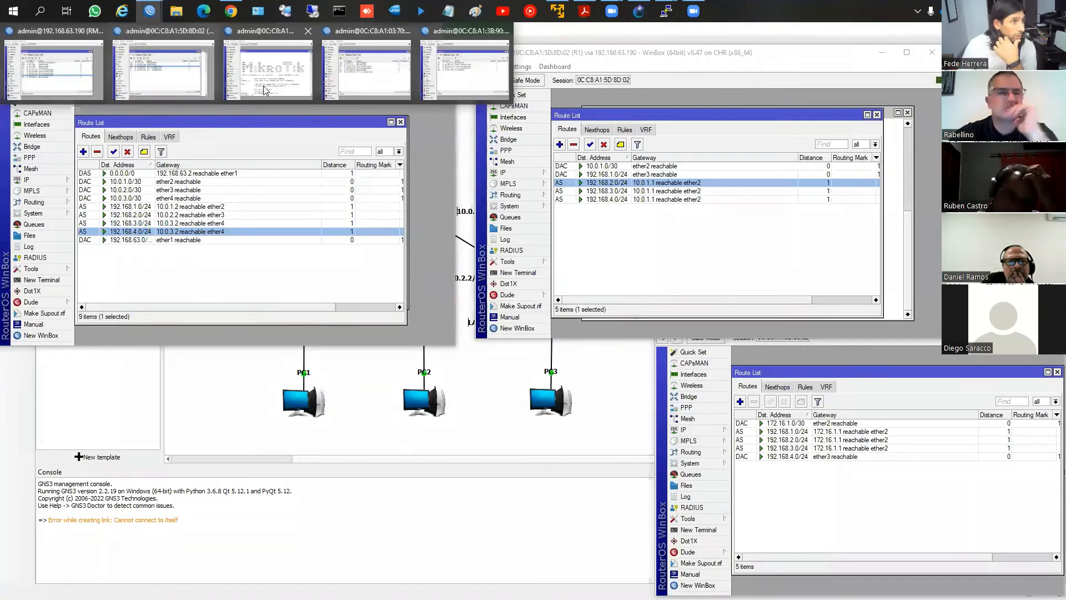
pyautogui.click(264, 89)
pyautogui.click(159, 14)
pyautogui.click(355, 84)
pyautogui.click(323, 276)
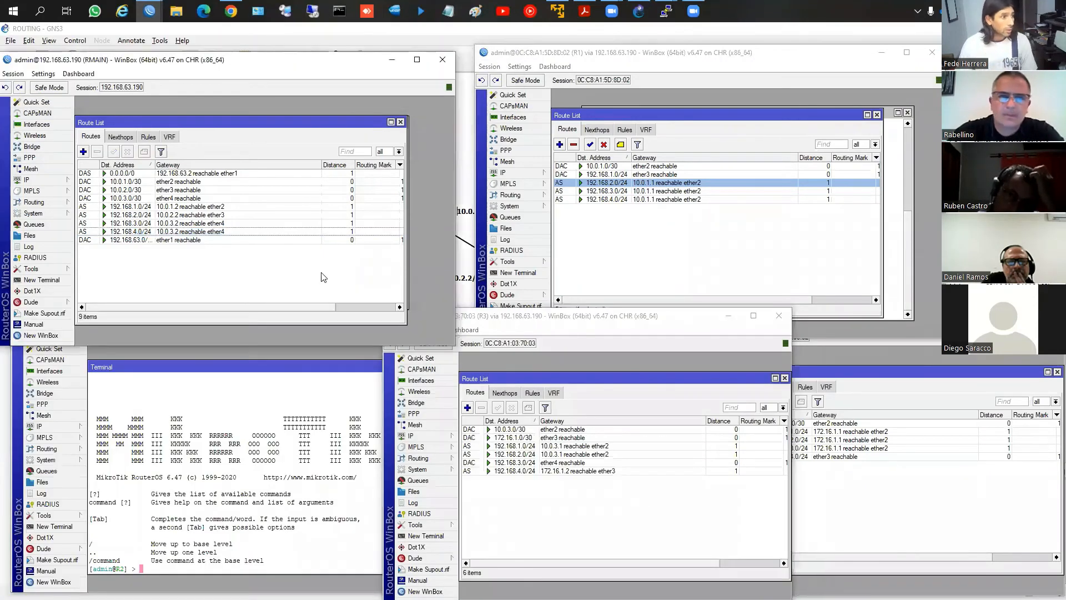
pyautogui.click(643, 270)
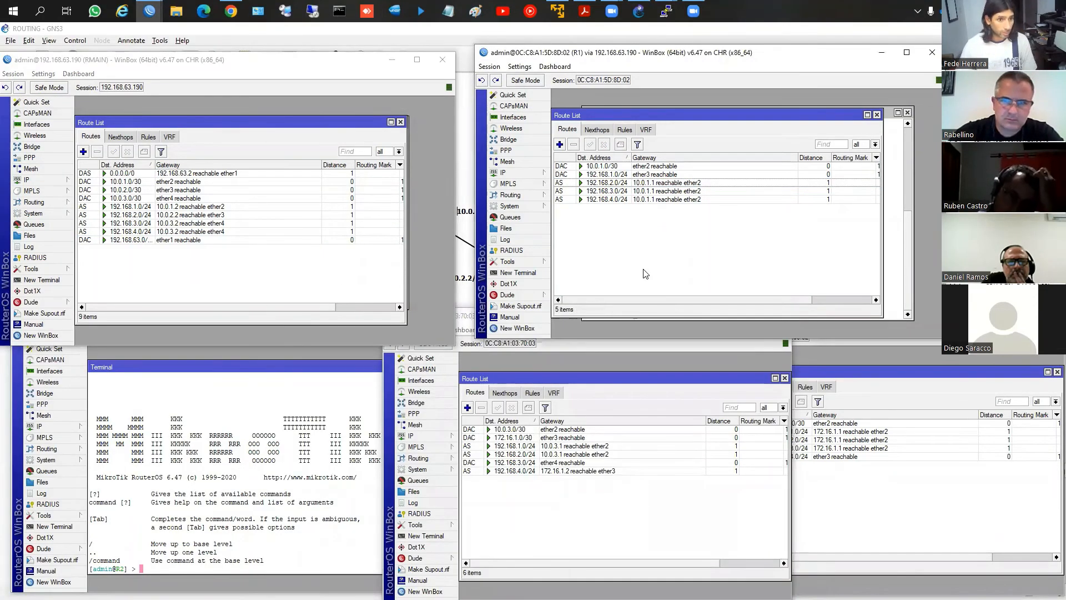
pyautogui.click(530, 273)
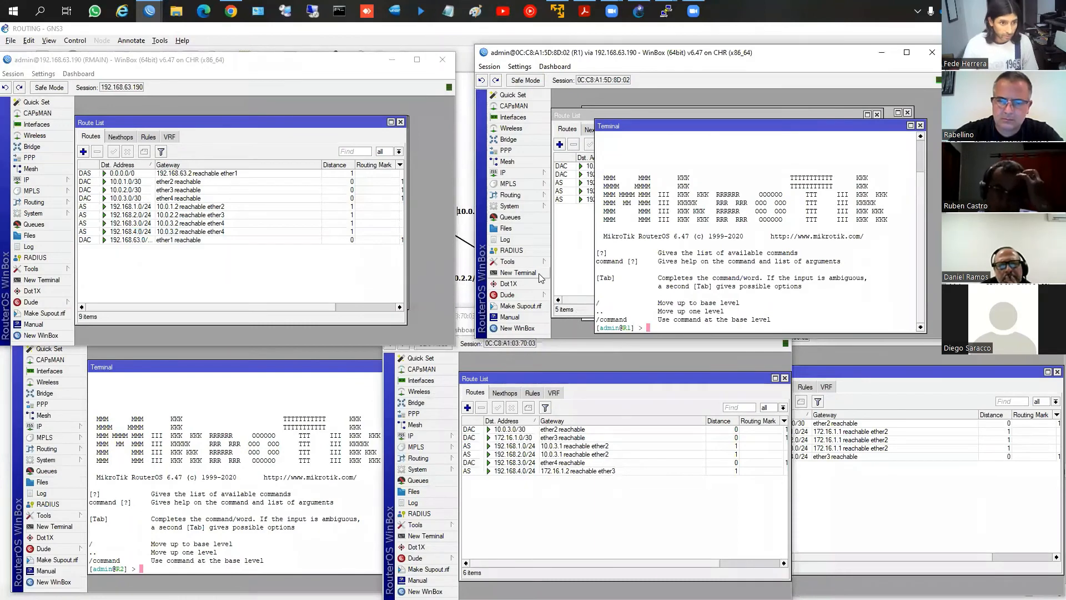
pyautogui.write('ping 1')
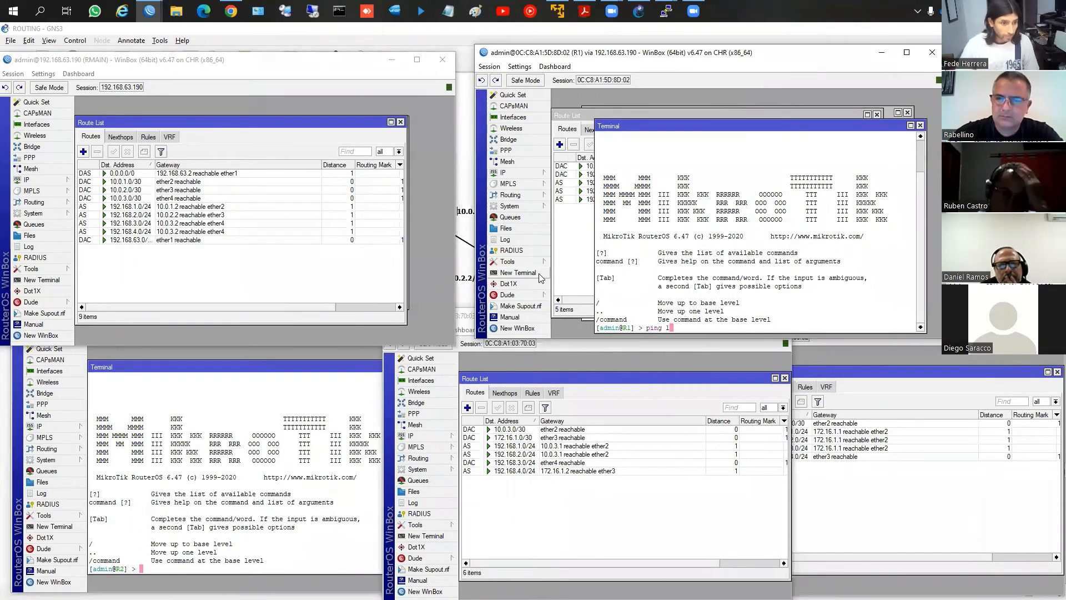
pyautogui.press('BackSpace')
pyautogui.press('BackSpace')
pyautogui.press('BackSpace')
pyautogui.press('BackSpace')
pyautogui.press('BackSpace')
pyautogui.click(920, 126)
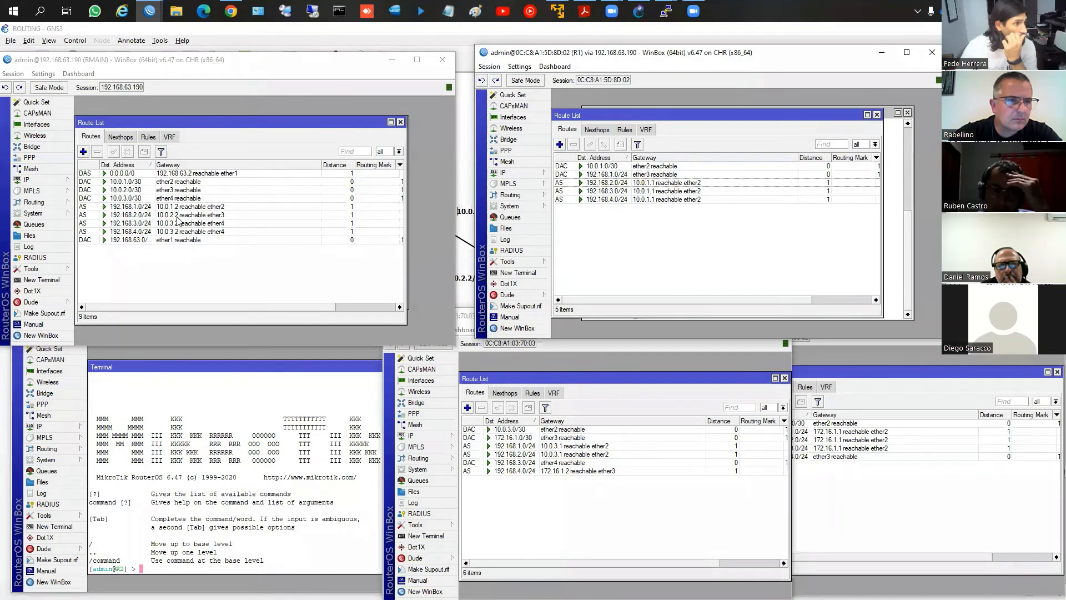
# Ping 192.168.2.2 from a new terminal on RMAIN, and stop the ping
pyautogui.click(67, 281)
pyautogui.write('pi')
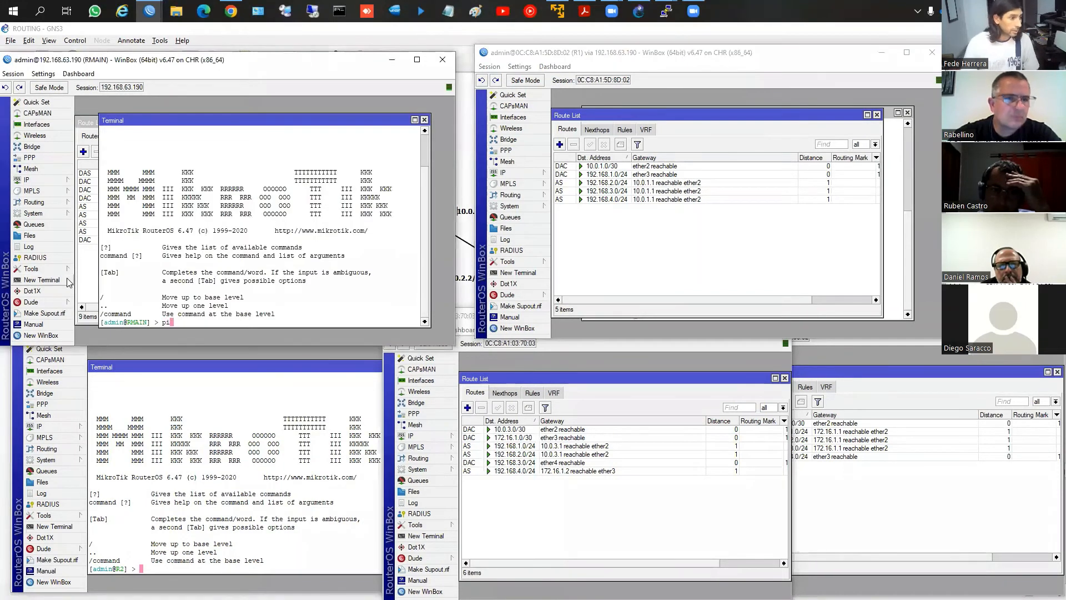
pyautogui.write('ng 192.168.2.')
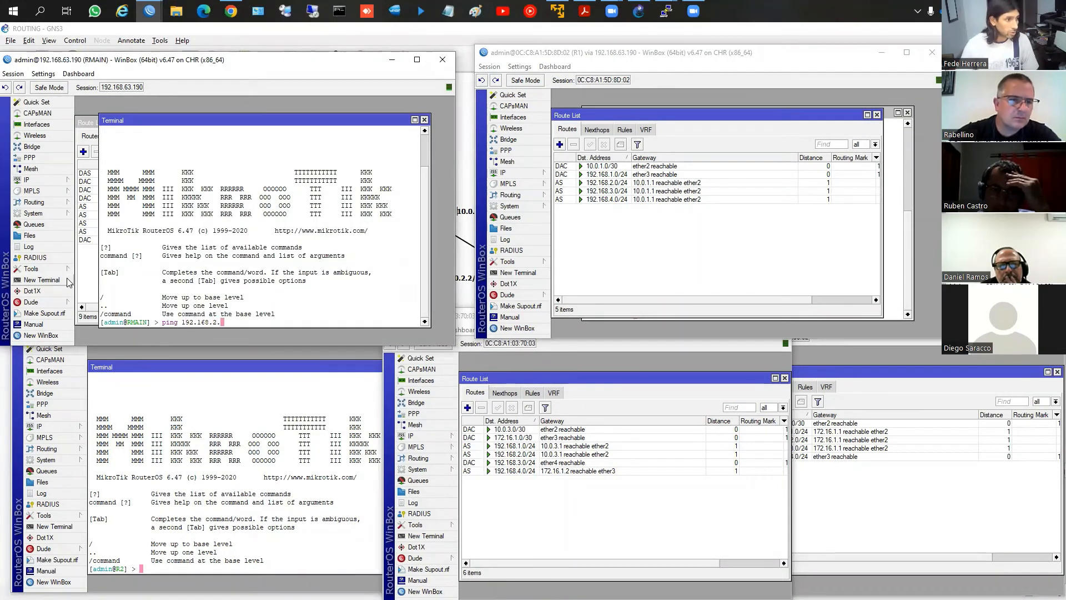
pyautogui.write('2')
pyautogui.press('Return')
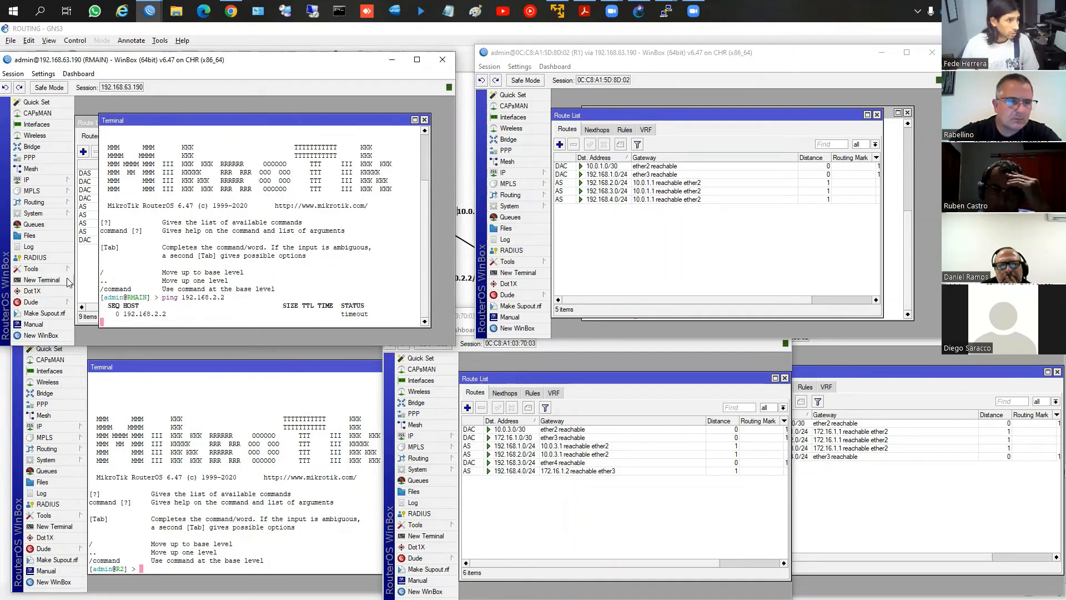
pyautogui.hotkey('ctrl', 'c')
# Ping 192.168.2.1 from the RMAIN terminal, and close the terminal
pyautogui.press('Up')
pyautogui.press('BackSpace')
pyautogui.write('192.168.2.')
pyautogui.press('Return')
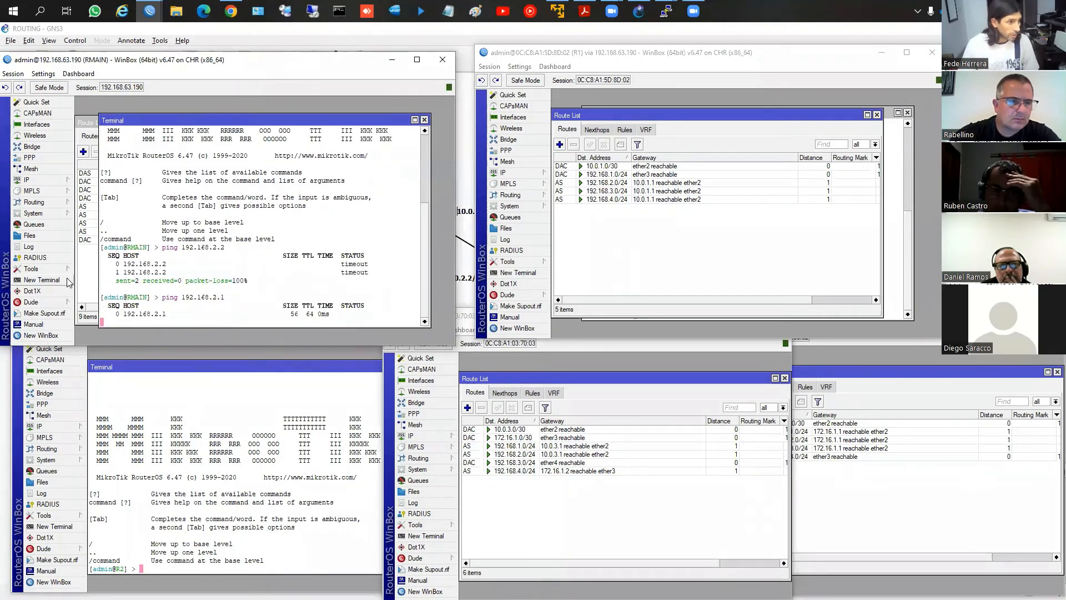
pyautogui.click(424, 120)
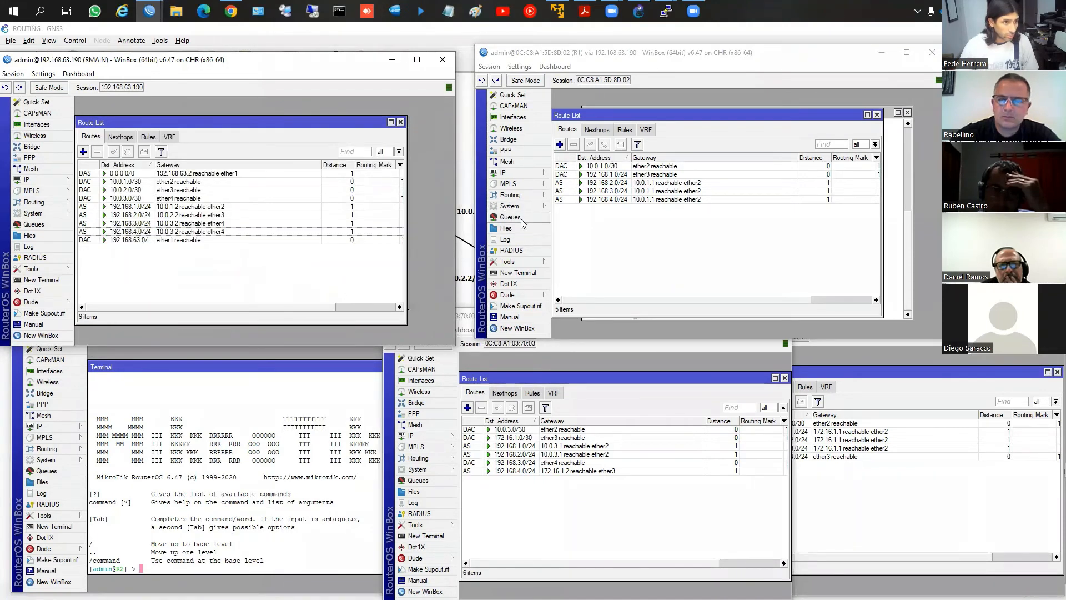
# Open another new terminal on R1 and repeat the ping to 192.168.2.1, stopping it after a couple of attempts
pyautogui.click(522, 273)
pyautogui.write('p')
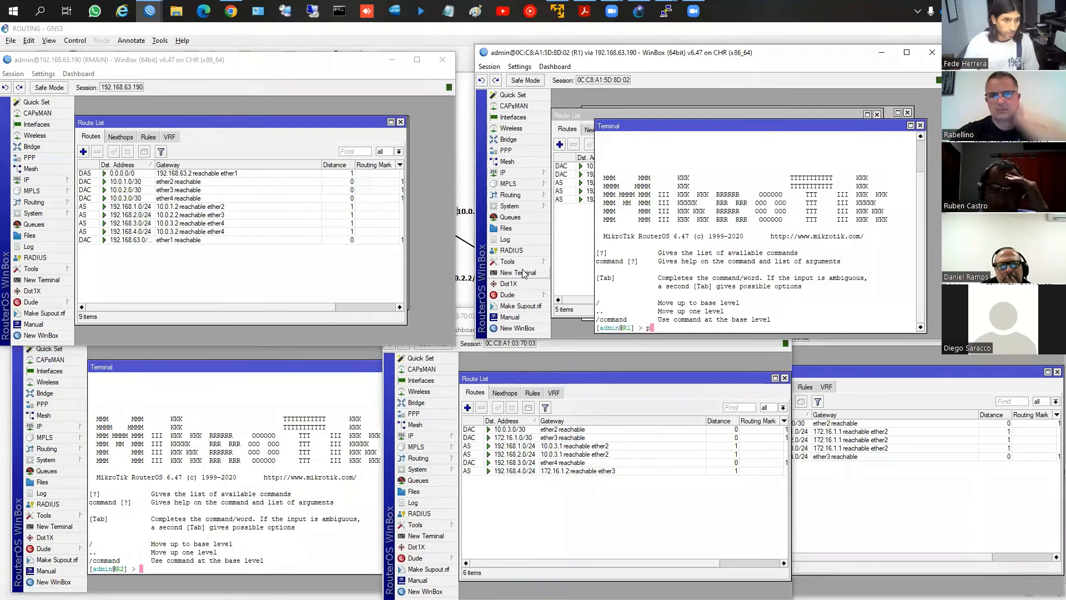
pyautogui.write('ing 192')
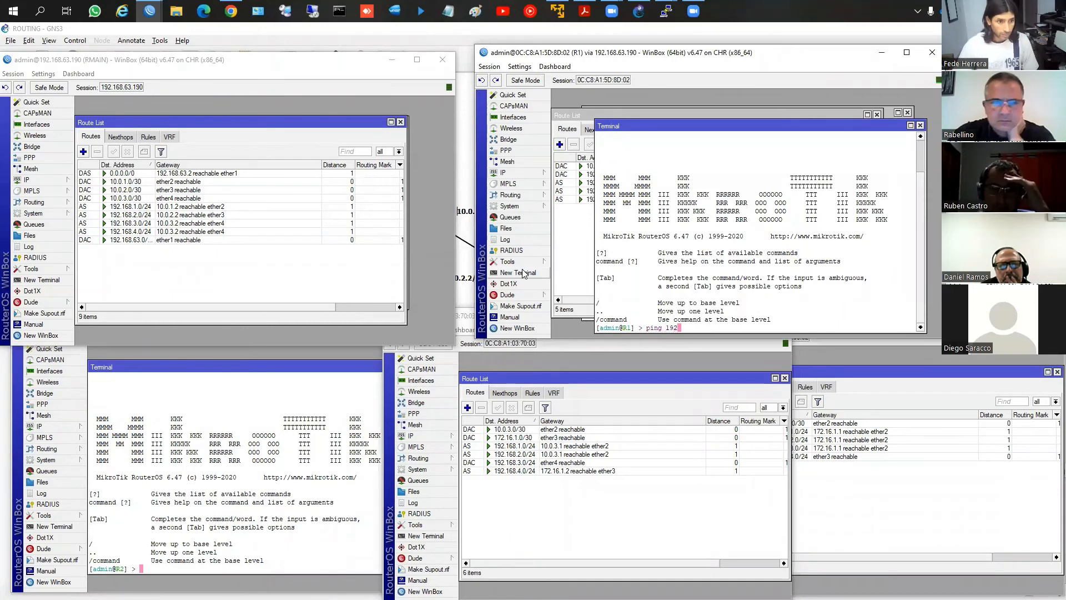
pyautogui.press('Return')
pyautogui.press('Up')
pyautogui.write('2.168.4.1')
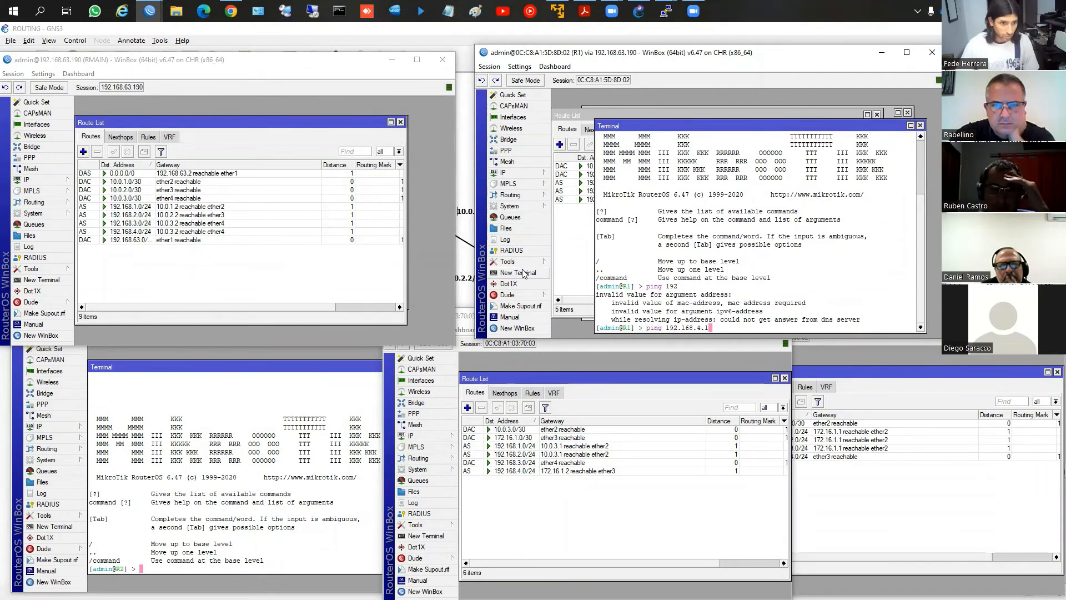
pyautogui.press('Return')
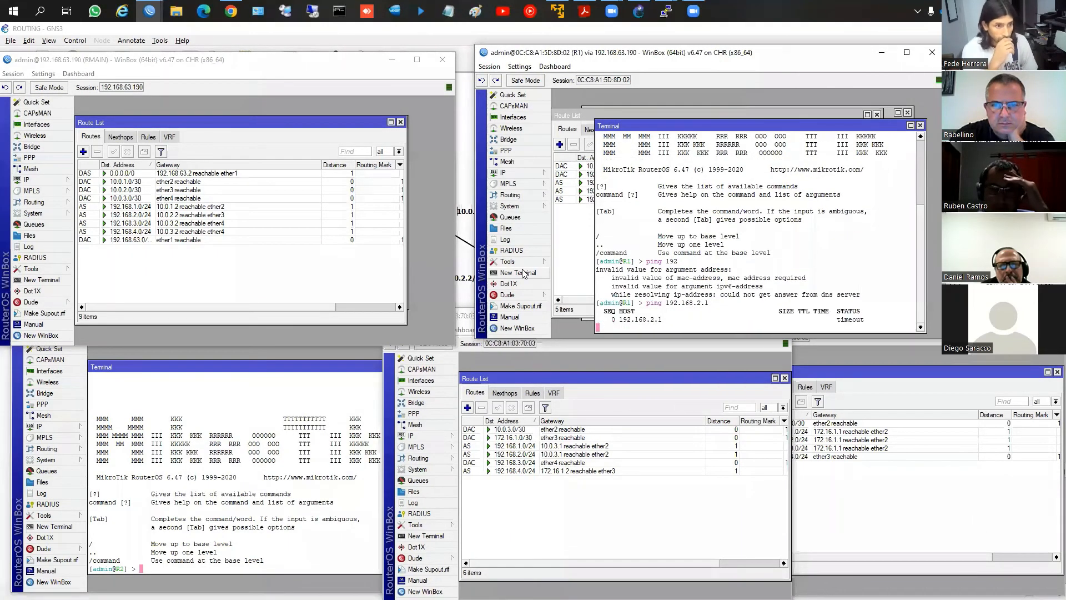
pyautogui.hotkey('ctrl', 'c')
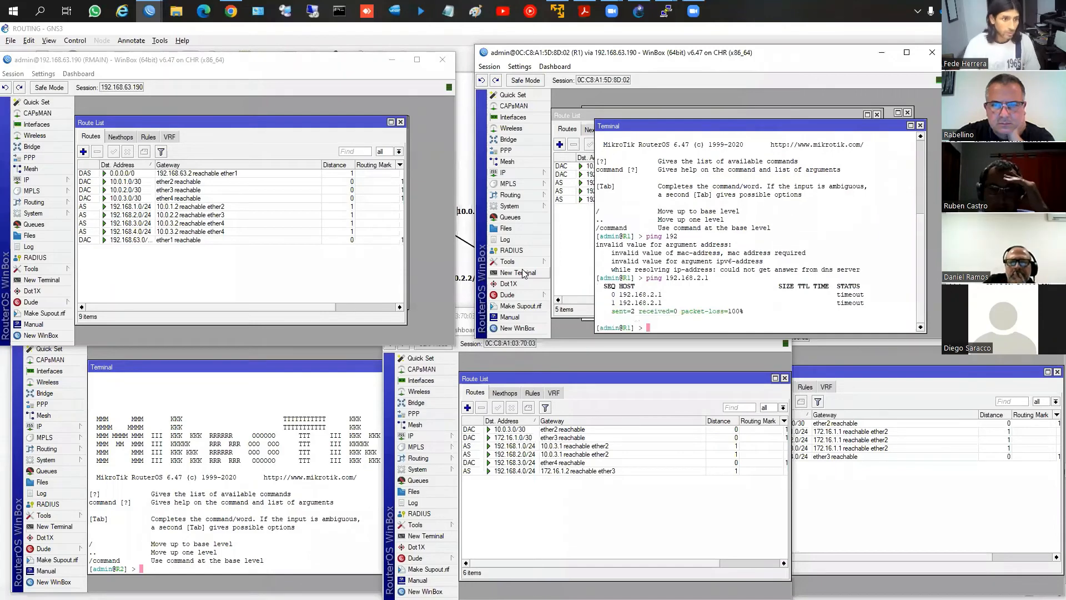
pyautogui.write('interface r')
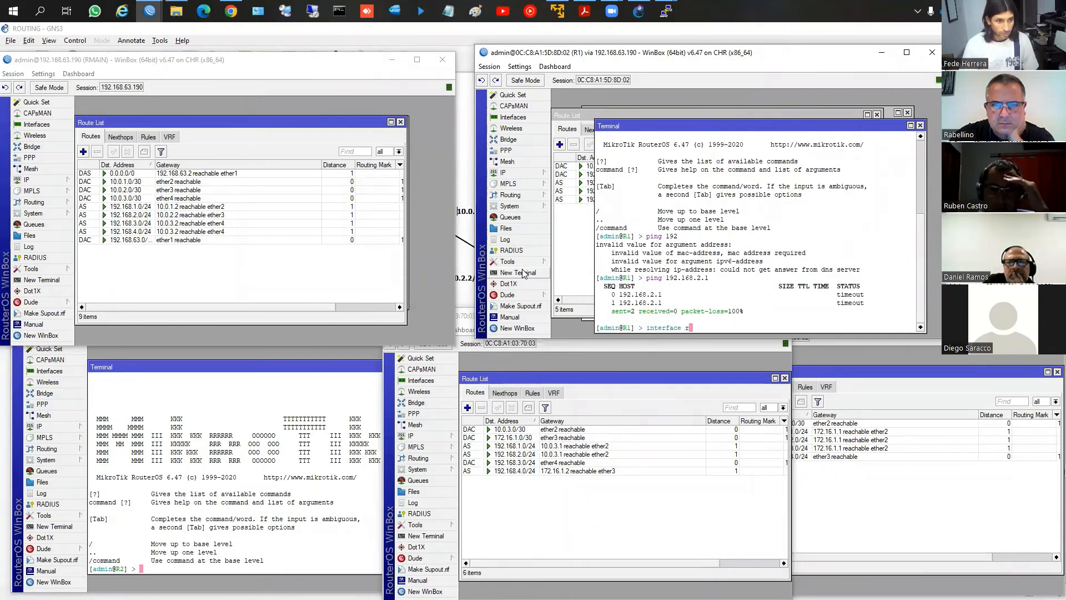
pyautogui.press('BackSpace')
pyautogui.press('BackSpace')
pyautogui.press('BackSpace')
pyautogui.press('BackSpace')
pyautogui.press('BackSpace')
pyautogui.press('BackSpace')
pyautogui.press('BackSpace')
pyautogui.press('BackSpace')
pyautogui.press('BackSpace')
pyautogui.press('BackSpace')
# Run a tool traceroute to 192.168.2.1 from the R1 terminal, and quit the trace
pyautogui.write('tool ')
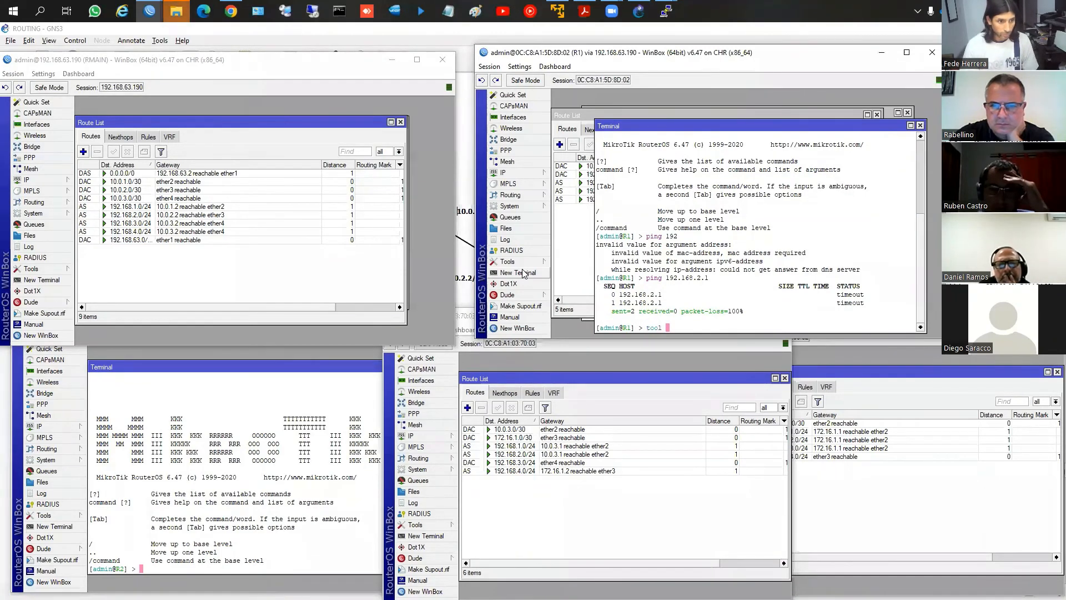
pyautogui.write('trace')
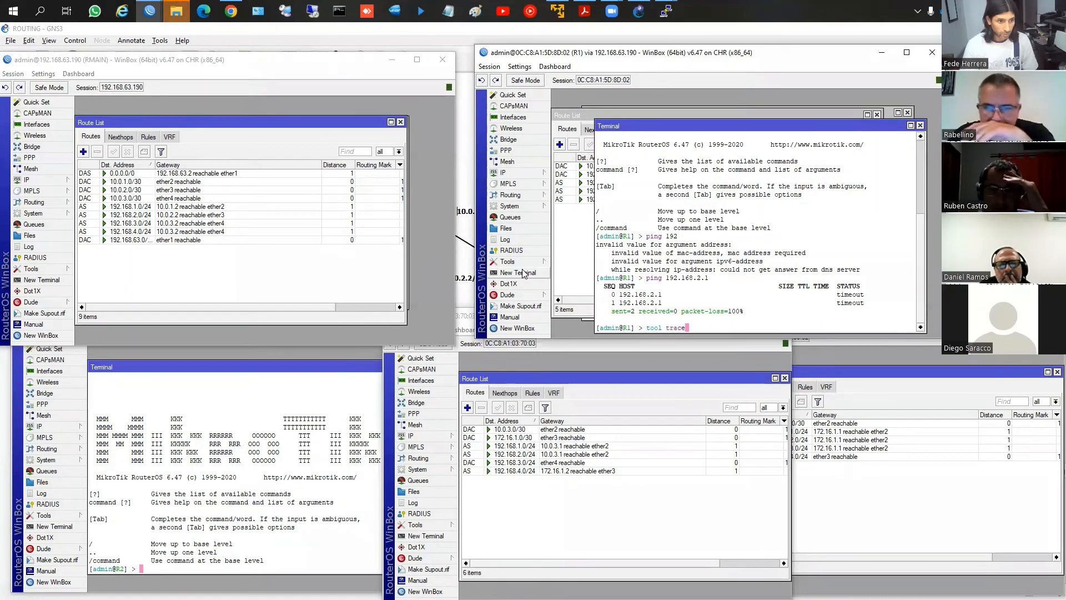
pyautogui.write('r')
pyautogui.press('Tab')
pyautogui.write('19')
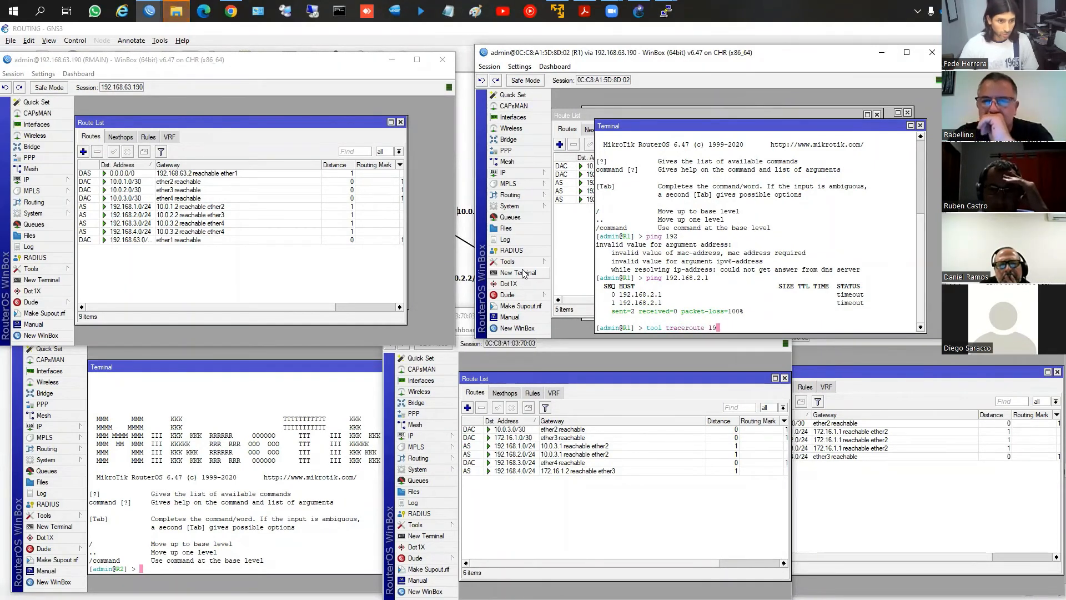
pyautogui.write('2.168.2.1')
pyautogui.press('Return')
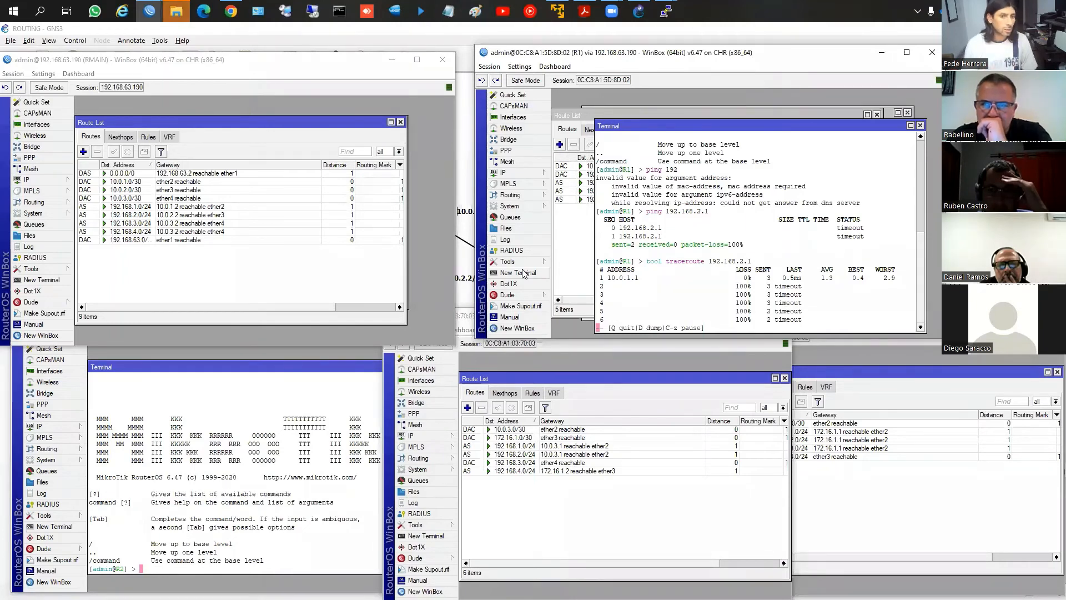
pyautogui.press('q')
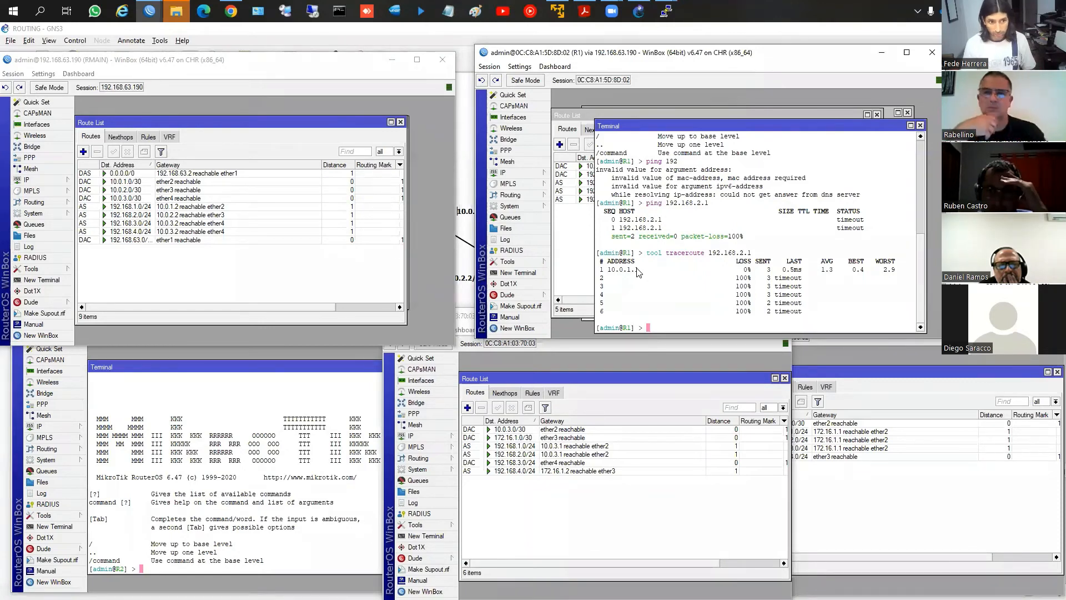
# Rerun the tool traceroute to 192.168.2.1 in the R1 terminal, and quit the trace
pyautogui.press('Up')
pyautogui.press('Return')
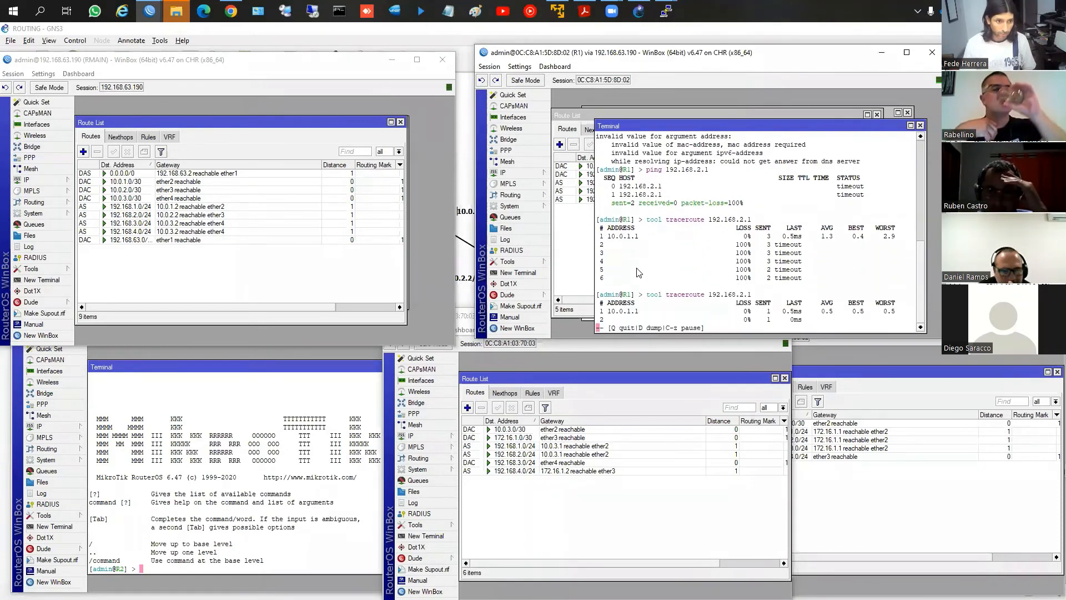
pyautogui.press('q')
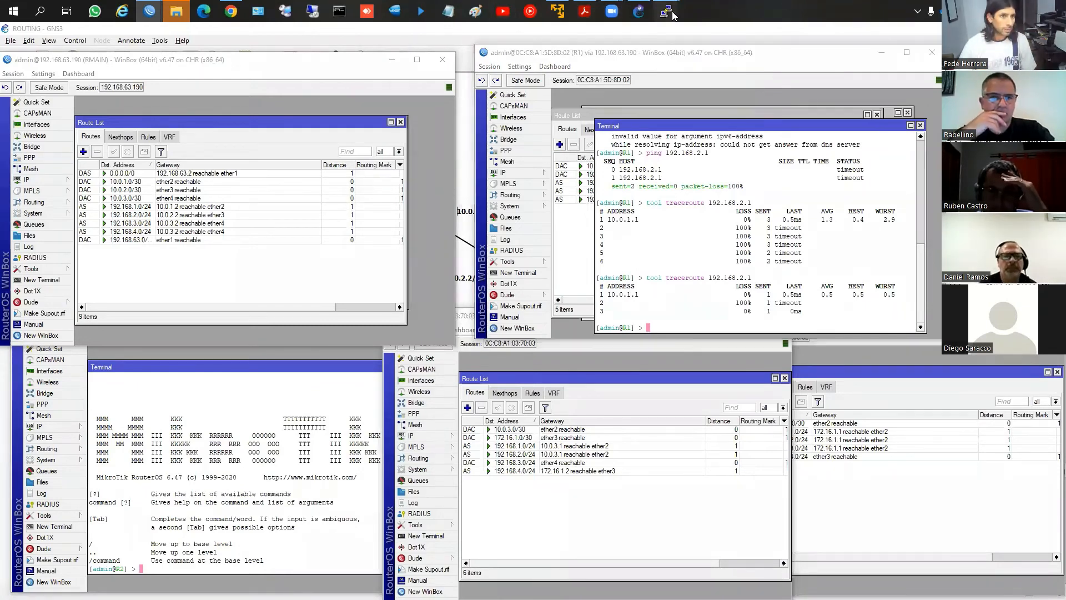
# Switch to the PC2 PuTTY console and ping 192.168.1.1, stopping after the first reply
pyautogui.moveTo(666, 11)
pyautogui.click(623, 85)
pyautogui.write('ping 192.')
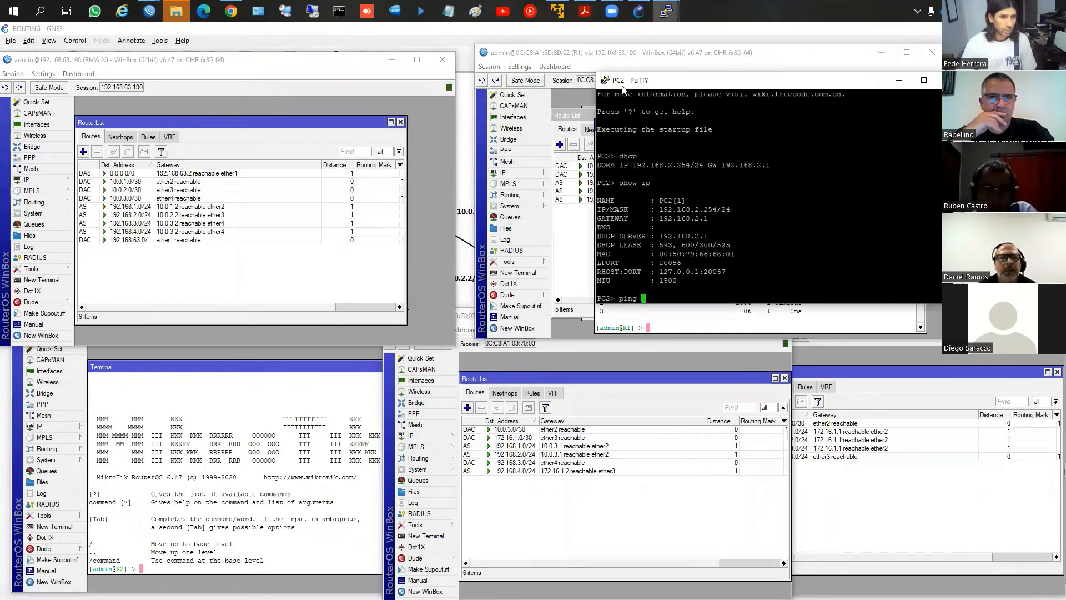
pyautogui.press('Return')
pyautogui.press('Up')
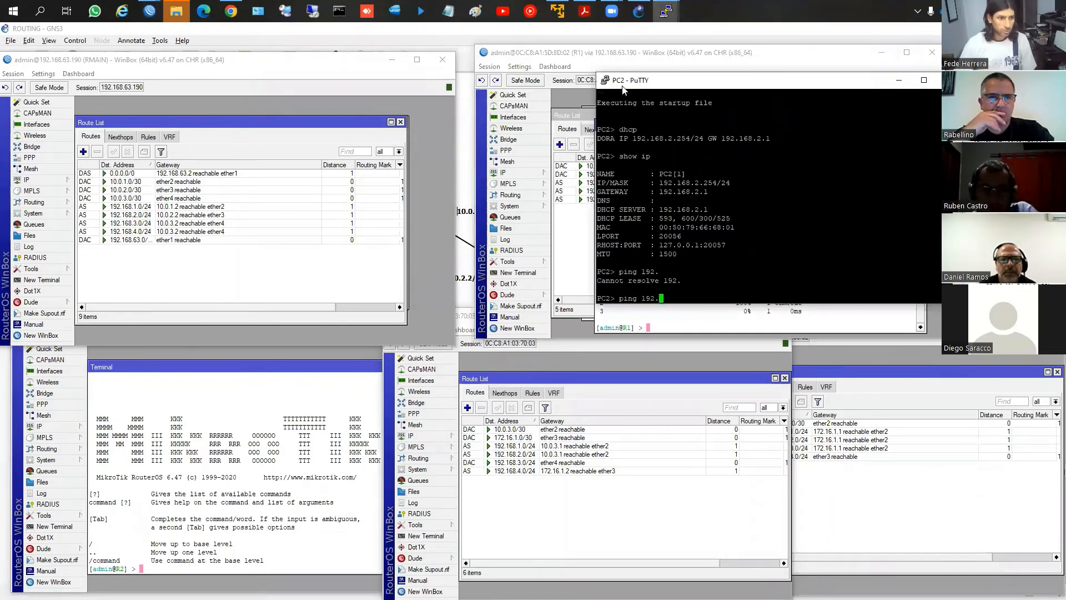
pyautogui.write('168.')
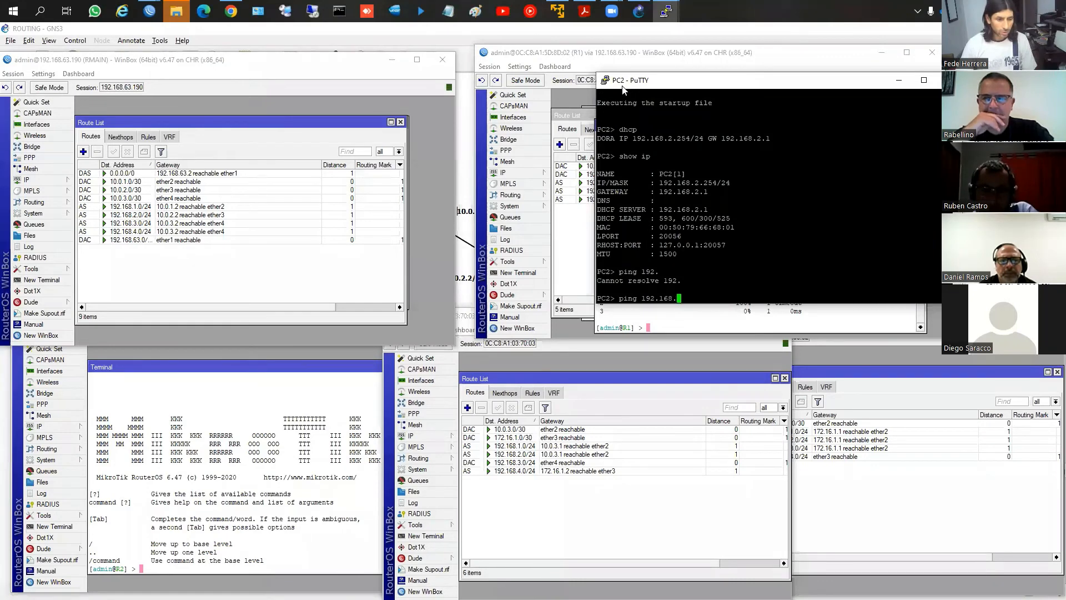
pyautogui.write('1.1')
pyautogui.press('Return')
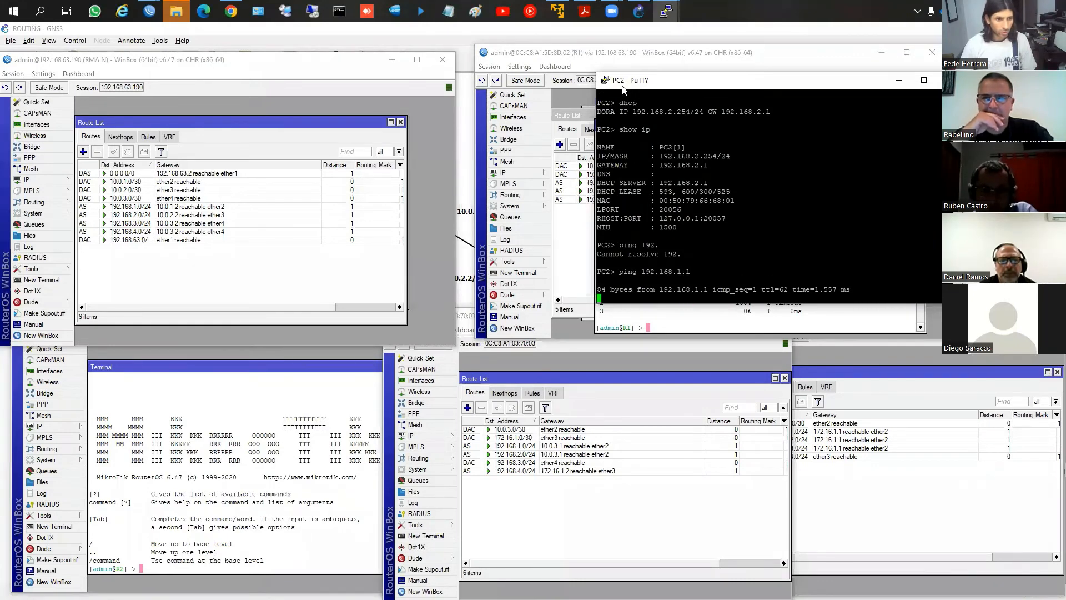
pyautogui.hotkey('ctrl', 'c')
# Ping 192.168.1.254 from the PC2 console, and stop the ping
pyautogui.press('Up')
pyautogui.press('BackSpace')
pyautogui.press('BackSpace')
pyautogui.press('BackSpace')
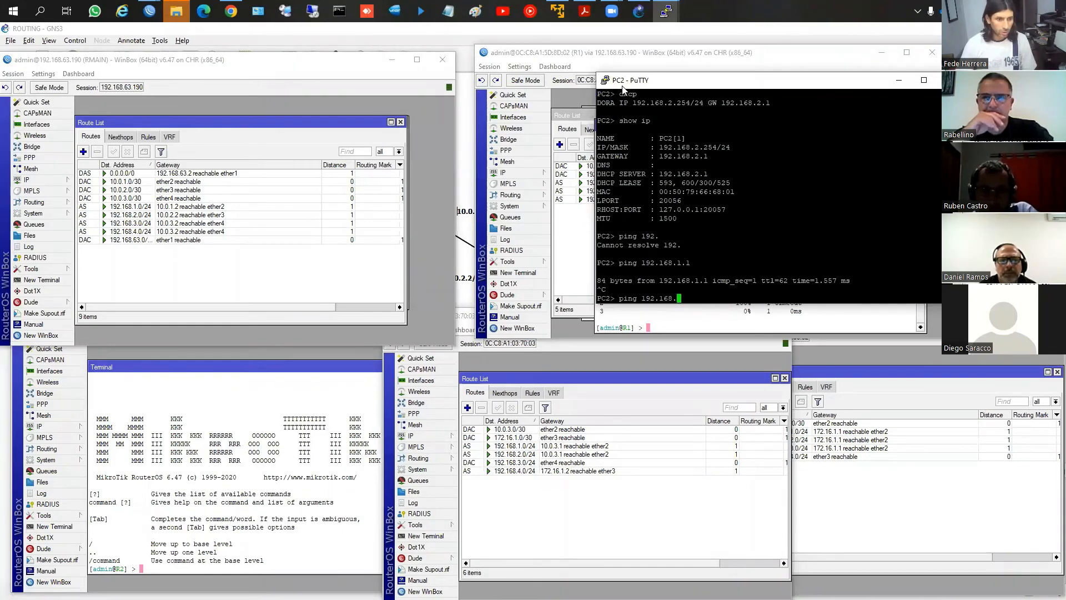
pyautogui.write('2')
pyautogui.press('BackSpace')
pyautogui.write('1.254')
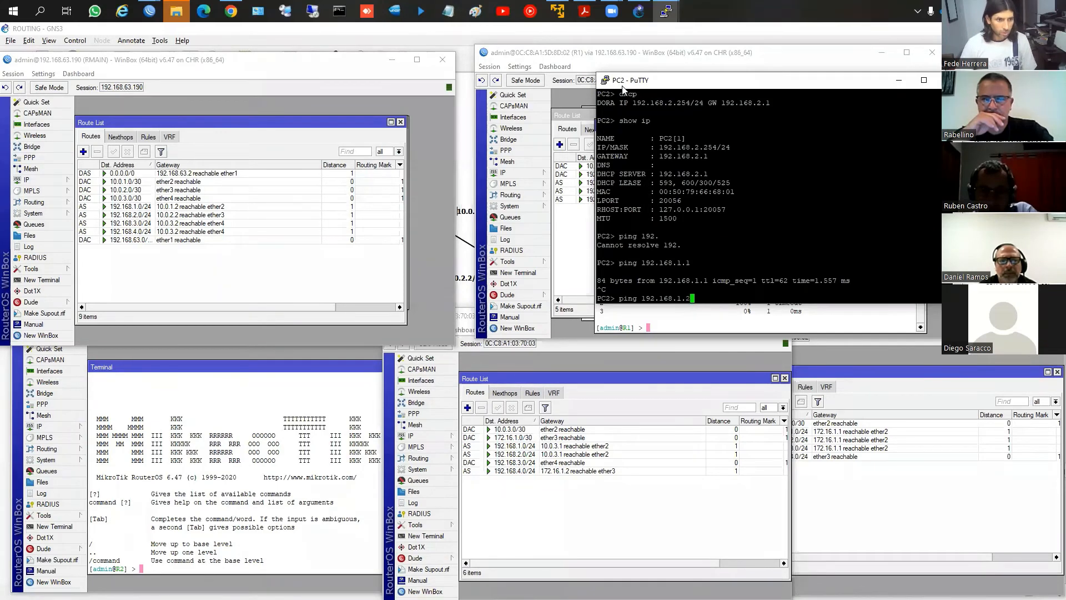
pyautogui.press('Return')
pyautogui.hotkey('ctrl', 'c')
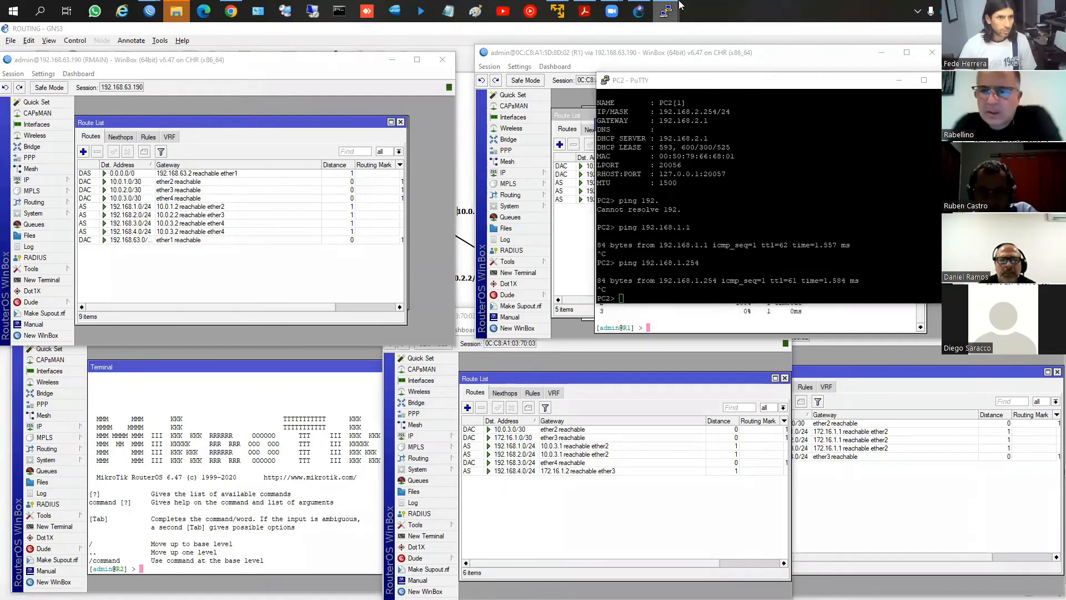
# Bring up the PC3 PuTTY console and ping 192.168.1.1, stopping after the first reply
pyautogui.moveTo(669, 10)
pyautogui.click(716, 67)
pyautogui.write('pin')
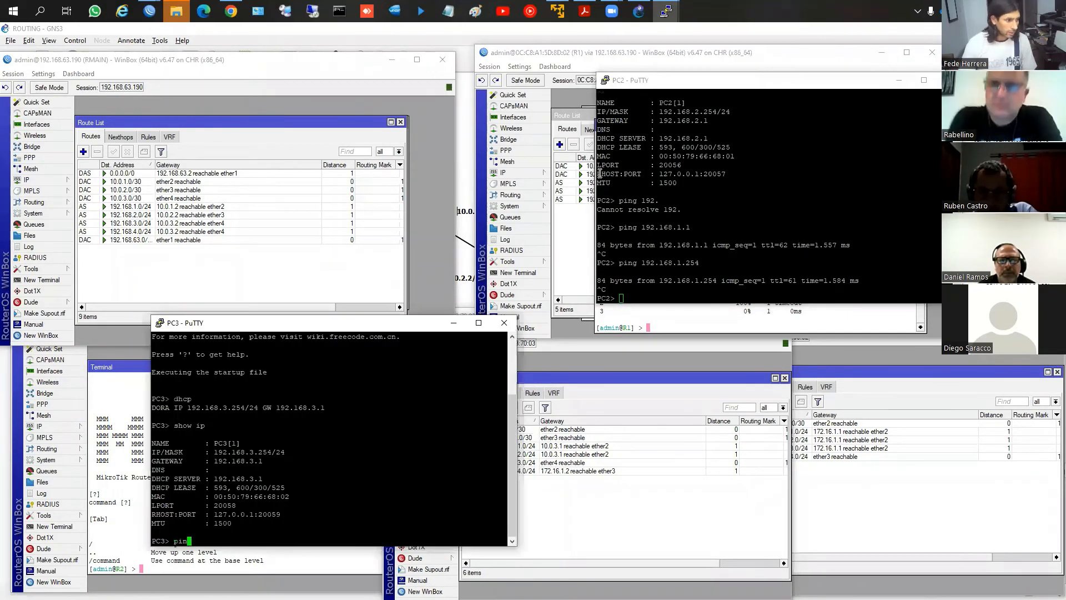
pyautogui.write('g 192.168.1.1')
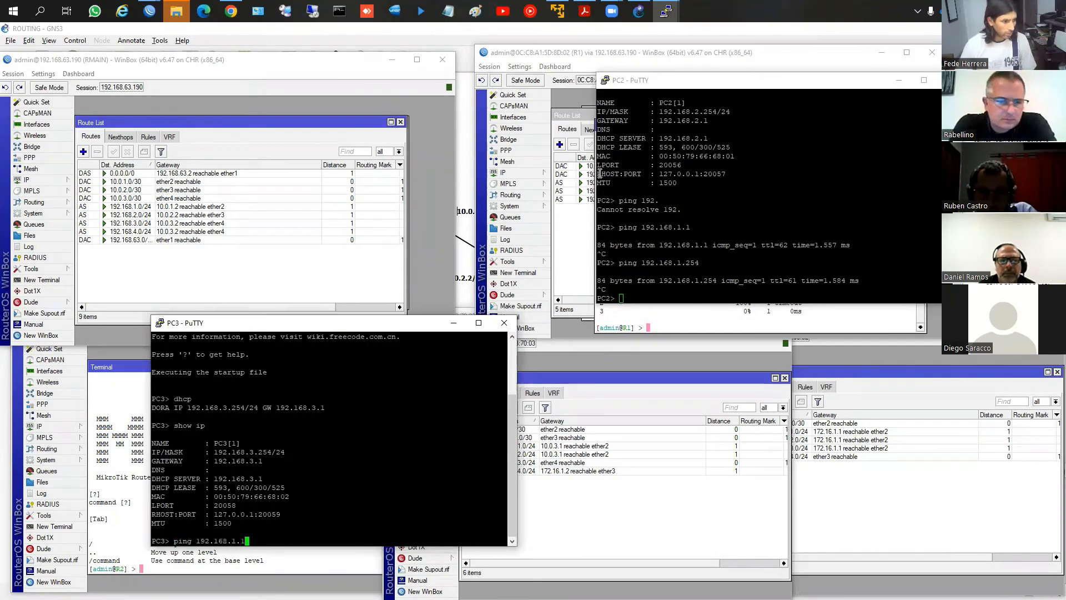
pyautogui.press('Return')
pyautogui.hotkey('ctrl', 'c')
# Ping 192.168.1.254 from the PC3 console, and stop the ping
pyautogui.press('Up')
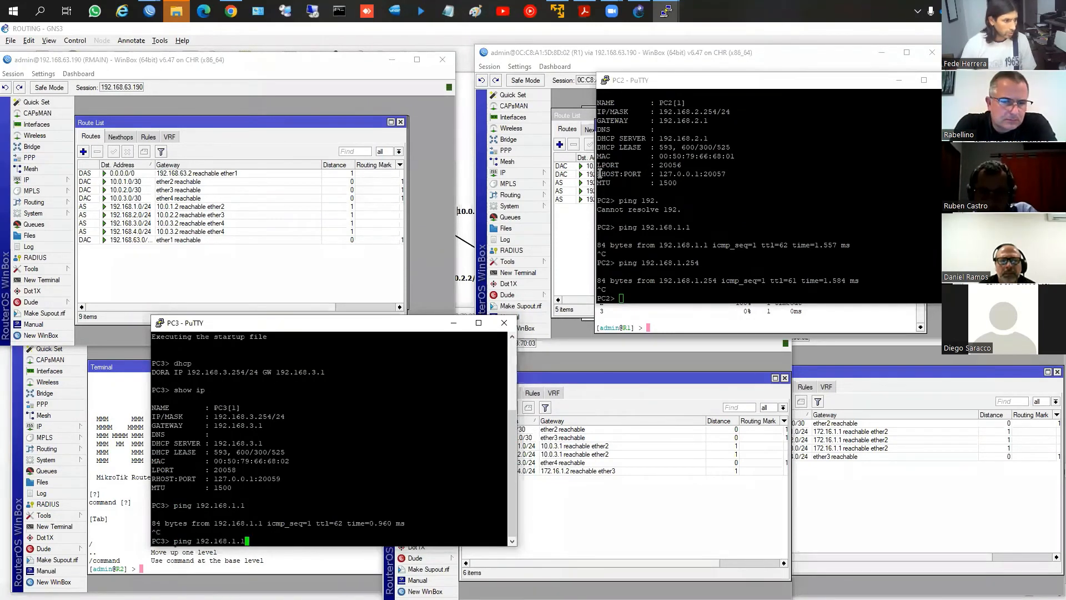
pyautogui.press('BackSpace')
pyautogui.press('BackSpace')
pyautogui.write('.254')
pyautogui.press('Return')
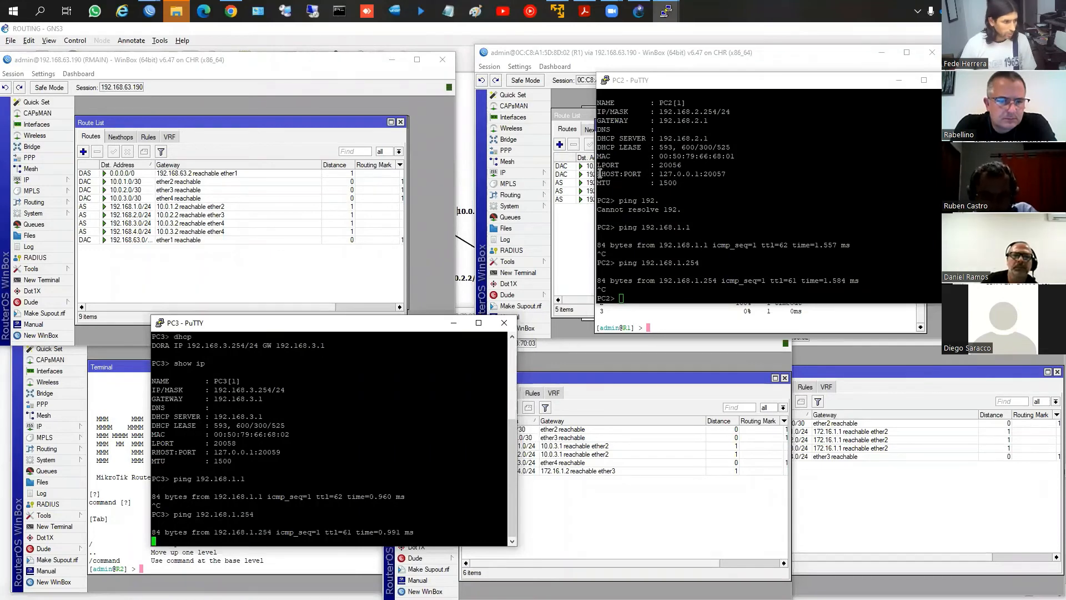
pyautogui.hotkey('ctrl', 'c')
# Bring up the PC1 PuTTY console and repeat the ping to 192.168.2.1, stopping after a couple of replies
pyautogui.click(666, 12)
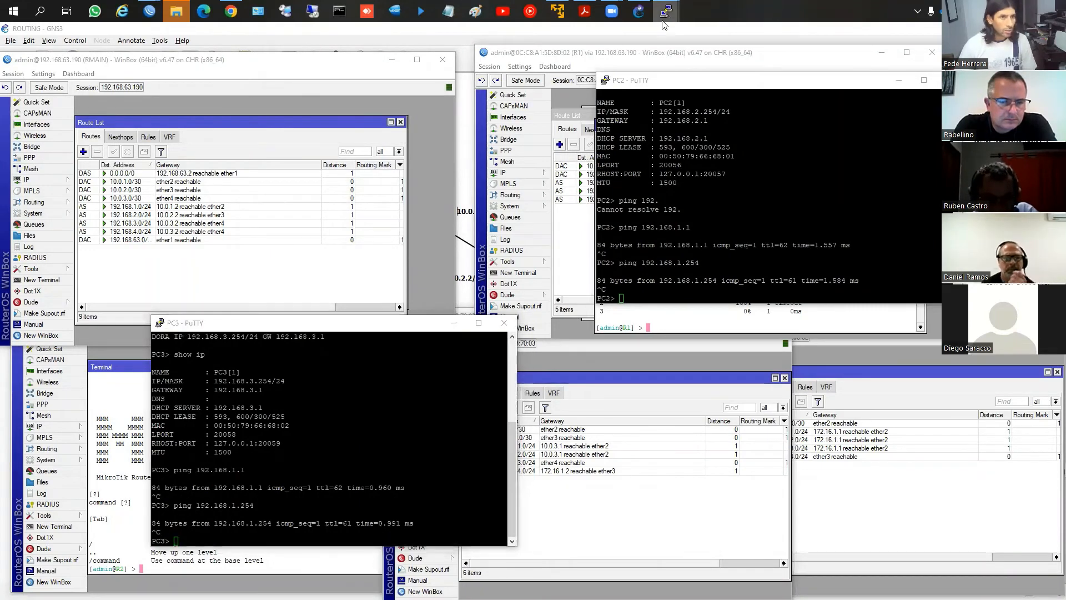
pyautogui.click(513, 69)
pyautogui.click(396, 130)
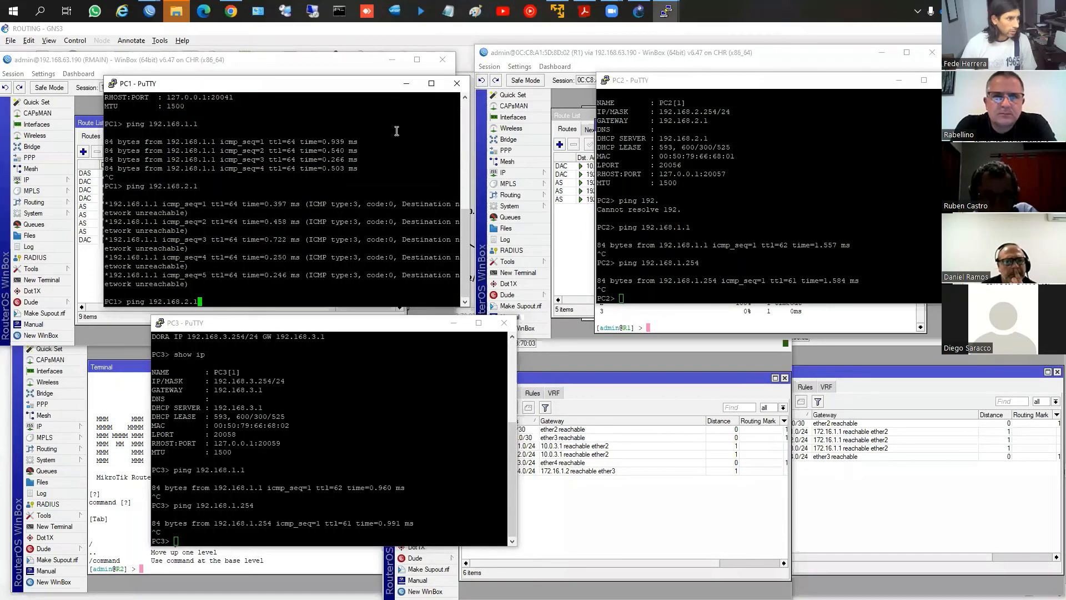
pyautogui.press('Up')
pyautogui.press('Return')
pyautogui.hotkey('ctrl', 'c')
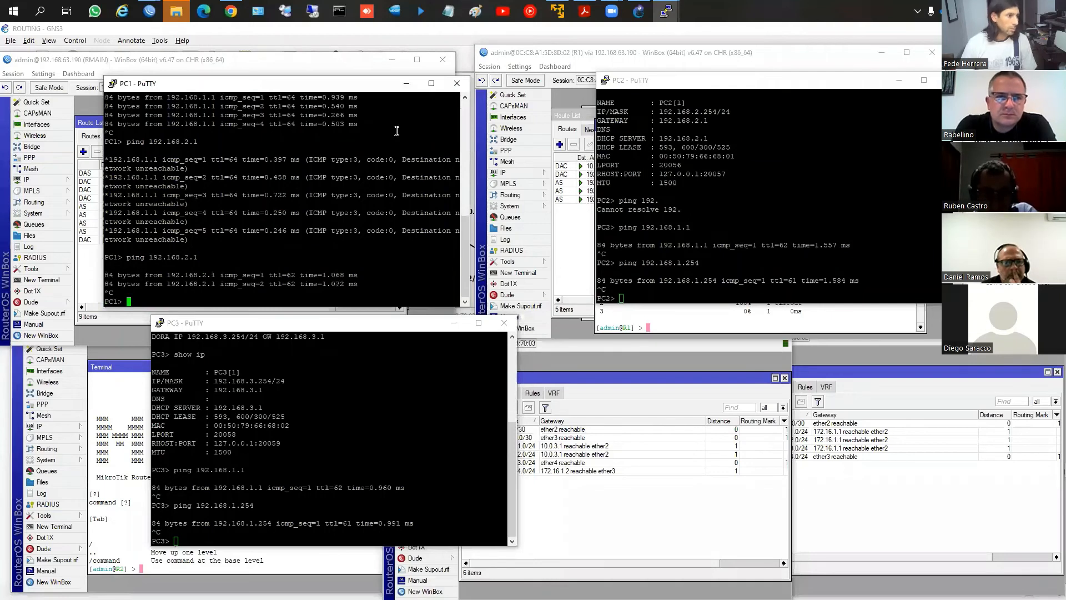
# Ping 192.168.2.254 from the PC1 console and let all five requests run
pyautogui.press('Up')
pyautogui.press('BackSpace')
pyautogui.press('BackSpace')
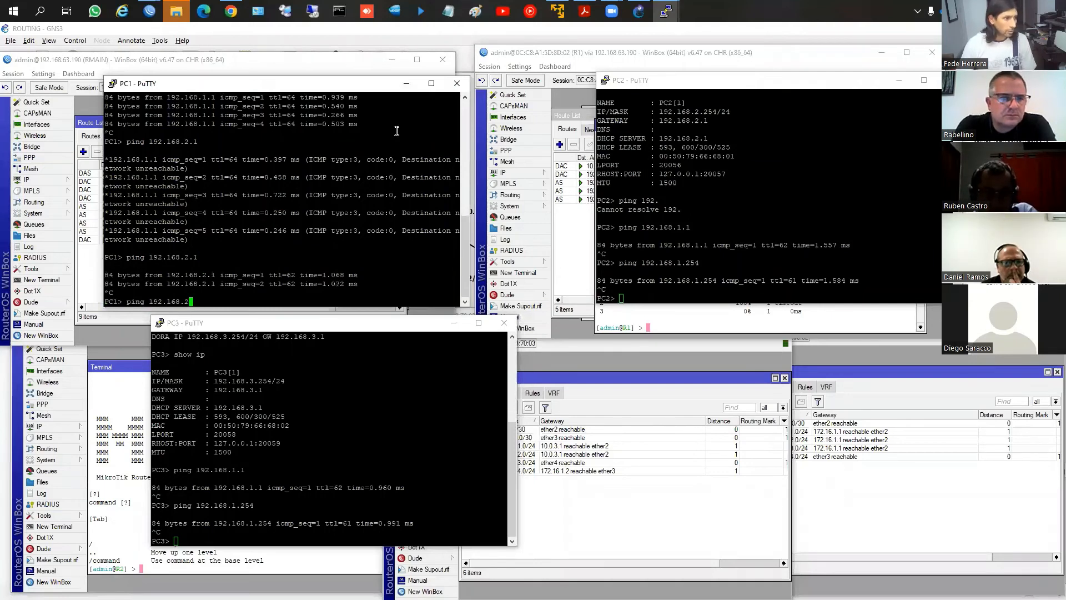
pyautogui.write('.254')
pyautogui.press('Return')
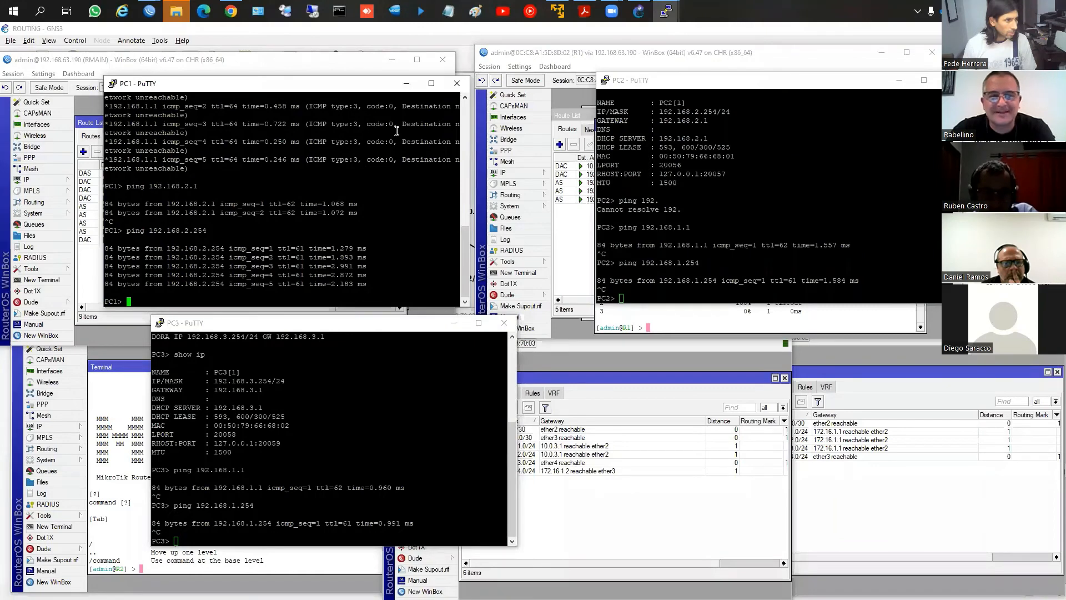
pyautogui.press('Return')
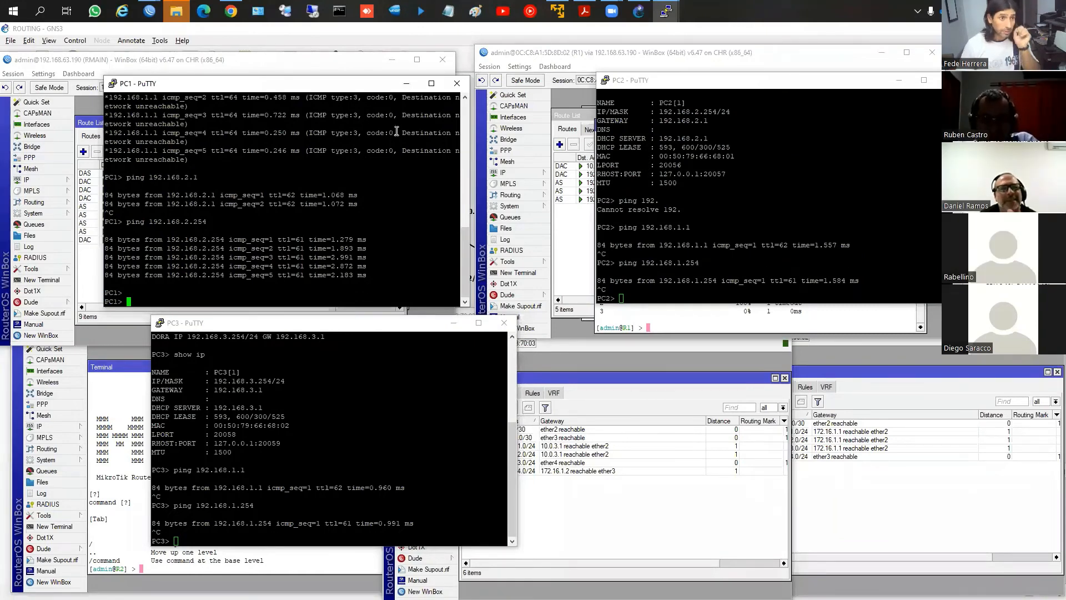
# Bring up the PC4 PuTTY console and ping 192.168.1.254, stopping after a couple of replies
pyautogui.moveTo(675, 10)
pyautogui.click(814, 85)
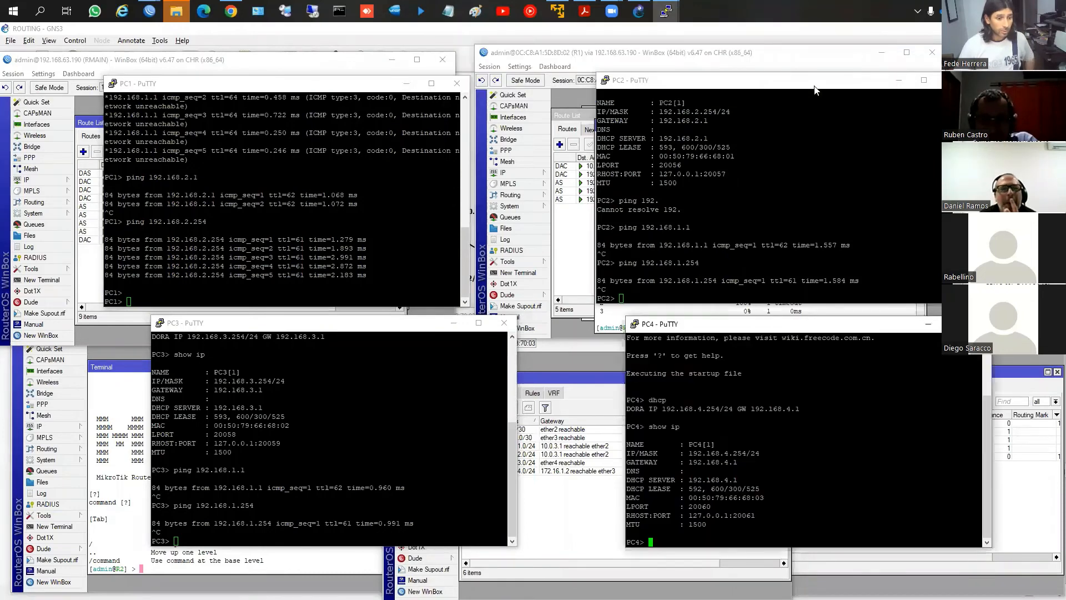
pyautogui.write('ping 12.3')
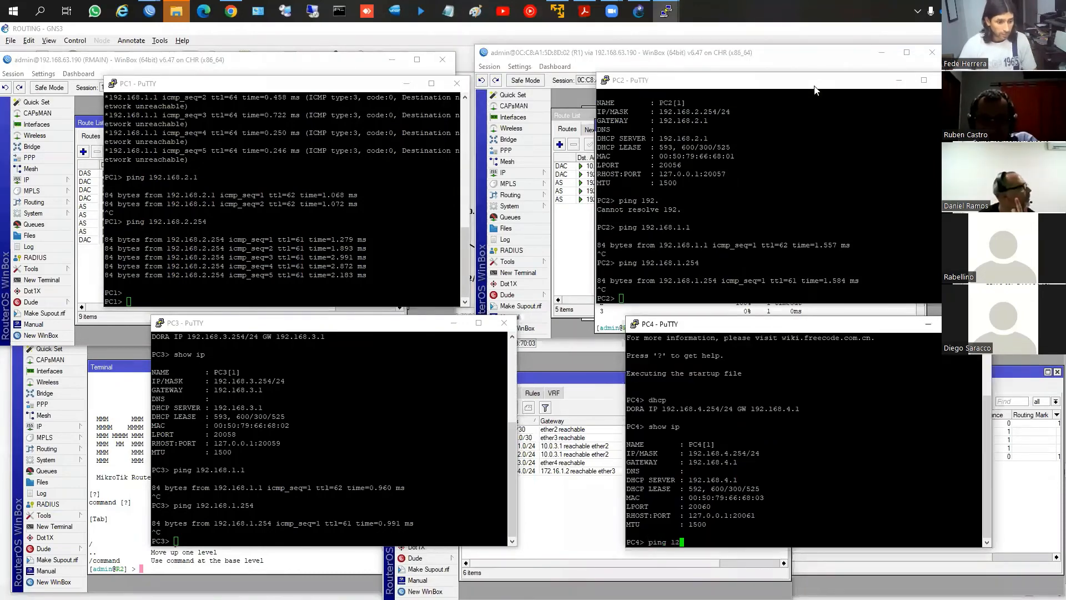
pyautogui.press('BackSpace')
pyautogui.press('BackSpace')
pyautogui.press('BackSpace')
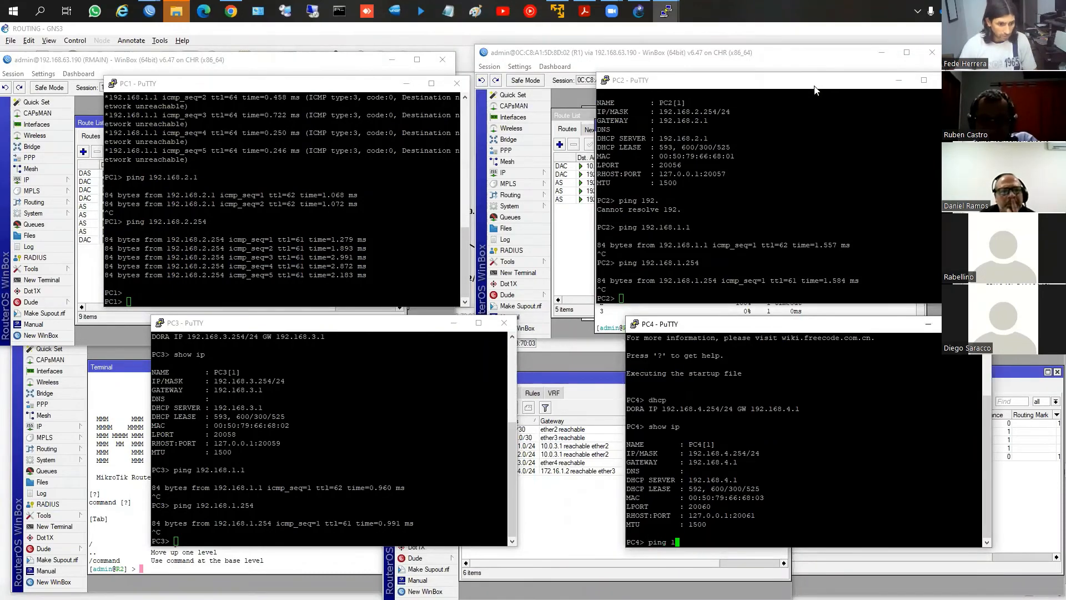
pyautogui.write('92.168.4.1')
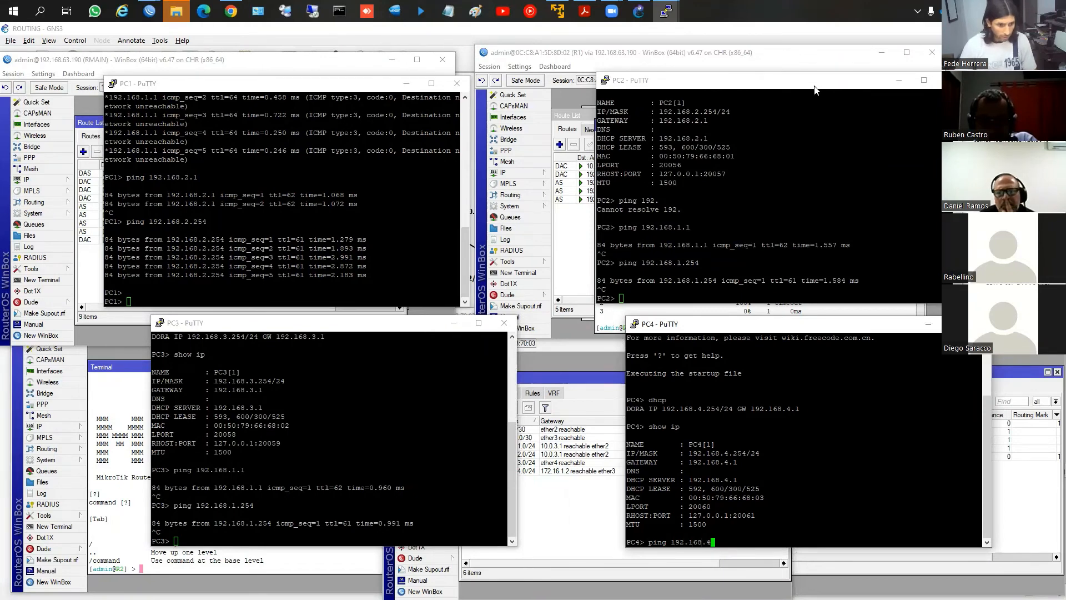
pyautogui.press('BackSpace')
pyautogui.press('BackSpace')
pyautogui.press('BackSpace')
pyautogui.press('BackSpace')
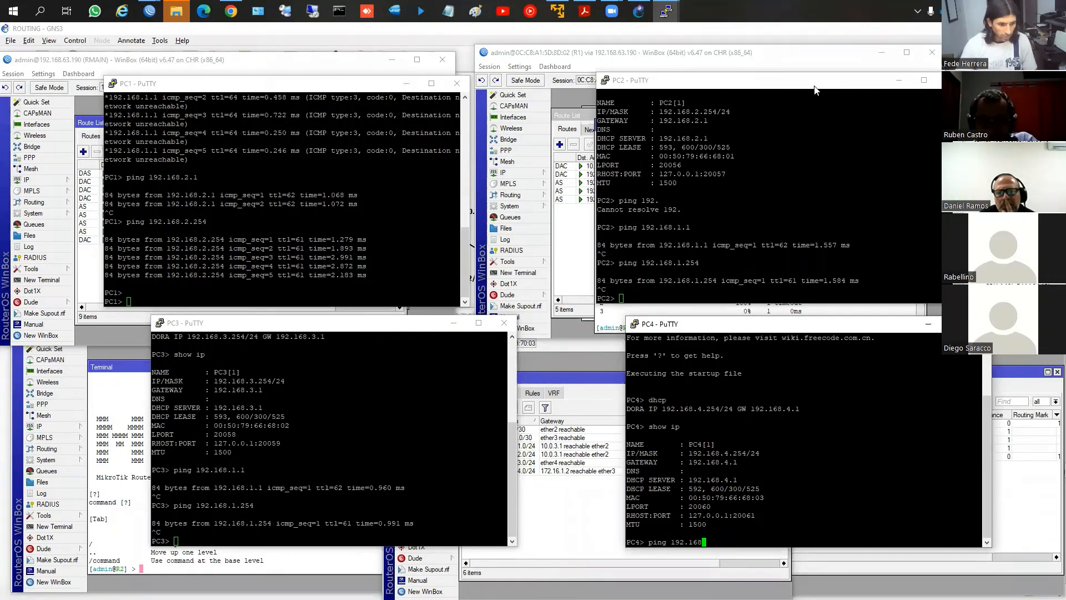
pyautogui.write('.')
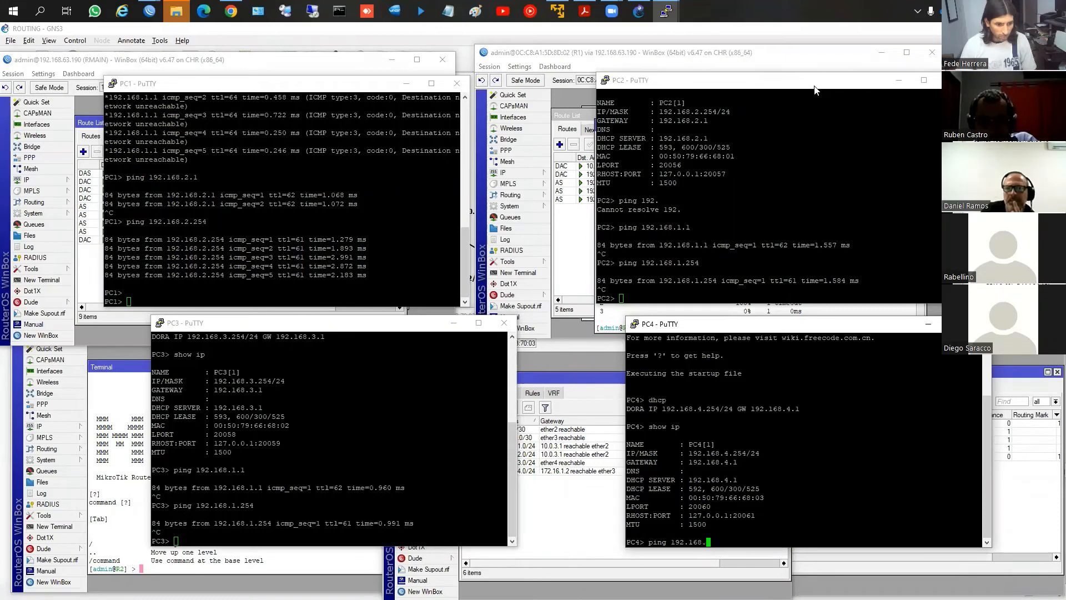
pyautogui.write('1.')
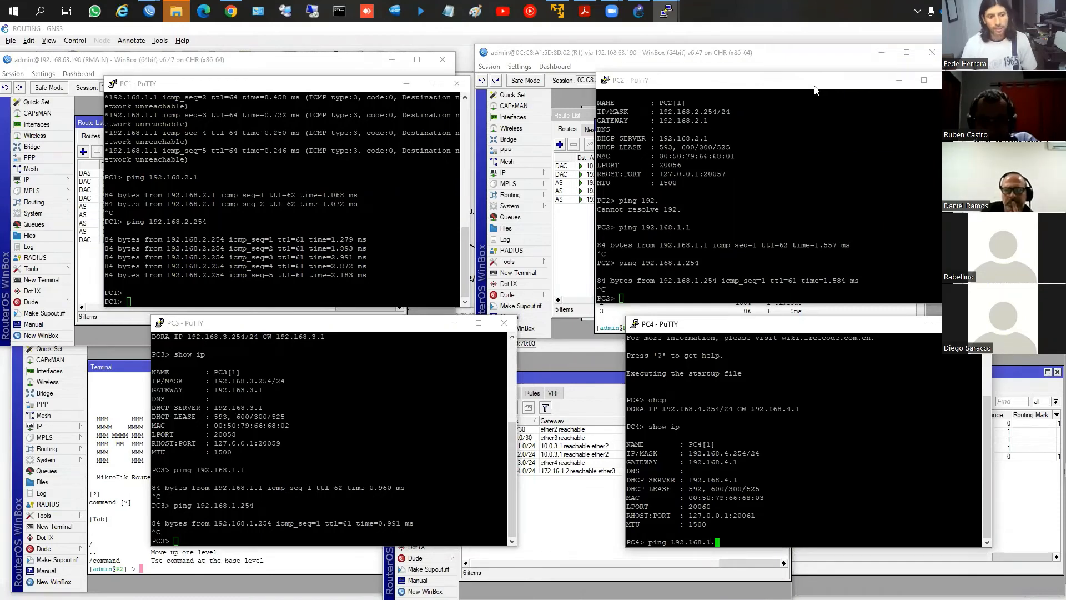
pyautogui.write('254')
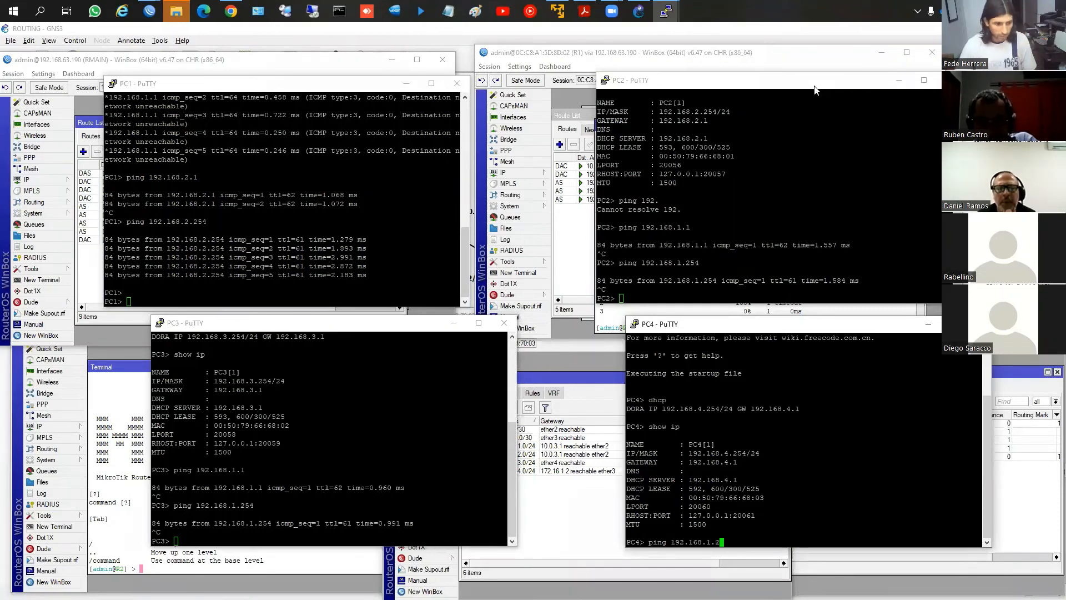
pyautogui.press('Return')
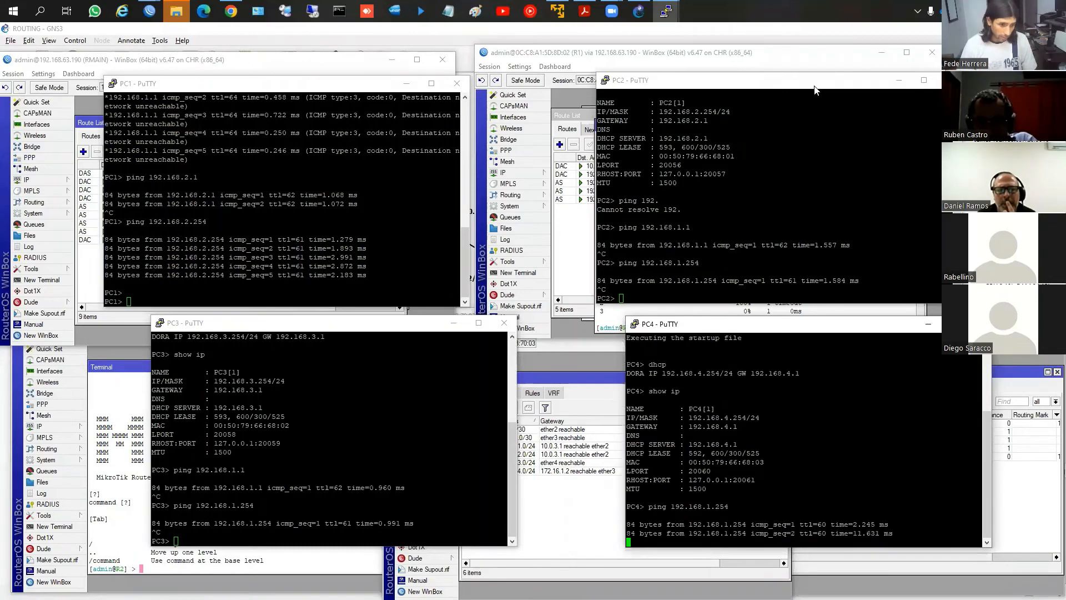
pyautogui.hotkey('ctrl', 'c')
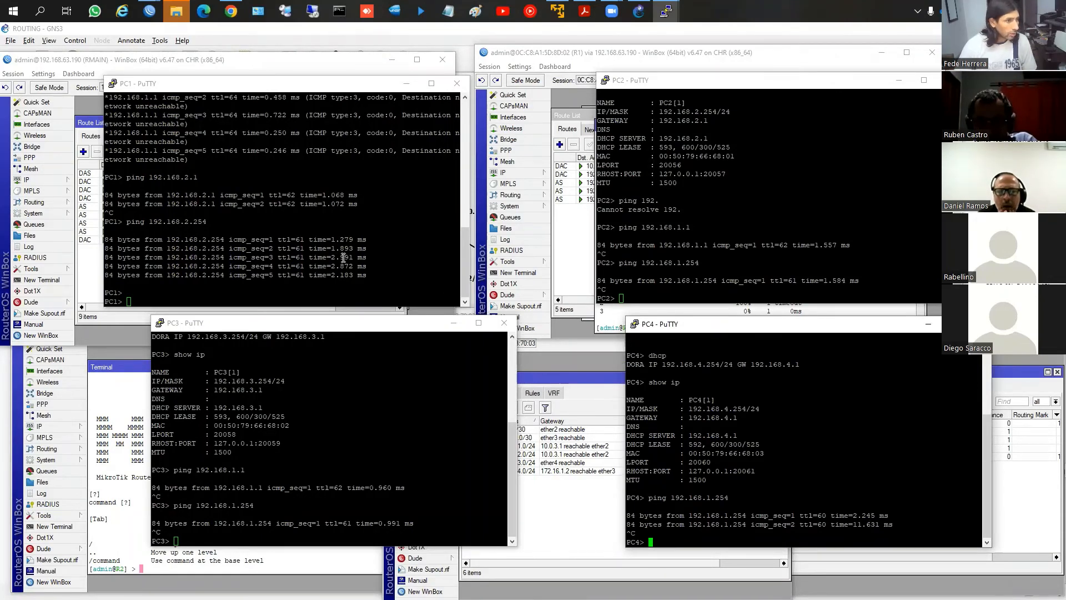
# Switch back to WinBox and ping 192.168.2.1 from another new terminal on R1
pyautogui.click(86, 274)
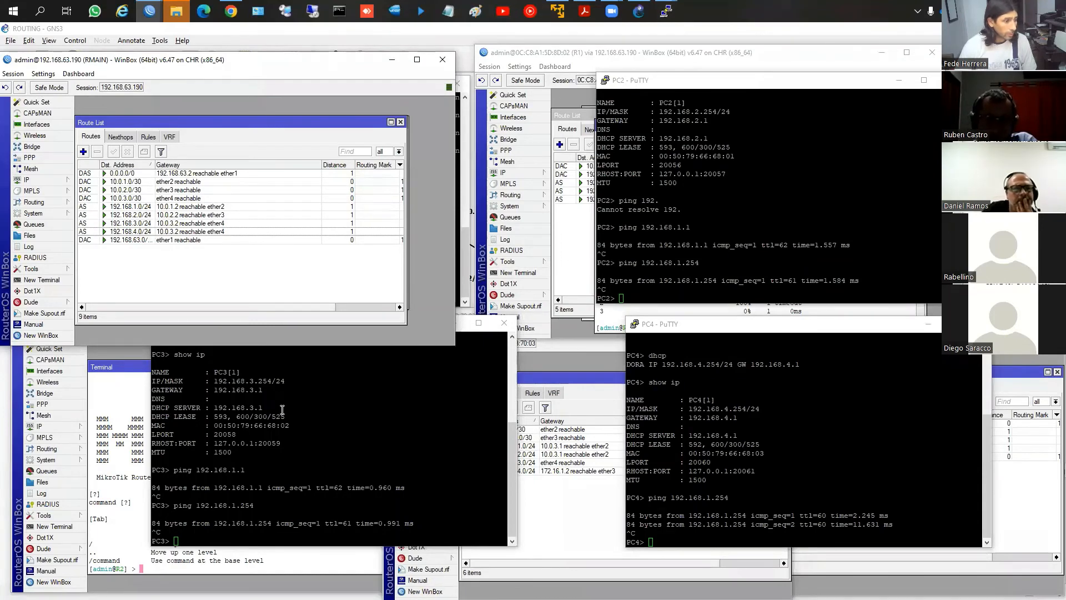
pyautogui.click(590, 278)
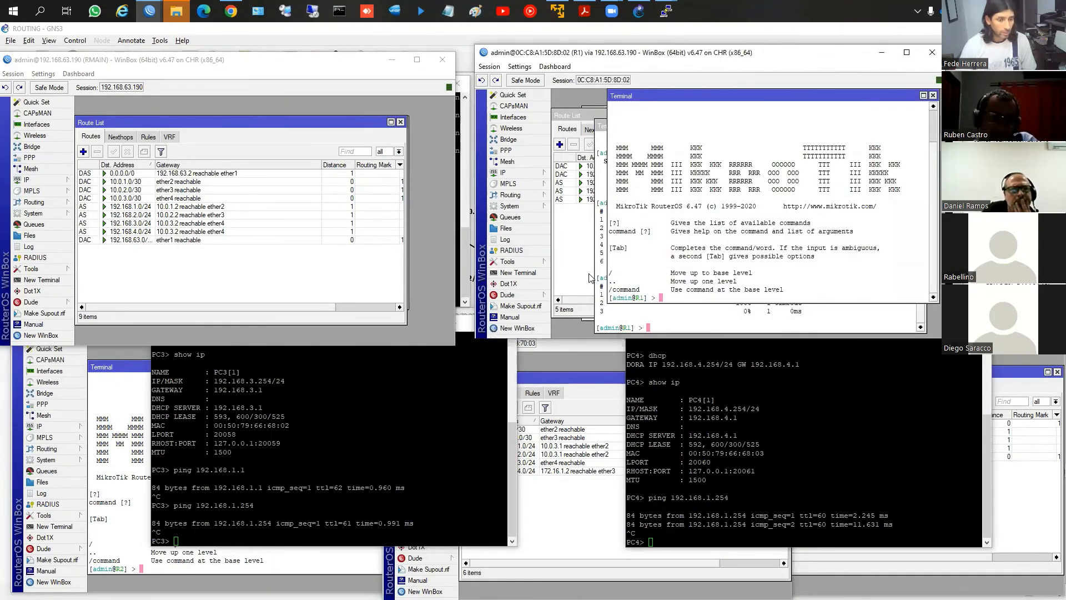
pyautogui.write('ping 1')
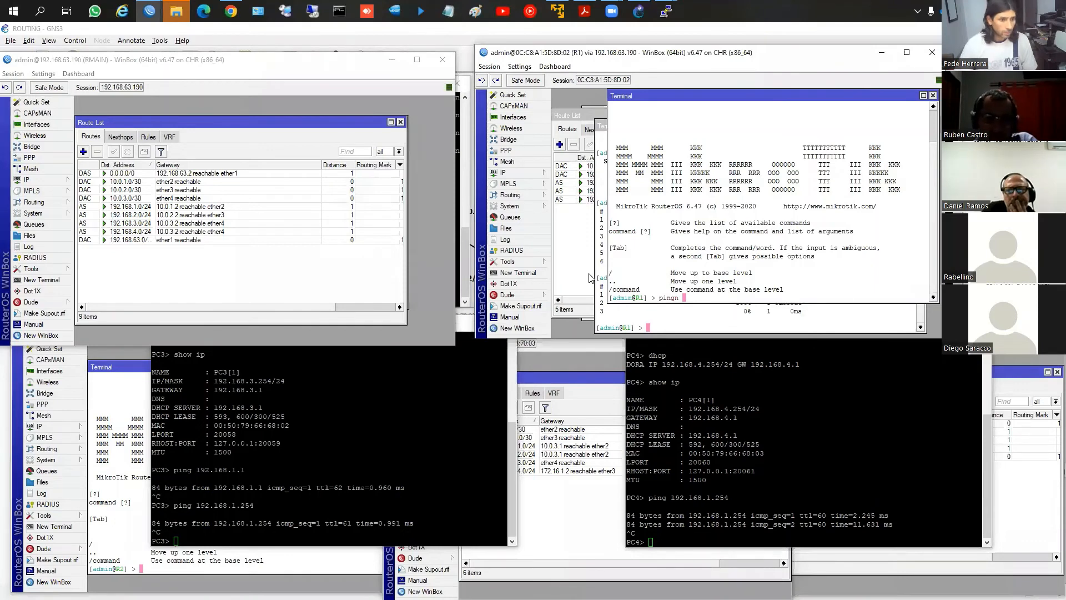
pyautogui.write('92.168')
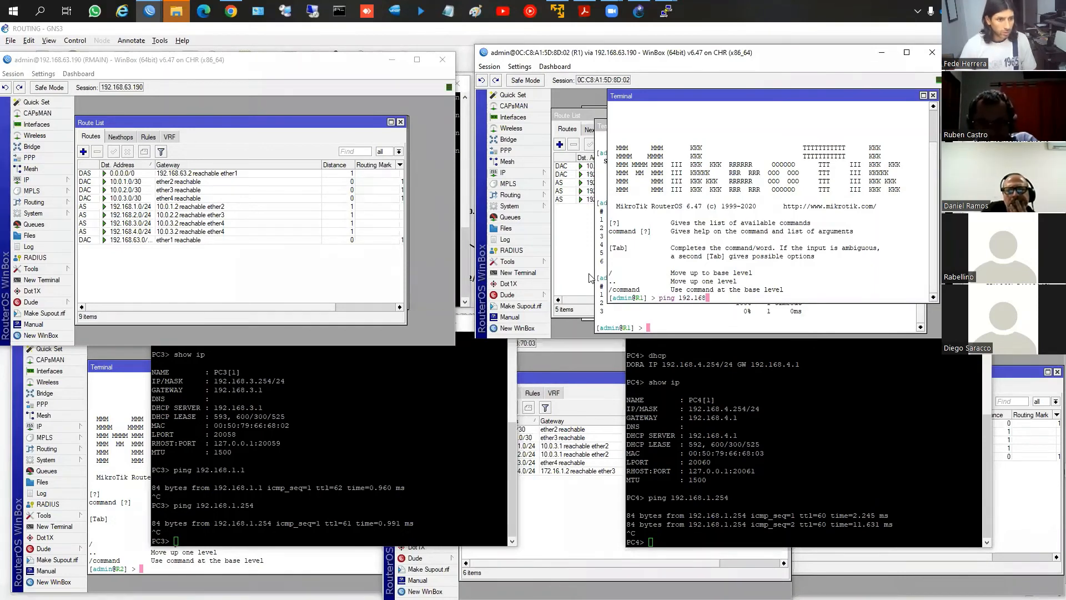
pyautogui.write('.2.1')
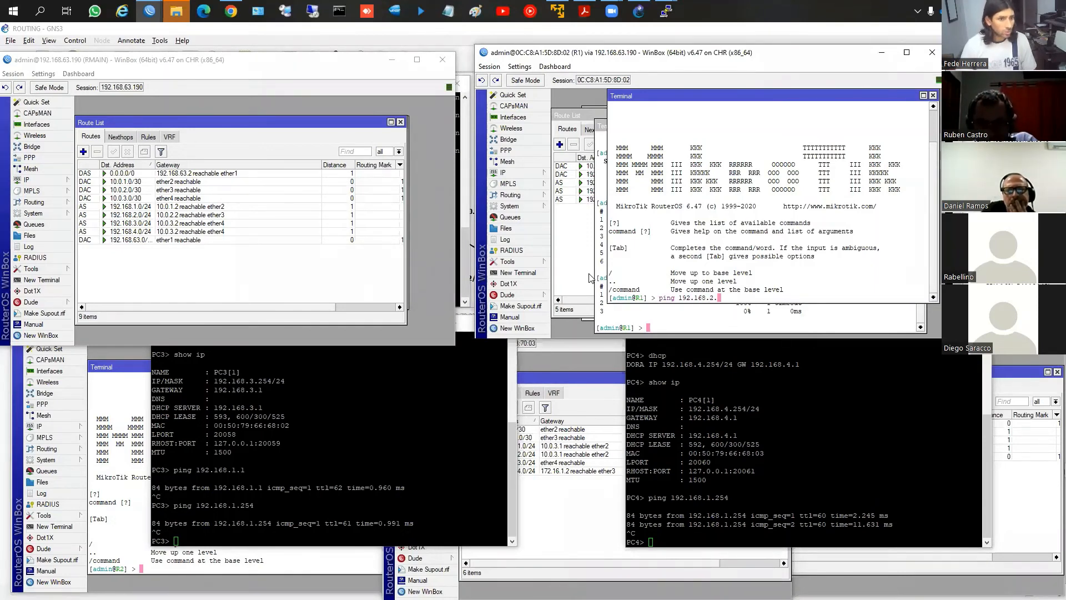
pyautogui.press('Return')
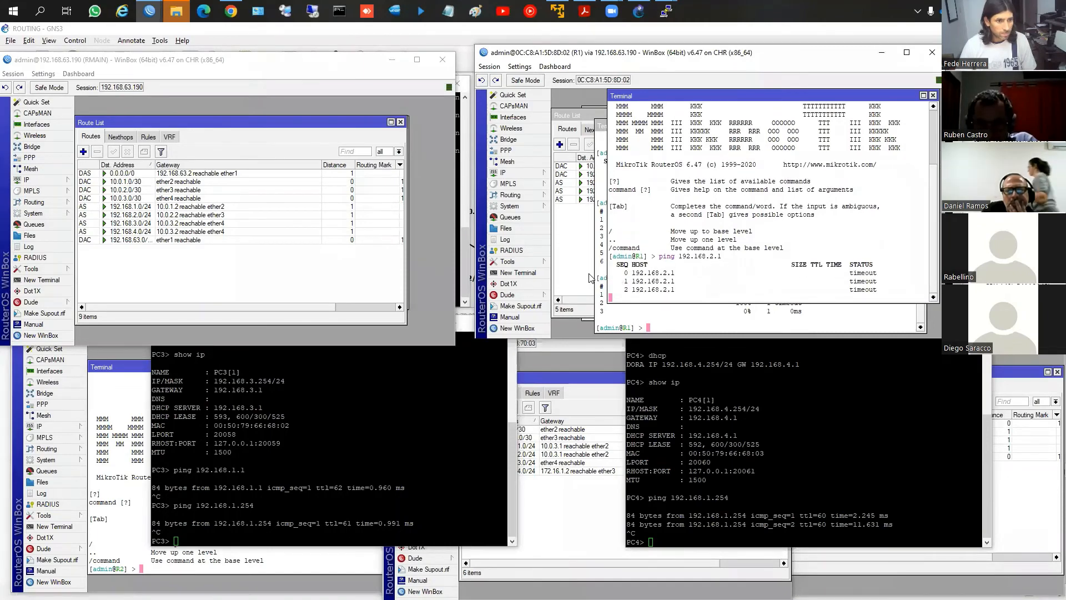
# Stop the running ping in R1's terminal, ping 192.168.2.254 from there and stop it after a couple of requests
pyautogui.hotkey('ctrl', 'c')
pyautogui.press('Up')
pyautogui.press('BackSpace')
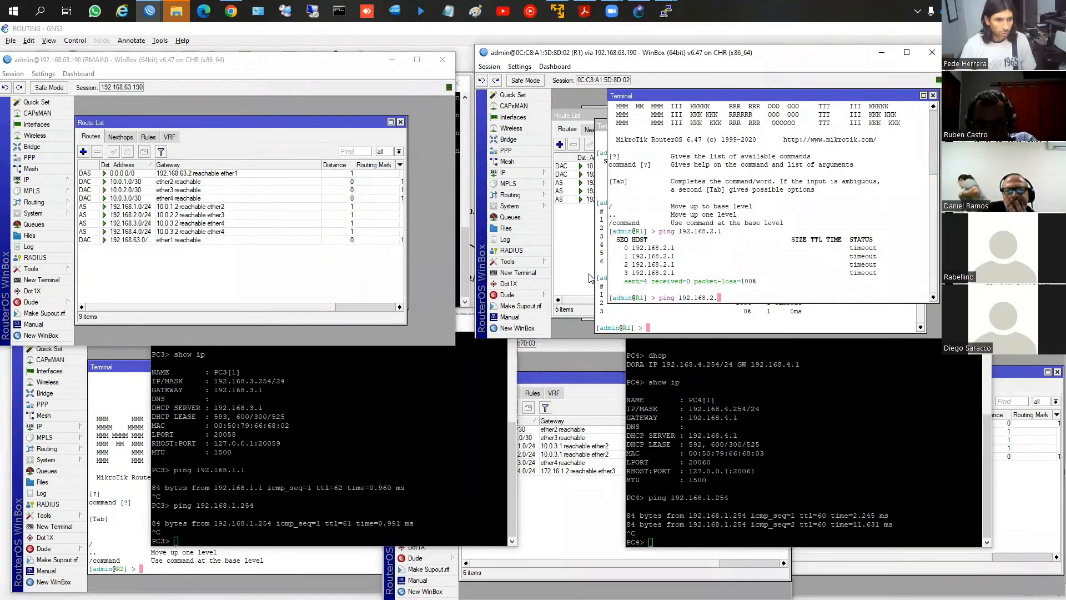
pyautogui.write('254')
pyautogui.press('Return')
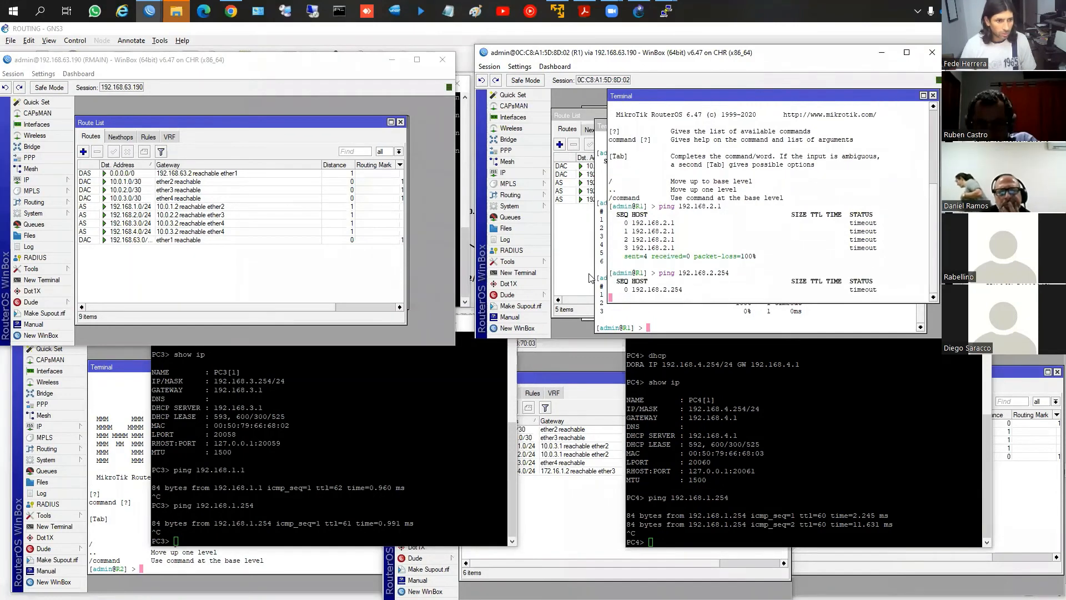
pyautogui.hotkey('ctrl', 'c')
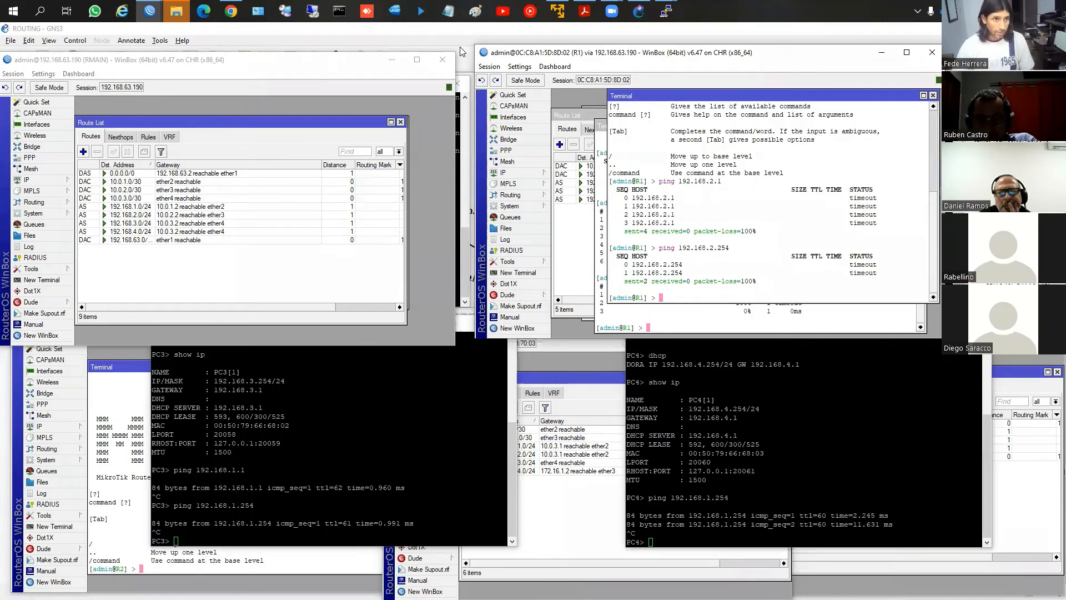
# Bring up the PuTTY consoles and ping 192.168.1.254 from PC3, stopping after the first reply
pyautogui.click(666, 8)
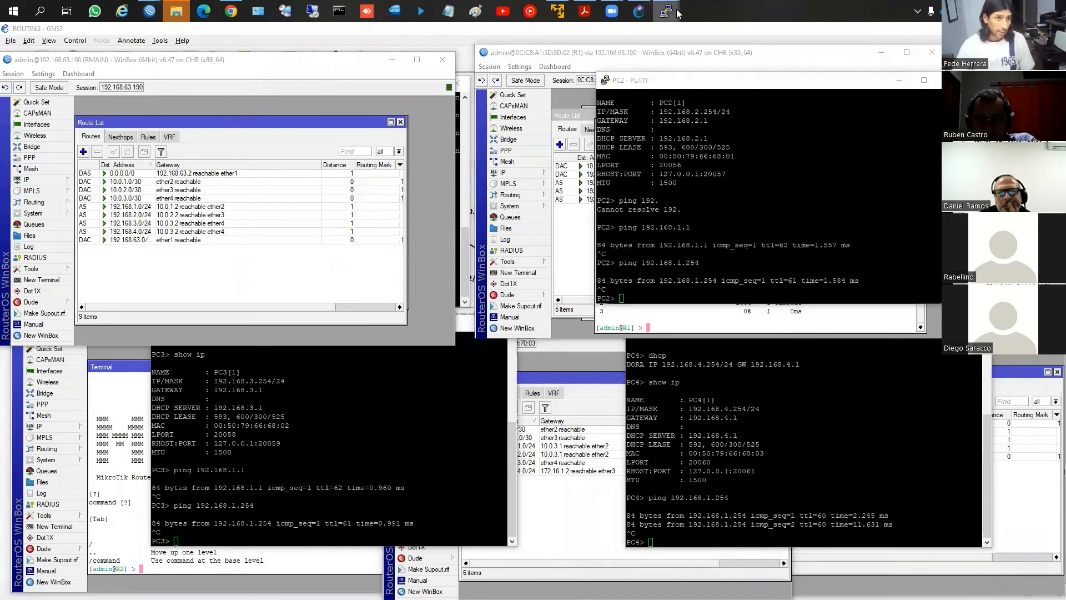
pyautogui.click(367, 417)
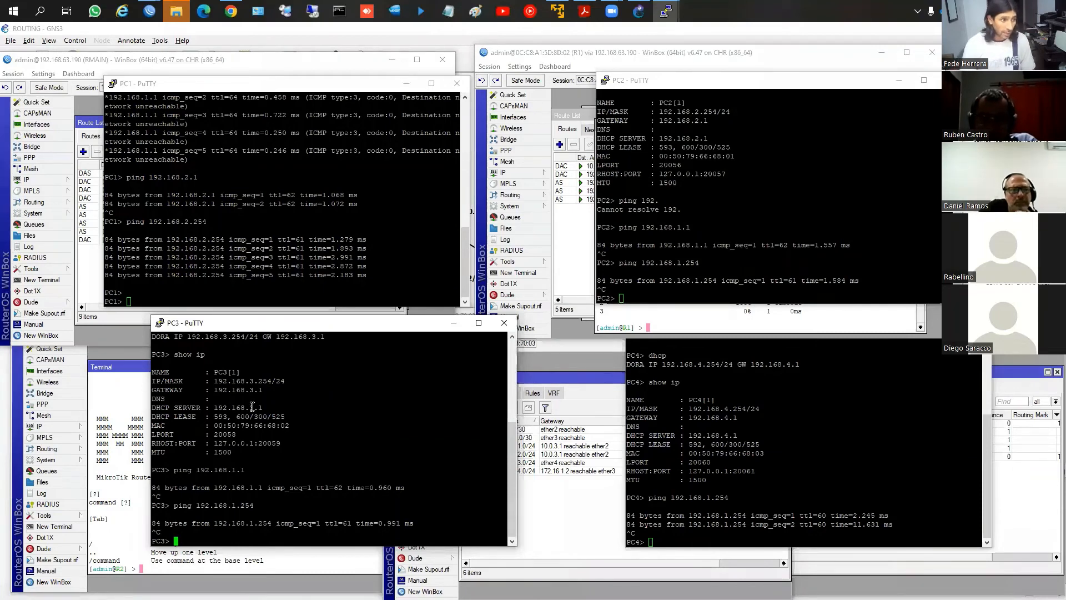
pyautogui.write('ping 19.1')
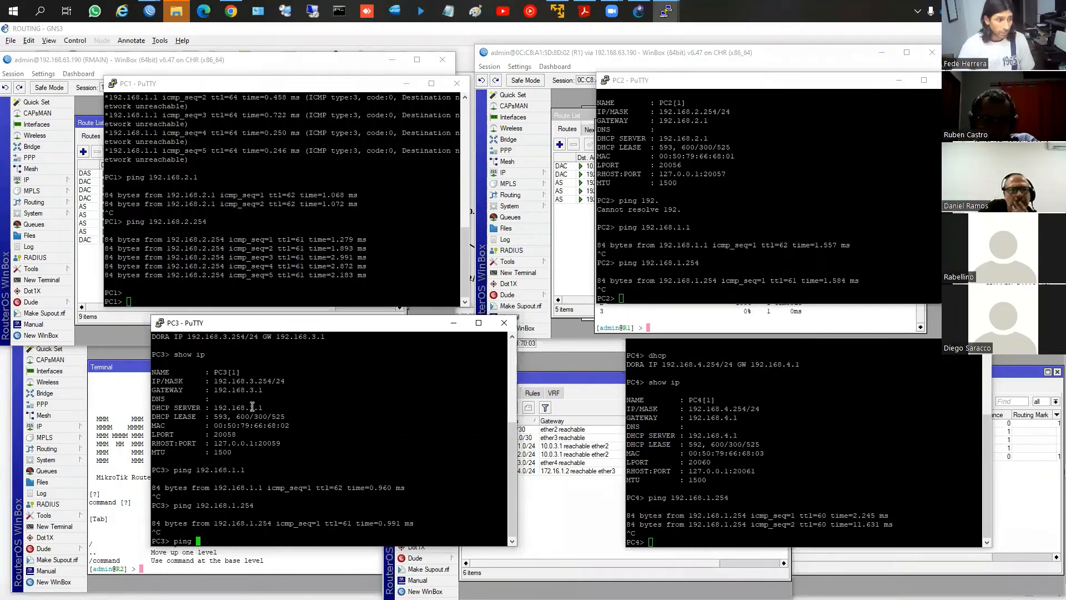
pyautogui.press('BackSpace')
pyautogui.press('BackSpace')
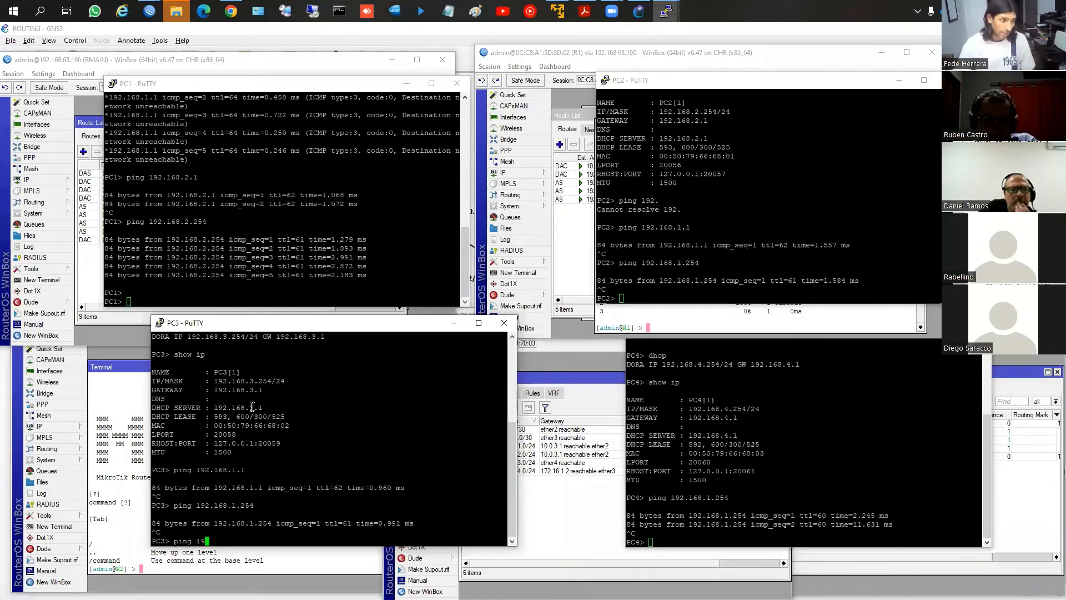
pyautogui.write('2.168.')
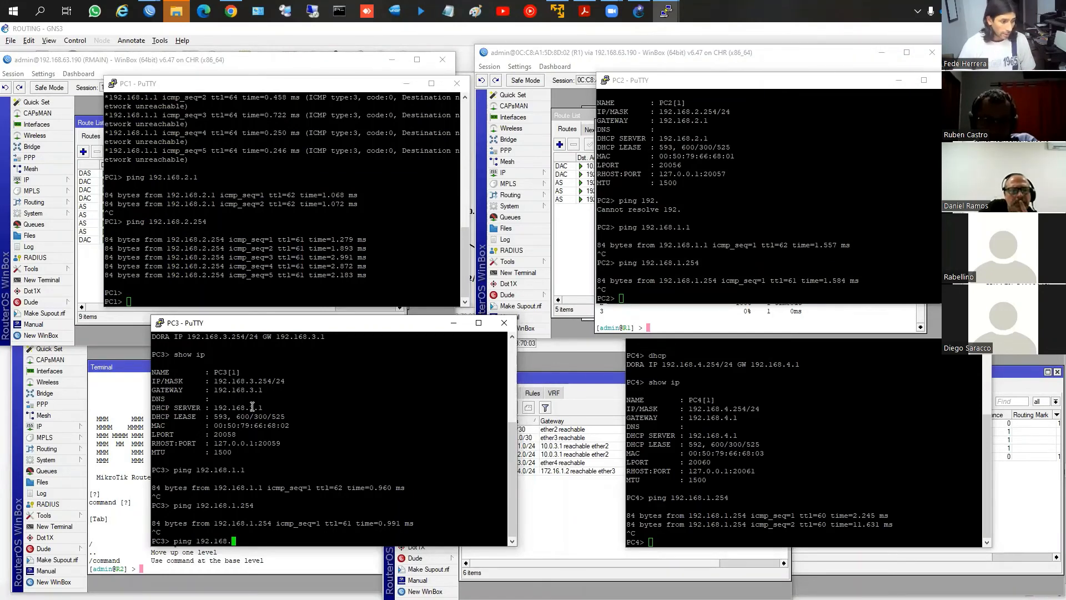
pyautogui.write('1.254')
pyautogui.press('Return')
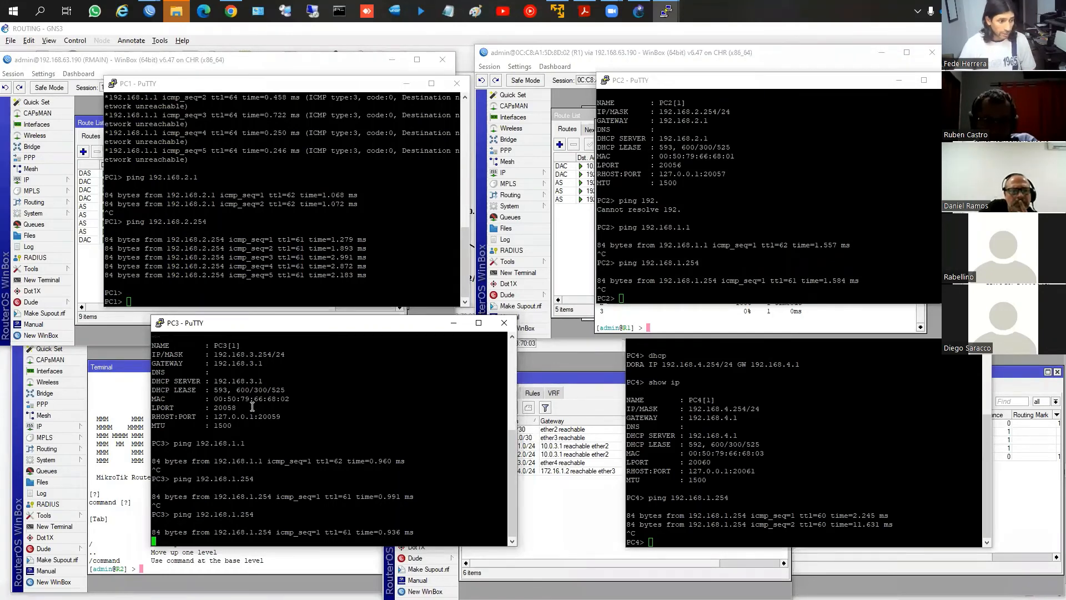
pyautogui.hotkey('ctrl', 'c')
# Ping 192.168.1.1 from the PC3 console, stopping after the first reply
pyautogui.press('Up')
pyautogui.press('BackSpace')
pyautogui.press('BackSpace')
pyautogui.press('BackSpace')
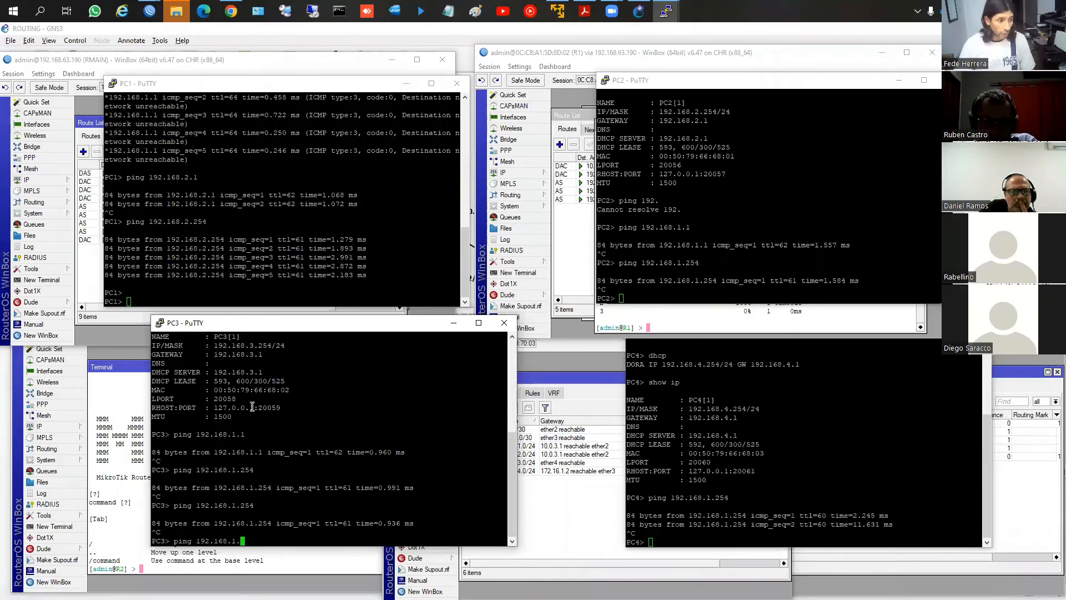
pyautogui.write('1')
pyautogui.press('Return')
pyautogui.hotkey('ctrl', 'c')
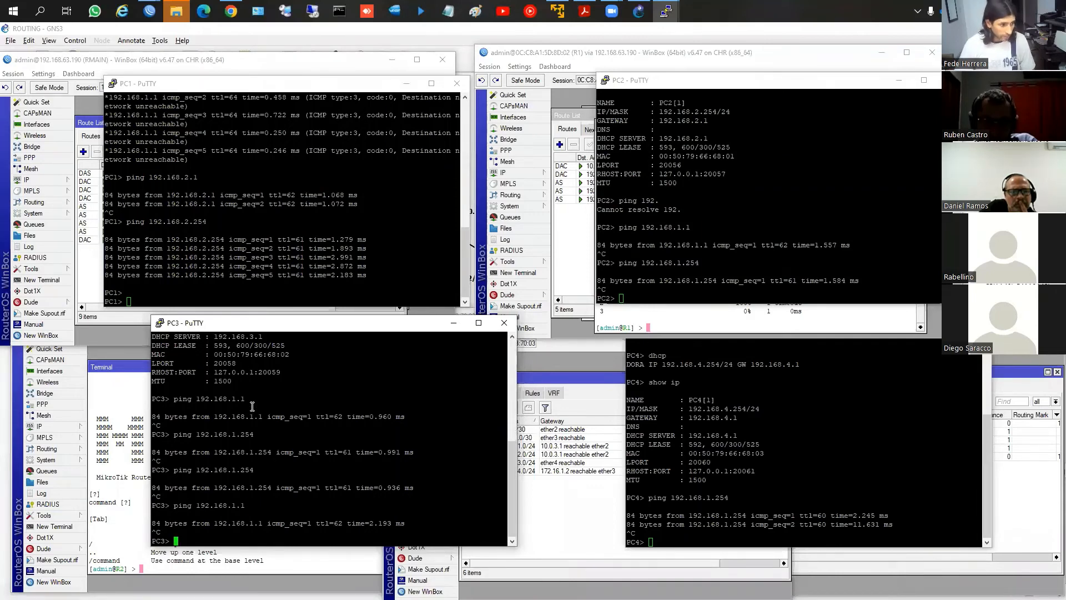
# Repeat the ping to 192.168.1.1 from the PC3 console and let all five requests run
pyautogui.press('Up')
pyautogui.press('Delete')
pyautogui.press('BackSpace')
pyautogui.press('BackSpace')
pyautogui.press('BackSpace')
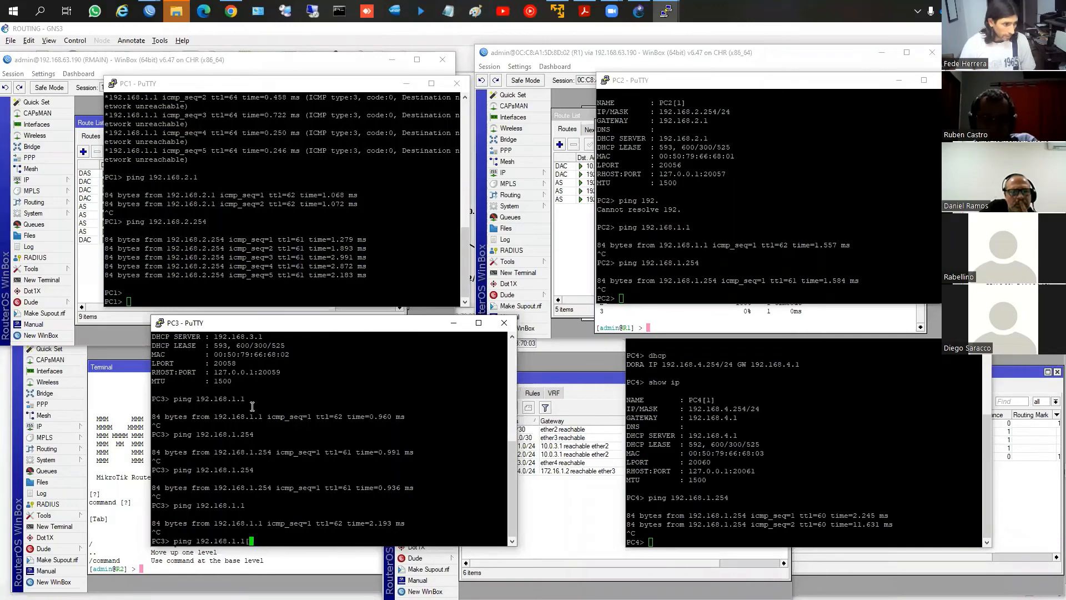
pyautogui.press('Return')
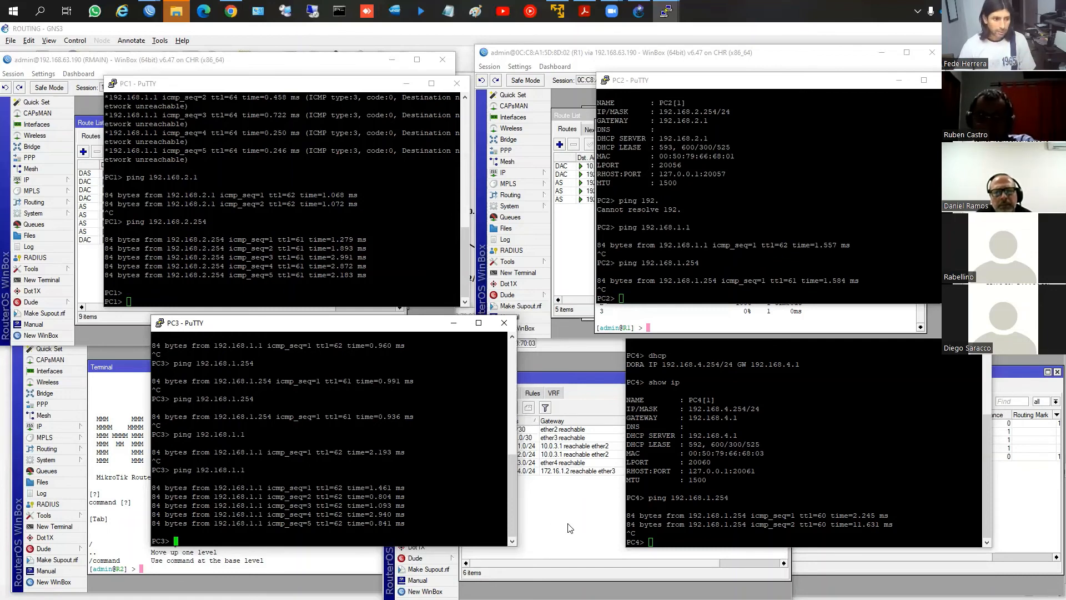
# Bring the R3, RMAIN and R1 WinBox windows in front of the PuTTY consoles, with their route lists showing
pyautogui.click(568, 525)
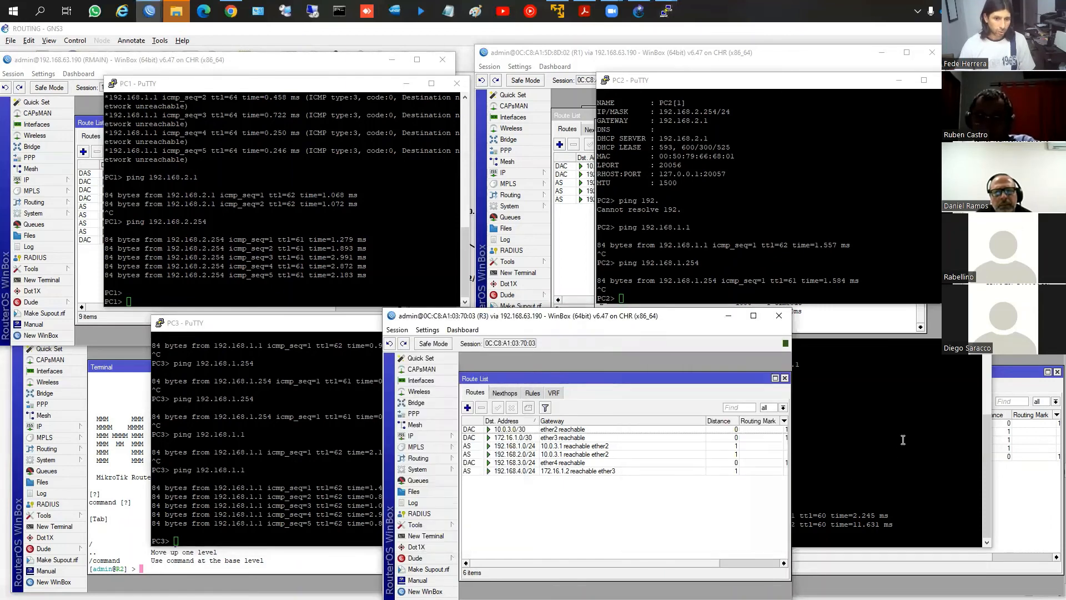
pyautogui.click(881, 426)
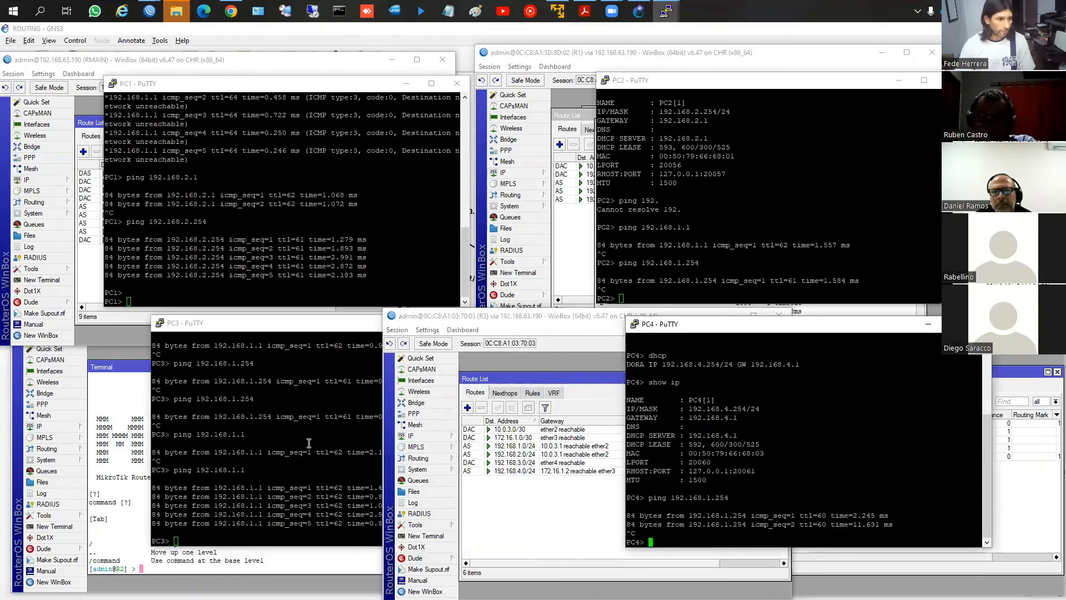
pyautogui.click(516, 522)
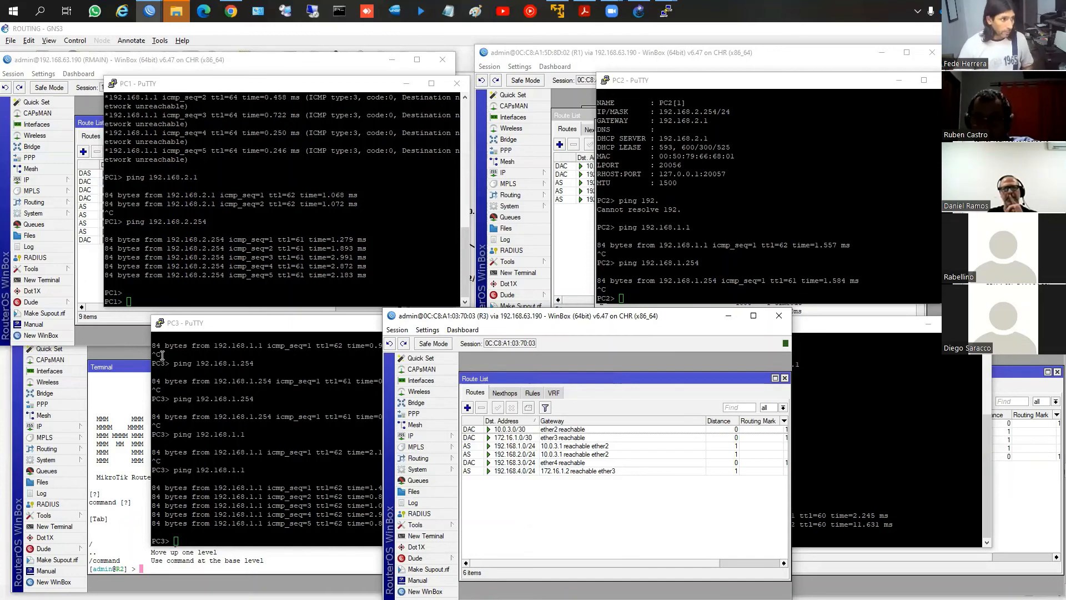
pyautogui.click(94, 288)
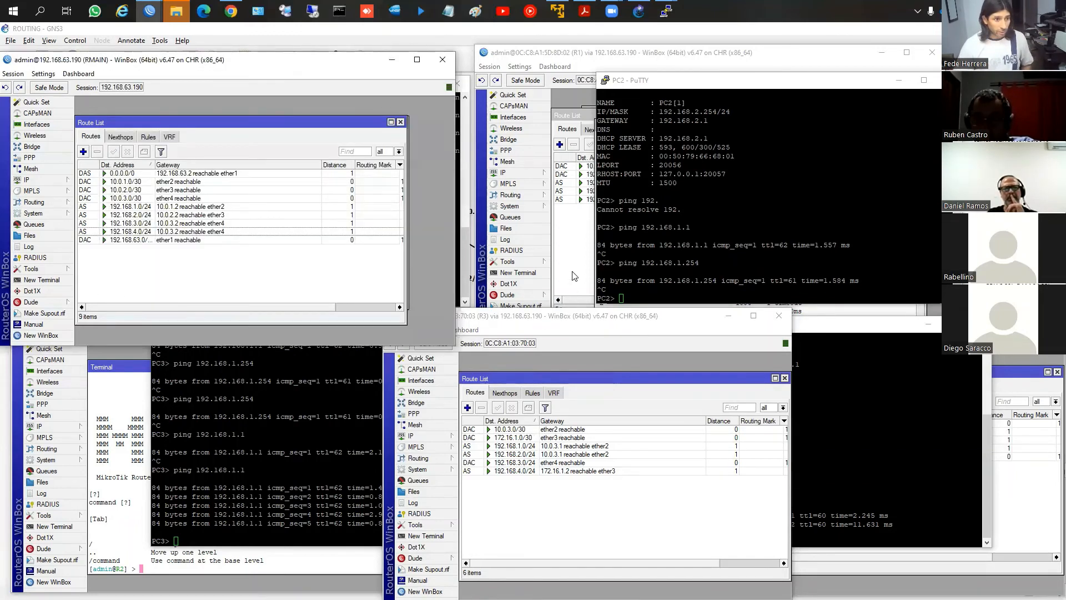
pyautogui.click(572, 272)
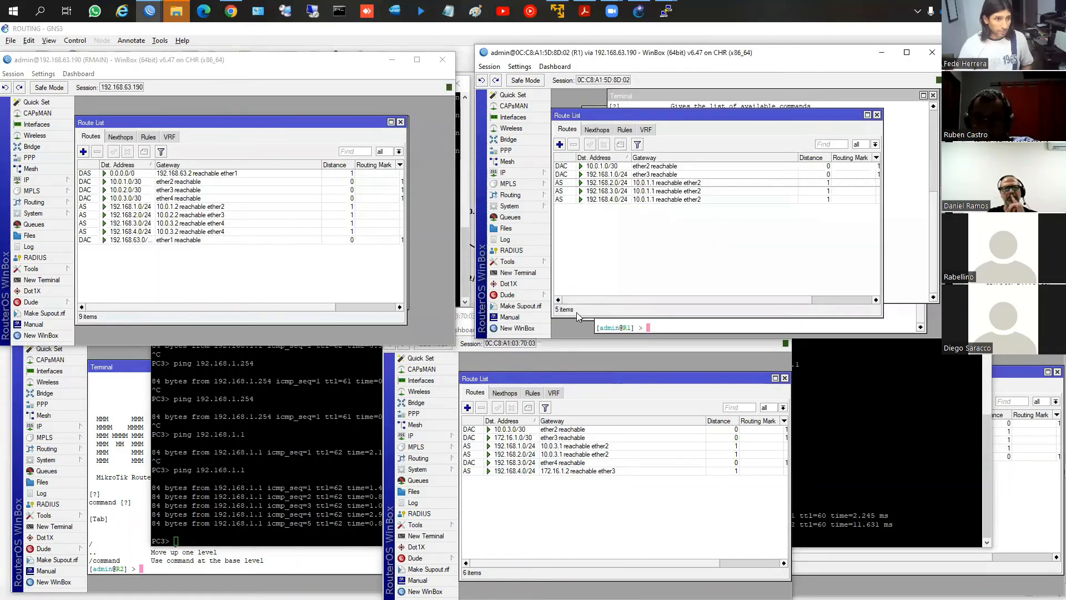
# Delete the four static routes 192.168.1.0/24 through 192.168.4.0/24 from RMAIN's route list
pyautogui.click(132, 232)
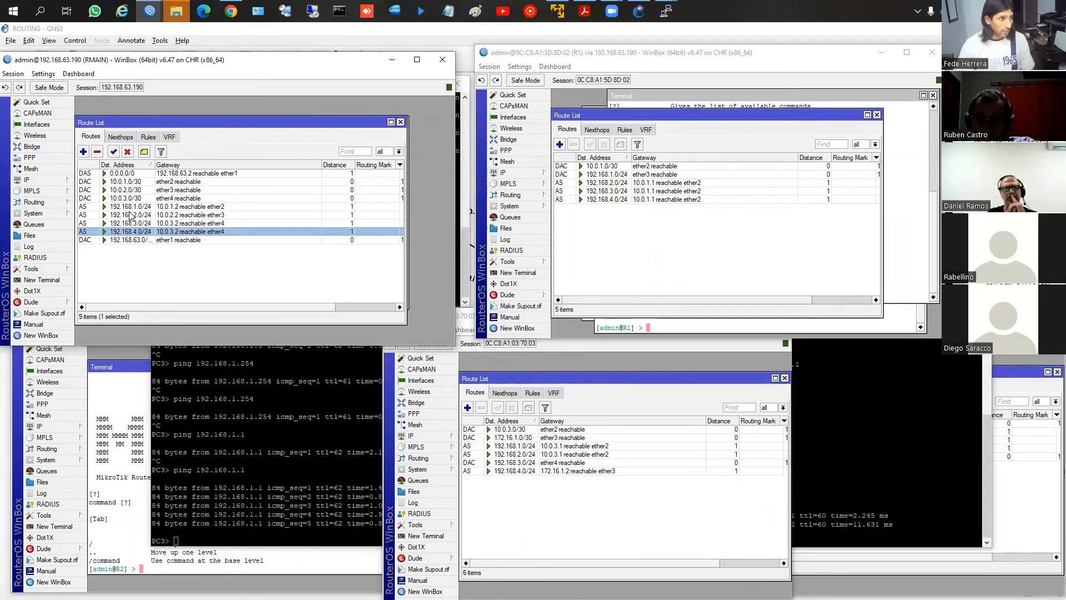
pyautogui.keyDown('shift'); pyautogui.click(129, 207); pyautogui.keyUp('shift')
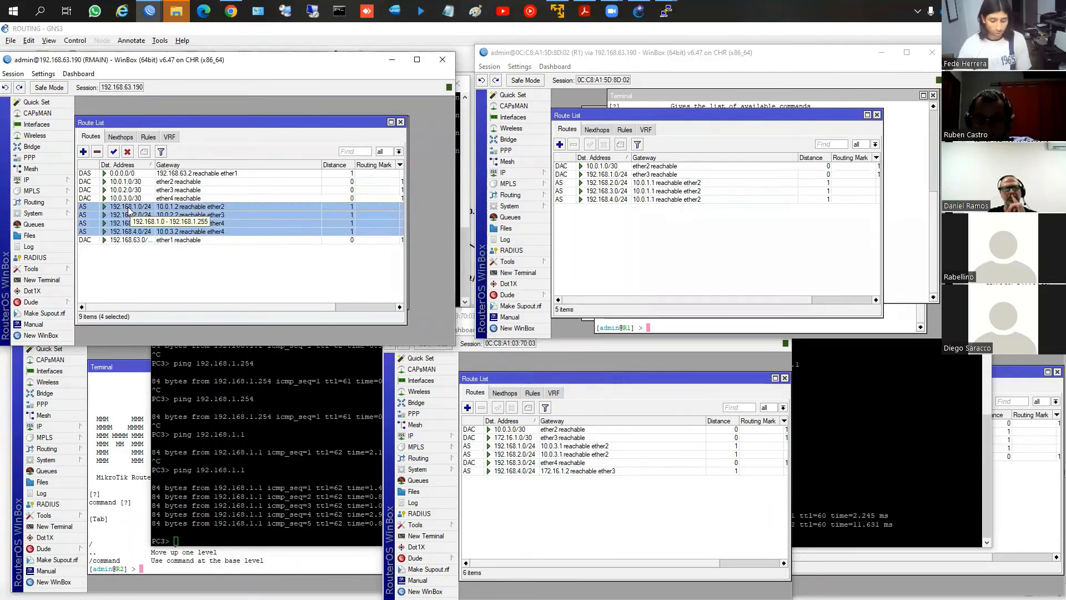
pyautogui.press('Delete')
# Delete the static routes 192.168.2.0/24, 192.168.3.0/24 and 192.168.4.0/24 from R1's route list
pyautogui.click(629, 274)
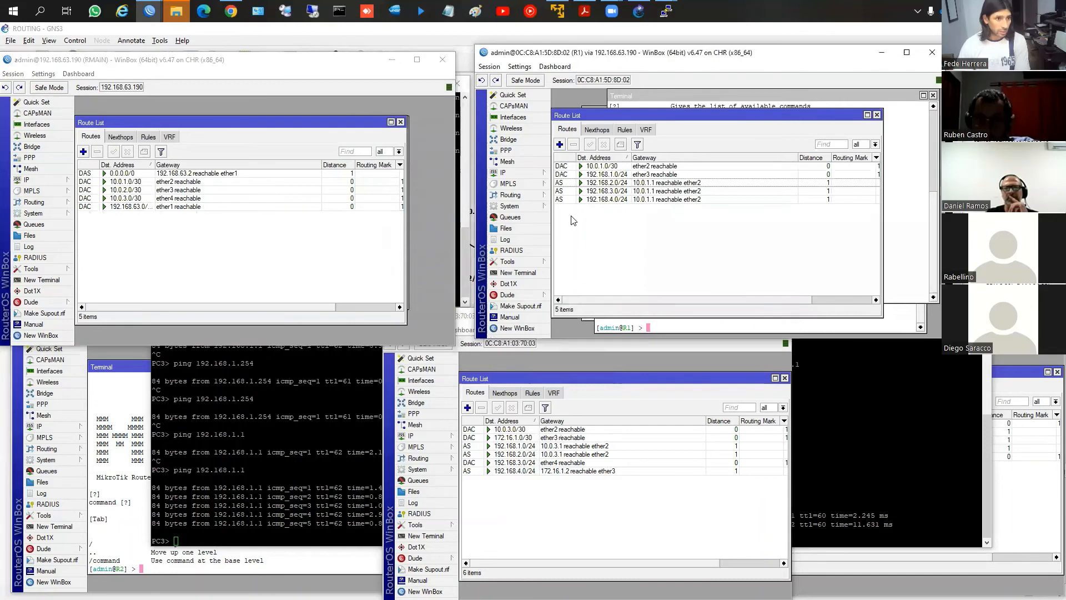
pyautogui.click(575, 191)
pyautogui.click(575, 183)
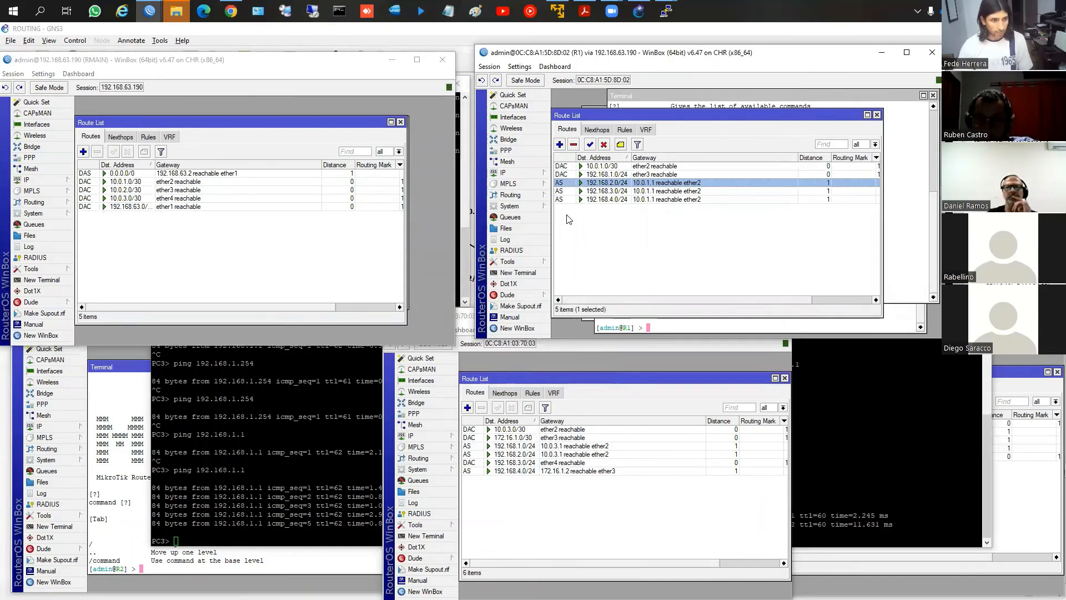
pyautogui.keyDown('shift'); pyautogui.click(565, 200); pyautogui.keyUp('shift')
pyautogui.press('Delete')
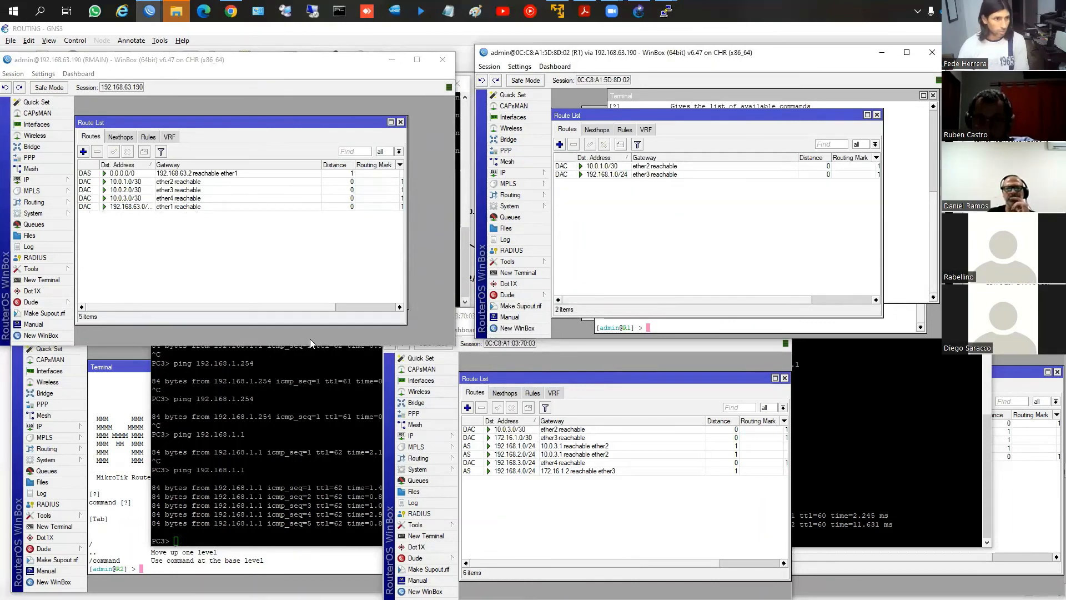
# Bring up R2's route list and delete its static routes 192.168.1.0/24, 192.168.3.0/24 and 192.168.4.0/24
pyautogui.click(139, 448)
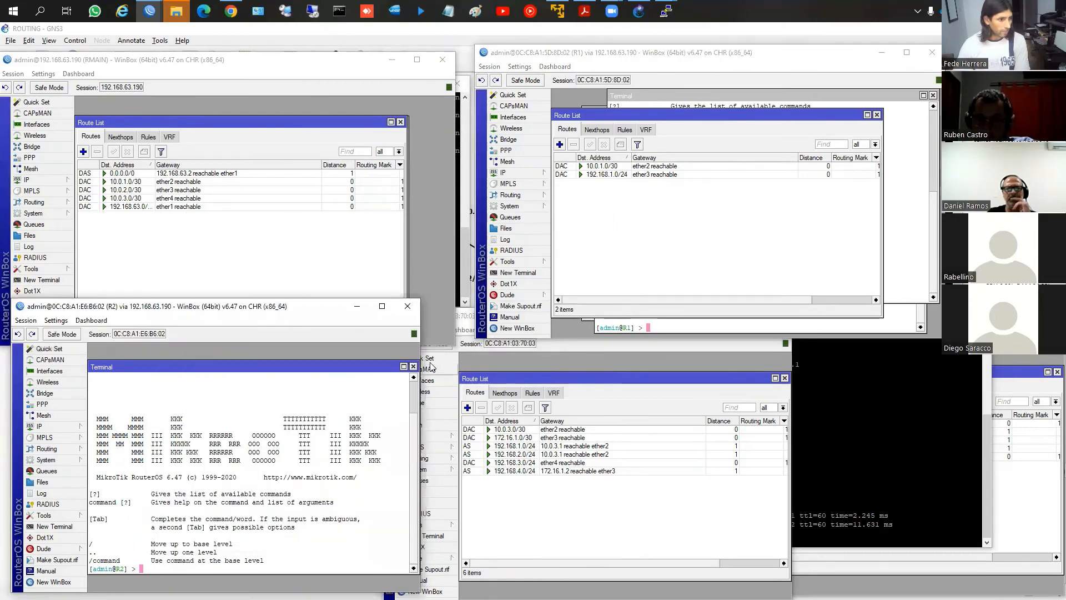
pyautogui.click(353, 408)
pyautogui.click(161, 436)
pyautogui.click(139, 444)
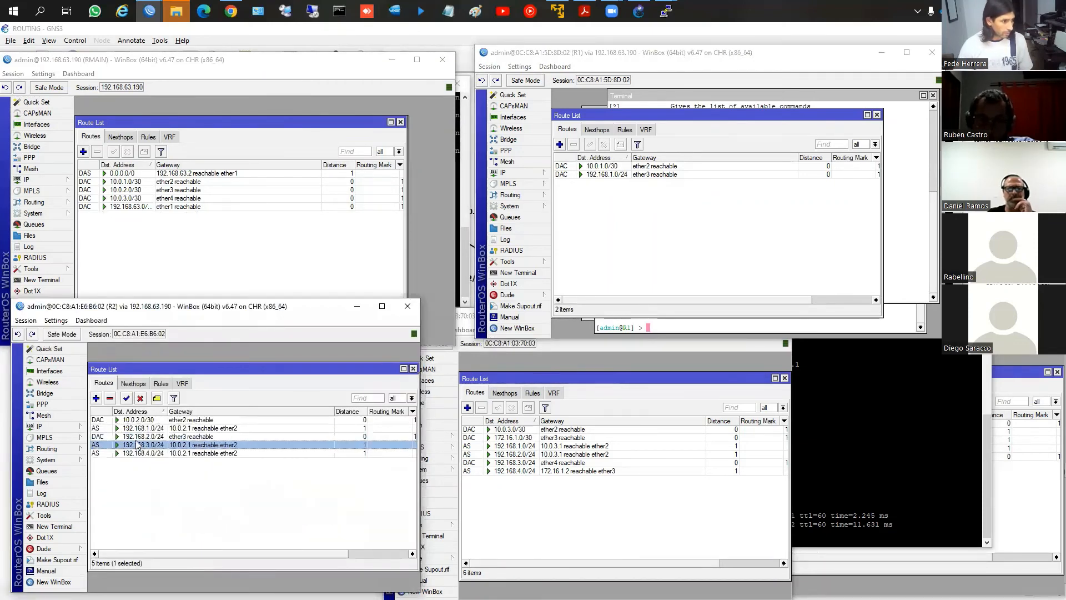
pyautogui.click(136, 428)
pyautogui.keyDown('ctrl'); pyautogui.click(135, 446); pyautogui.keyUp('ctrl')
pyautogui.keyDown('ctrl'); pyautogui.click(131, 453); pyautogui.keyUp('ctrl')
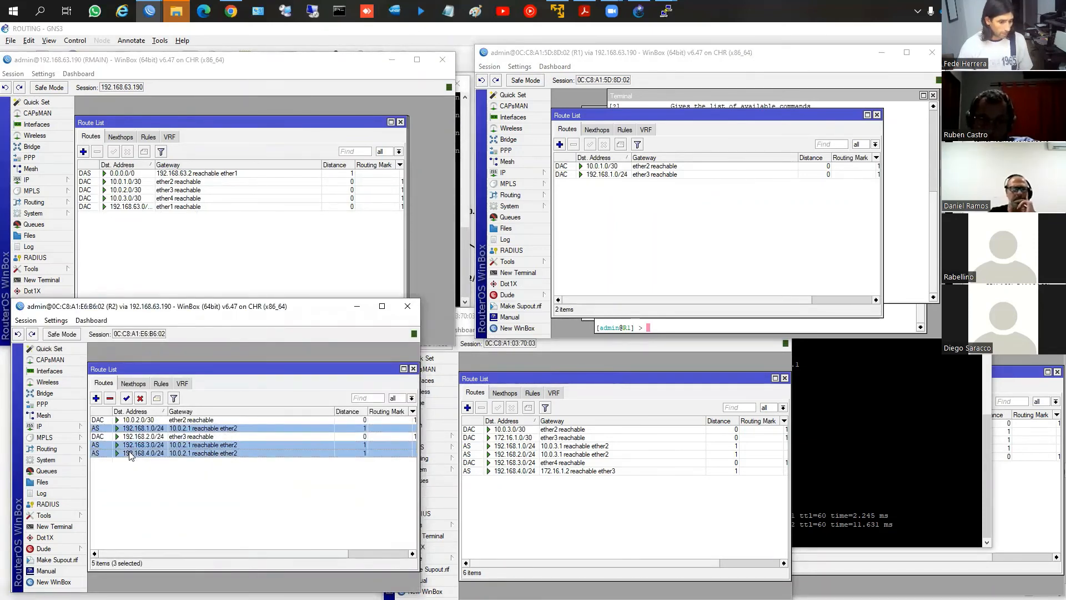
pyautogui.press('Delete')
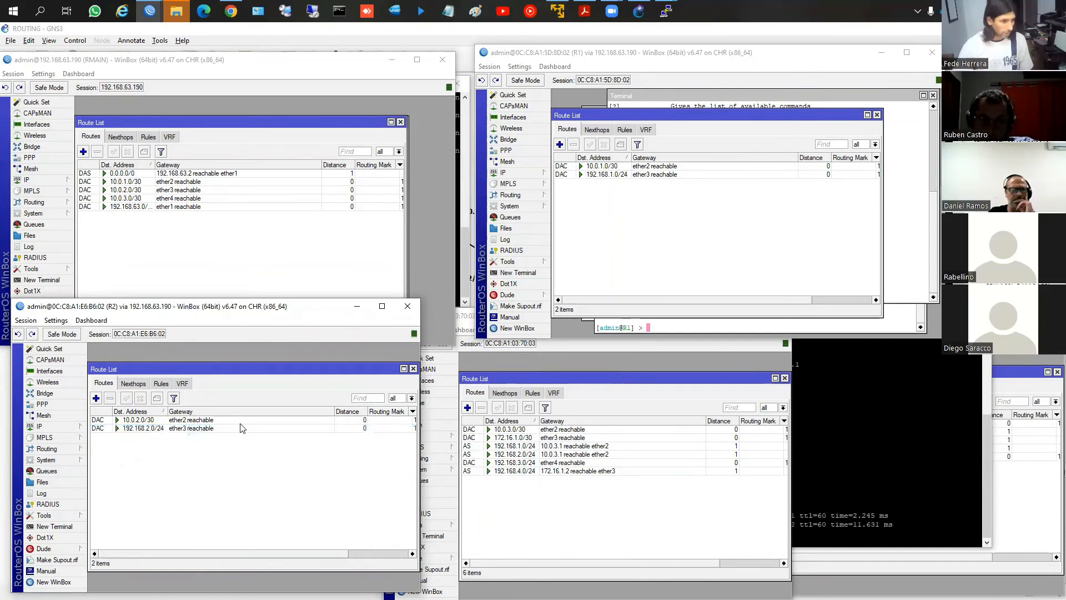
# Delete the static routes 192.168.1.0/24, 192.168.2.0/24 and 192.168.4.0/24 from R3's route list
pyautogui.click(501, 446)
pyautogui.keyDown('ctrl'); pyautogui.click(498, 455); pyautogui.keyUp('ctrl')
pyautogui.keyDown('ctrl'); pyautogui.click(500, 471); pyautogui.keyUp('ctrl')
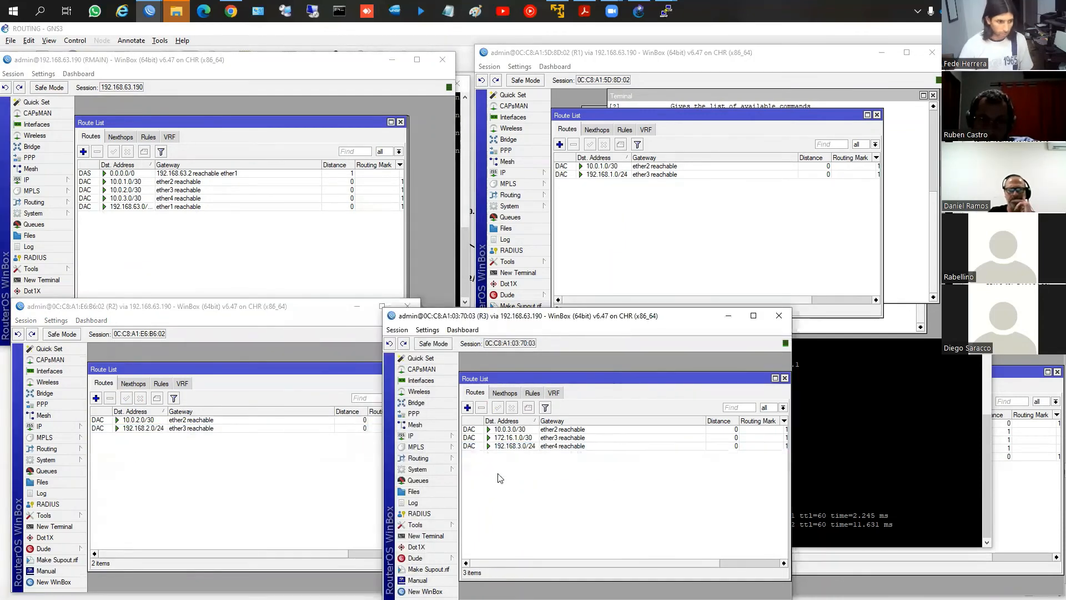
pyautogui.press('Delete')
# Bring up R4's WinBox window and delete its static routes 192.168.1.0/24, 192.168.2.0/24 and 192.168.3.0/24
pyautogui.click(1034, 533)
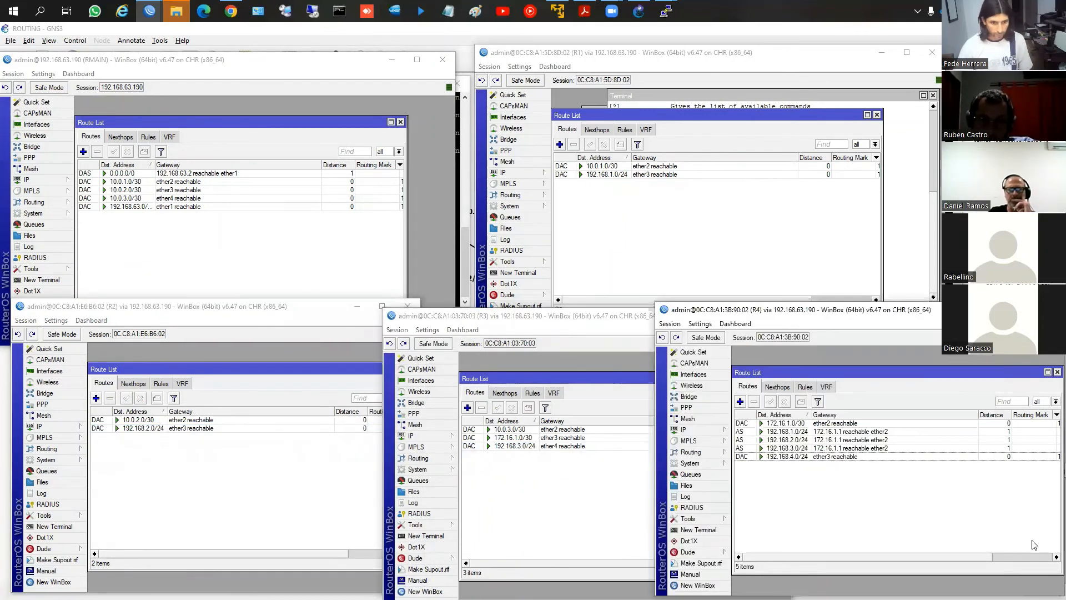
pyautogui.click(753, 440)
pyautogui.keyDown('ctrl'); pyautogui.click(753, 431); pyautogui.keyUp('ctrl')
pyautogui.keyDown('ctrl'); pyautogui.click(752, 448); pyautogui.keyUp('ctrl')
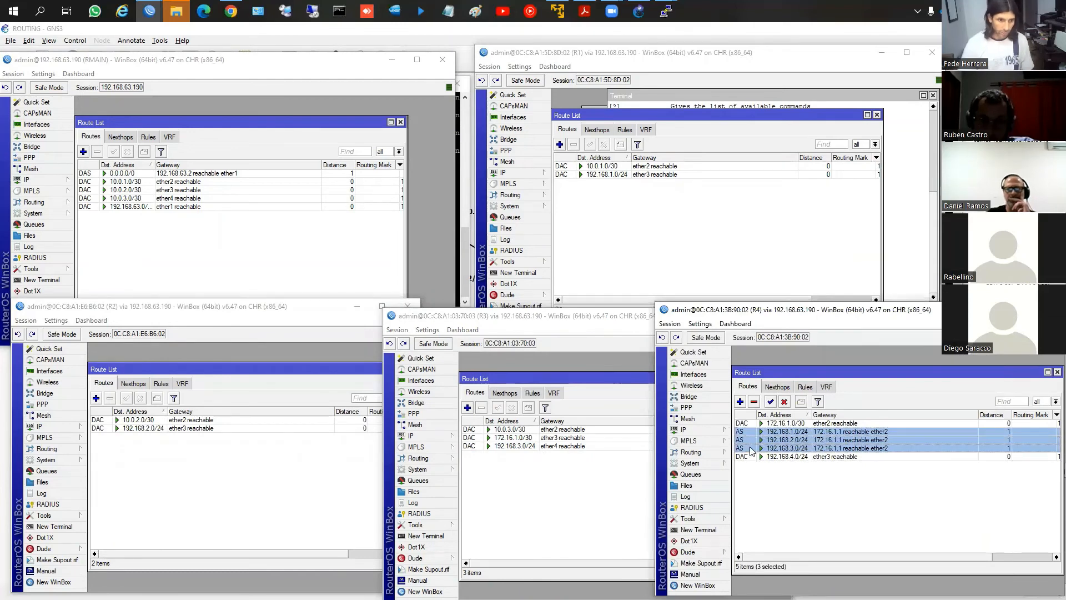
pyautogui.press('Delete')
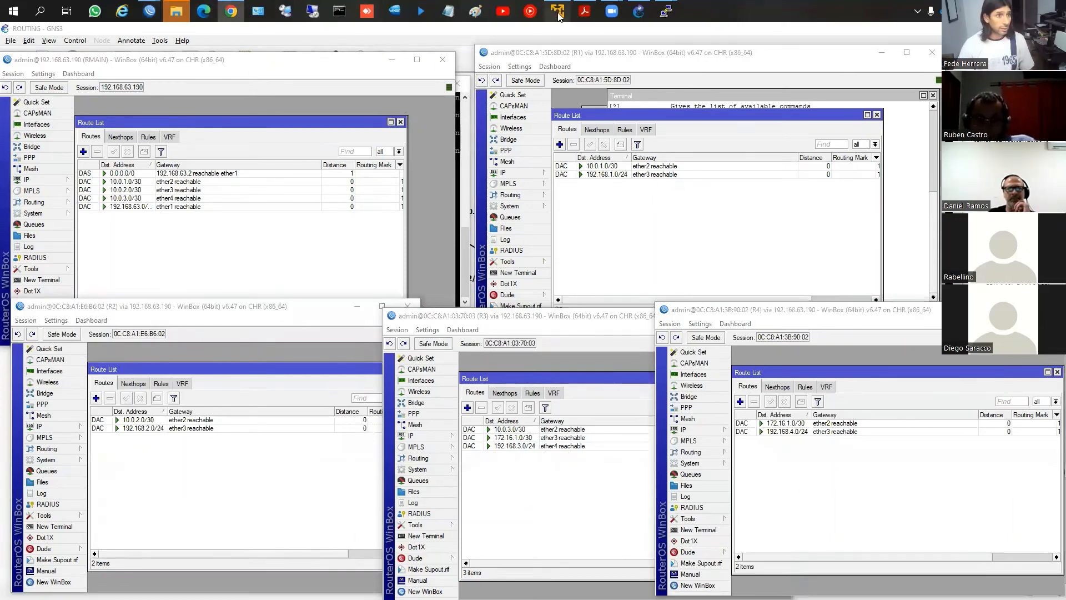
# Switch to the routing PDF in Acrobat Reader and, on the RIP slide, box the two versions, "UDP 520" and "broadcast (RIPv1)", and circle "v2"
pyautogui.click(584, 10)
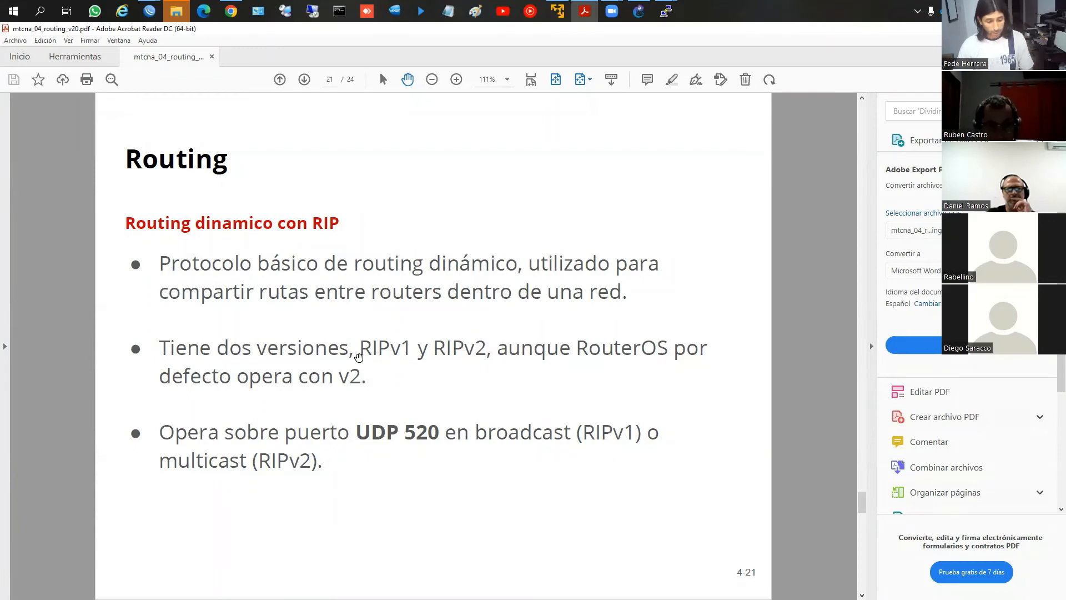
pyautogui.moveTo(148, 328); pyautogui.dragTo(486, 364)
pyautogui.moveTo(363, 366)
pyautogui.mouseDown()
pyautogui.moveTo(331, 371)
pyautogui.moveTo(379, 382)
pyautogui.moveTo(354, 364)
pyautogui.mouseUp()
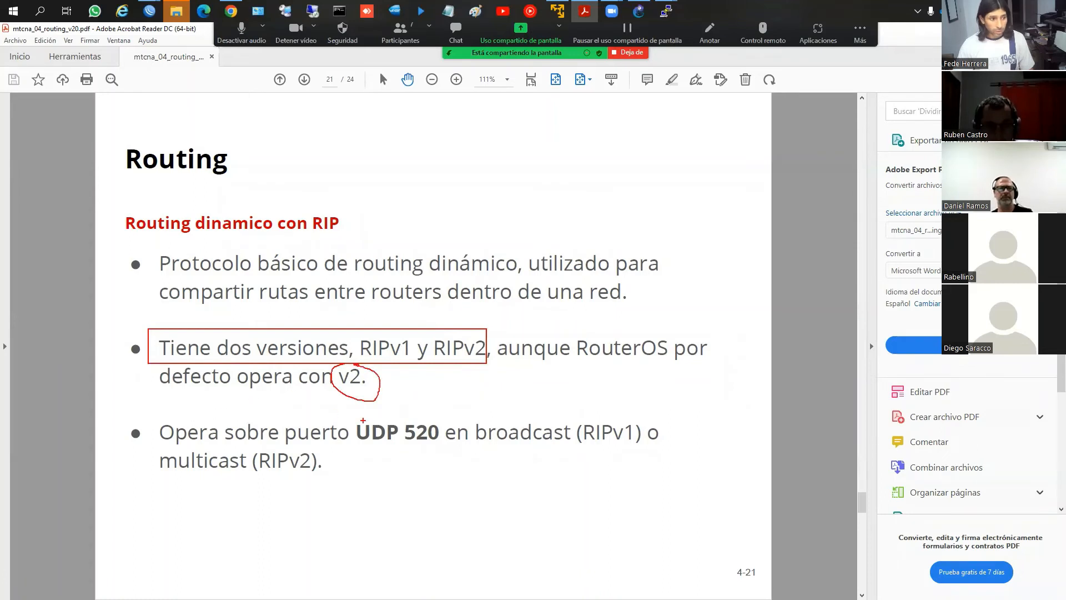
pyautogui.moveTo(341, 410); pyautogui.dragTo(444, 449)
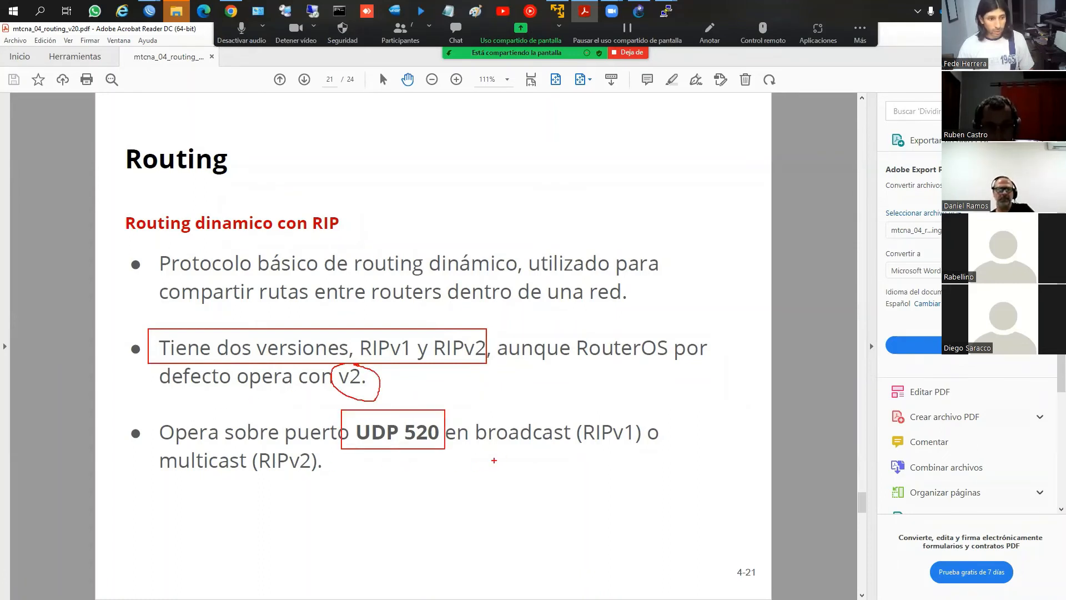
pyautogui.moveTo(483, 446)
pyautogui.mouseDown()
pyautogui.moveTo(623, 426)
pyautogui.moveTo(638, 412)
pyautogui.mouseUp()
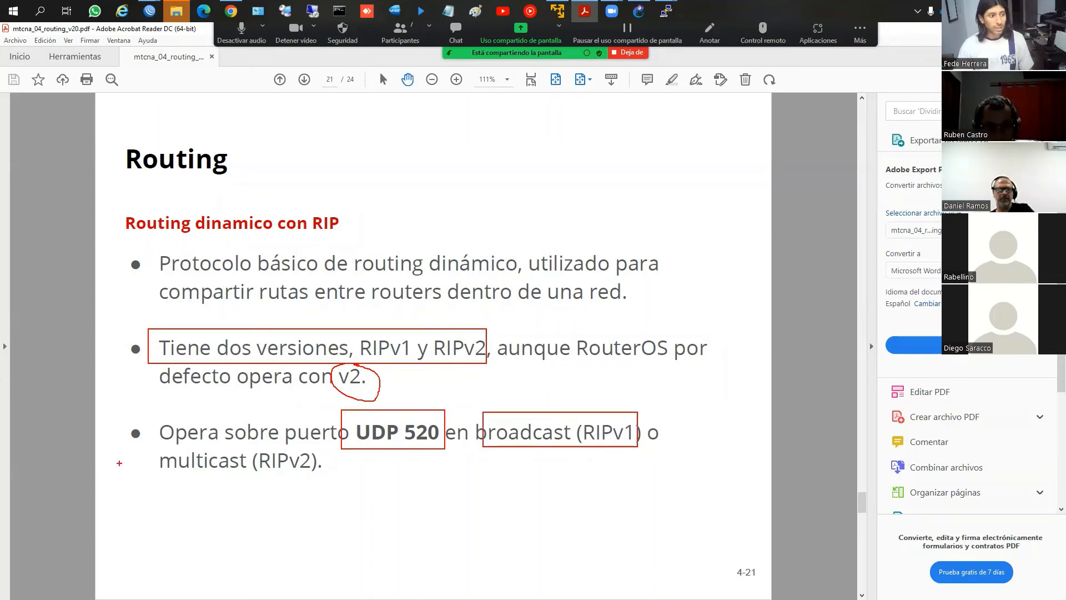
# Box and underline "multicast (RIPv2)" on the RIP slide, and move on to the quick RIP configuration slide with the annotations cleared
pyautogui.moveTo(151, 450); pyautogui.dragTo(328, 483)
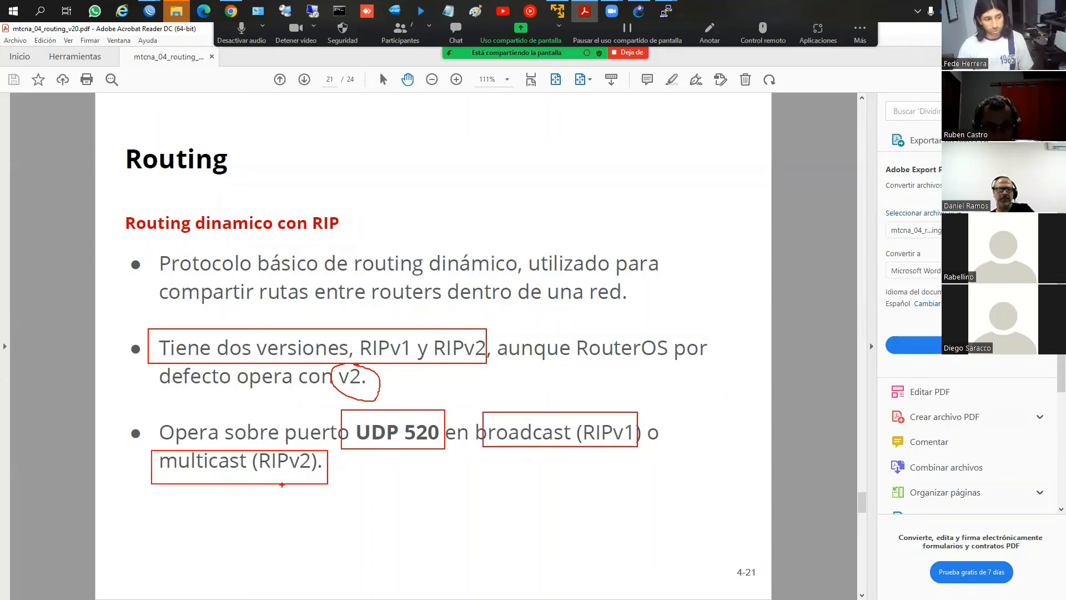
pyautogui.moveTo(151, 478); pyautogui.dragTo(320, 479)
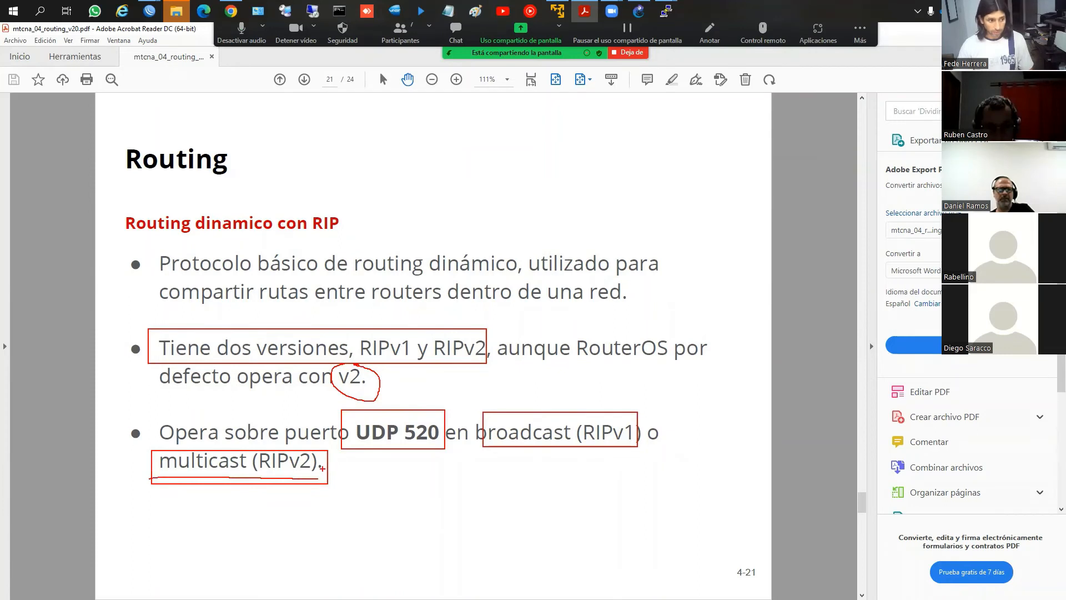
pyautogui.press('Escape')
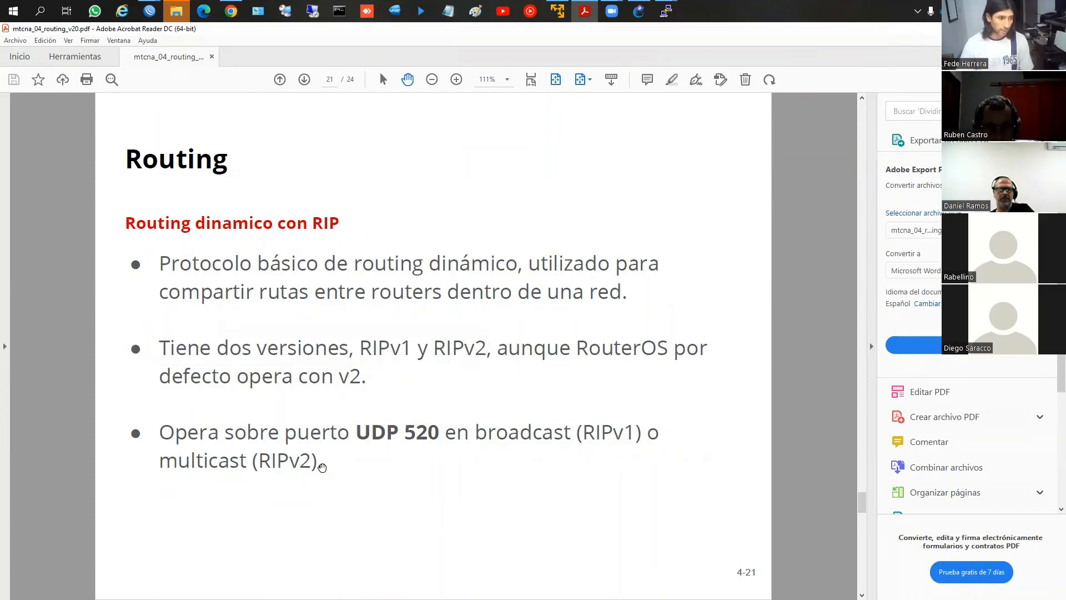
pyautogui.press('Right')
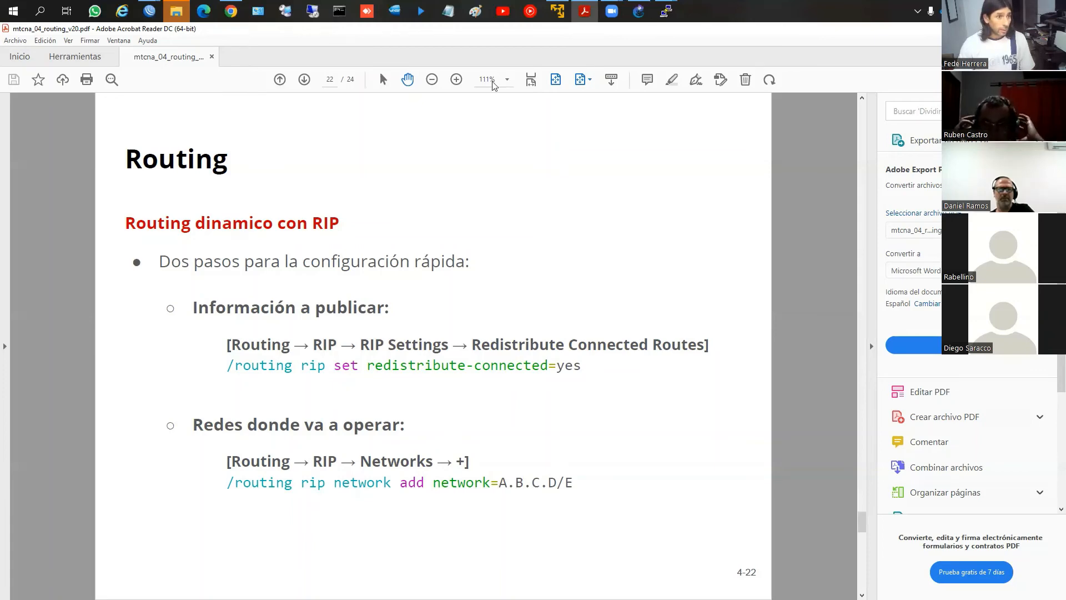
# Bring up the PuTTY consoles of PC1, PC2, PC3 and PC4 and ping 192.168.2.254 from PC1
pyautogui.click(673, 22)
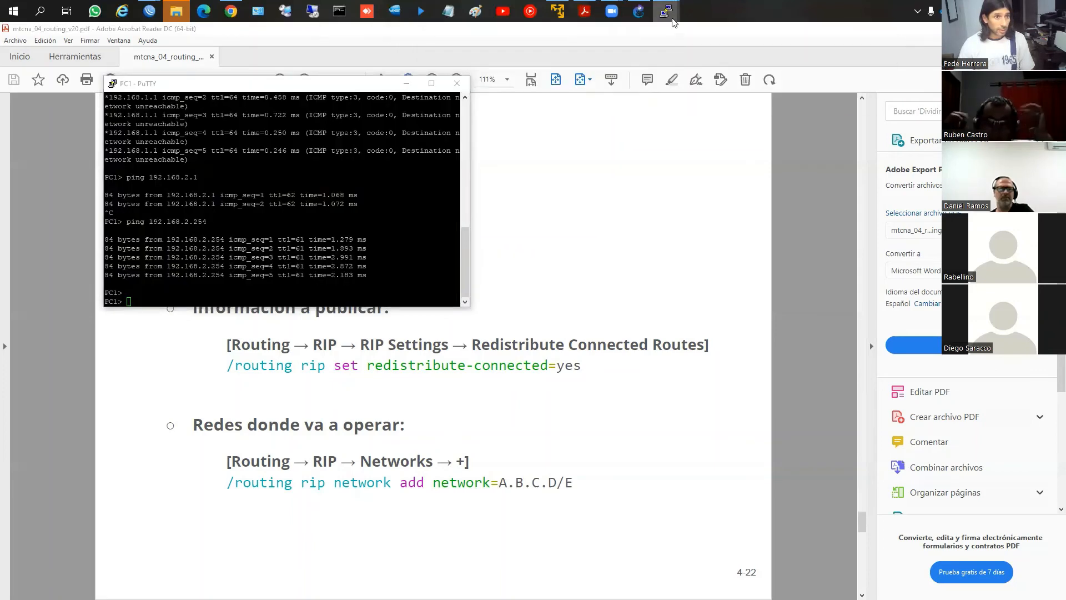
pyautogui.moveTo(671, 21)
pyautogui.click(645, 60)
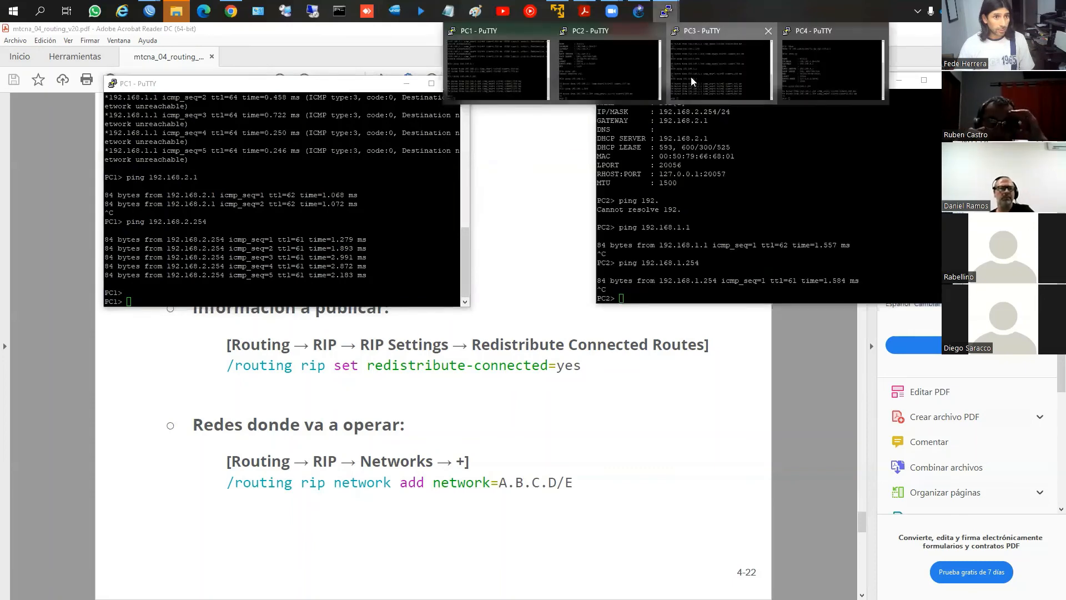
pyautogui.click(691, 76)
pyautogui.click(814, 79)
pyautogui.click(334, 182)
pyautogui.press('Up')
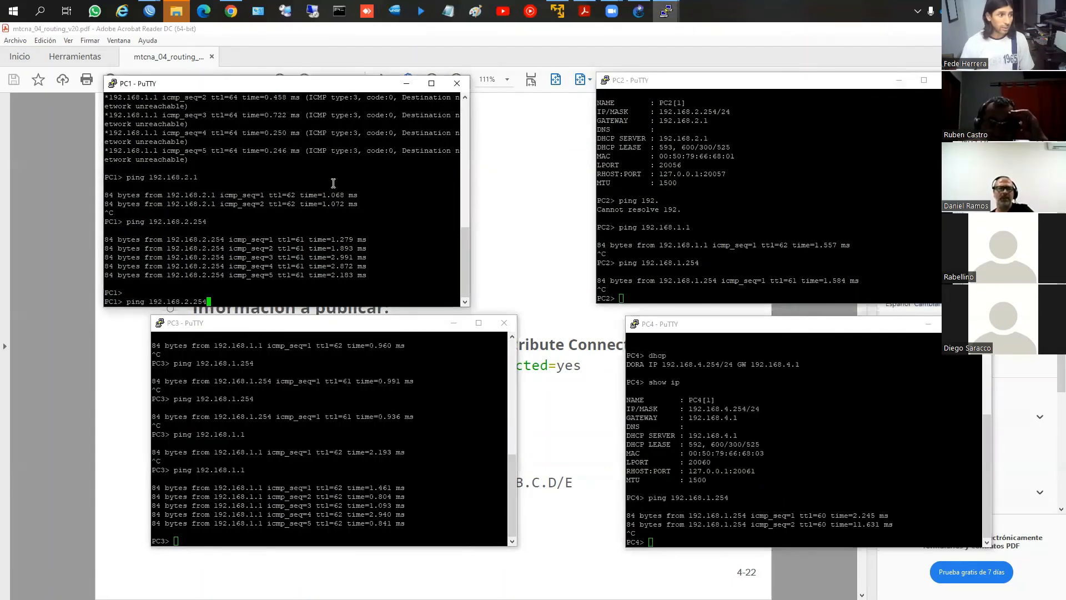
pyautogui.press('Return')
# Repeat the pings to 192.168.1.254 from PC2, 192.168.1.1 from PC3 and 192.168.1.254 from PC4
pyautogui.click(718, 300)
pyautogui.press('Up')
pyautogui.press('Return')
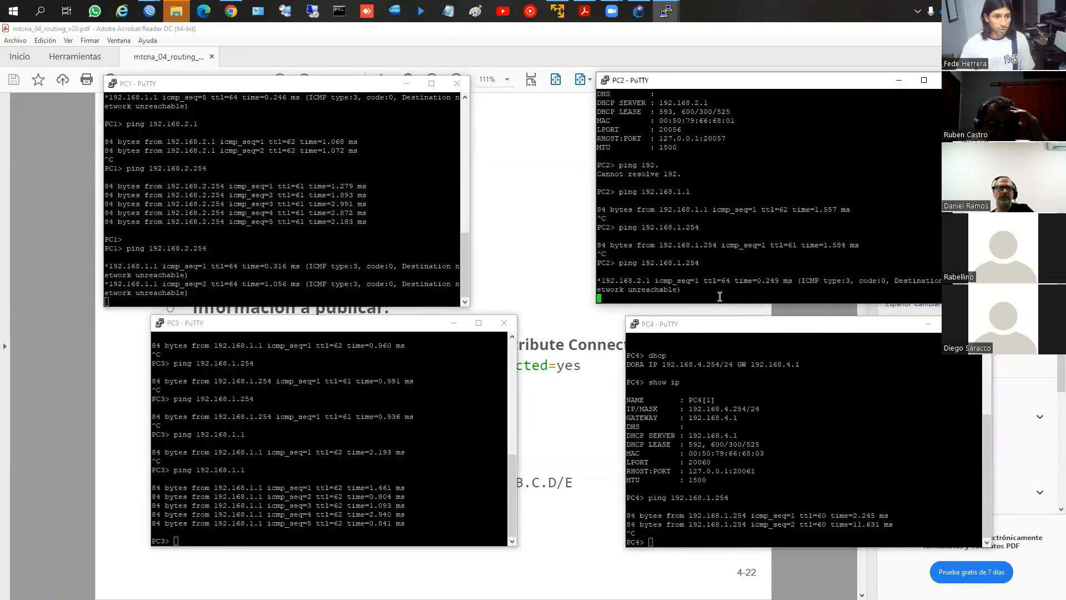
pyautogui.doubleClick(241, 389)
pyautogui.press('Up')
pyautogui.press('Return')
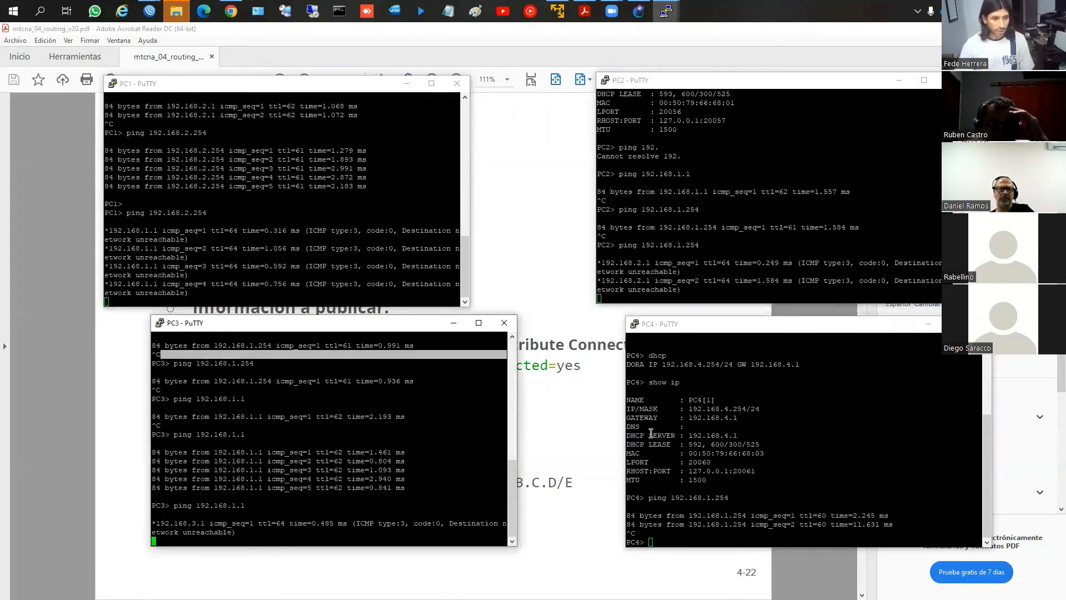
pyautogui.click(683, 442)
pyautogui.press('Up')
pyautogui.press('Return')
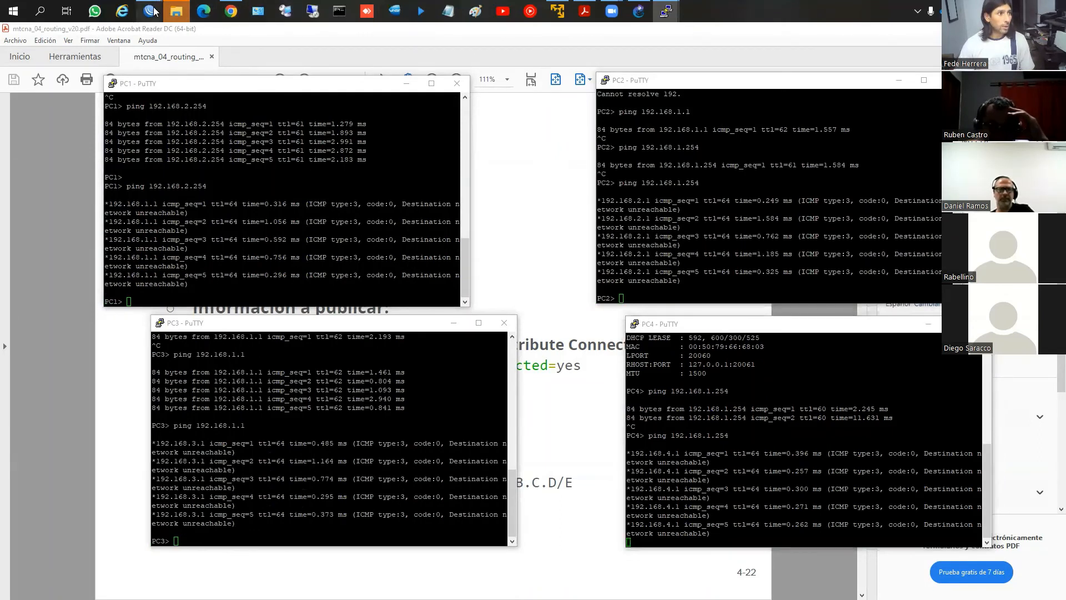
# Switch to RMAIN's WinBox window, examine the redistribution options and timers in its RIP settings, and leave them without changes
pyautogui.moveTo(153, 11)
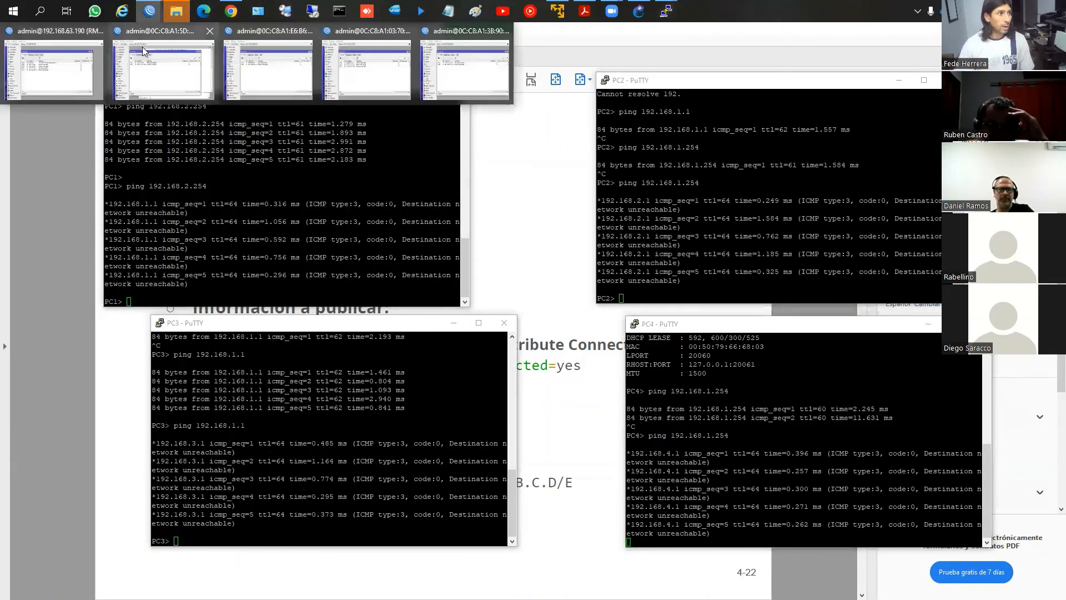
pyautogui.click(50, 60)
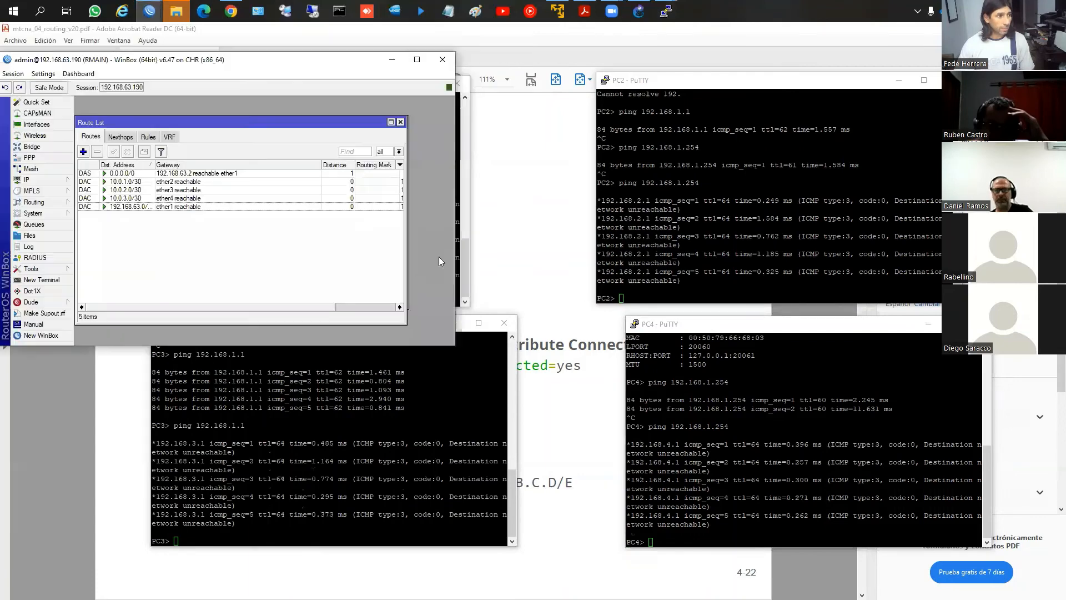
pyautogui.click(34, 203)
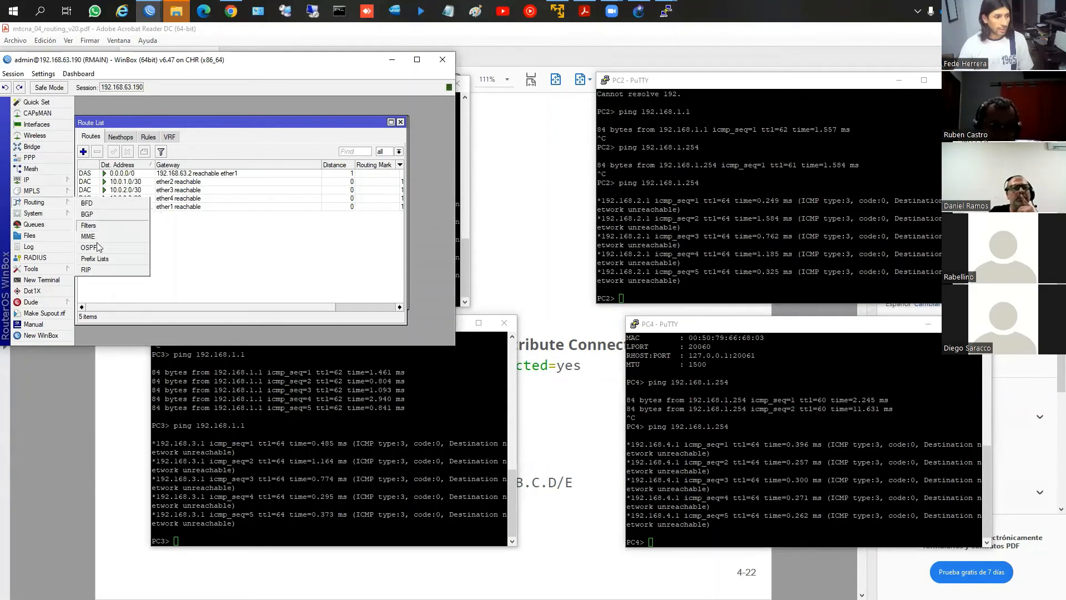
pyautogui.click(87, 270)
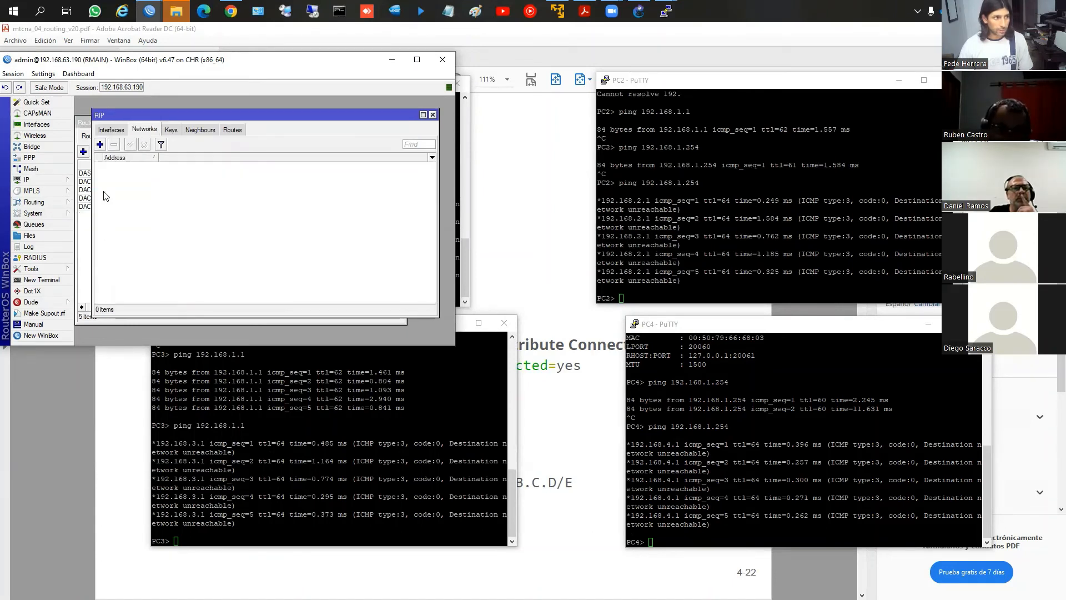
pyautogui.click(108, 132)
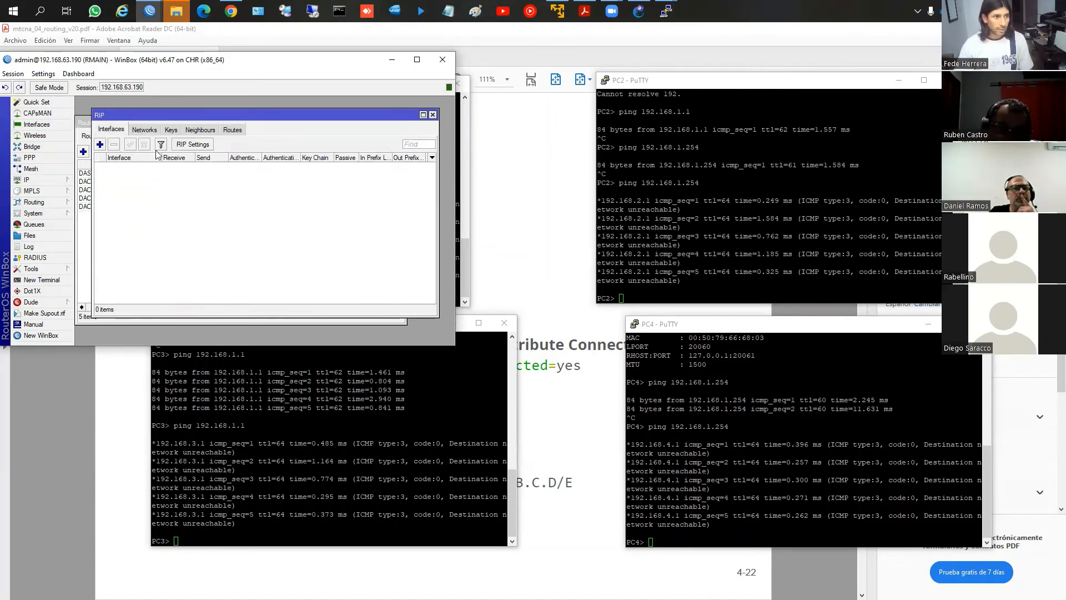
pyautogui.click(198, 146)
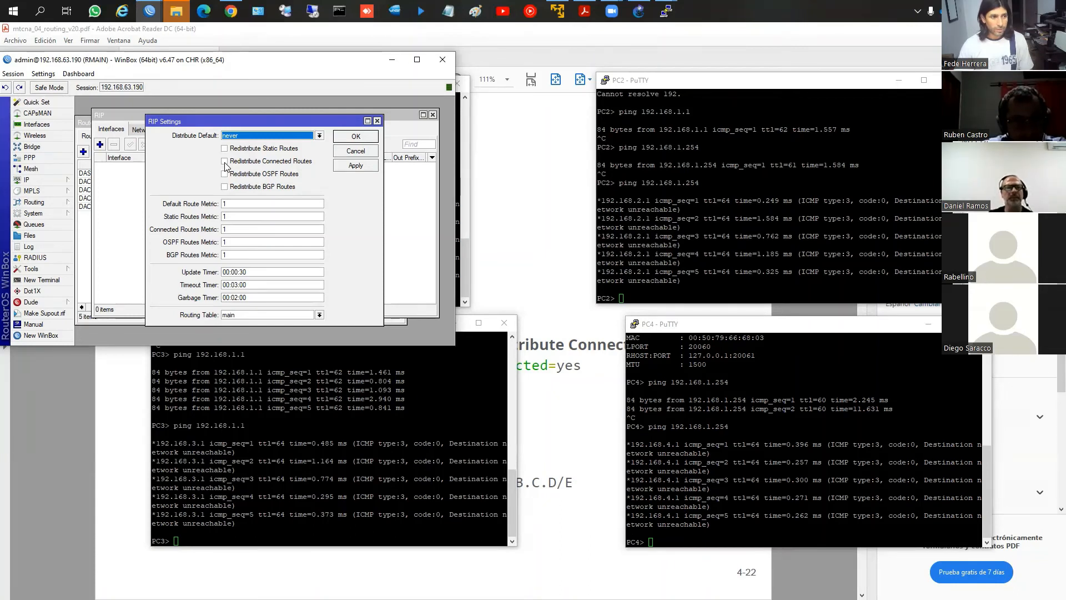
pyautogui.click(356, 150)
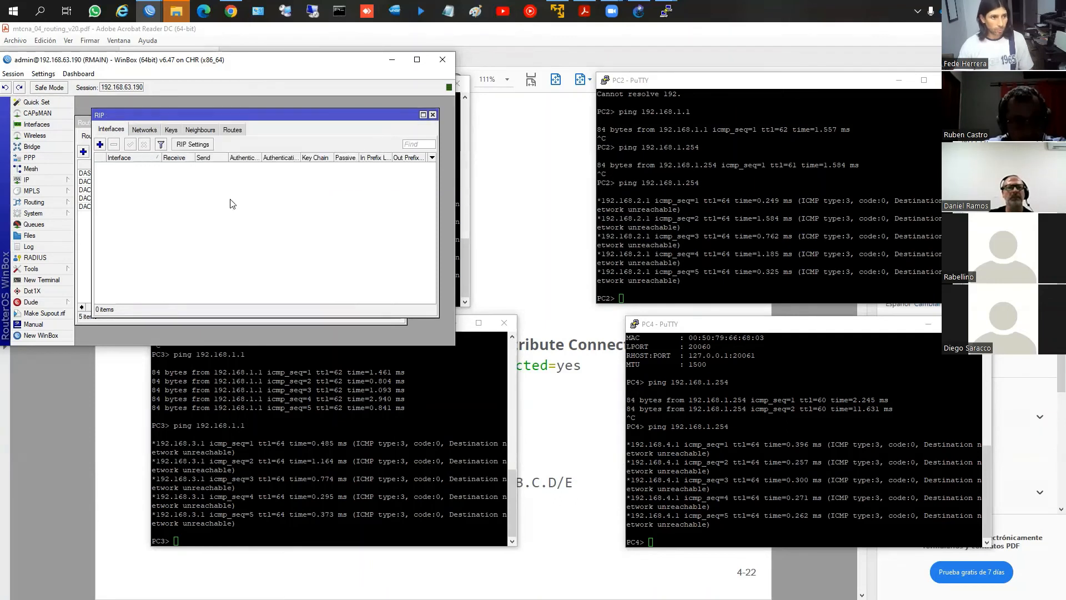
# Undo the last three route deletions in RMAIN's route list and compare the distances of the connected, default and static routes
pyautogui.click(82, 125)
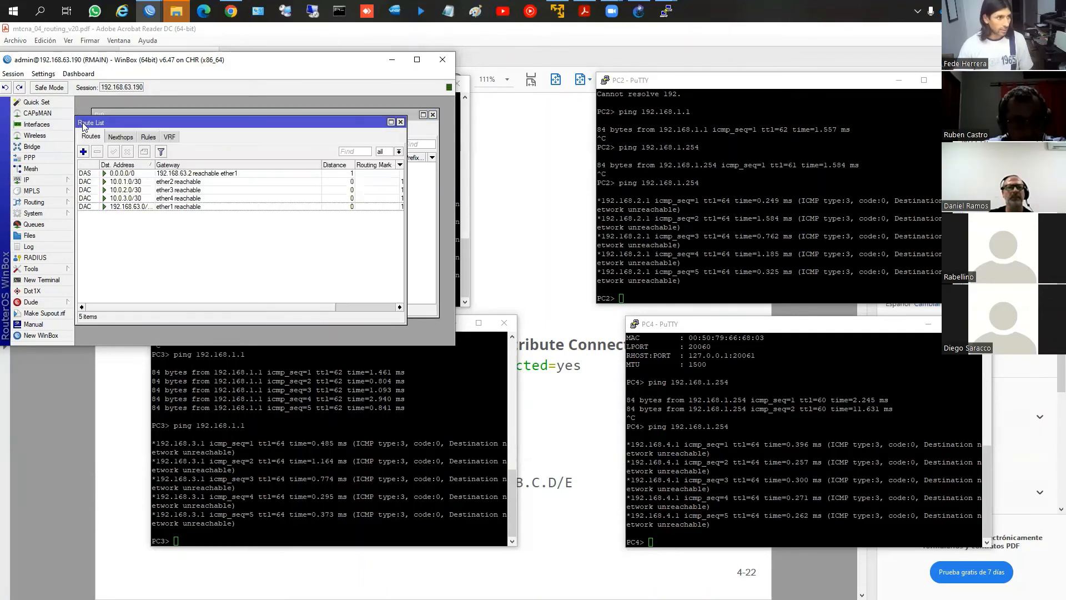
pyautogui.click(2, 91)
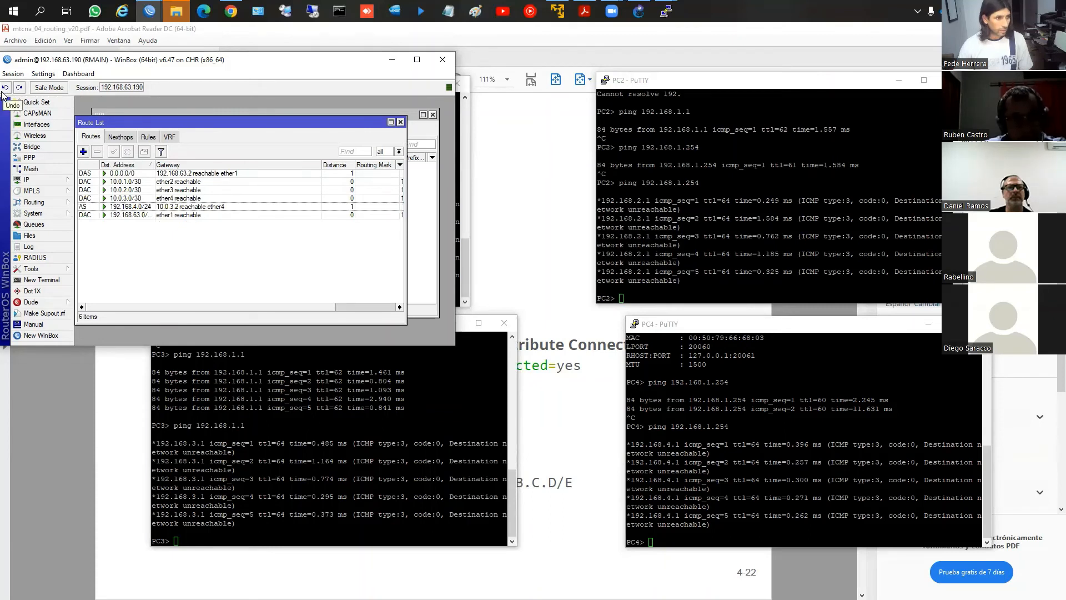
pyautogui.click(2, 91)
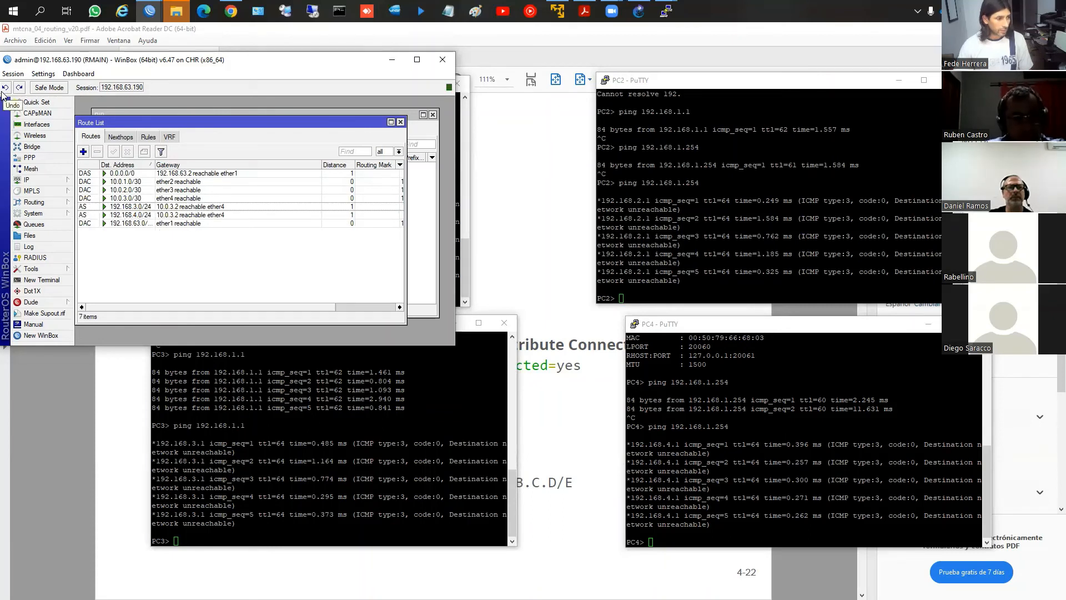
pyautogui.click(3, 90)
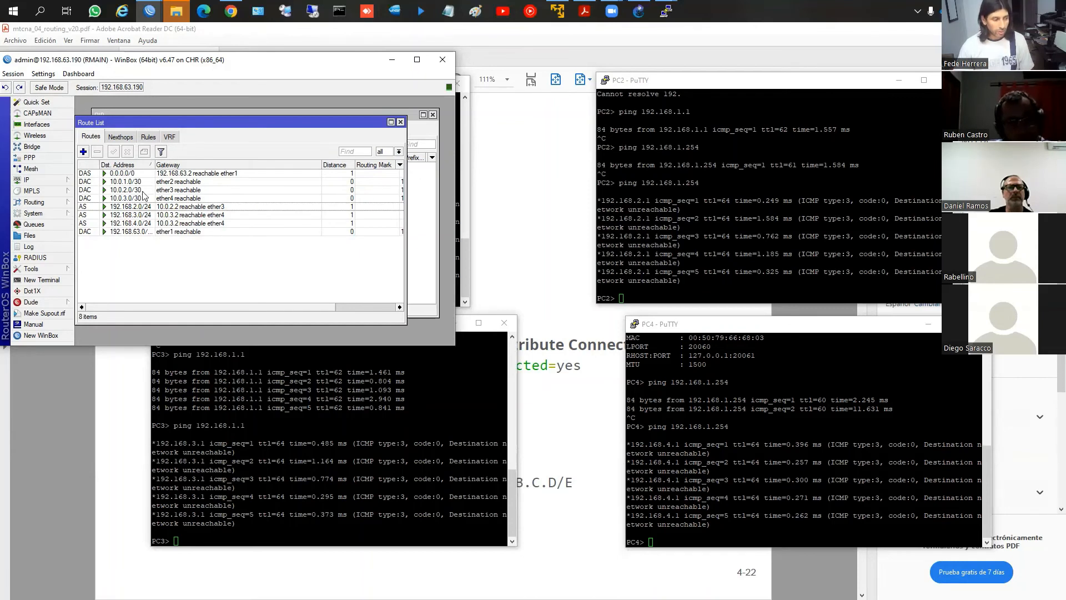
pyautogui.click(189, 182)
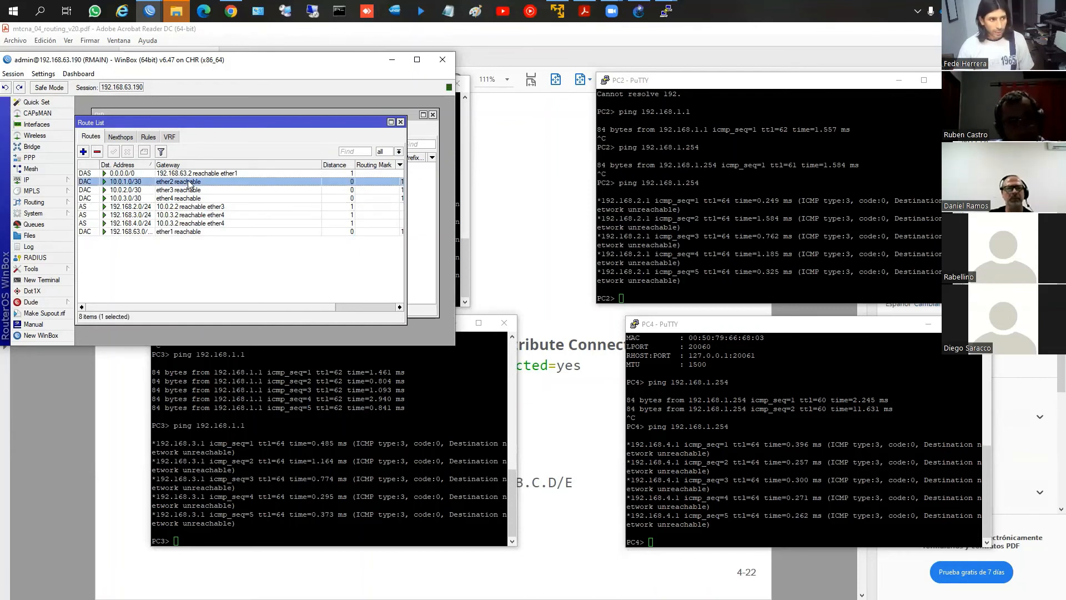
pyautogui.click(348, 175)
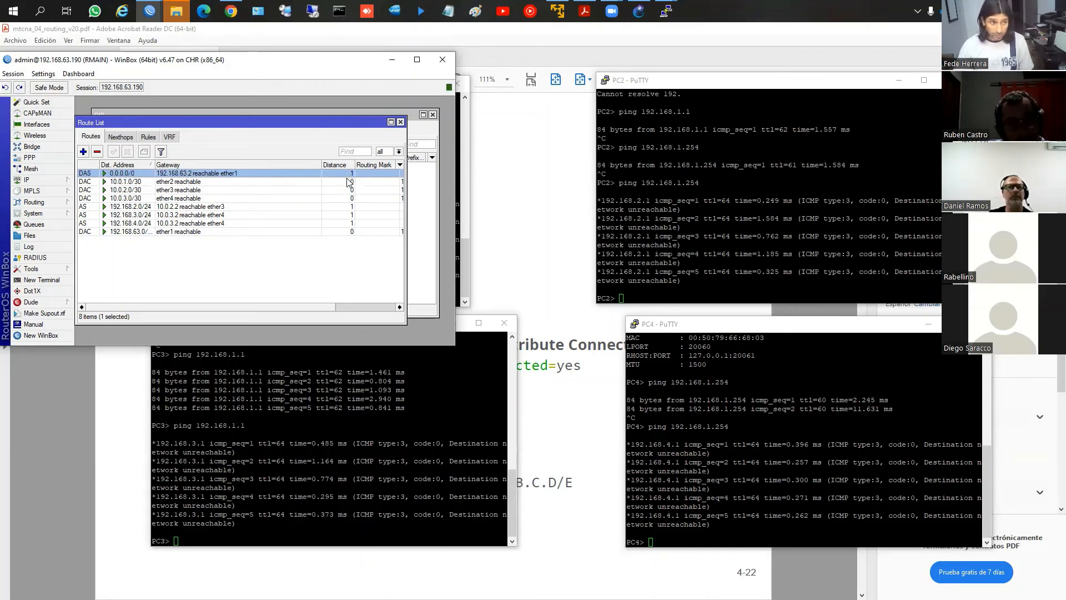
pyautogui.click(349, 223)
pyautogui.click(347, 207)
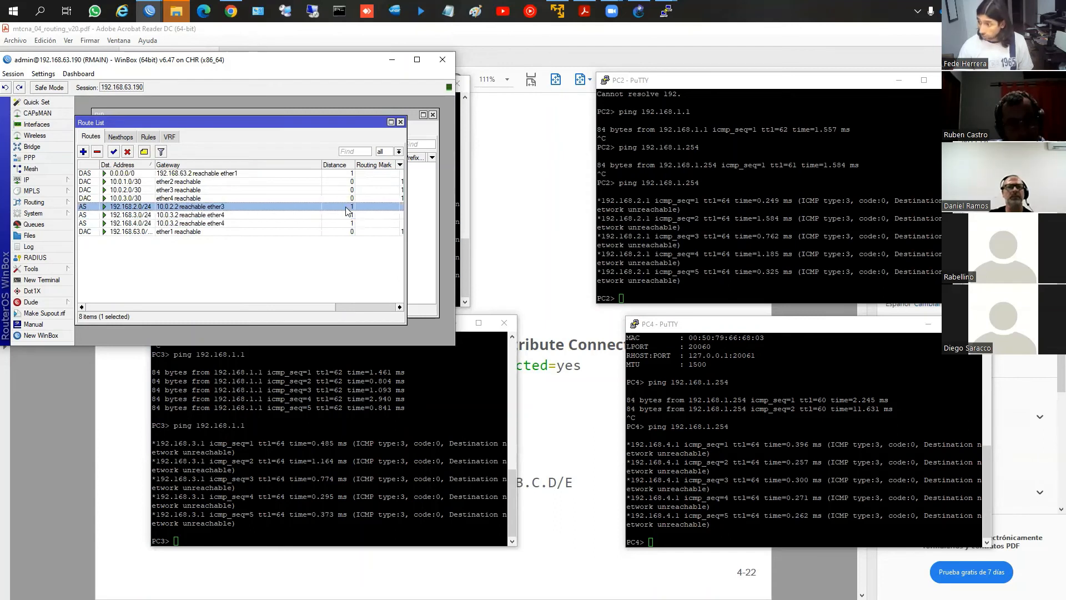
# Delete the static routes 192.168.2.0/24, 192.168.3.0/24 and 192.168.4.0/24 from RMAIN's route list
pyautogui.click(105, 224)
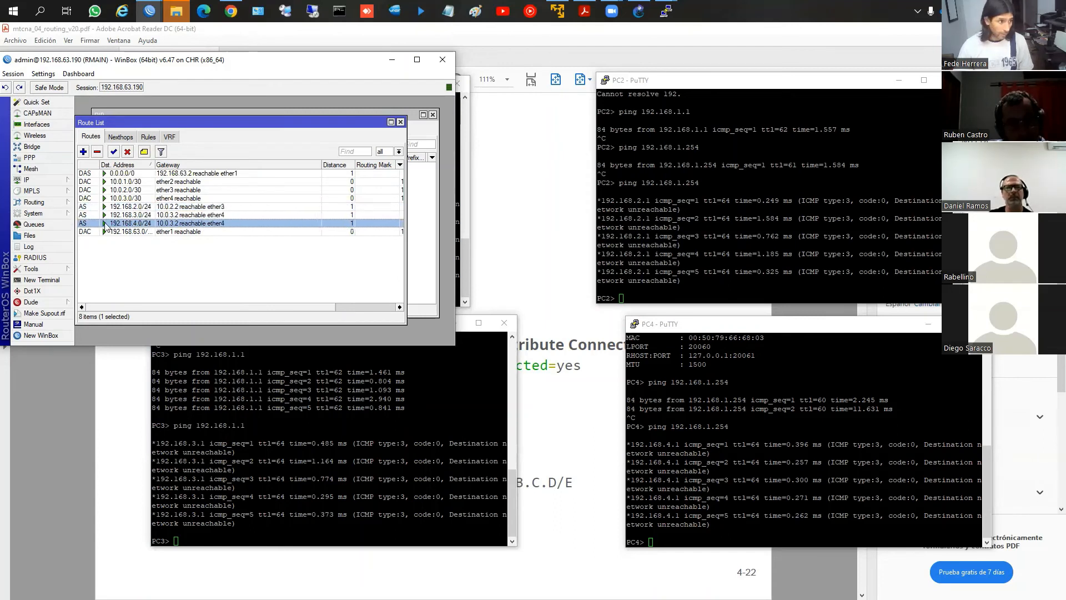
pyautogui.keyDown('shift'); pyautogui.click(108, 207); pyautogui.keyUp('shift')
pyautogui.press('Delete')
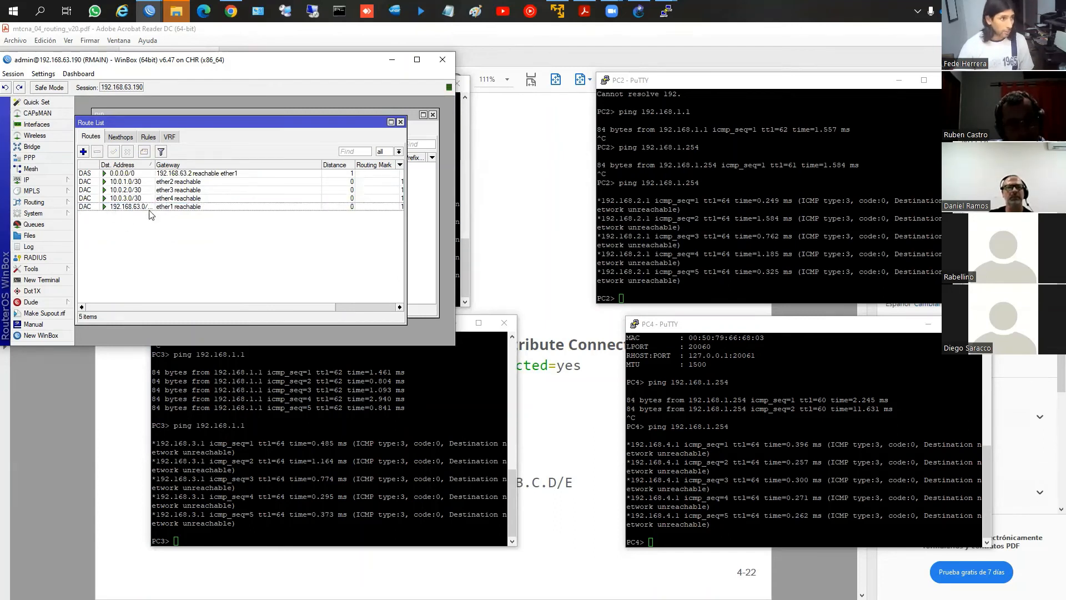
# Review the route redistribution options in RMAIN's RIP settings again and close them without changes
pyautogui.click(138, 112)
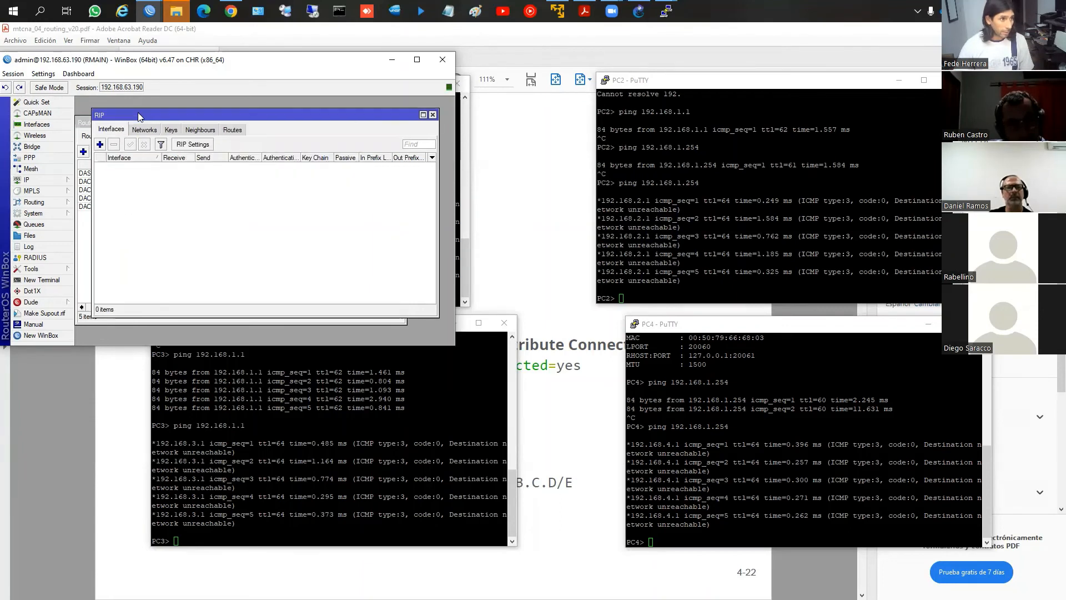
pyautogui.click(190, 145)
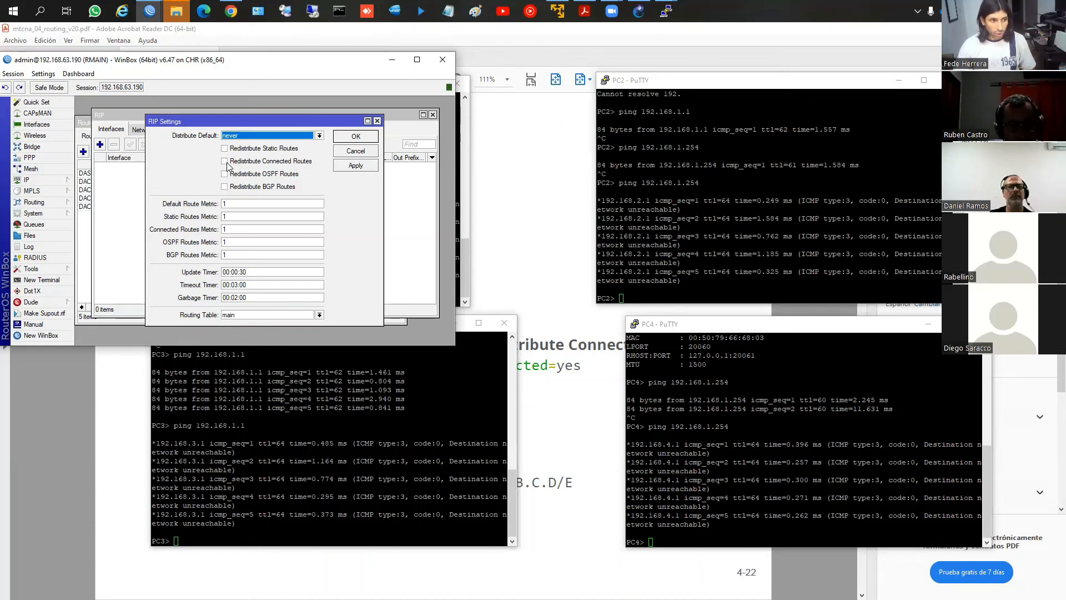
pyautogui.click(357, 153)
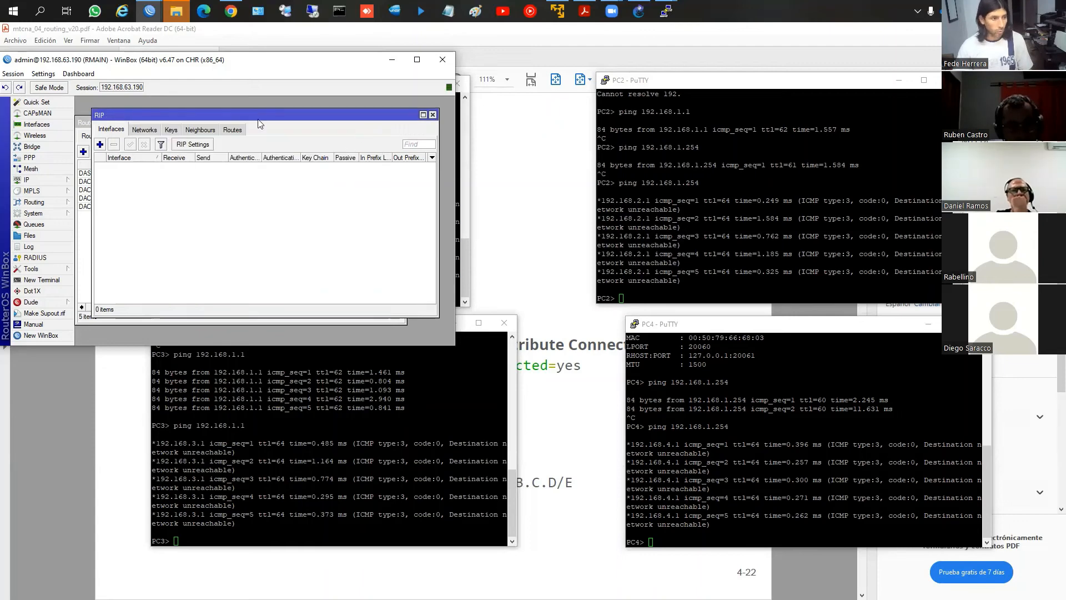
# Switch to R1's WinBox window and enable redistribution of connected routes in its RIP settings
pyautogui.hotkey('alt', 'Tab')
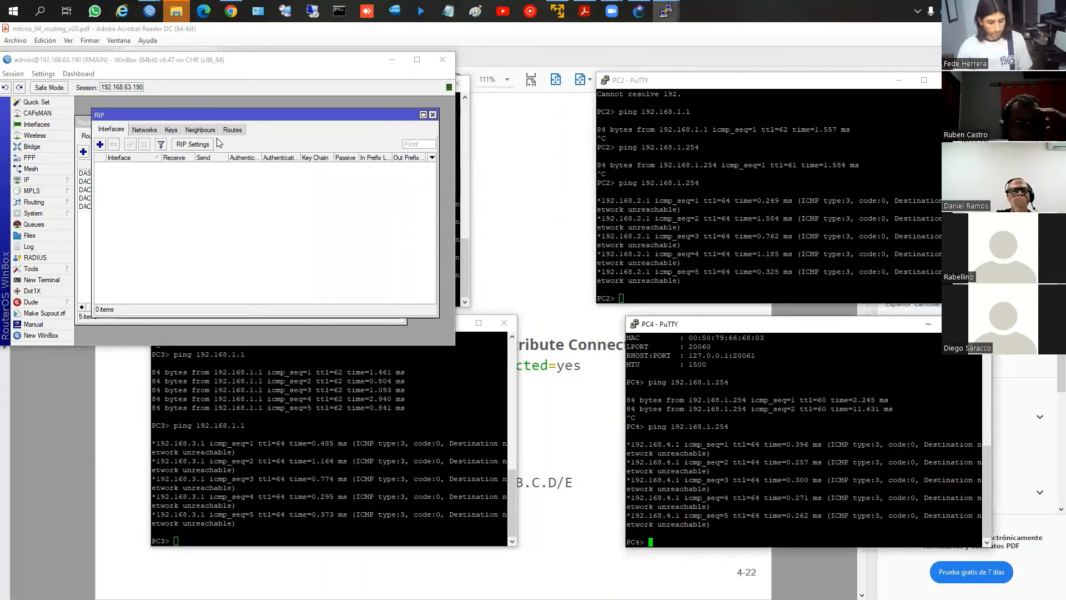
pyautogui.click(150, 11)
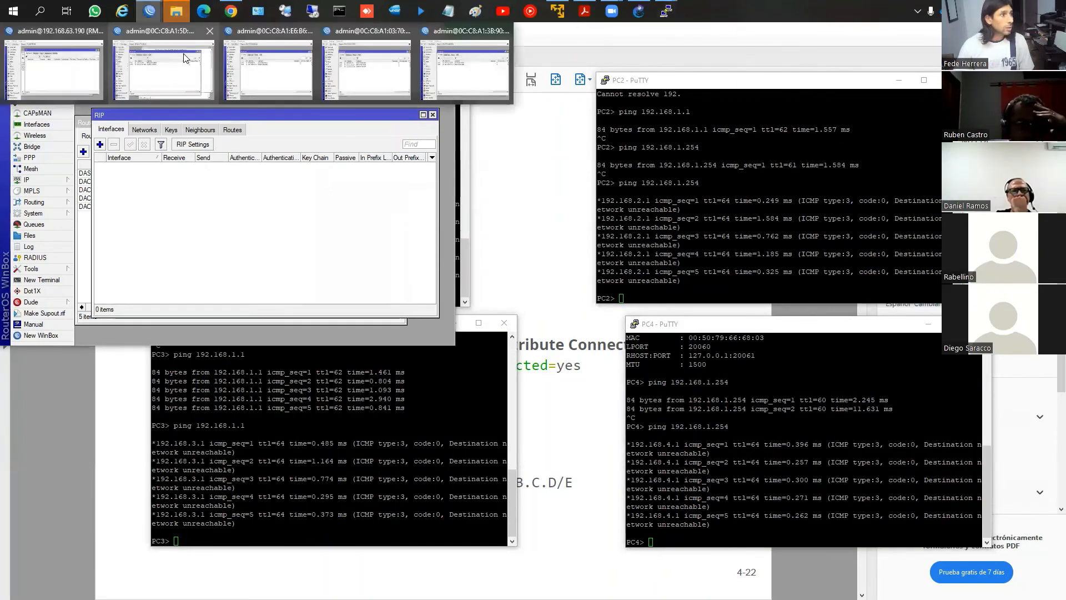
pyautogui.click(185, 57)
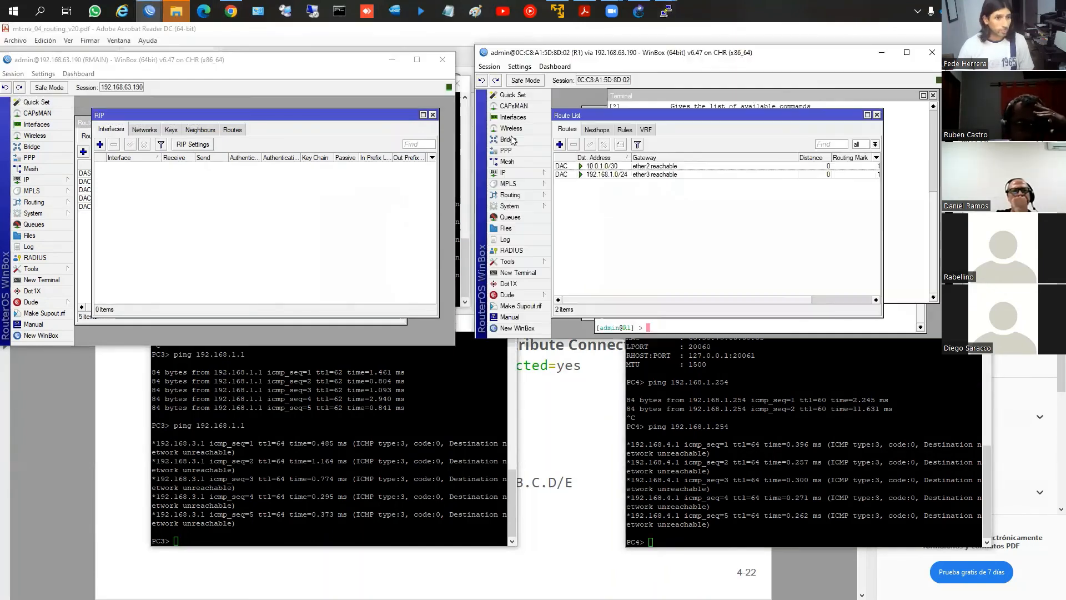
pyautogui.click(518, 195)
pyautogui.click(567, 263)
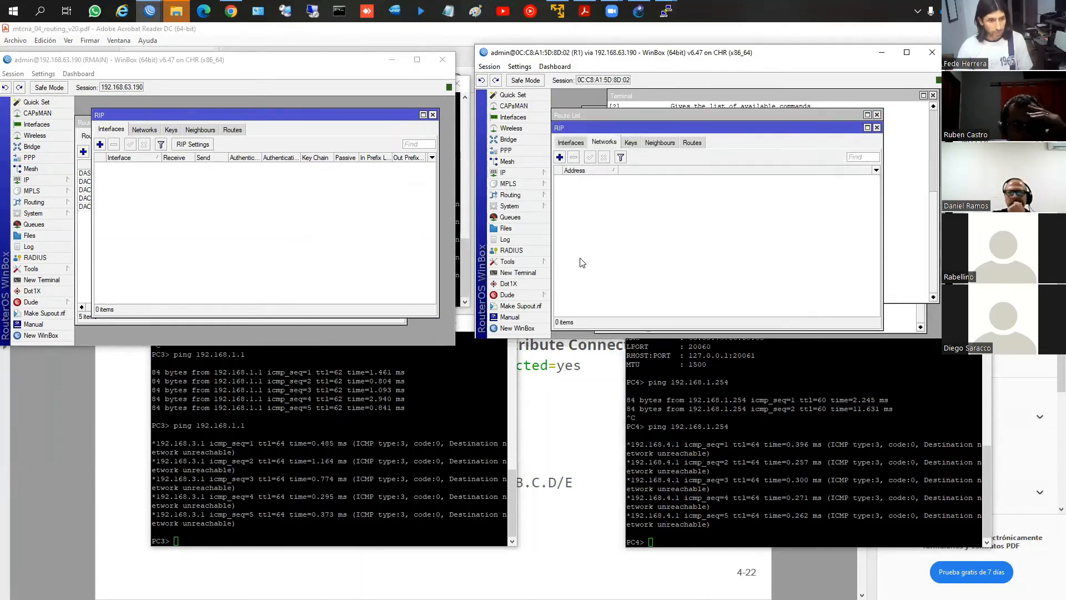
pyautogui.click(570, 144)
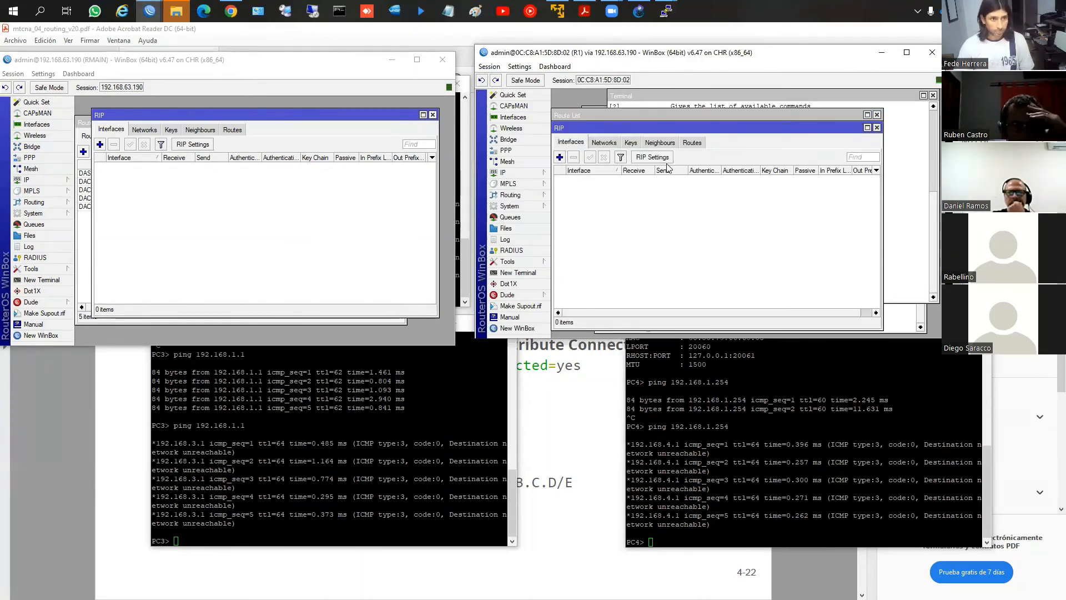
pyautogui.click(663, 158)
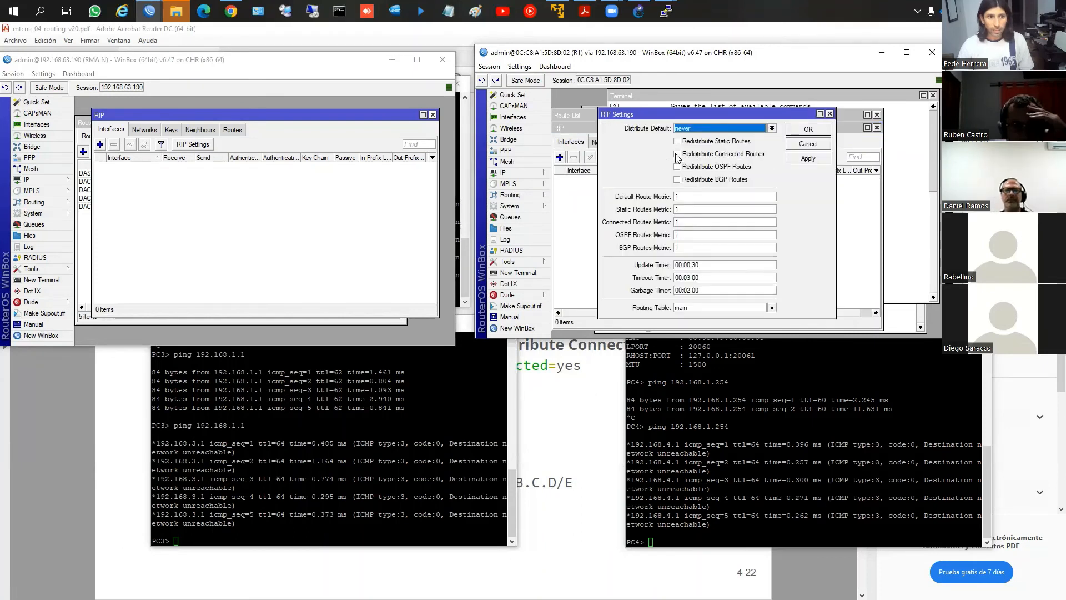
pyautogui.click(677, 155)
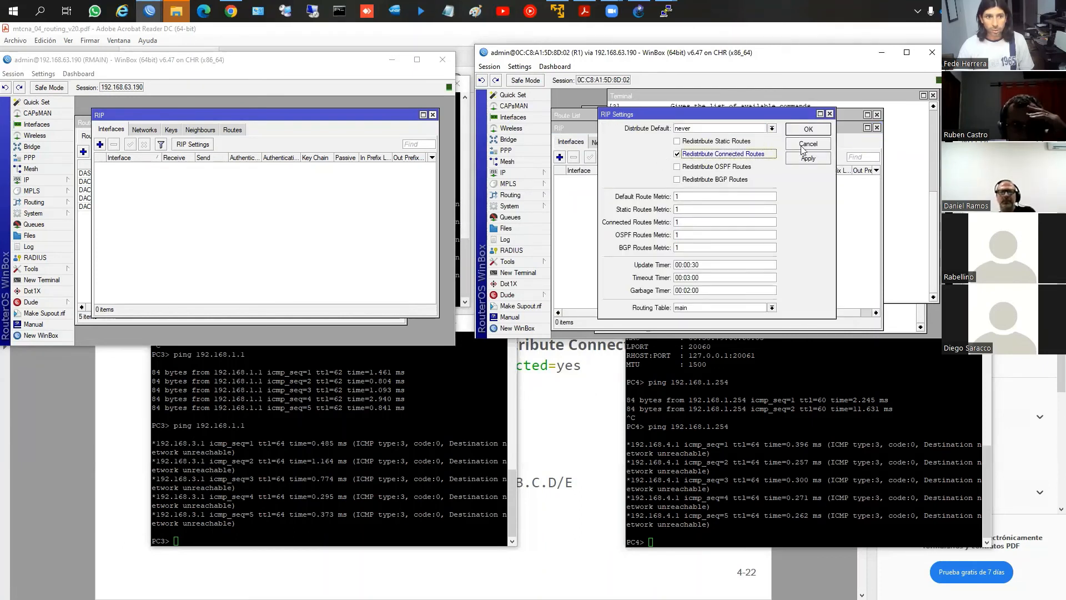
pyautogui.click(805, 129)
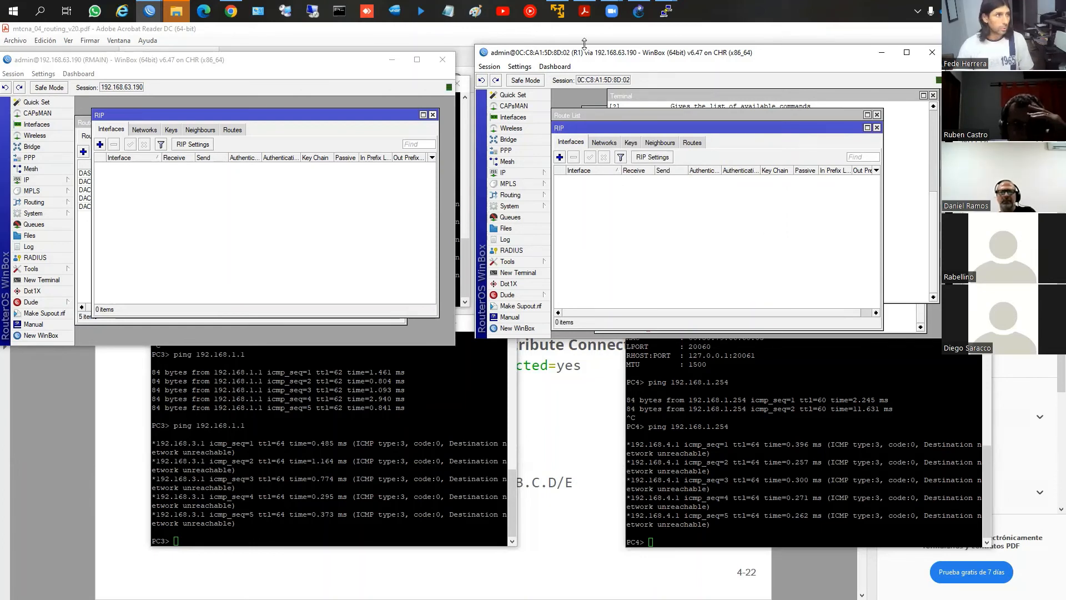
# Bring up R2's WinBox window and enable redistribution of connected routes in its RIP settings
pyautogui.click(263, 78)
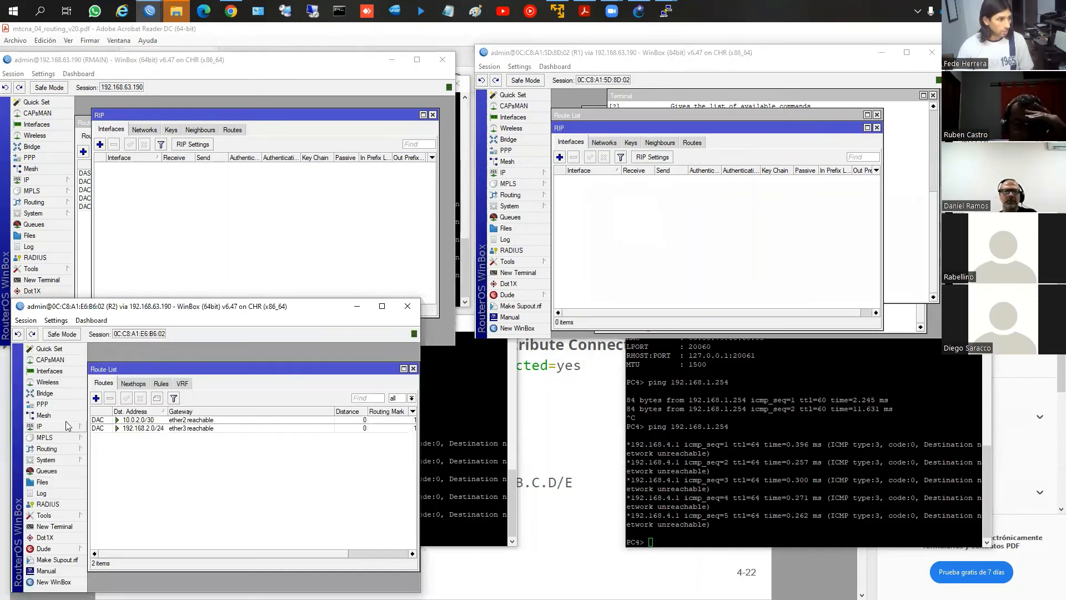
pyautogui.click(56, 449)
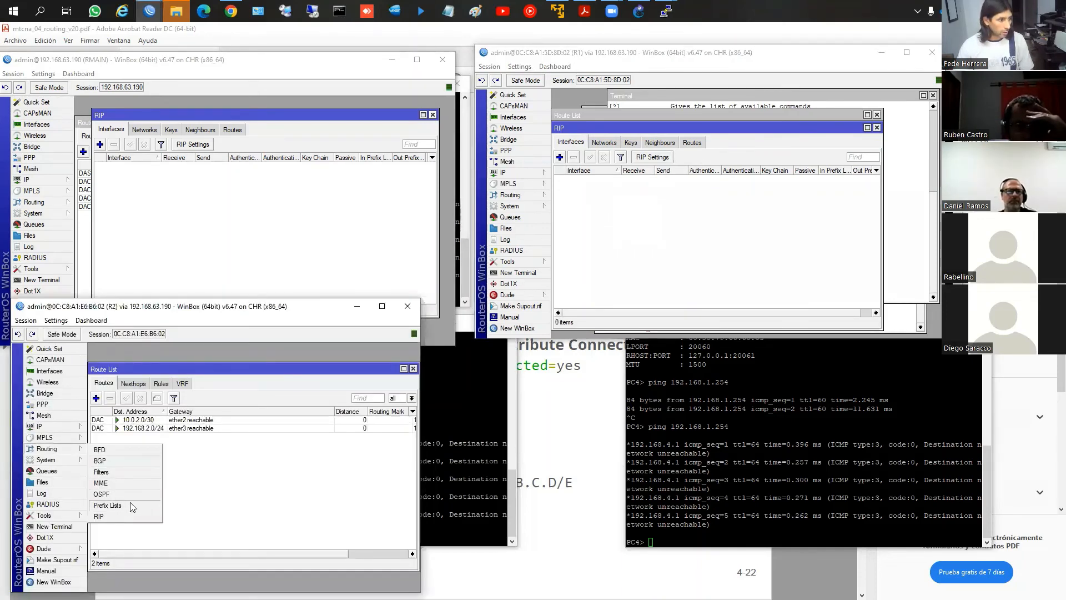
pyautogui.click(111, 516)
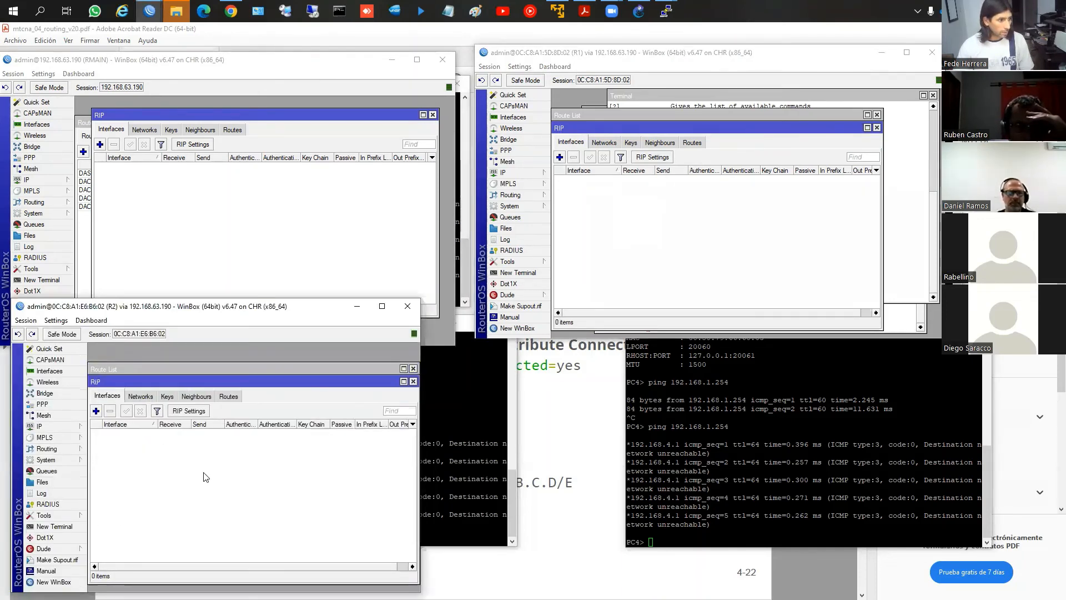
pyautogui.click(189, 410)
pyautogui.click(257, 408)
pyautogui.click(340, 383)
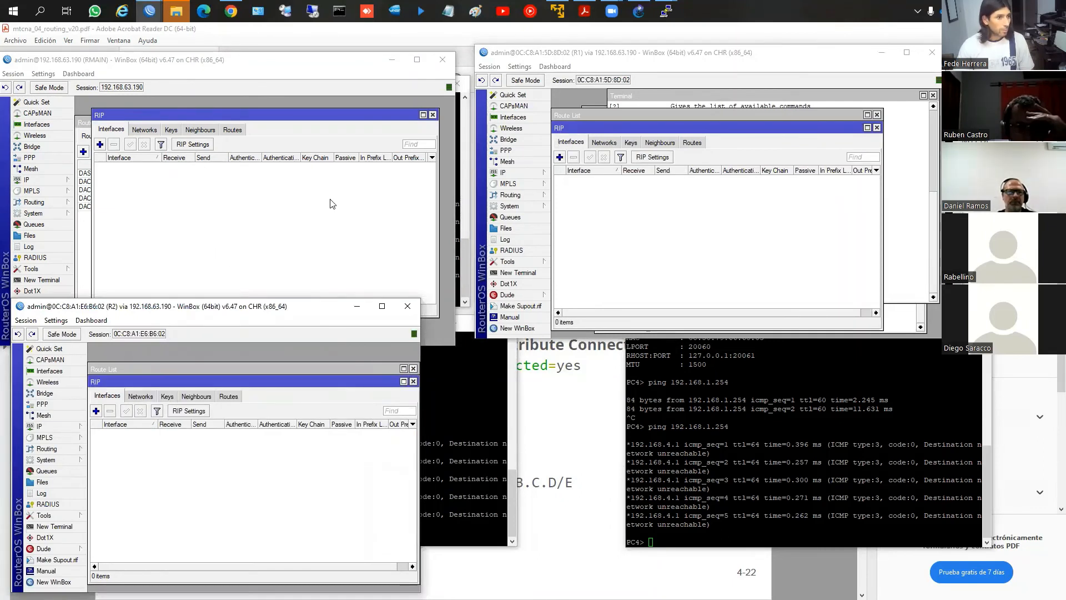
# Bring up R3's WinBox window and enable redistribution of connected routes in its RIP settings
pyautogui.moveTo(149, 11)
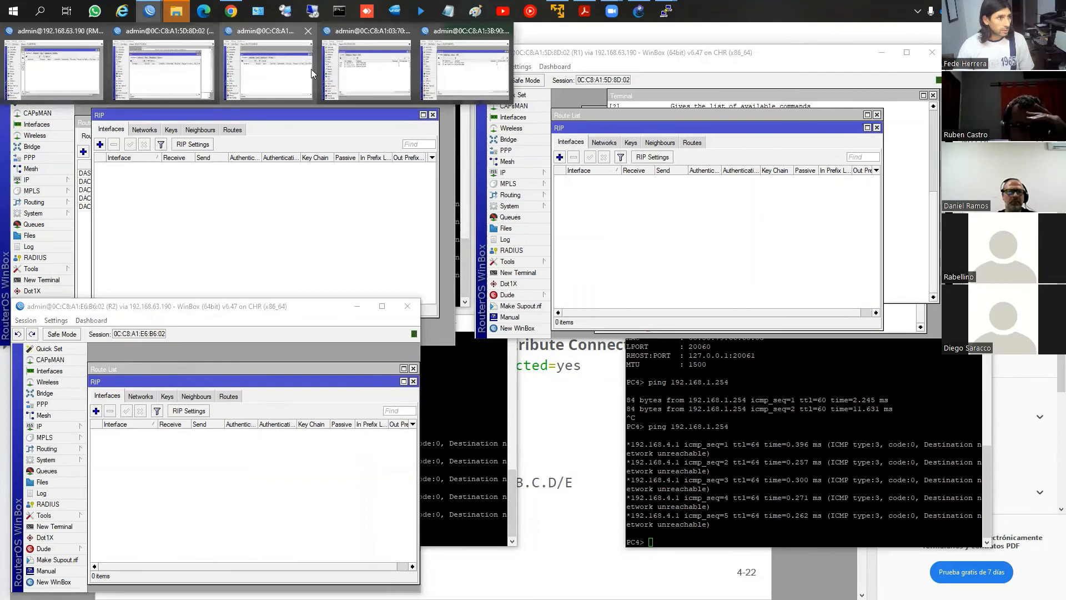
pyautogui.click(353, 78)
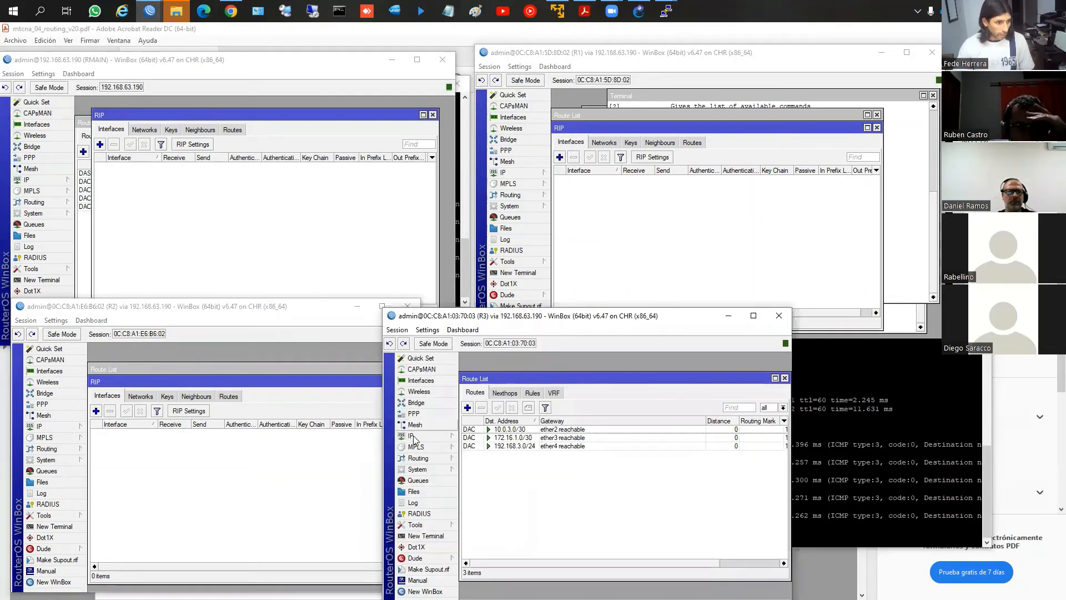
pyautogui.click(420, 458)
pyautogui.click(482, 524)
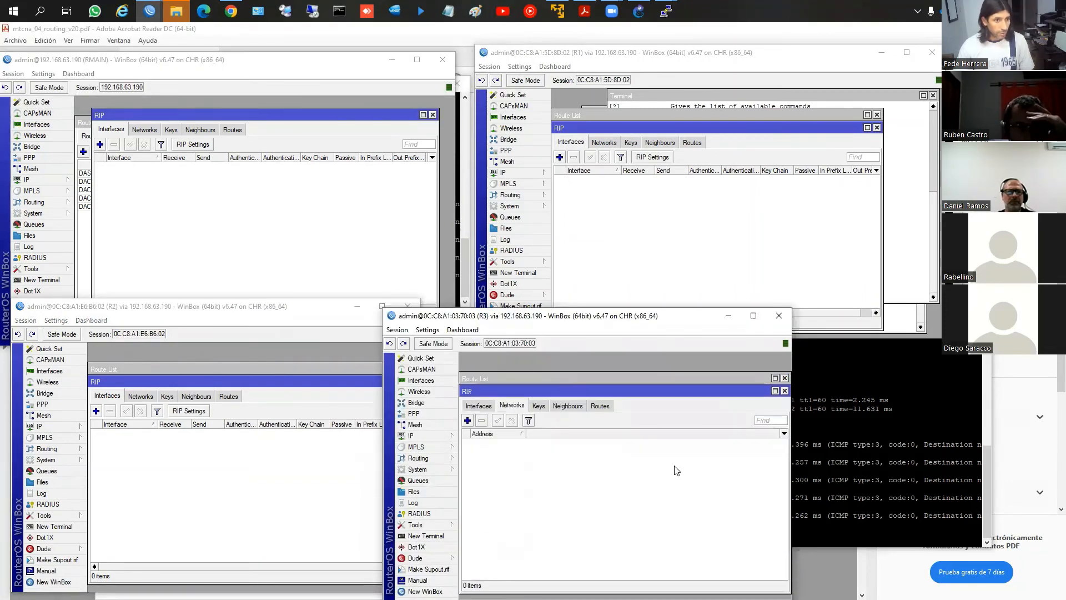
pyautogui.click(478, 405)
pyautogui.click(560, 421)
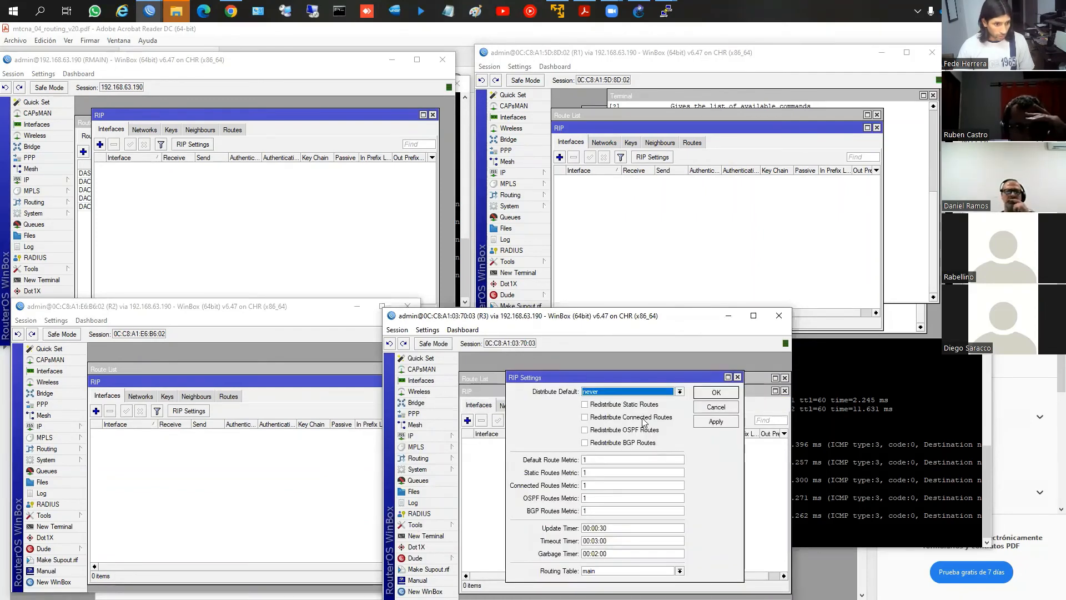
pyautogui.click(714, 393)
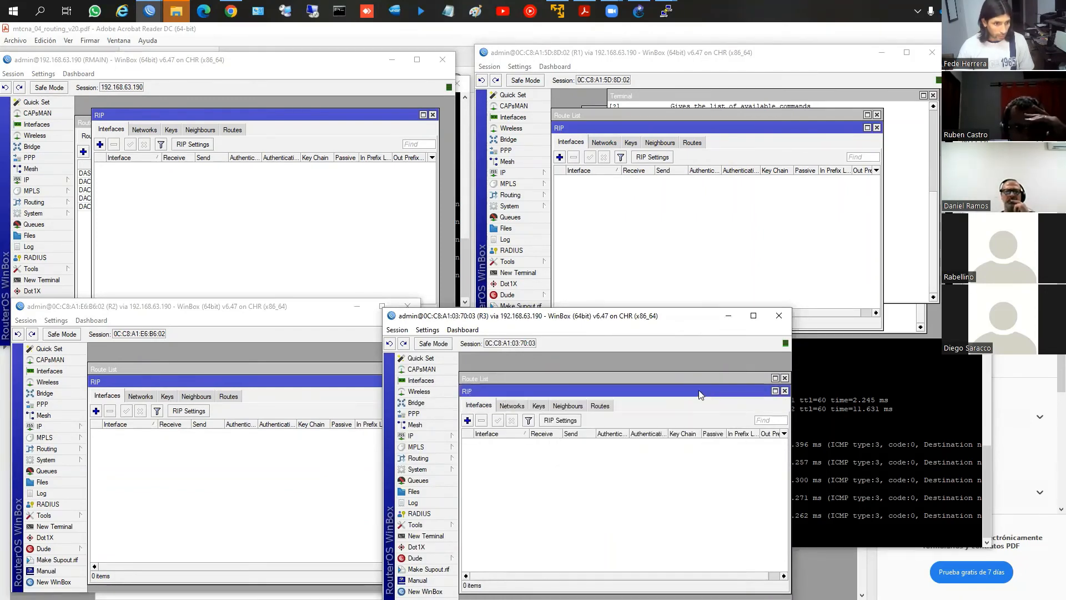
# Bring up R4's WinBox window and enable redistribution of connected routes in its RIP settings
pyautogui.click(150, 11)
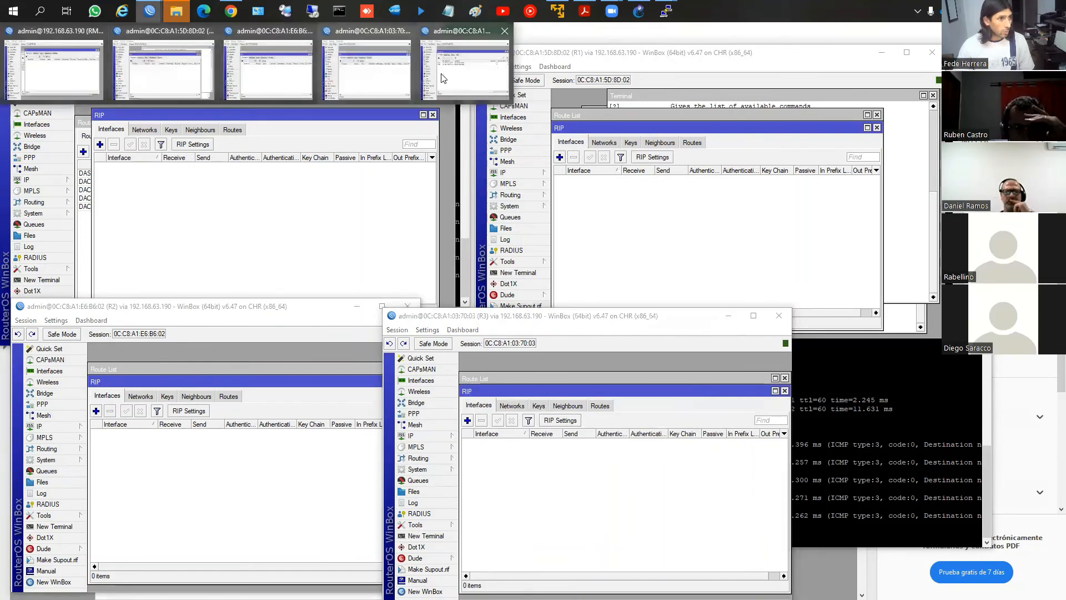
pyautogui.click(464, 70)
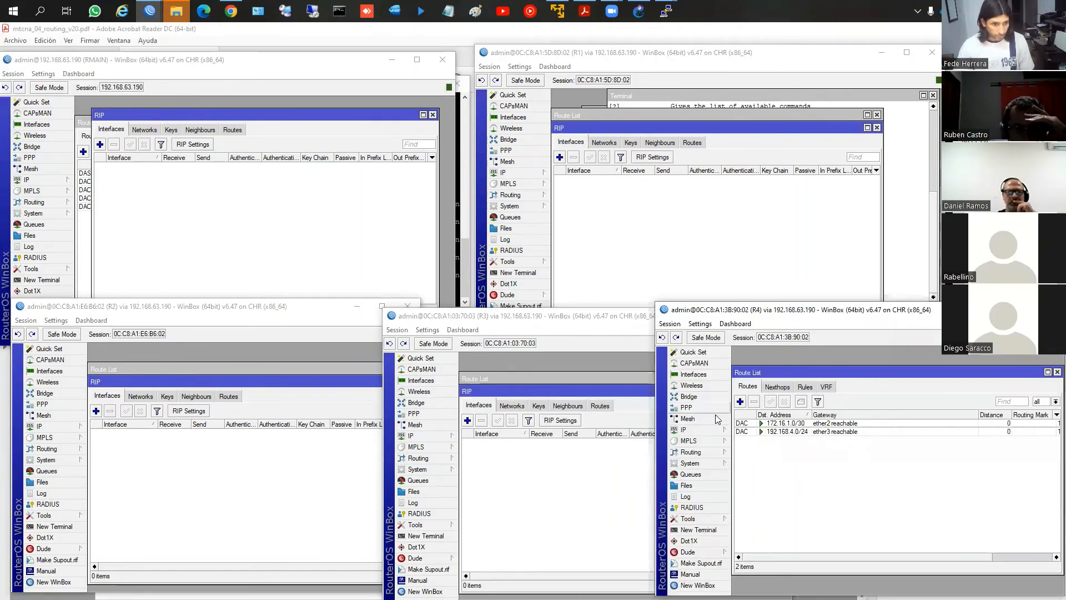
pyautogui.click(703, 453)
pyautogui.click(742, 519)
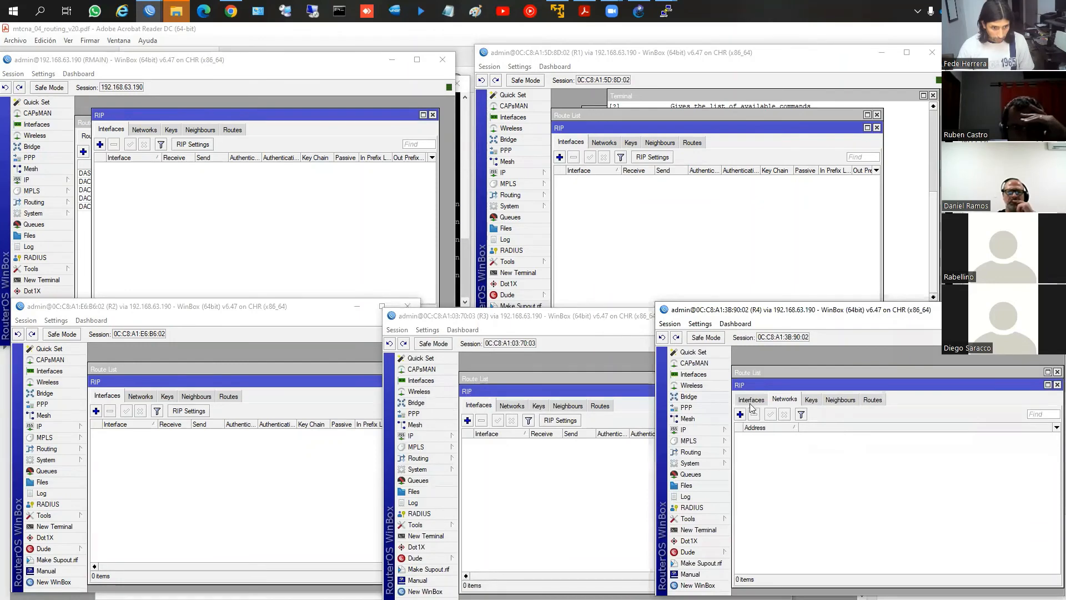
pyautogui.click(833, 414)
pyautogui.click(930, 411)
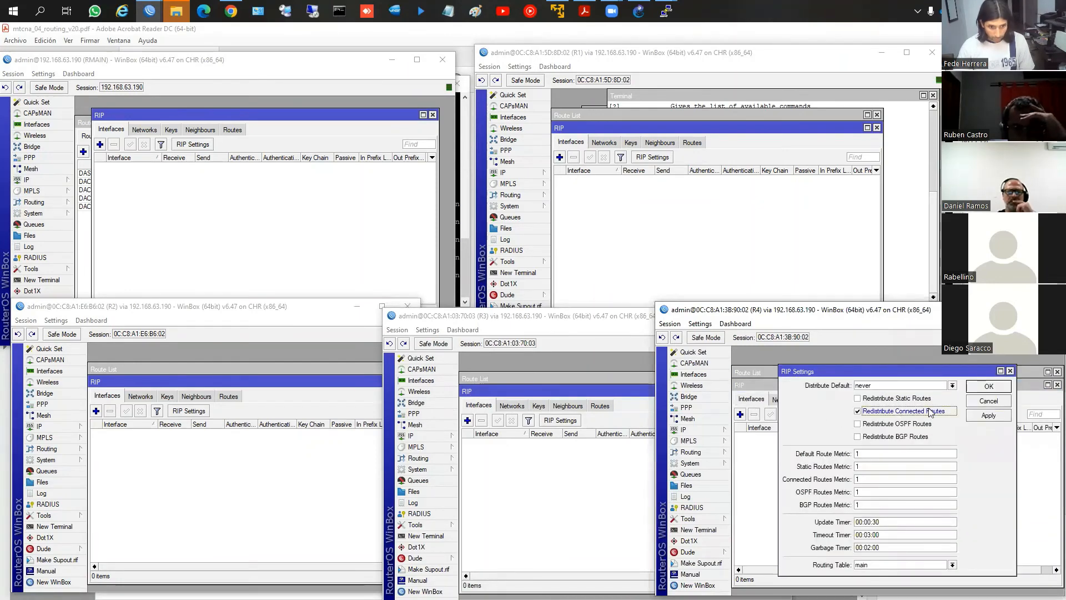
pyautogui.click(972, 392)
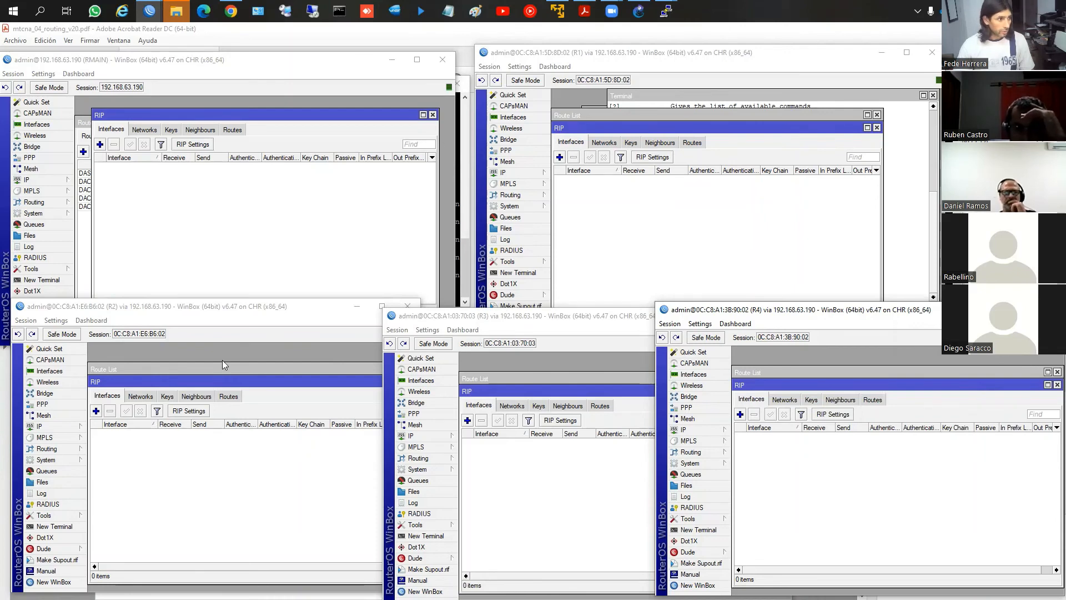
# Bring the route lists of R2, R3, R4 and R1 to the front to review their connected networks
pyautogui.click(190, 370)
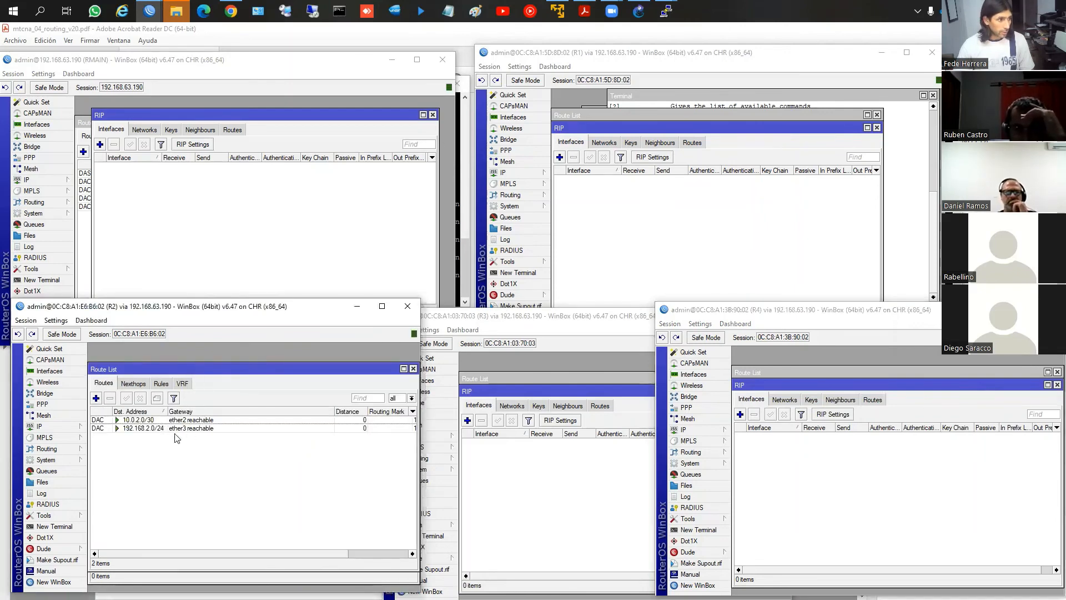
pyautogui.click(557, 377)
pyautogui.click(815, 373)
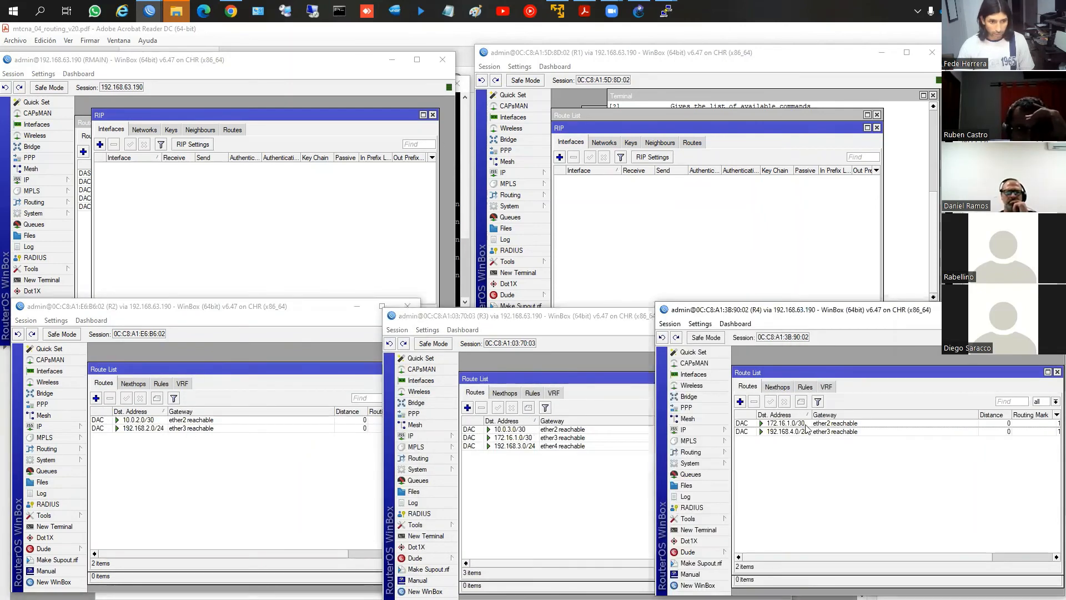
pyautogui.click(604, 116)
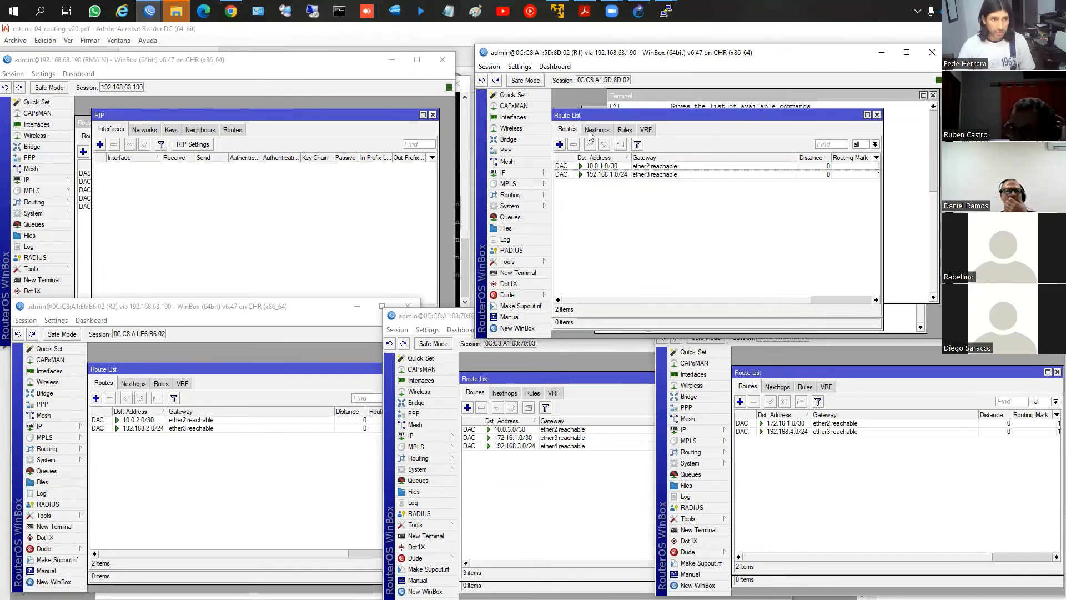
# Start a new RIP network entry on R1 and place it beside the router's IP address list for reference
pyautogui.click(518, 173)
pyautogui.click(528, 198)
pyautogui.click(574, 266)
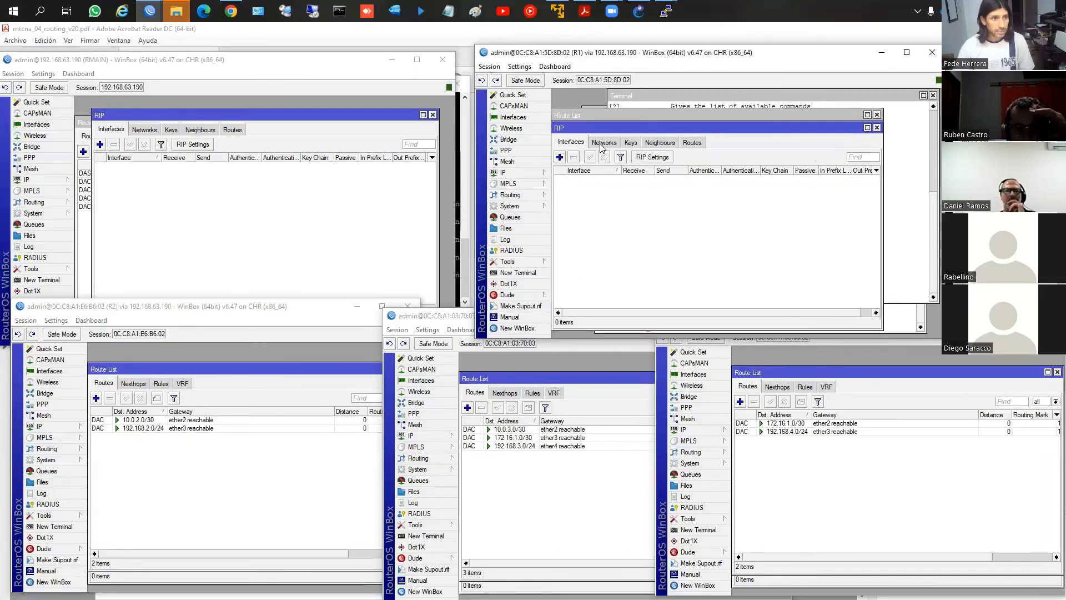
pyautogui.click(603, 142)
pyautogui.click(560, 158)
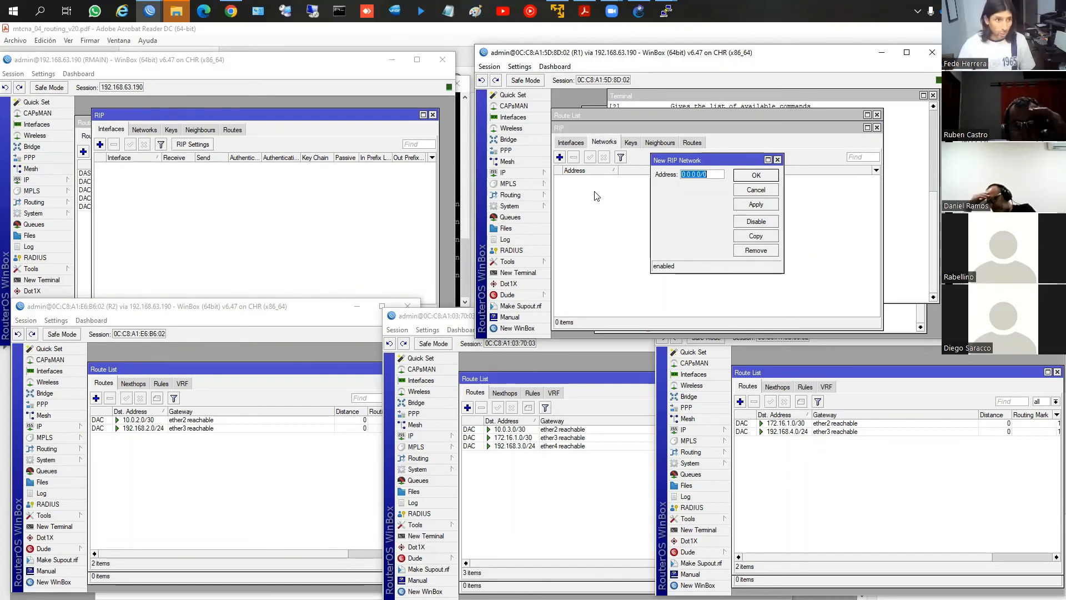
pyautogui.click(502, 172)
pyautogui.click(580, 197)
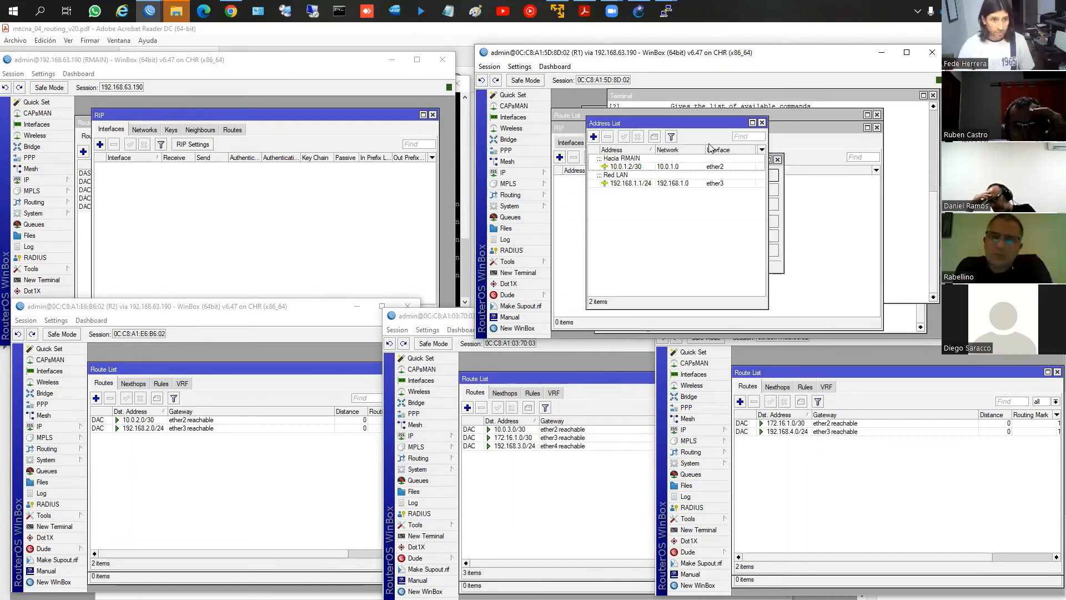
pyautogui.click(780, 183)
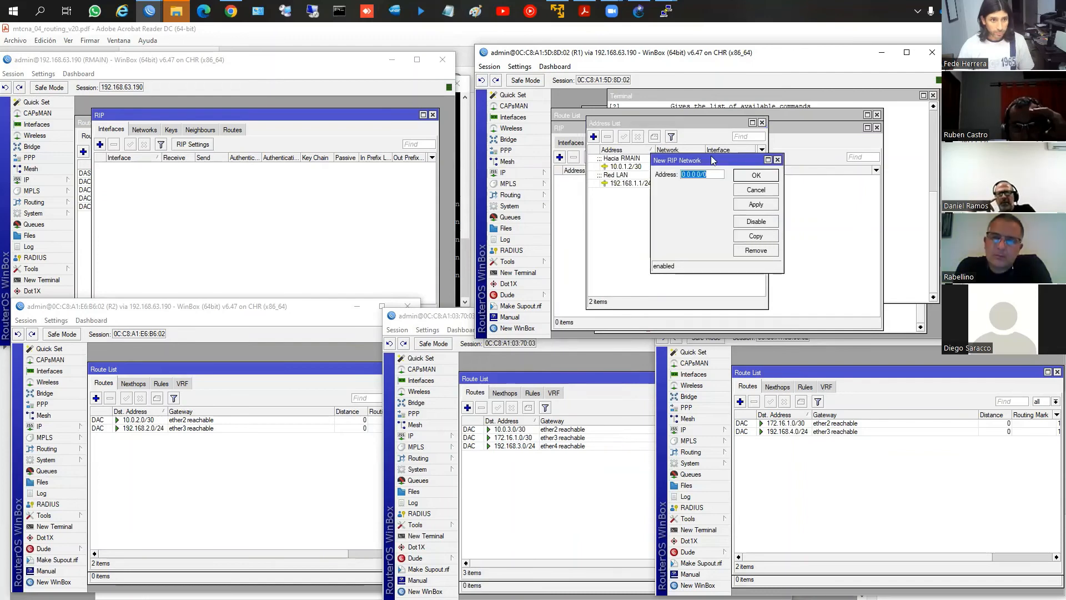
pyautogui.moveTo(713, 161); pyautogui.dragTo(811, 151)
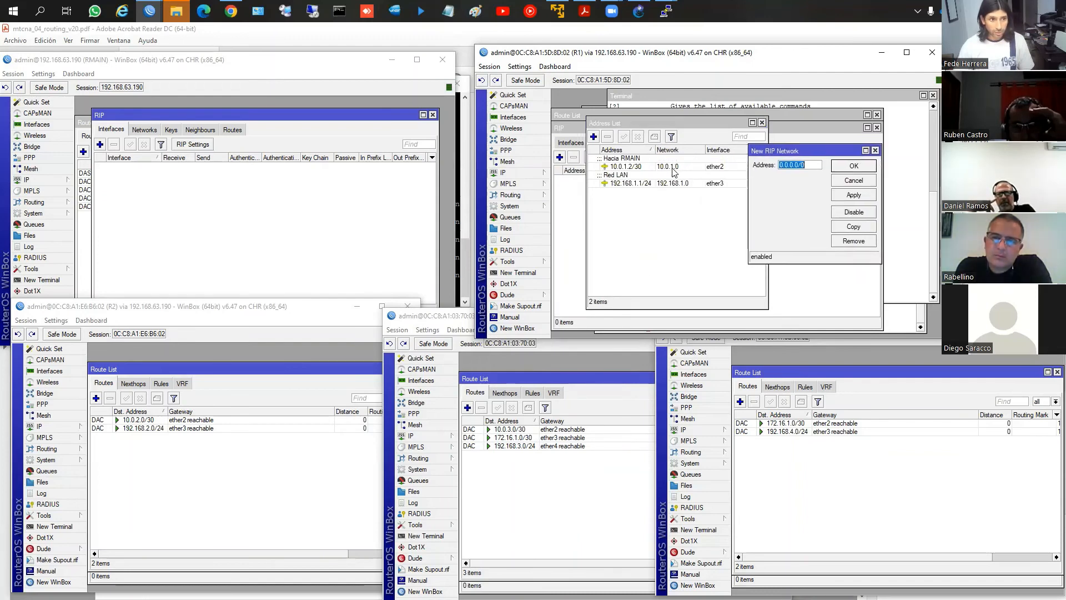
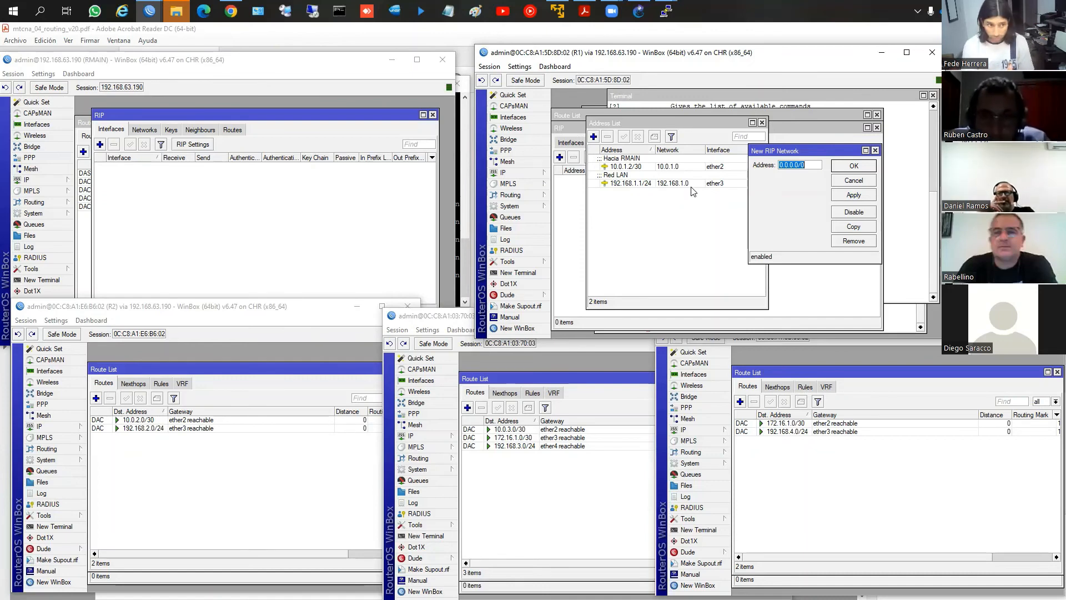
# Add 10.0.1.0/30 as a RIP network on R1 and move the address list aside to reveal the RIP networks
pyautogui.write('10.0.')
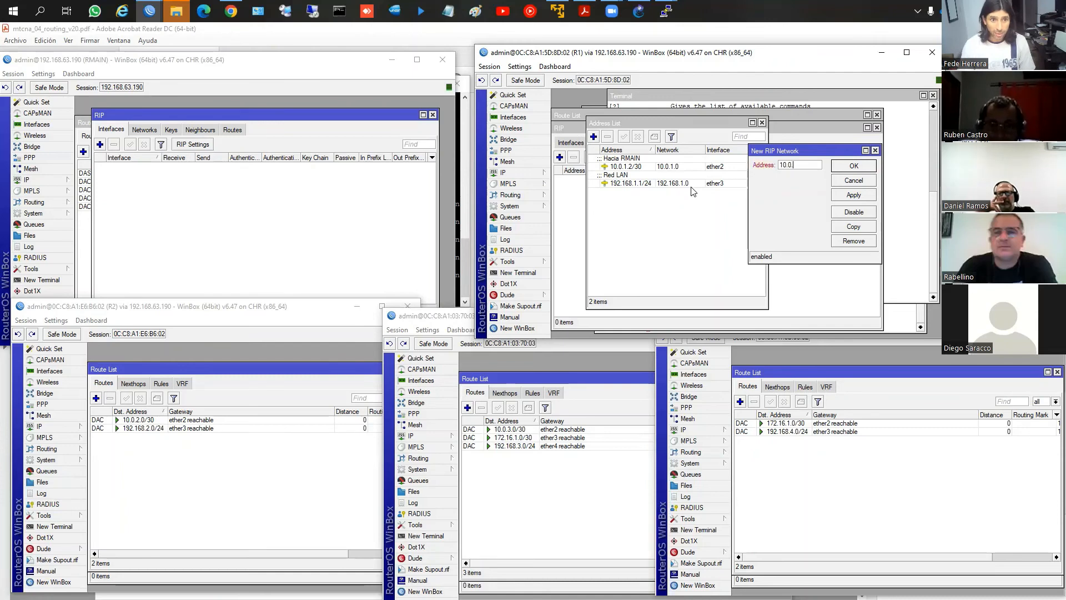
pyautogui.write('1.0/30')
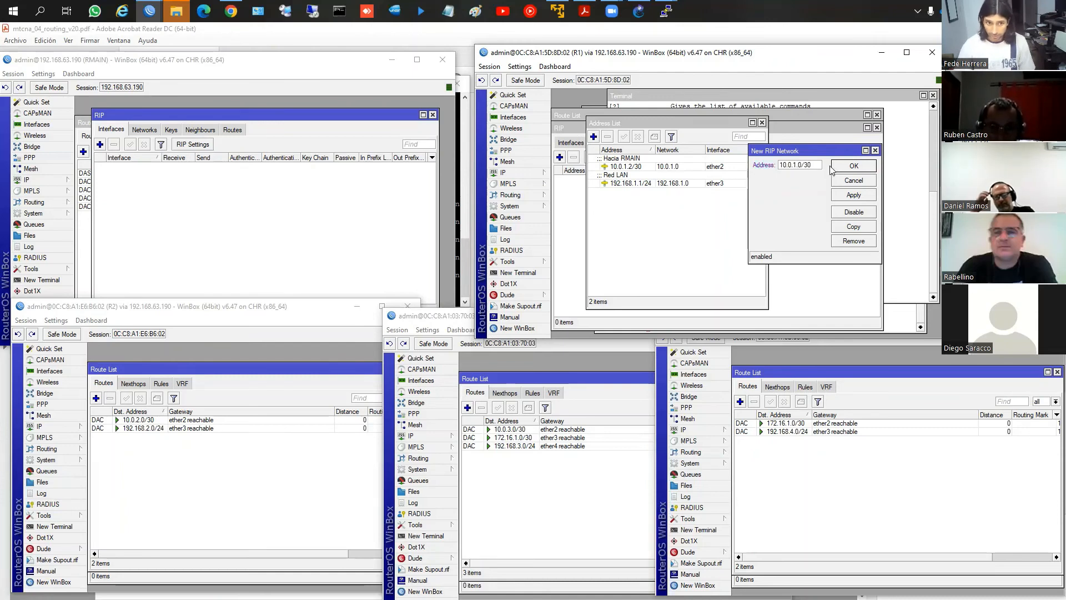
pyautogui.click(853, 166)
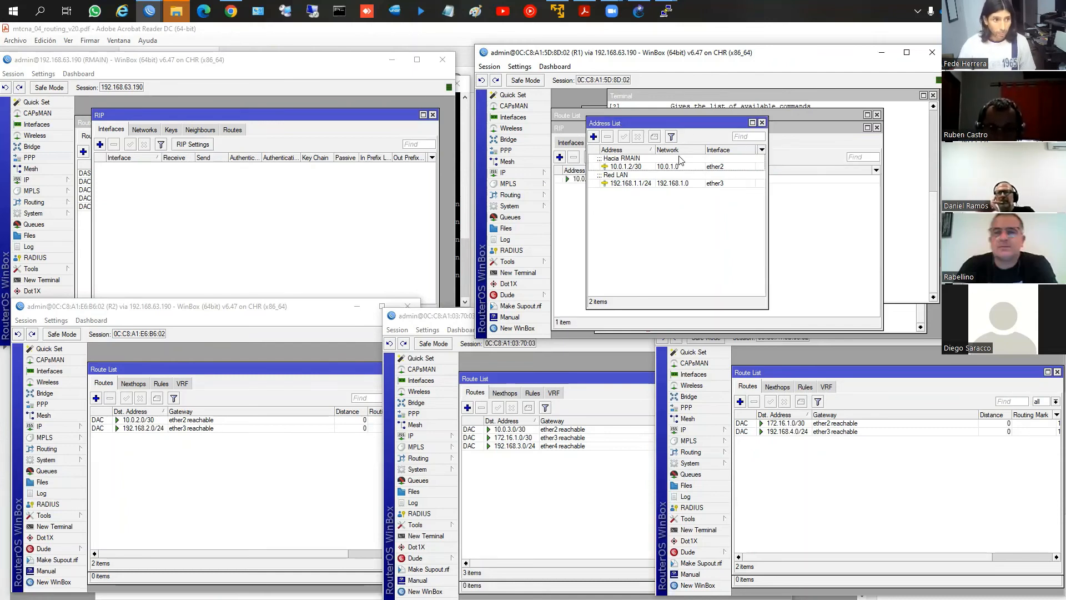
pyautogui.moveTo(632, 122); pyautogui.dragTo(752, 133)
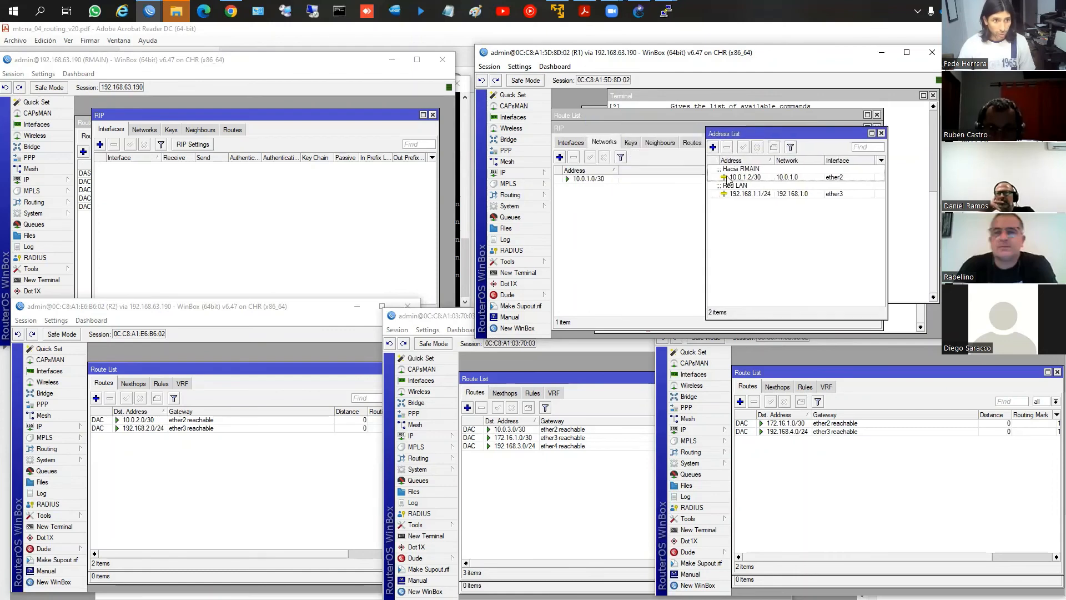
# Switch to the GNS3 topology to examine the router links and their addressing, and bring R1's WinBox window over it
pyautogui.hotkey('alt', 'Tab')
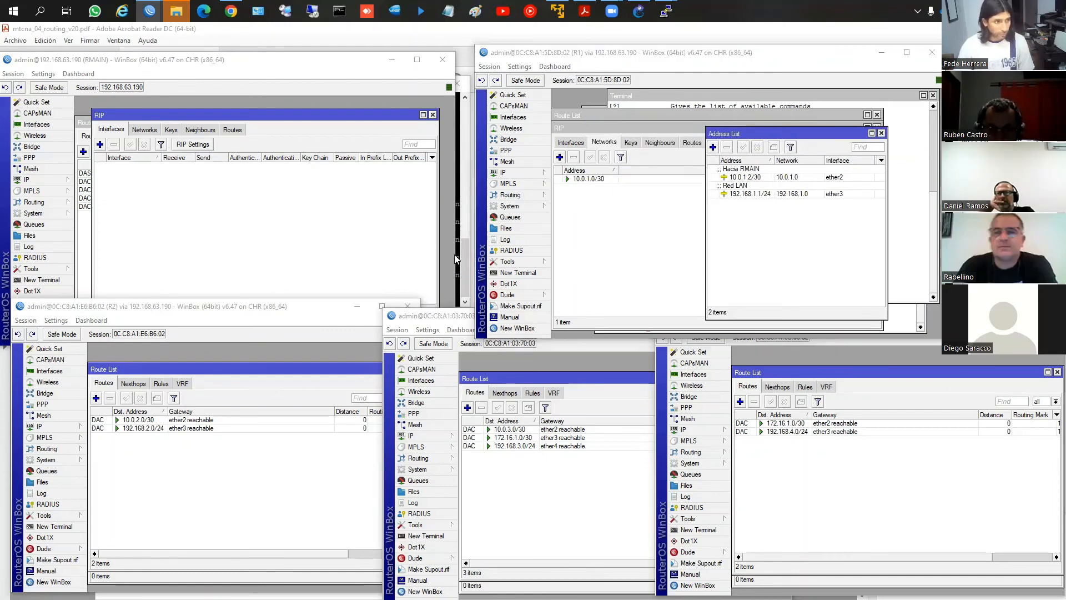
pyautogui.hotkey('alt', 'Tab')
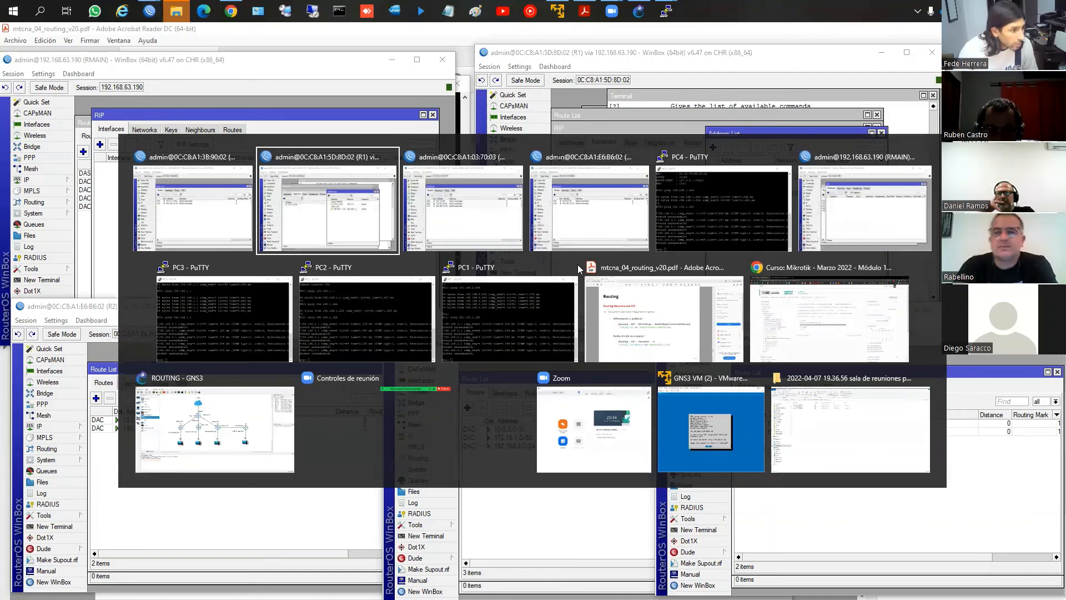
pyautogui.hotkey('alt', 'Tab')
pyautogui.hotkey('alt', 'Tab')
pyautogui.hotkey('alt', 'Tab')
pyautogui.hotkey('alt', 'Tab')
pyautogui.hotkey('alt', 'Tab')
pyautogui.hotkey('alt', 'Tab')
pyautogui.hotkey('alt', 'Tab')
pyautogui.hotkey('alt', 'Tab')
pyautogui.hotkey('alt', 'Tab')
pyautogui.hotkey('alt', 'Tab')
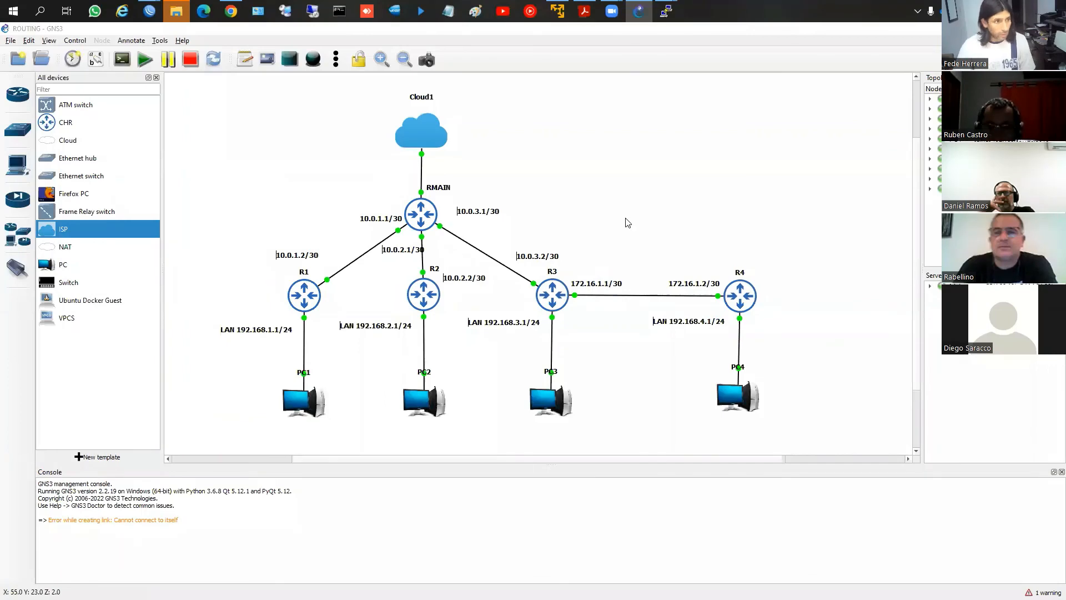
pyautogui.hotkey('alt', 'Tab')
pyautogui.hotkey('alt', 'Tab')
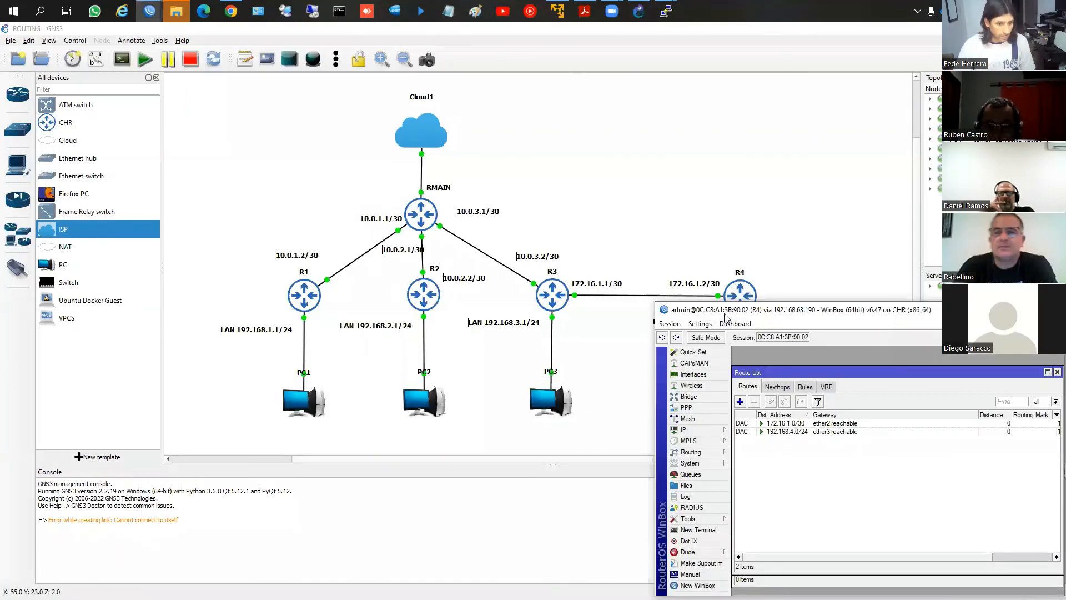
pyautogui.hotkey('alt', 'Tab')
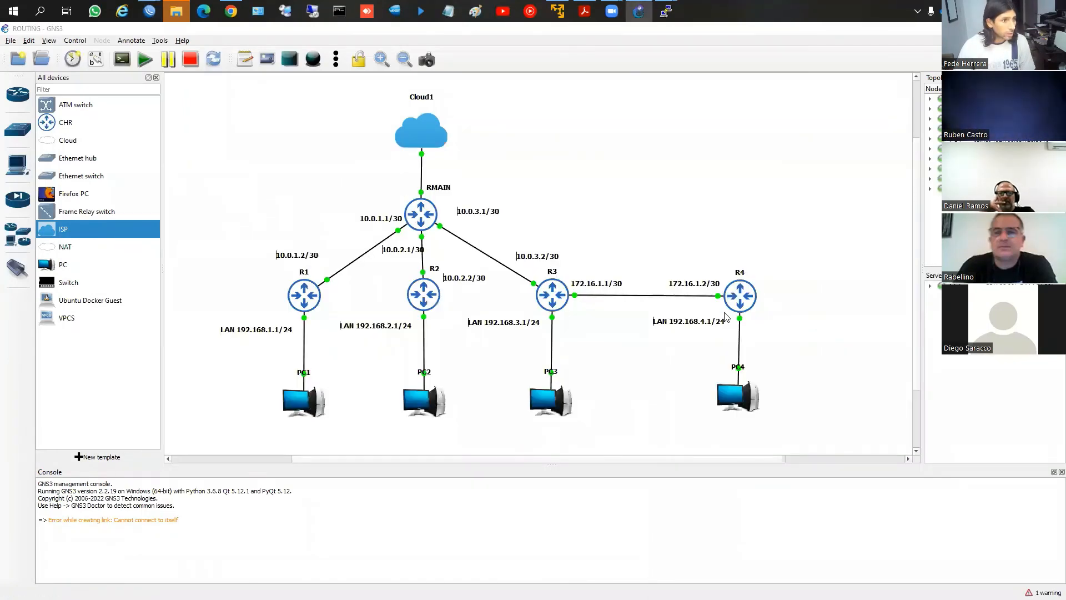
pyautogui.hotkey('alt', 'Tab')
pyautogui.hotkey('alt', 'Tab')
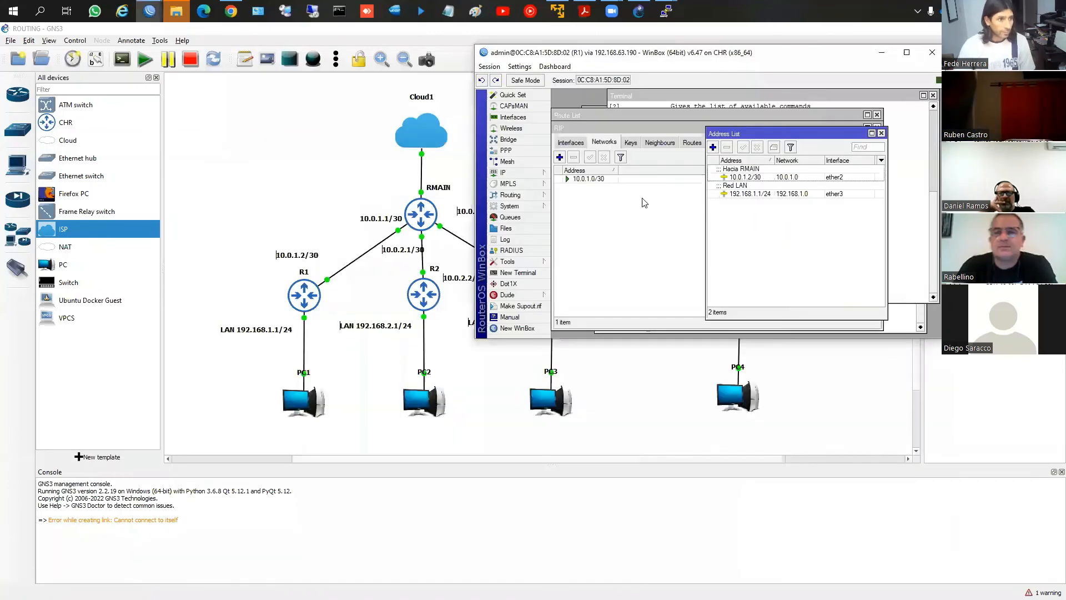
# Compare R1's IP addresses with its RIP network and review the connected-route redistribution option in the RIP settings
pyautogui.moveTo(713, 131); pyautogui.dragTo(617, 139)
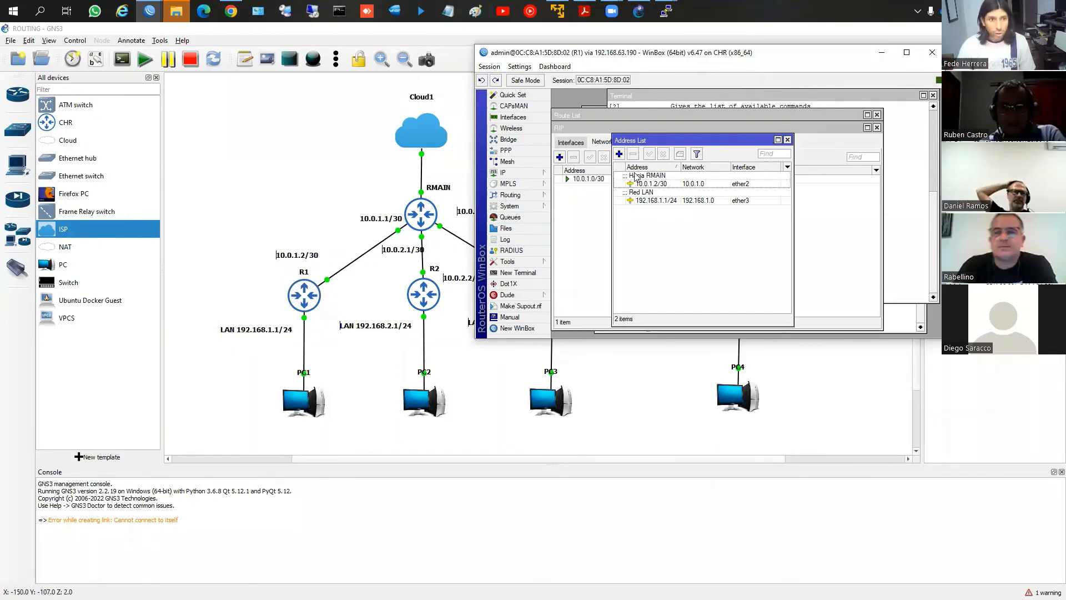
pyautogui.moveTo(631, 141); pyautogui.dragTo(657, 140)
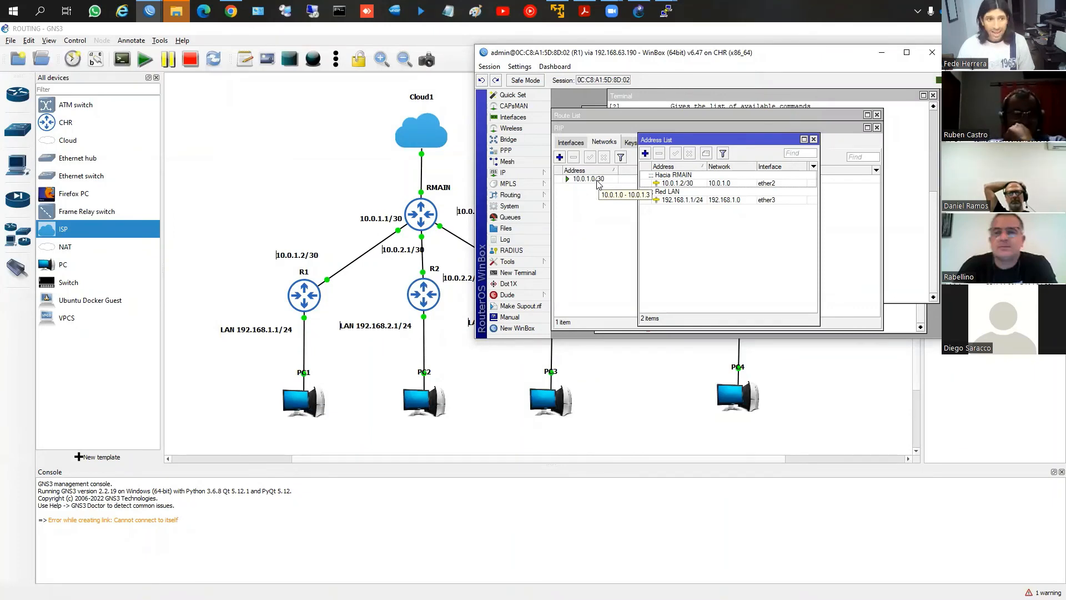
pyautogui.click(570, 142)
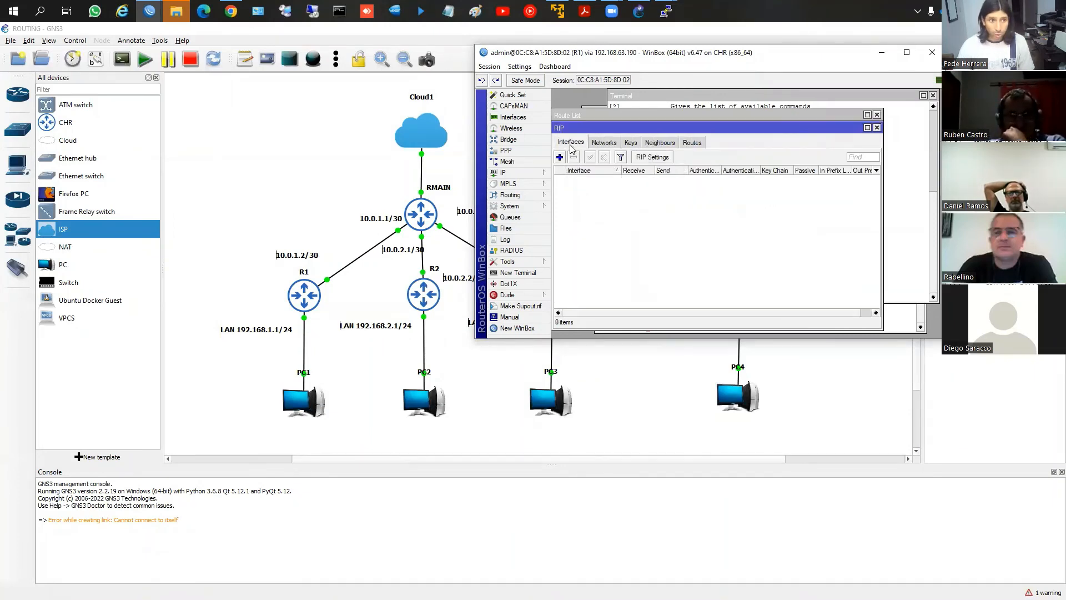
pyautogui.click(631, 159)
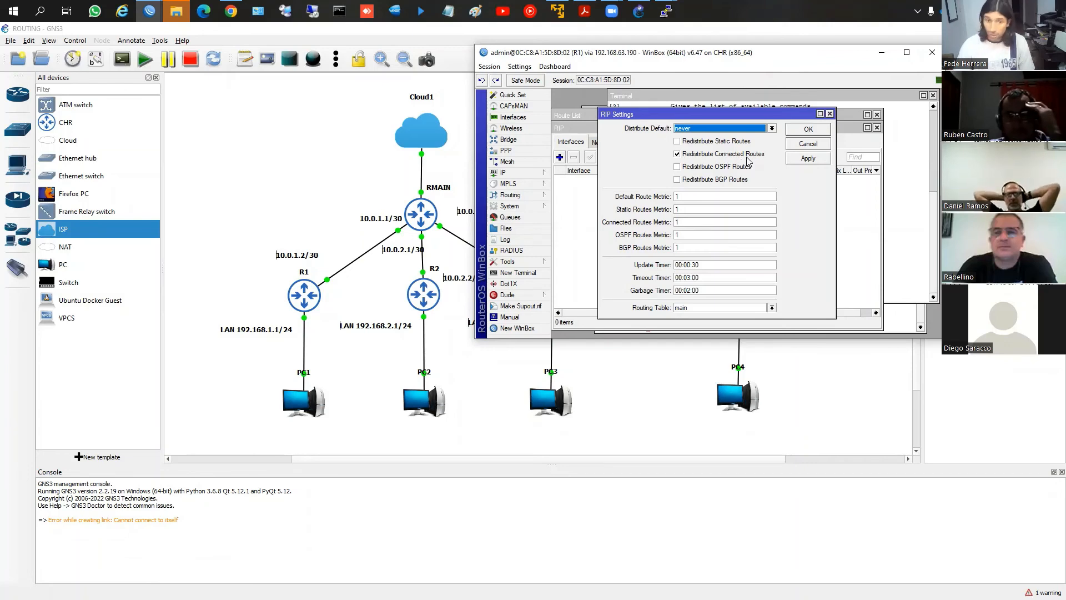
pyautogui.click(803, 129)
pyautogui.click(604, 142)
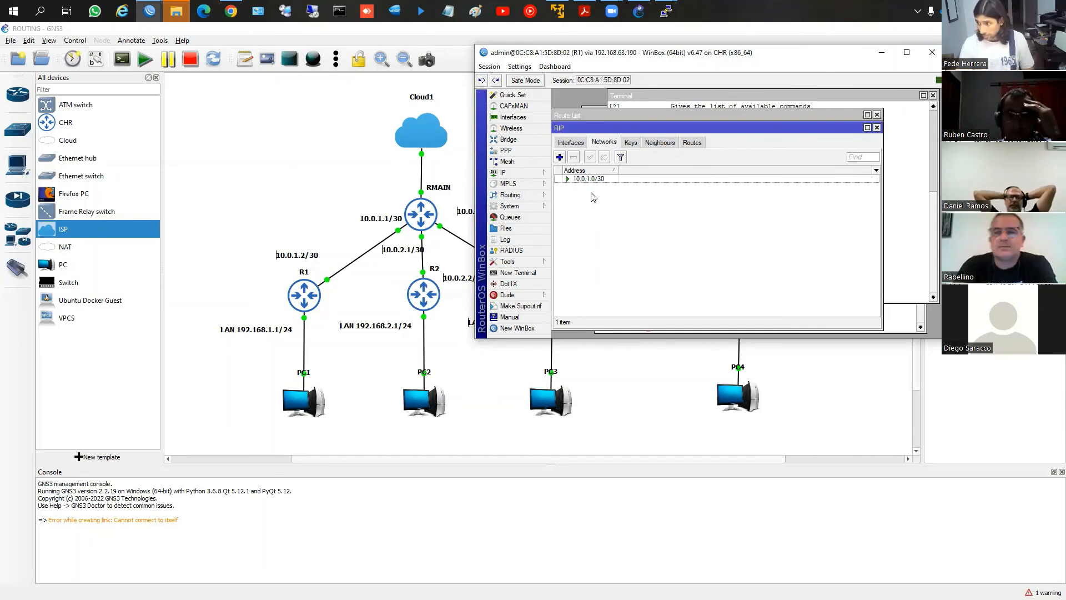
# Bring up R2's WinBox window and add 10.0.2.0/30 as a RIP network
pyautogui.hotkey('alt', 'Tab')
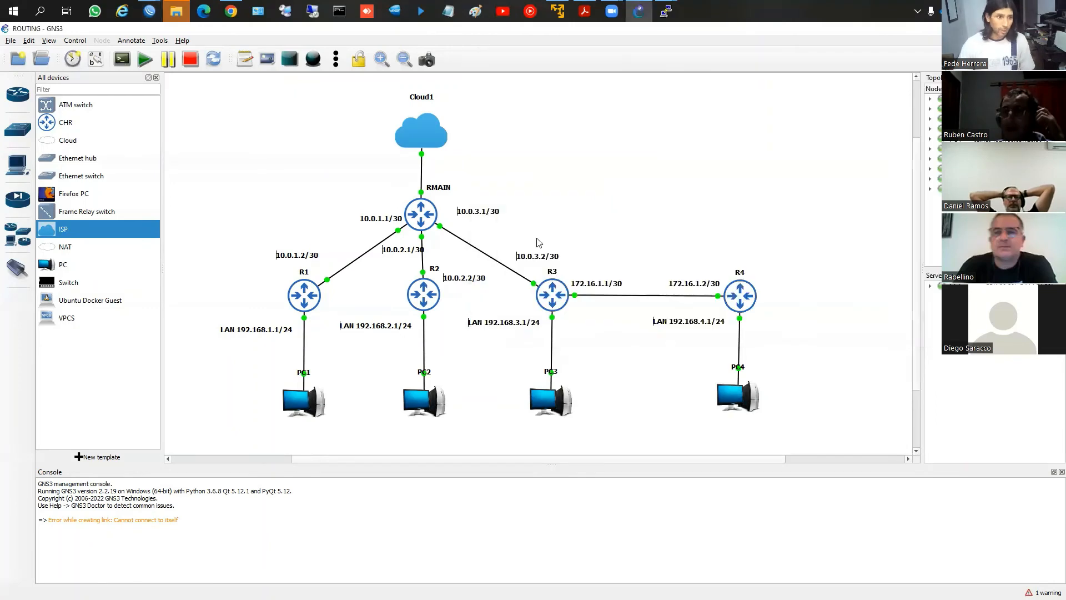
pyautogui.hotkey('alt', 'Tab')
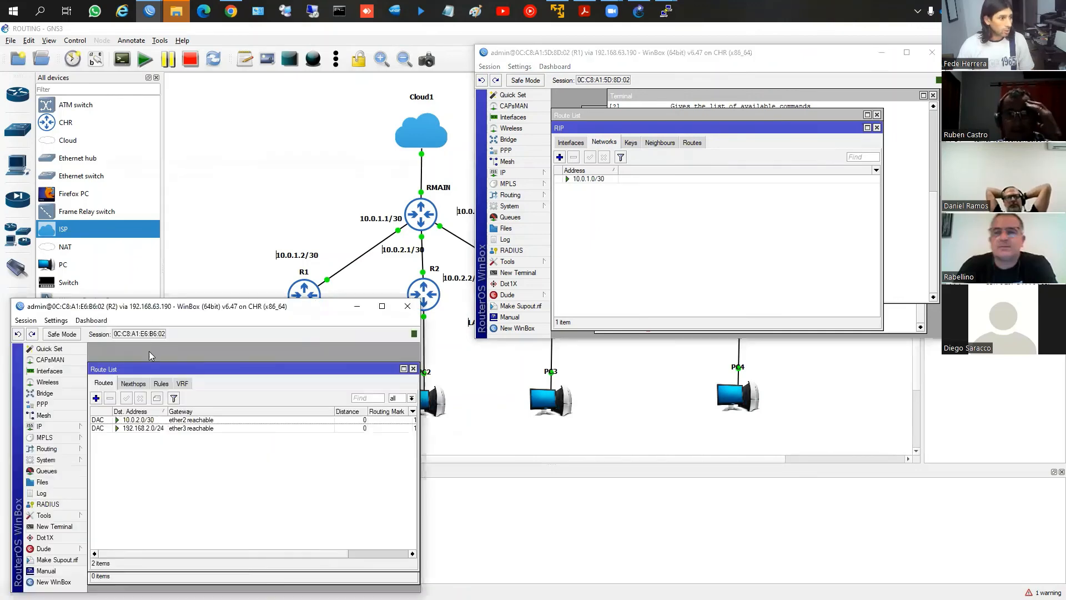
pyautogui.hotkey('alt', 'Tab')
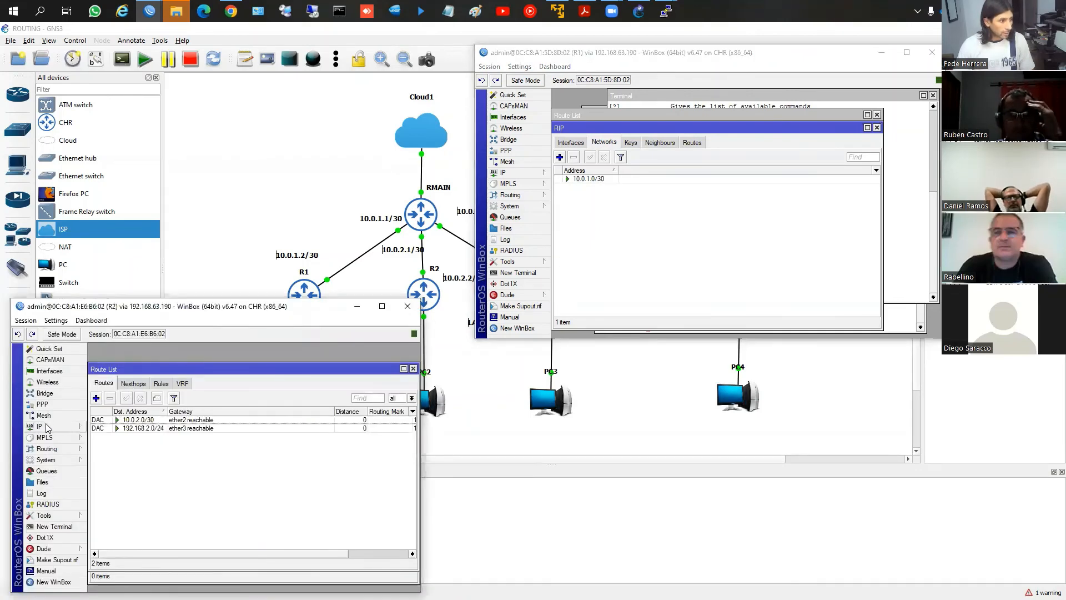
pyautogui.click(46, 449)
pyautogui.click(105, 516)
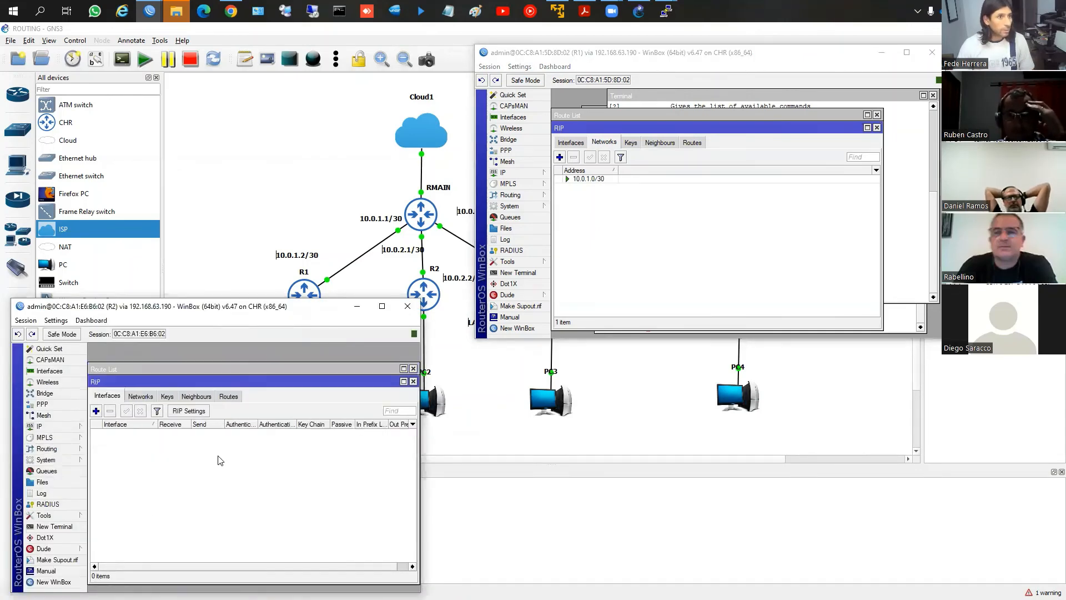
pyautogui.click(140, 396)
pyautogui.click(96, 411)
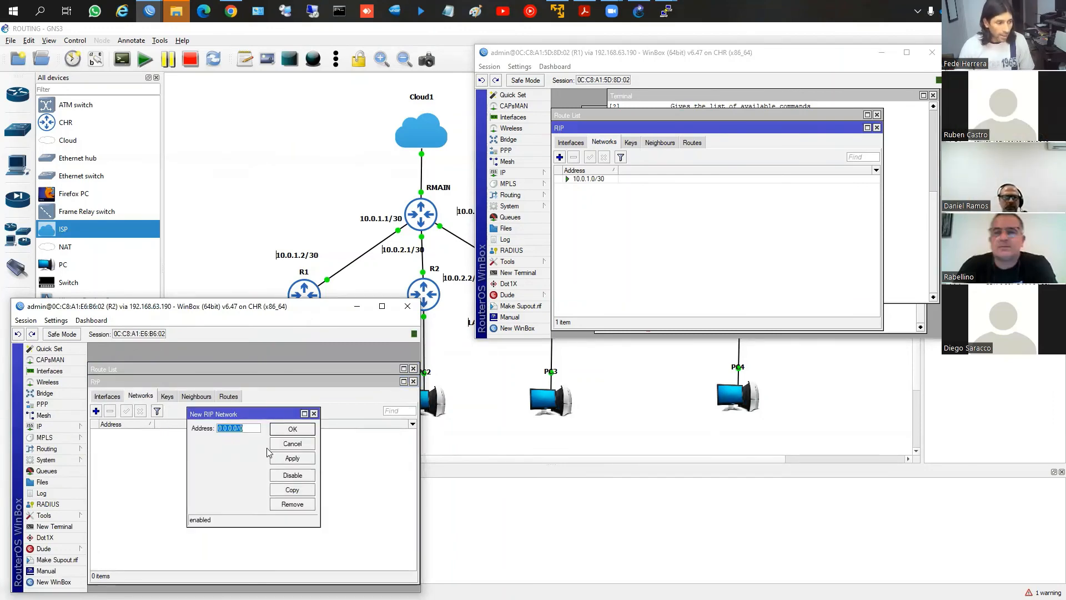
pyautogui.write('10.')
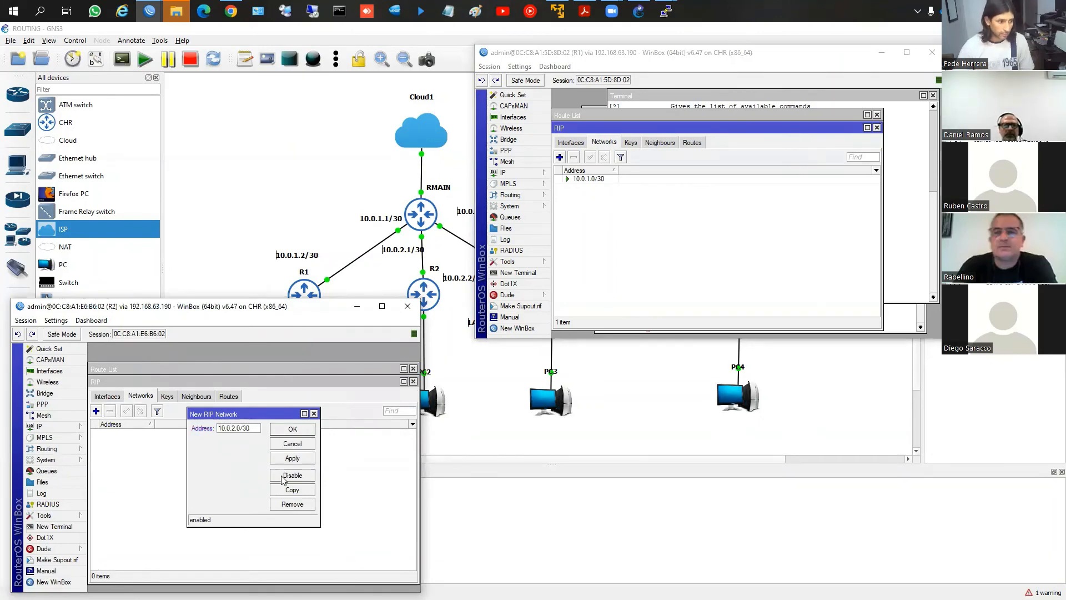
pyautogui.click(290, 458)
pyautogui.click(292, 431)
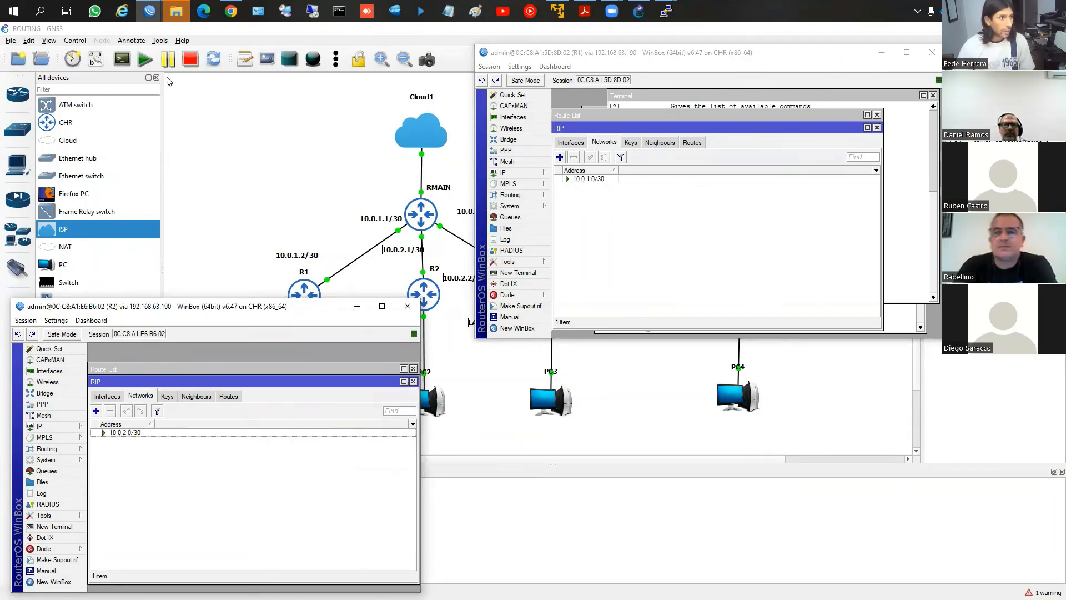
# Check the R3–R4 link on the GNS3 topology and bring R4's WinBox window in front of it
pyautogui.click(150, 11)
pyautogui.click(469, 83)
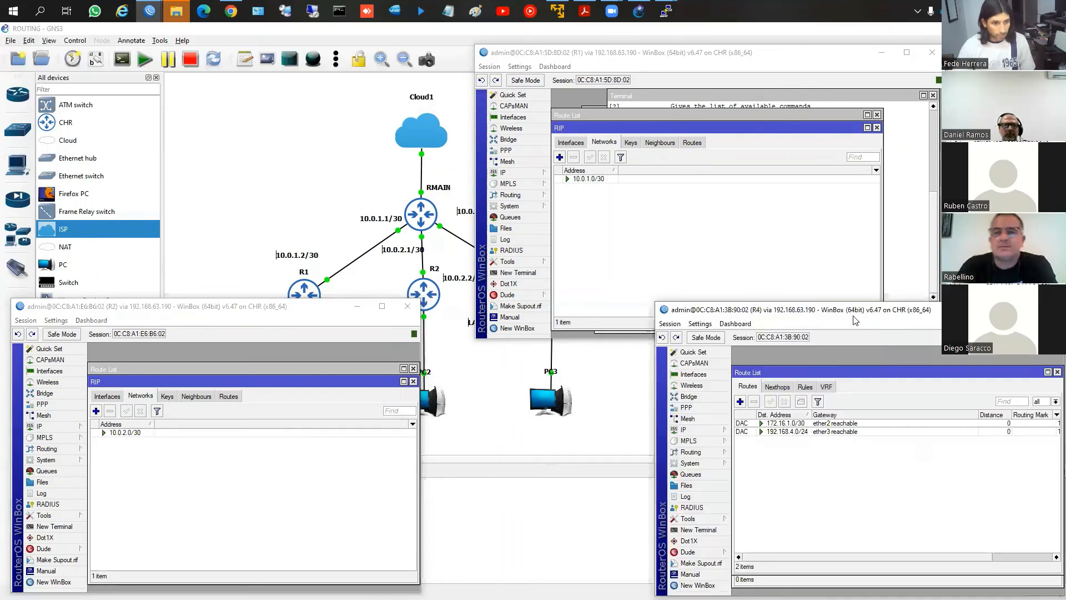
pyautogui.click(632, 410)
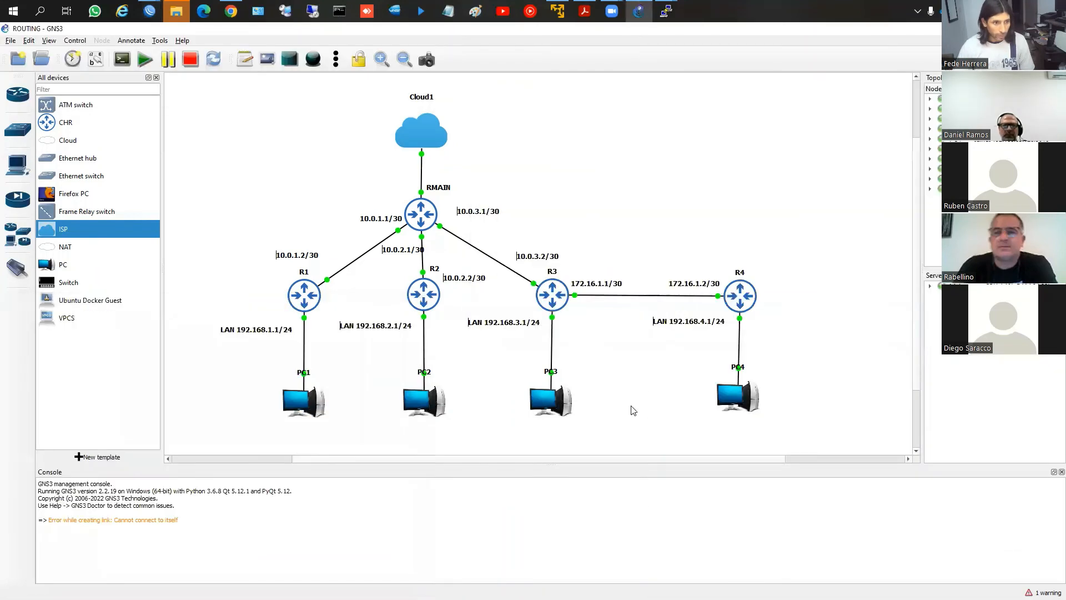
pyautogui.click(149, 10)
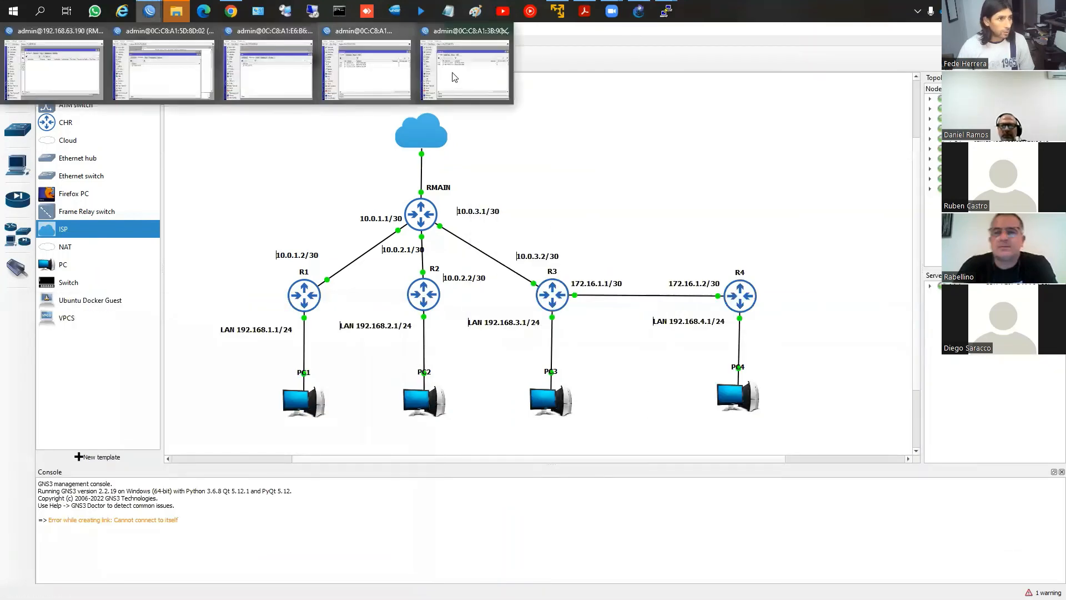
pyautogui.click(469, 83)
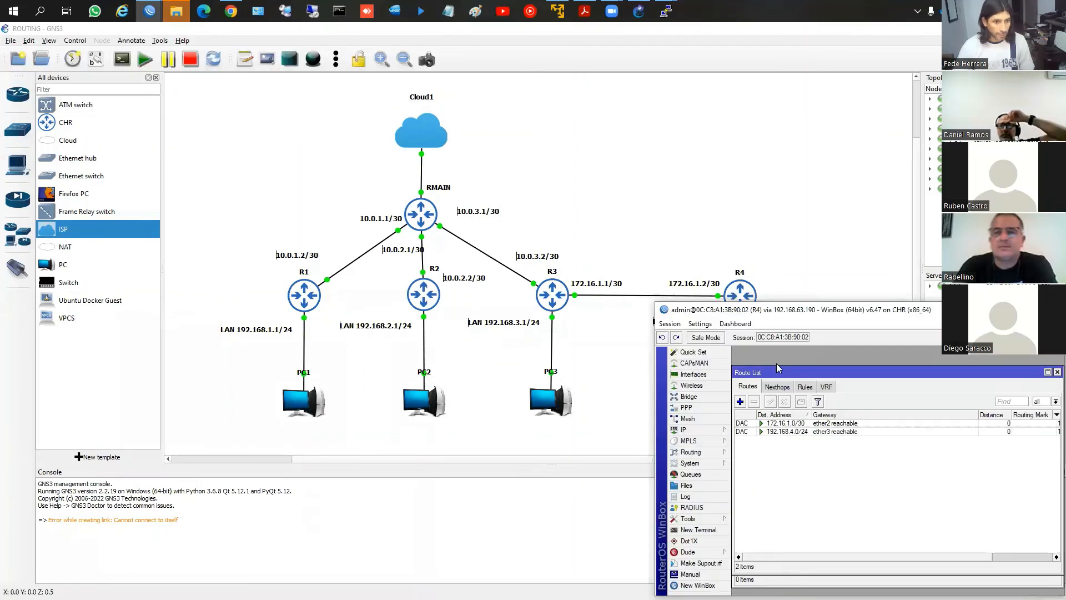
# Add 172.16.1.0/30 as a RIP network on R4
pyautogui.click(708, 453)
pyautogui.click(750, 519)
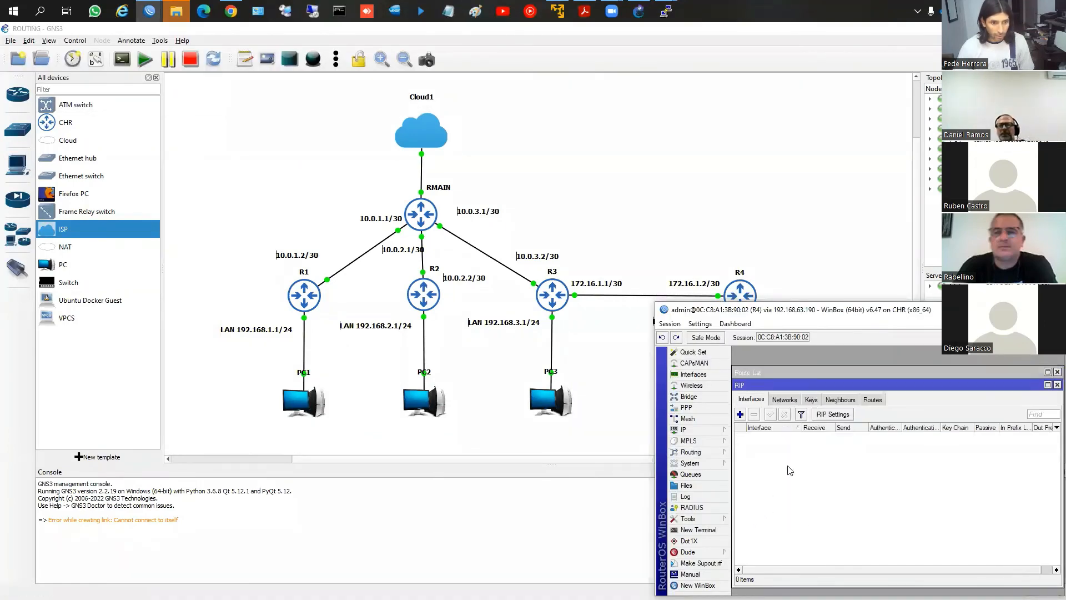
pyautogui.click(785, 400)
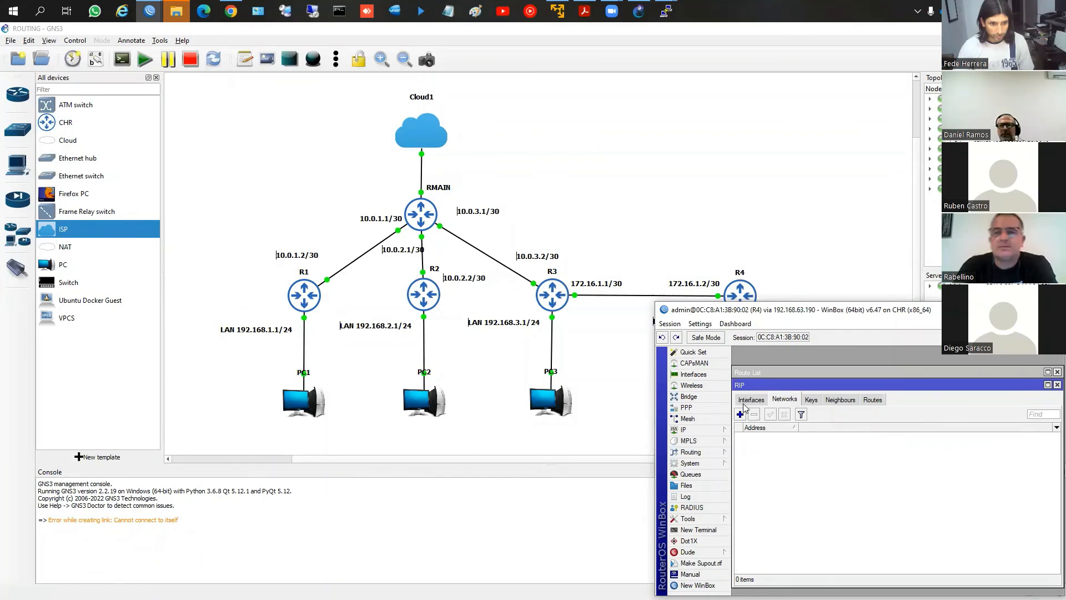
pyautogui.click(742, 415)
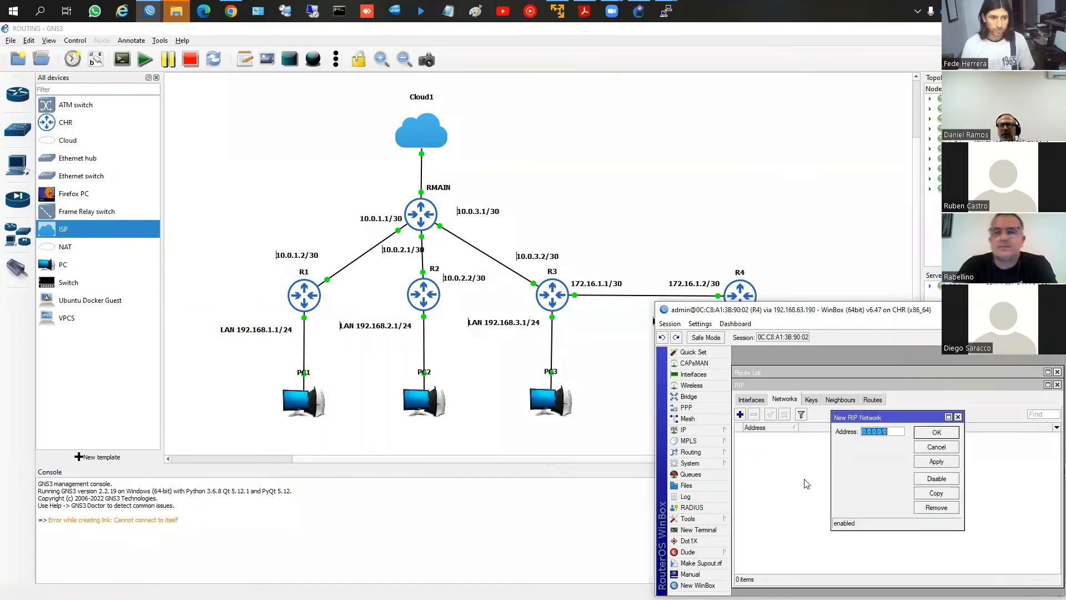
pyautogui.write('172')
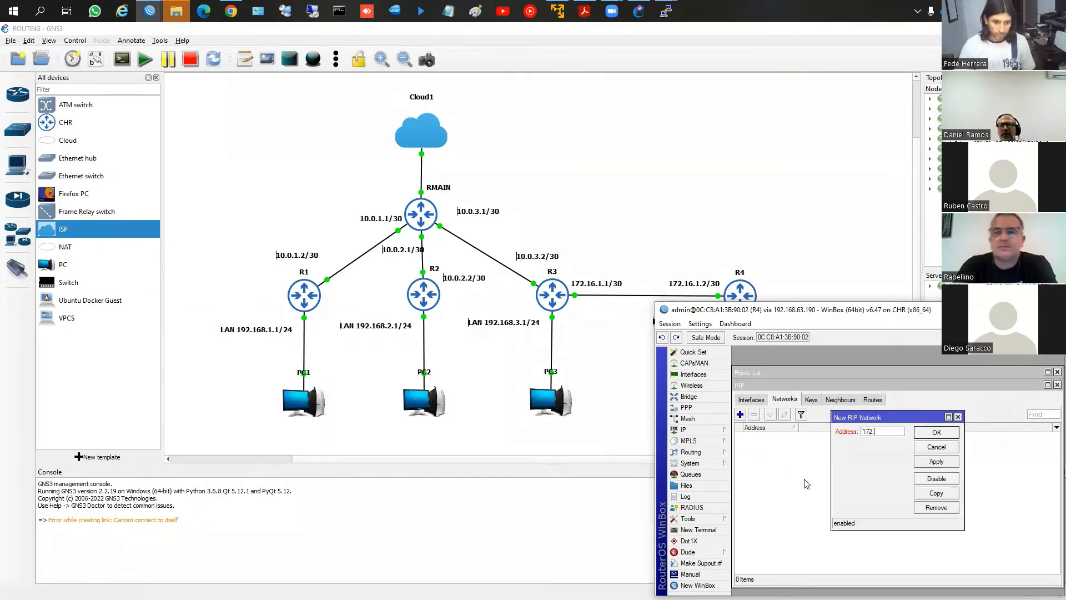
pyautogui.write('.16')
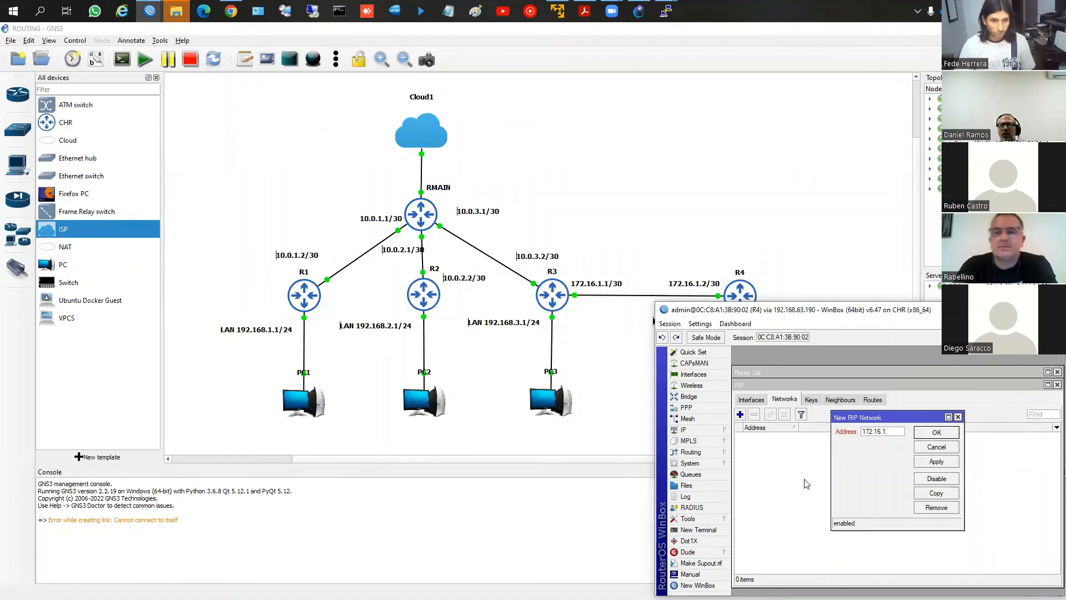
pyautogui.write('.1.0')
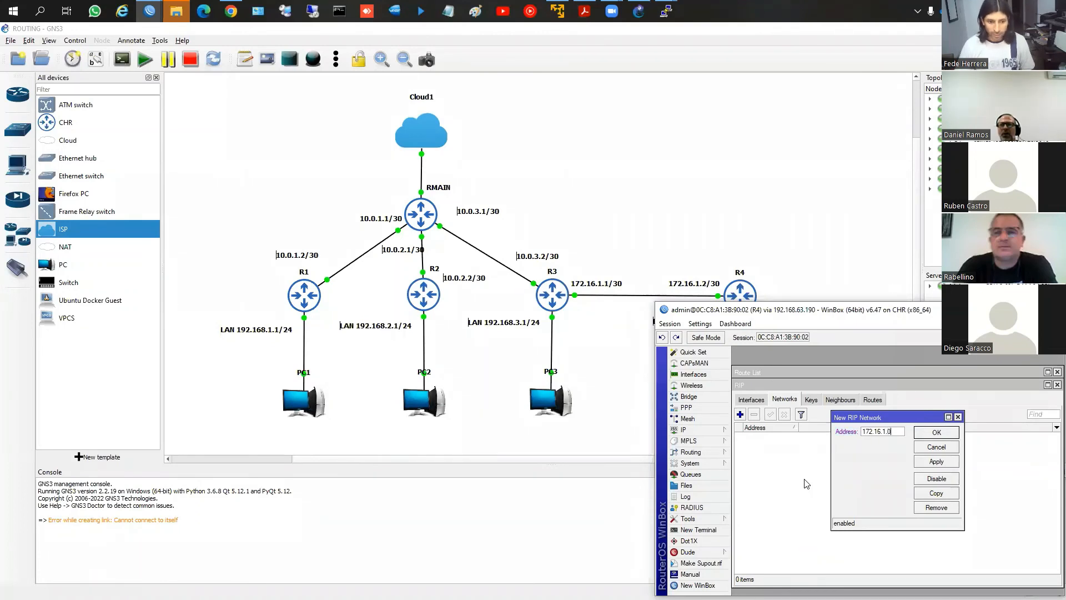
pyautogui.write('/30')
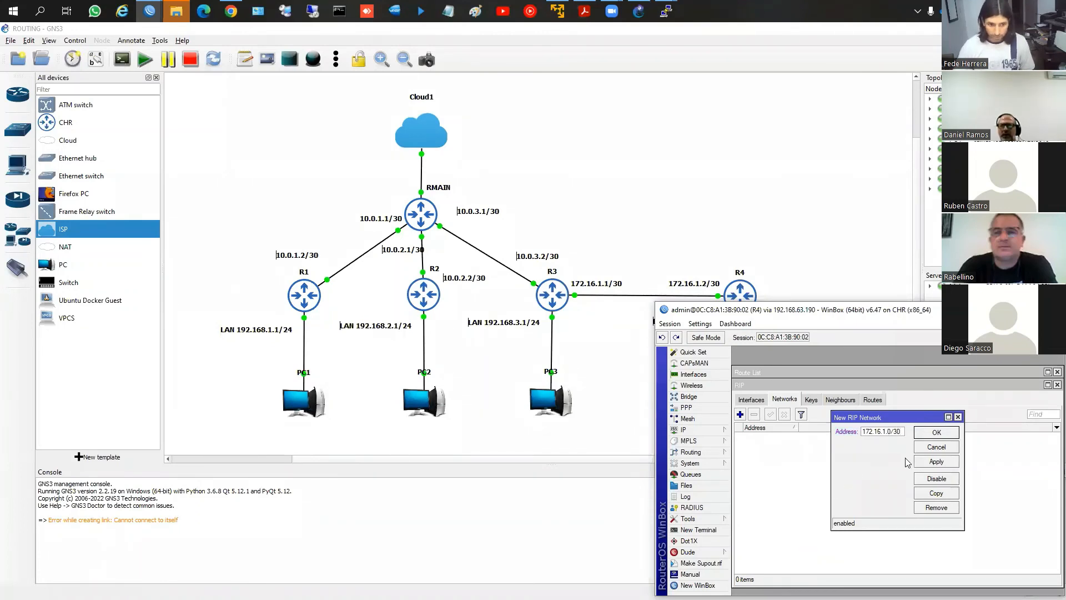
pyautogui.click(936, 463)
pyautogui.click(938, 433)
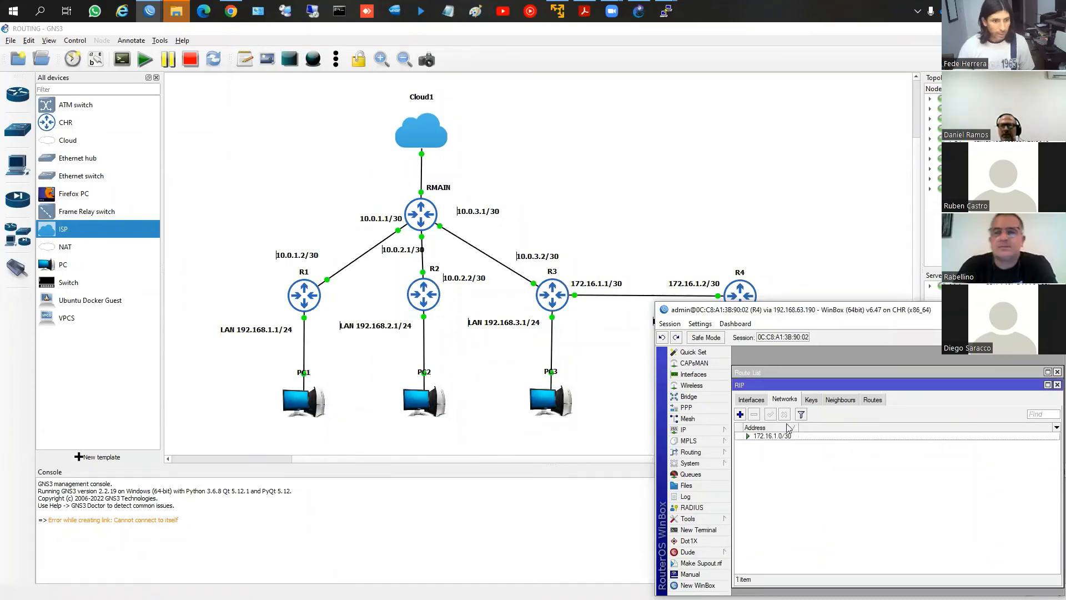
# Bring up R3's WinBox window and add 10.0.3.0/30 as a RIP network
pyautogui.moveTo(150, 11)
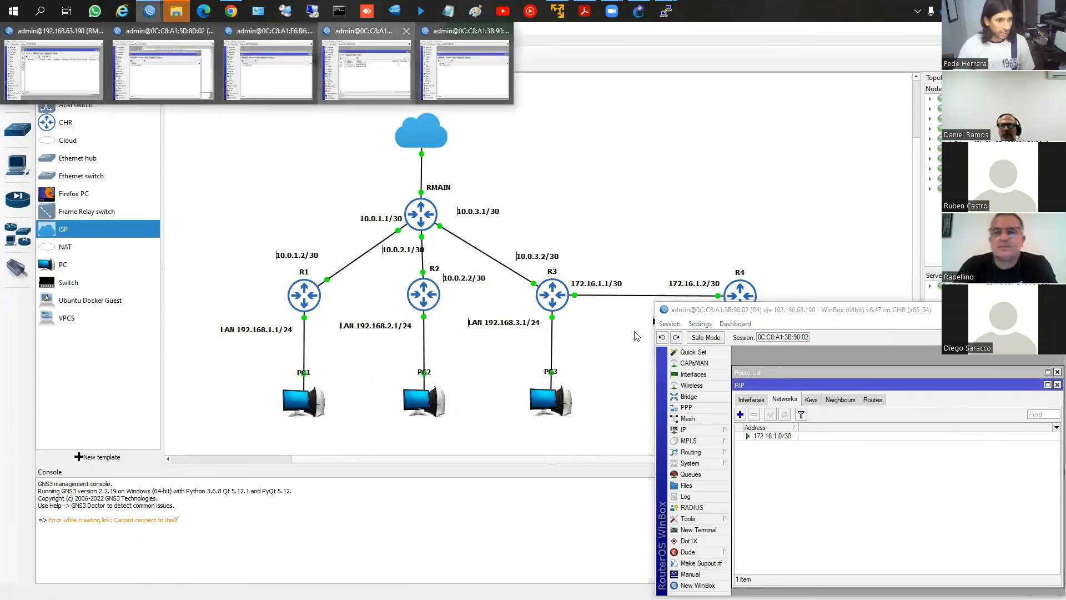
pyautogui.click(369, 84)
pyautogui.click(425, 458)
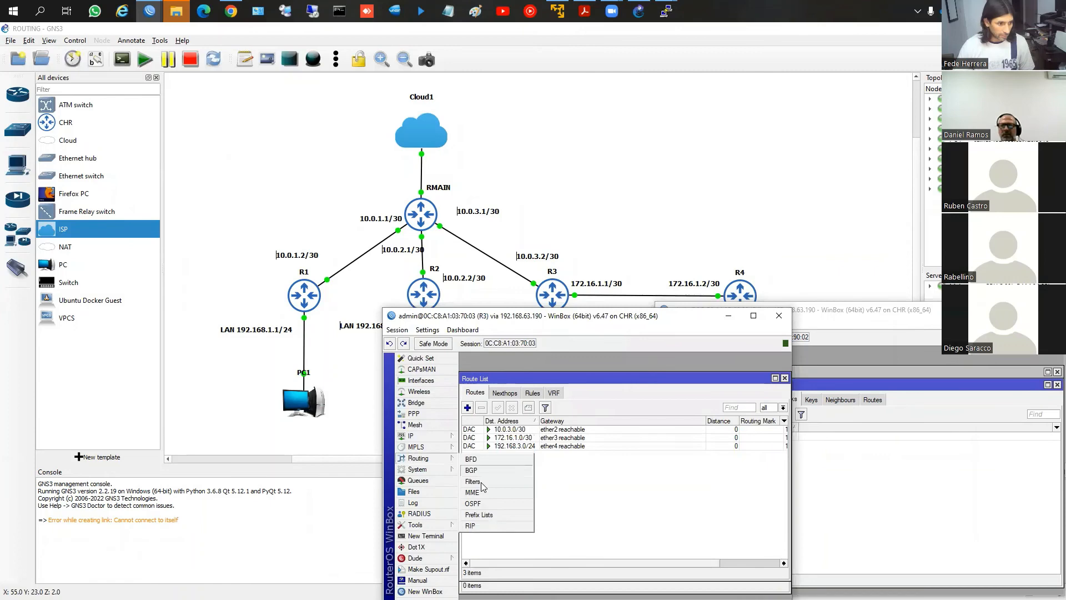
pyautogui.click(478, 535)
pyautogui.click(507, 408)
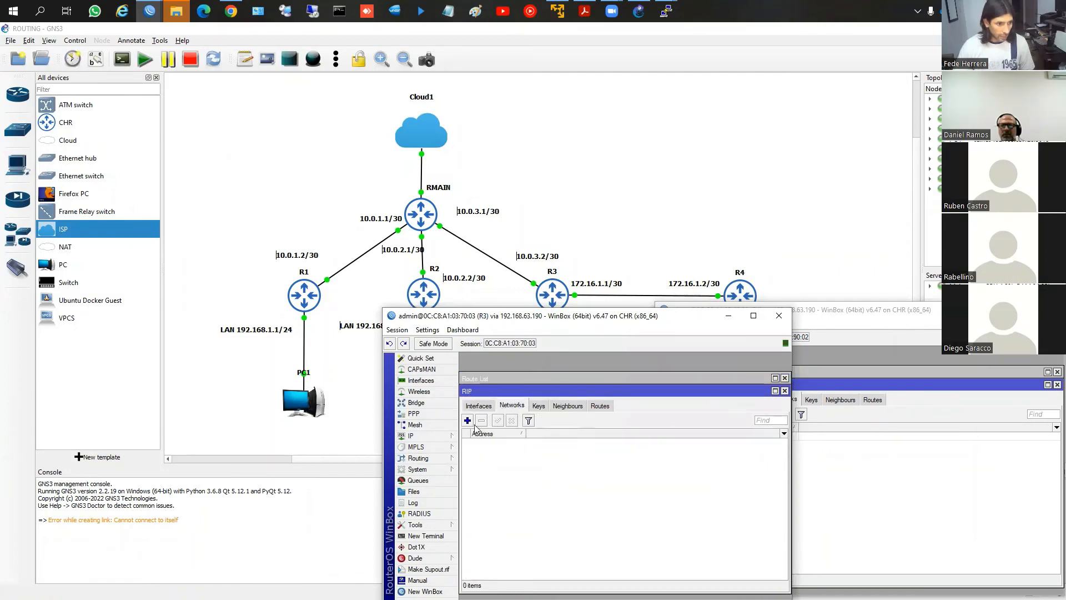
pyautogui.click(467, 421)
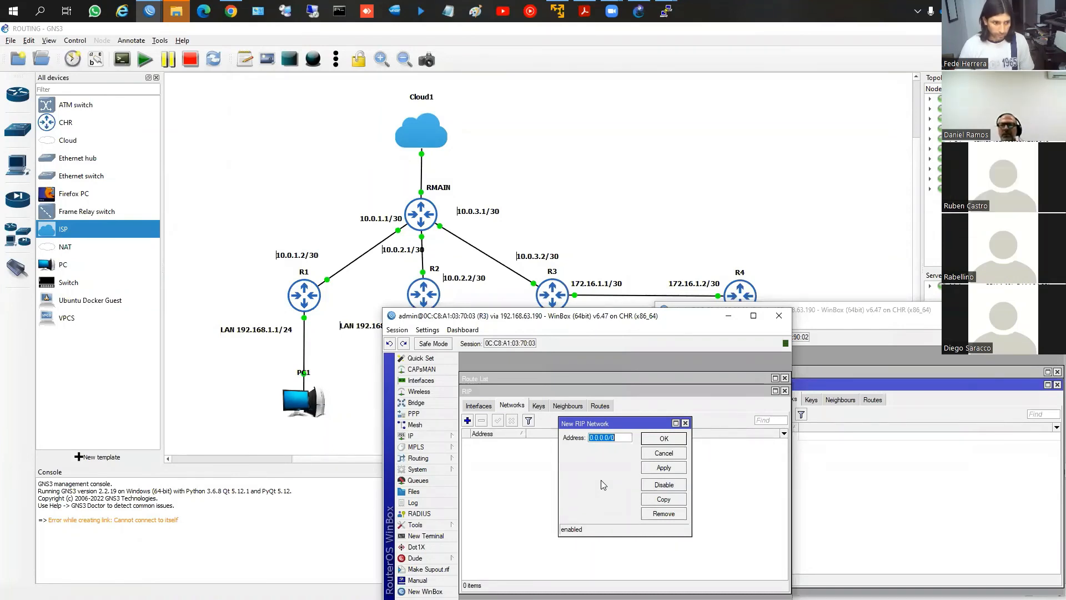
pyautogui.write('1')
pyautogui.click(664, 467)
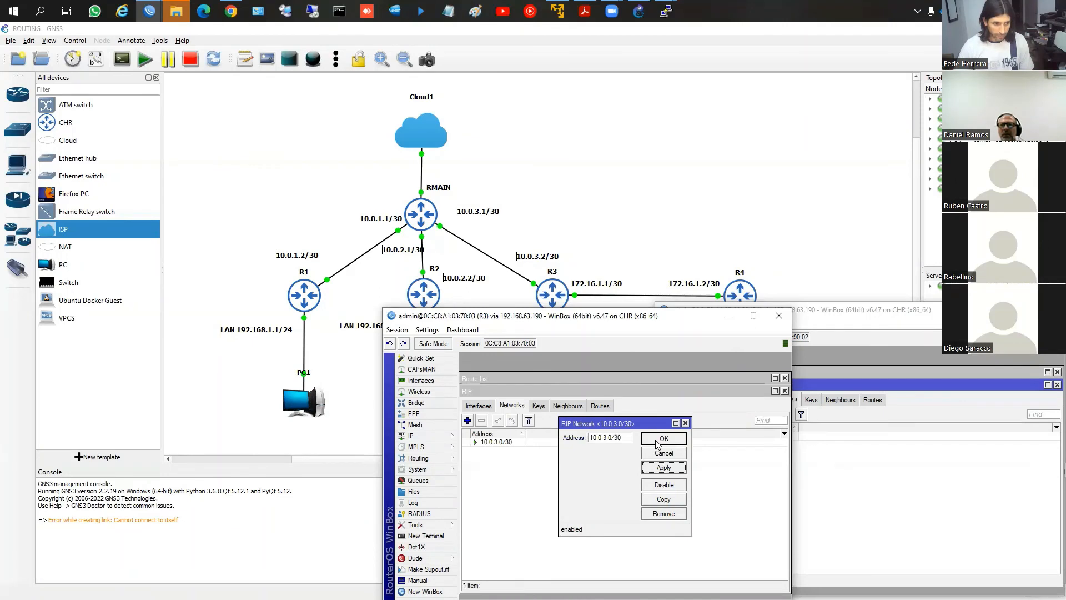
pyautogui.click(663, 439)
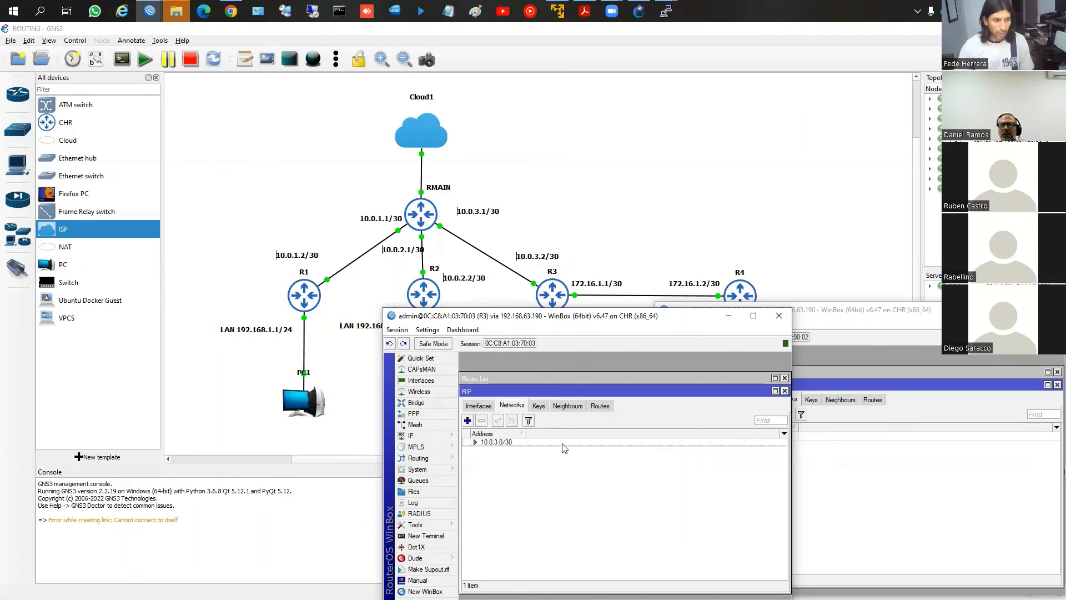
# Add 172.16.1.0/30 as a second RIP network on R3
pyautogui.click(467, 420)
pyautogui.write('17')
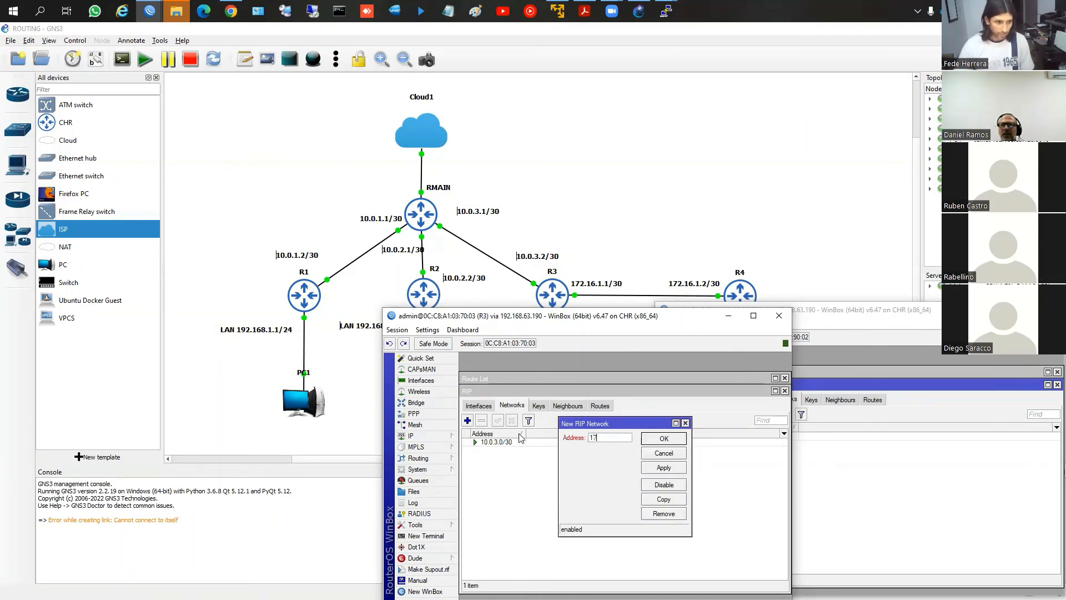
pyautogui.write('2.16.1.0/30')
pyautogui.click(664, 441)
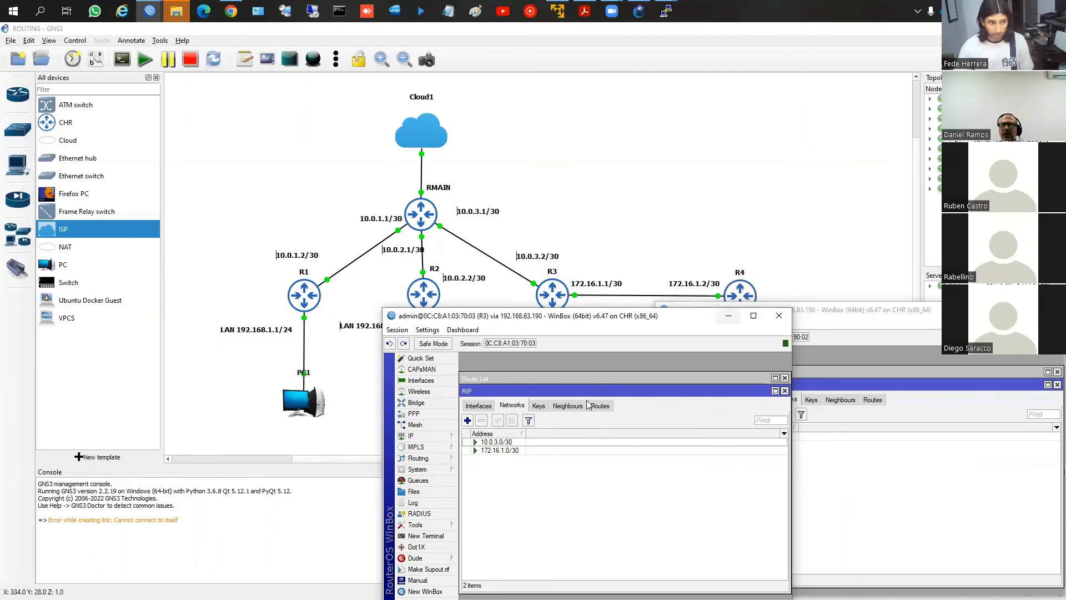
# Close the RIP windows on R3 and R4 and compare the two routers' route lists
pyautogui.click(785, 390)
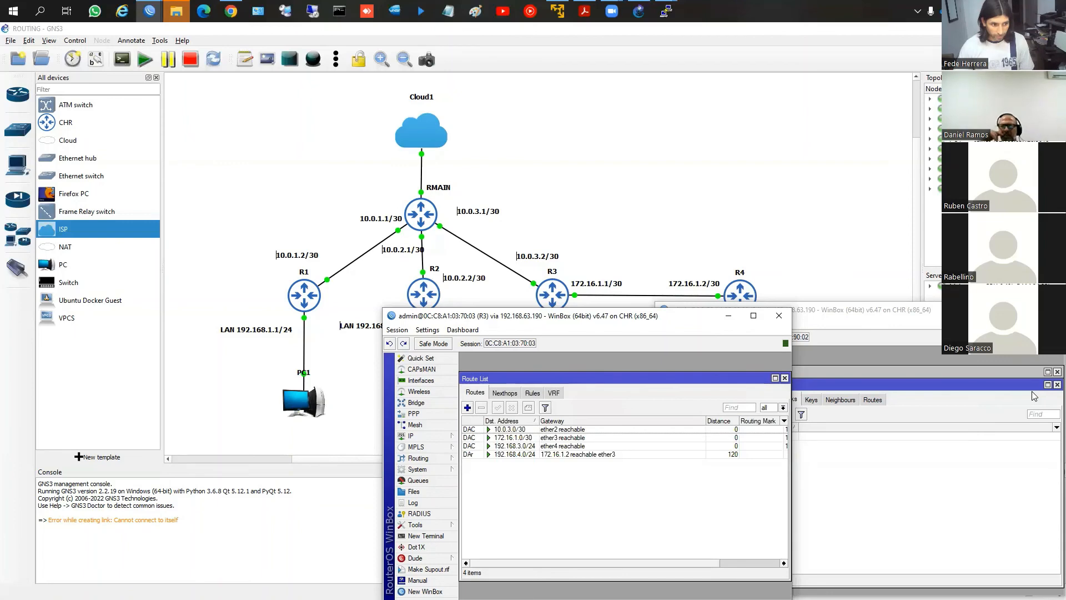
pyautogui.click(1049, 394)
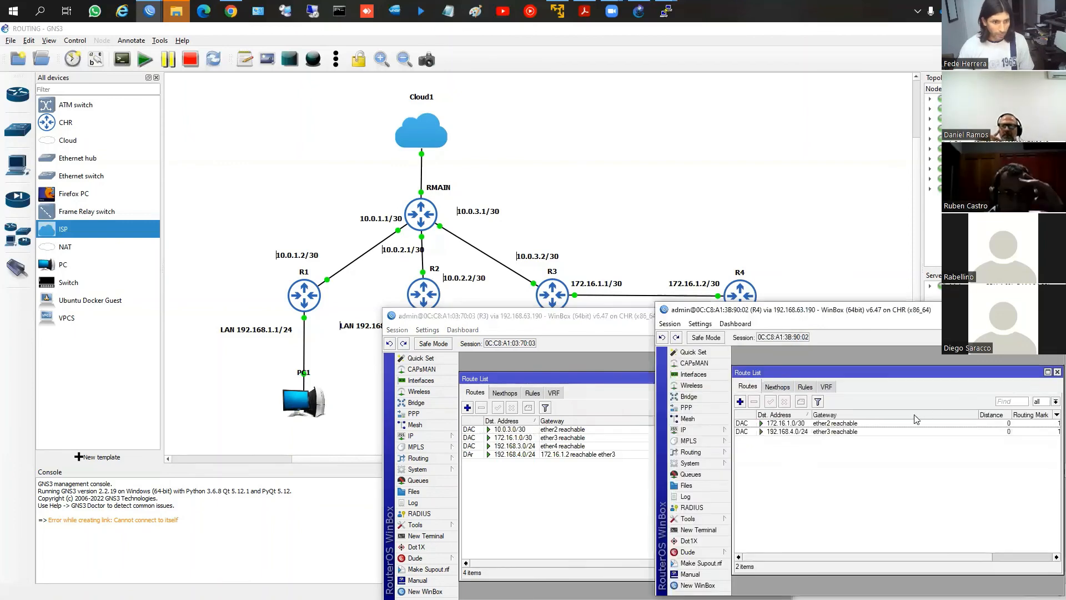
pyautogui.click(707, 429)
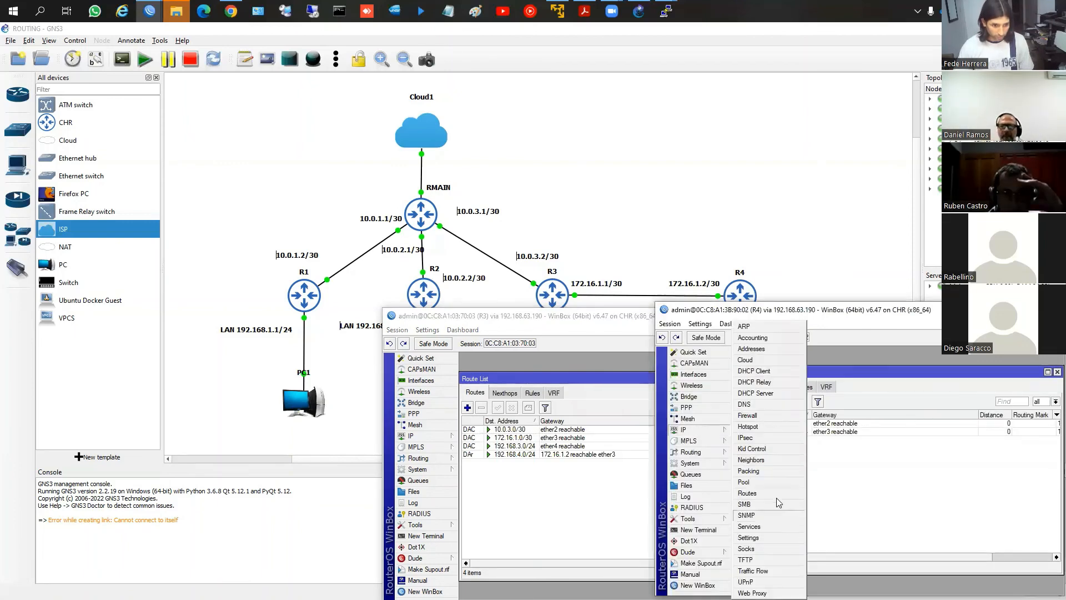
pyautogui.click(795, 495)
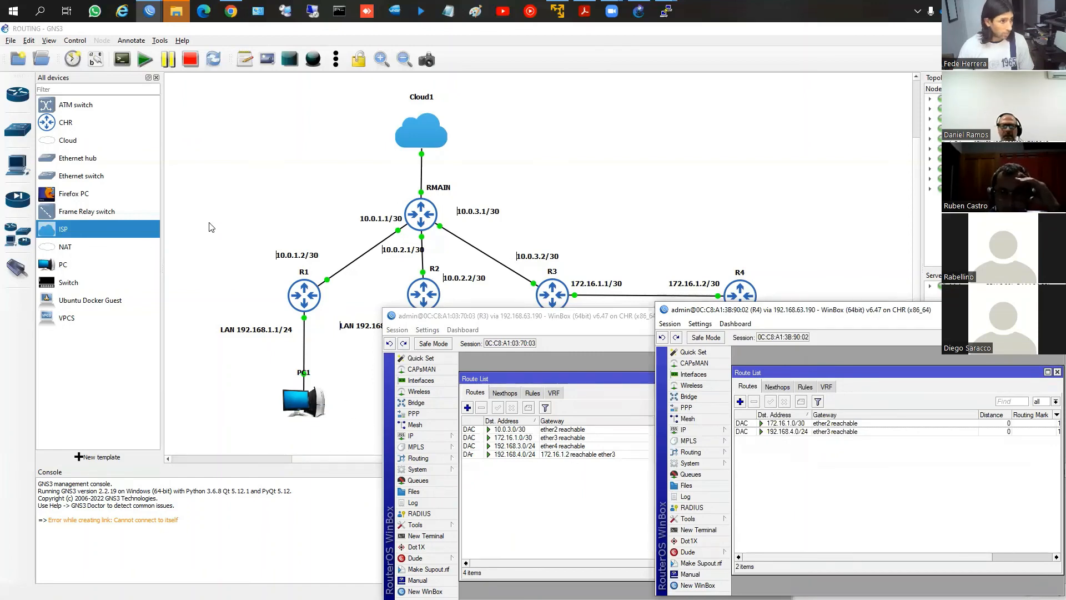
# Bring up the R2 and R1 WinBox windows and uncover their route lists for comparison
pyautogui.moveTo(152, 12)
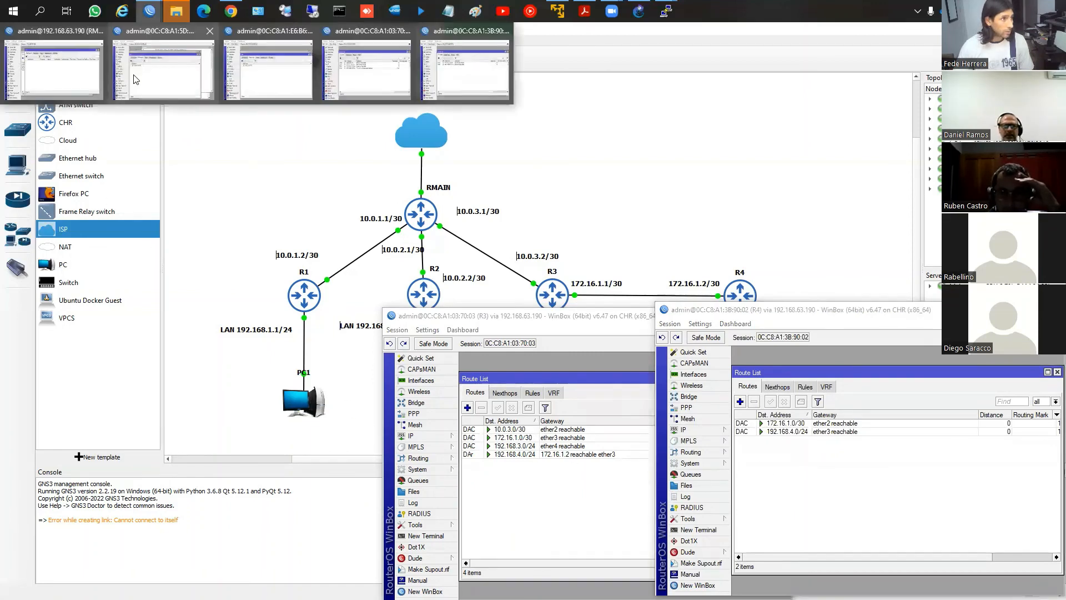
pyautogui.click(243, 84)
pyautogui.click(413, 382)
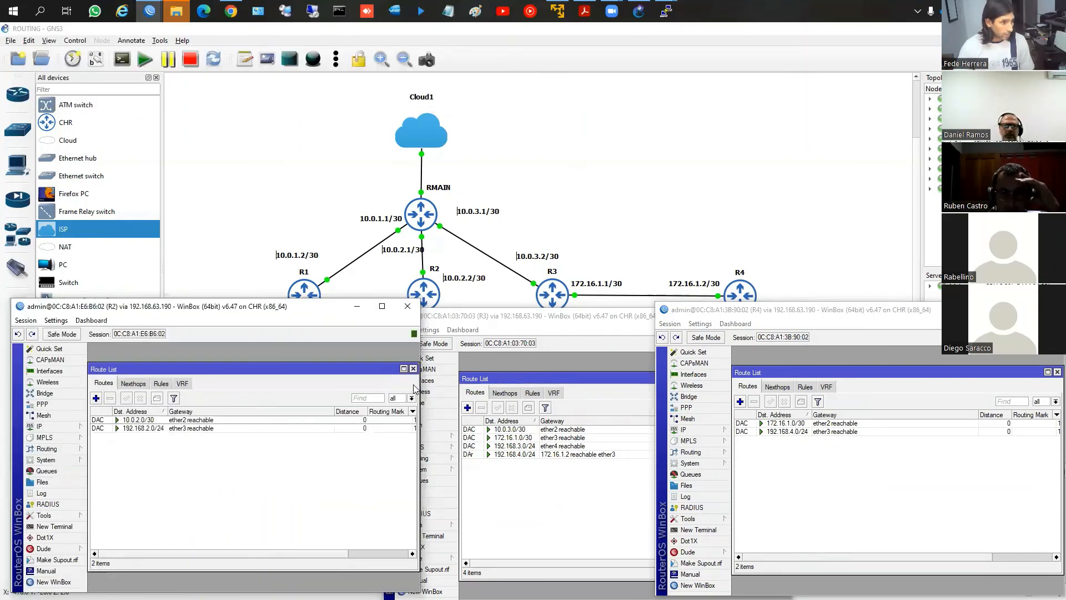
pyautogui.click(153, 13)
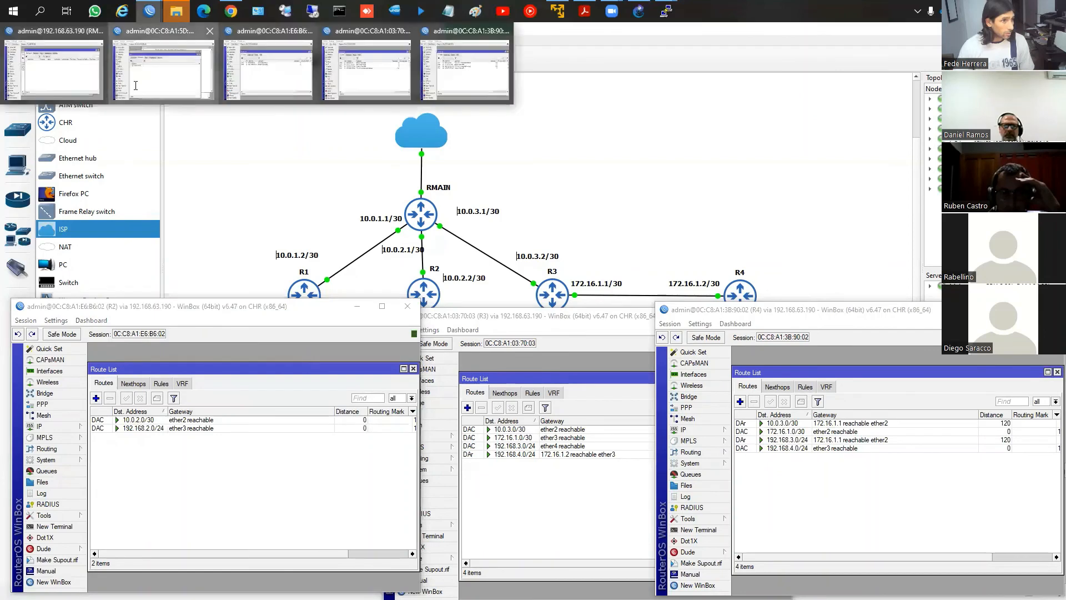
pyautogui.click(136, 85)
pyautogui.click(877, 129)
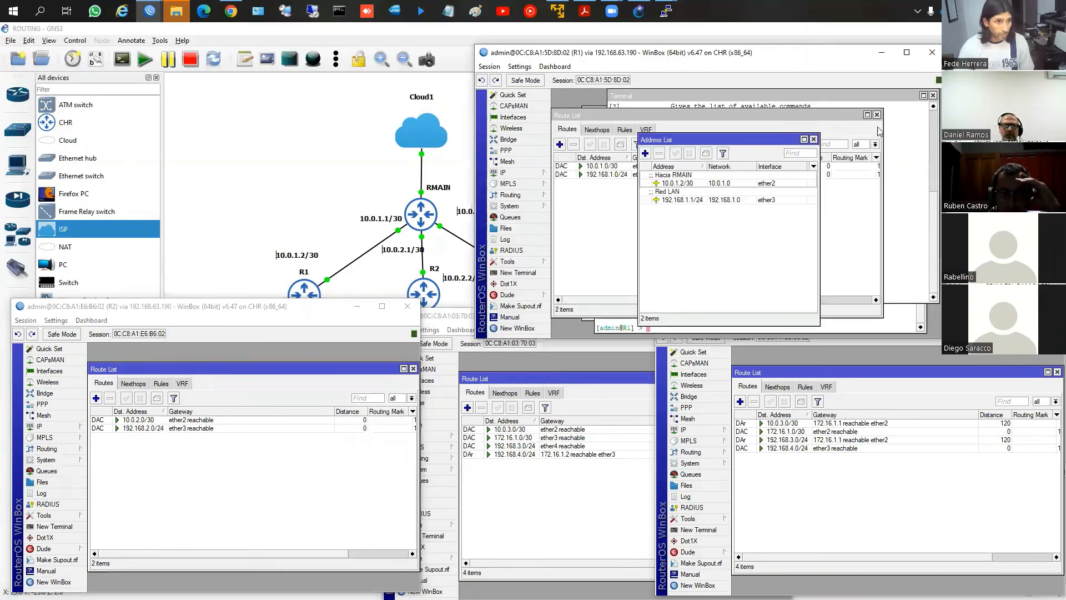
pyautogui.click(813, 139)
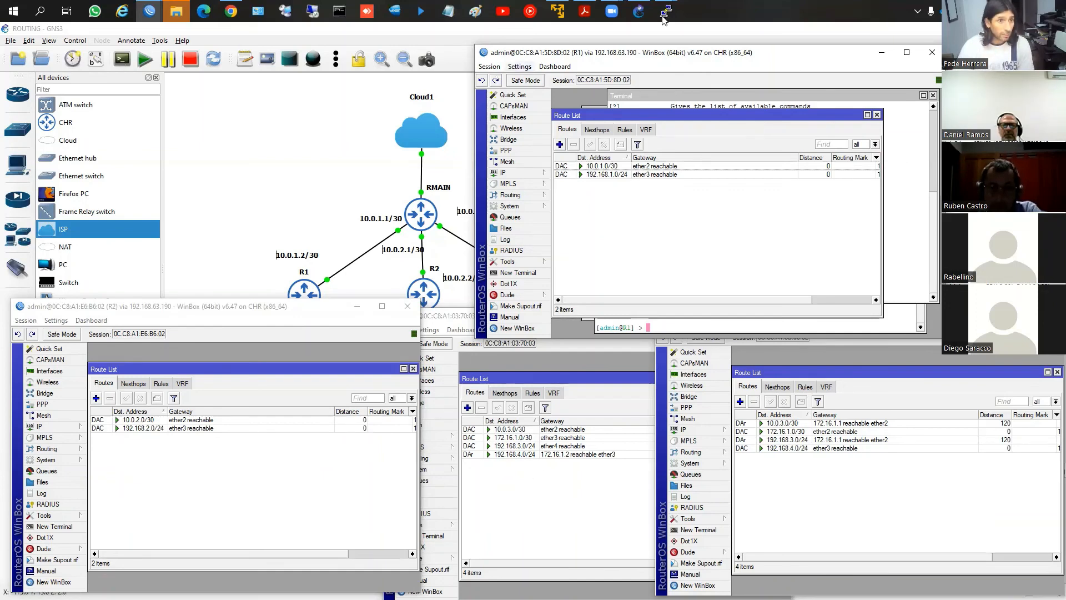
# Switch to PC3's PuTTY console, ping 192.168.4.254 and stop the ping
pyautogui.moveTo(664, 17)
pyautogui.click(724, 90)
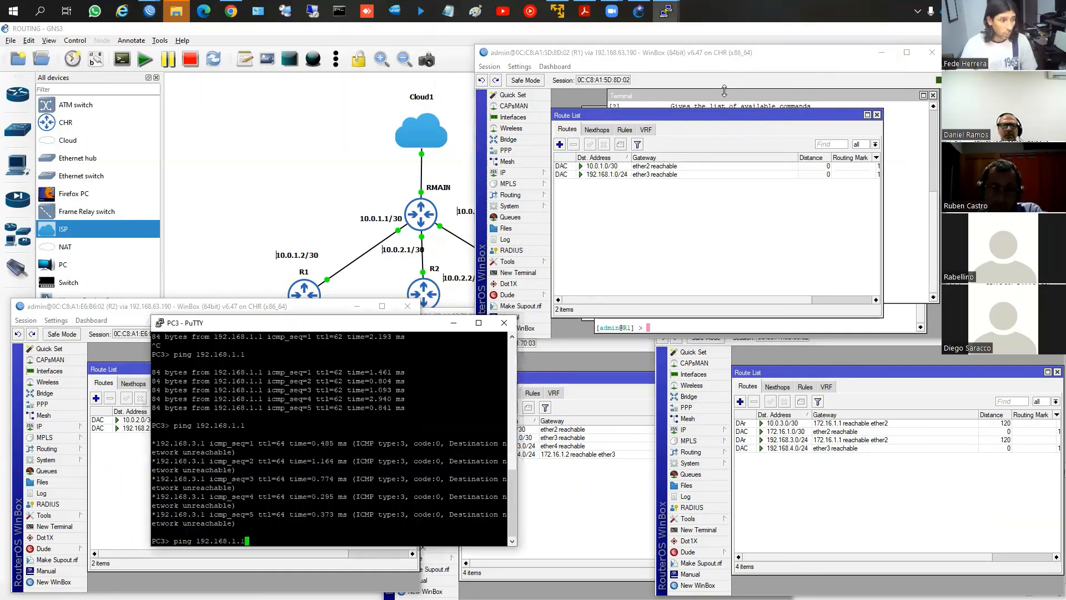
pyautogui.press('BackSpace')
pyautogui.press('BackSpace')
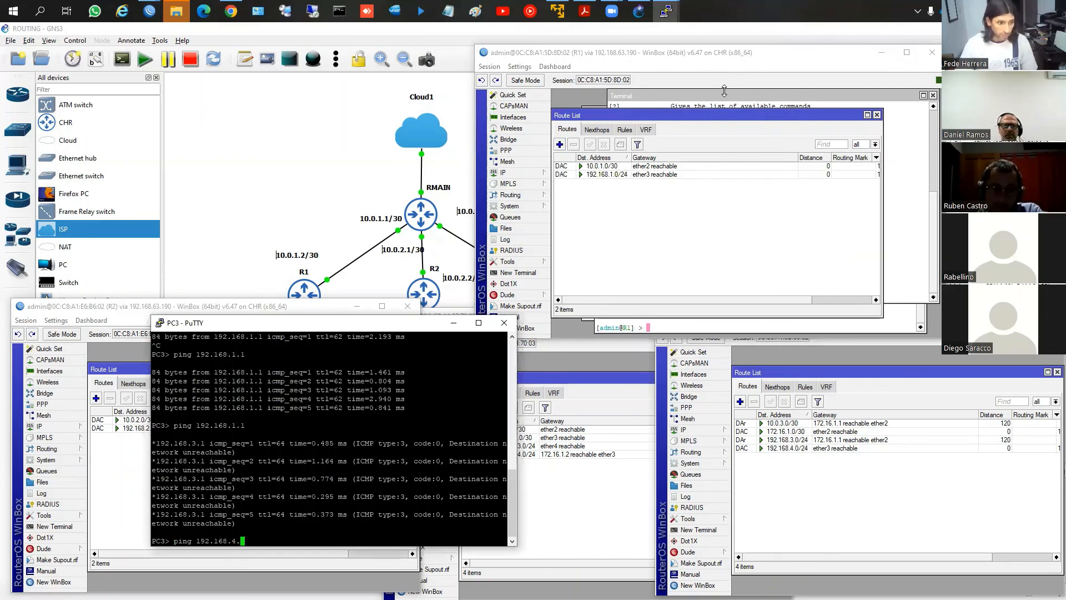
pyautogui.write('254')
pyautogui.press('Return')
pyautogui.hotkey('ctrl', 'c')
# Ping 192.168.2.254 from PC3 and stop the ping
pyautogui.press('Up')
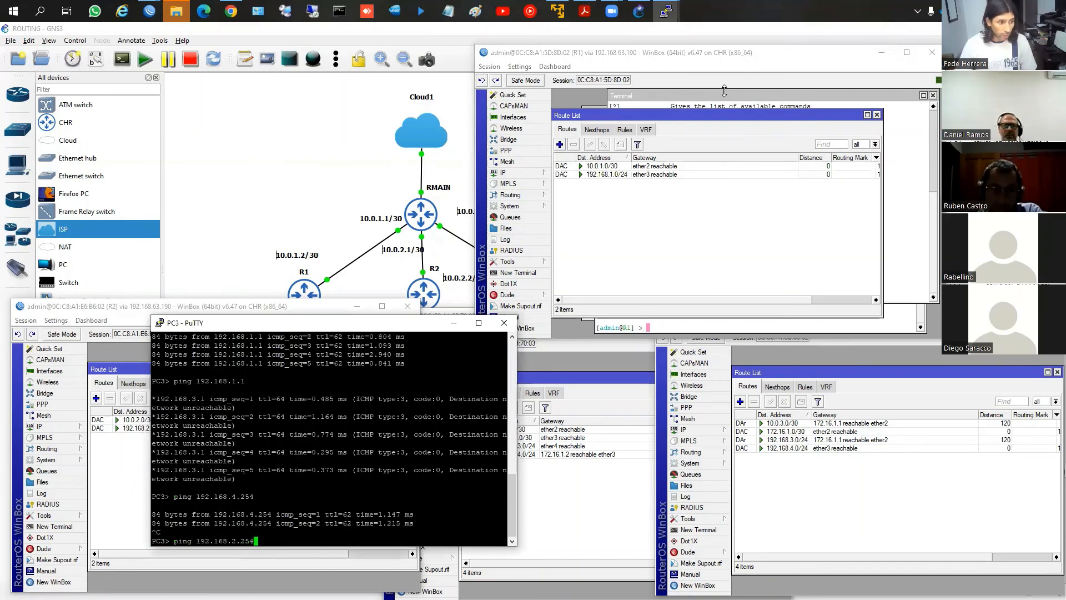
pyautogui.press('Return')
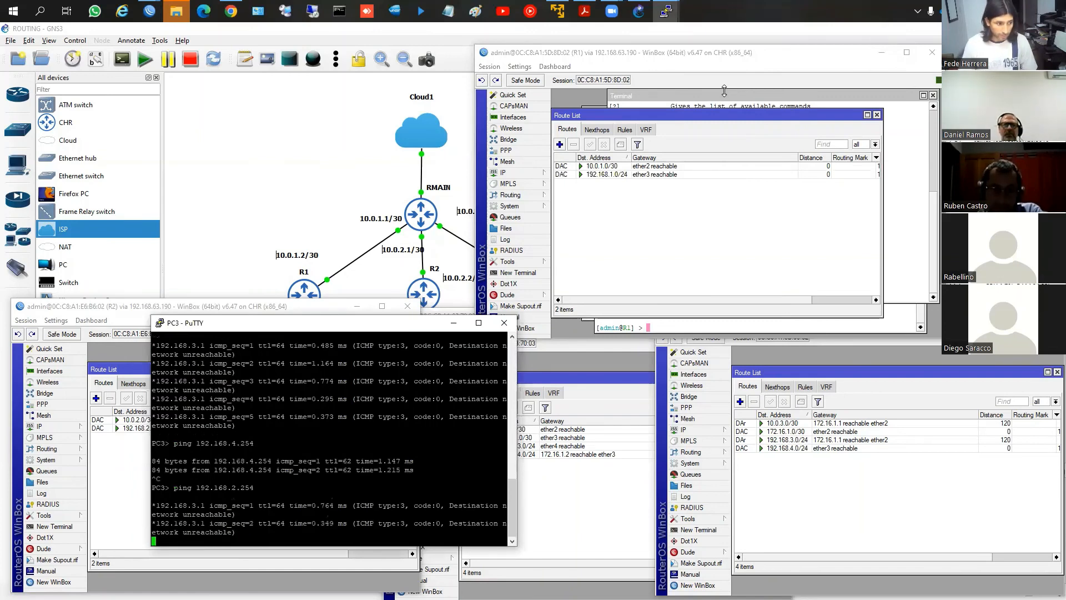
pyautogui.hotkey('ctrl', 'c')
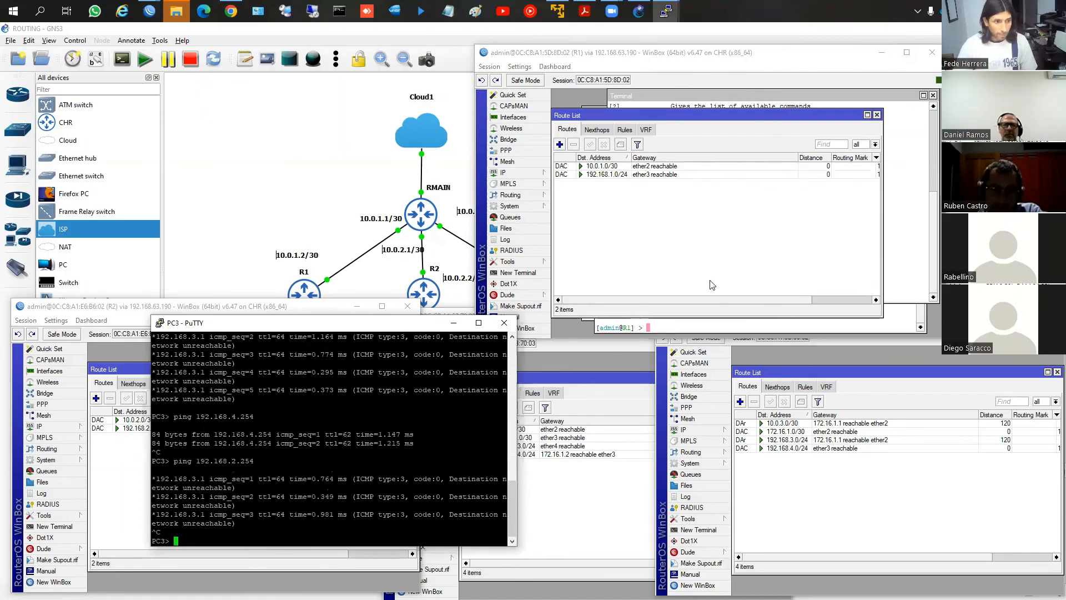
# Bring up RMAIN's WinBox window, then return to the GNS3 topology and circle RMAIN, R1, R2 and R3 freehand
pyautogui.click(156, 10)
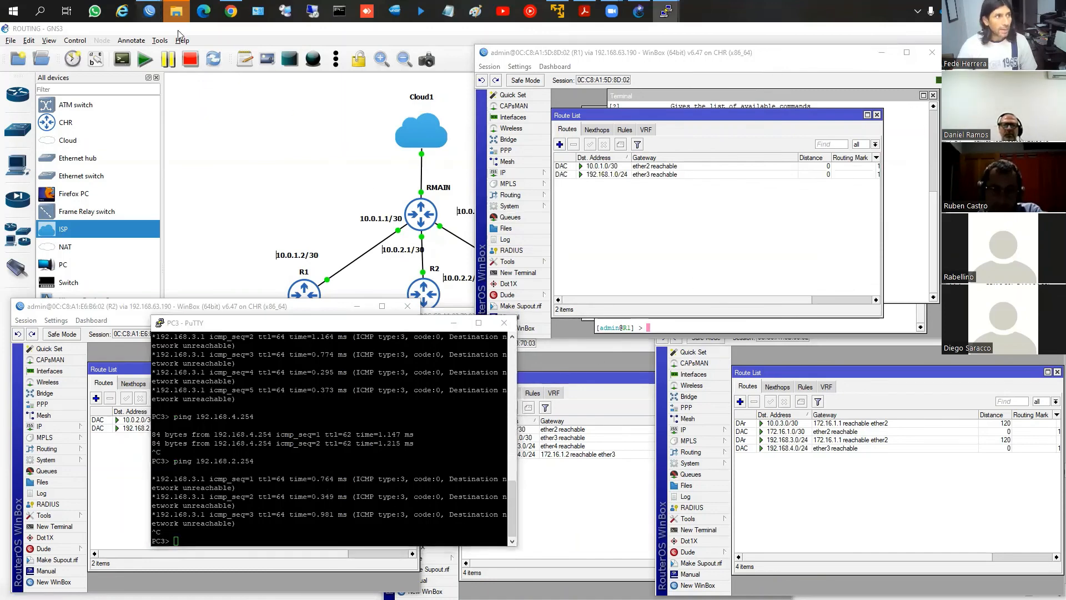
pyautogui.click(51, 77)
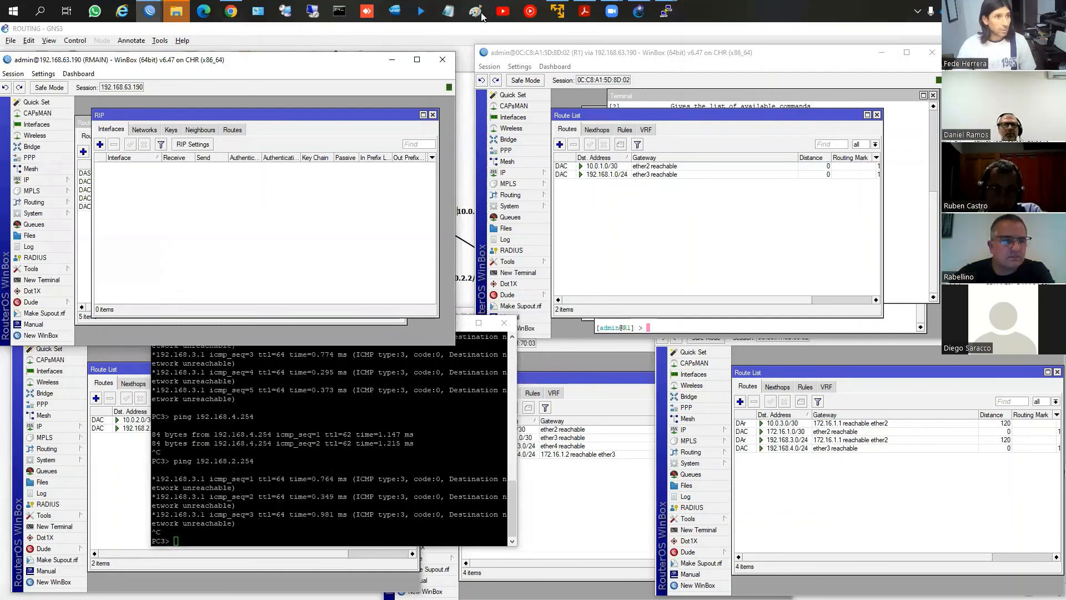
pyautogui.moveTo(633, 10)
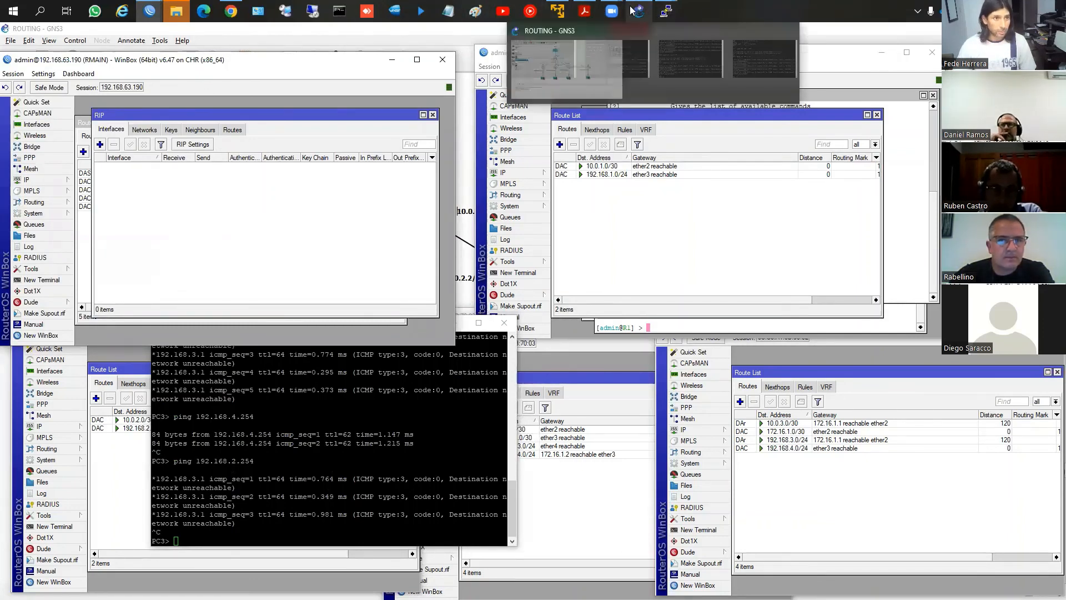
pyautogui.click(567, 67)
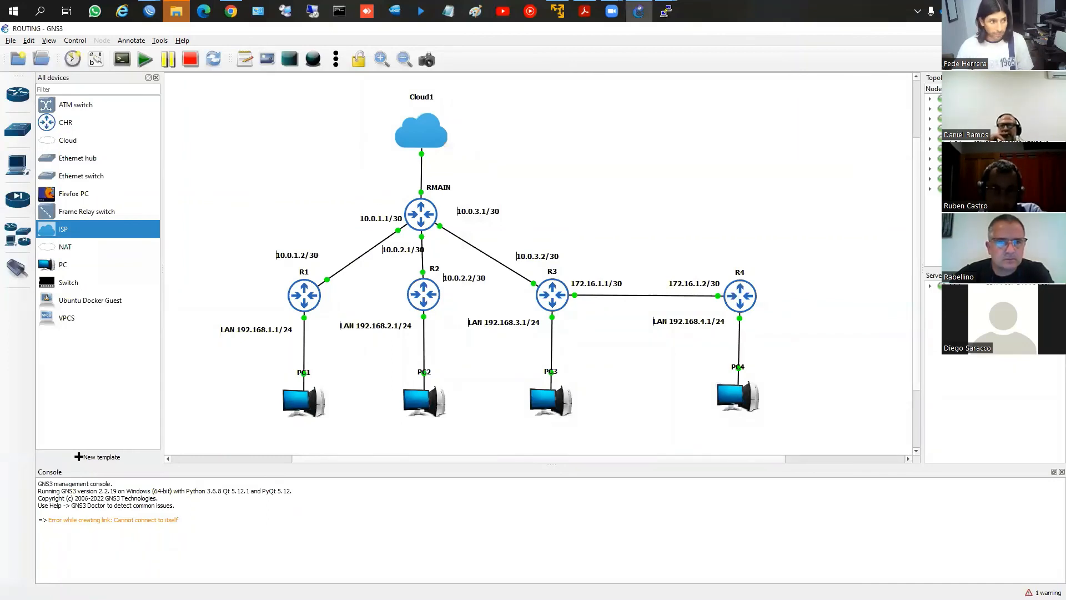
pyautogui.moveTo(340, 196)
pyautogui.mouseDown()
pyautogui.moveTo(400, 276)
pyautogui.moveTo(535, 227)
pyautogui.moveTo(412, 157)
pyautogui.moveTo(341, 186)
pyautogui.mouseUp()
pyautogui.moveTo(309, 272); pyautogui.dragTo(324, 298)
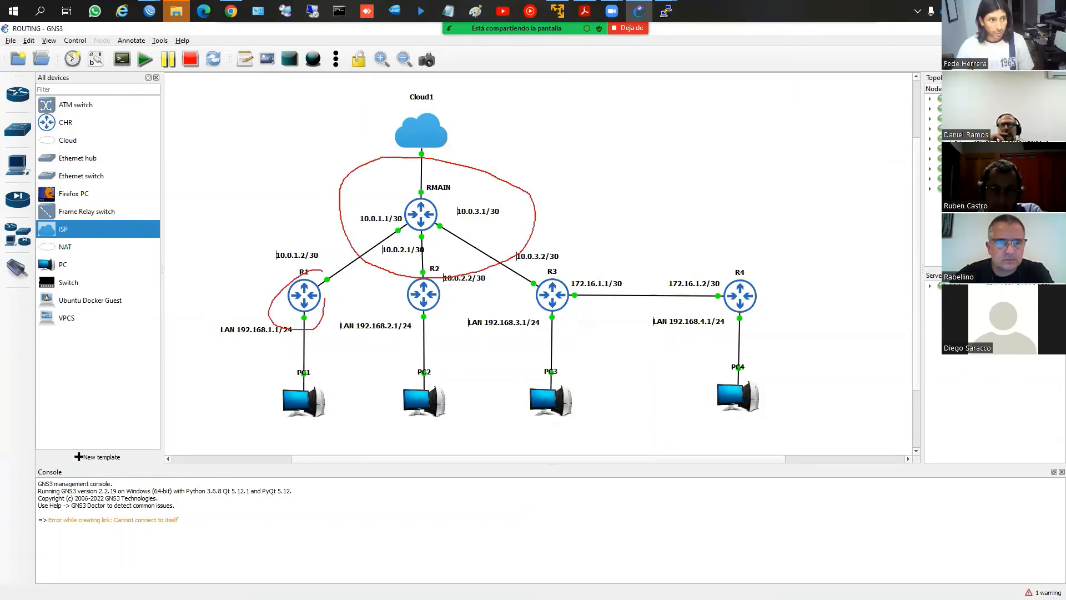
pyautogui.moveTo(428, 272); pyautogui.dragTo(448, 287)
pyautogui.moveTo(518, 269)
pyautogui.mouseDown()
pyautogui.moveTo(580, 292)
pyautogui.moveTo(522, 257)
pyautogui.mouseUp()
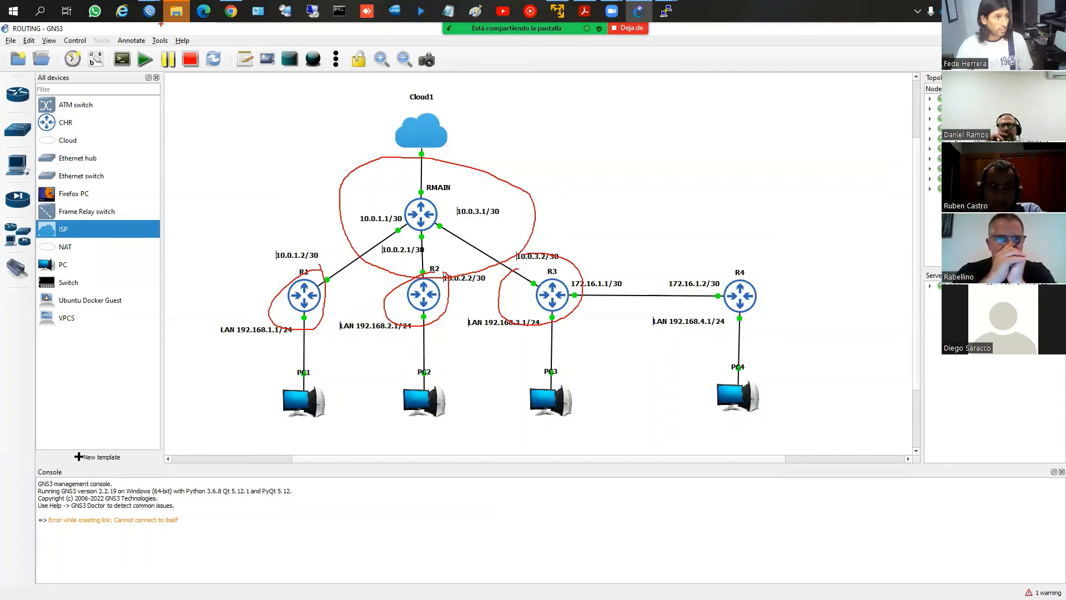
# Switch to RMAIN's WinBox window and add 10.0.1.0/30 as a RIP network
pyautogui.moveTo(151, 11)
pyautogui.click(166, 66)
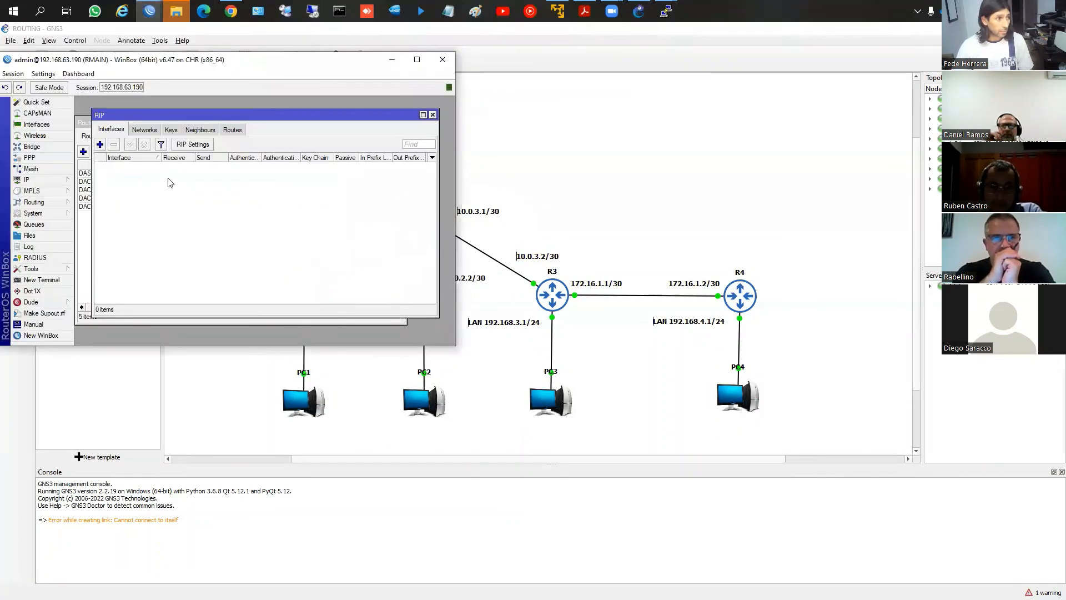
pyautogui.click(145, 130)
pyautogui.click(100, 144)
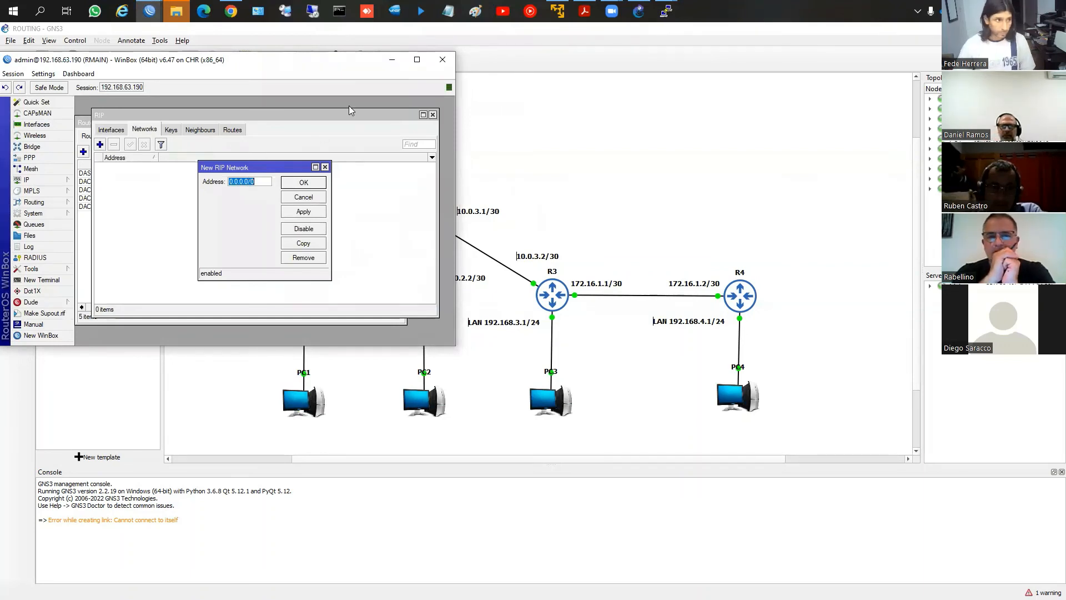
pyautogui.write('10.')
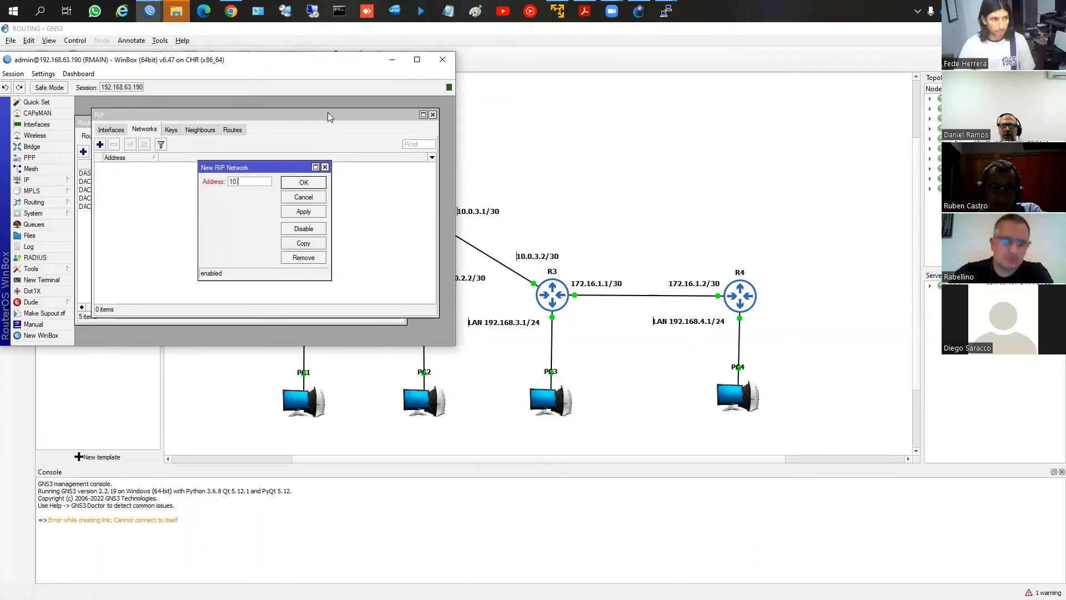
pyautogui.write('0.1.0')
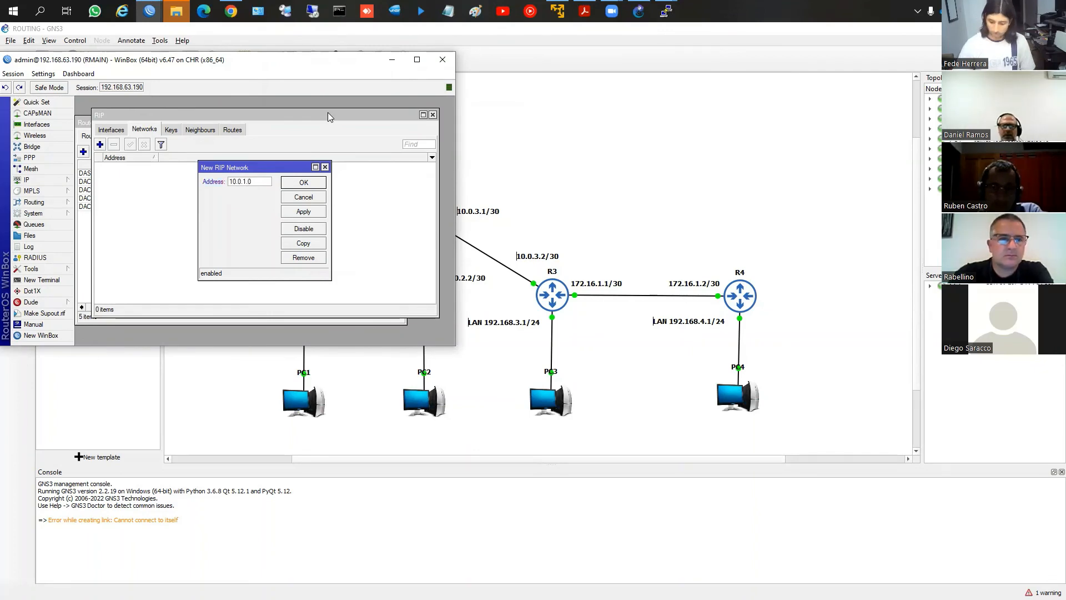
pyautogui.write('/30')
pyautogui.click(303, 213)
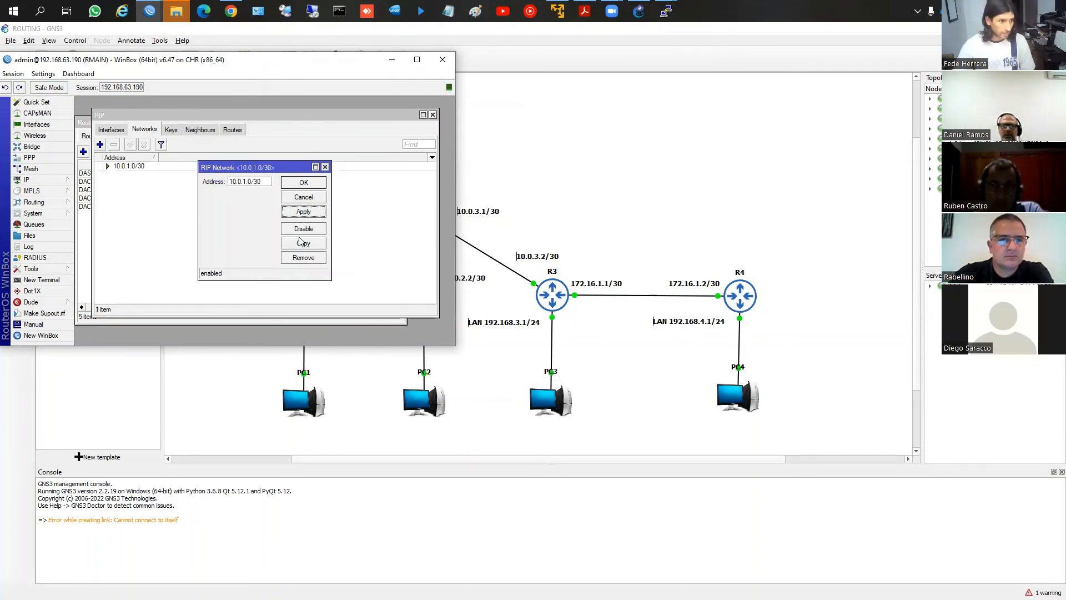
# Copy RMAIN's 10.0.1.0/30 RIP network entry and save the copy as 10.0.2.0/30
pyautogui.click(303, 244)
pyautogui.click(263, 193)
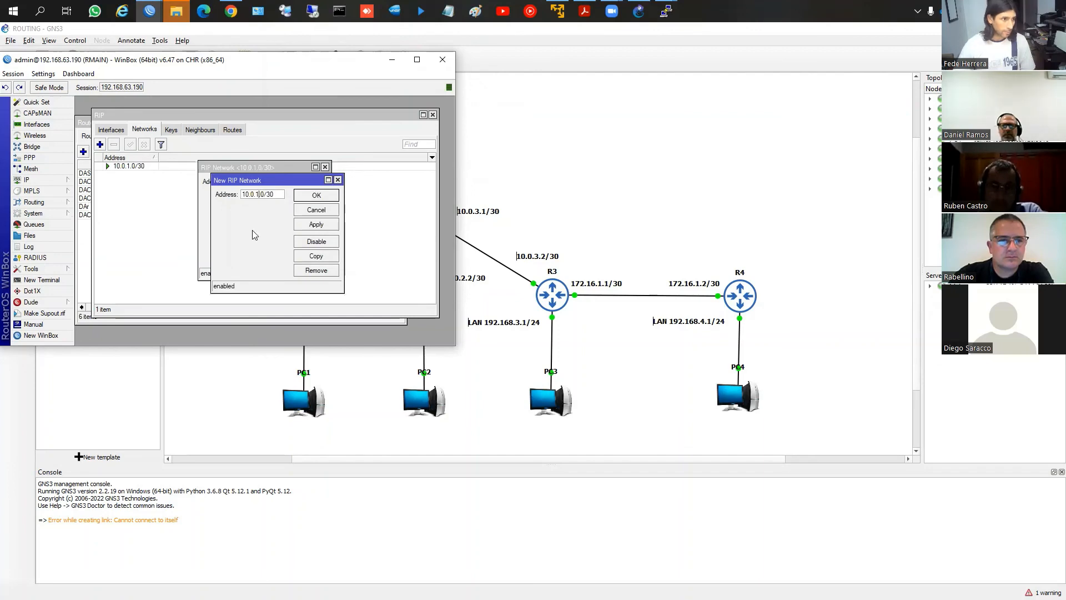
pyautogui.click(316, 224)
pyautogui.click(316, 195)
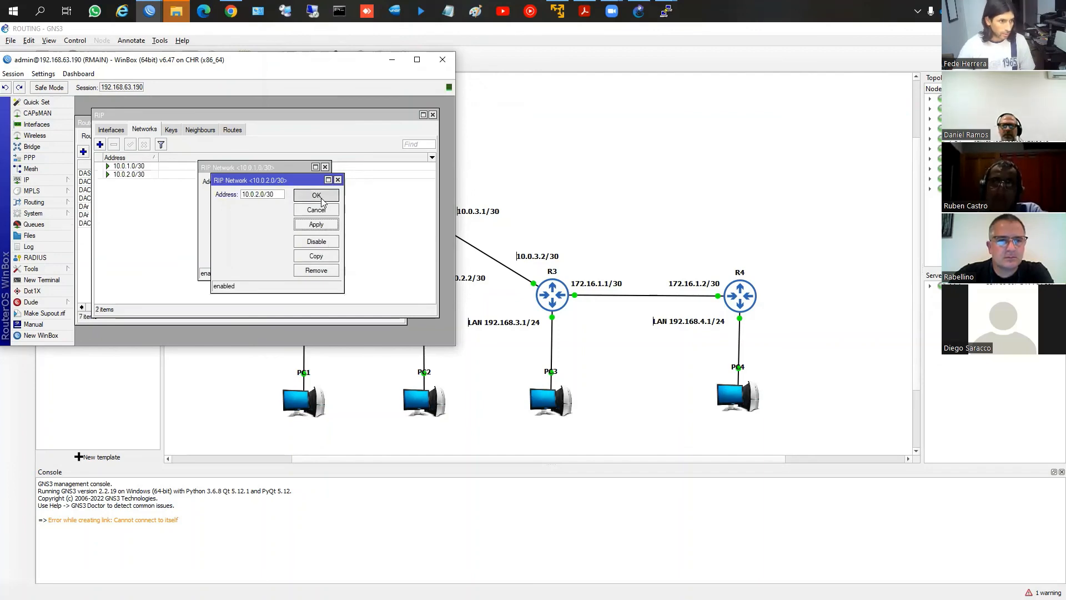
# Copy RMAIN's 10.0.2.0/30 RIP network entry, save the copy as 10.0.3.0/30 and close the RIP window
pyautogui.click(319, 246)
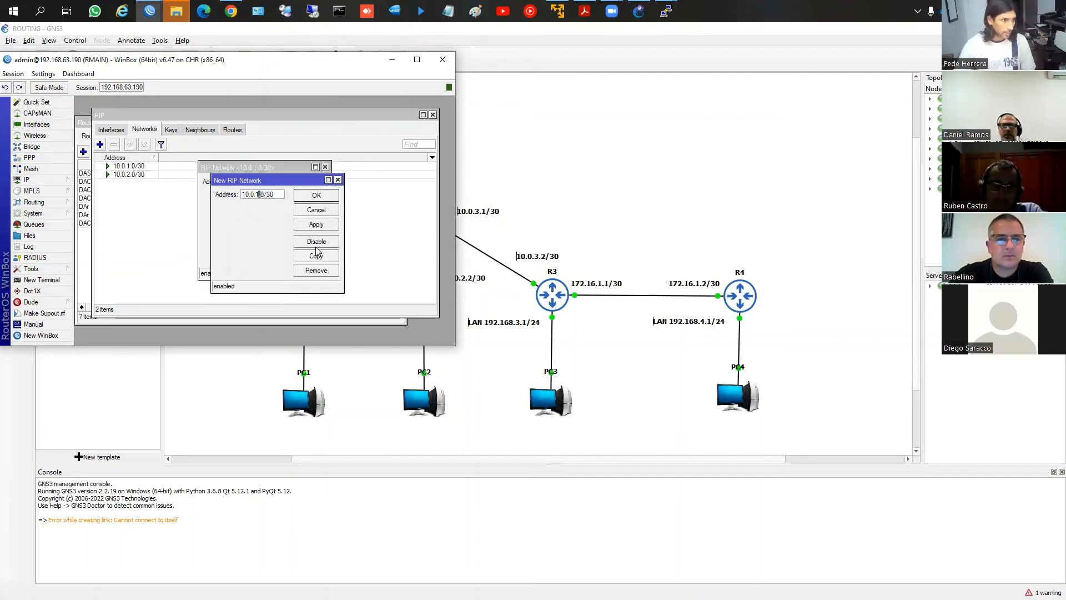
pyautogui.click(328, 179)
pyautogui.click(440, 101)
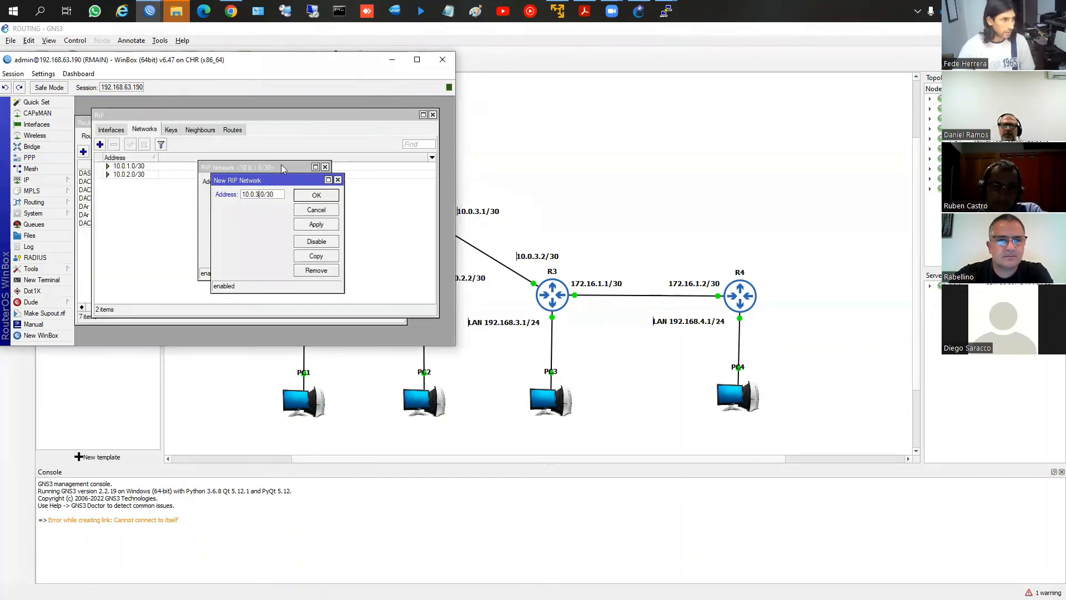
pyautogui.click(316, 195)
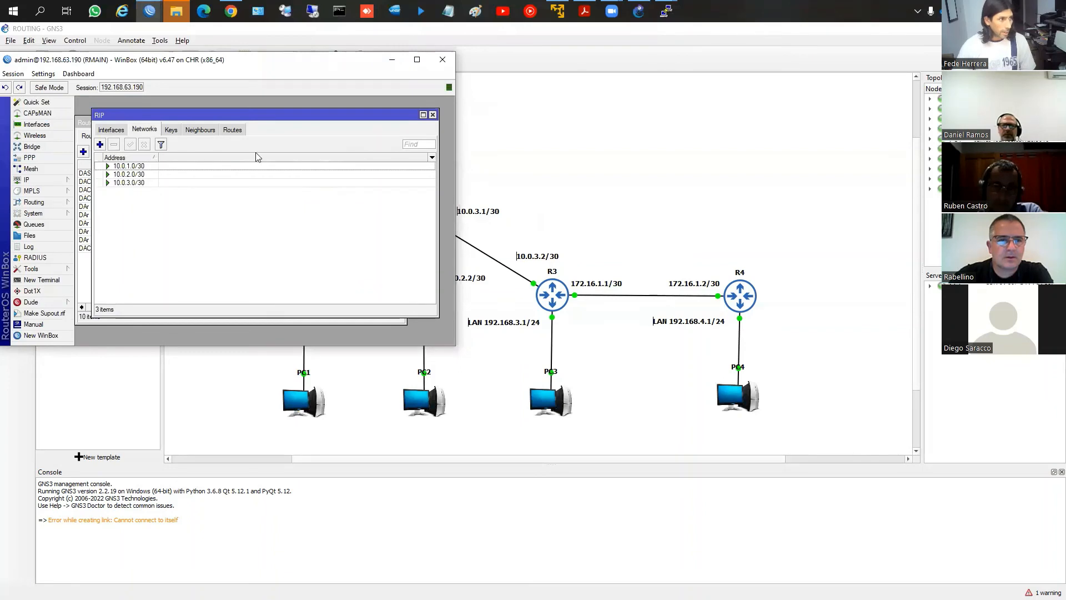
pyautogui.click(432, 115)
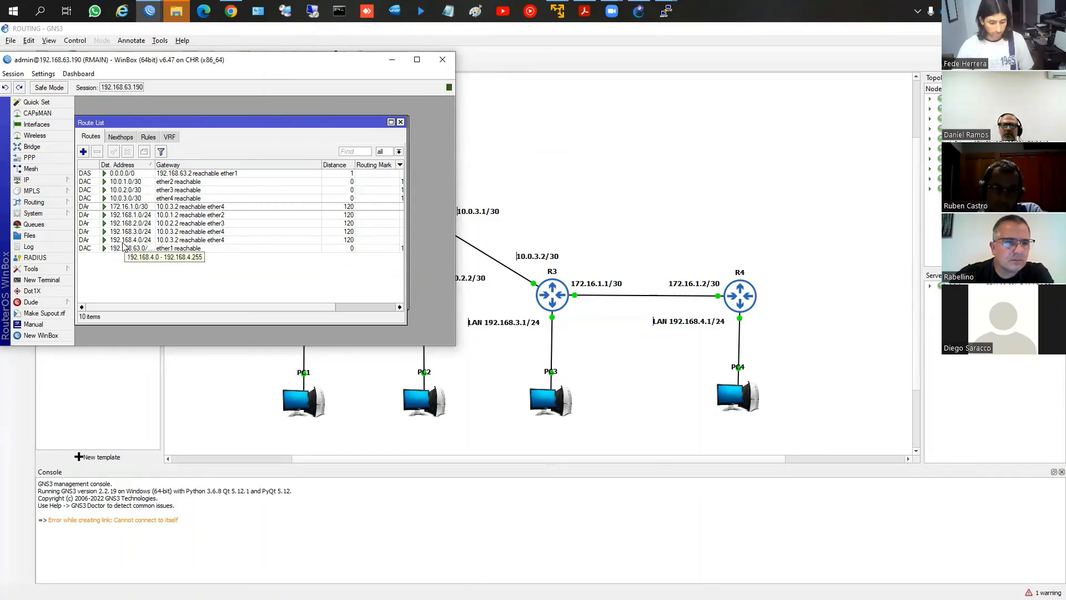
# Bring up the WinBox windows of R1, R2, R3 and R4 alongside RMAIN's and examine the learned routes in their route lists
pyautogui.click(153, 12)
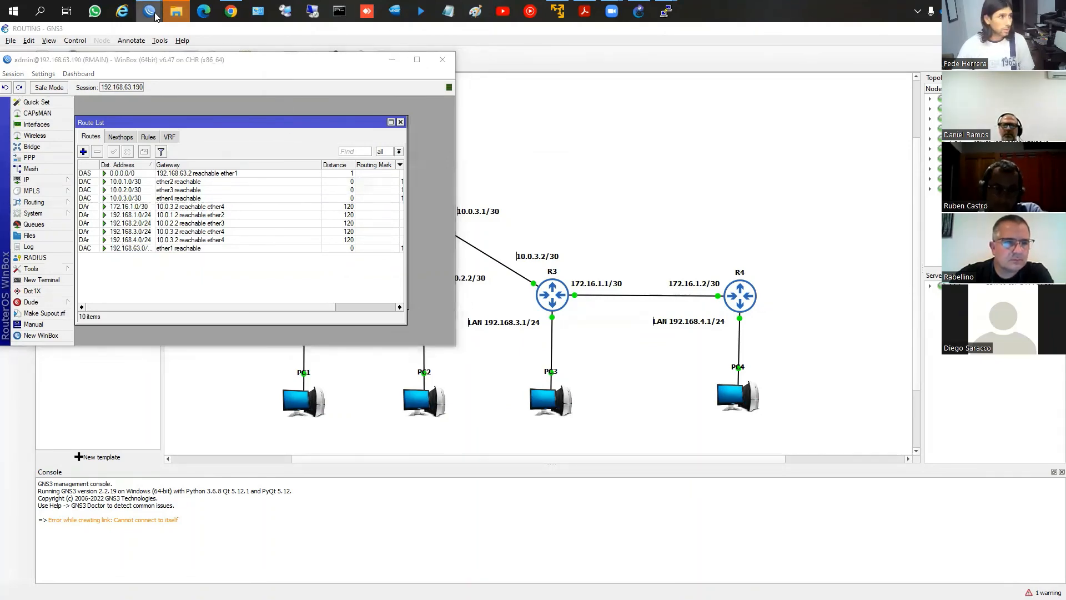
pyautogui.click(171, 47)
pyautogui.click(156, 13)
pyautogui.click(242, 52)
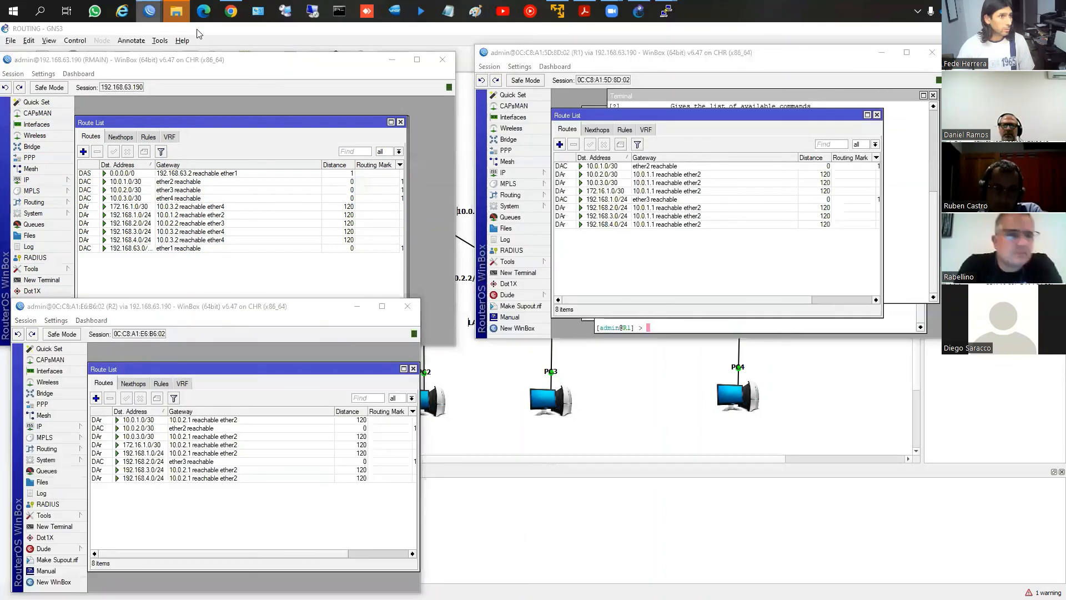
pyautogui.click(155, 12)
pyautogui.click(333, 50)
pyautogui.click(156, 12)
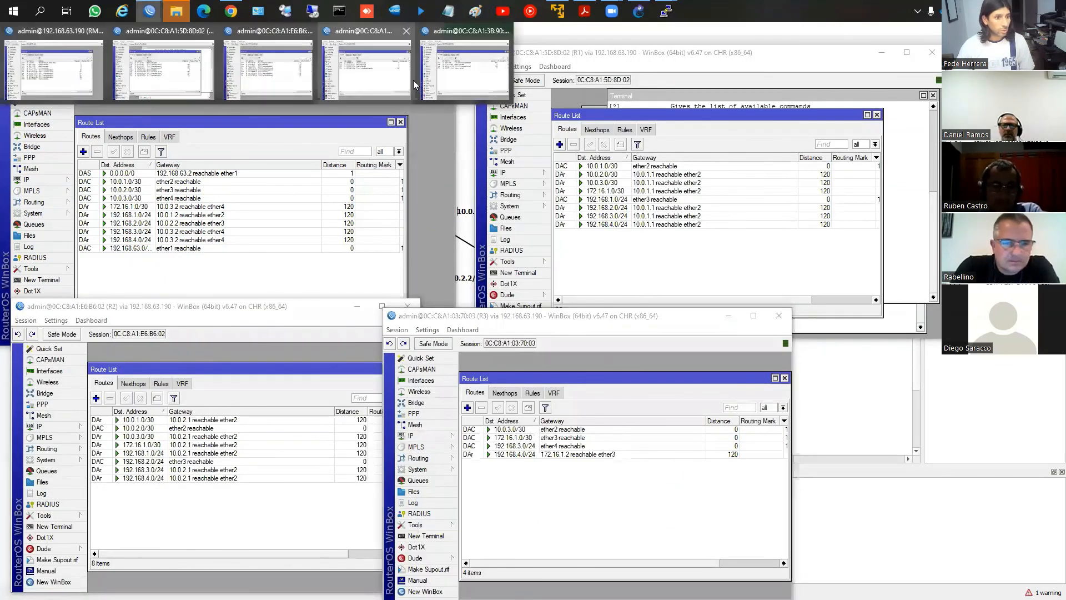
pyautogui.click(455, 50)
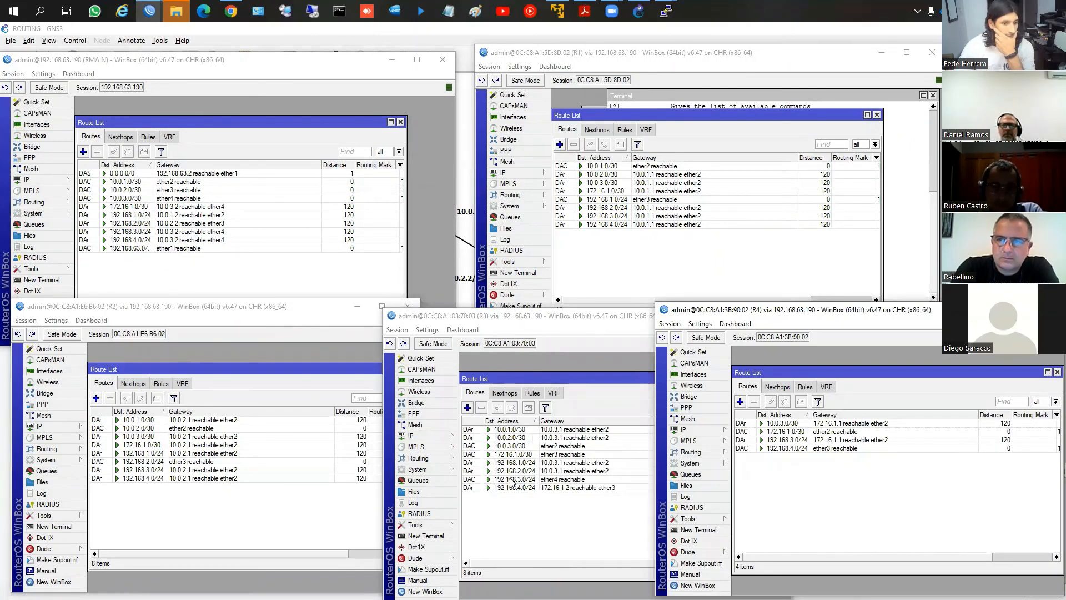
pyautogui.click(688, 479)
pyautogui.click(814, 482)
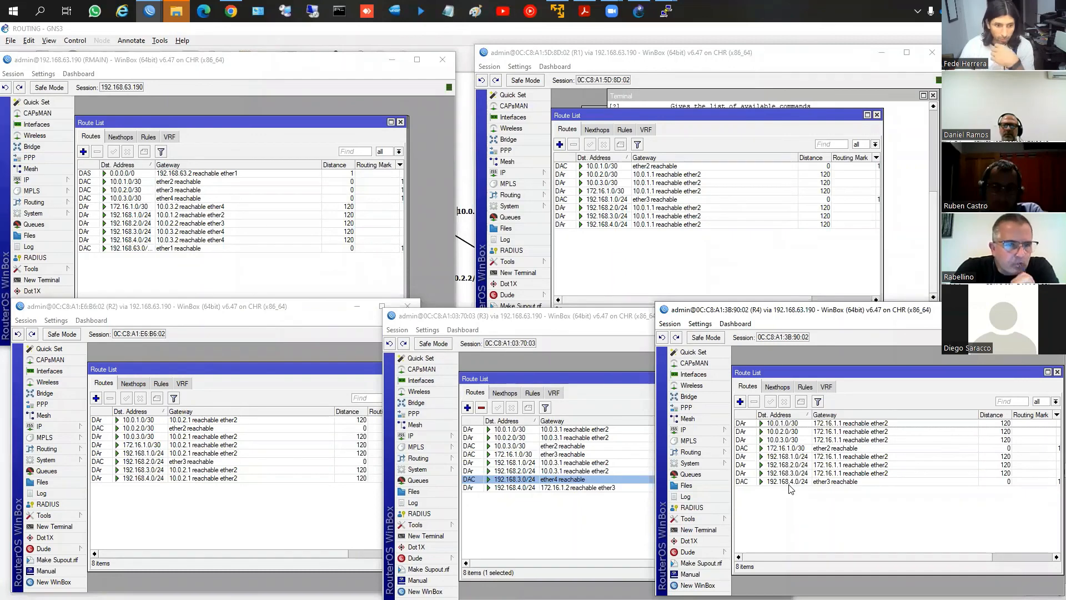
# Switch to PC4's PuTTY console, repeat the ping to 192.168.1.254 and minimize the console
pyautogui.moveTo(665, 11)
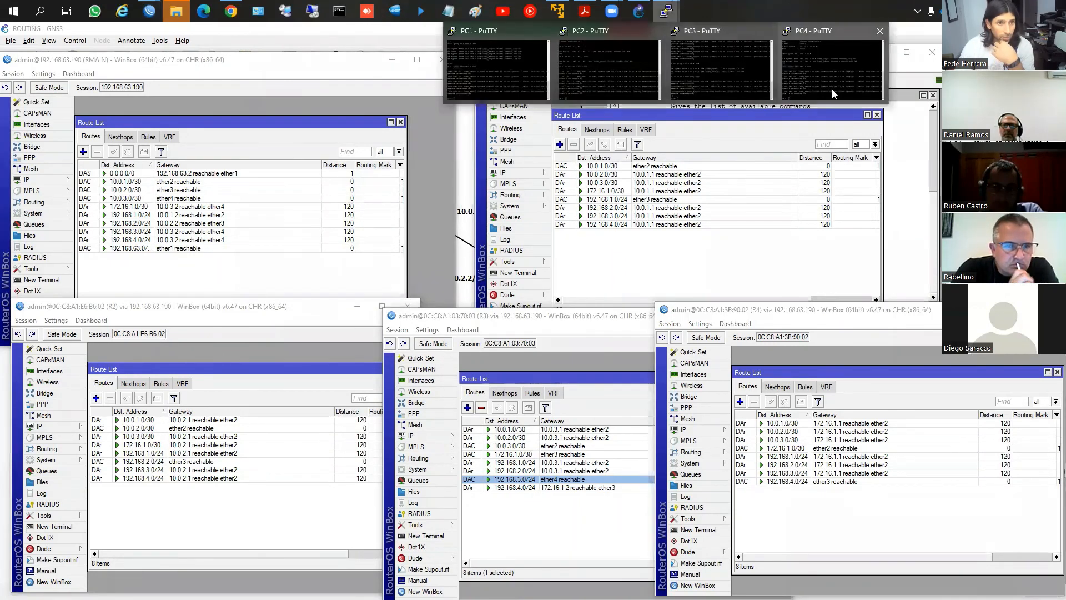
pyautogui.click(832, 88)
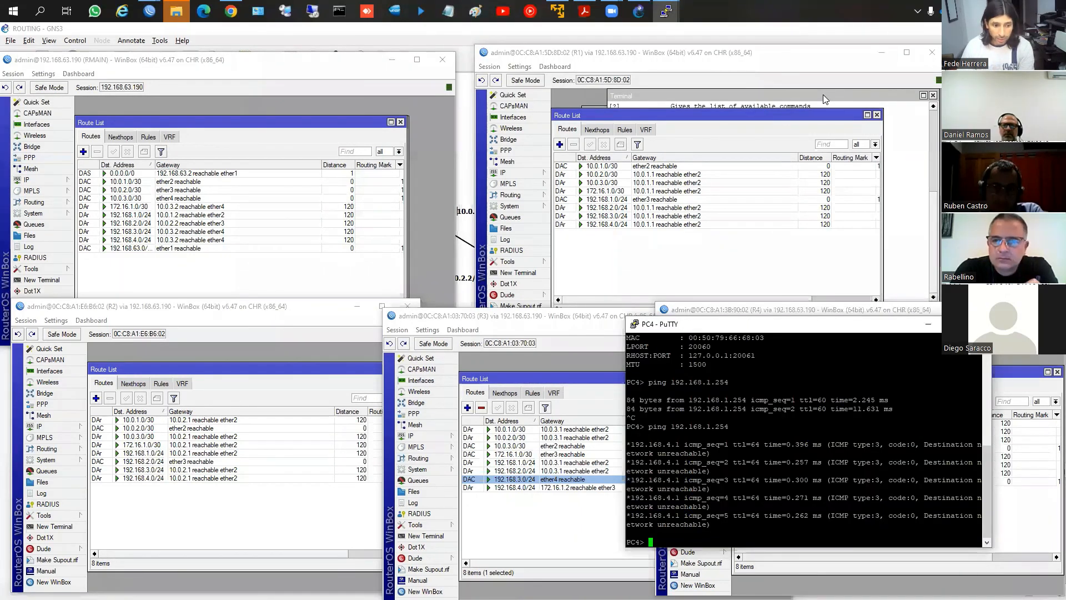
pyautogui.press('Up')
pyautogui.press('Return')
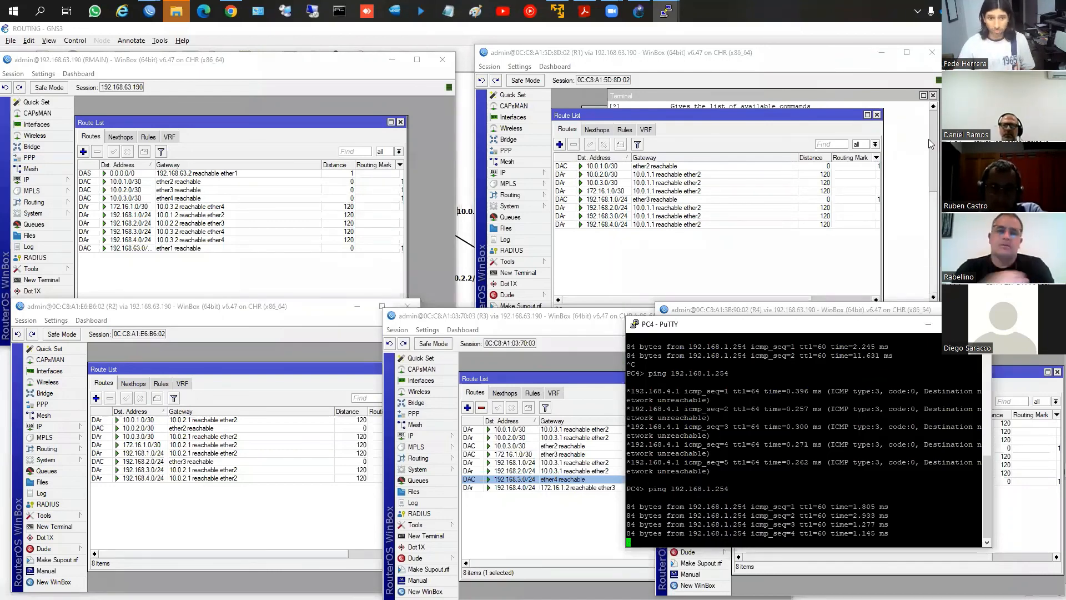
pyautogui.click(927, 325)
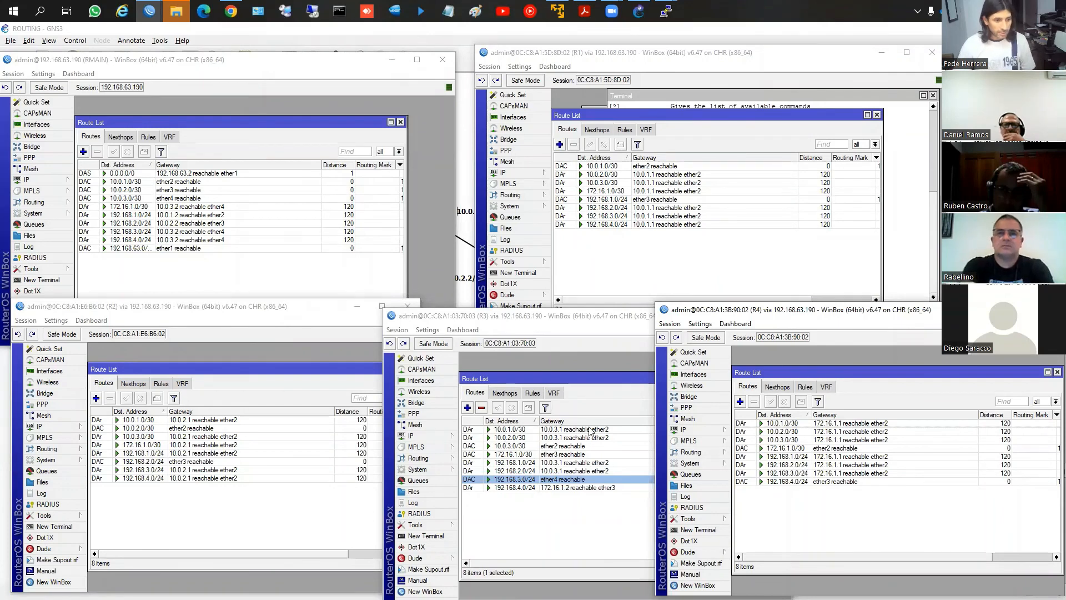
# Review the GNS3 topology, then bring the WinBox windows of RMAIN, R1, R2, R3 and R4 back up together
pyautogui.click(638, 11)
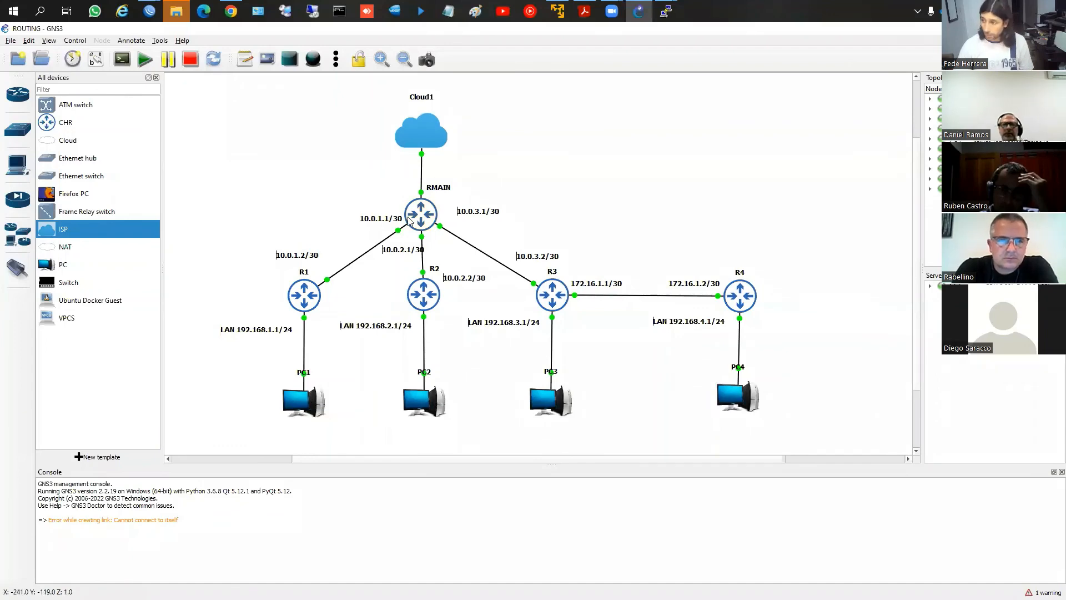
pyautogui.moveTo(408, 220)
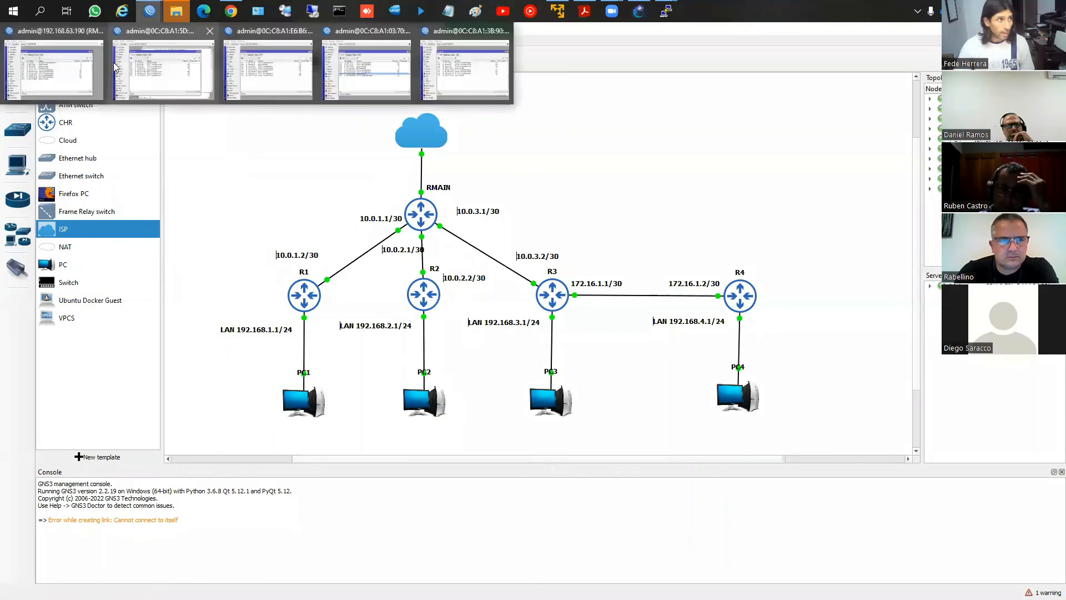
pyautogui.click(78, 66)
pyautogui.click(49, 180)
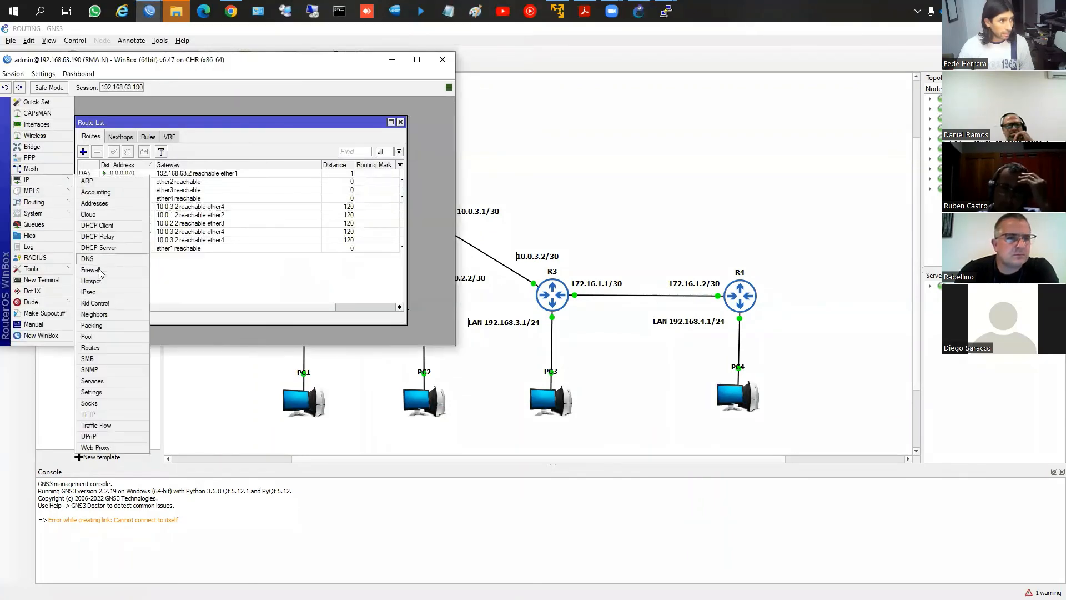
pyautogui.click(149, 11)
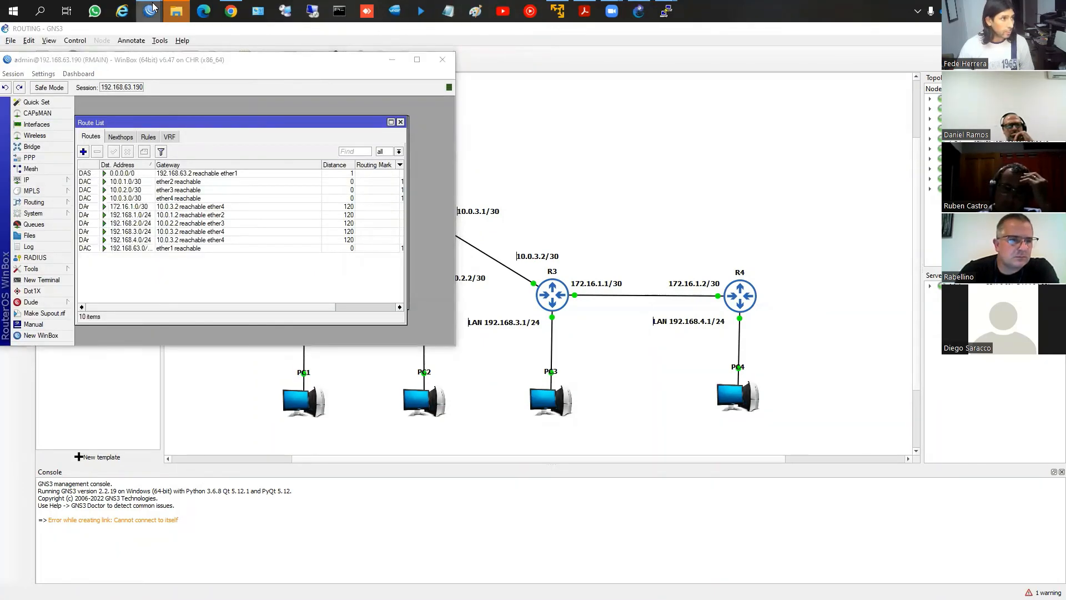
pyautogui.click(184, 61)
pyautogui.click(150, 11)
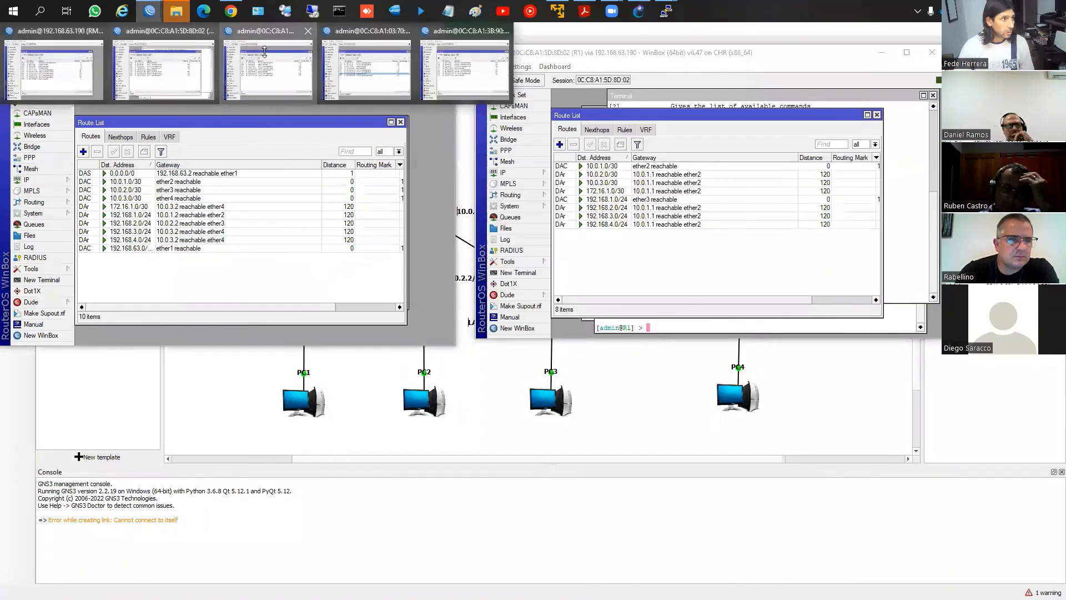
pyautogui.click(268, 66)
pyautogui.click(149, 11)
pyautogui.click(347, 70)
pyautogui.click(149, 11)
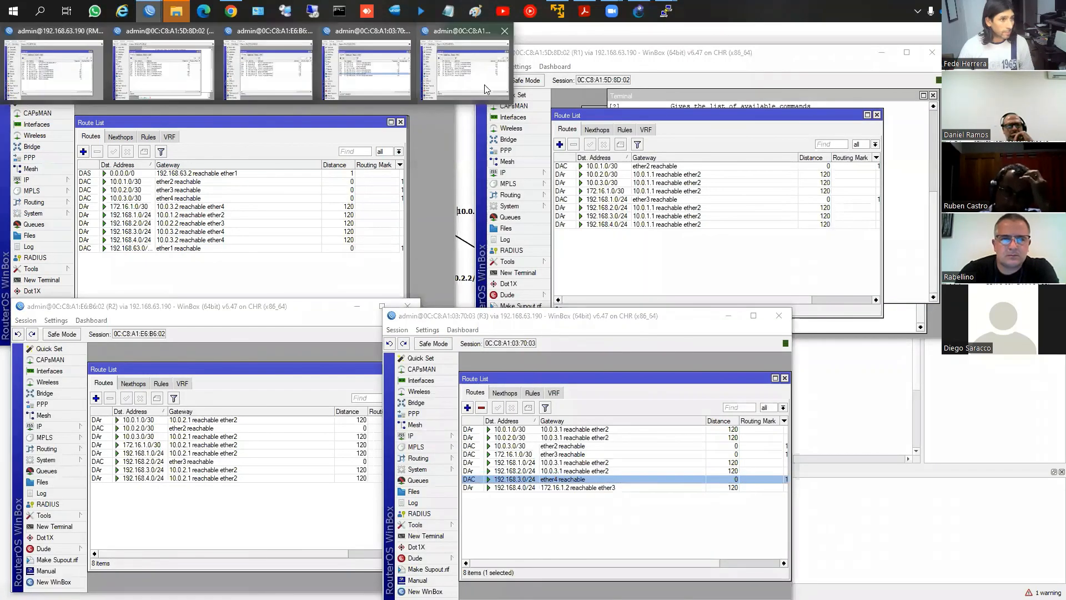
pyautogui.click(484, 84)
# In RMAIN's RIP settings, set Distribute Default to "if installed" and apply the change
pyautogui.click(33, 202)
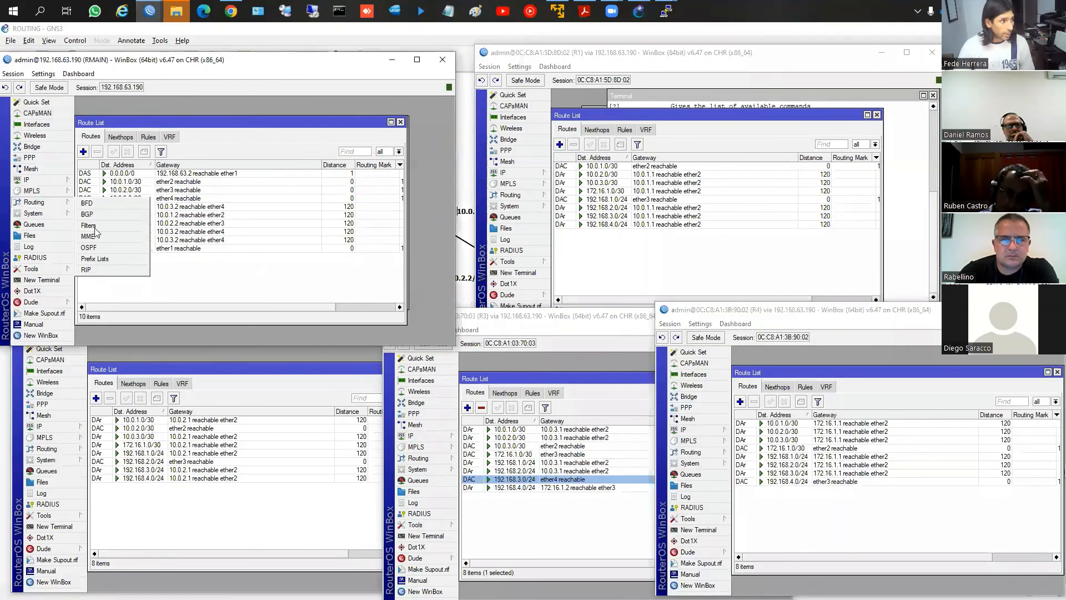
pyautogui.click(100, 271)
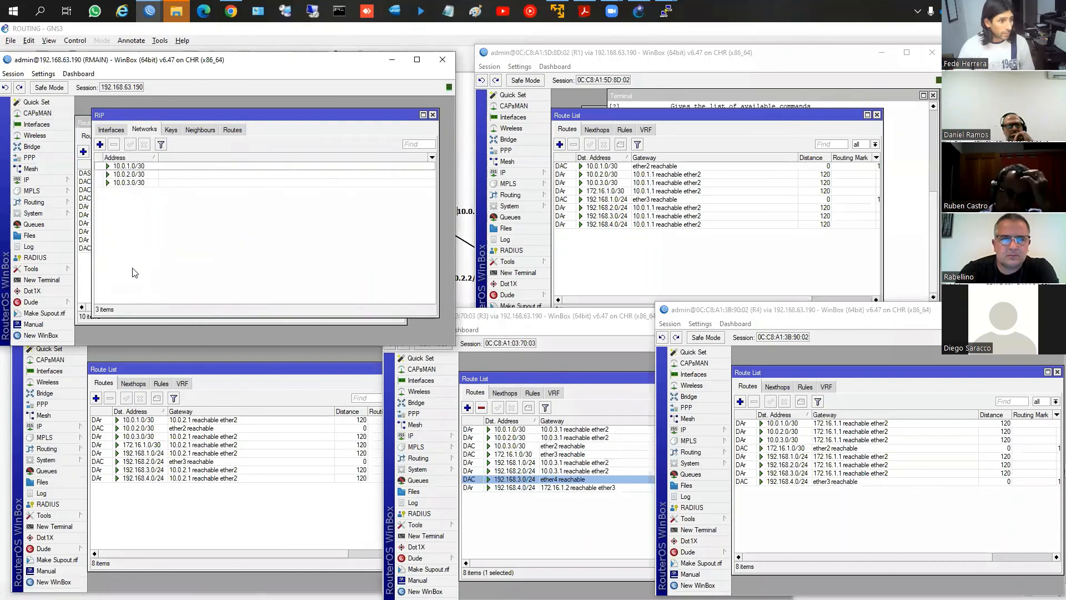
pyautogui.click(111, 130)
pyautogui.click(189, 144)
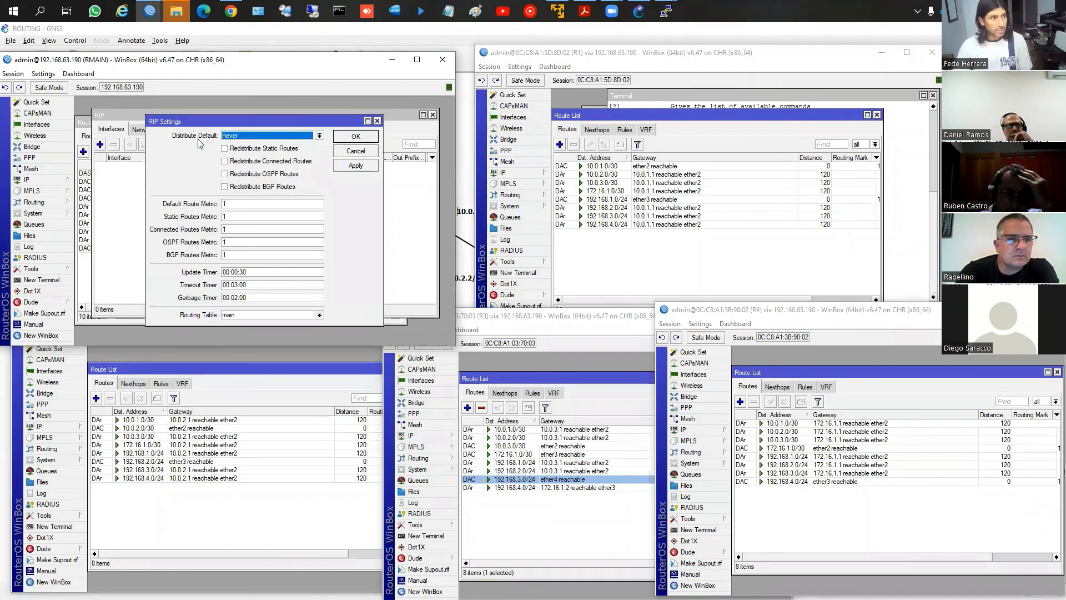
pyautogui.click(232, 138)
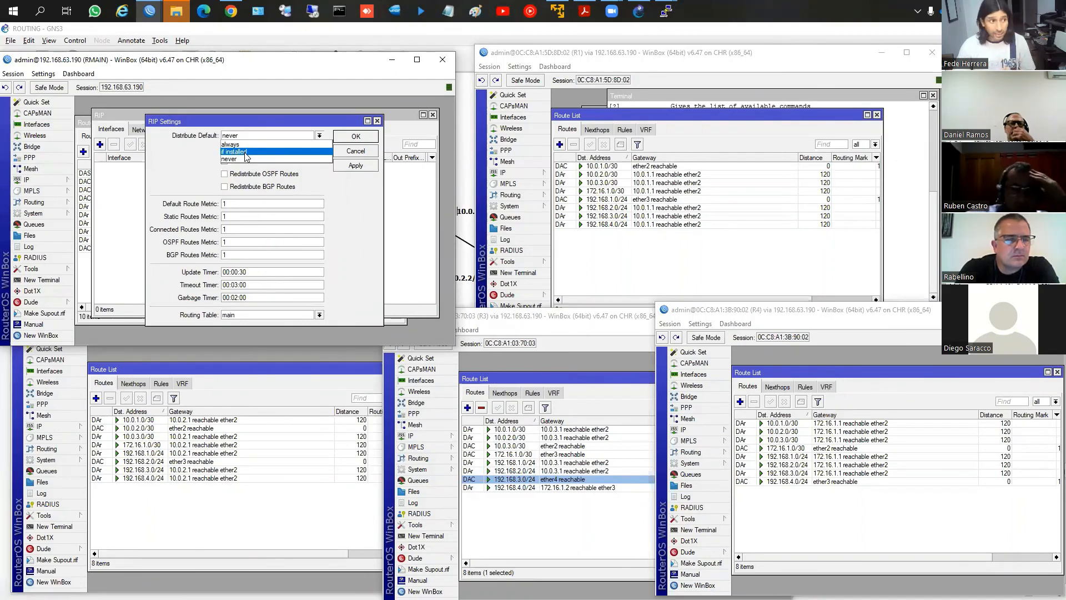
pyautogui.click(246, 152)
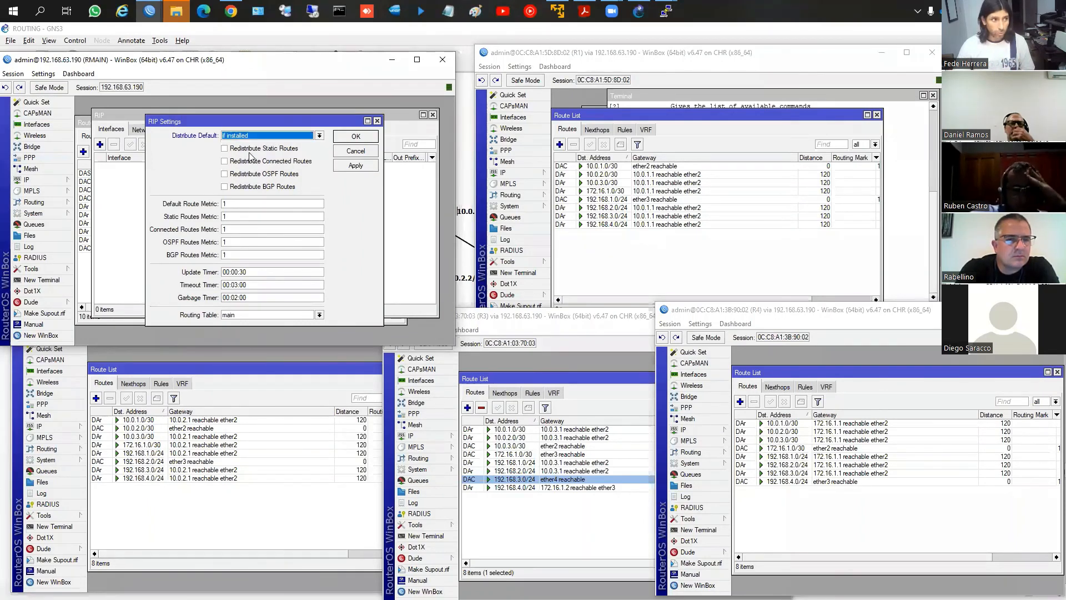
pyautogui.click(353, 164)
pyautogui.click(350, 153)
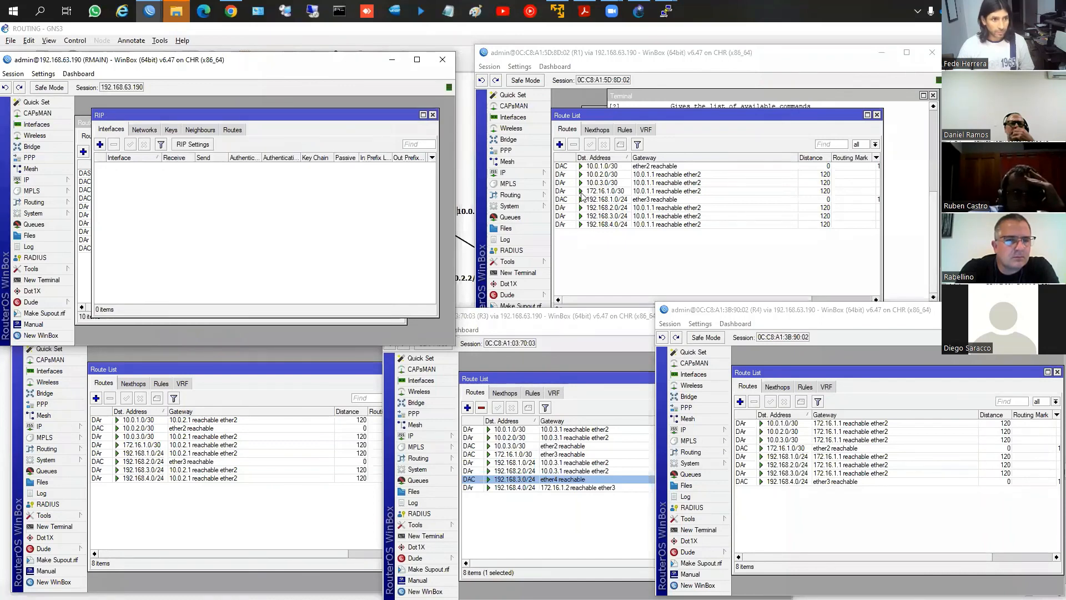
# Examine the 0.0.0.0/0 default route in the route lists of R1, R3 and R4, ordering R4's routes by destination address
pyautogui.click(590, 167)
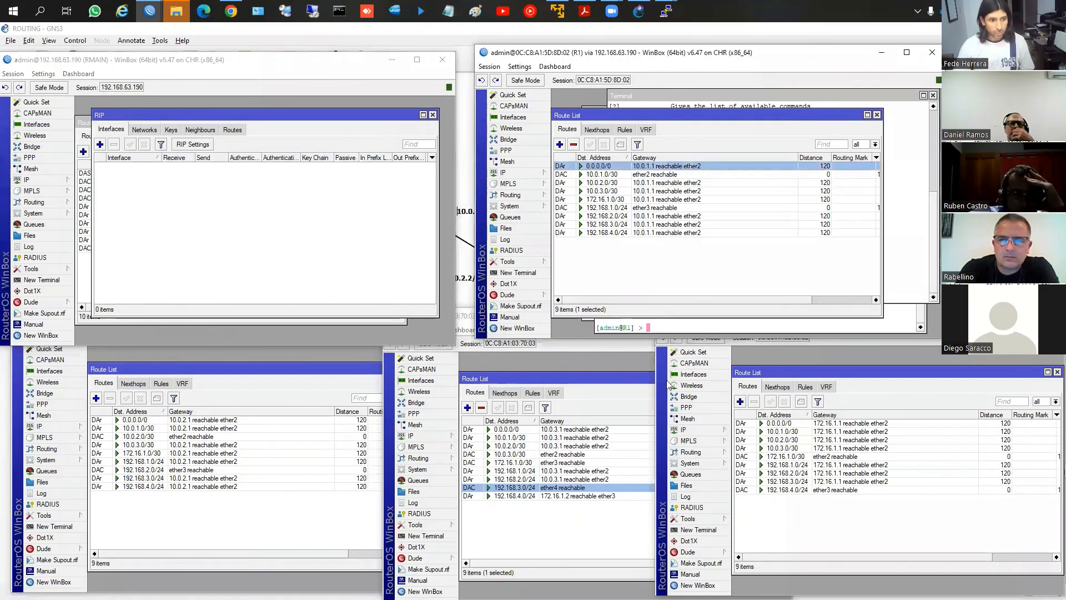
pyautogui.click(554, 429)
pyautogui.click(783, 415)
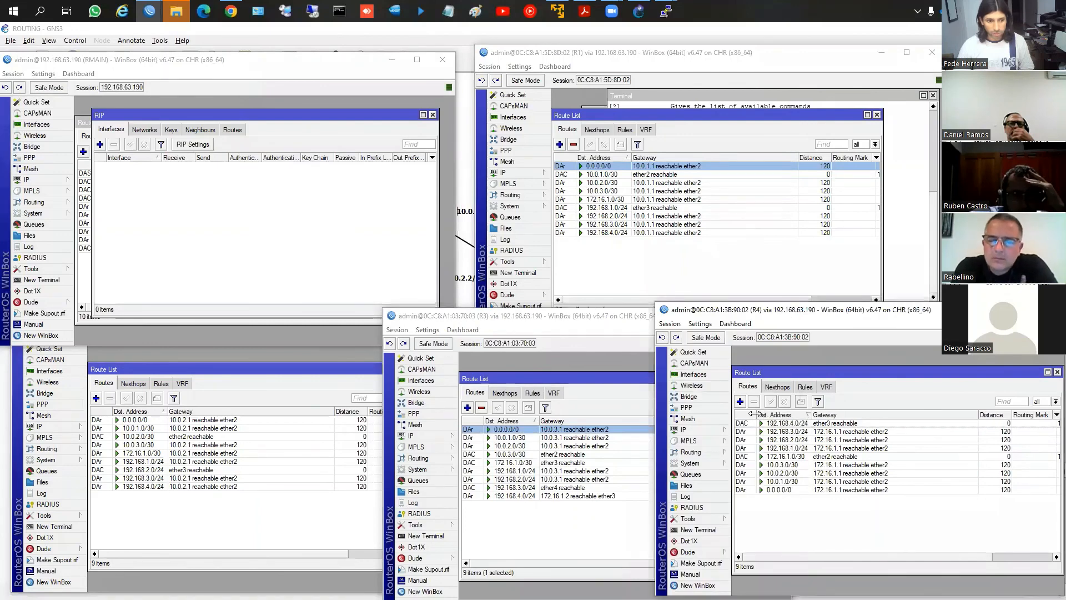
pyautogui.click(777, 414)
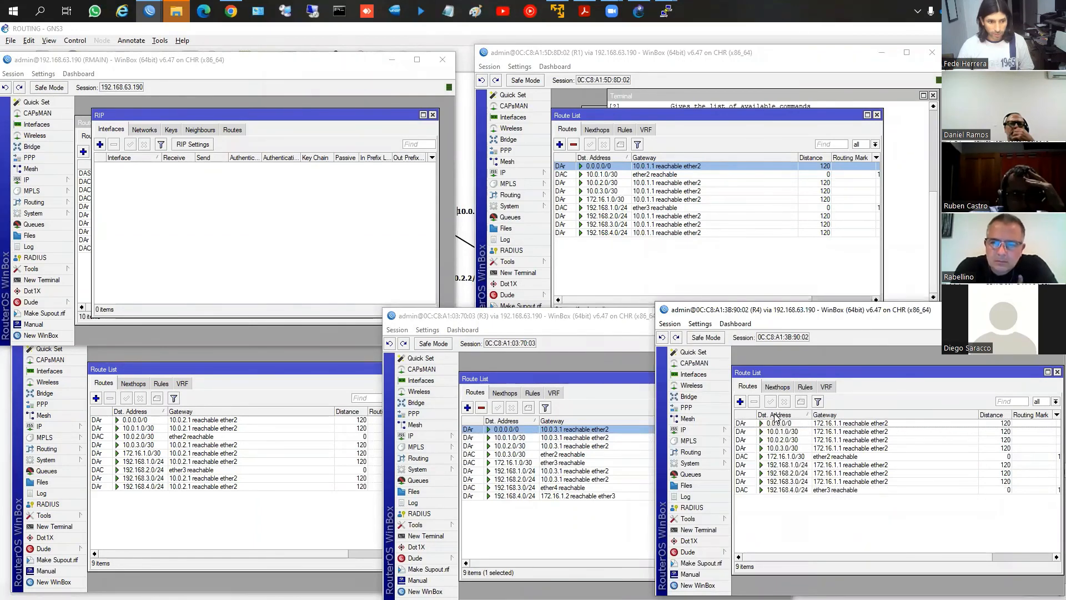
pyautogui.click(820, 424)
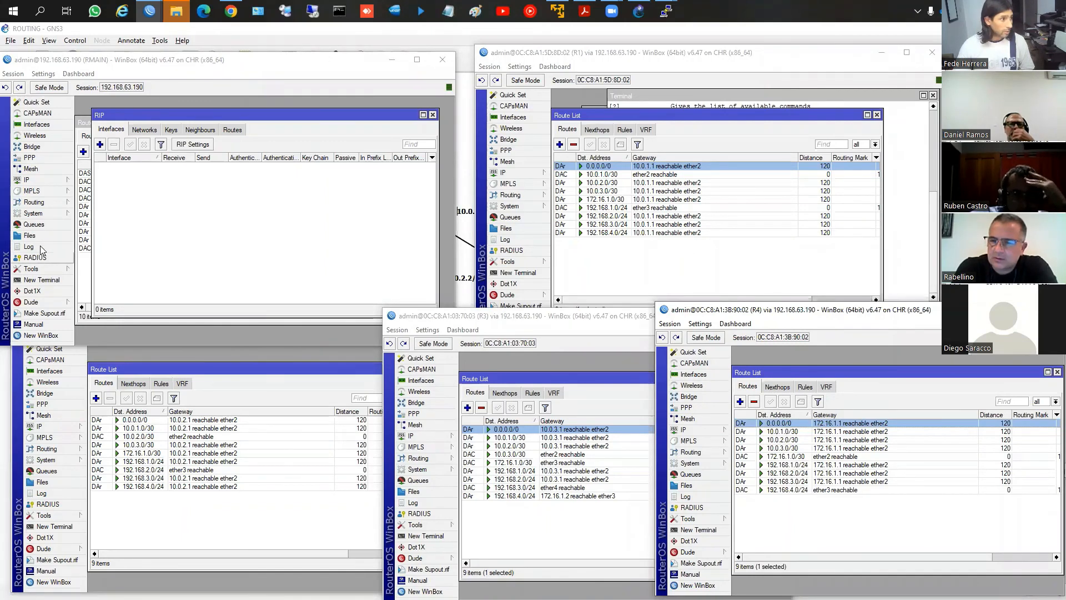
# Open a terminal on RMAIN, ping 8.8.8.8 and stop the ping
pyautogui.click(41, 281)
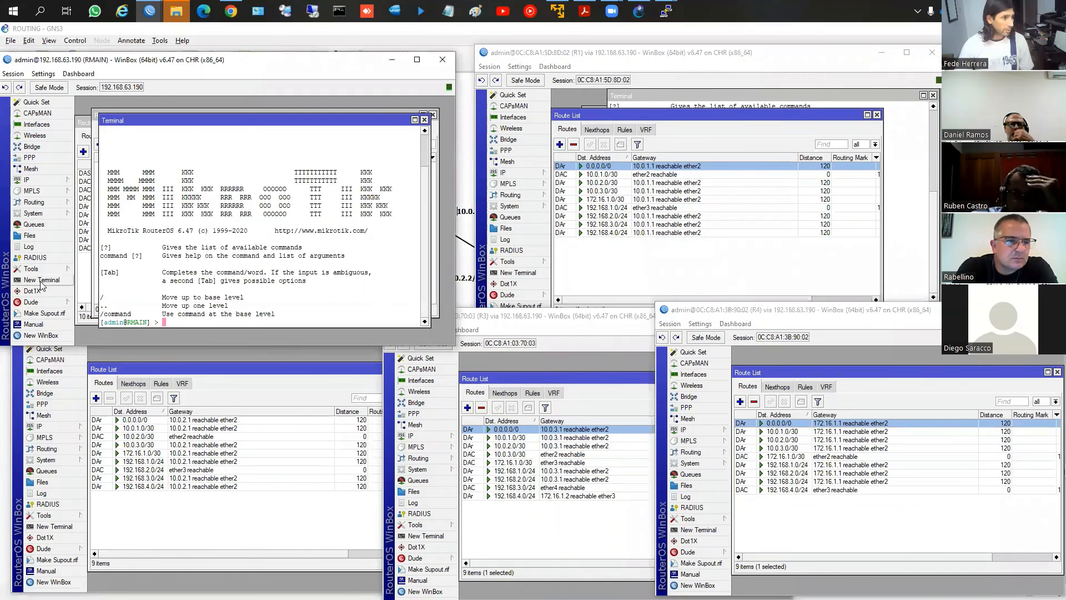
pyautogui.write('ping 8')
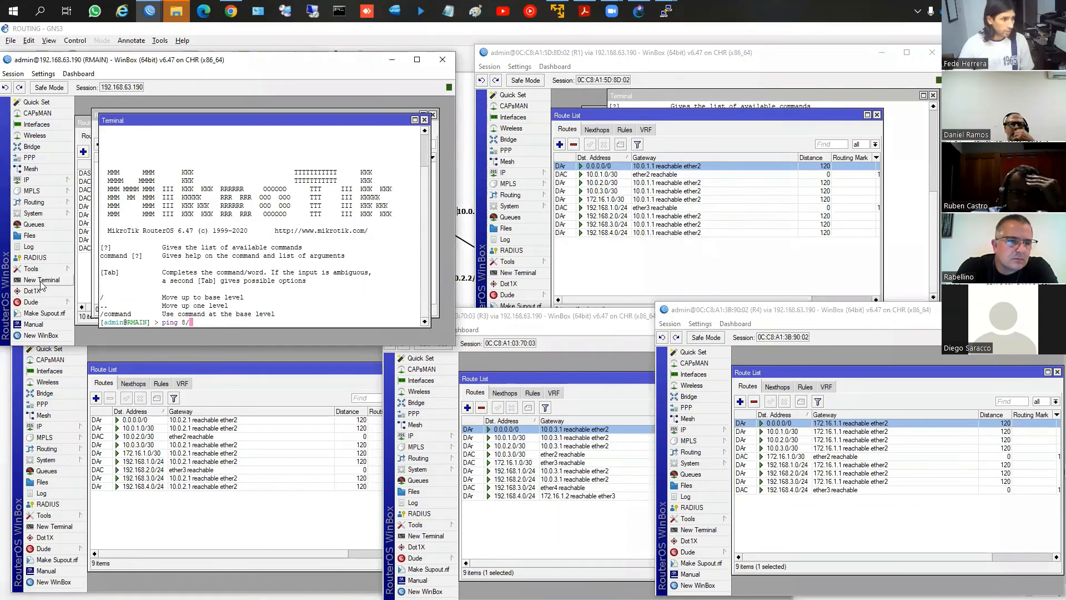
pyautogui.write('.8.8.8')
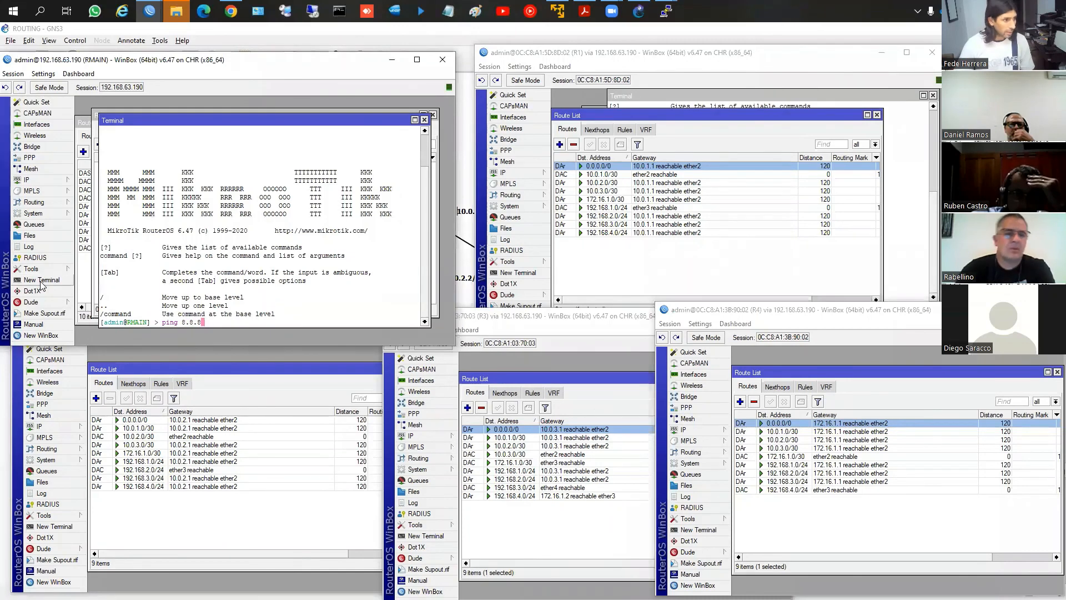
pyautogui.press('Return')
pyautogui.hotkey('ctrl', 'c')
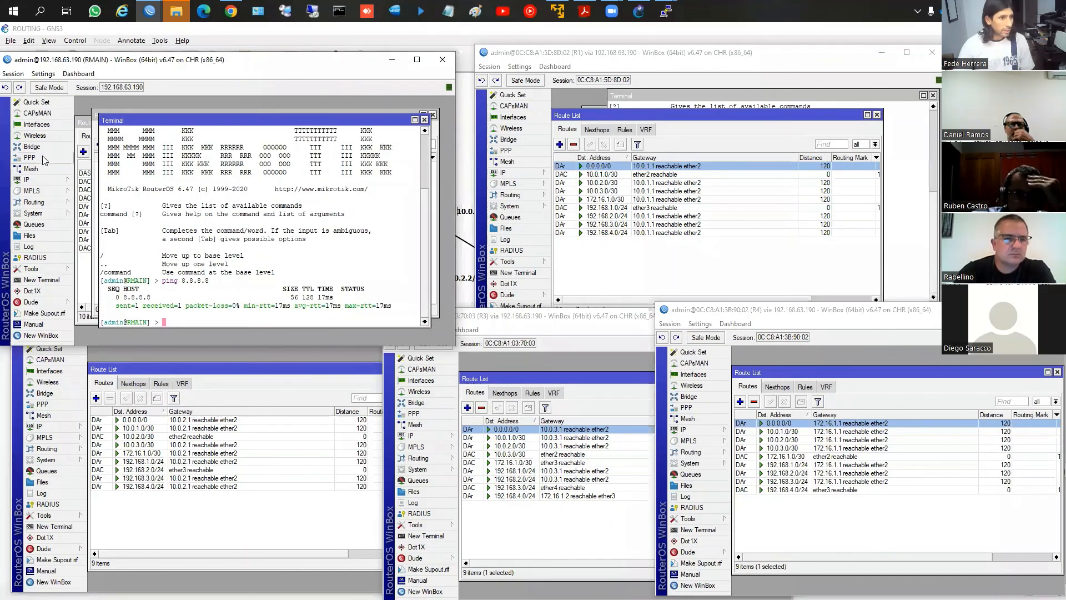
# Open a terminal on R1, ping 8.8.8.8, stop the ping and close the terminal
pyautogui.click(519, 273)
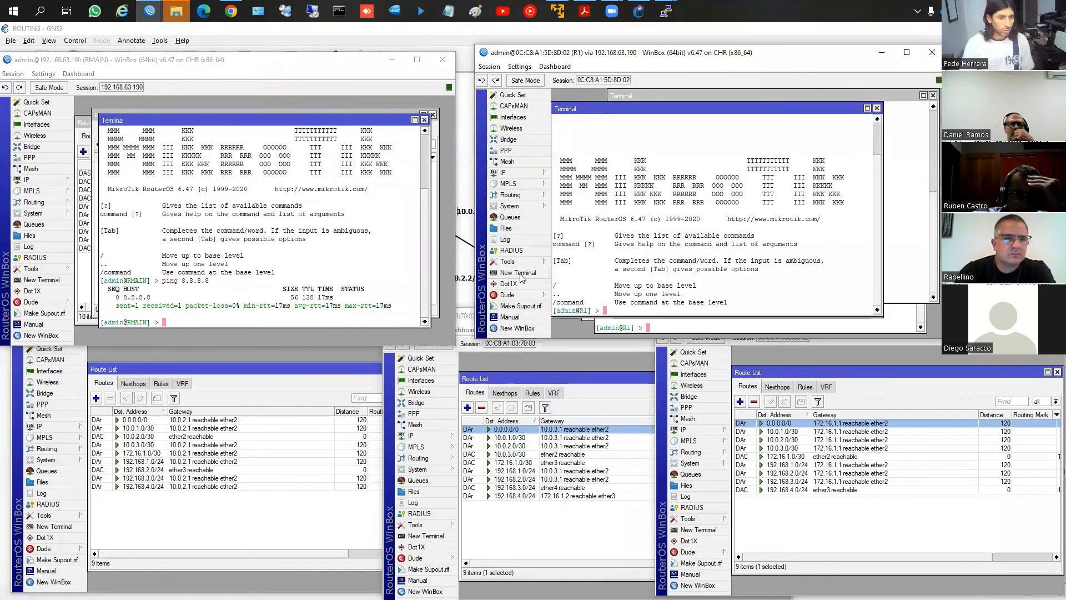
pyautogui.write('ping 192.168.8.')
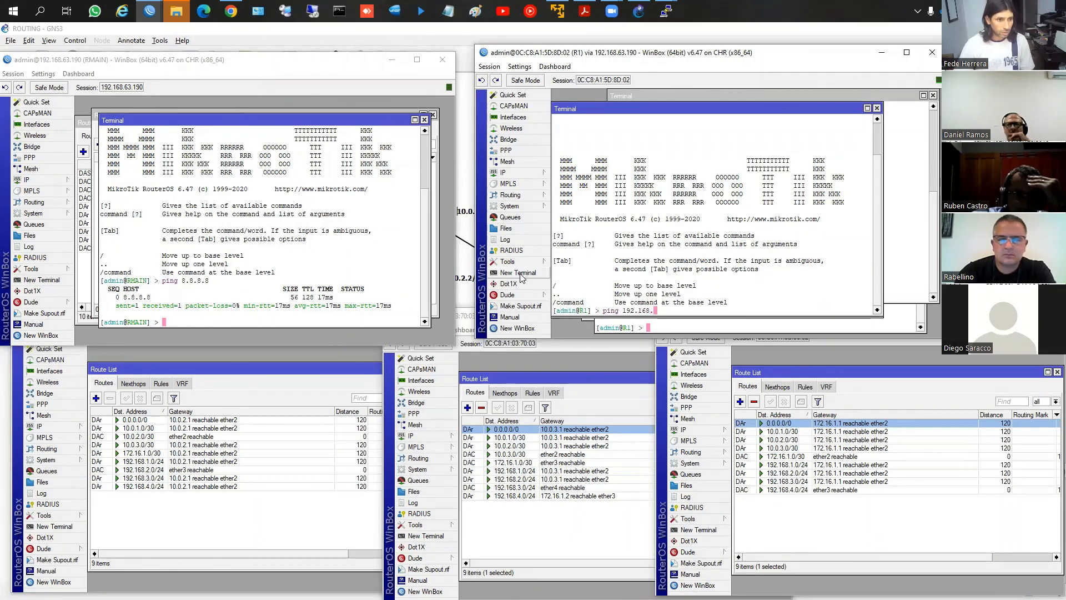
pyautogui.press('BackSpace')
pyautogui.press('BackSpace')
pyautogui.press('BackSpace')
pyautogui.press('BackSpace')
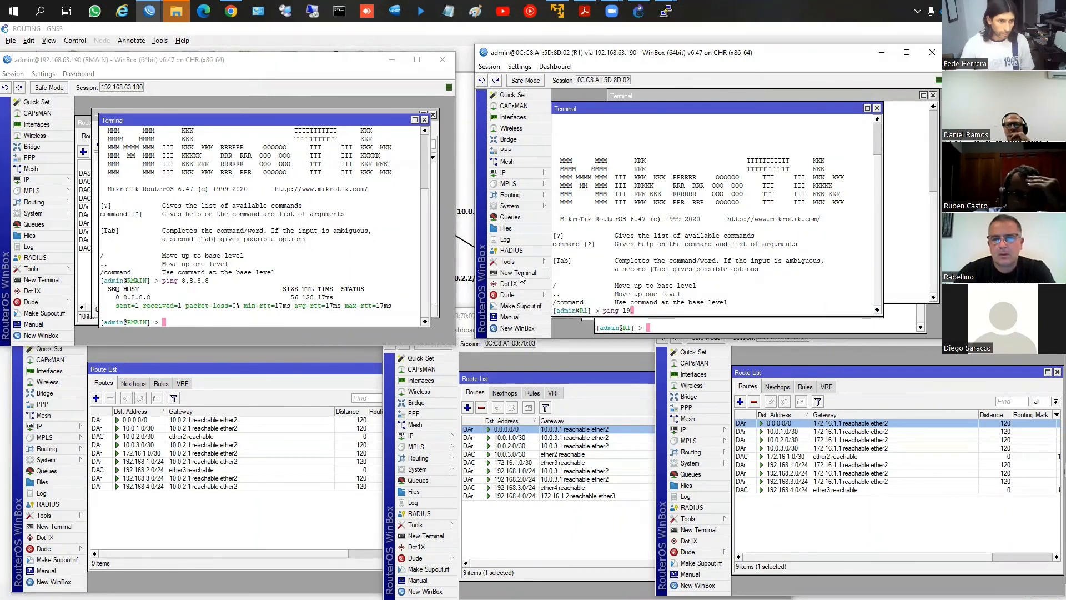
pyautogui.write('8.8.8.8')
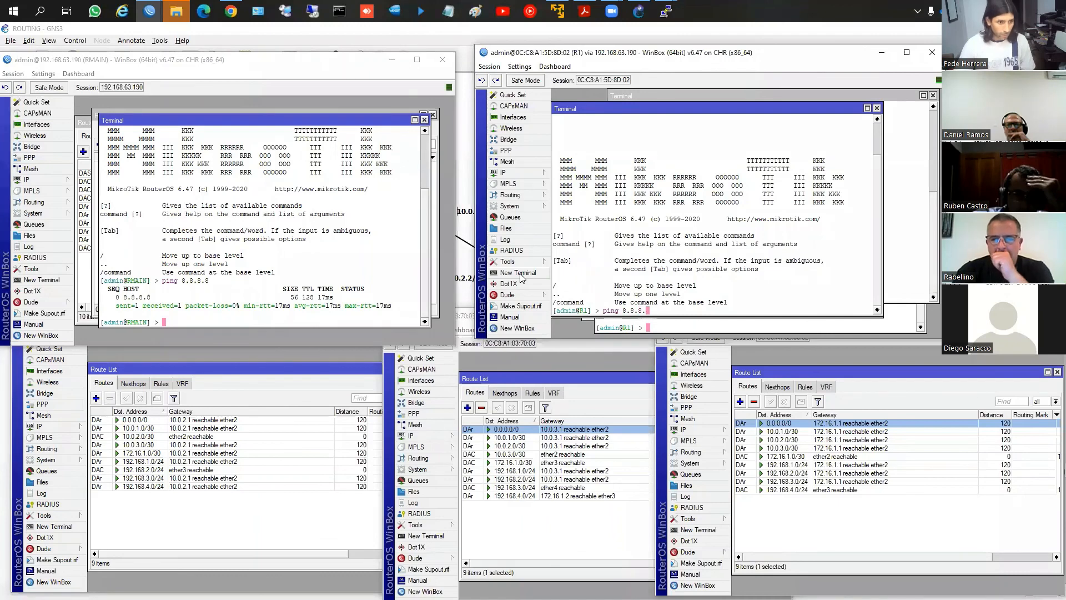
pyautogui.press('Return')
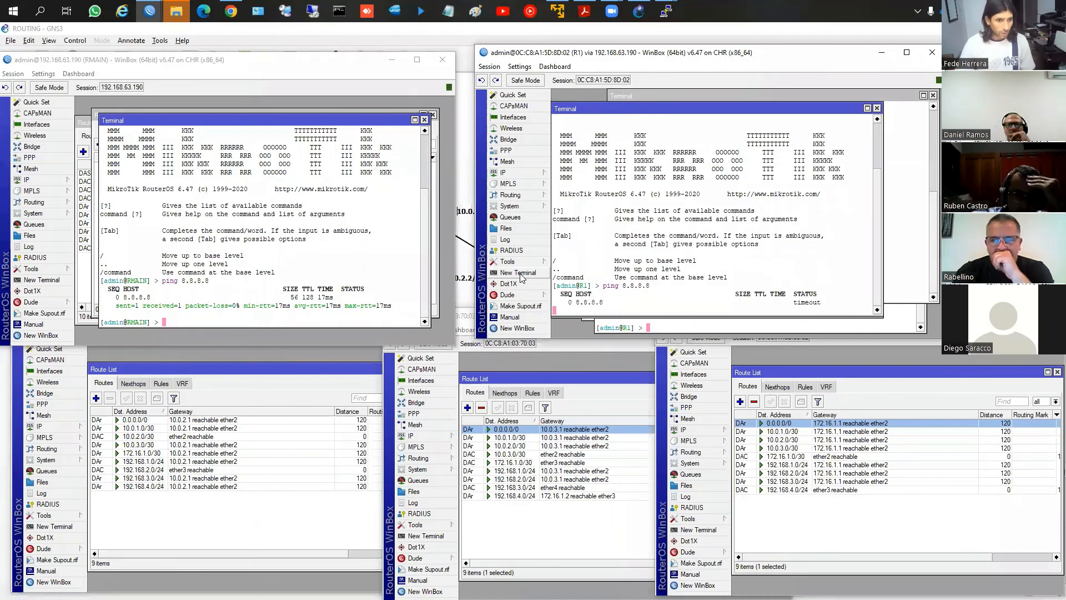
pyautogui.hotkey('ctrl', 'c')
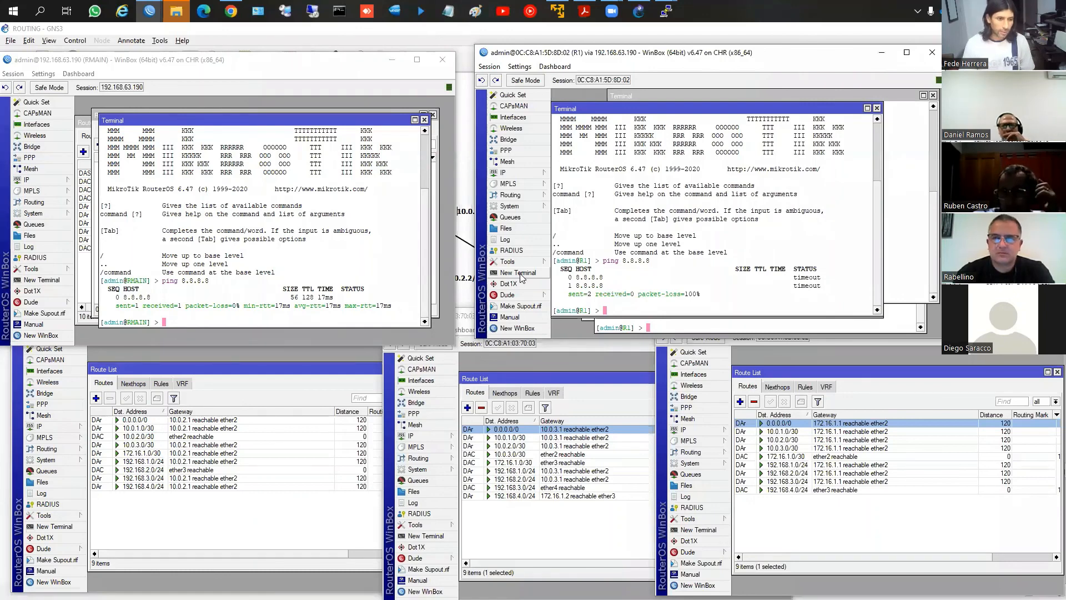
pyautogui.click(877, 108)
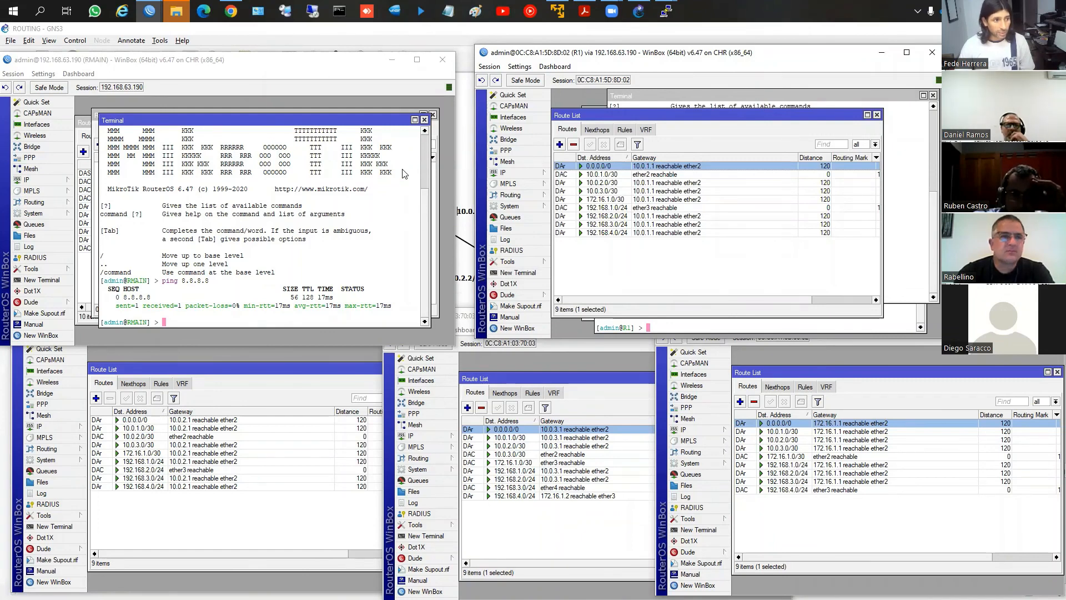
# Close RMAIN's terminal and RIP windows and highlight the Distance values in R1's route list
pyautogui.click(424, 119)
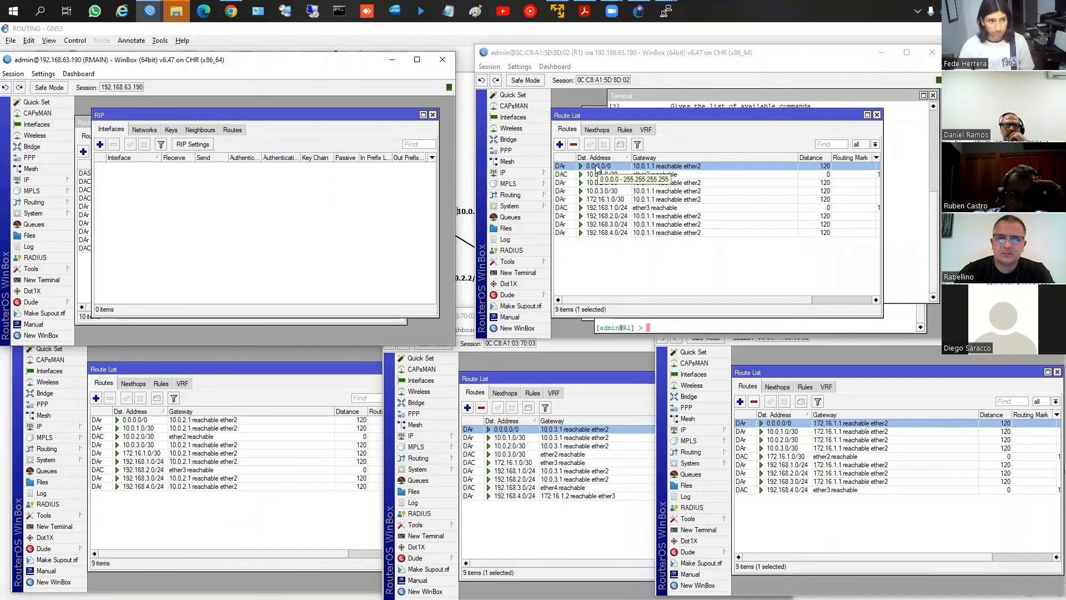
pyautogui.click(432, 115)
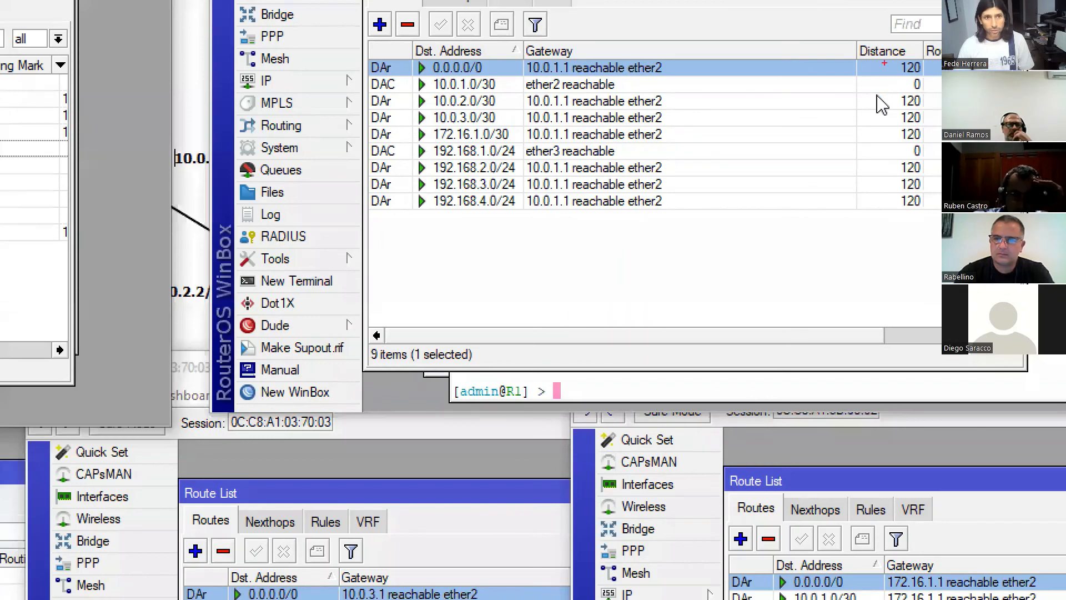
pyautogui.moveTo(885, 62); pyautogui.dragTo(932, 217)
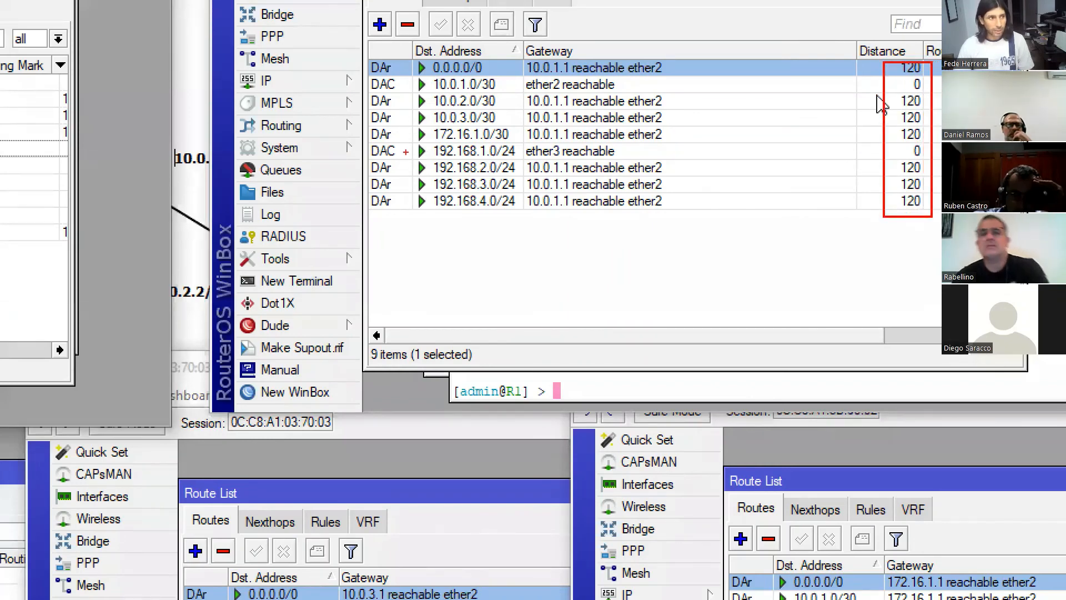
pyautogui.moveTo(368, 94); pyautogui.dragTo(403, 130)
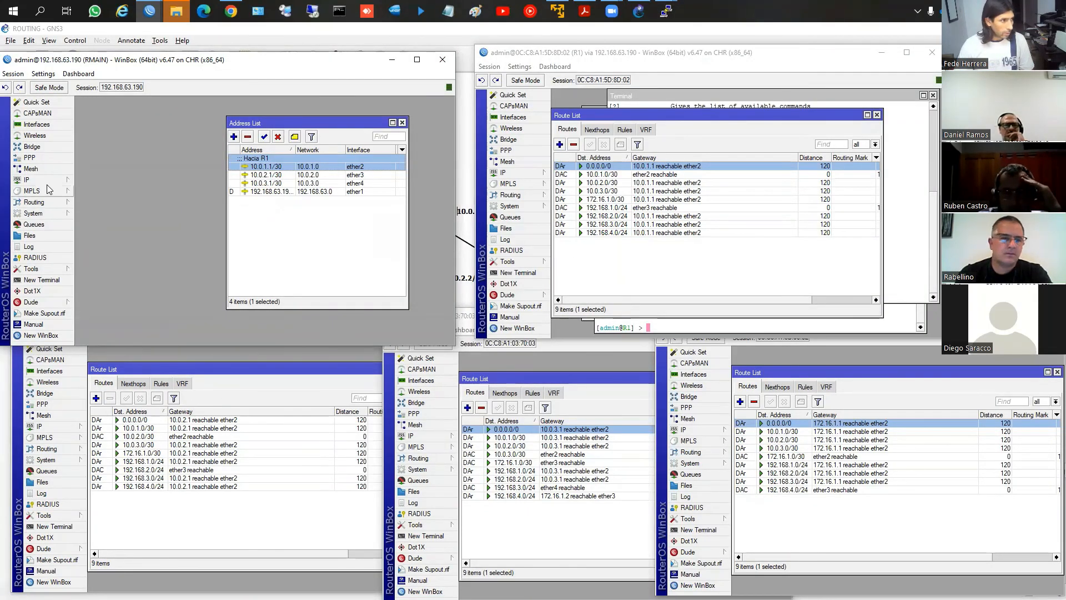
# Reopen RMAIN's route list and select its 0.0.0.0/0 default route for inspection
pyautogui.click(26, 180)
pyautogui.click(100, 348)
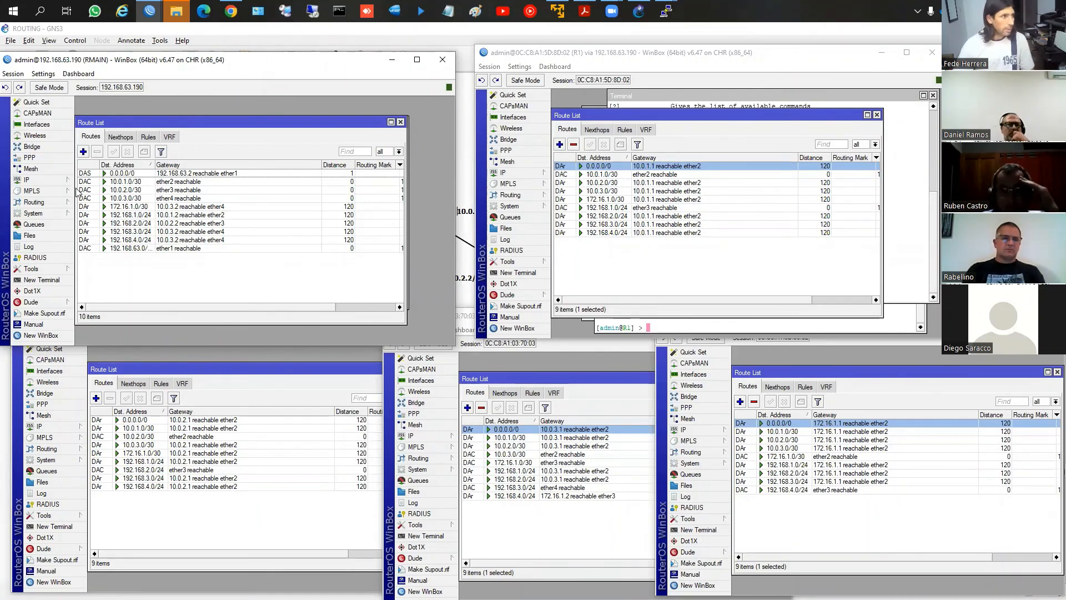
pyautogui.click(111, 174)
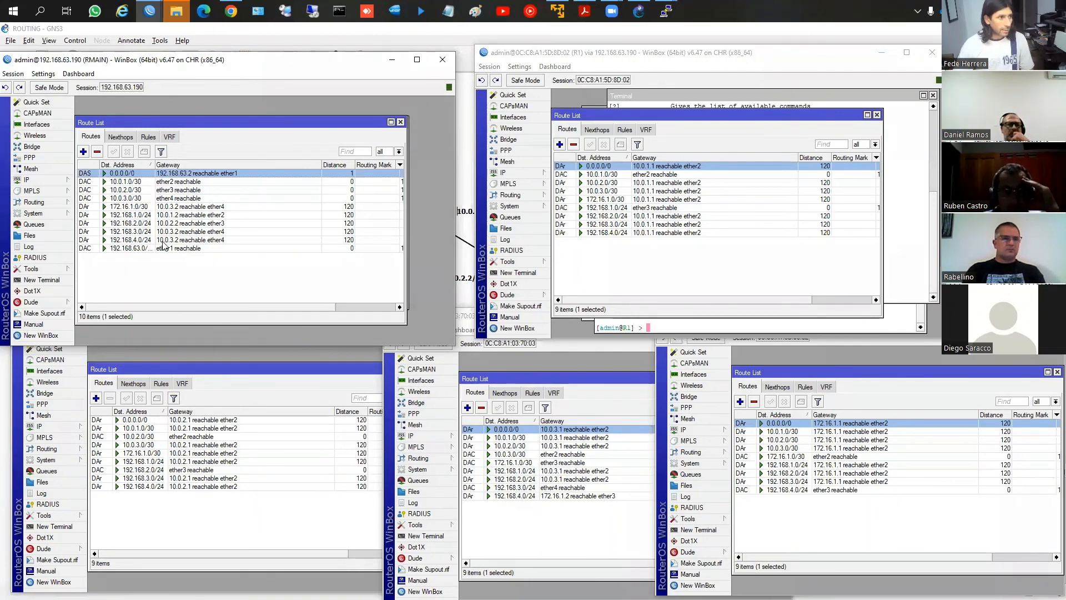